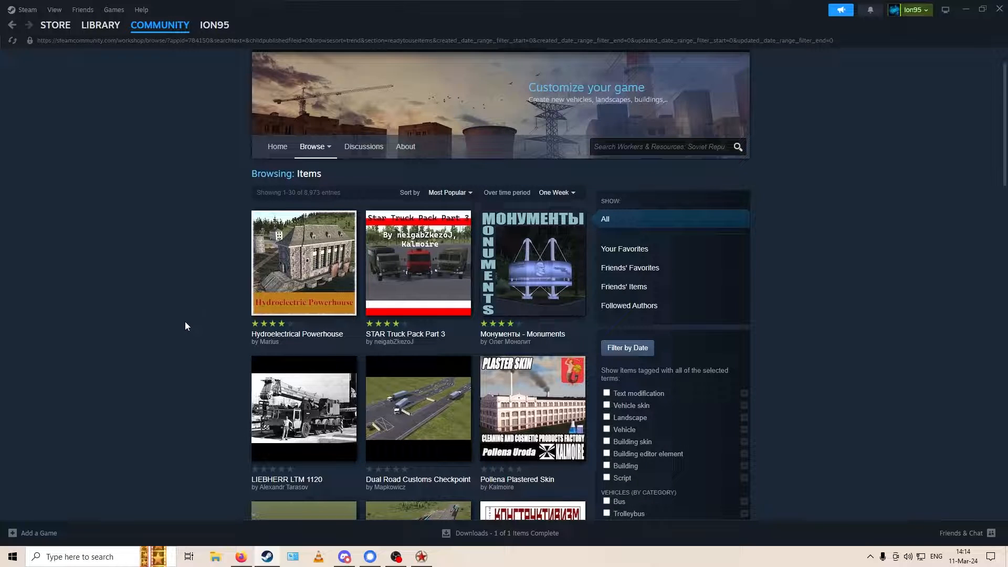
- Filter the Workshop items to the Made in editor building category and browse the matching buildings
scroll(185, 322, "down", 2)
scroll(171, 327, "down", 10)
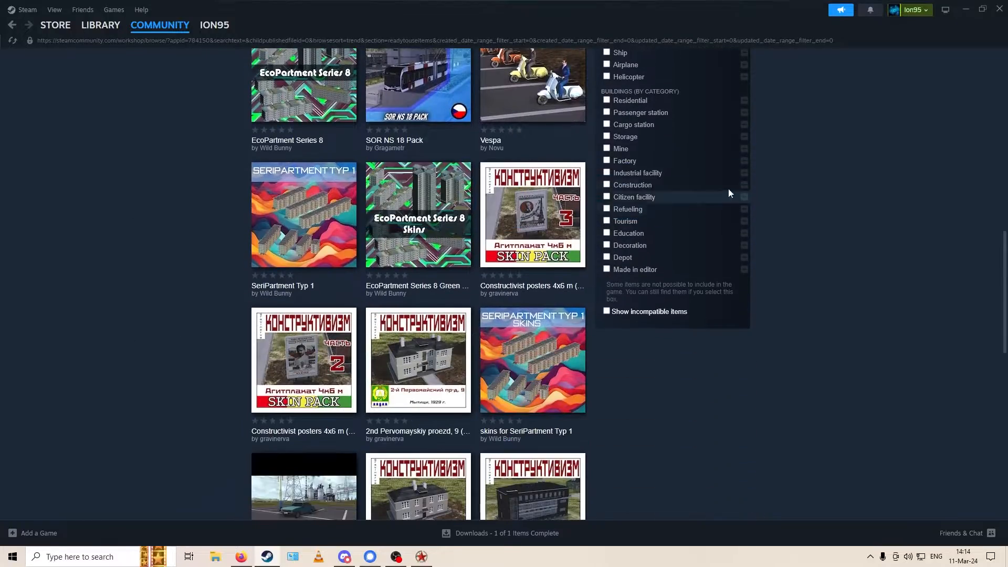
scroll(664, 129, "up", 1)
scroll(628, 247, "down", 1)
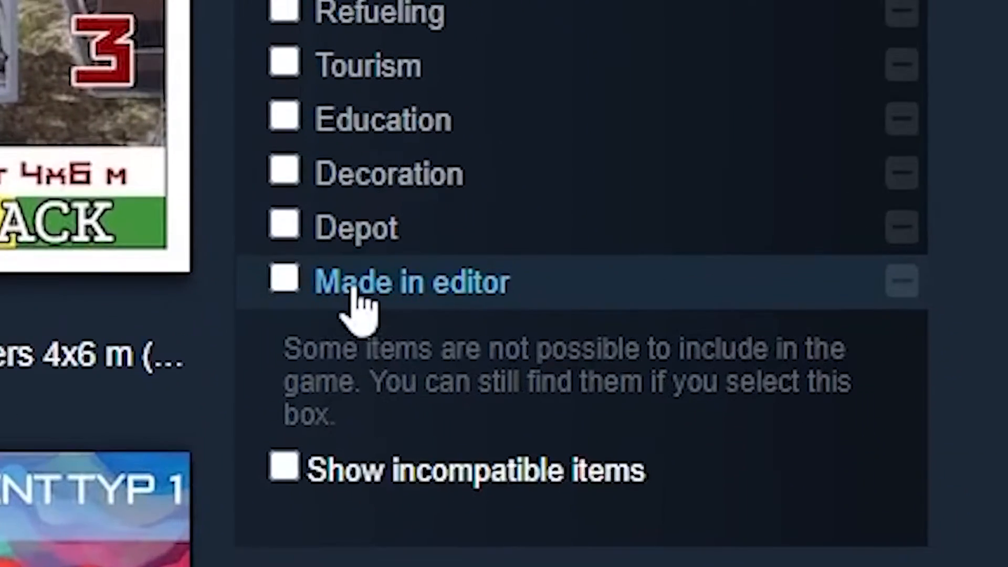
left_click(355, 291)
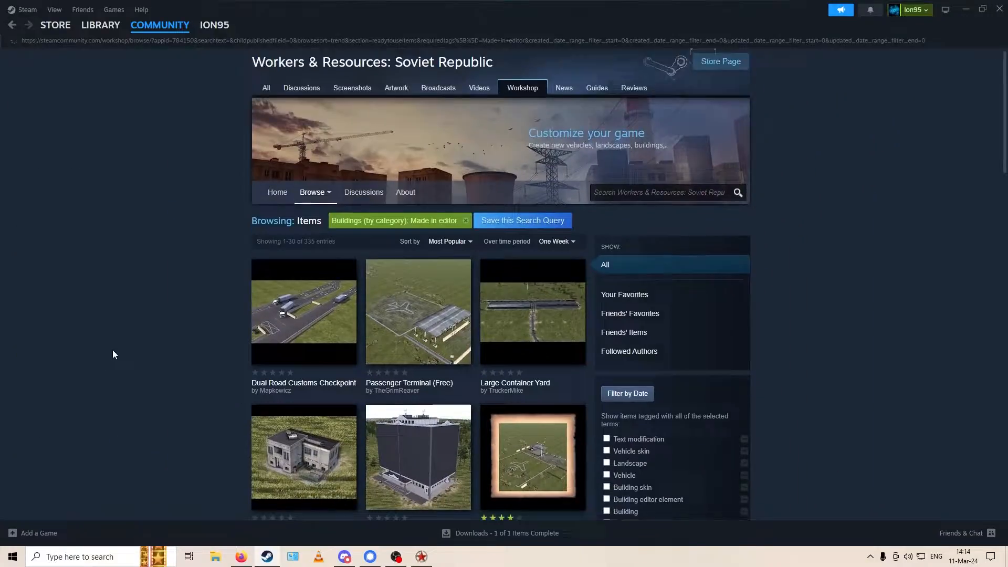
scroll(484, 269, "down", 2)
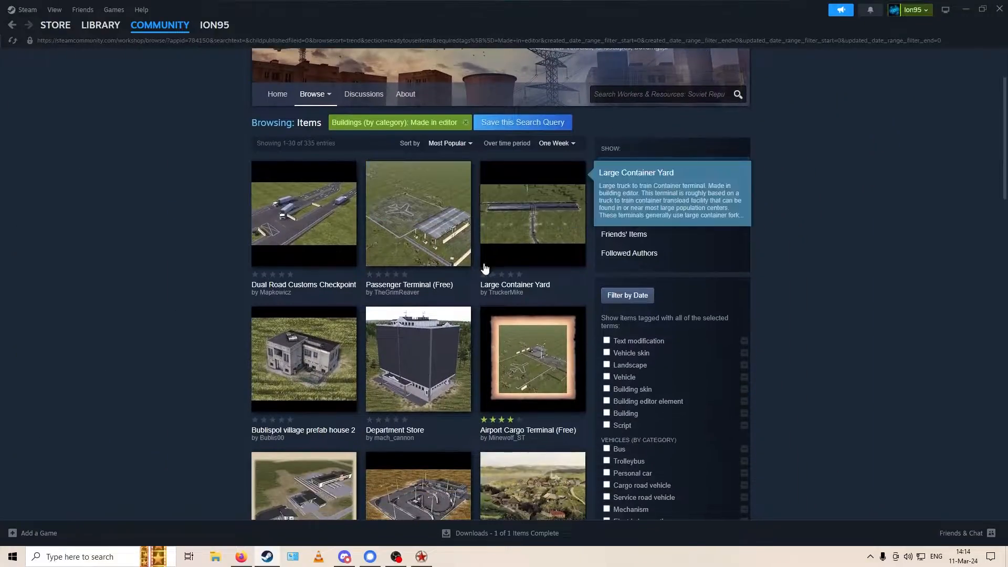
scroll(169, 308, "down", 3)
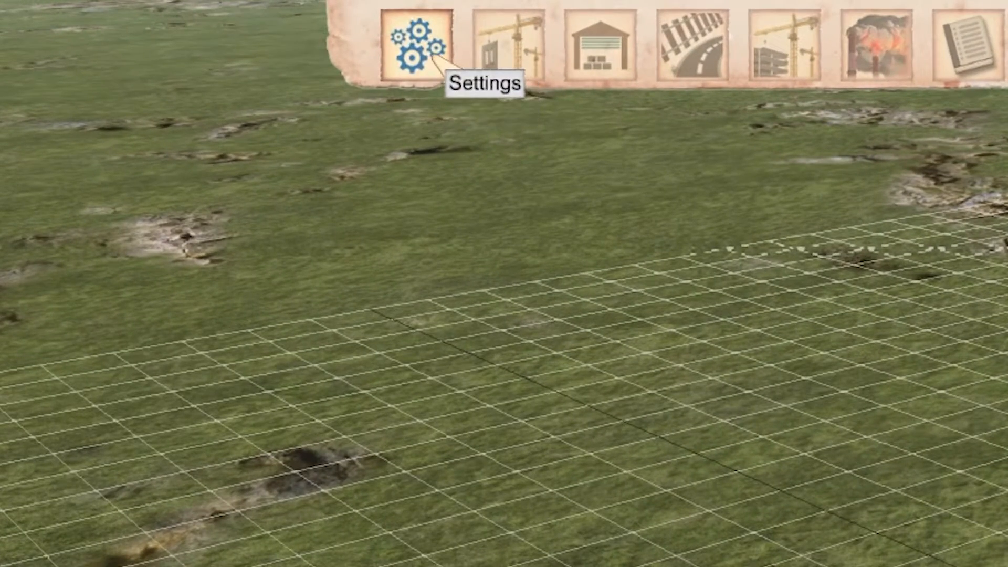
- Switch to the Workers & Resources building editor and load the saved building Mikoyanka A
left_click(432, 54)
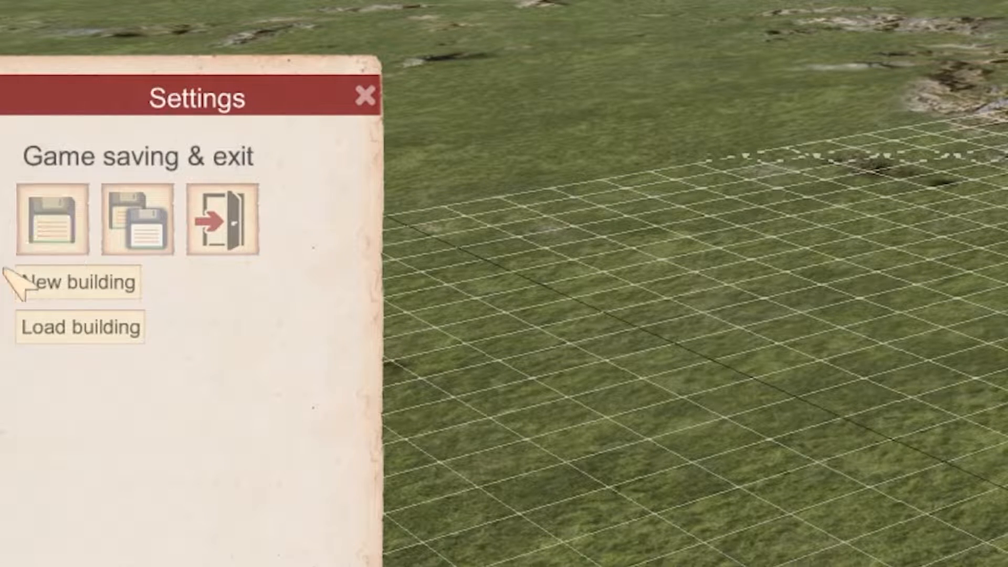
left_click(101, 331)
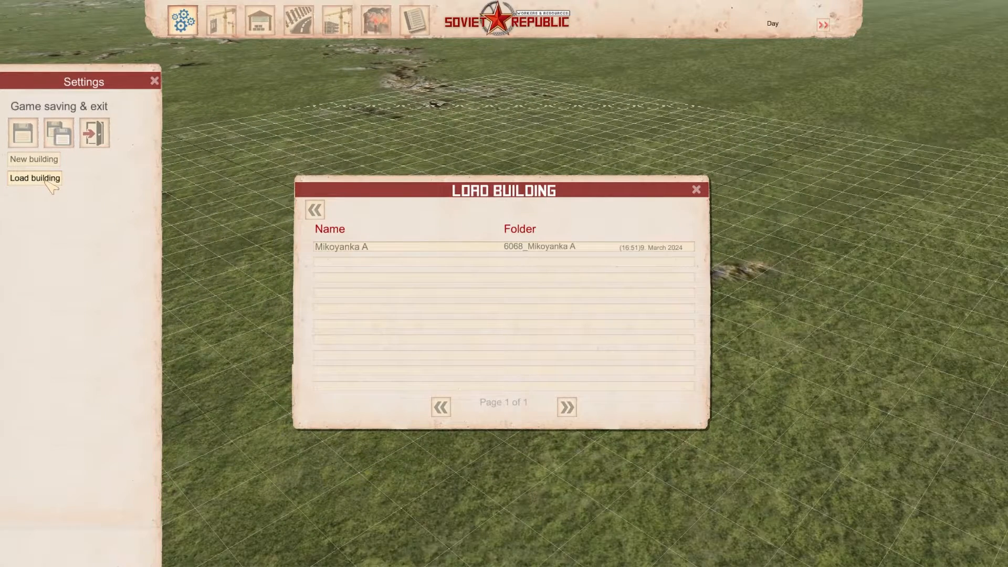
left_click(405, 252)
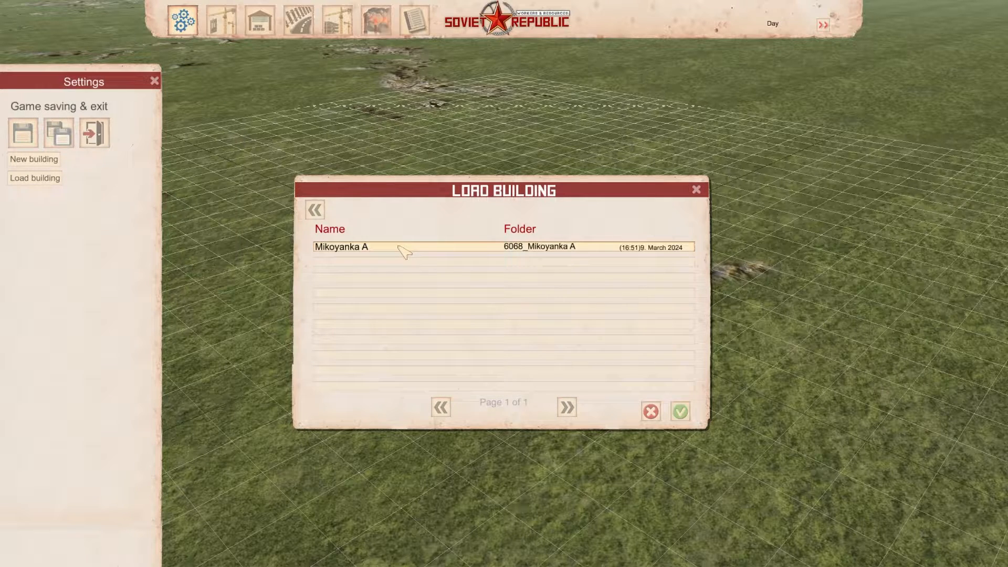
left_click(681, 412)
- Inspect the loaded building's roof, entrance and facades from several angles and distances
middle_click_drag(571, 213, 577, 237)
scroll(582, 243, "down", 10)
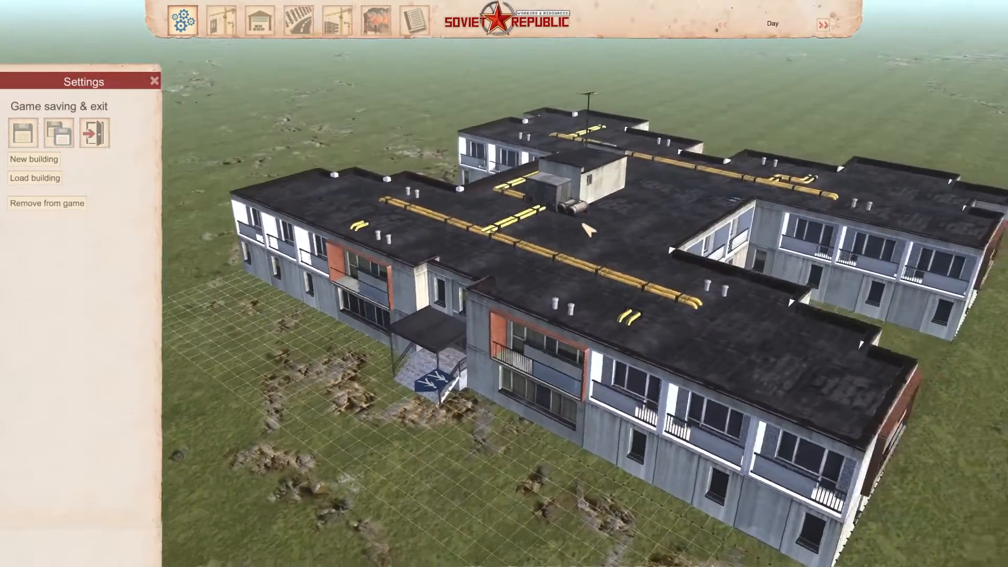
scroll(588, 230, "down", 2)
right_click(541, 372)
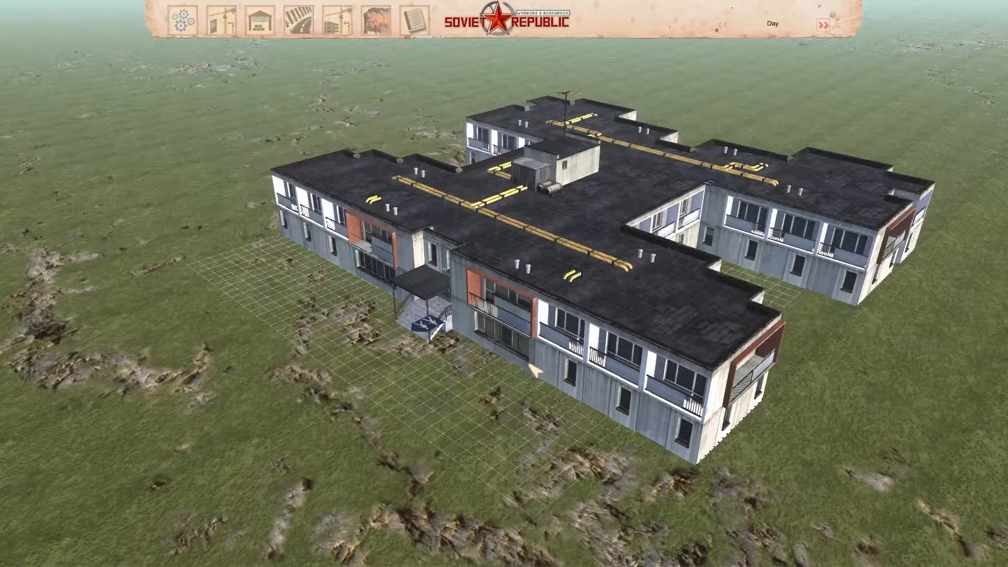
right_click_drag(529, 365, 529, 364)
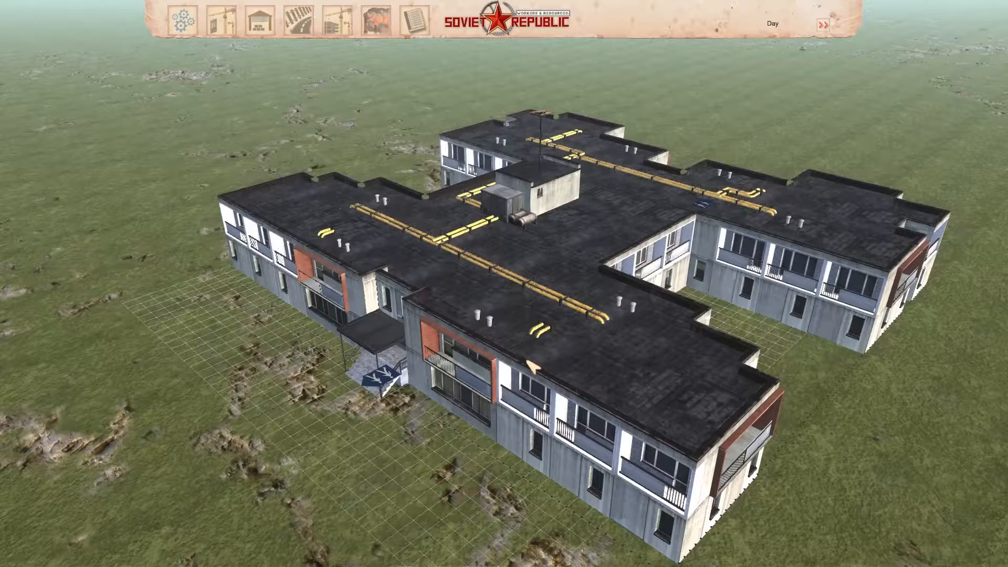
right_click_drag(522, 360, 522, 360)
middle_click_drag(739, 302, 773, 314)
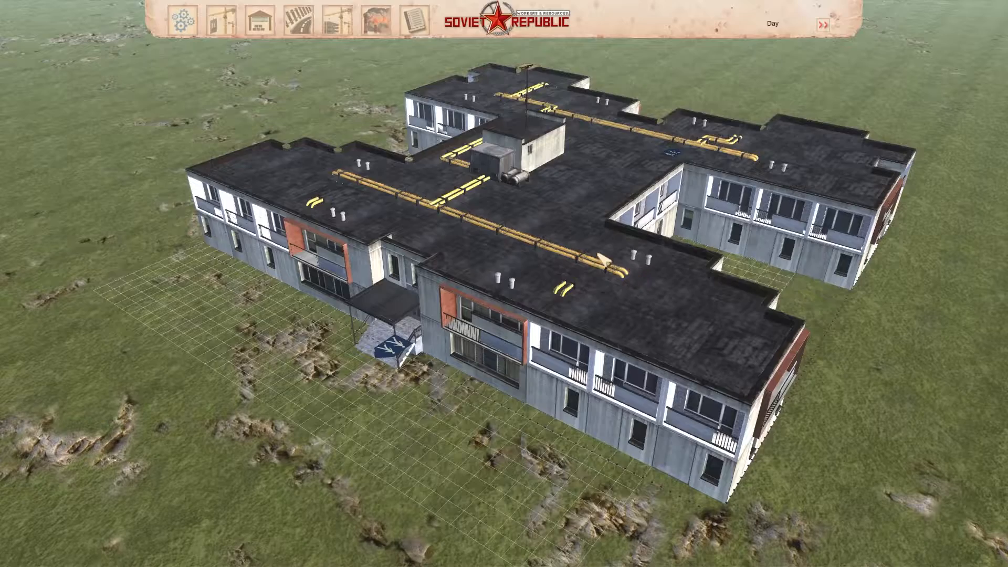
key("w")
key("s")
key("w")
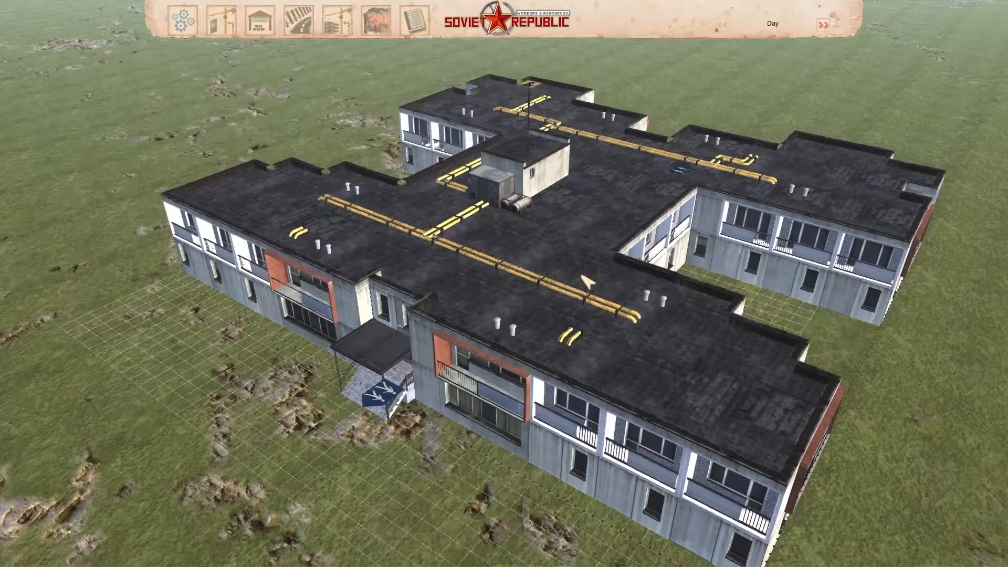
key("s")
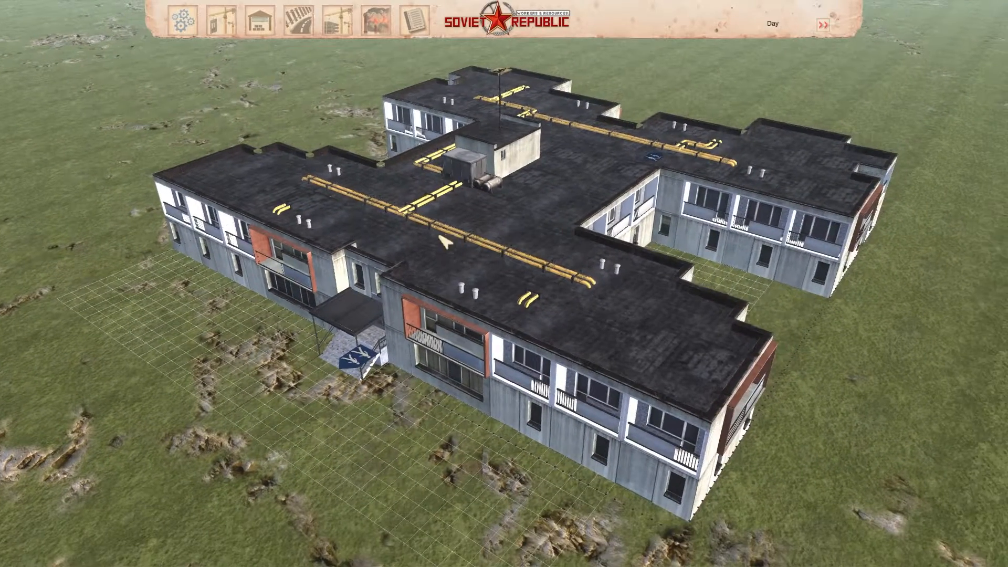
key("w")
key("s")
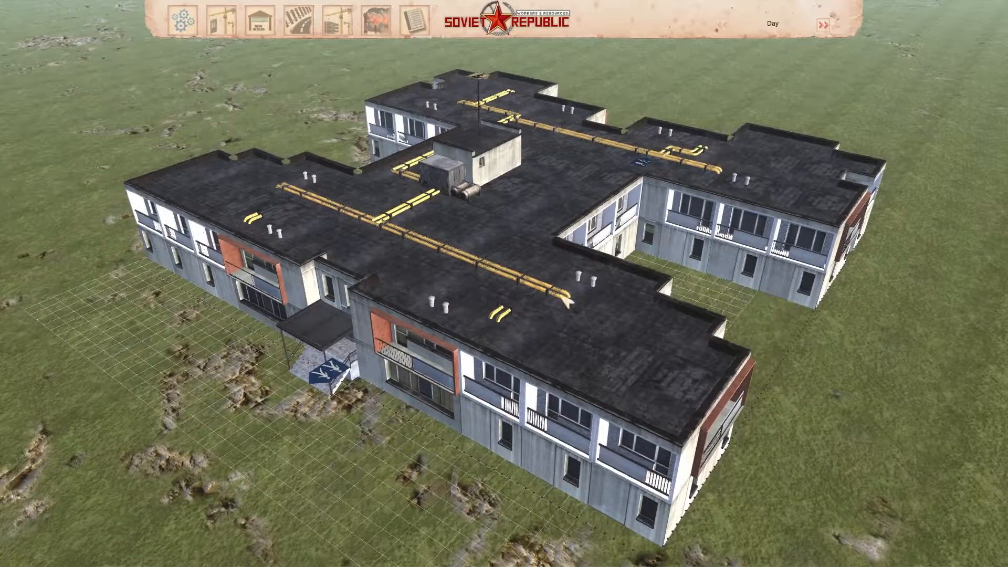
key("a")
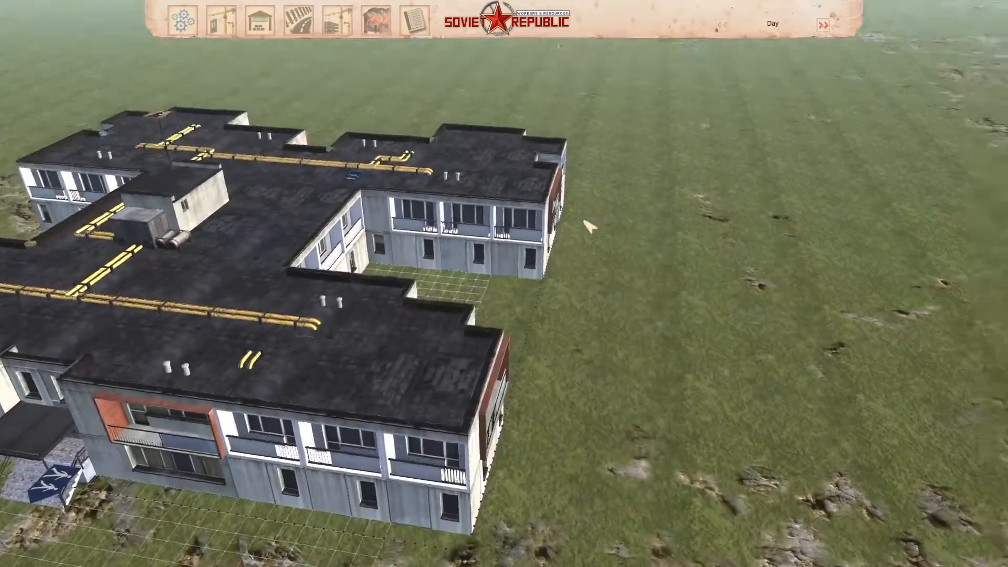
mouse_move(589, 226)
middle_mouse_down()
mouse_move(664, 165)
mouse_move(705, 167)
mouse_move(716, 192)
mouse_move(570, 221)
middle_mouse_up()
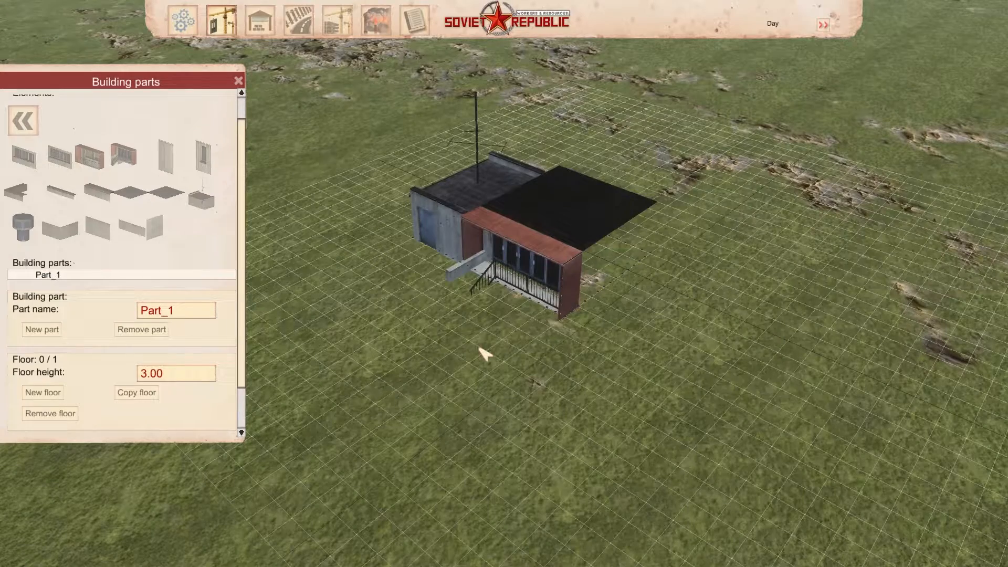
- Switch repeatedly between floors 0 and 1 of Part_1 to compare which elements belong to each floor
key("Page_Up")
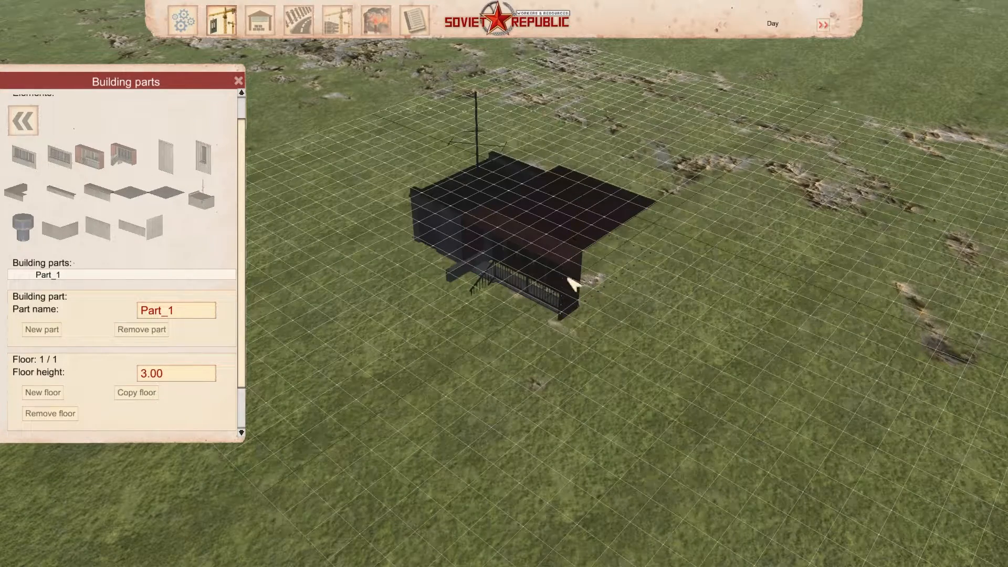
key("Page_Down")
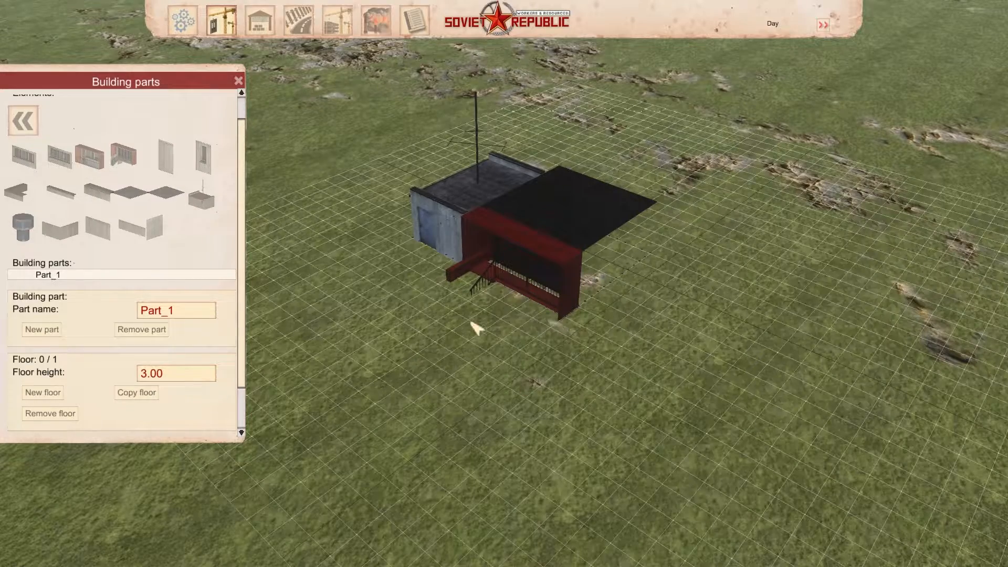
key("Page_Up")
key("Page_Down")
key("Page_Up")
key("Page_Down")
key("Page_Up")
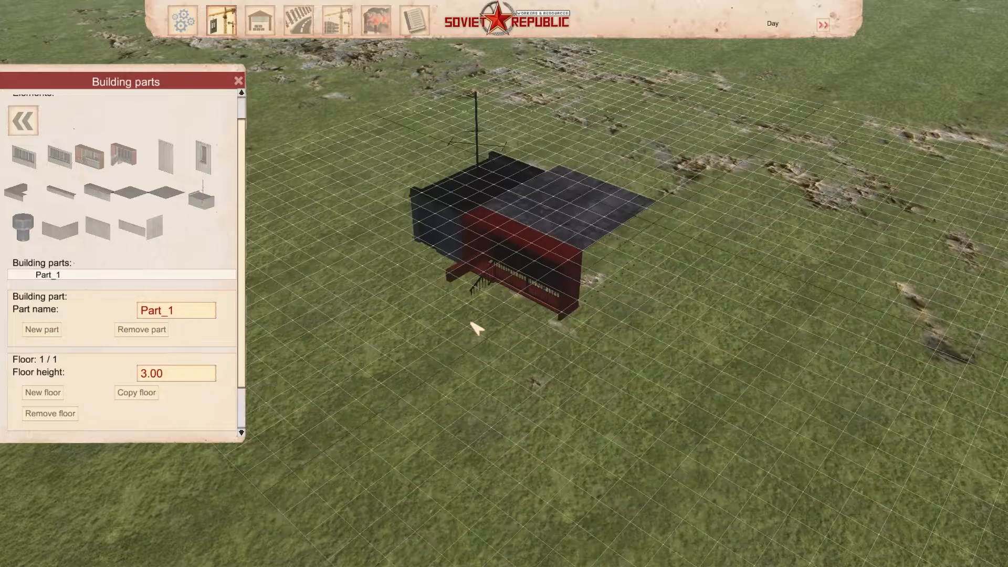
- Add a new floor to Part_1, review the floors, and place a red corner balcony element on floor 2
left_click(25, 394)
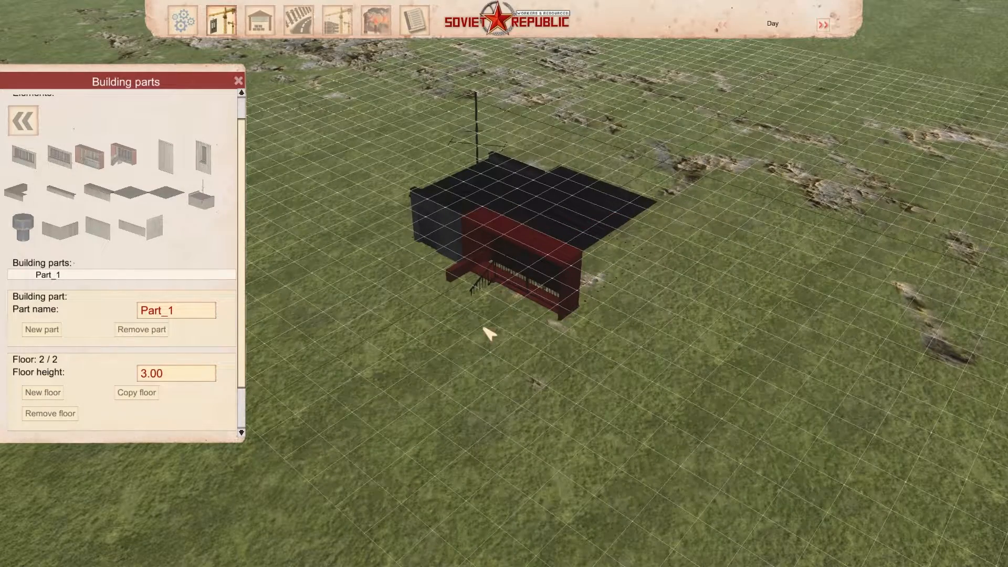
key("Page_Down")
key("Page_Down")
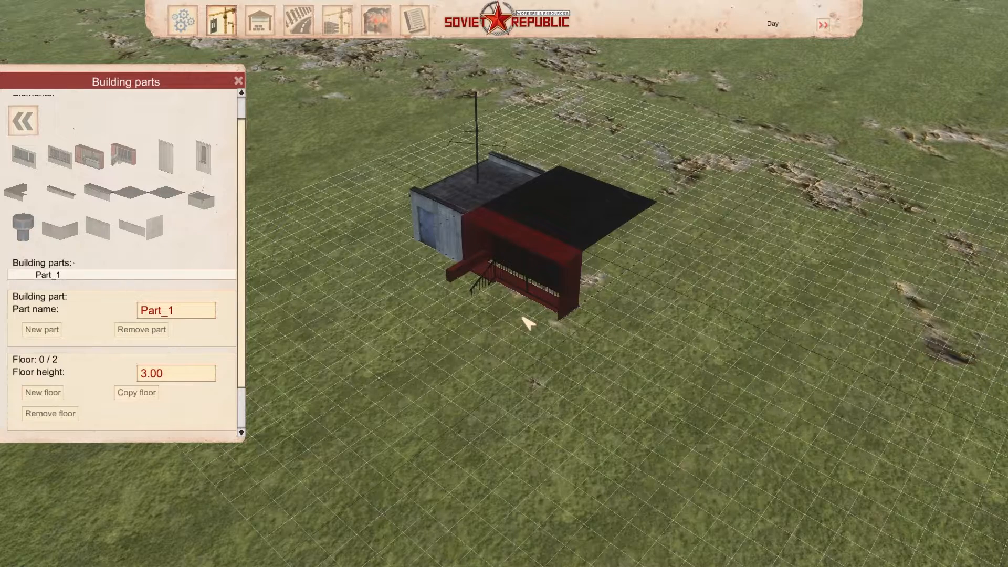
key("Page_Up")
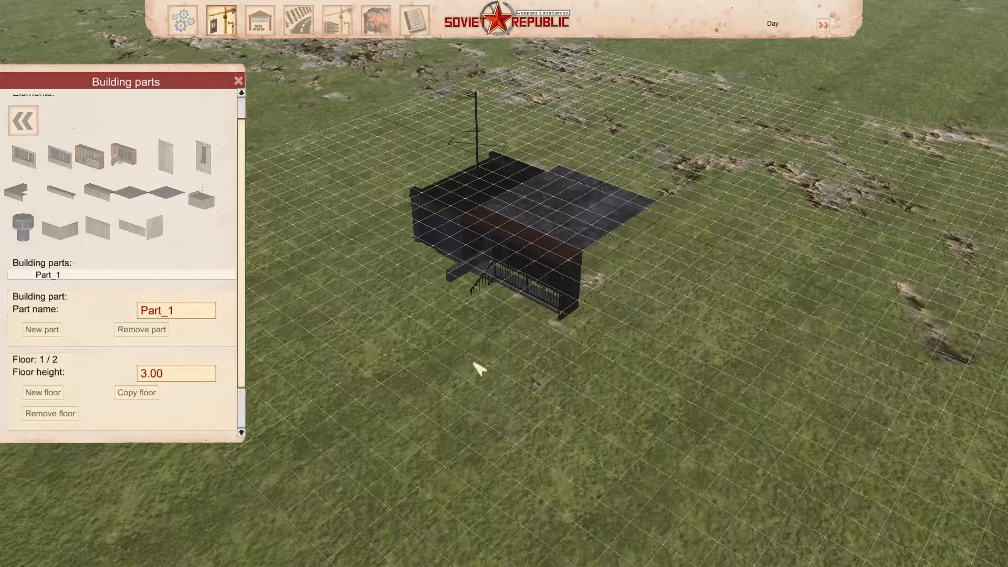
key("Page_Up")
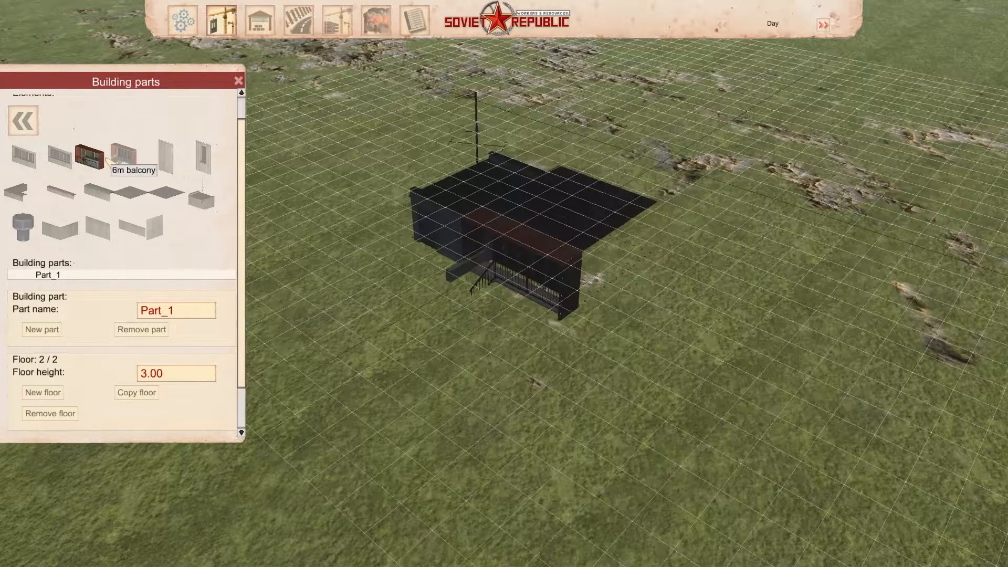
left_click(124, 155)
left_click(535, 155)
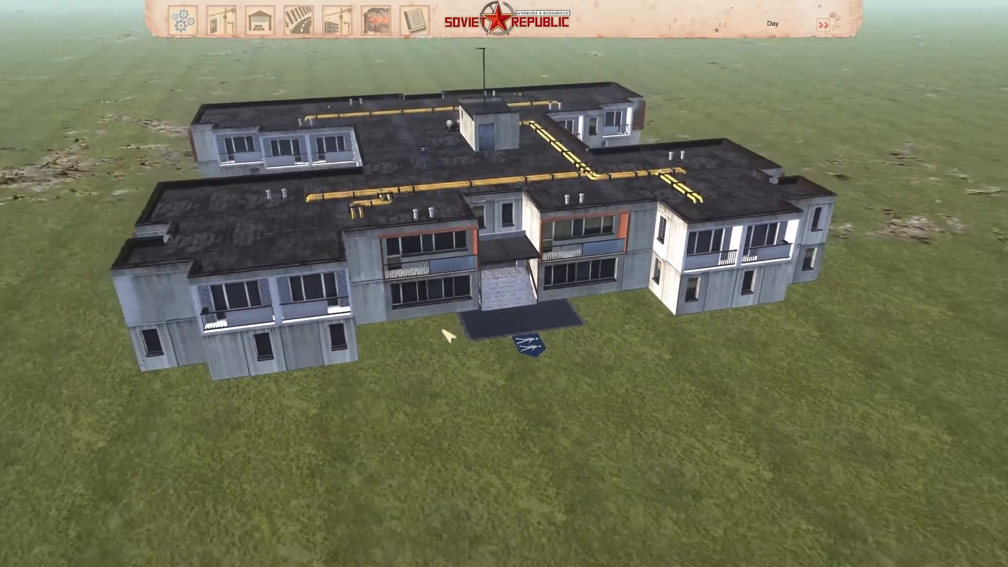
- Open the building parts of the full apartment building and copy the top floor of Model_Part above it
left_click(221, 21)
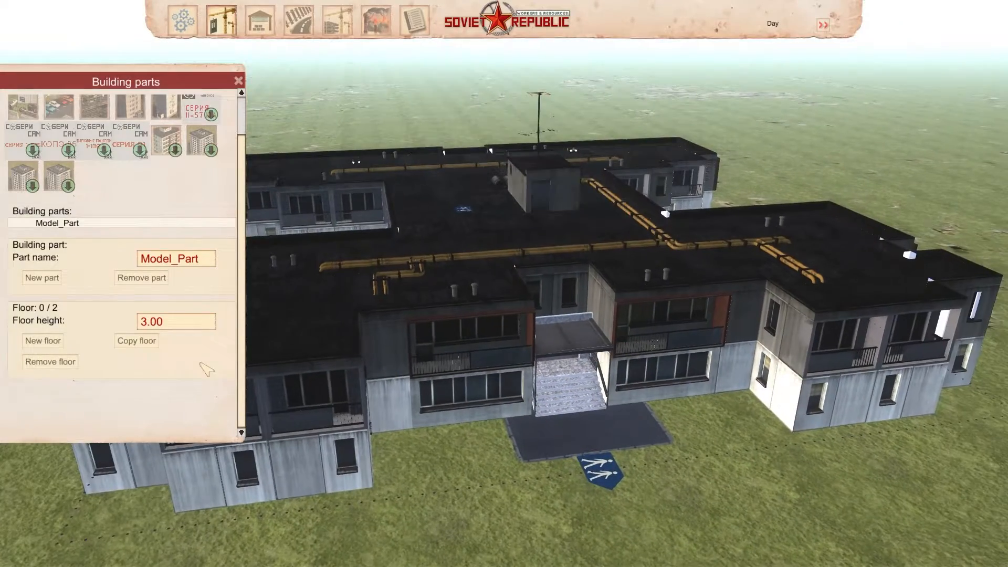
left_click(148, 343)
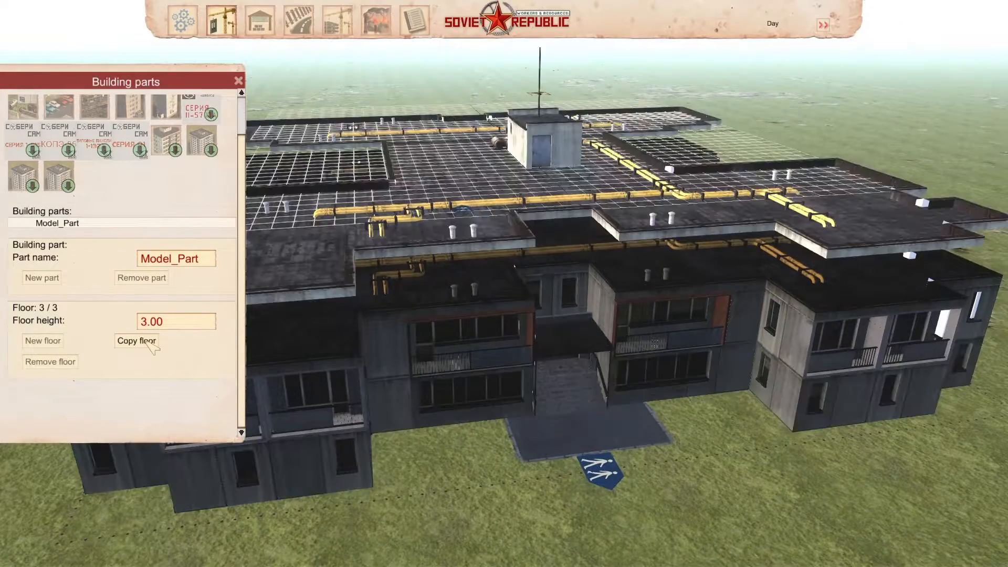
left_click(148, 343)
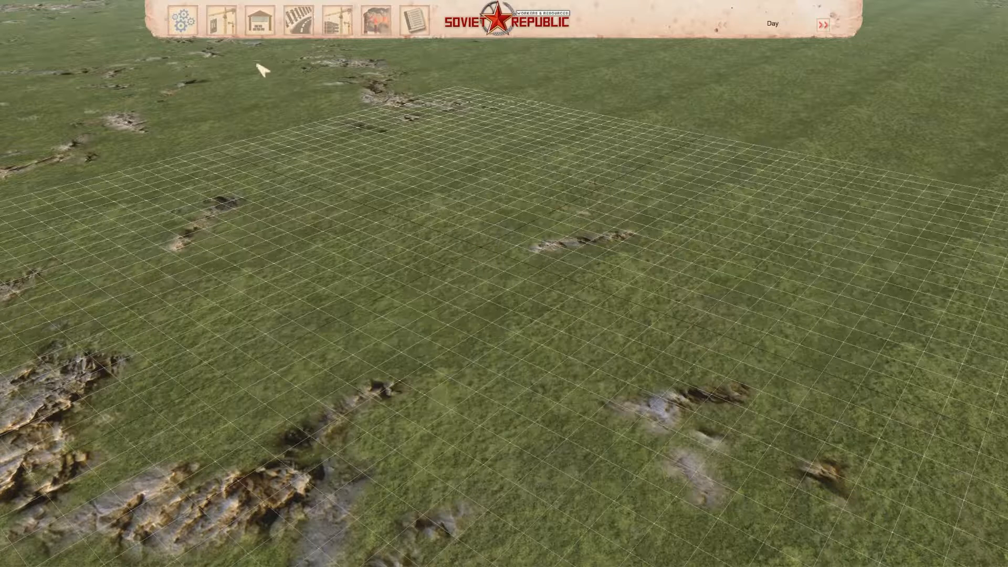
- Show the building element categories for the empty building and try to enable Use custom NMF
left_click(222, 20)
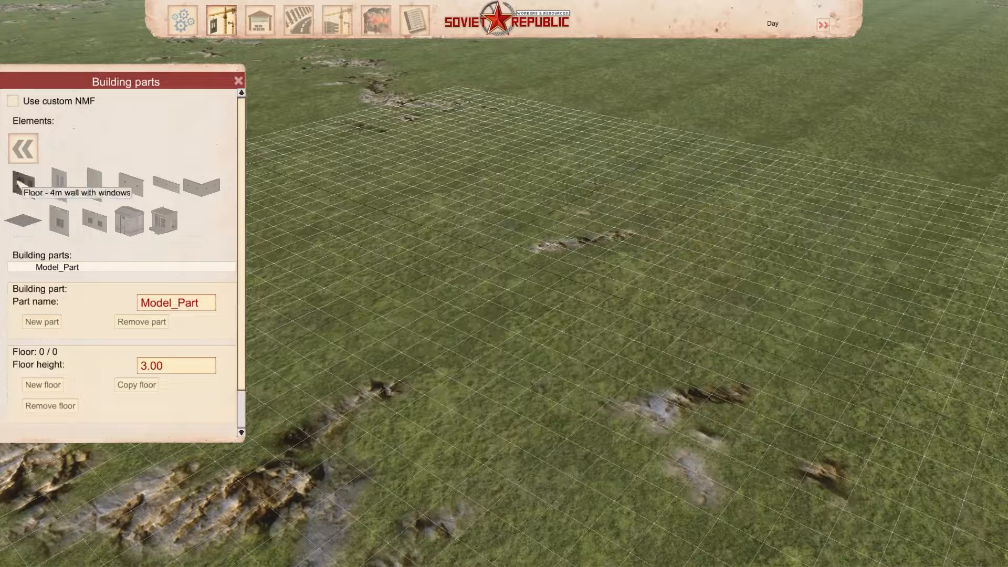
left_click(23, 149)
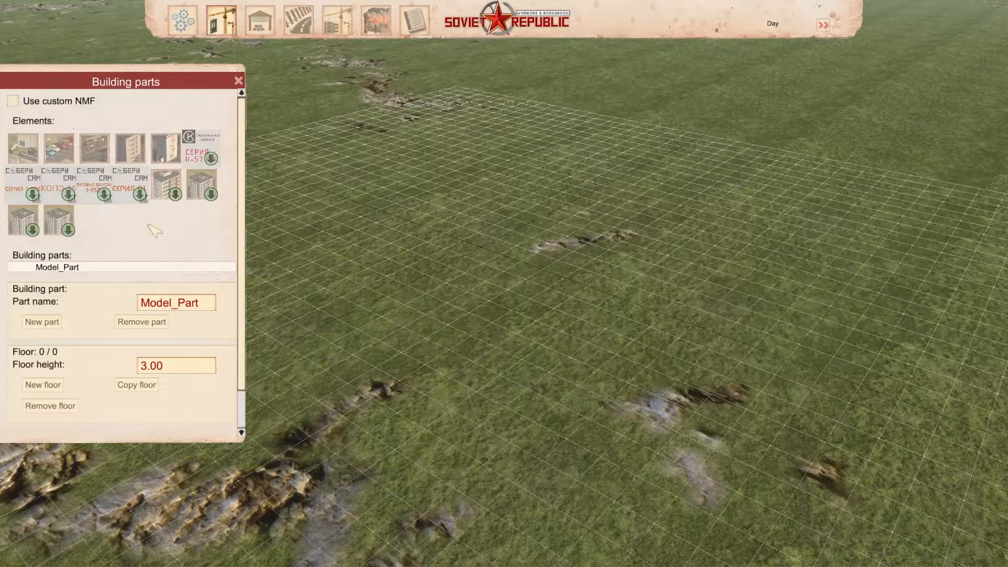
left_click(12, 101)
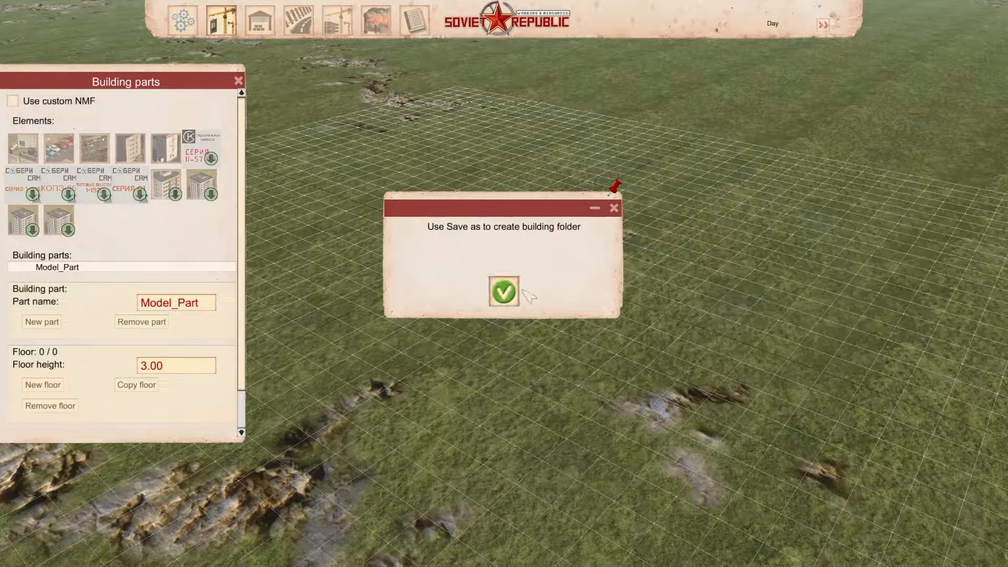
left_click(614, 208)
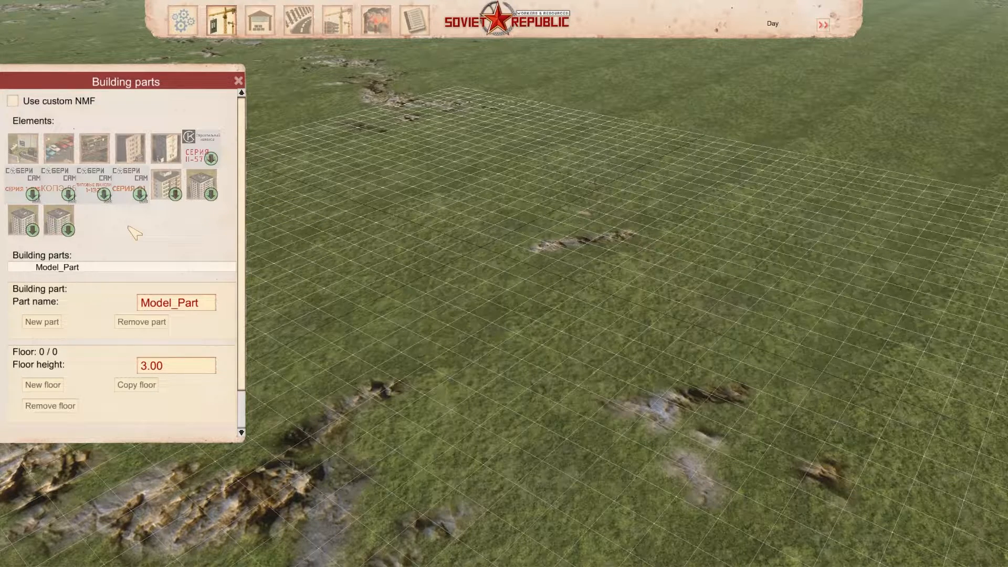
- Place one Special - ground entrance element on floor 0 of Model_Part and end the placement
left_click(131, 157)
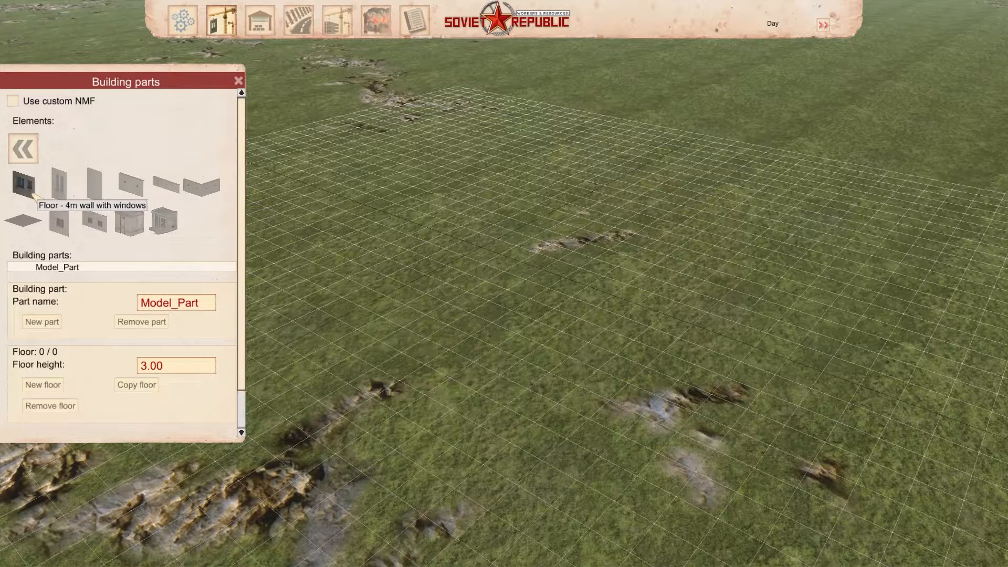
left_click(167, 224)
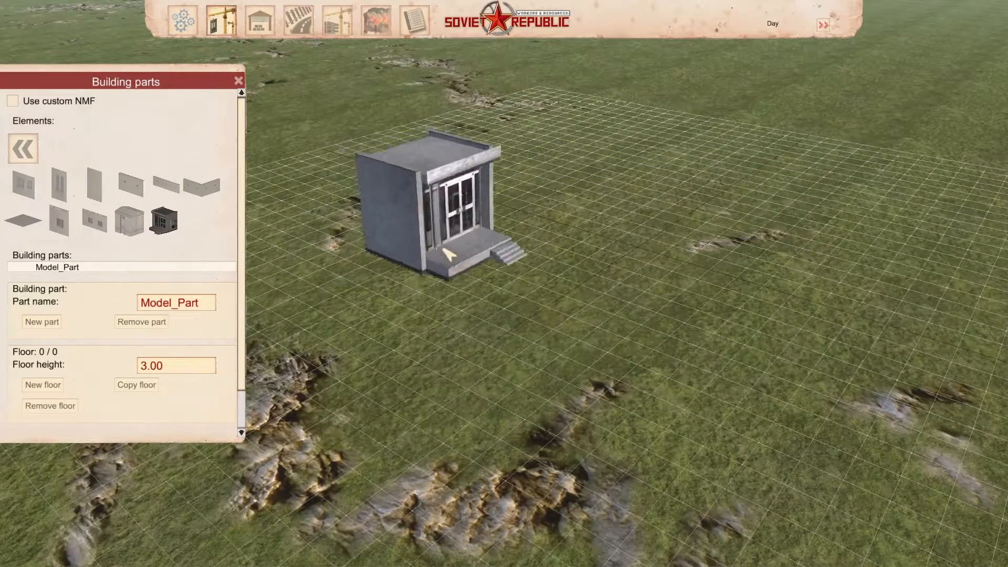
scroll(704, 378, "down", 3)
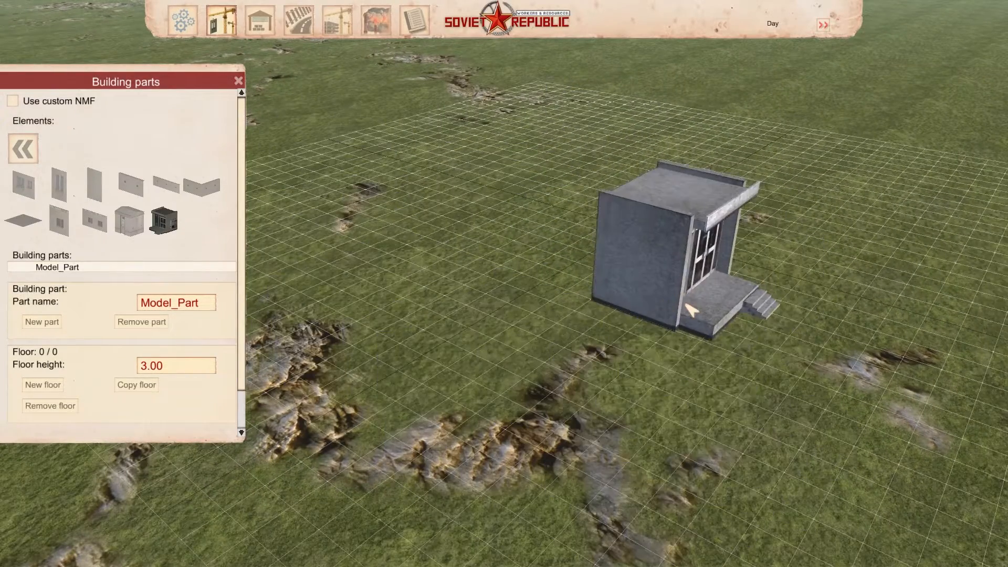
middle_click_drag(715, 304, 436, 315)
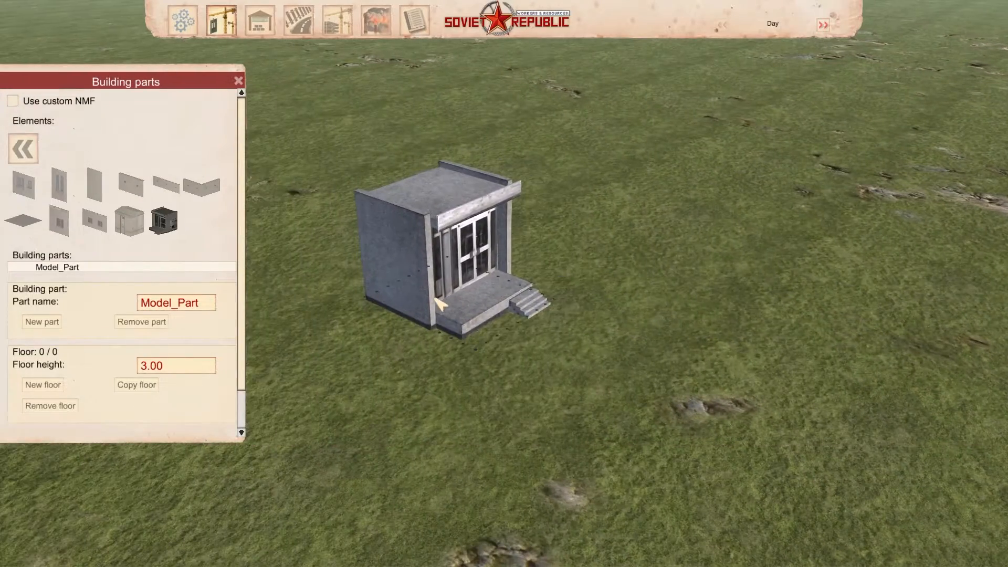
left_click(436, 315)
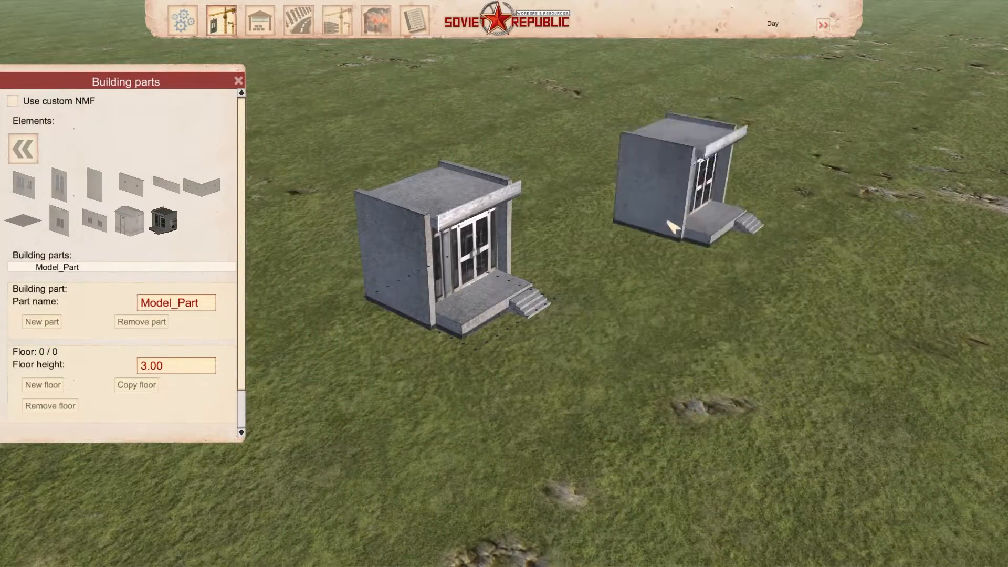
key("d")
key("w")
key("s")
key("a")
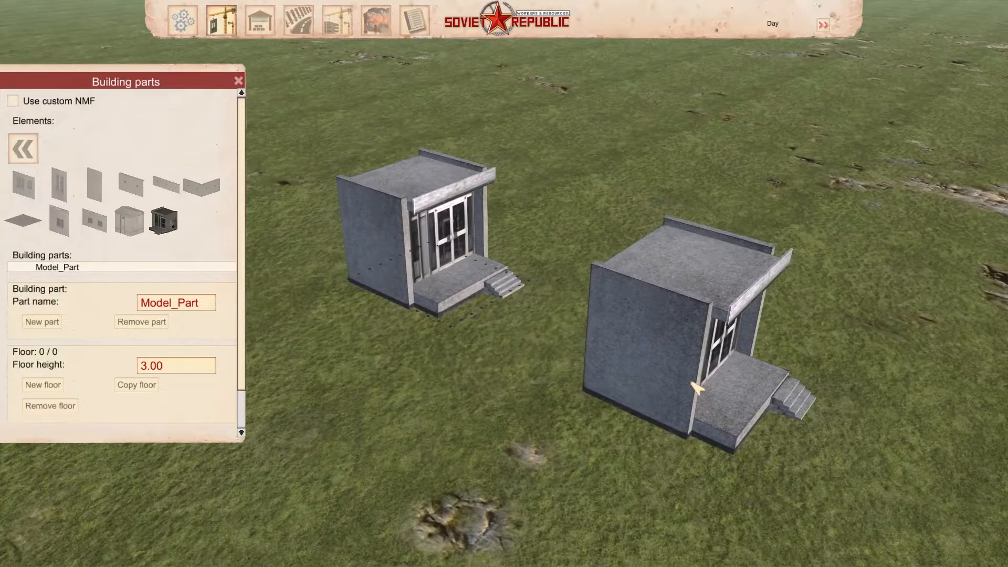
right_click(607, 305)
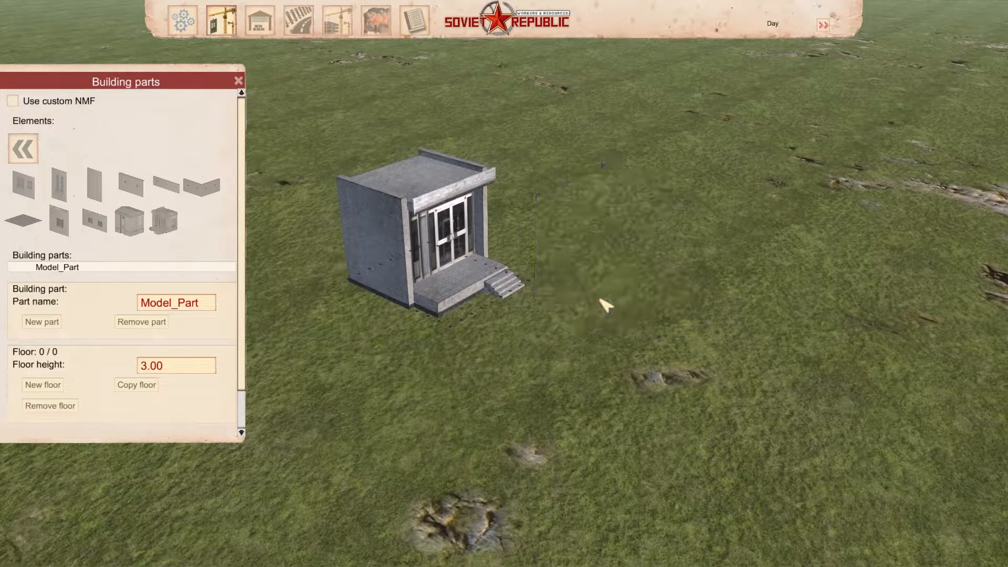
- Place a second ground entrance beside the first one and delete it
left_click(163, 219)
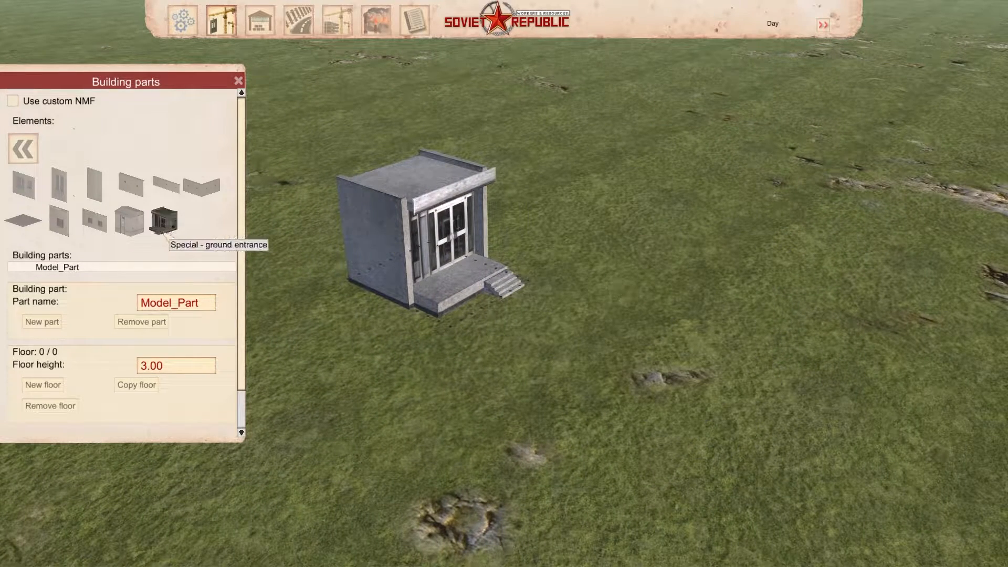
left_click(667, 262)
right_click(650, 409)
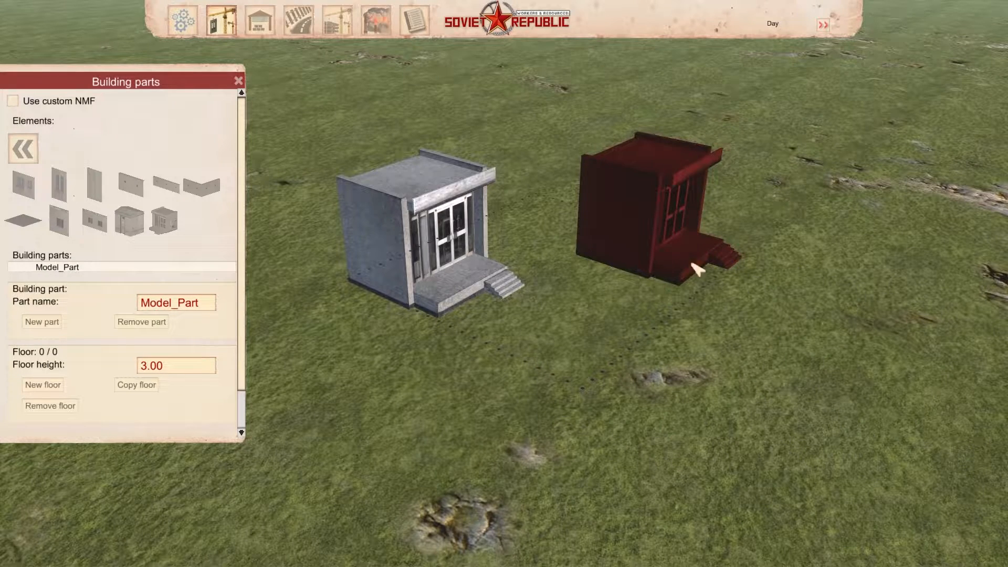
right_click(635, 314)
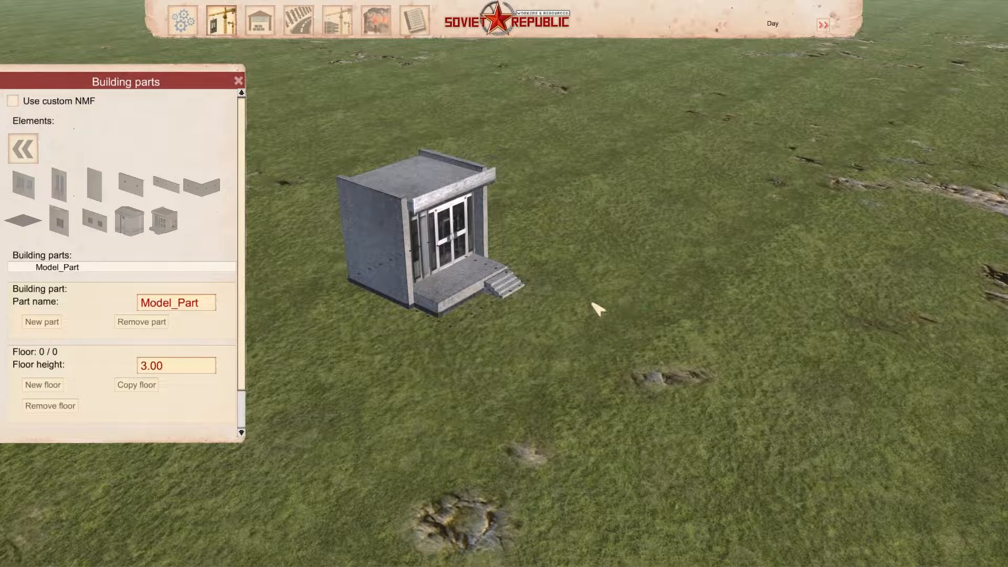
- Move the placed ground entrance away and back on the grid, and rotate it
left_click_drag(444, 296, 765, 289)
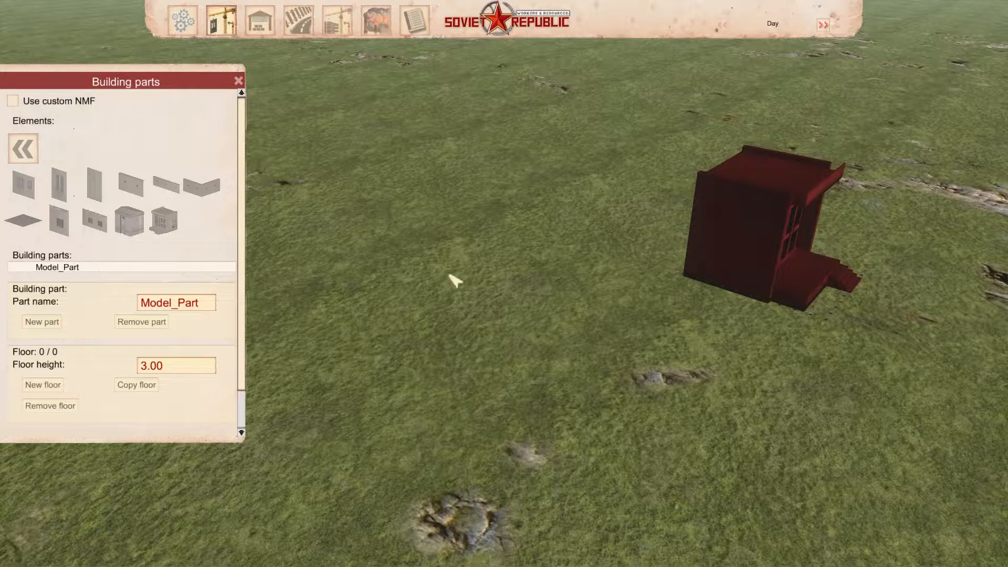
left_click(431, 268)
left_click_drag(798, 284, 481, 281)
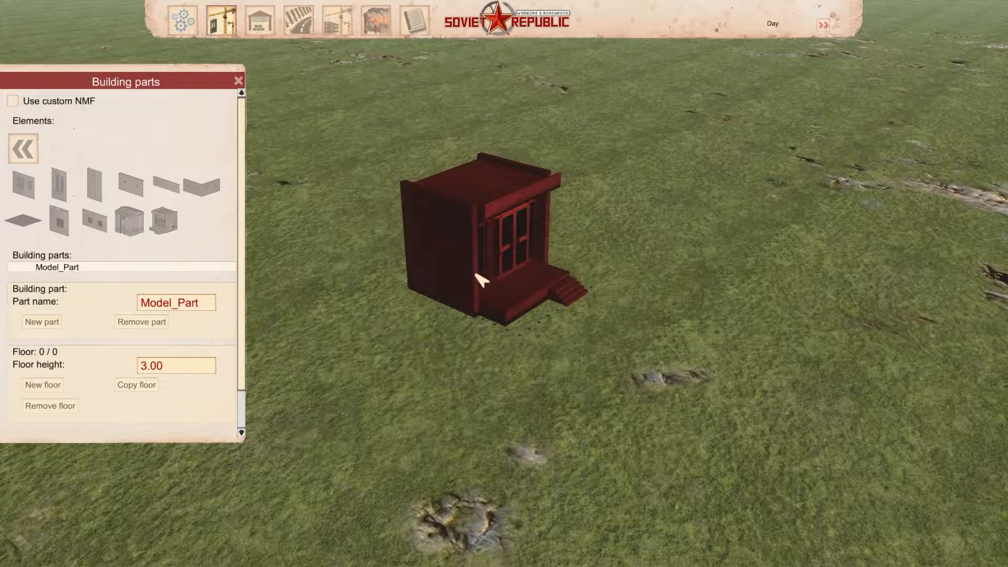
scroll(482, 281, "down", 4)
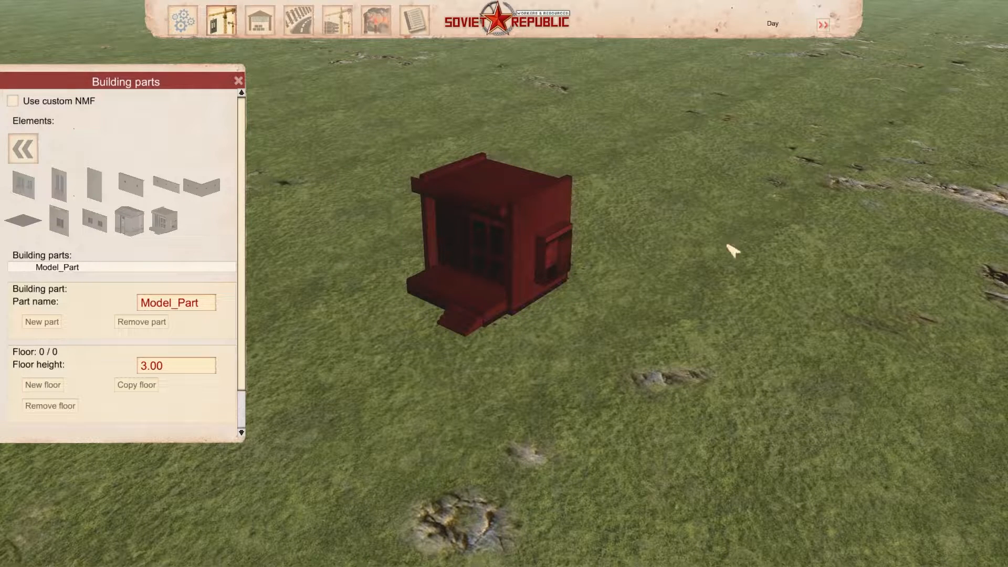
left_click(640, 389)
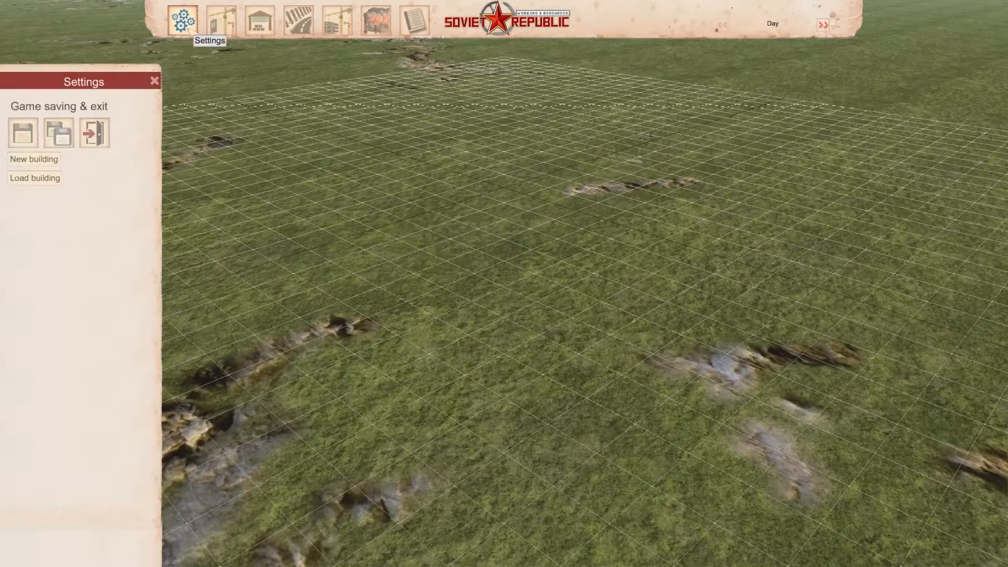
- Close the settings and open the building parts of the empty building
left_click(182, 26)
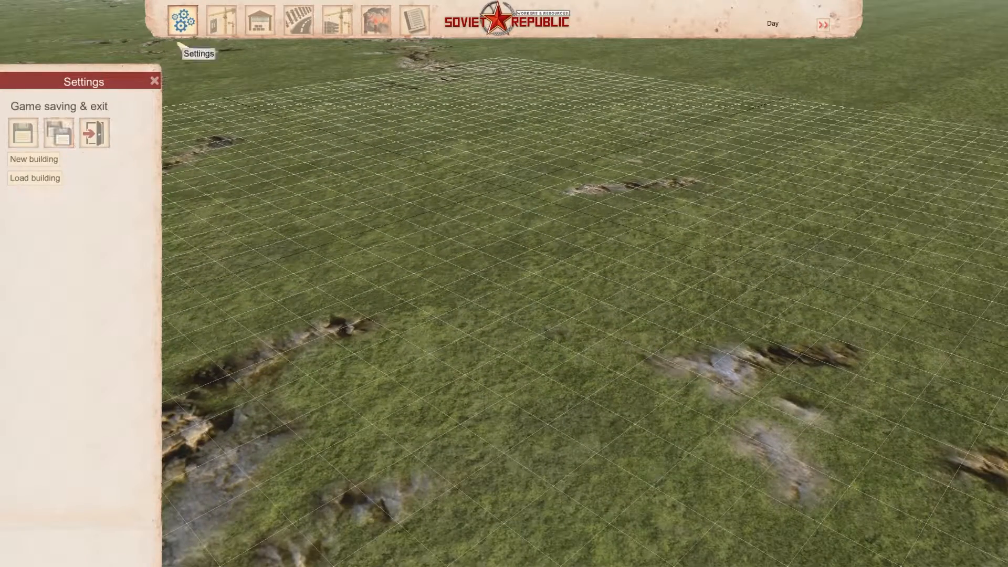
left_click(153, 81)
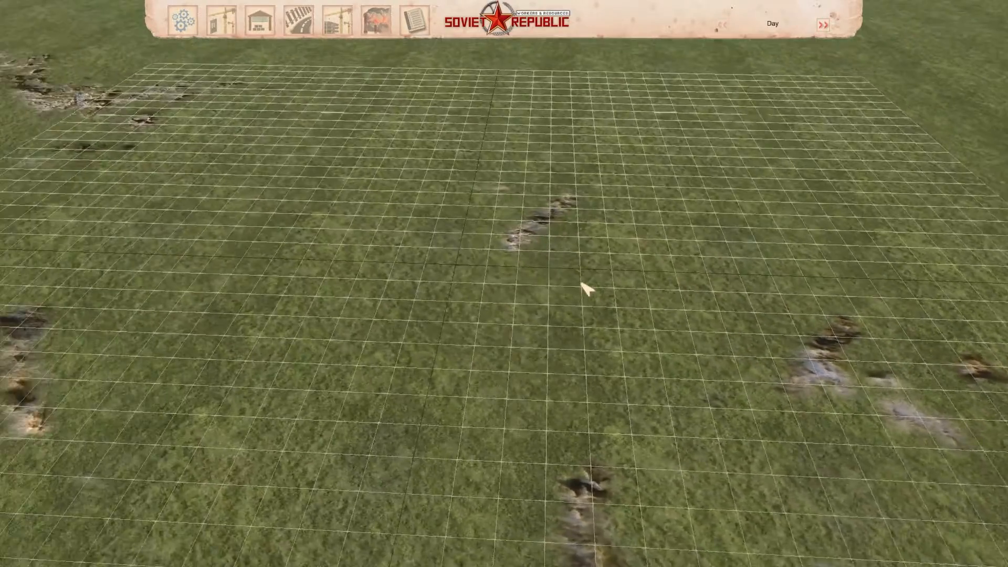
middle_click_drag(581, 282, 585, 282)
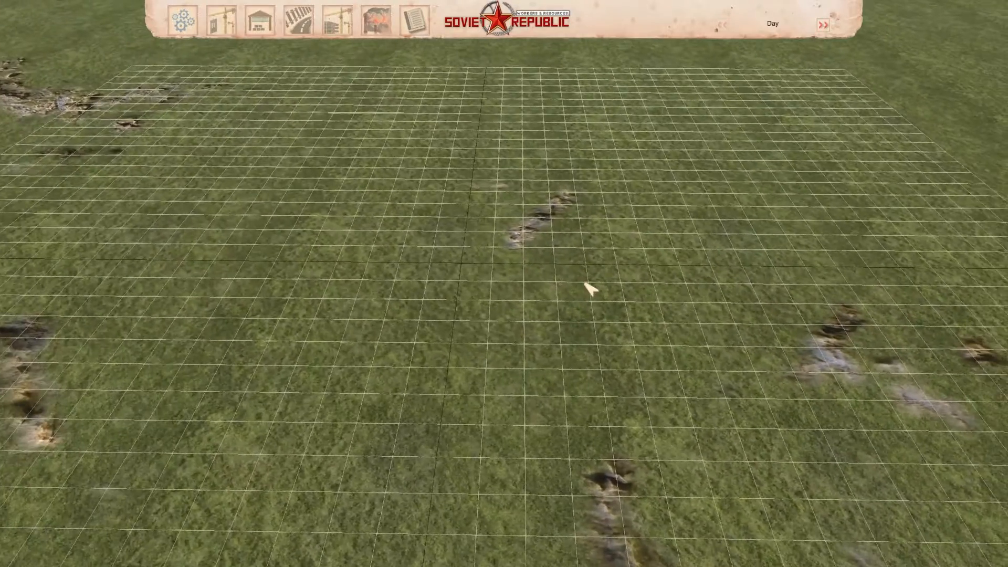
key("a")
key("d")
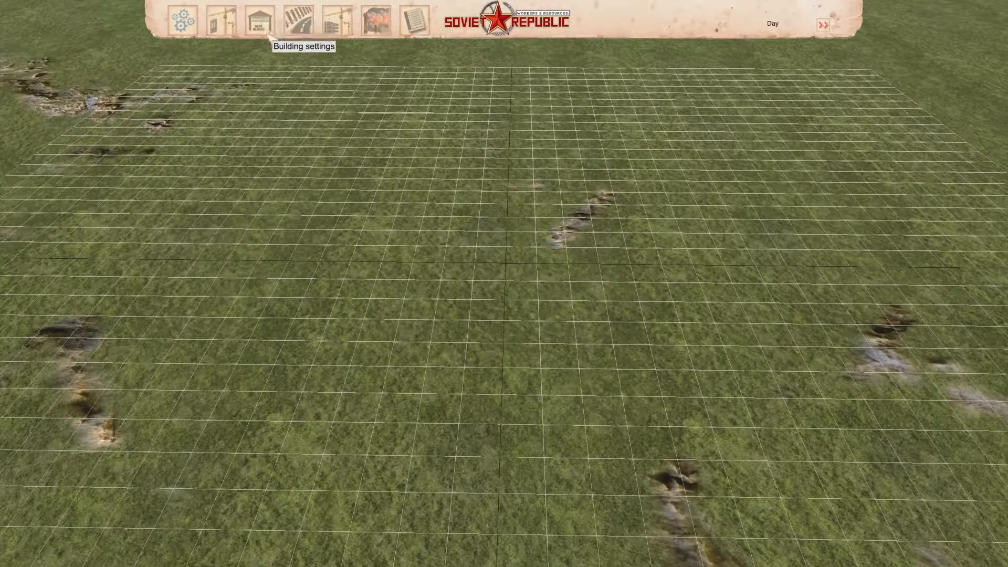
left_click(221, 20)
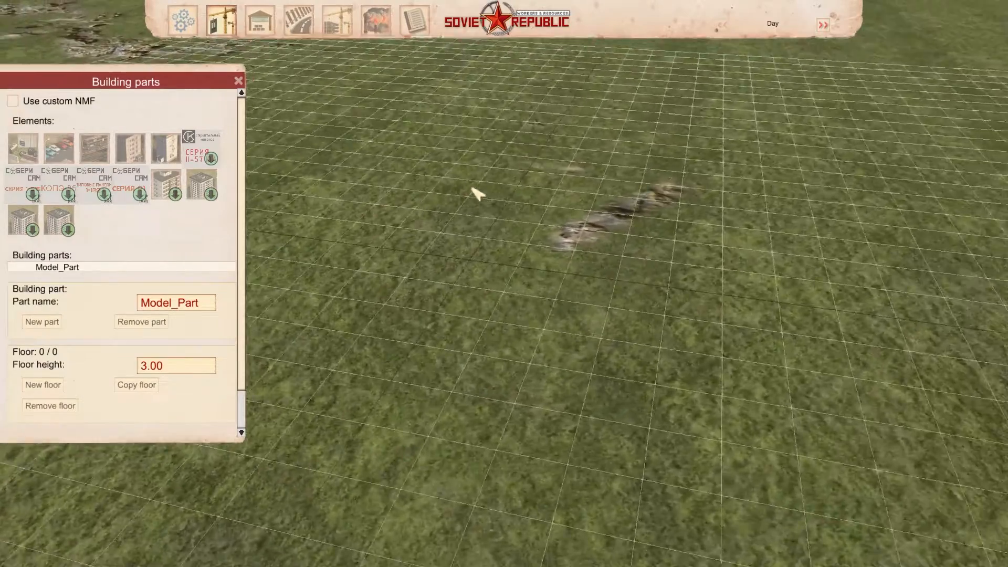
middle_click_drag(471, 188, 452, 183)
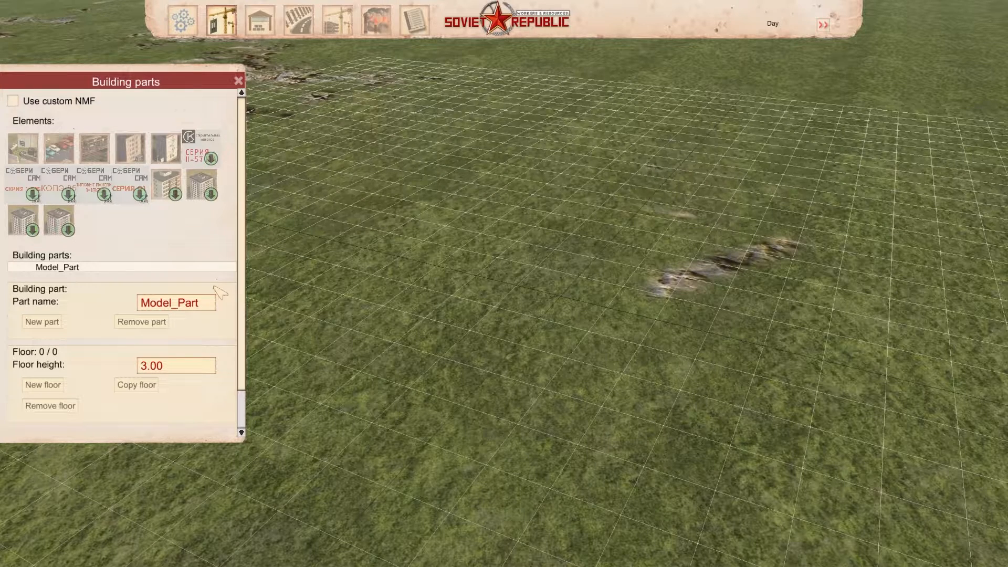
- Look through the elements offered in the wall panel category and the neighbouring category
left_click(126, 151)
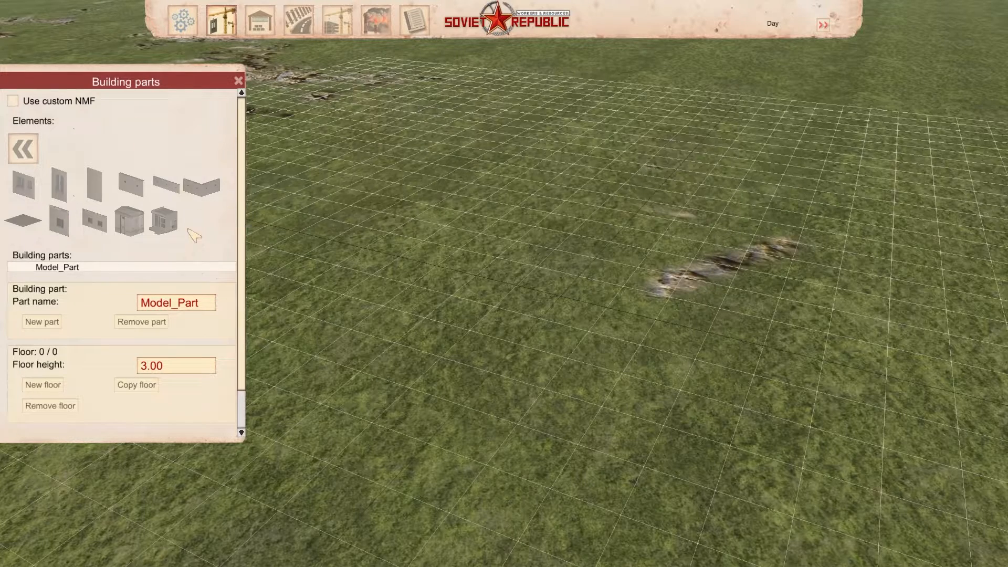
left_click(30, 149)
left_click(163, 156)
left_click(27, 152)
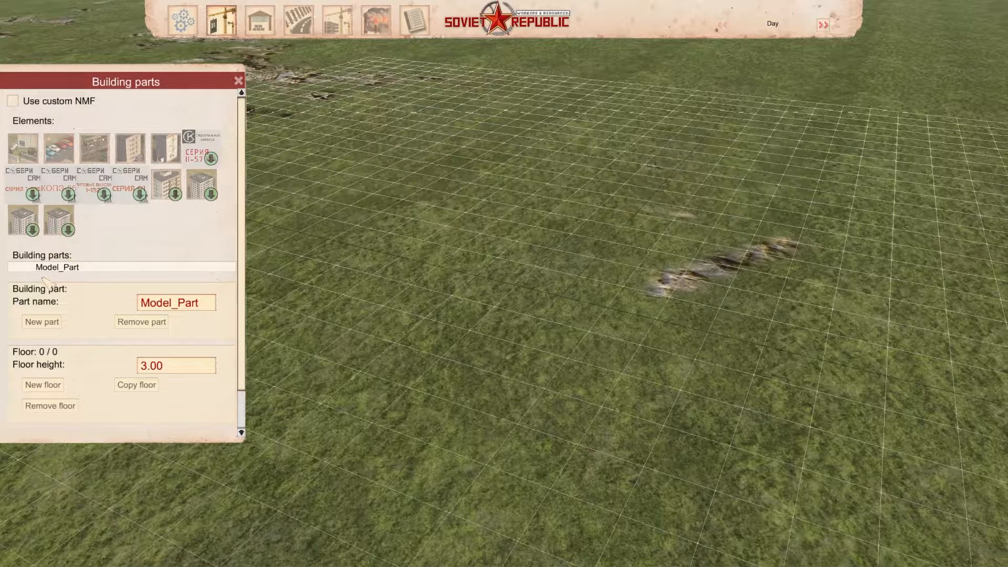
- Rename the building part as Main Section
left_click_drag(171, 304, 113, 301)
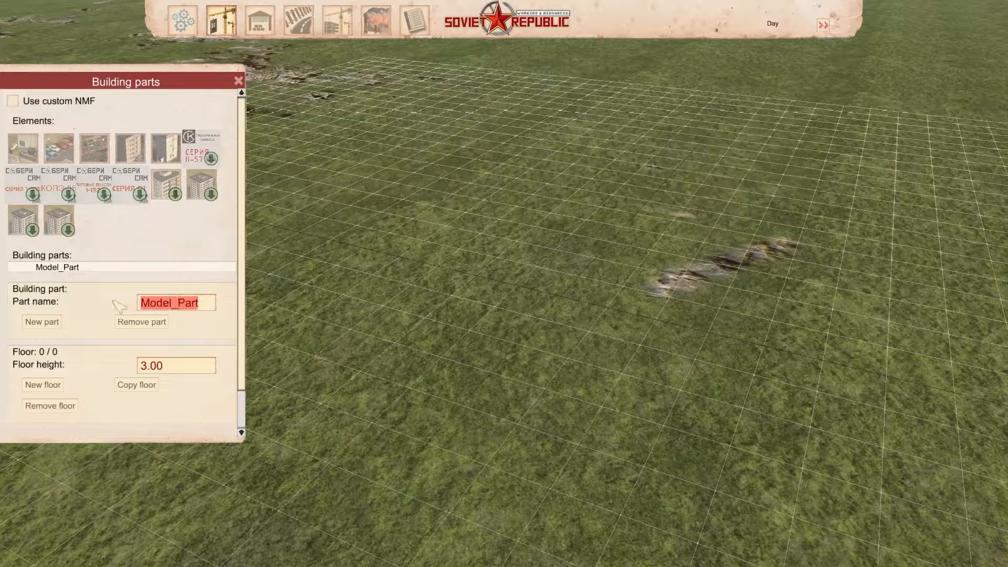
type("Main Section")
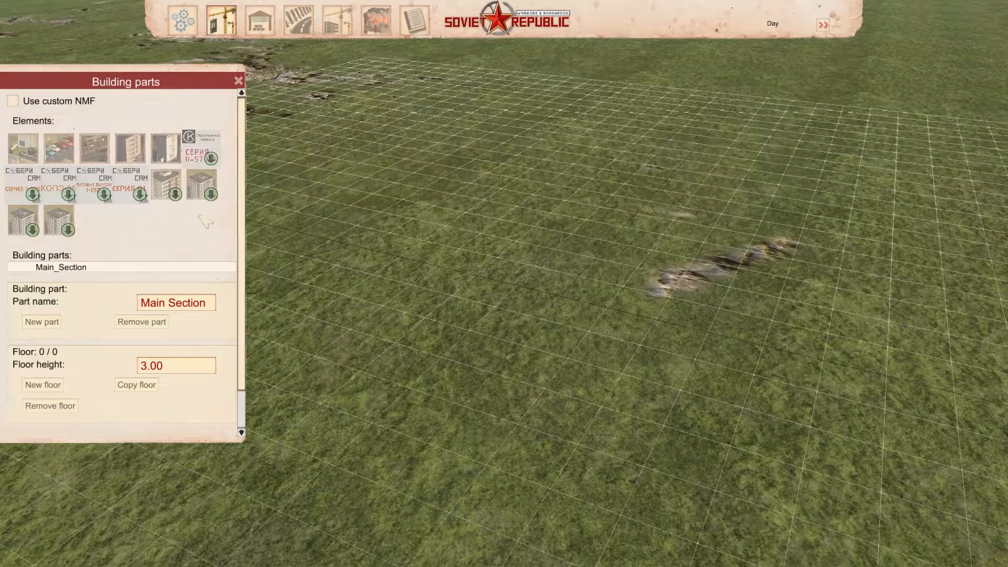
- Place a Special - ground entrance element on the grid as the first piece of Main_Section
middle_click_drag(582, 246, 524, 250)
scroll(495, 212, "up", 3)
scroll(495, 211, "down", 4)
middle_click_drag(329, 384, 484, 319)
key("w")
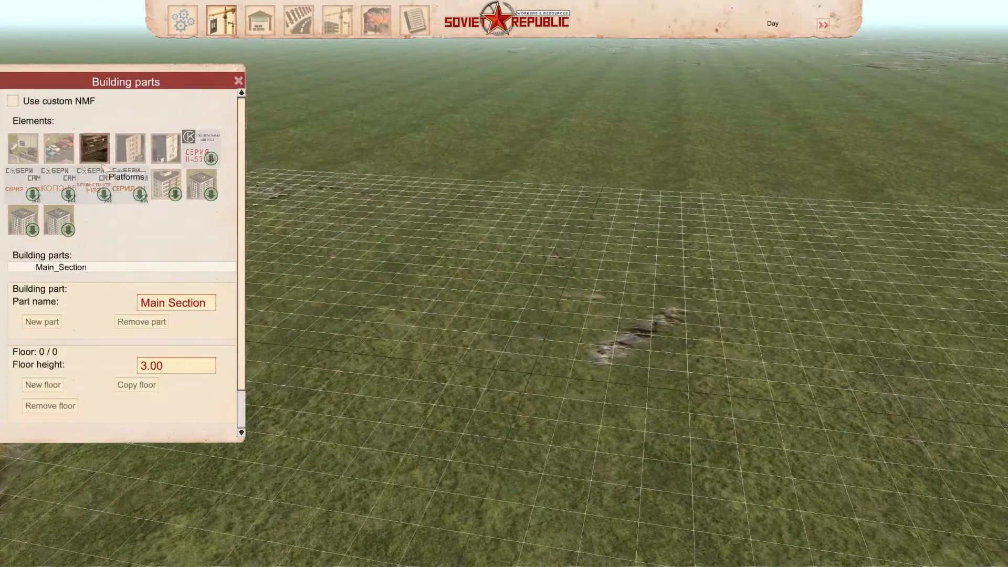
left_click(131, 149)
key("w")
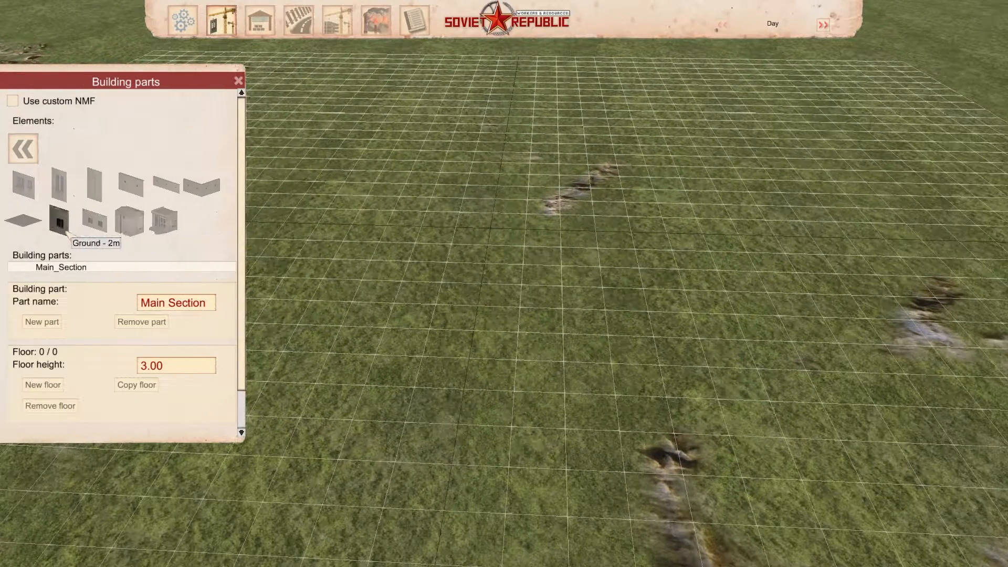
left_click(165, 220)
key("s")
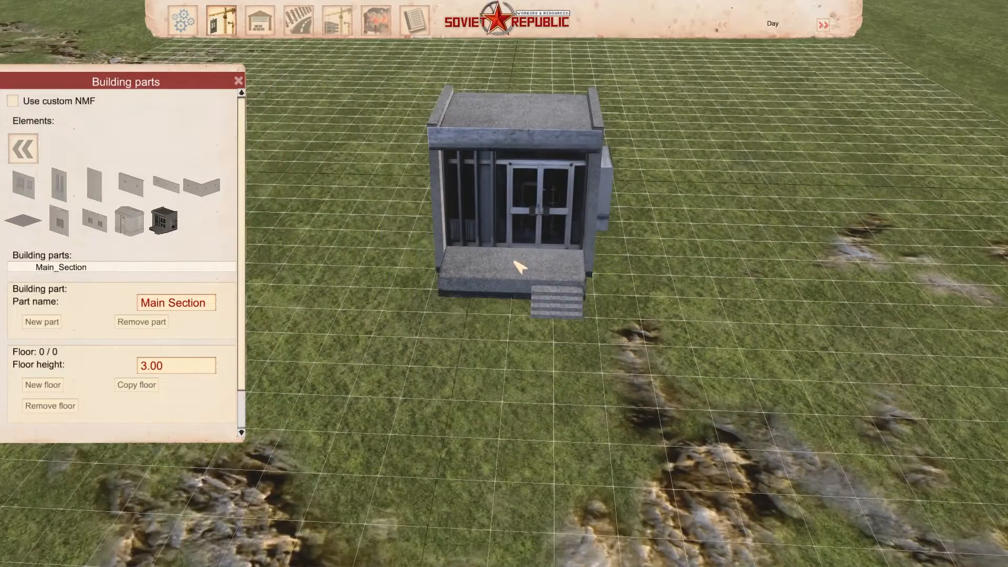
left_click(497, 270)
- Place a low wall strip with three holes against the side of the ground entrance
middle_click_drag(783, 242, 716, 241)
key("d")
left_click(95, 221)
left_click(166, 185)
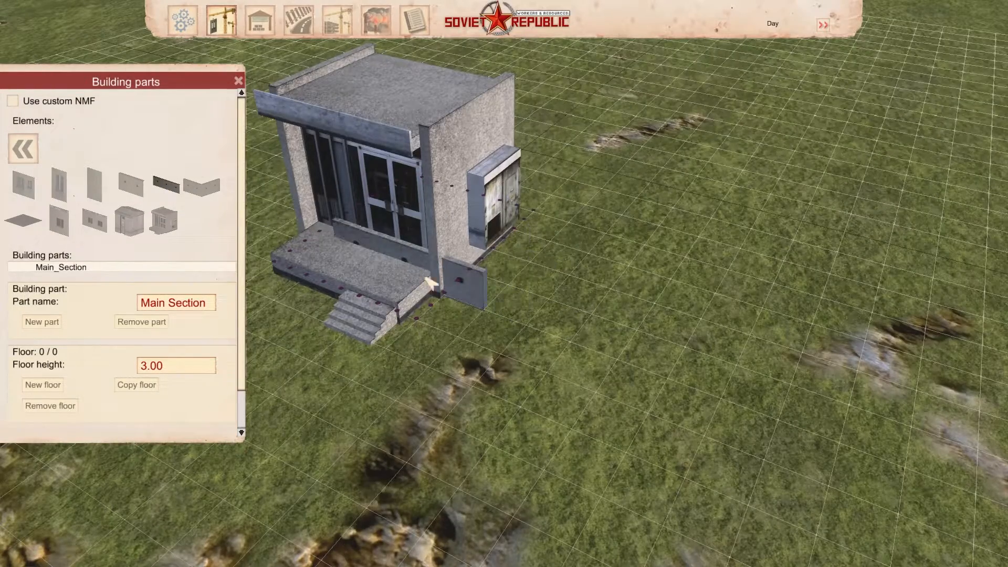
key("d")
middle_click_drag(580, 269, 422, 321)
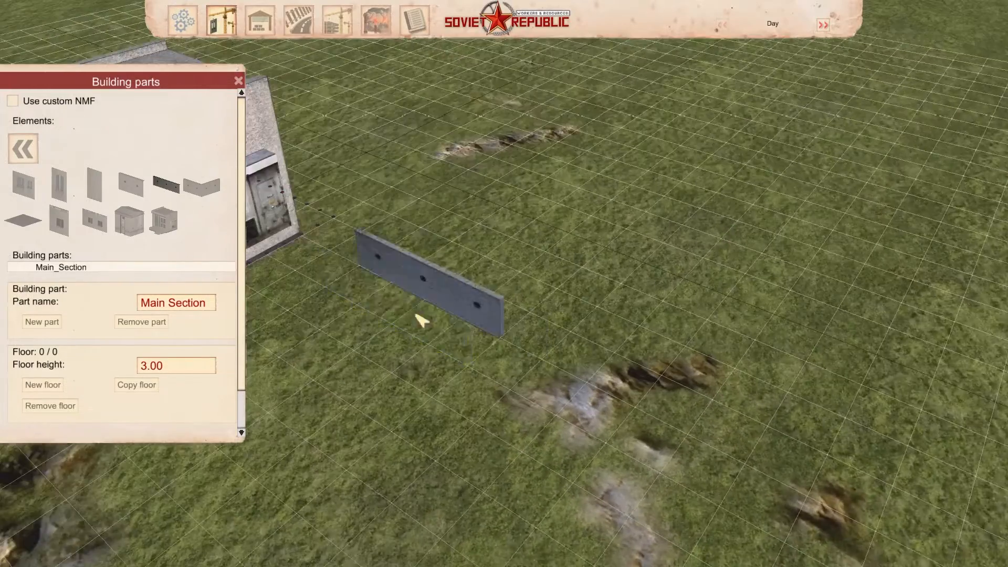
key("a")
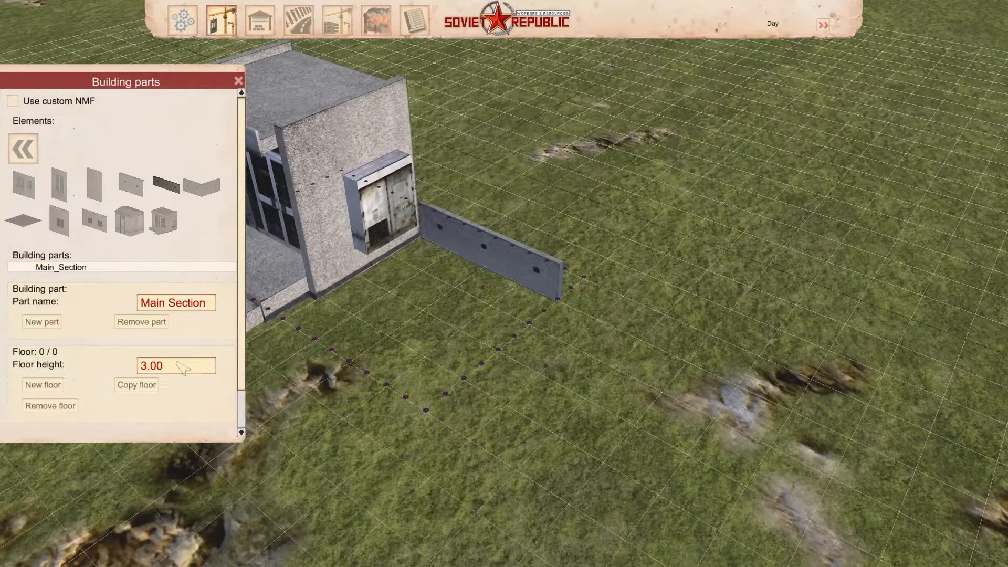
- Choose and rotate the plain wall panel, set the height of floor 0 to 1, and add a new floor
key("a")
middle_click_drag(499, 358, 573, 324)
key("s")
left_click(95, 185)
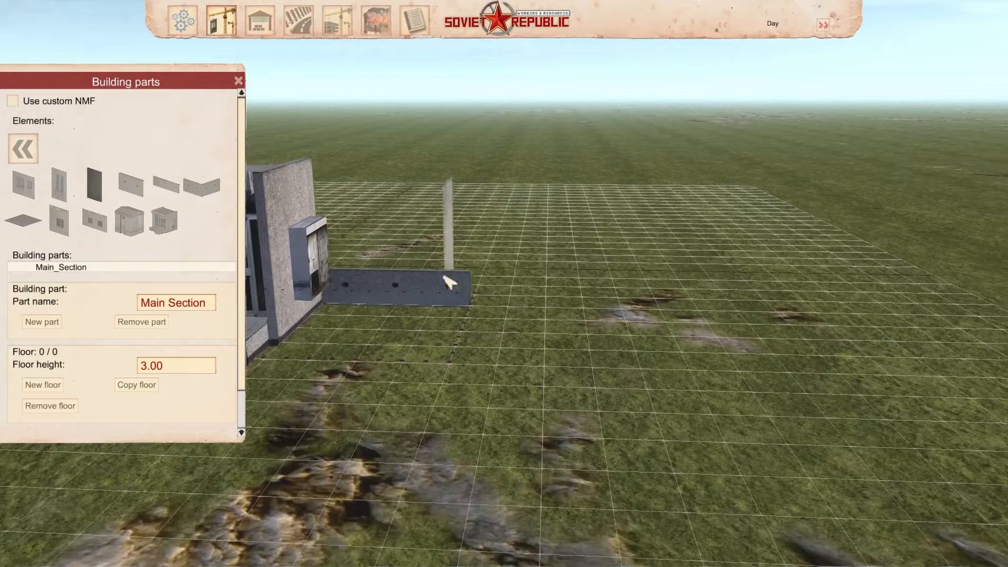
right_click(490, 293)
right_click(492, 298)
right_click(494, 308)
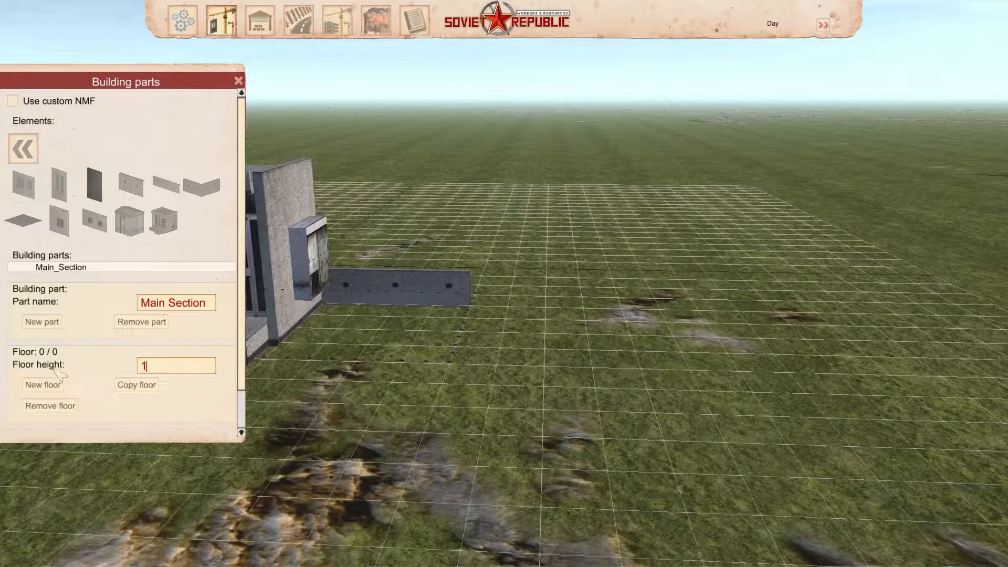
left_click(49, 384)
- Place the plain wall panel on floor 1 above the low wall strip and remove the extra copy behind it
key("w")
left_click(396, 393)
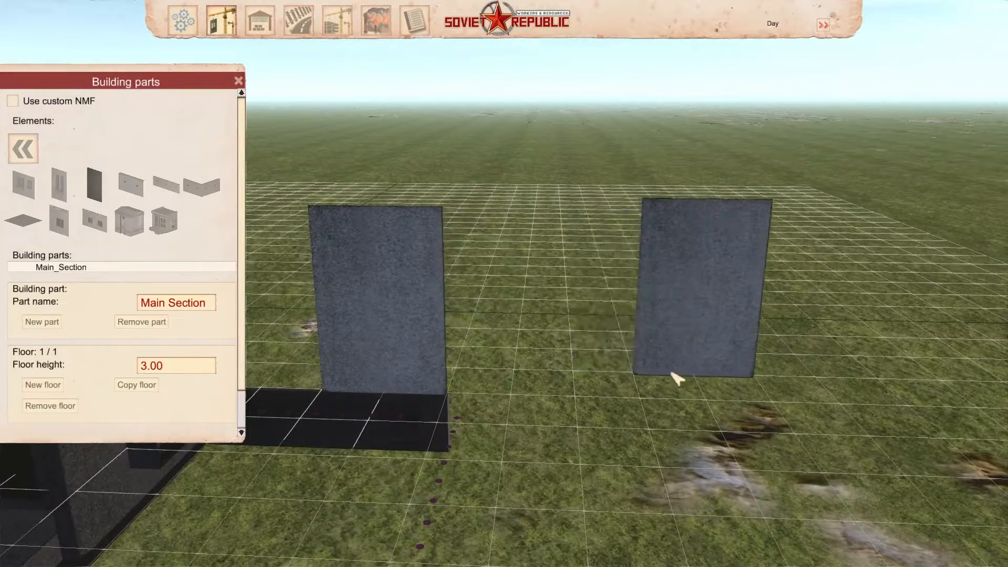
middle_click_drag(672, 373, 701, 382)
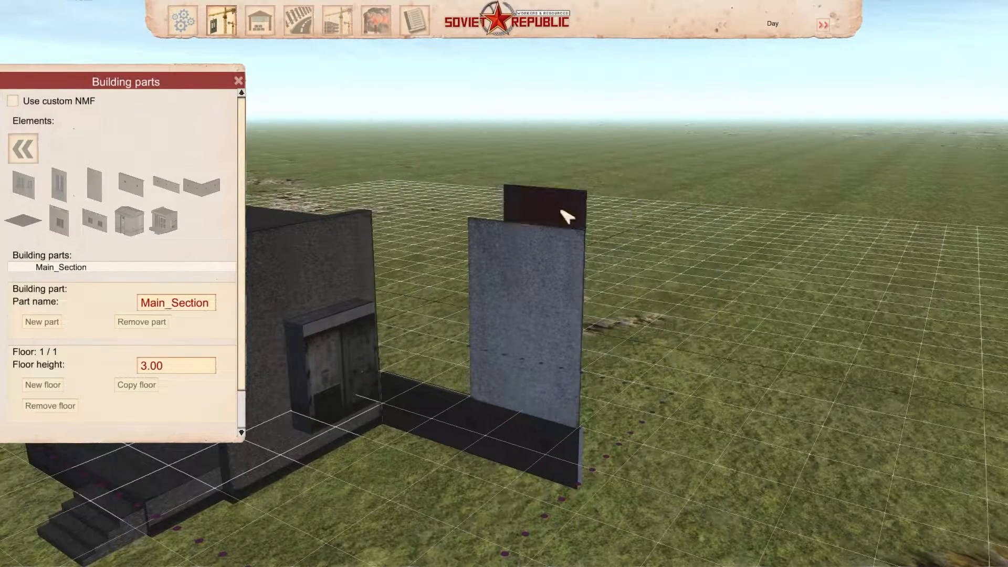
left_click(556, 303)
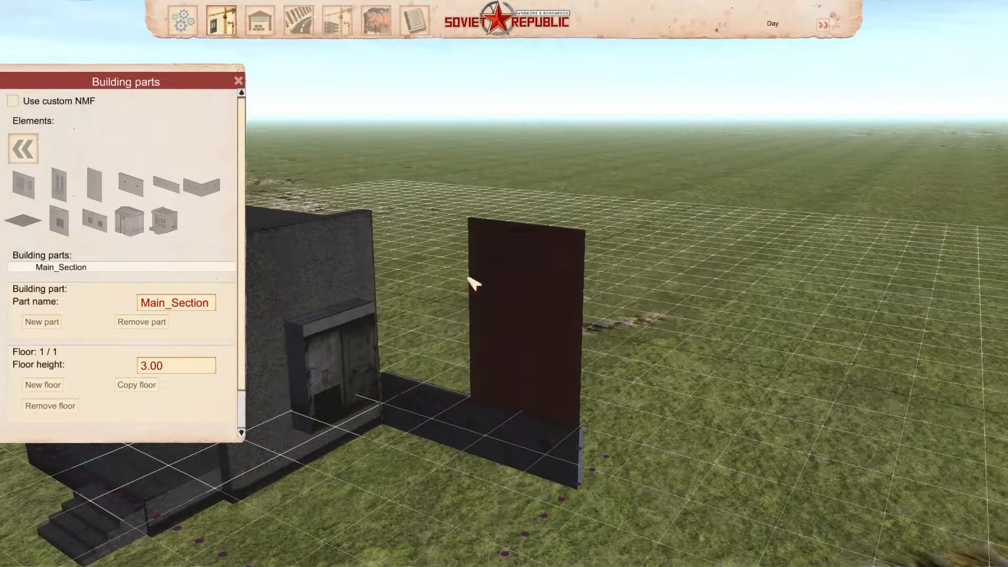
- Remove the plain wall panel from floor 1 and begin outlining floor 0 with low wall strips running on from the entrance's side
left_click(496, 362)
mouse_move(541, 322)
middle_mouse_down()
mouse_move(558, 295)
mouse_move(559, 311)
mouse_move(536, 321)
middle_mouse_up()
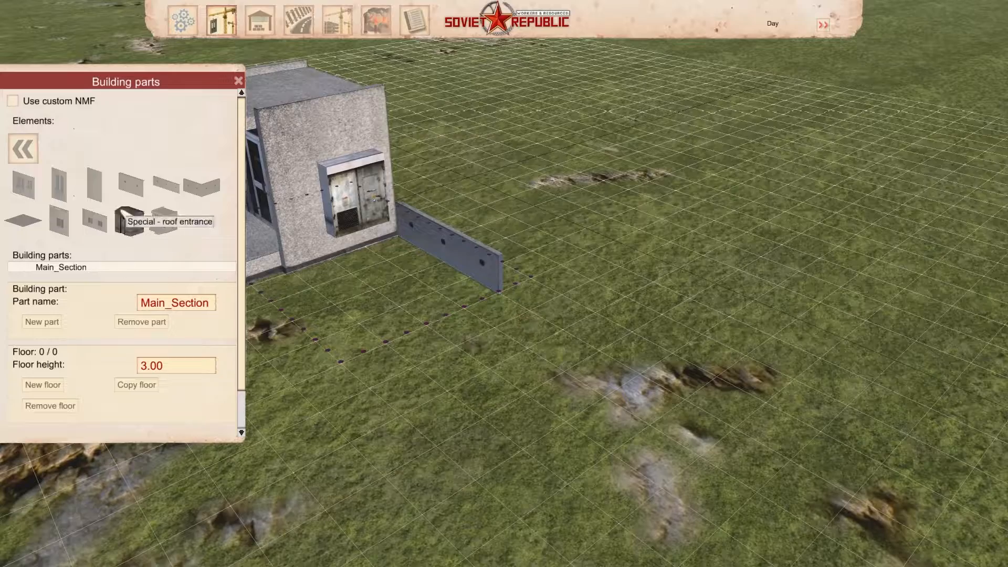
left_click(166, 184)
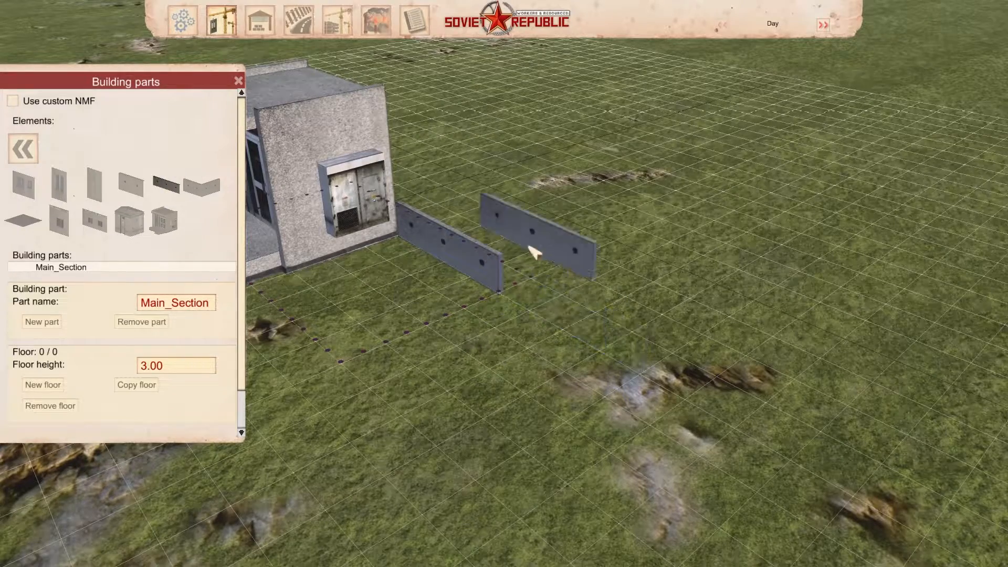
key("w")
left_click(197, 188)
key("m")
left_click(570, 435)
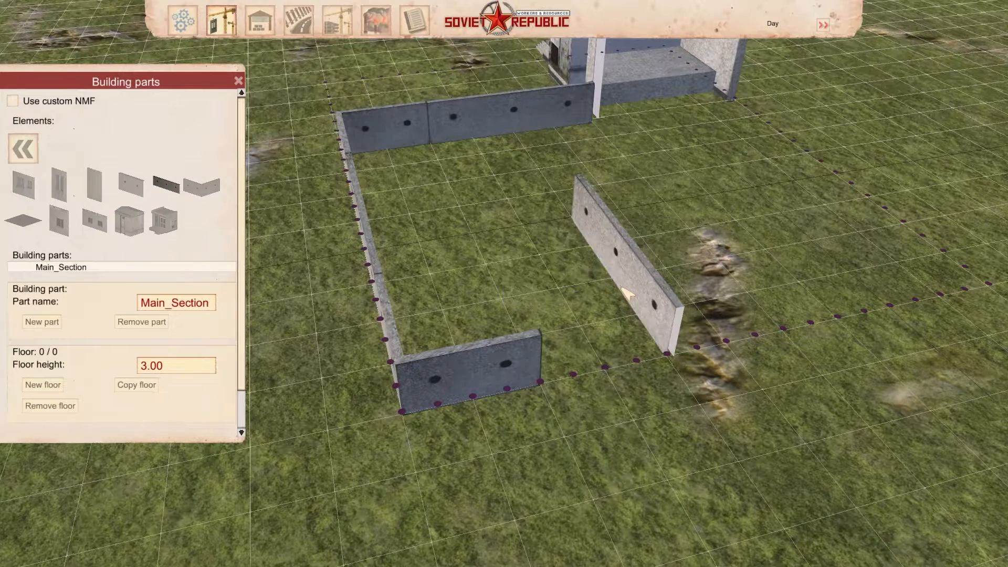
- Rotate the three-hole low wall strip parallel to the front wall and place it to continue the rear side of the outline
key("m")
key("m")
key("m")
key("m")
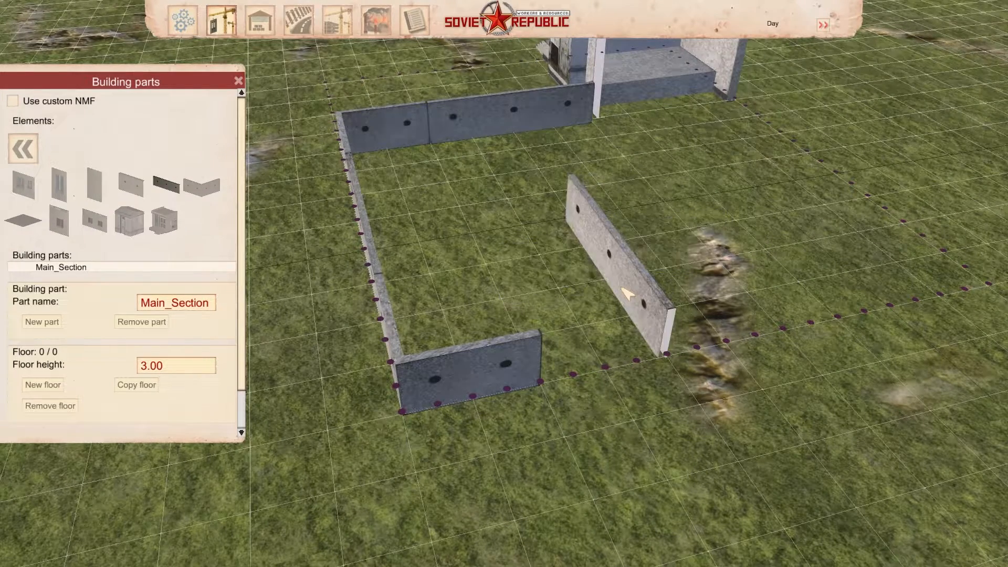
key("m")
key("m")
key("m")
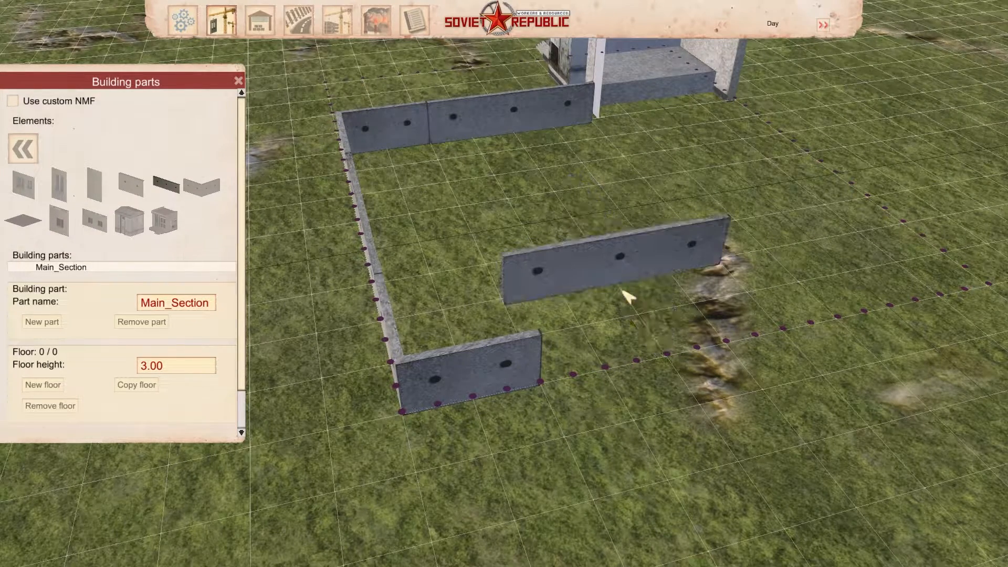
left_click(677, 358)
- Try placing a low wall strip against the free side of the ground entrance, and remove it again
key("d")
key("w")
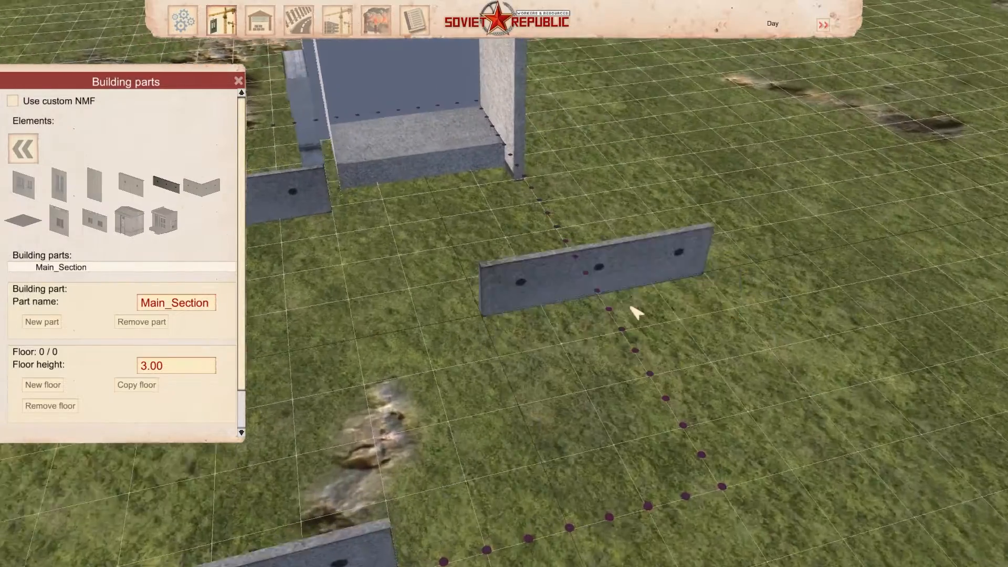
key("a")
middle_click_drag(463, 383, 610, 380)
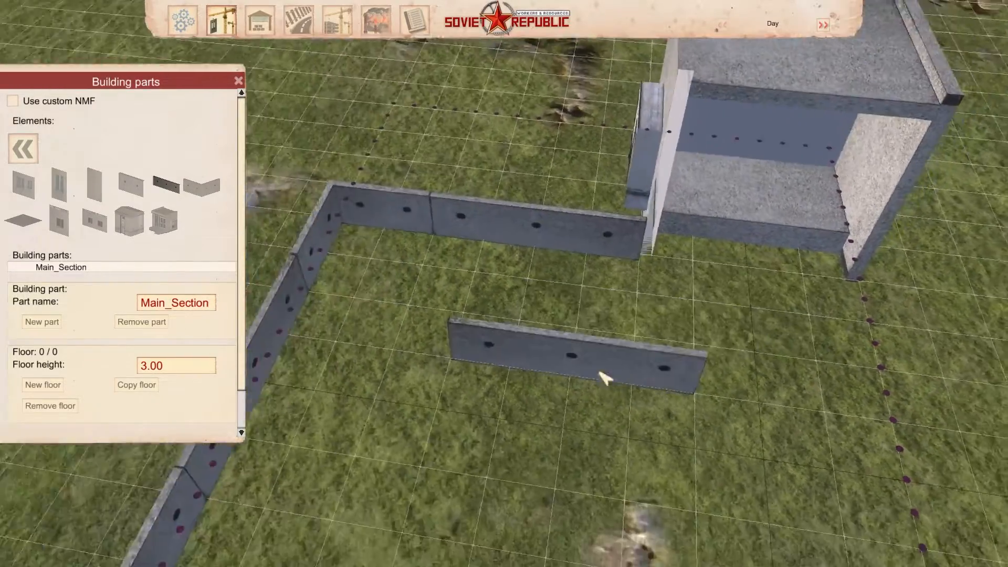
key("d")
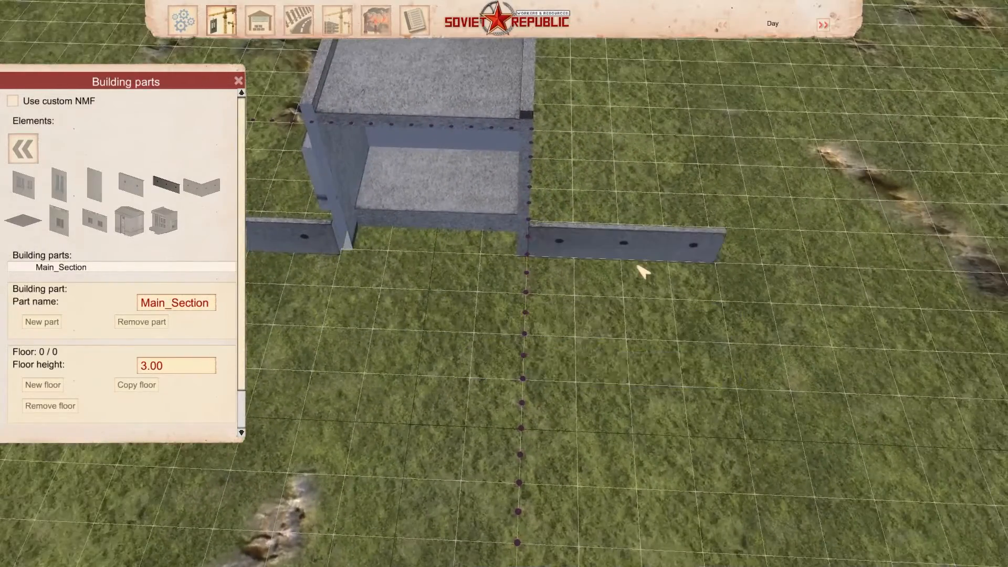
left_click(636, 264)
key("d")
middle_click_drag(587, 304, 524, 305)
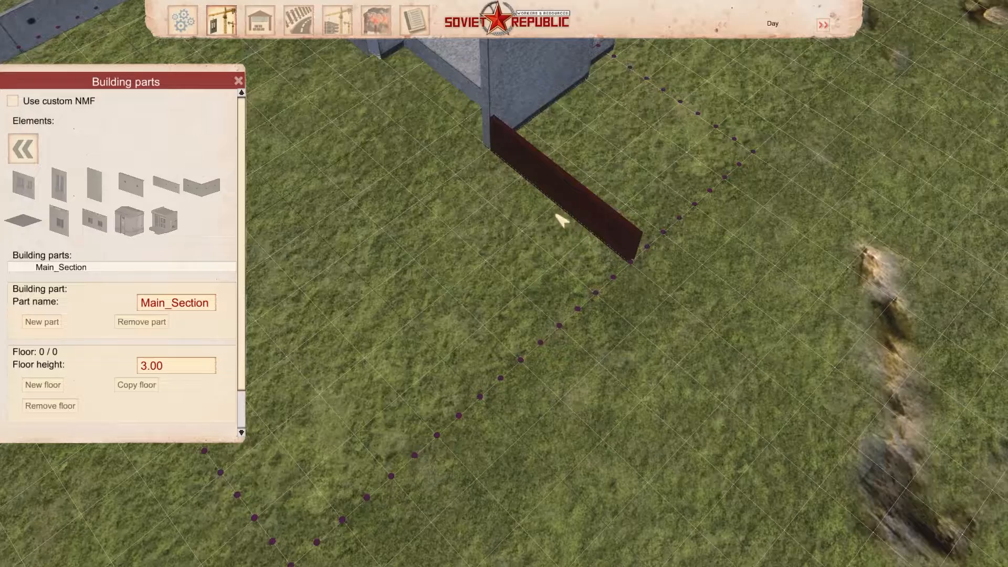
left_click(557, 215)
- Place three-hole low wall strips from the entrance's free side onward to close the rectangular outline of floor 0
middle_click_drag(557, 215, 459, 198)
left_click(168, 185)
key("w")
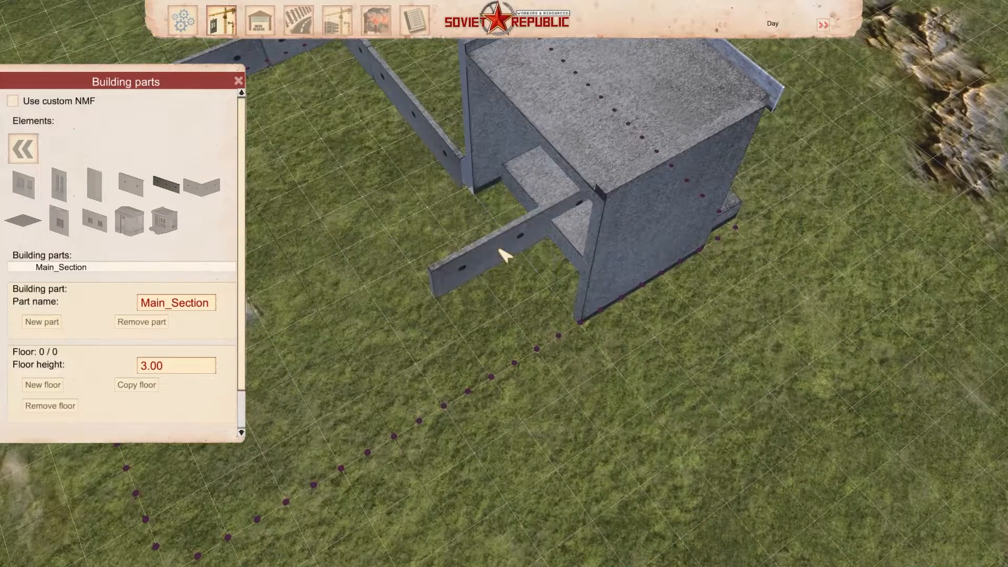
right_click(498, 249)
left_click(655, 410)
key("s")
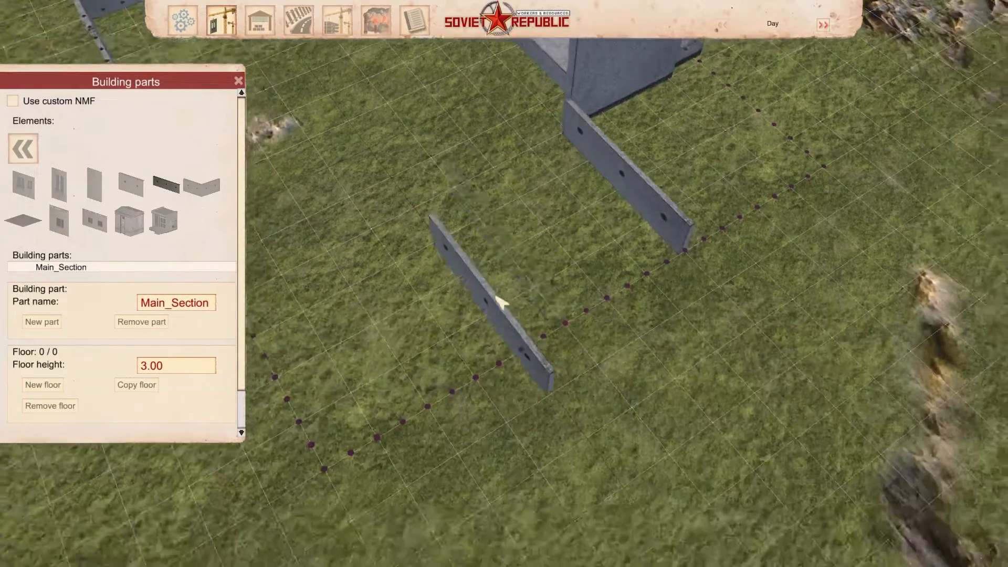
middle_click_drag(496, 296, 604, 288)
left_click(170, 186)
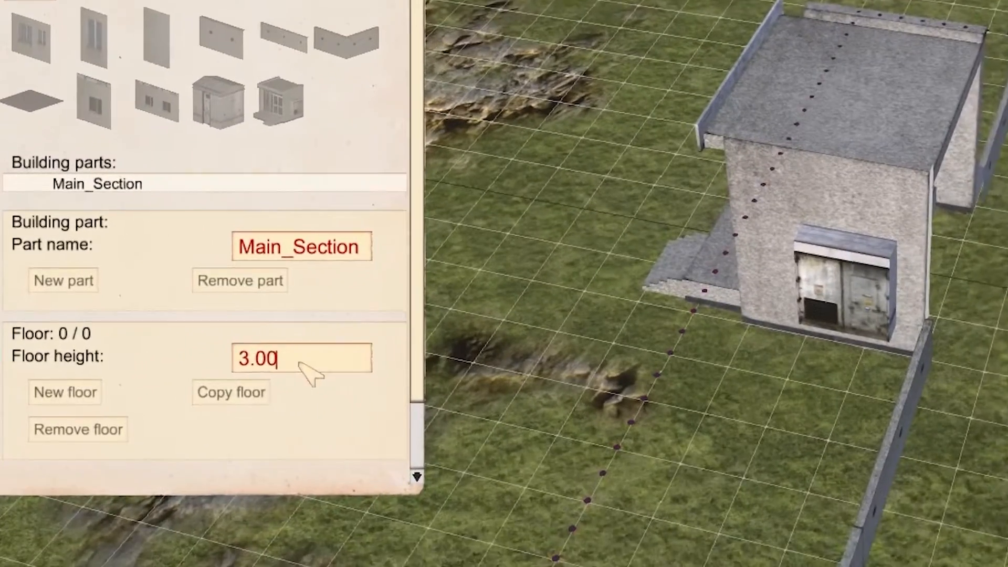
- Set the height of floor 0 to 1 and add a new floor above the completed outline
double_click(177, 367)
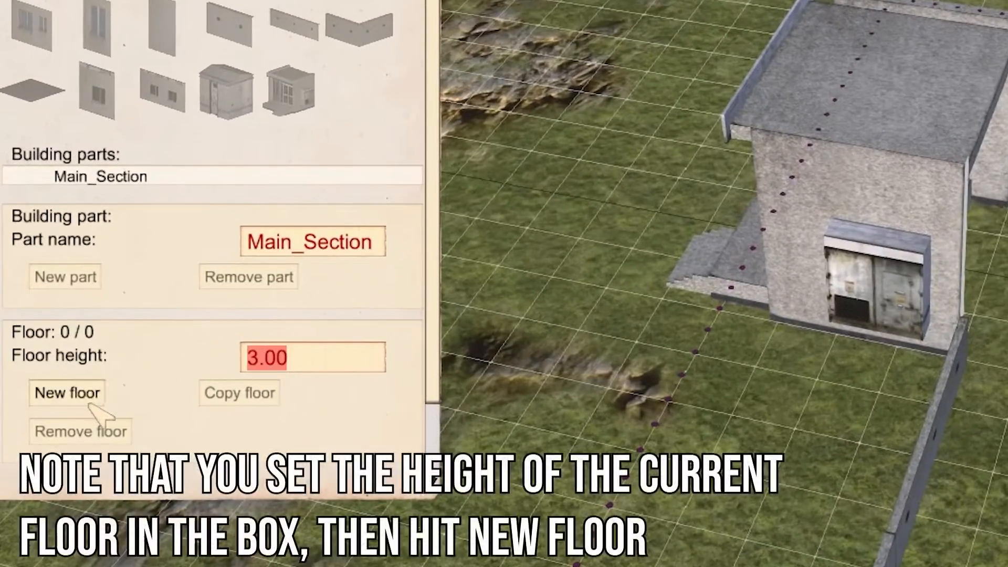
type("1")
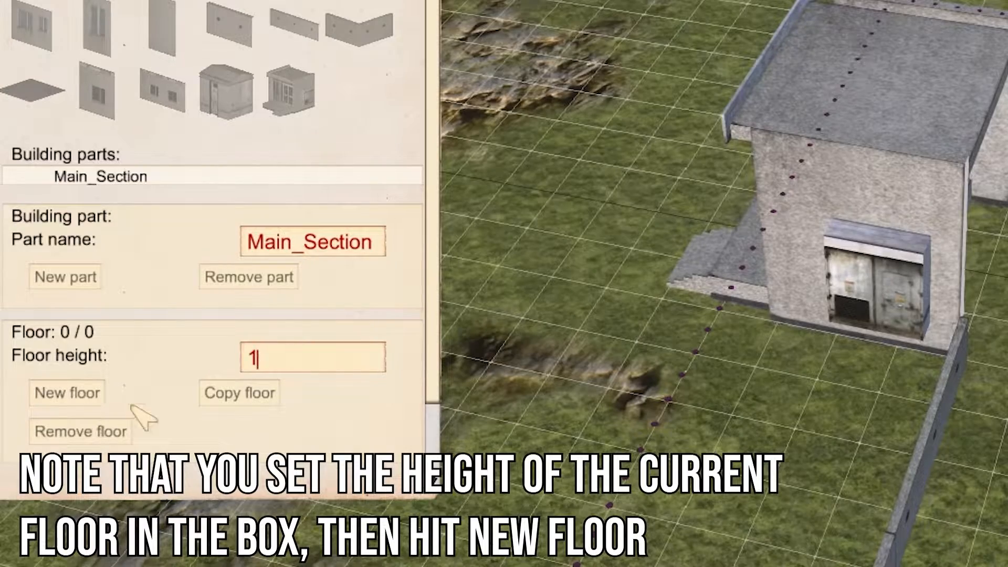
left_click(79, 395)
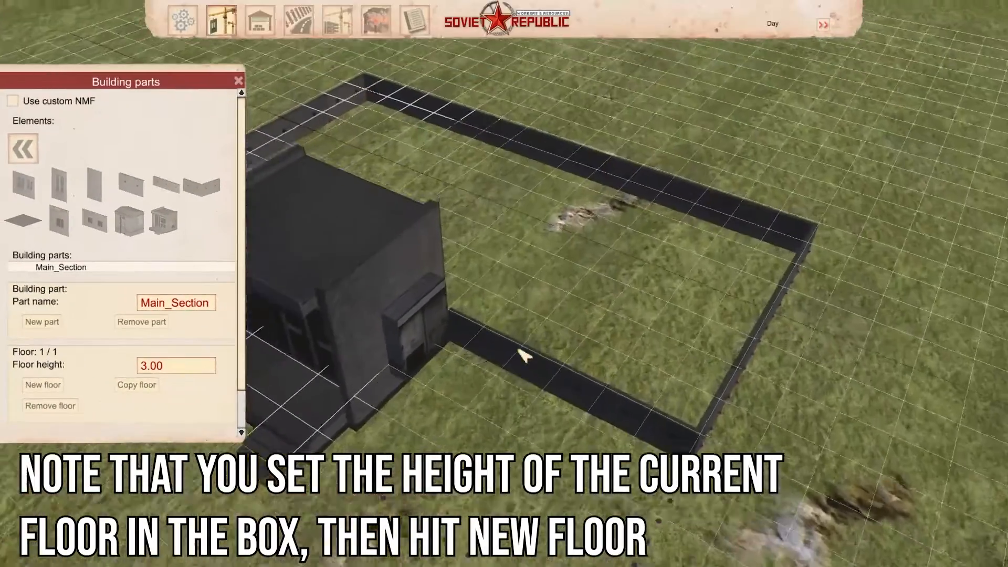
- Place a plain wall panel on floor 1 above the low wall strip, directly against the side of the ground entrance
middle_click_drag(936, 318, 904, 301)
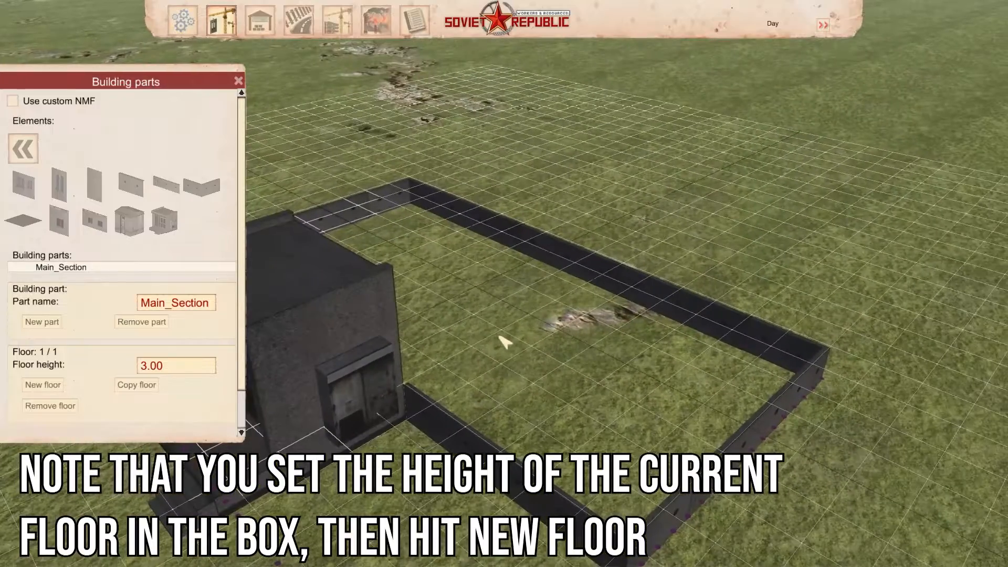
left_click(95, 183)
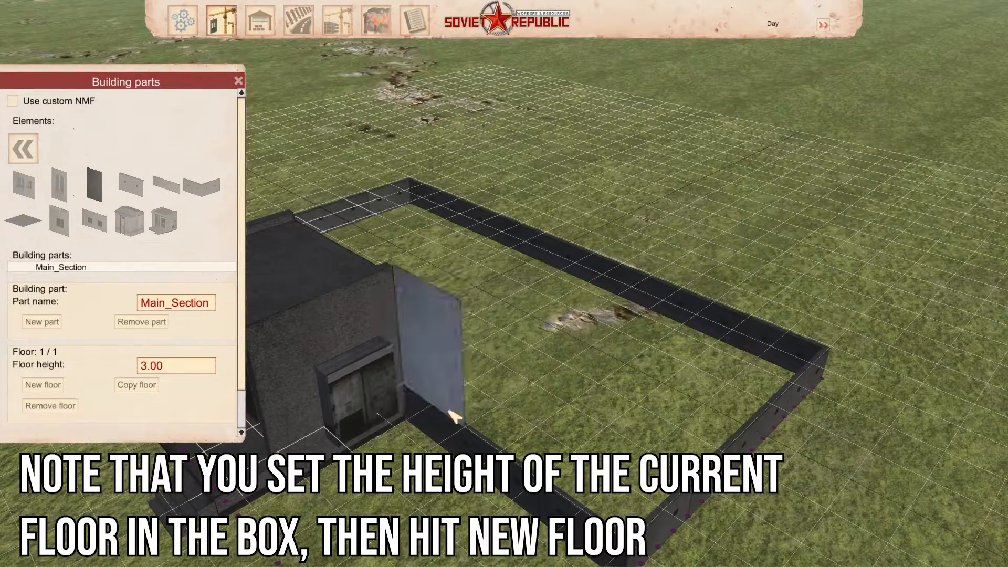
left_click(445, 416)
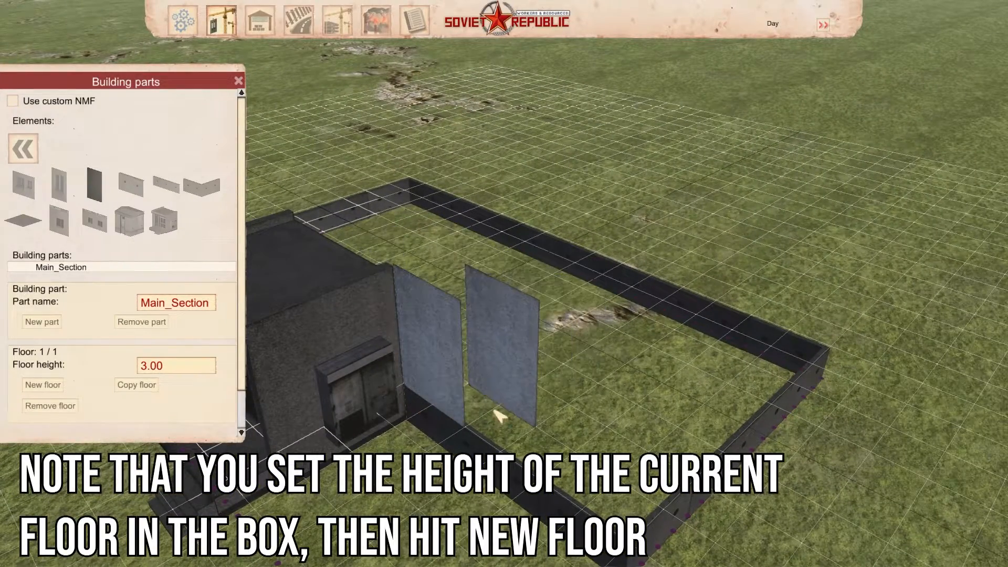
key("a")
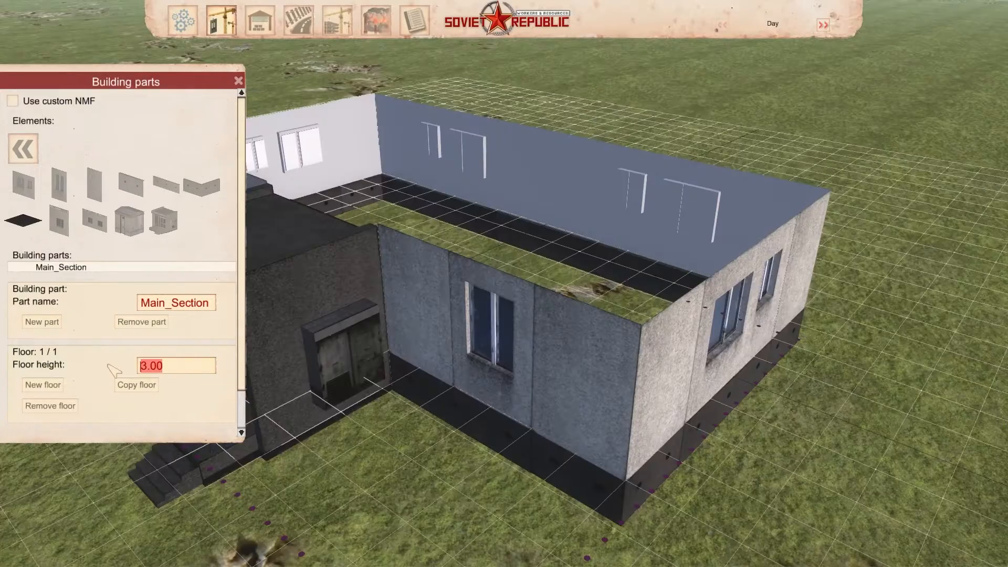
- Add a new floor above the walled floor 1 and bring the flat slab over the area behind the entrance roof
left_click(43, 385)
key("a")
middle_click_drag(364, 221, 641, 242)
scroll(583, 277, "up", 3)
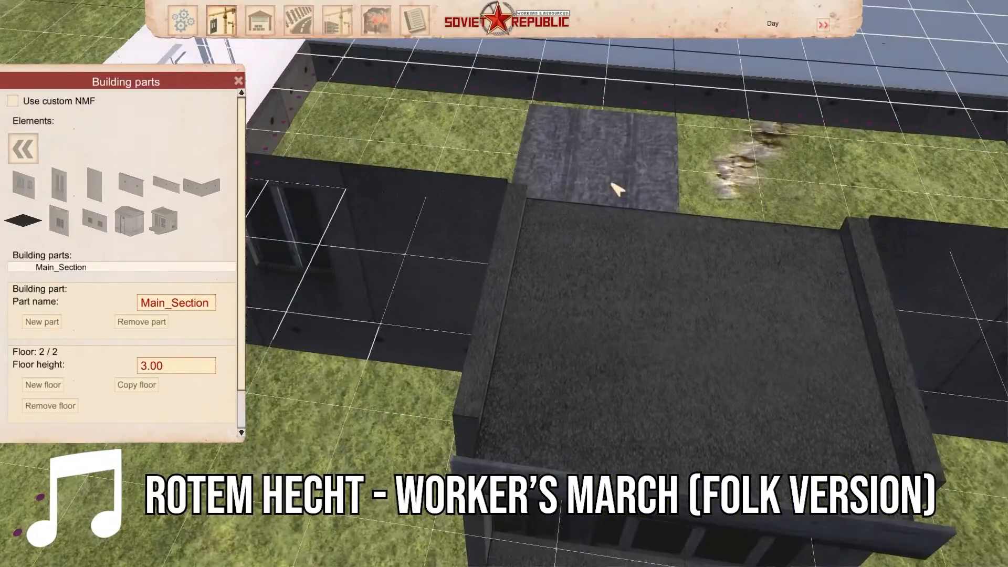
middle_click_drag(612, 184, 522, 274)
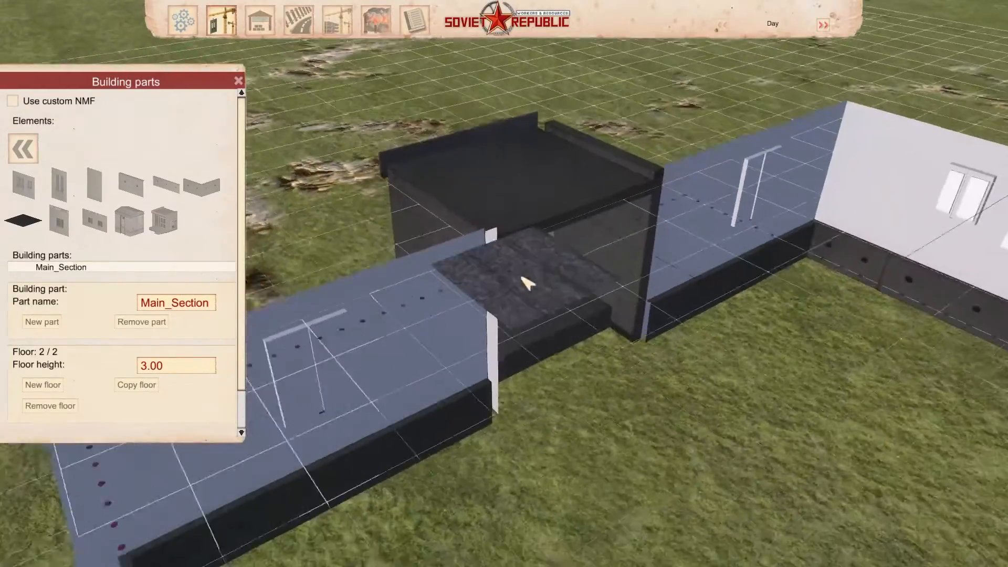
- Examine from several angles how the flat slab lines up with the entrance roof and the top edges of the walls
key("w")
key("d")
scroll(522, 342, "up", 3)
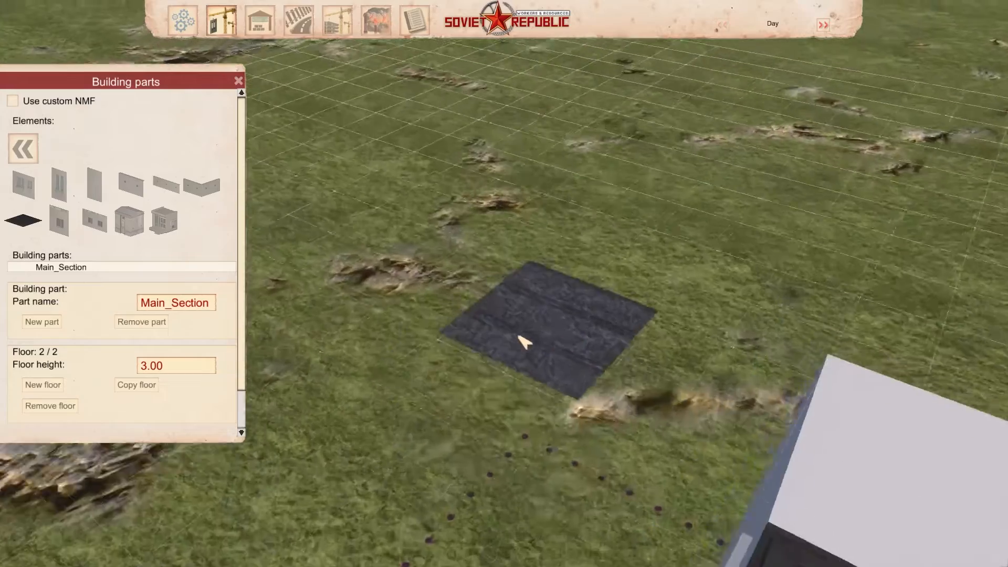
scroll(511, 347, "down", 3)
scroll(515, 355, "up", 3)
scroll(504, 345, "down", 2)
middle_click_drag(497, 339, 479, 351)
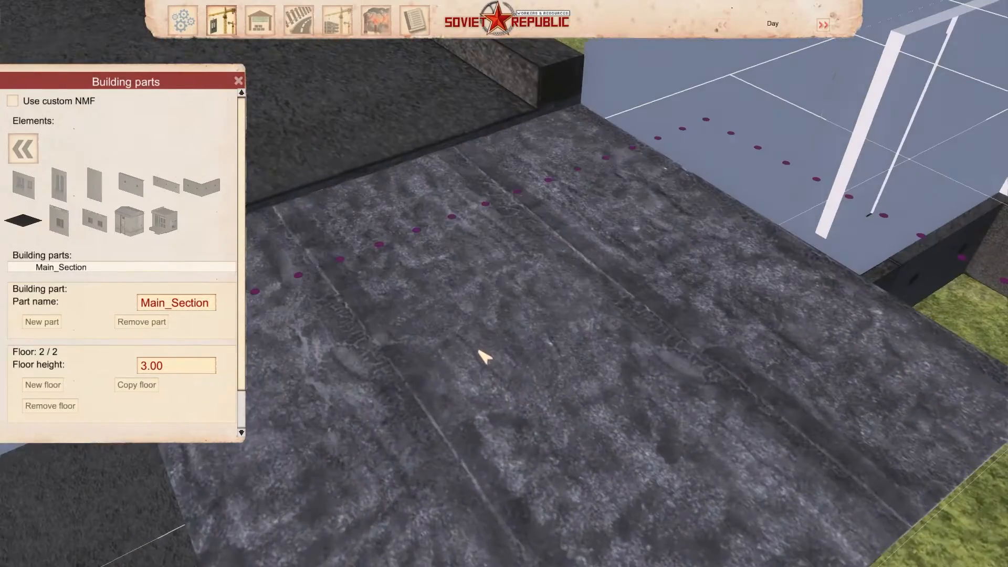
key("s")
key("w")
key("s")
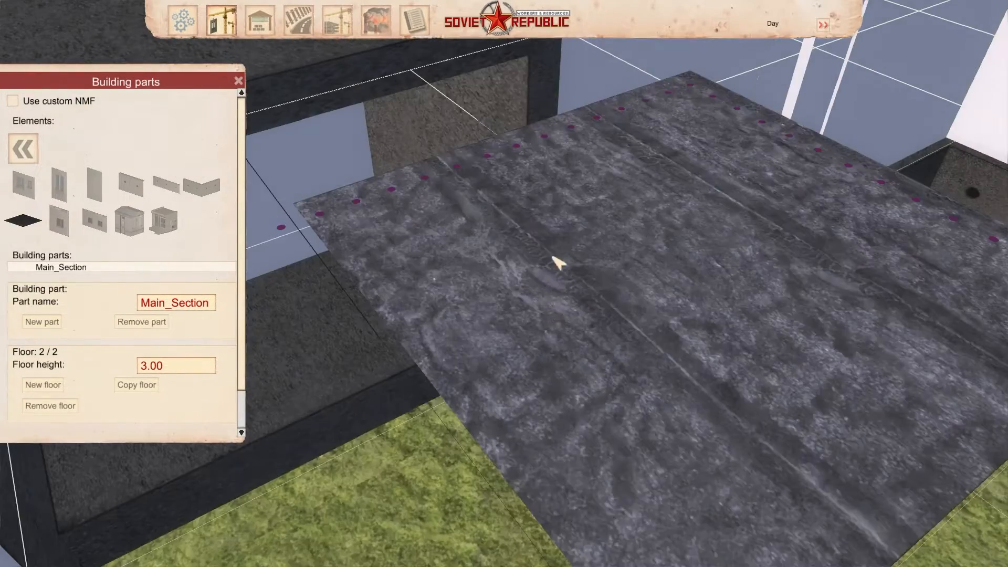
middle_click_drag(542, 225, 572, 194)
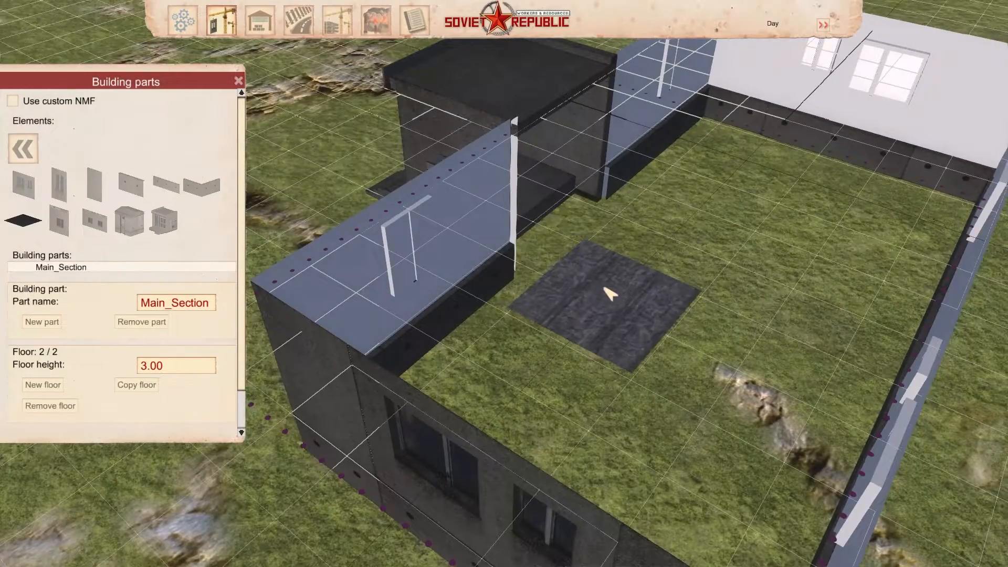
- Align the flat slab with the top edges of the walls and place it on floor 2 as roofing
key("a")
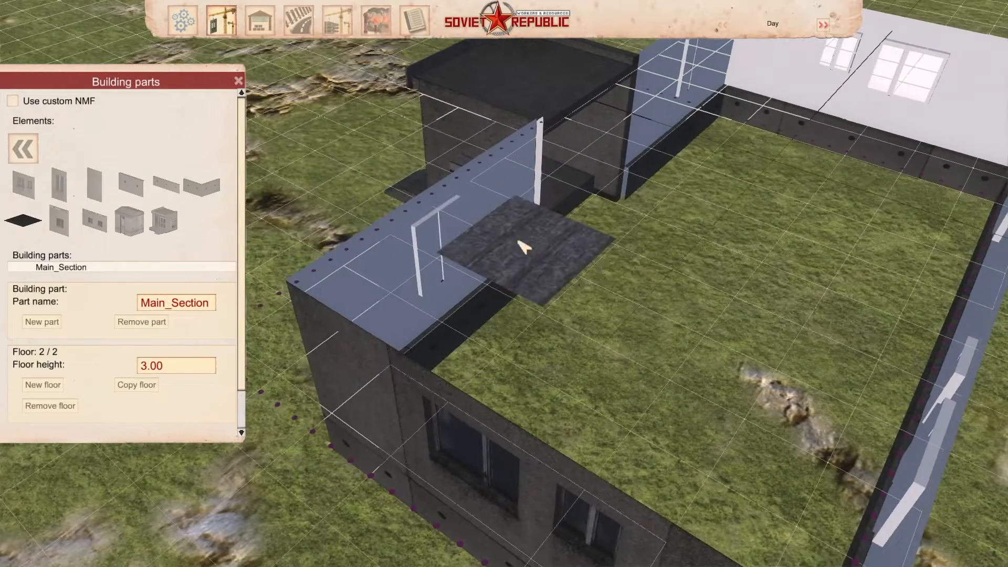
key("d")
key("a")
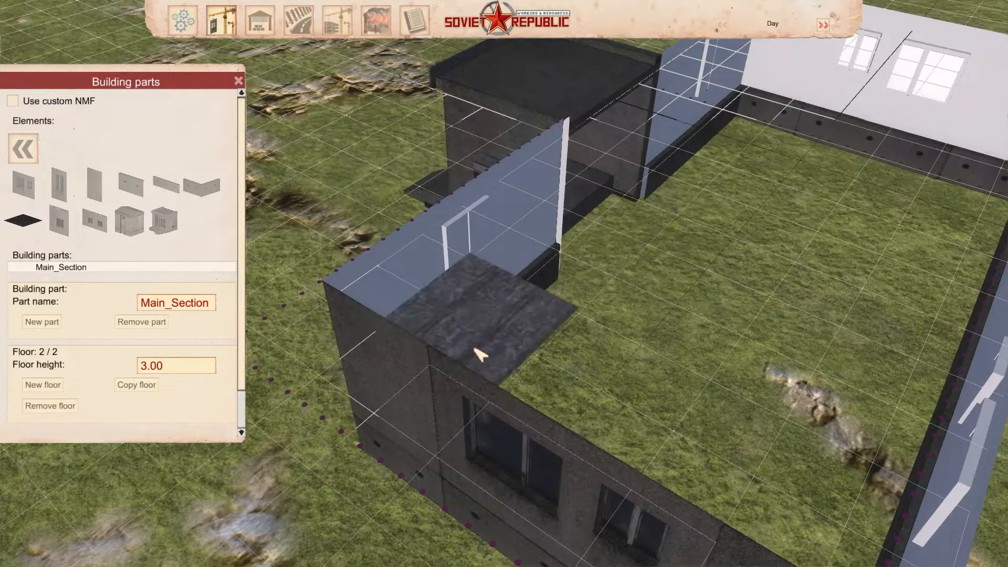
key("d")
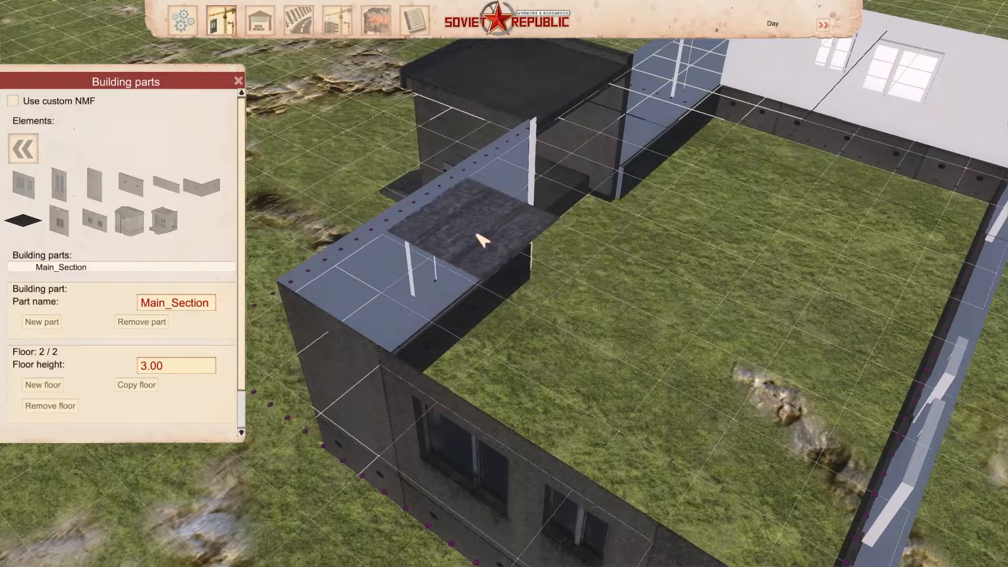
left_click(598, 278)
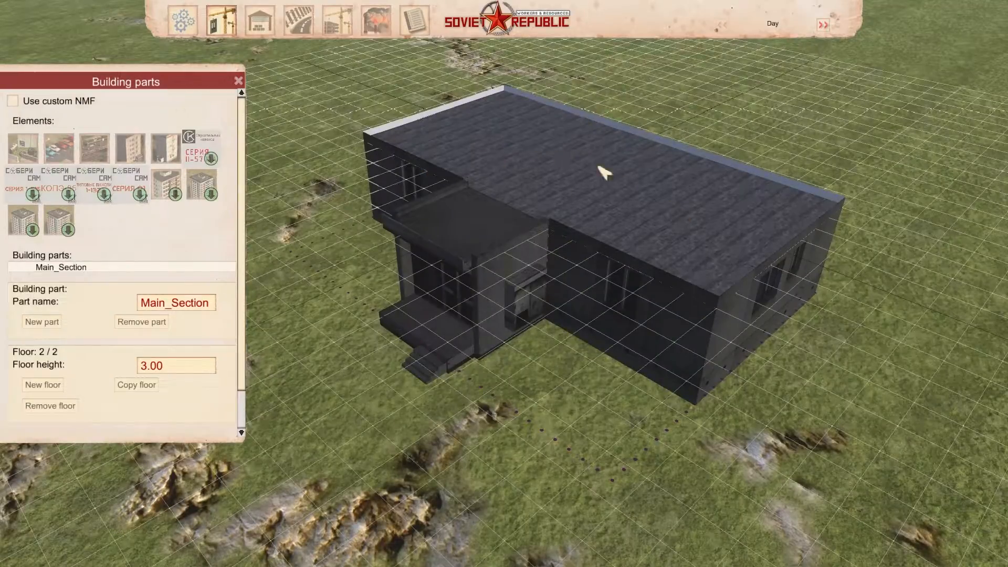
- Examine the slab roof and its edges along the walls and above the entrance
middle_click_drag(406, 155, 416, 191)
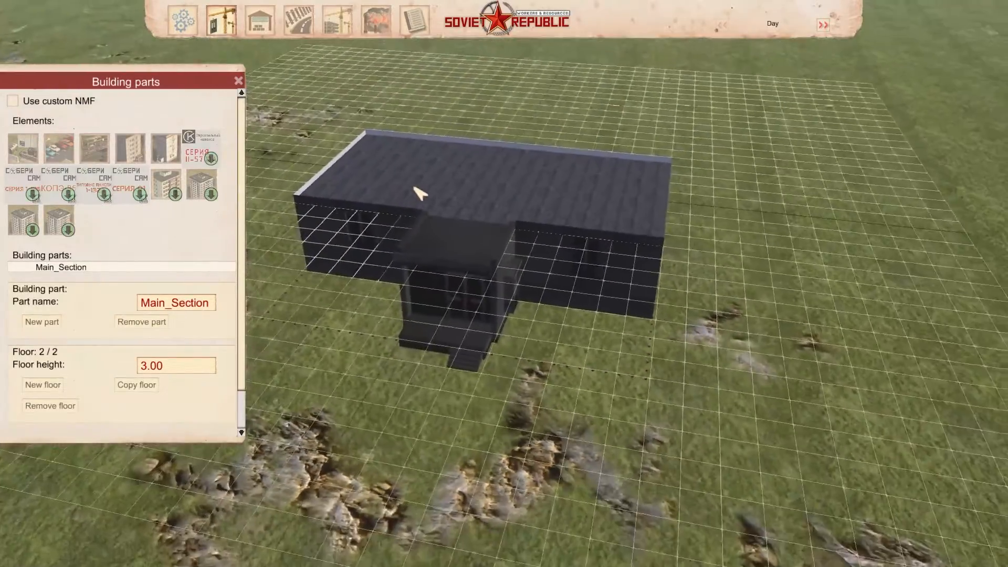
scroll(410, 191, "up", 5)
scroll(409, 191, "down", 5)
middle_click_drag(492, 219, 531, 203)
scroll(539, 187, "up", 5)
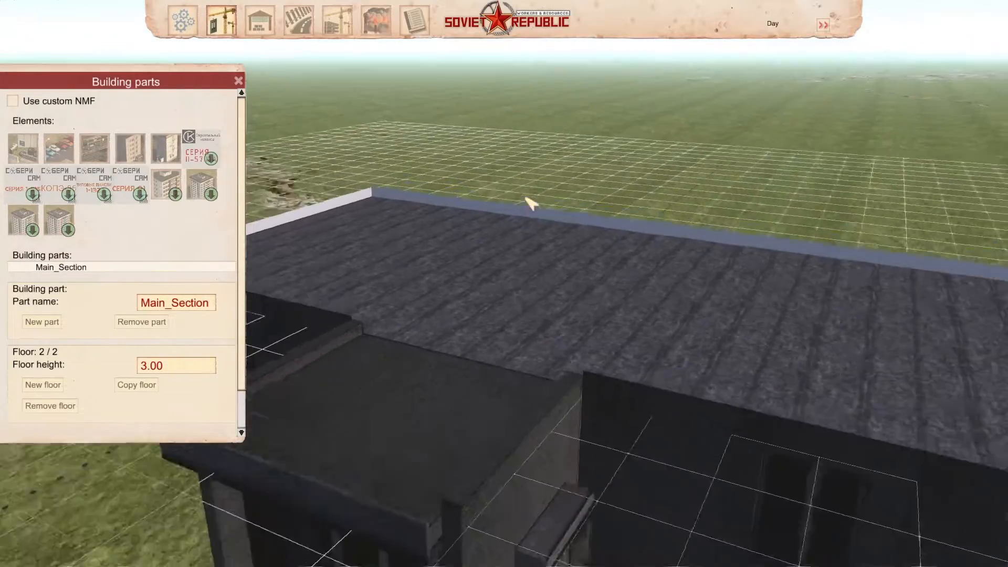
scroll(530, 204, "down", 3)
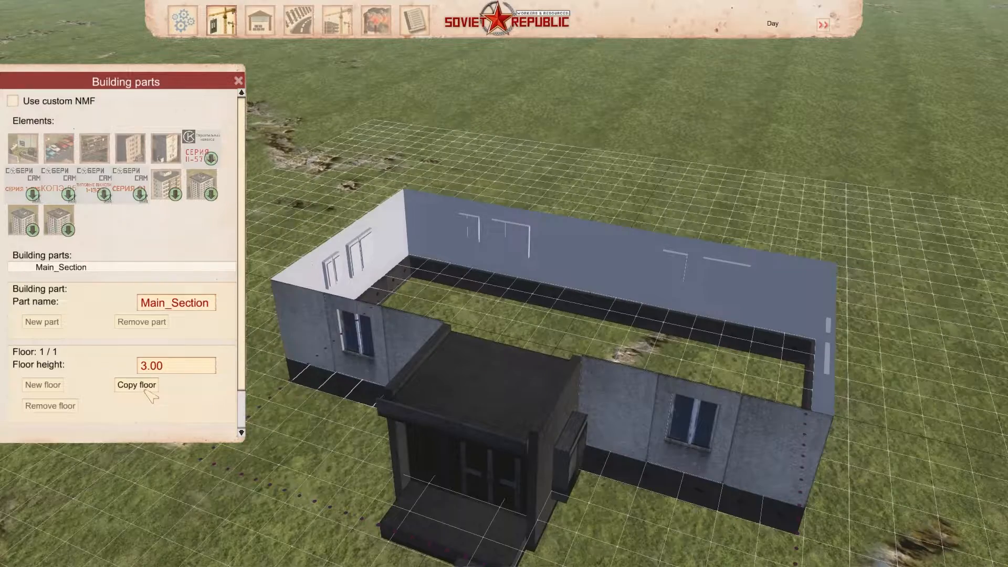
- Copy floor 1 with its wall and window panels to form floor 2, leaving the gap above the entrance in view
left_click(138, 385)
middle_click_drag(434, 314, 427, 427)
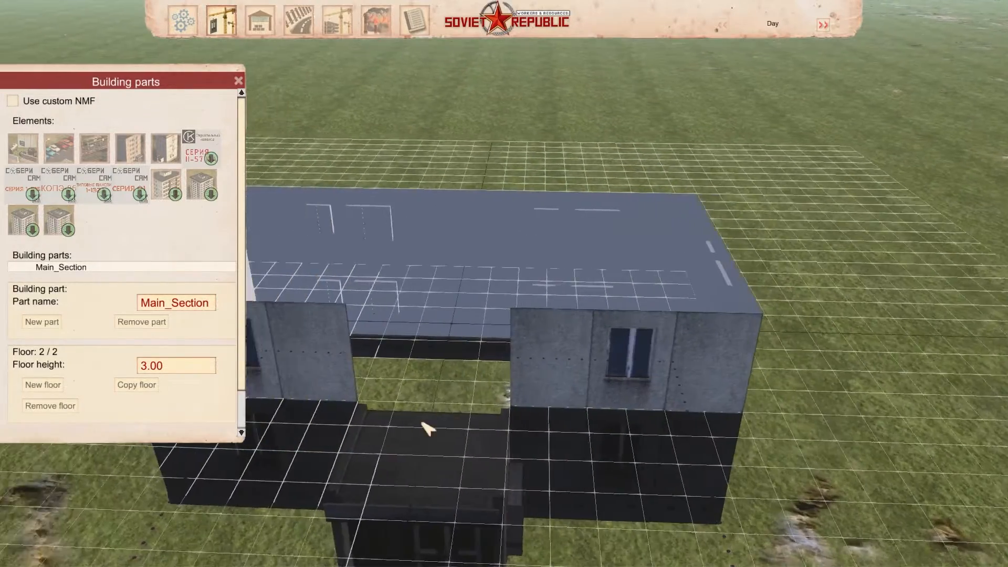
middle_click_drag(499, 430, 482, 441)
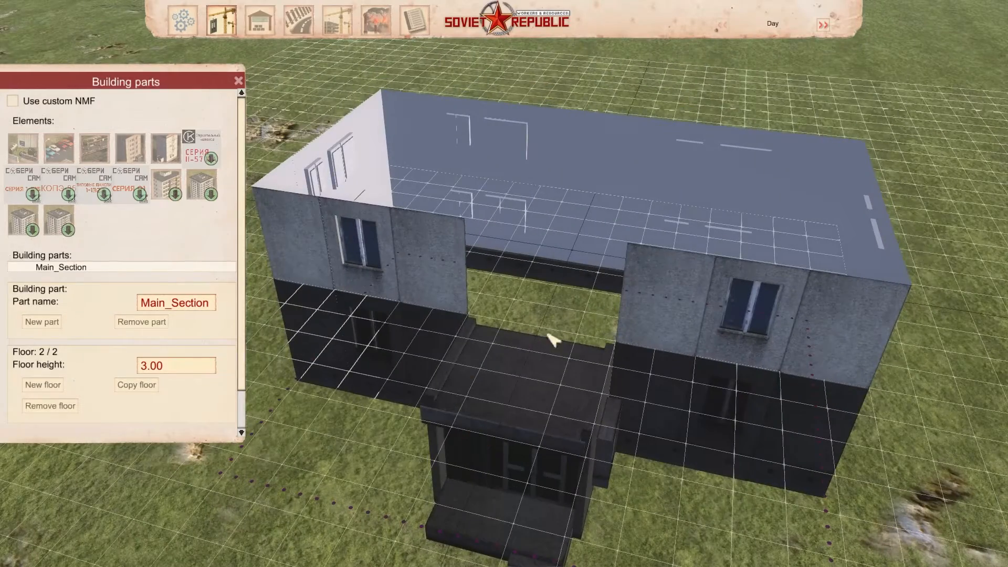
scroll(499, 399, "up", 8)
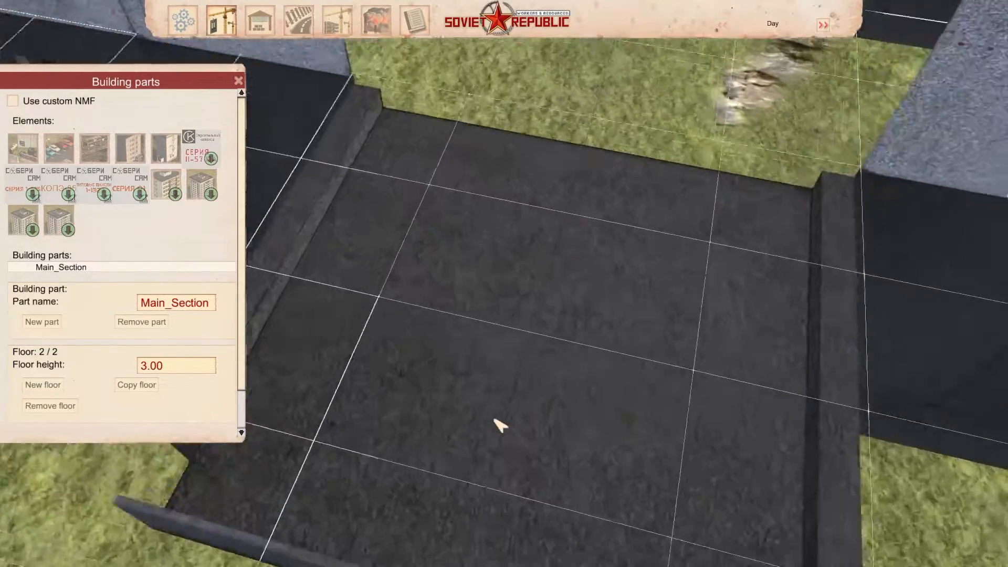
- Remove the copied wall floor above floor 1
middle_click_drag(499, 423, 441, 361)
scroll(441, 326, "down", 5)
scroll(441, 361, "up", 4)
scroll(457, 350, "down", 8)
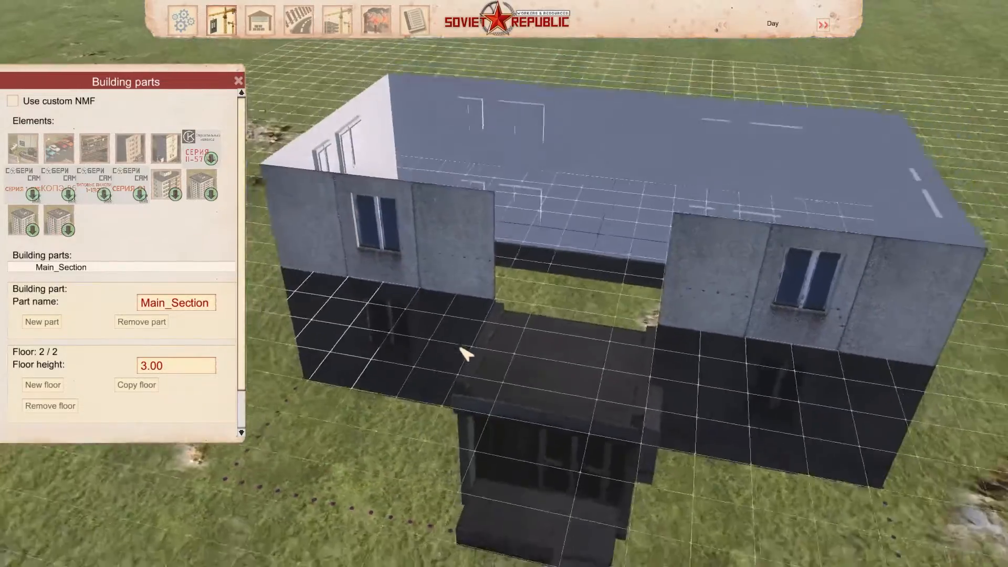
left_click(438, 248)
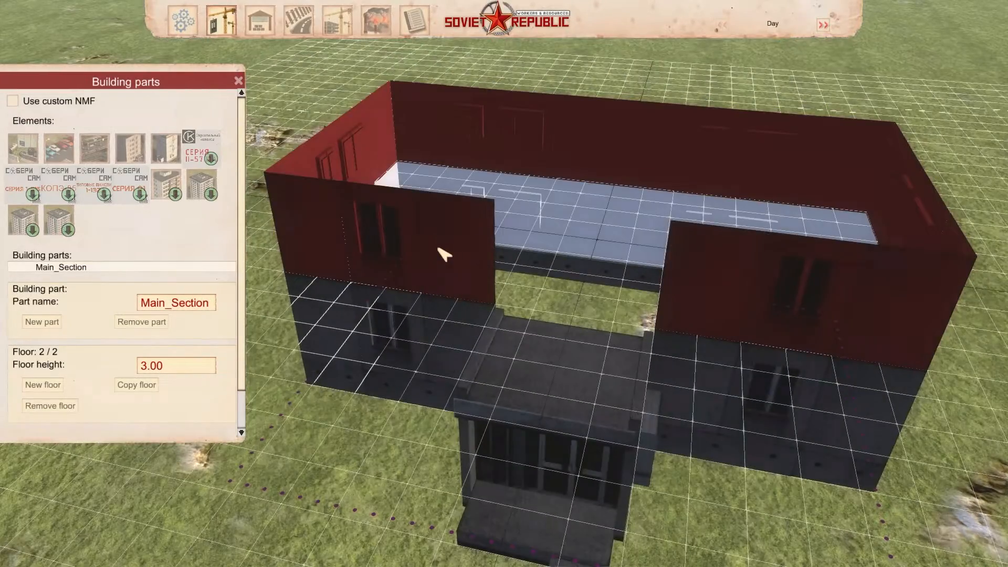
key("Delete")
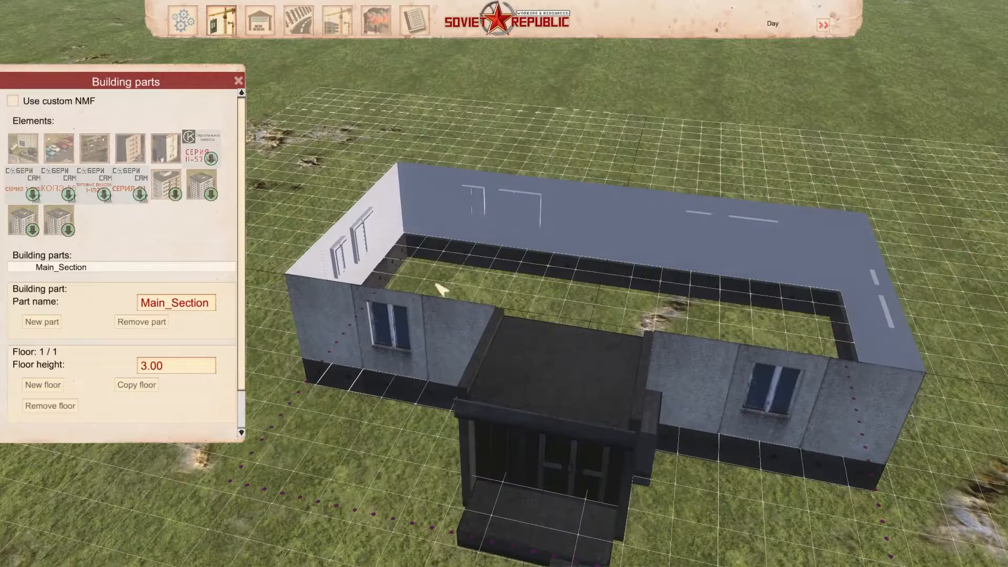
- Set the height of floor 1 to 2.55
key("d")
left_click_drag(174, 368, 83, 366)
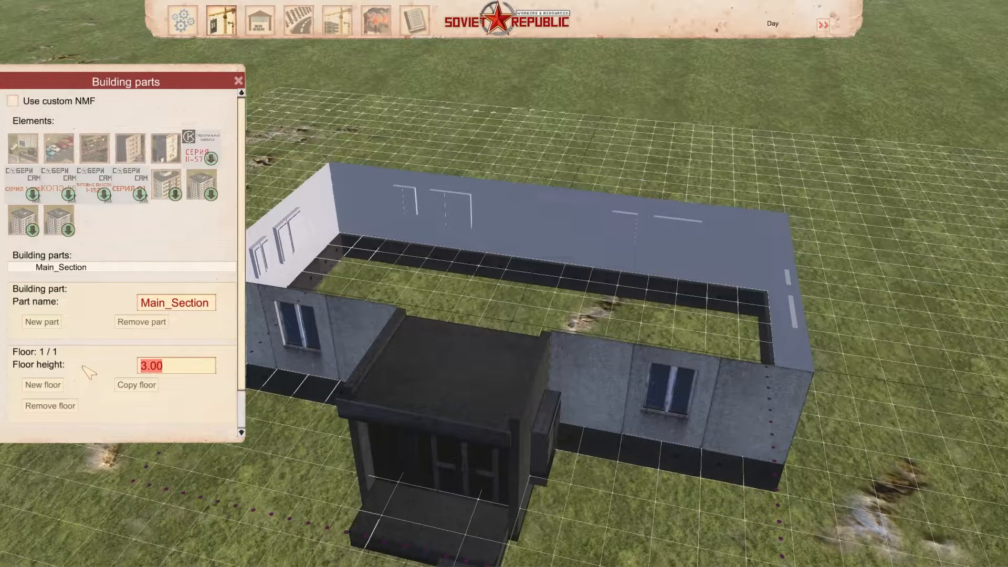
type("2.55")
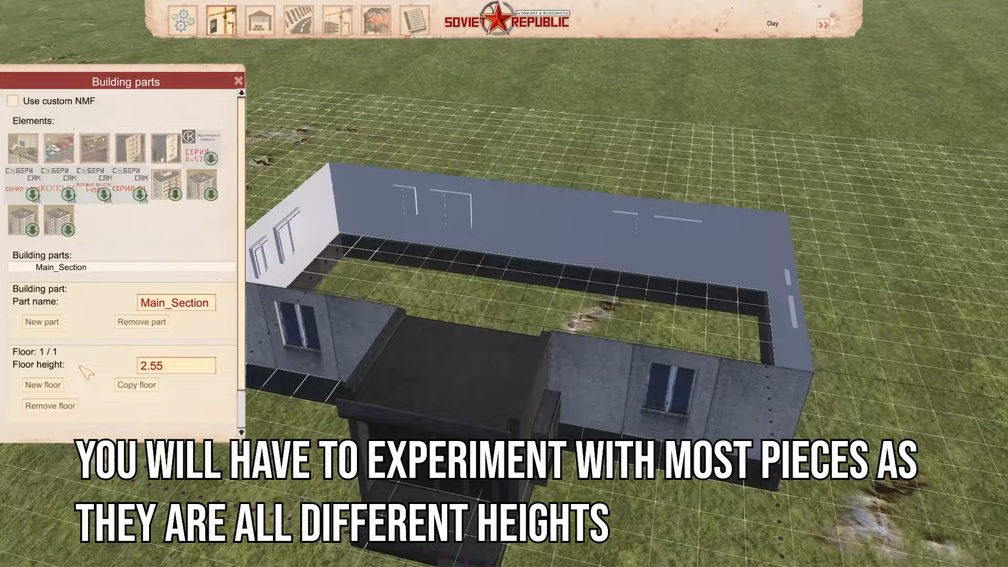
- Add an empty floor 2 and place concrete roof-edge panels along the tops of the floor 1 walls
left_click(47, 385)
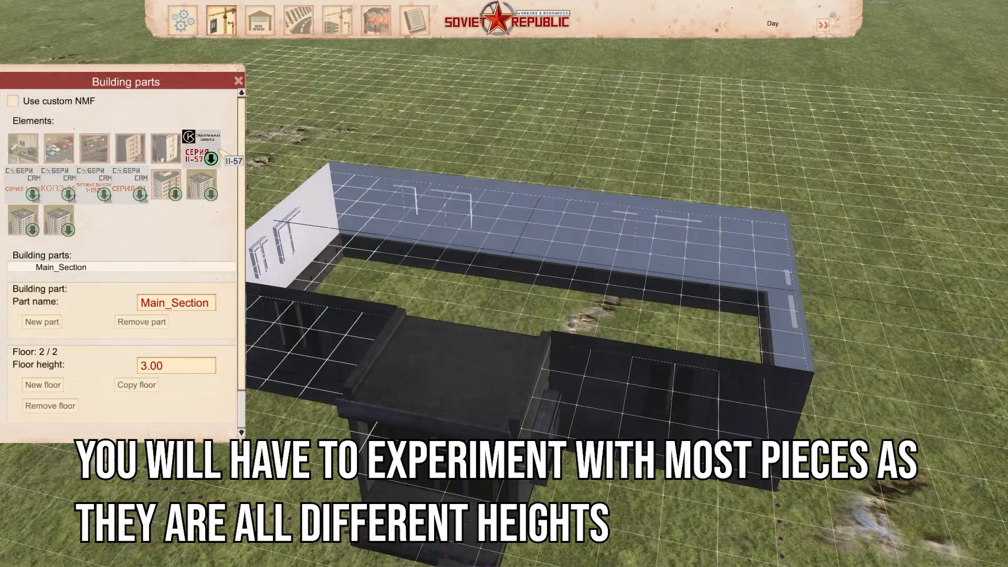
left_click(135, 153)
left_click(166, 184)
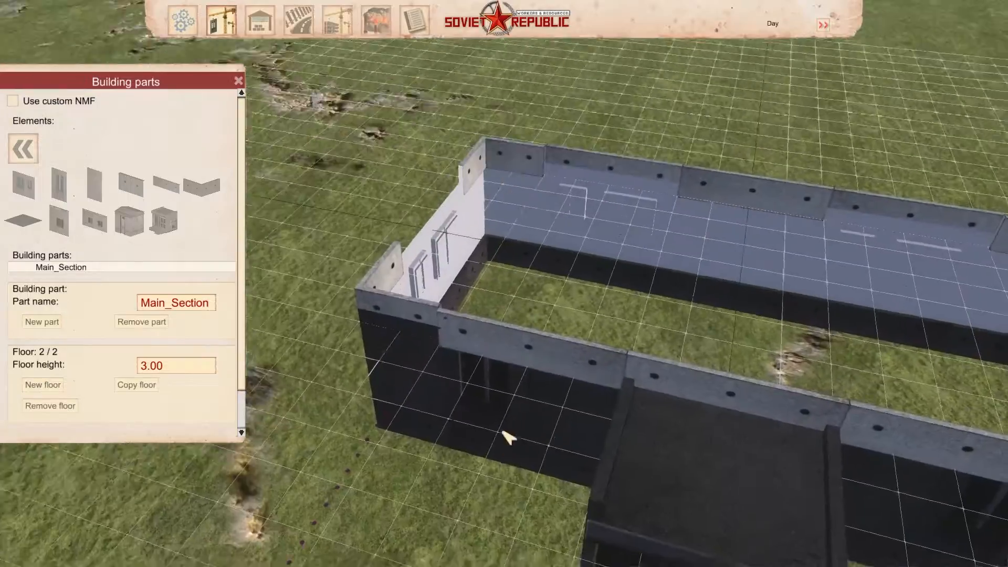
- Set the height of floor 2 to 1 and add a new floor above it
left_click(168, 366)
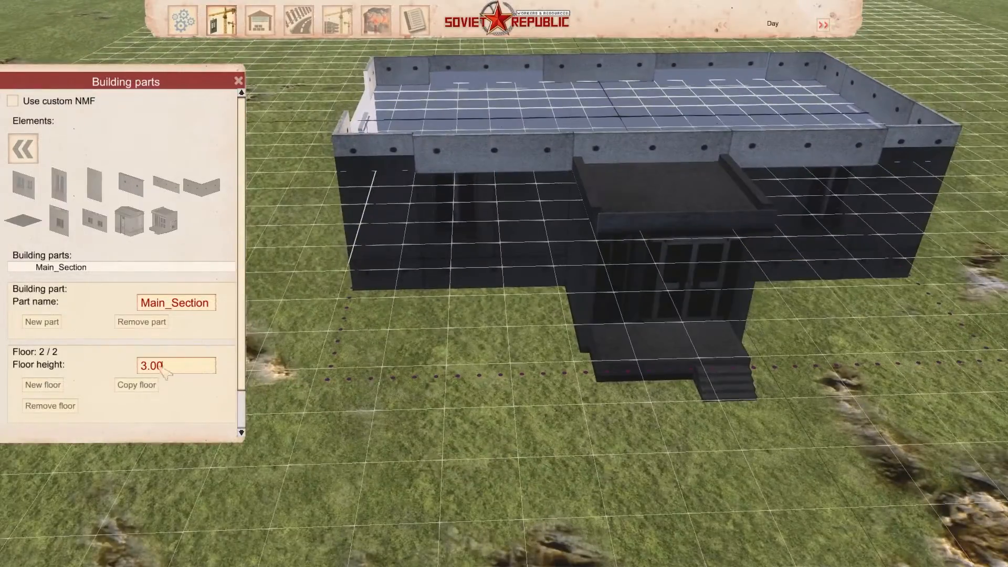
type("1")
left_click(43, 384)
- Return to floor 2 and fill the gap in the edge band above the end wall with a long edge panel
scroll(475, 306, "up", 5)
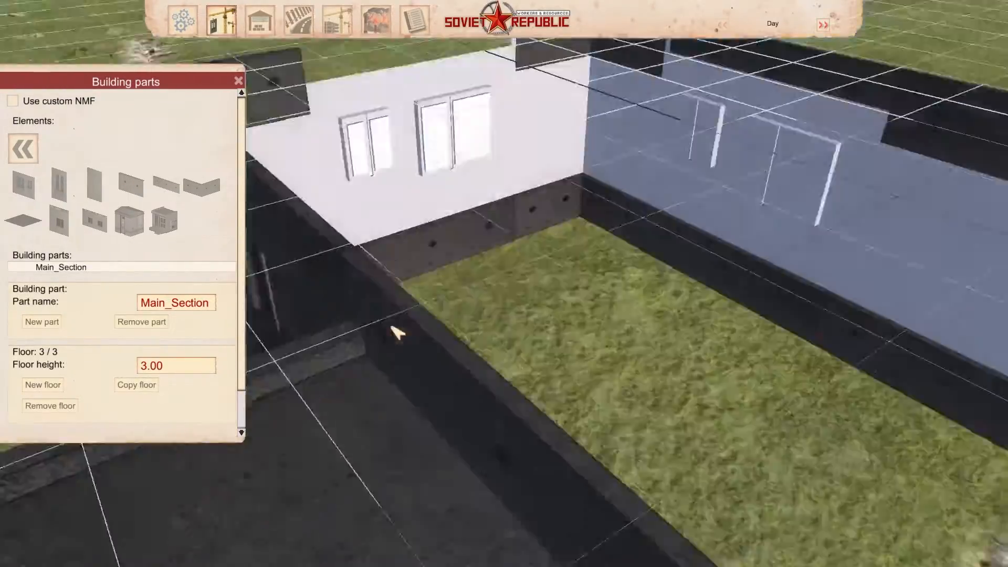
key("Page_Down")
scroll(450, 342, "up", 2)
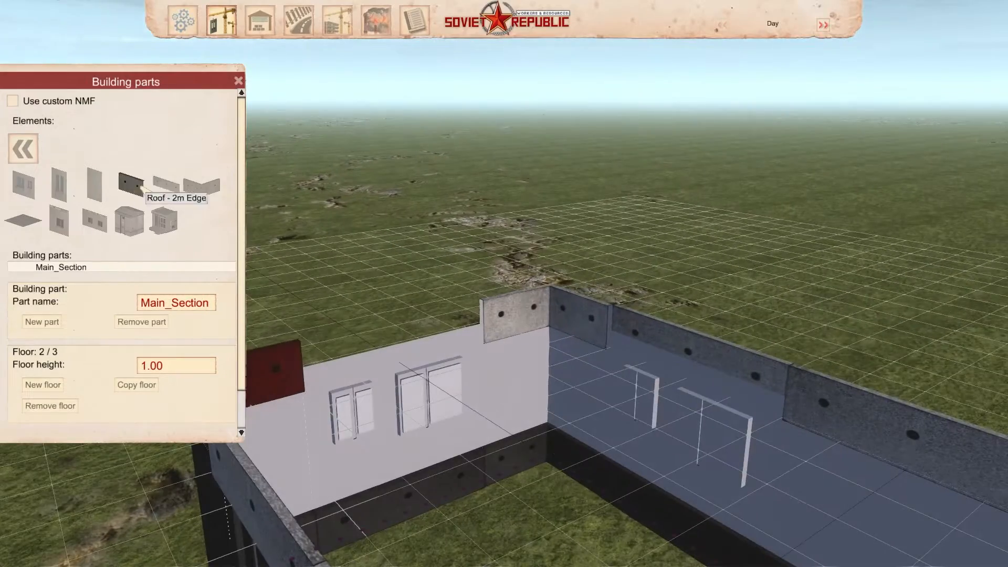
left_click(166, 184)
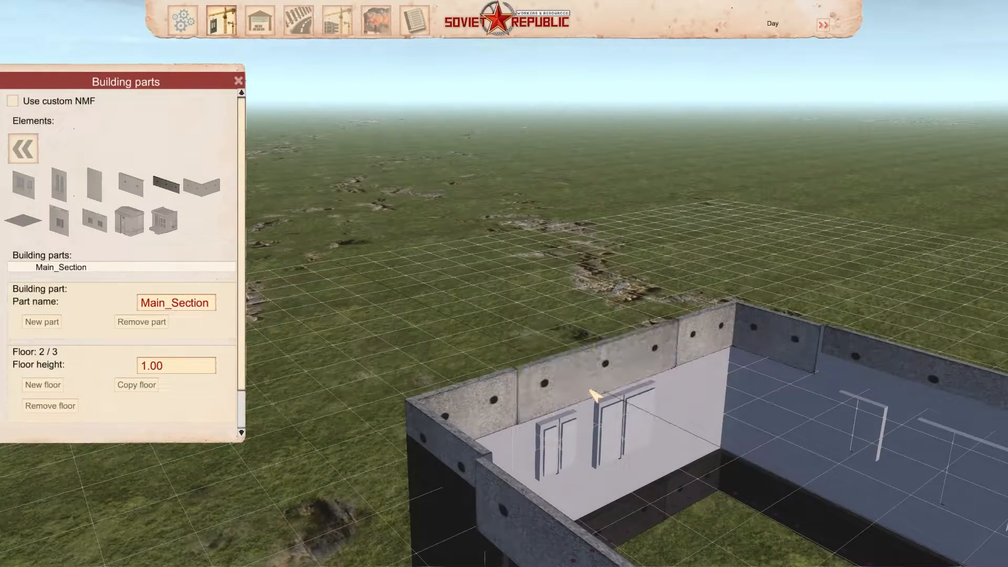
- Go up to floor 3 and build its outer walls from window panels and plain wall panels
middle_click_drag(589, 389, 232, 262)
key("Page_Up")
left_click(23, 185)
scroll(546, 242, "down", 3)
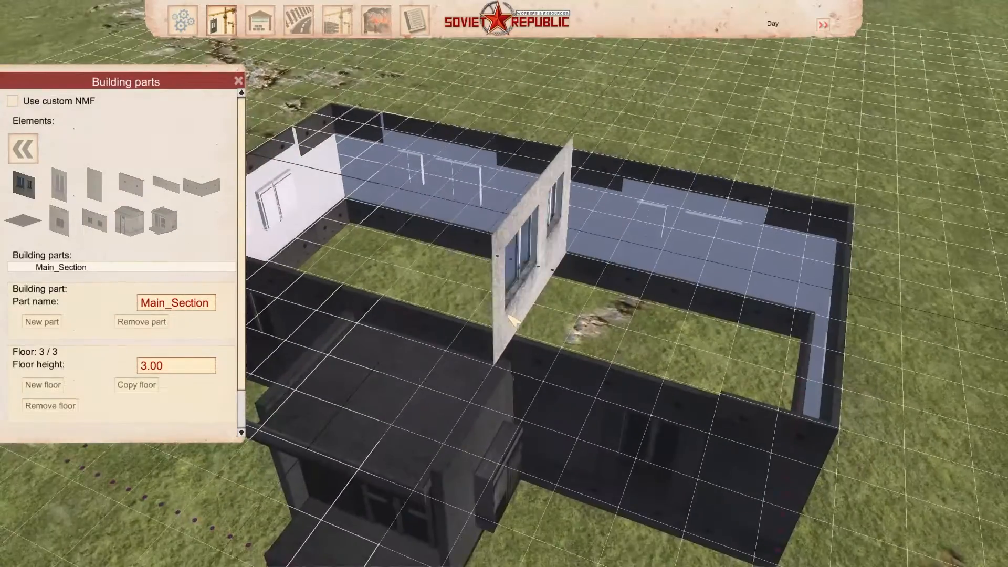
- Add floor 4 and try a flat roof slab over the corner of the walls
left_click(54, 388)
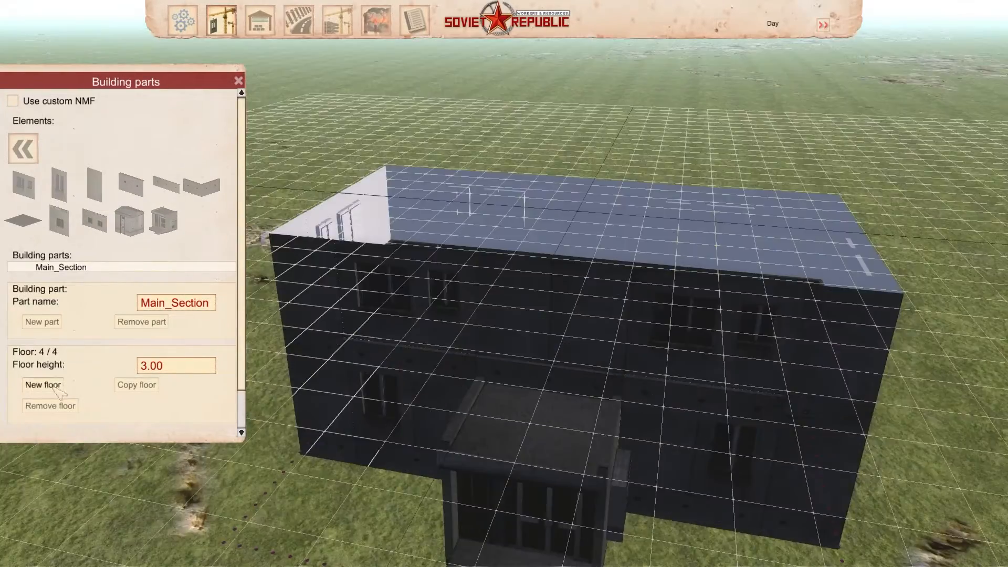
key("w")
key("a")
left_click(24, 220)
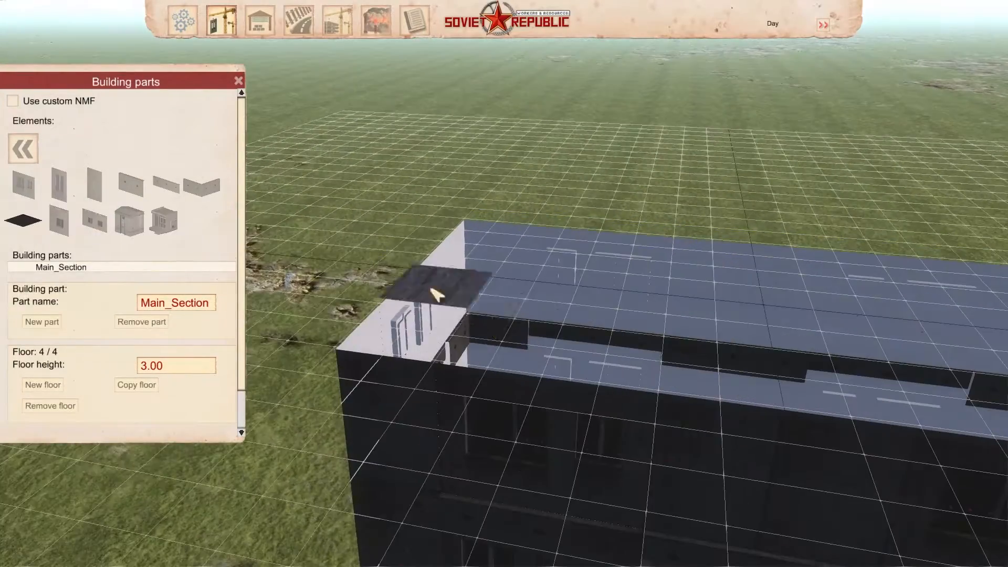
- Set the height of floor 3 to 2.8 and add a new floor for the roof
middle_click_drag(418, 353, 308, 342)
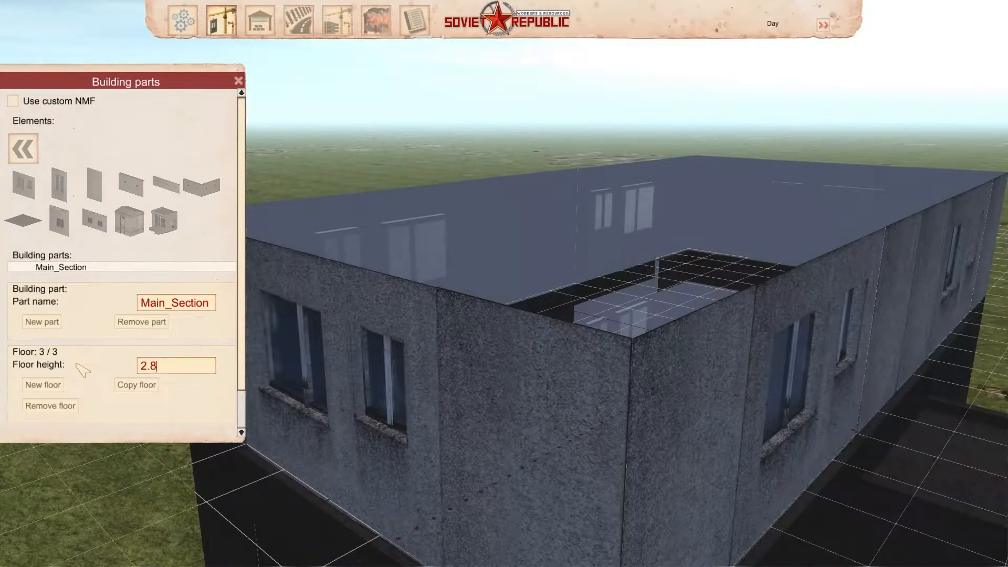
left_click(43, 385)
- Cover floor 4 with flat roof slabs and surround them with corner and straight edge panels
left_click(23, 220)
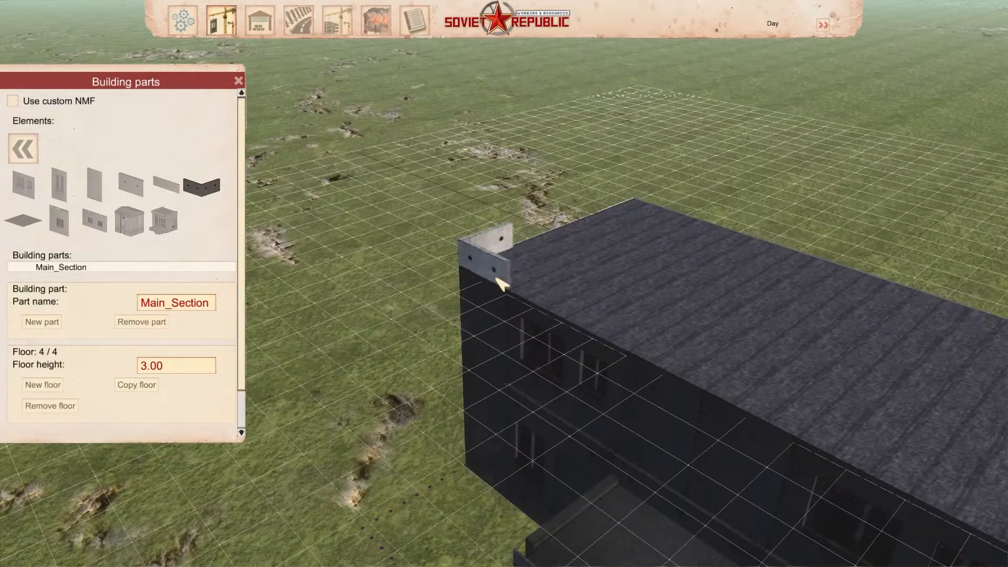
left_click(501, 284)
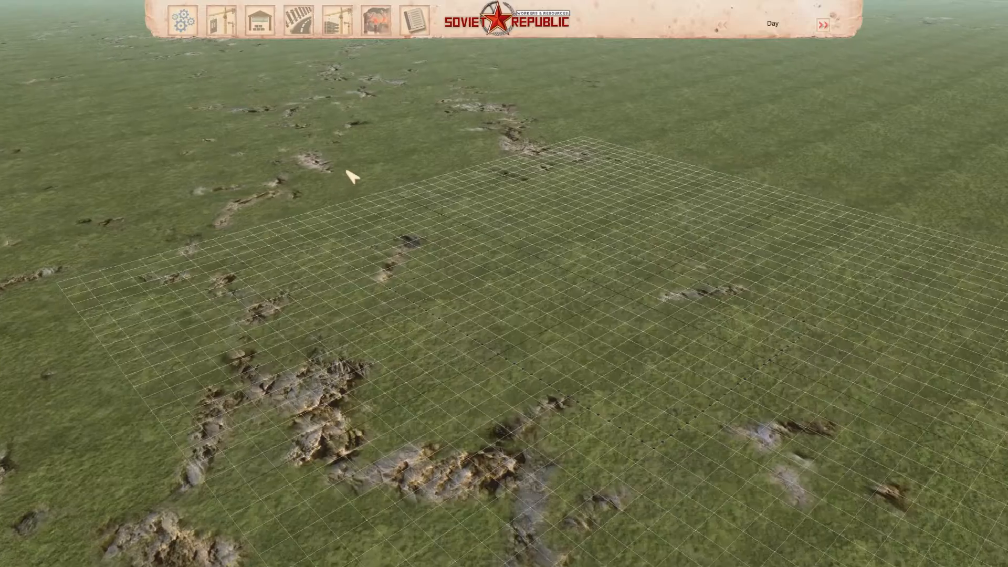
- Examine the assembled building as a whole and the edge panels on its roof floor
left_click(260, 20)
middle_click_drag(372, 256, 379, 261)
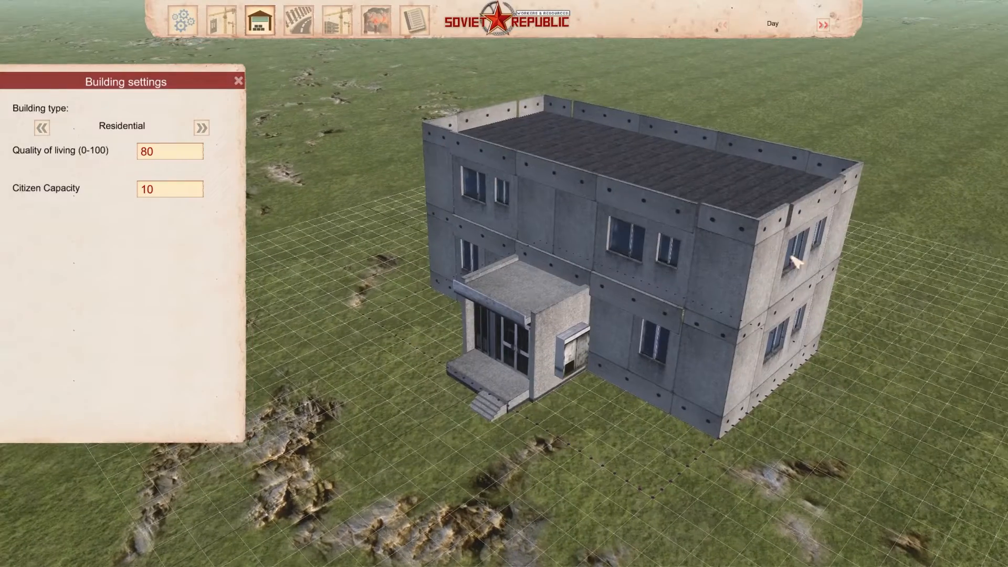
left_click(221, 20)
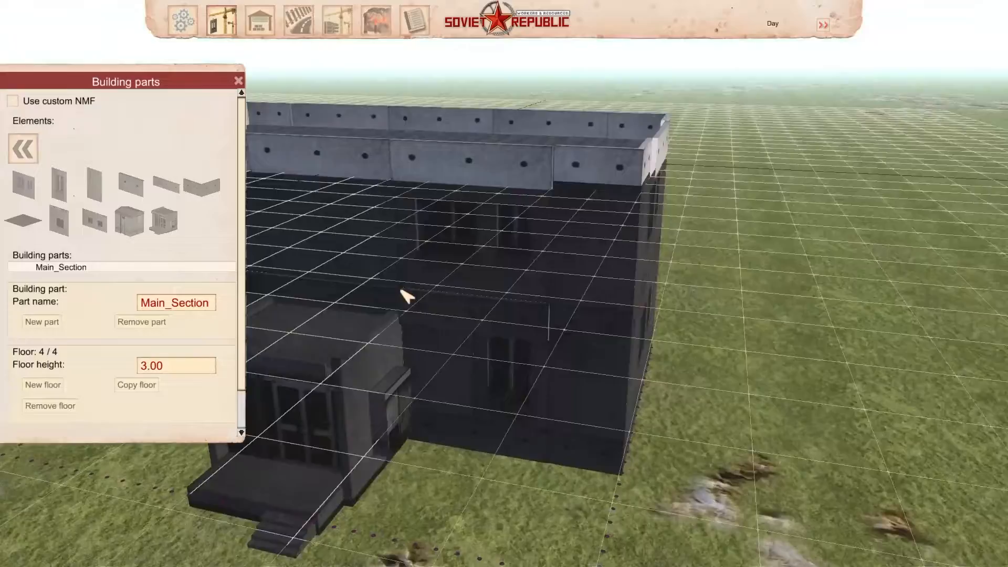
scroll(400, 289, "down", 3)
middle_click_drag(401, 289, 366, 289)
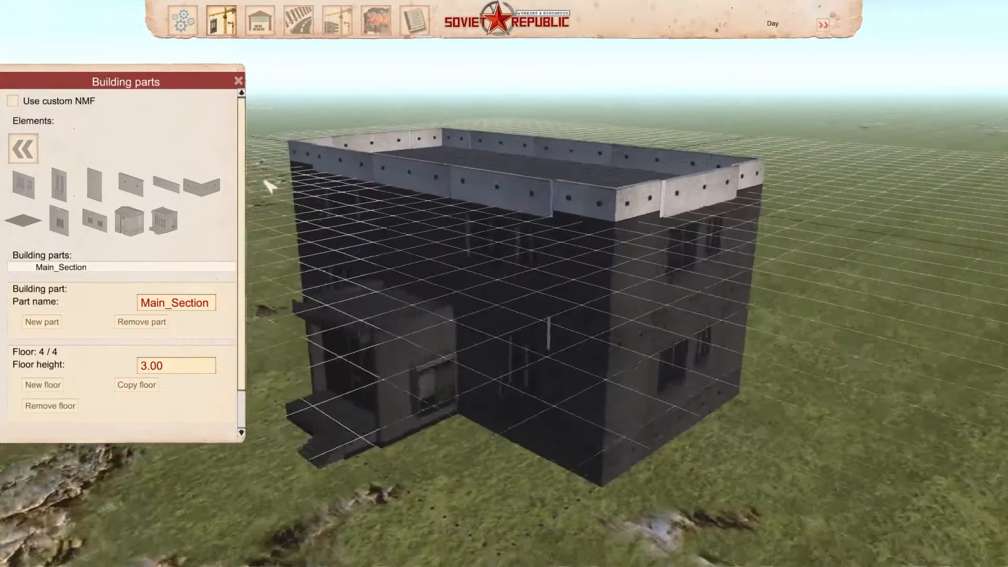
- Examine the finished facade up close, including the panel joints, the edge band between storeys and the roof
left_click(259, 20)
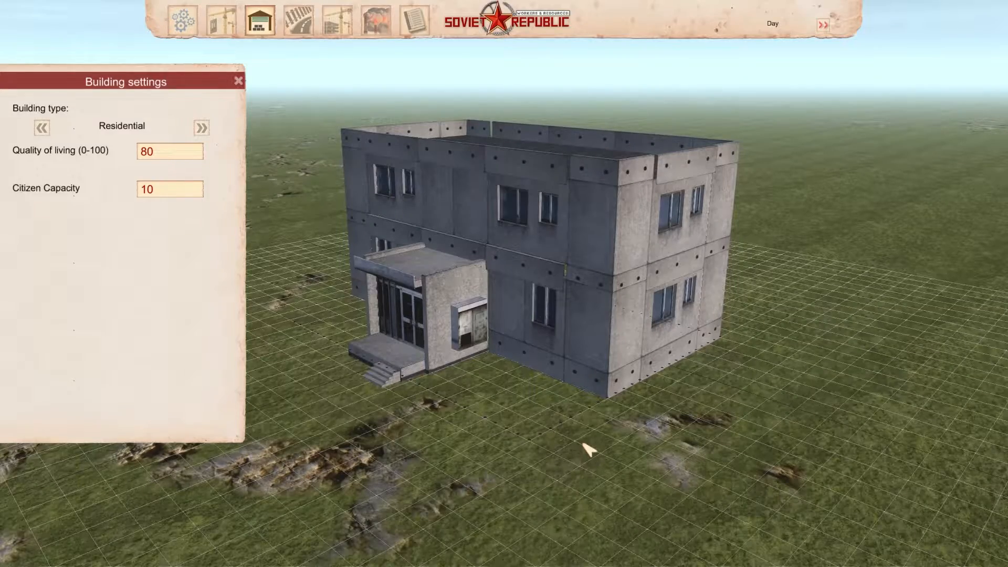
scroll(585, 348, "up", 5)
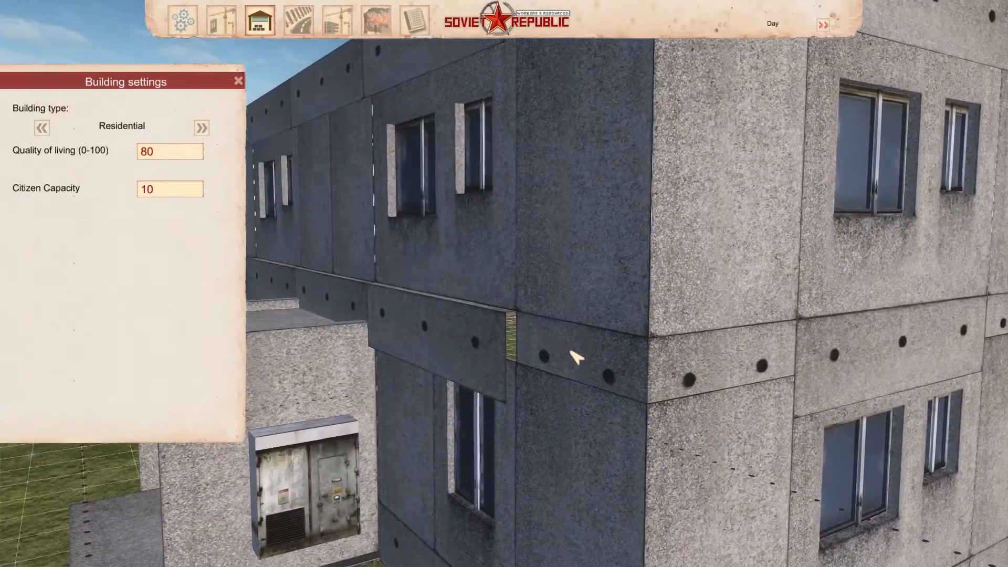
middle_click_drag(503, 327, 538, 405)
scroll(546, 407, "down", 5)
scroll(540, 405, "down", 3)
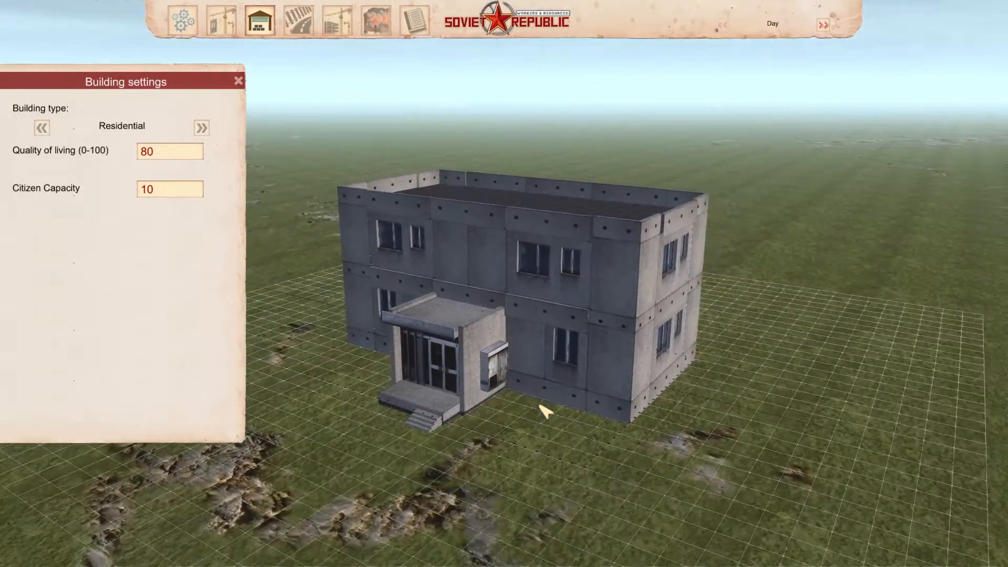
scroll(585, 286, "up", 4)
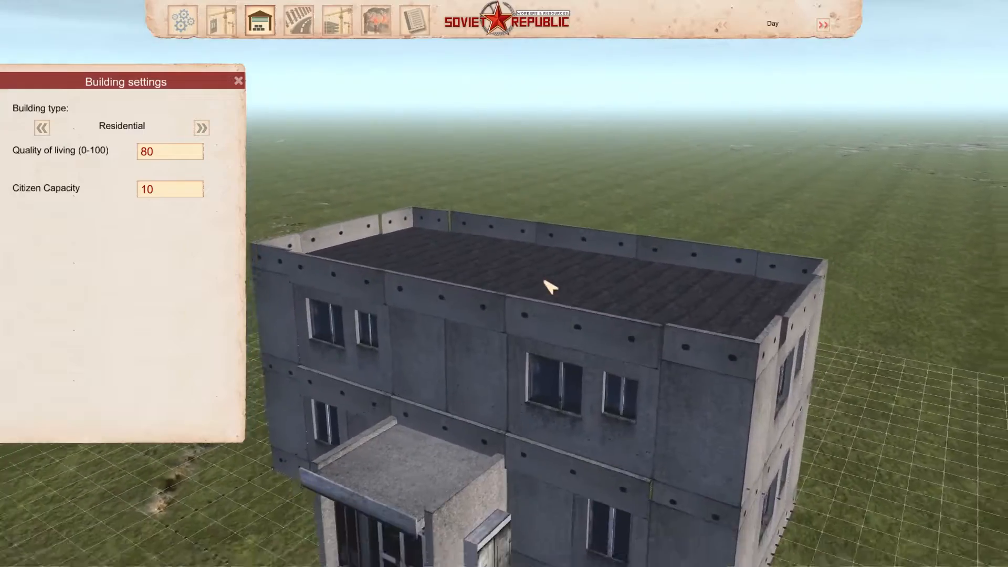
scroll(549, 286, "down", 3)
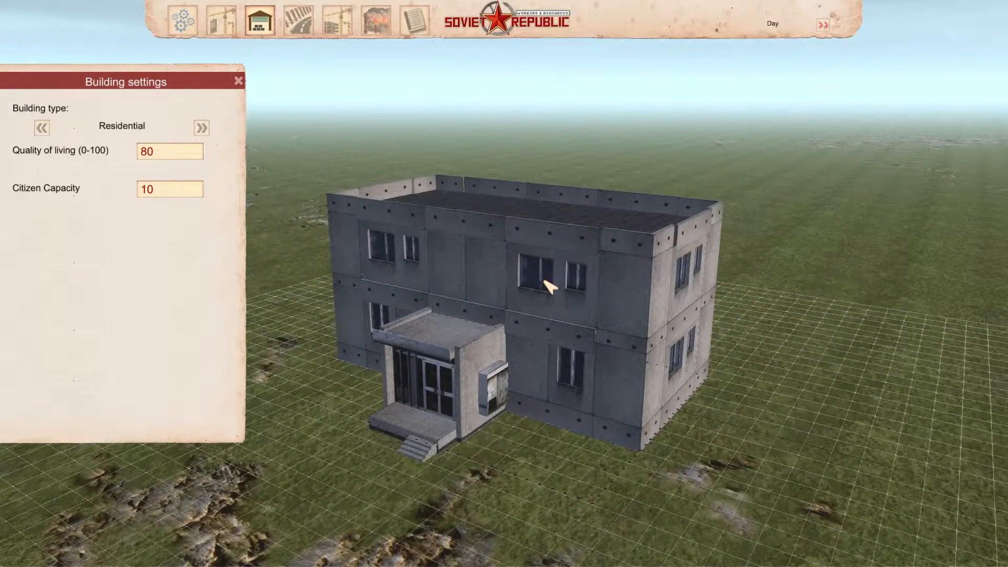
key("a")
key("d")
middle_click_drag(548, 281, 551, 284)
key("a")
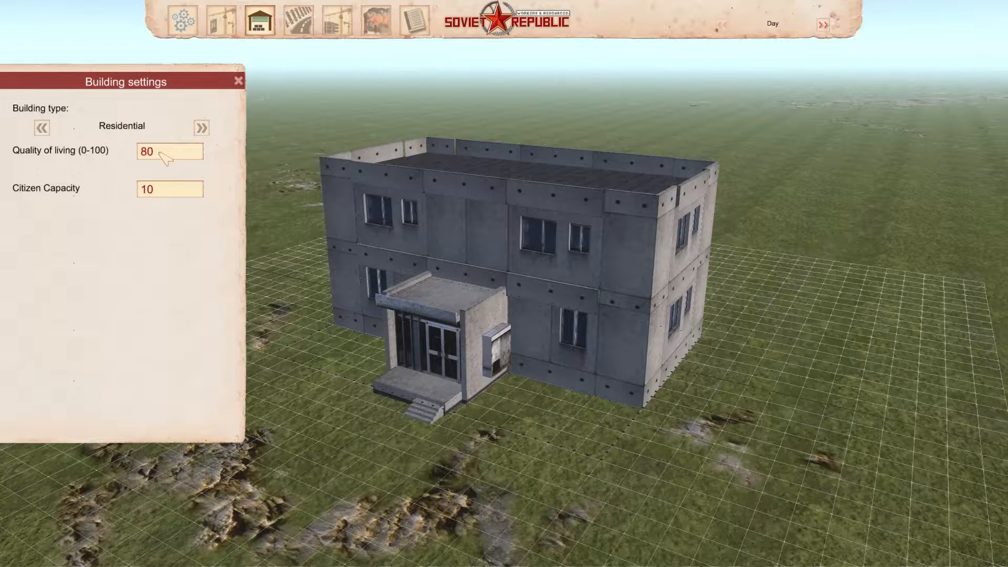
- Set the residential building's quality of living to 50
left_click_drag(160, 156, 102, 161)
right_click_drag(643, 229, 401, 231)
scroll(583, 226, "up", 3)
scroll(403, 241, "down", 5)
scroll(403, 233, "up", 3)
scroll(406, 234, "down", 2)
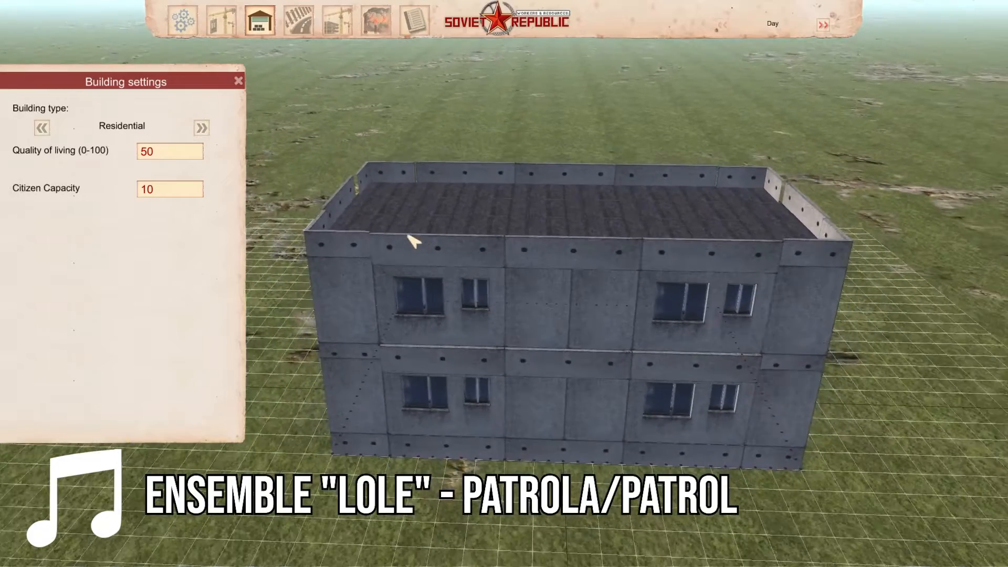
- Set the building's citizen capacity to 8
key("d")
mouse_move(497, 357)
right_mouse_down()
mouse_move(626, 360)
mouse_move(515, 368)
mouse_move(502, 357)
right_mouse_up()
scroll(515, 367, "down", 2)
key("d")
key("a")
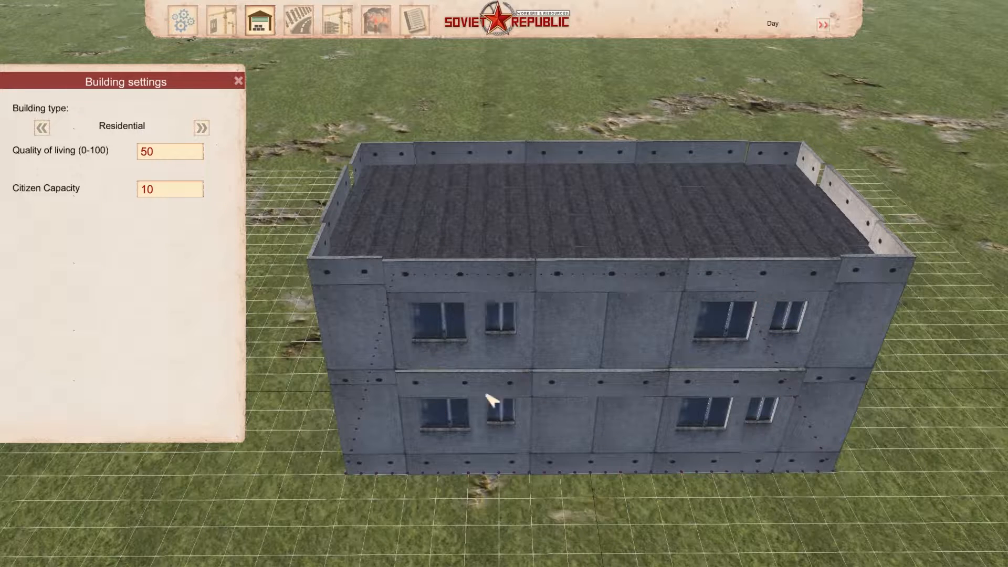
left_click(133, 190)
middle_click_drag(311, 204, 604, 157)
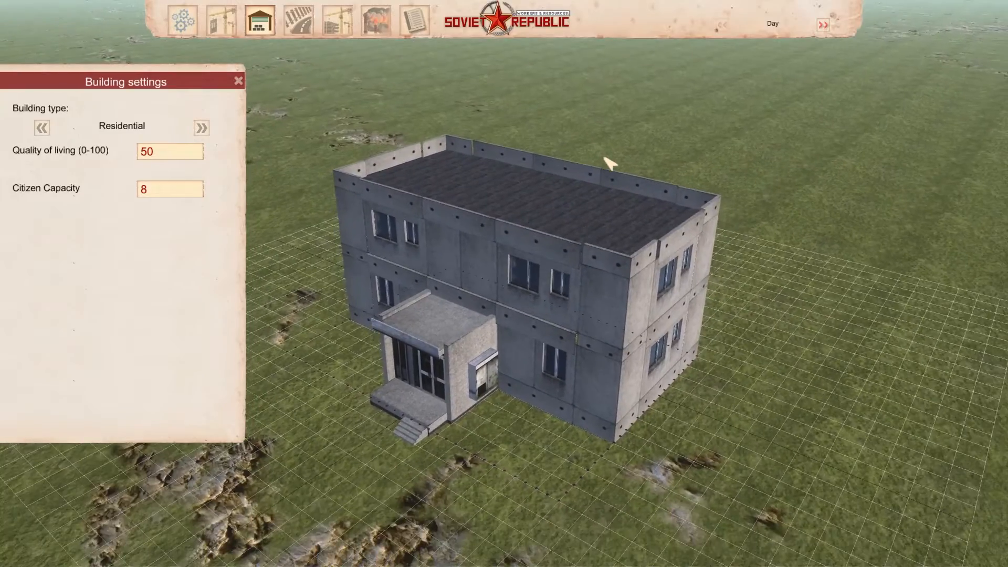
- Place a pedestrian connection at the entrance steps, pointing away from the building
left_click(304, 33)
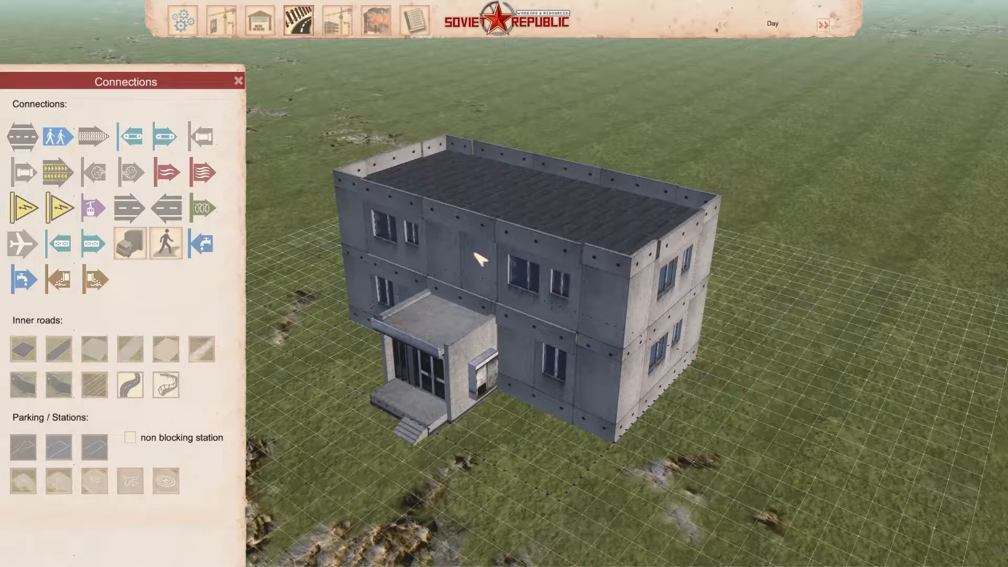
key("a")
scroll(581, 315, "up", 5)
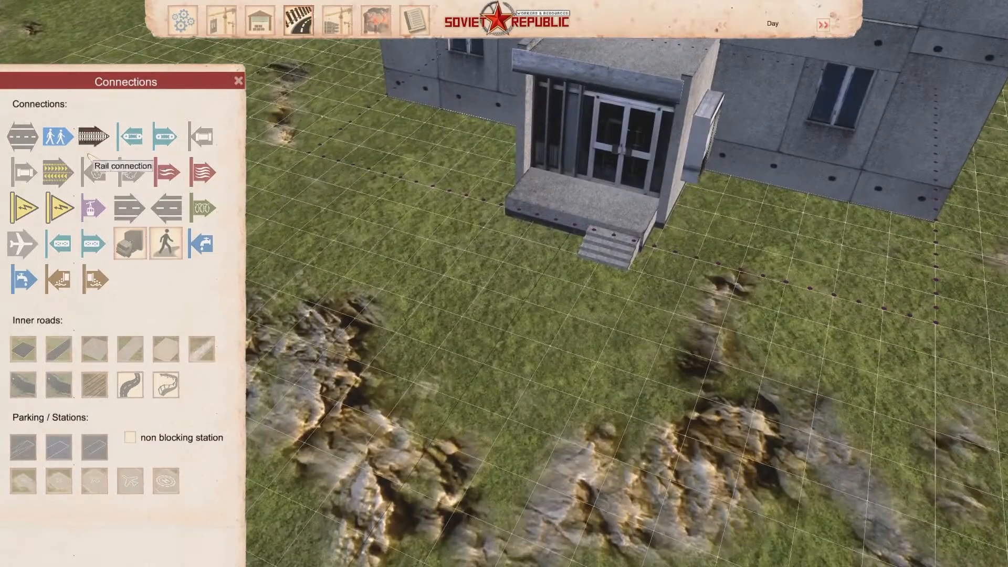
left_click(58, 137)
mouse_move(566, 275)
middle_mouse_down()
mouse_move(632, 317)
mouse_move(602, 285)
mouse_move(612, 282)
middle_mouse_up()
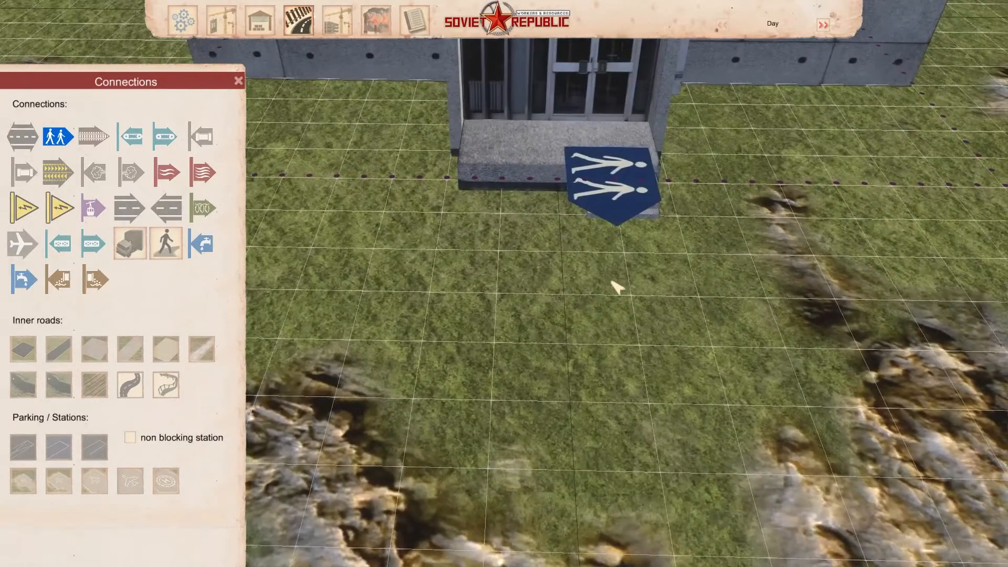
left_click(644, 187)
mouse_move(672, 232)
middle_mouse_down()
mouse_move(512, 261)
mouse_move(499, 239)
mouse_move(567, 292)
mouse_move(596, 292)
middle_mouse_up()
right_click(546, 257)
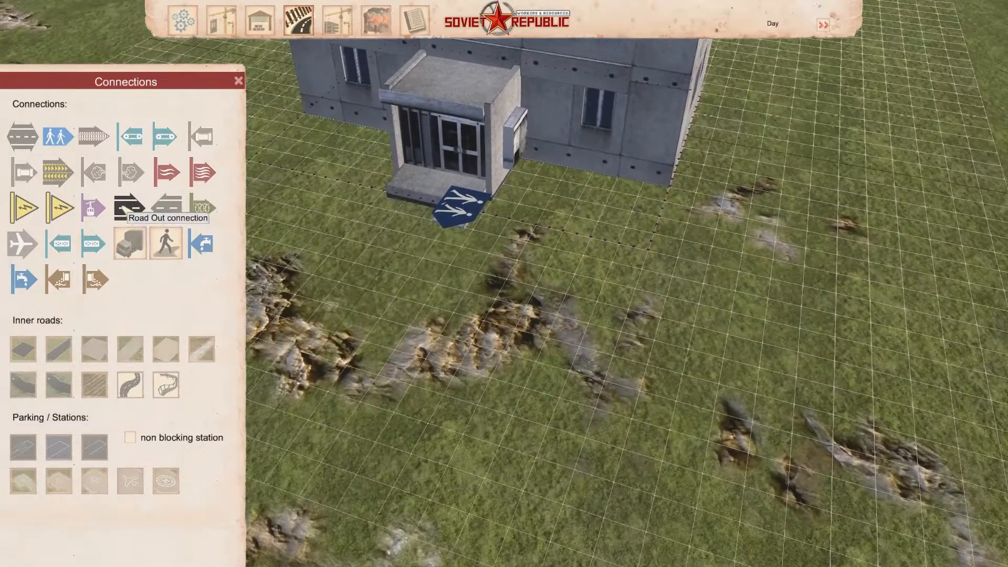
left_click(124, 208)
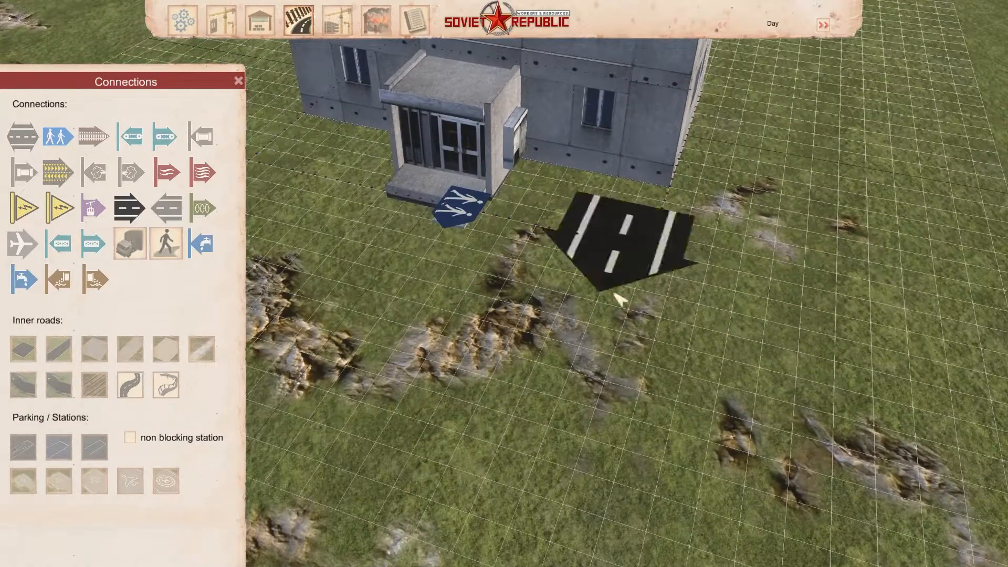
right_click(571, 236)
middle_click_drag(571, 235, 534, 215)
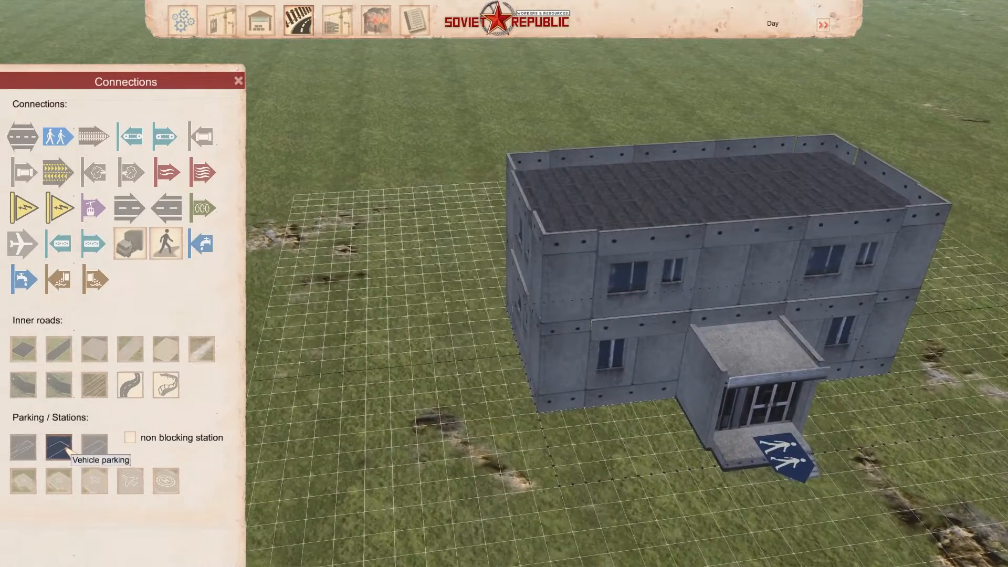
- Try out the vehicle parking tool on the open ground beside the building
left_click(58, 447)
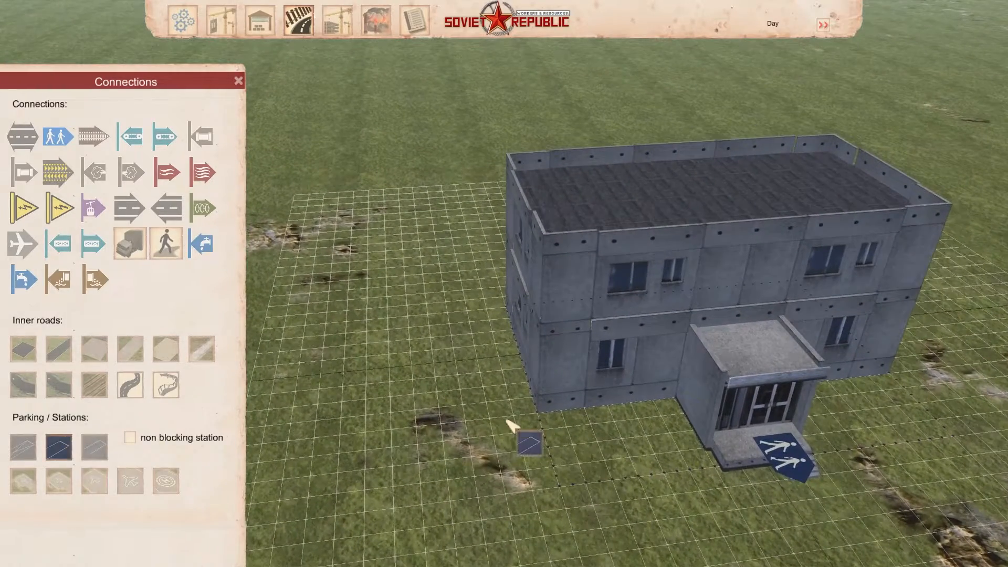
left_click_drag(368, 366, 387, 528)
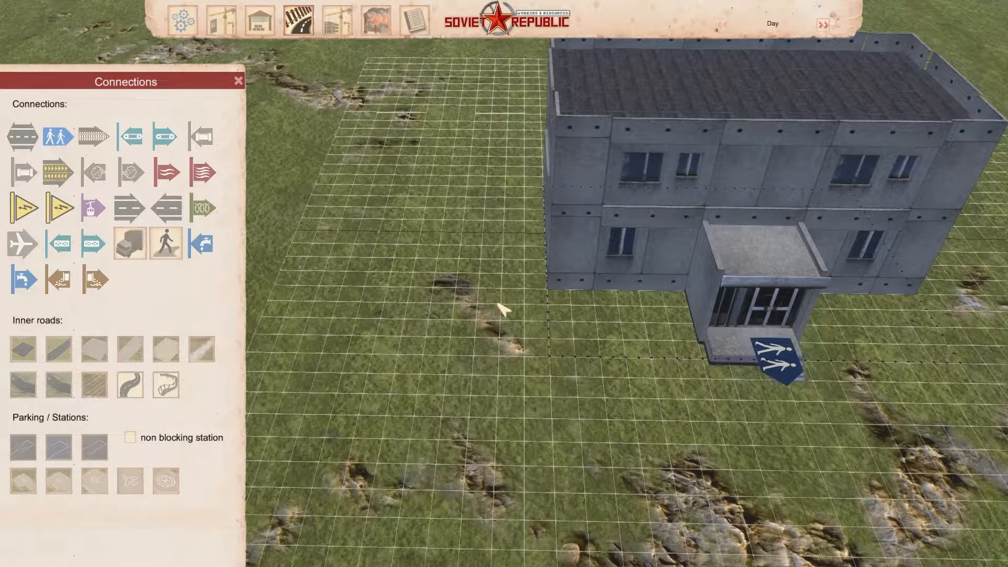
middle_click_drag(502, 310, 307, 299)
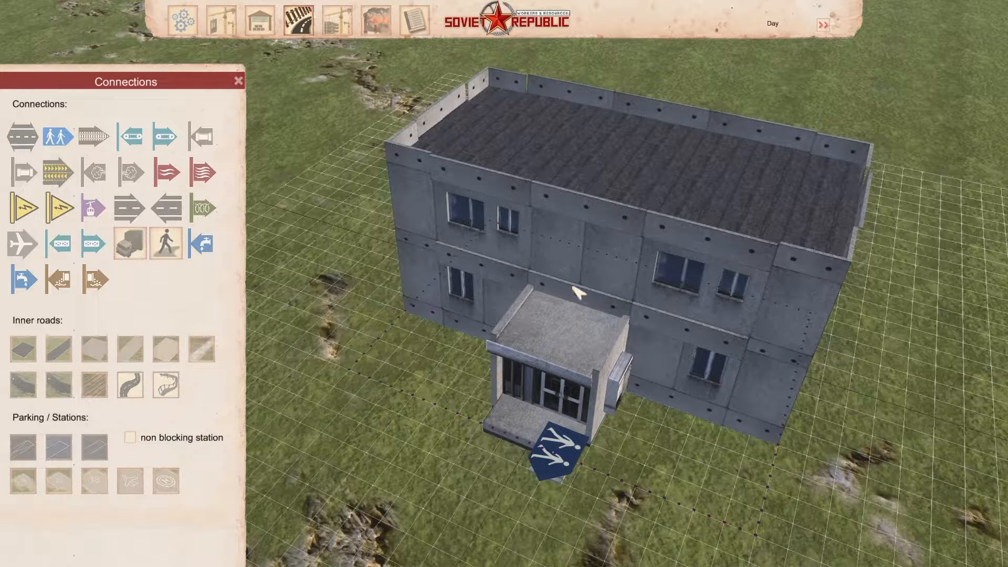
middle_click_drag(608, 341, 627, 347)
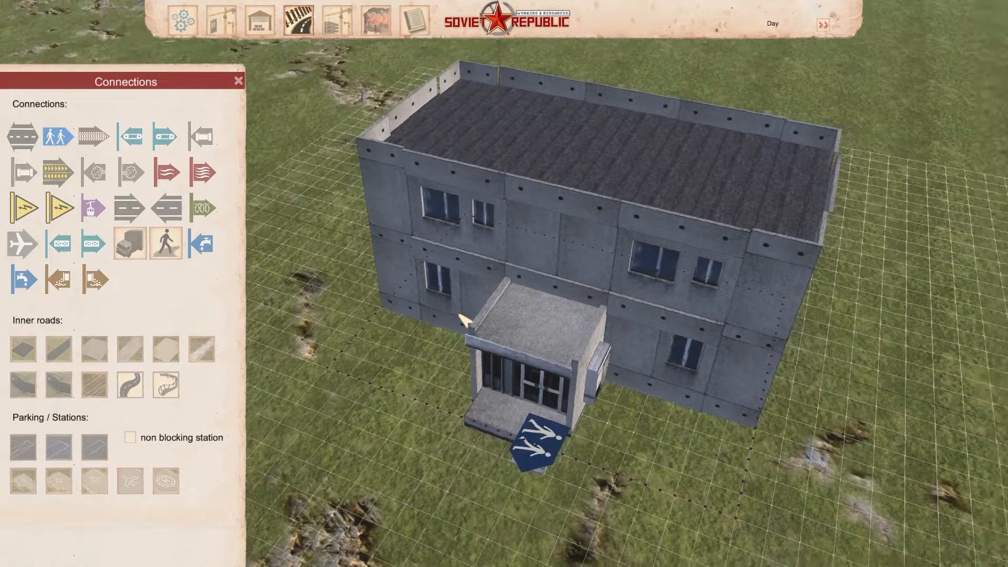
middle_click_drag(466, 315, 507, 321)
key("a")
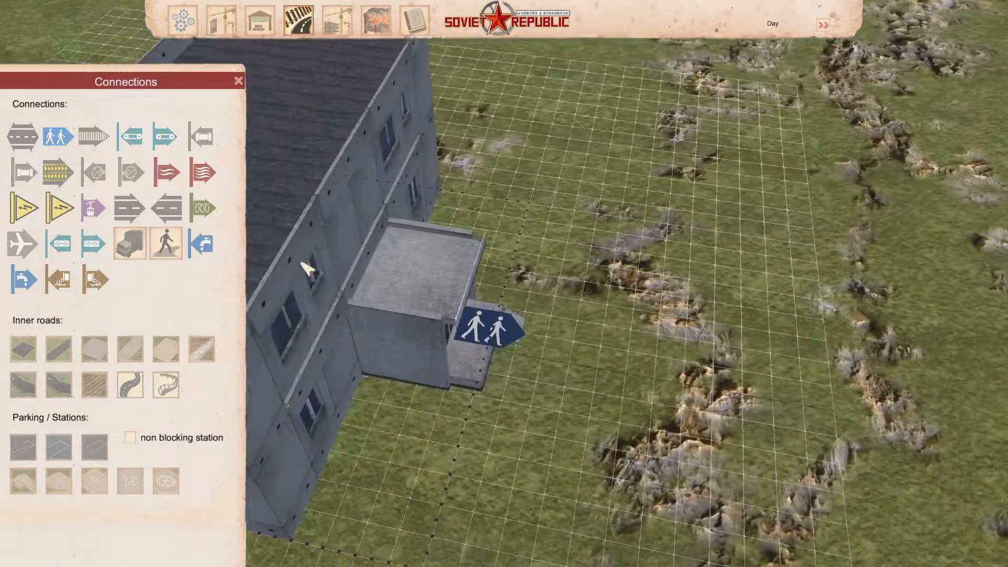
- Try out the barbed-wire fence connection around the building's end walls, leaving it unplaced
left_click(202, 208)
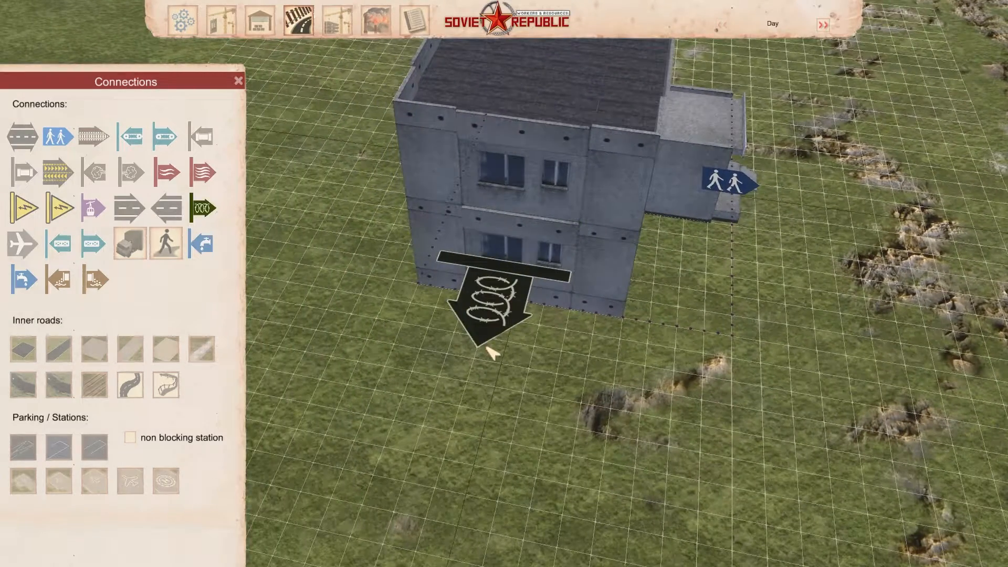
key("q")
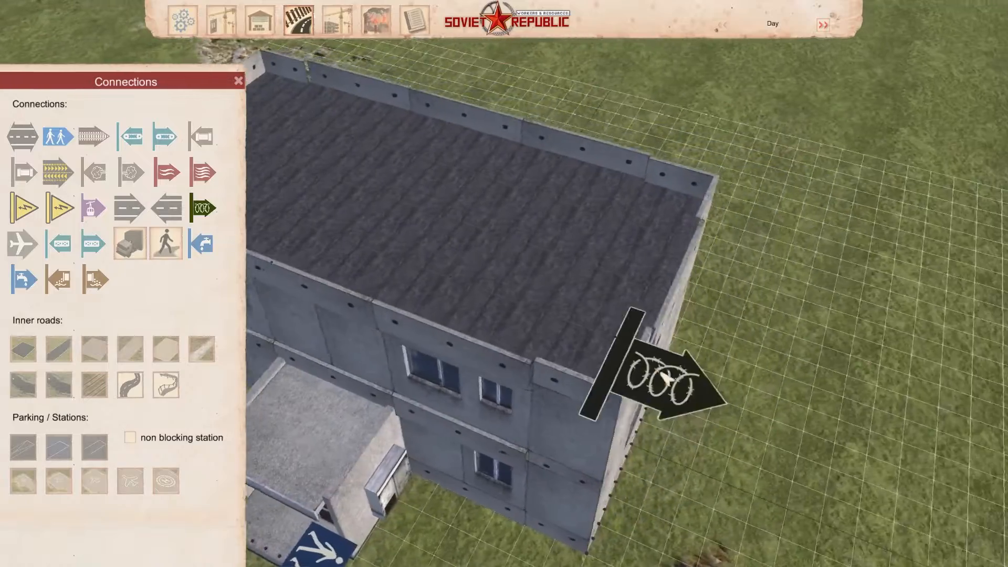
scroll(665, 377, "down", 3)
right_click(667, 379)
key("q")
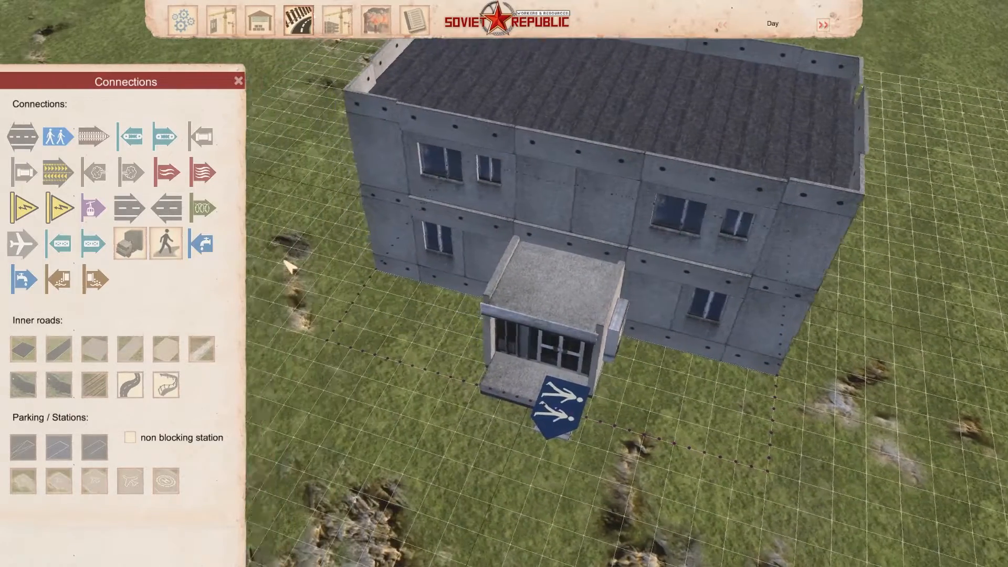
key("a")
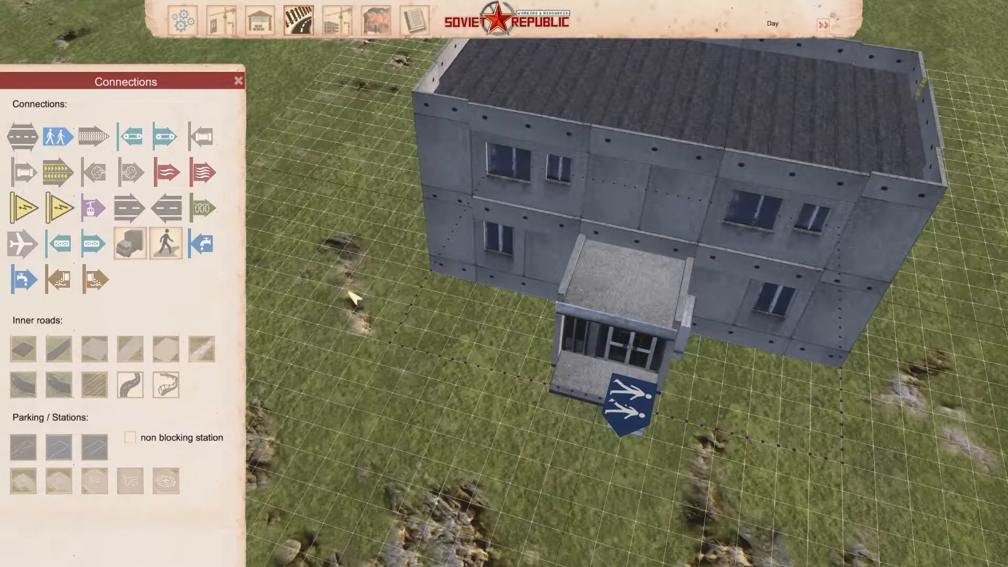
scroll(353, 296, "down", 5)
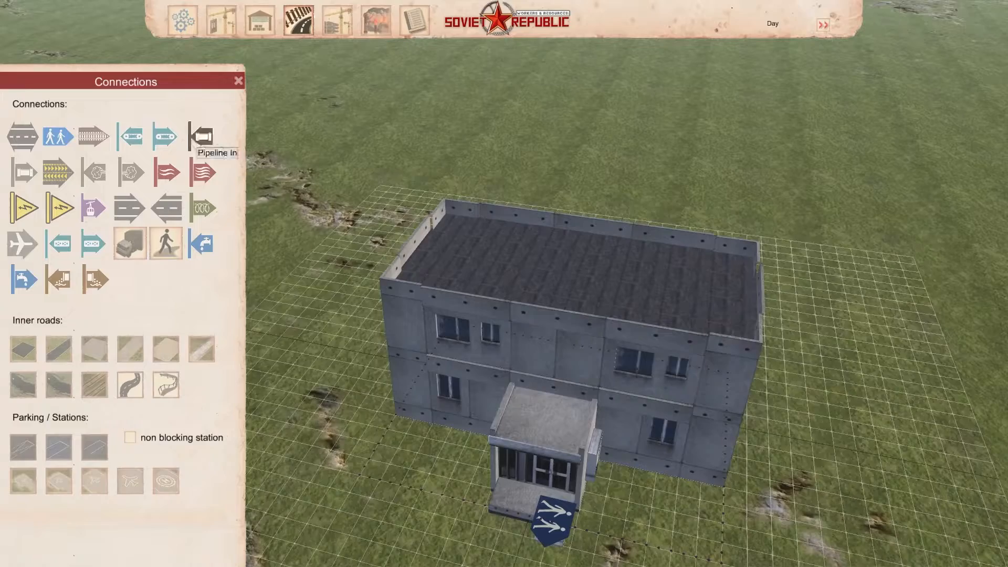
key("s")
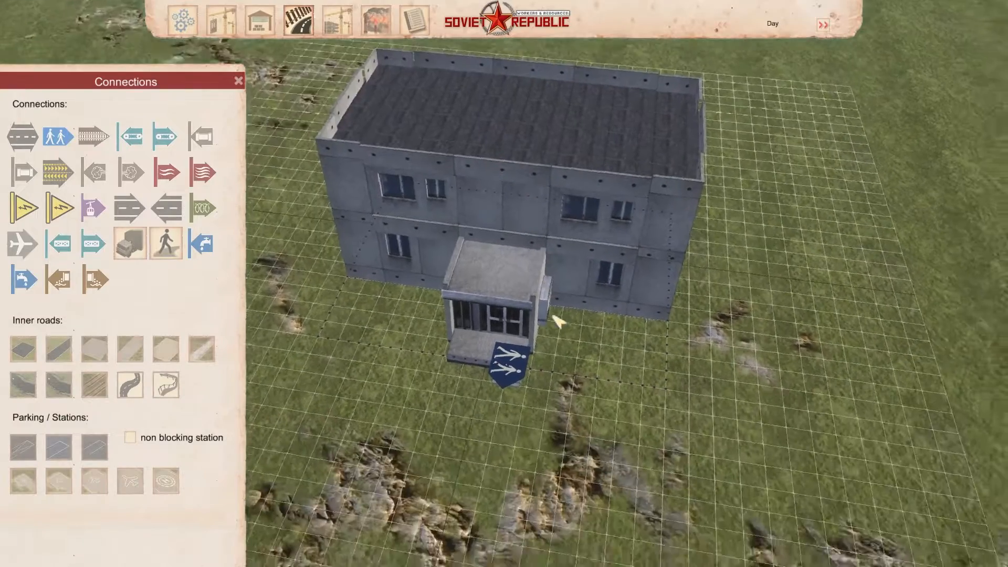
- Open the construction phase settings and connect the building's main section to the Groundworks - ground phase
left_click(339, 22)
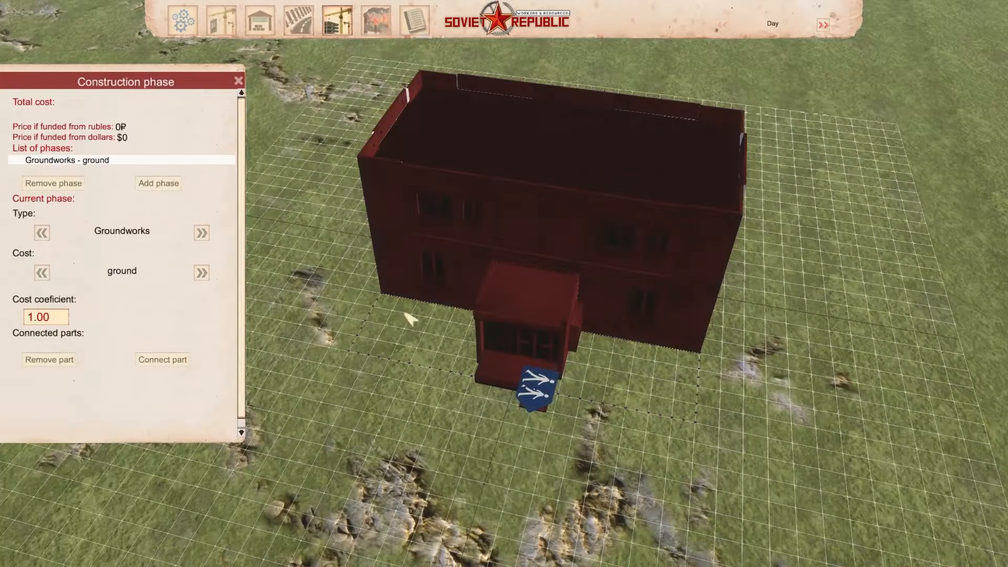
middle_click_drag(280, 260, 364, 321)
scroll(581, 351, "up", 5)
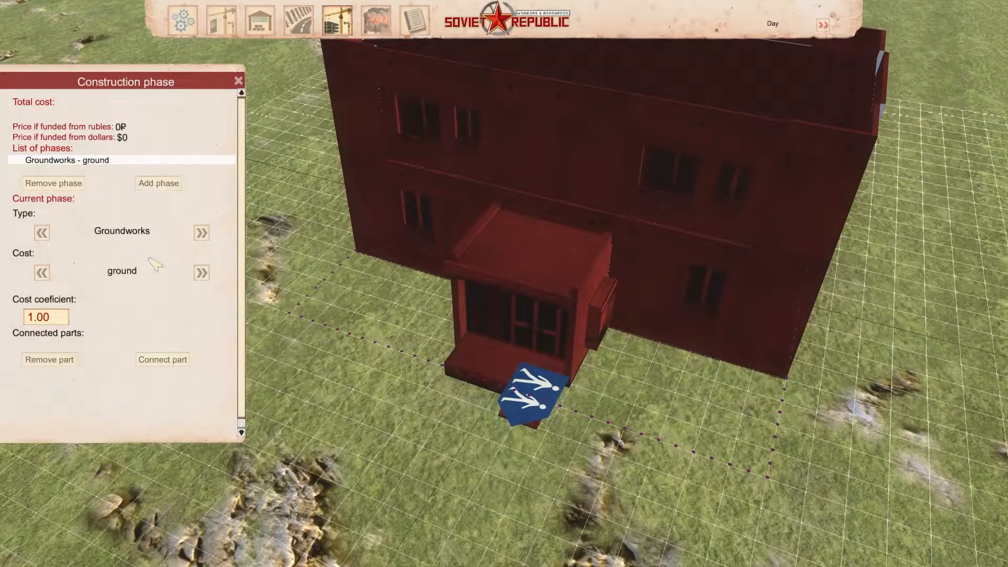
scroll(409, 263, "down", 5)
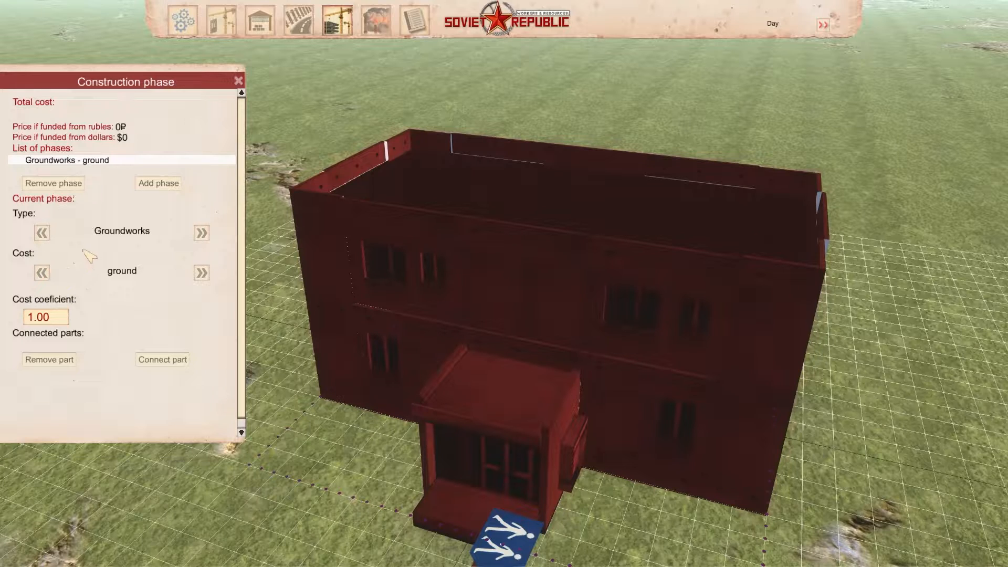
left_click(181, 361)
middle_click_drag(337, 315, 360, 288)
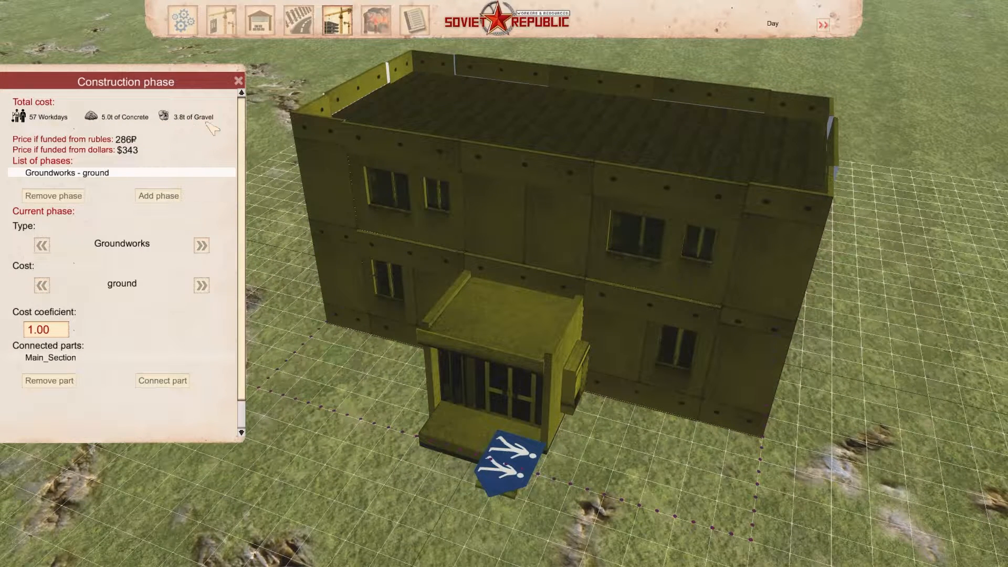
- Add a second construction phase and set its type to Installing prefab panels
key("w")
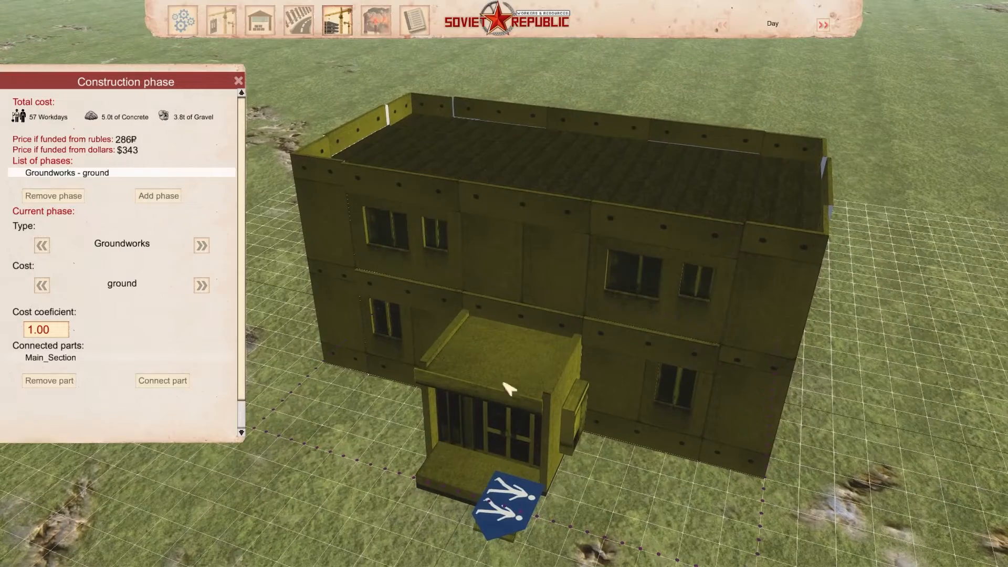
key("s")
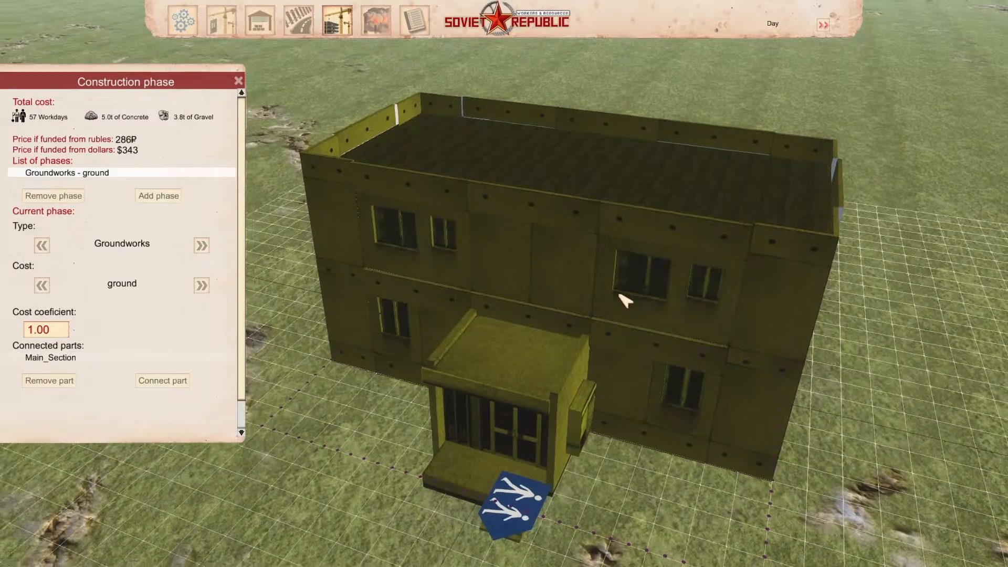
scroll(625, 305, "down", 3)
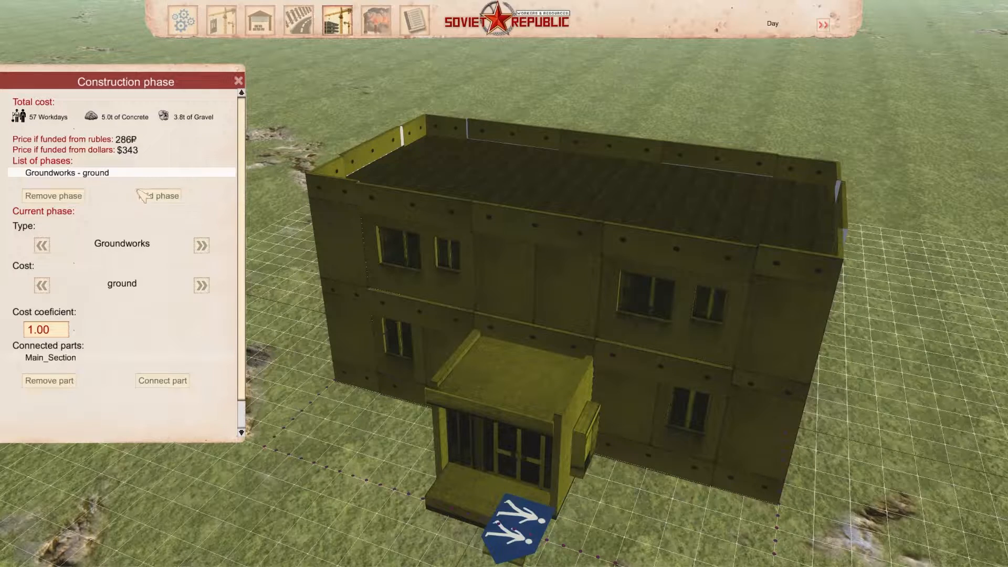
scroll(598, 336, "up", 3)
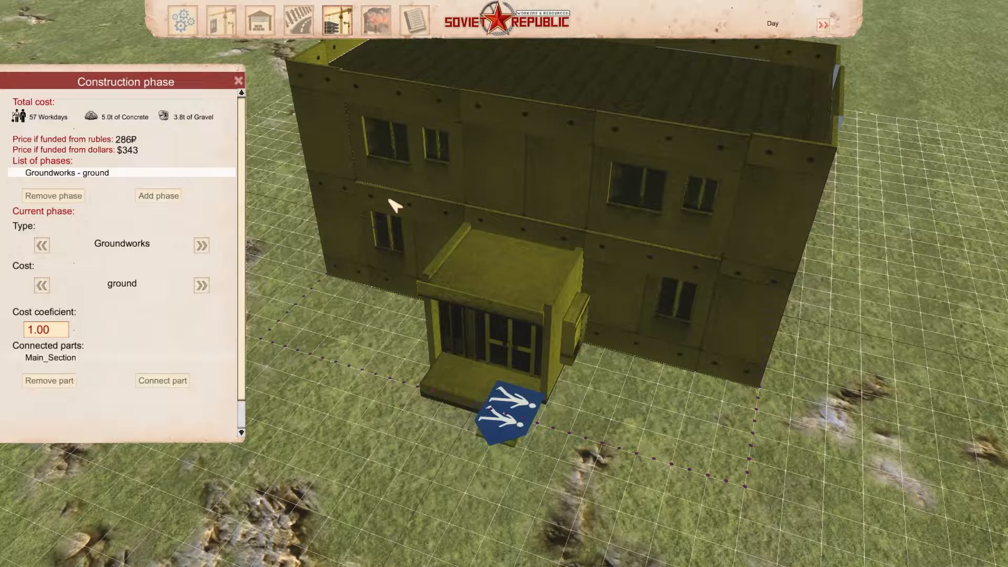
left_click(159, 195)
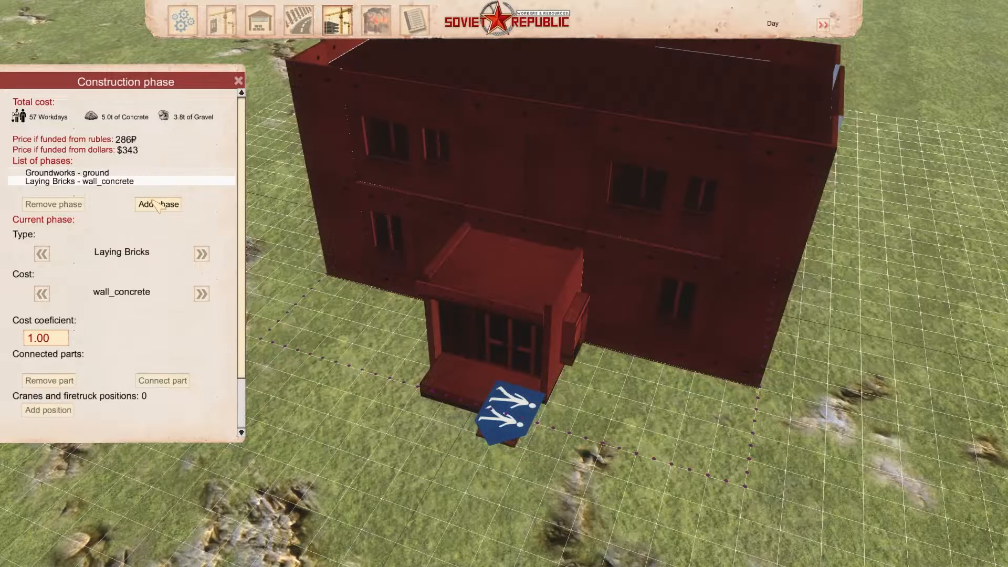
middle_click_drag(523, 330, 478, 312)
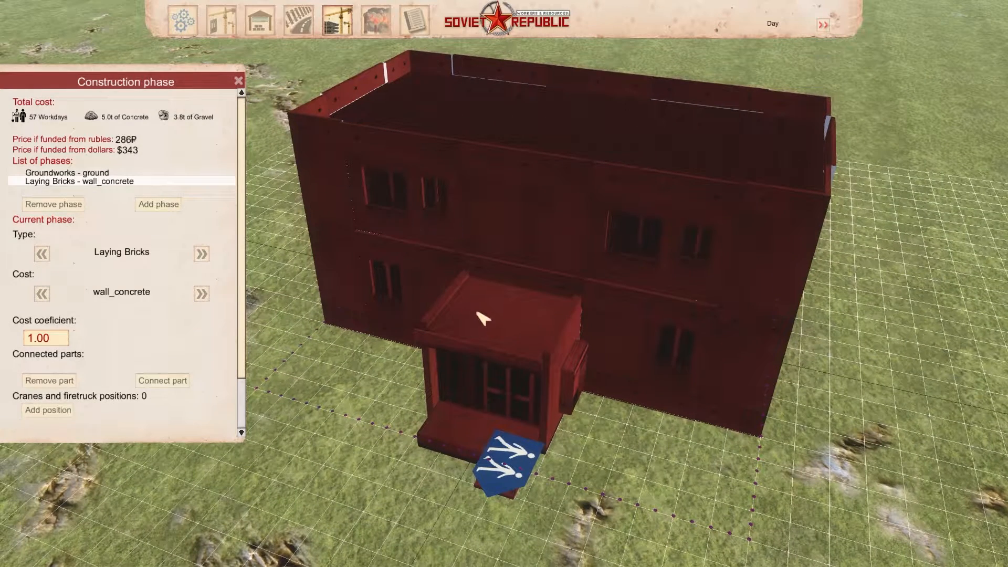
left_click(201, 254)
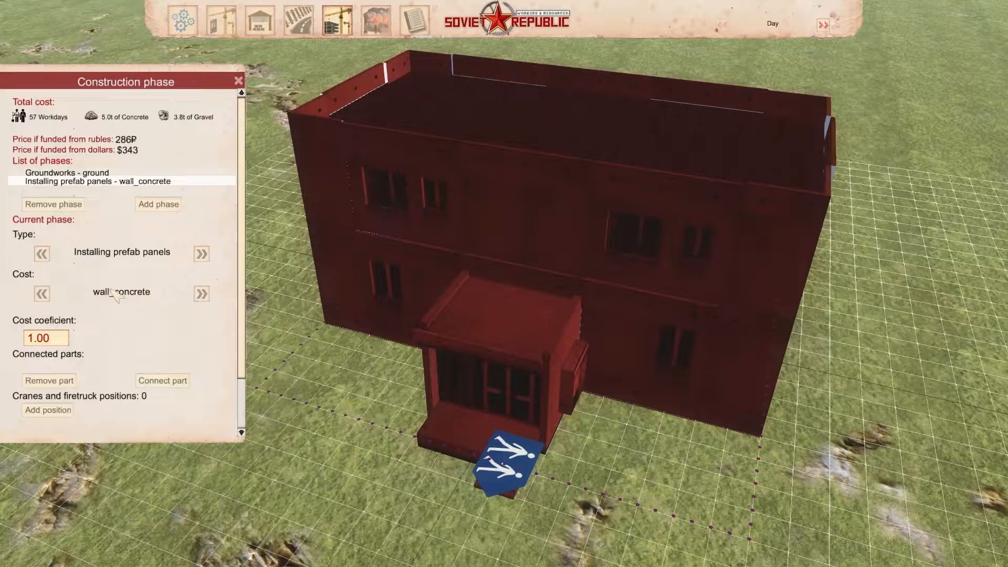
- Look through the second phase's cost options, including wall_panels, wall_steel and electro_steel, and return to wall_concrete
left_click(201, 294)
left_click(47, 295)
left_click(201, 293)
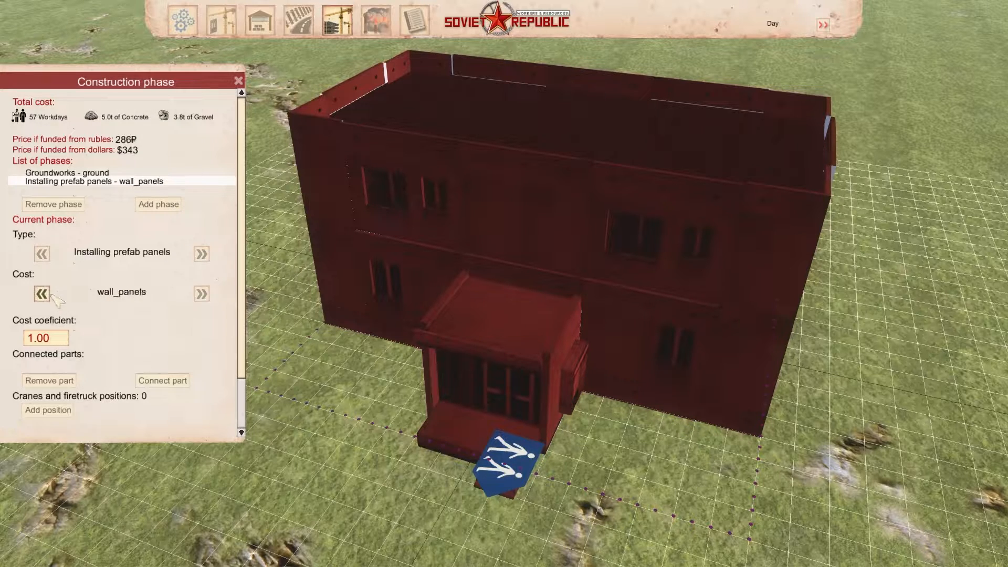
left_click(201, 294)
left_click(202, 294)
left_click(202, 294)
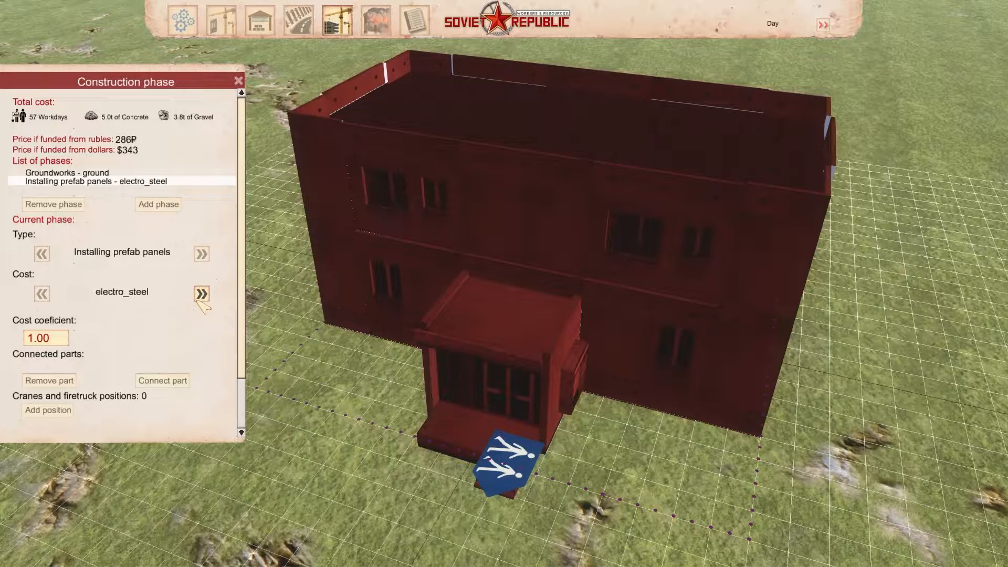
left_click(202, 294)
left_click(42, 294)
left_click(42, 294)
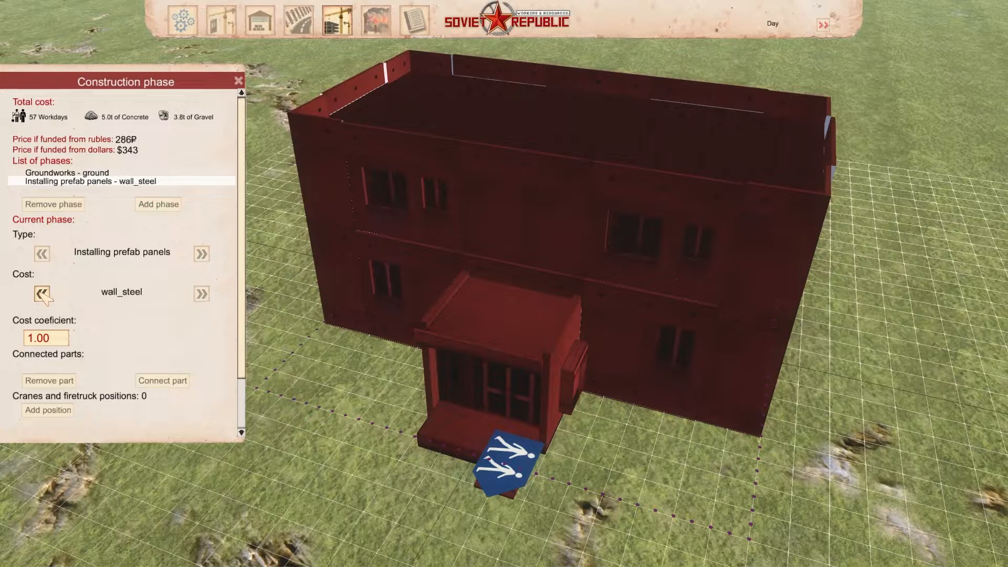
left_click(42, 294)
left_click(42, 294)
left_click(42, 294)
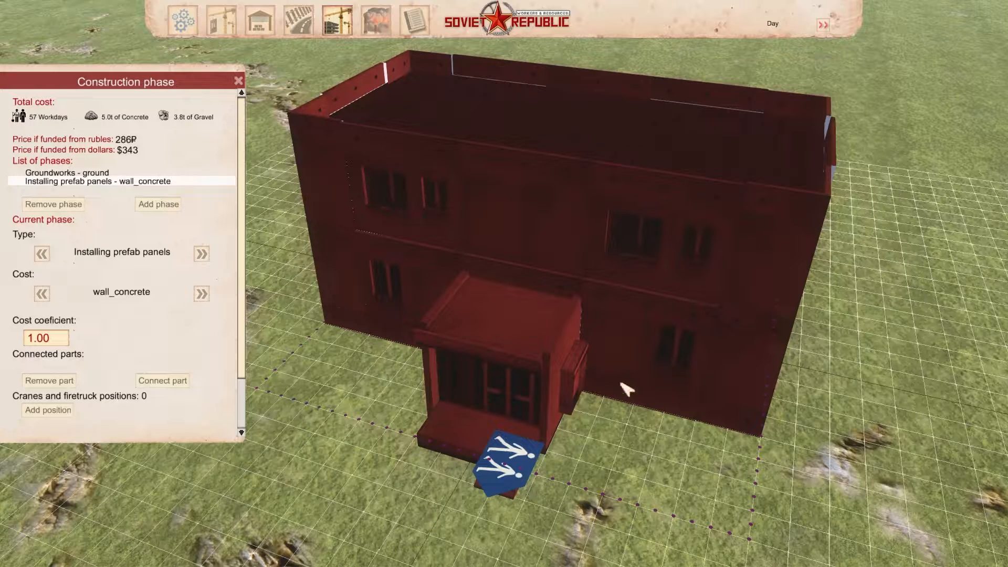
- Look through the second phase's construction types, such as Steel framing and Constructing rooftop, and set it to Pouring Concrete
left_click(202, 254)
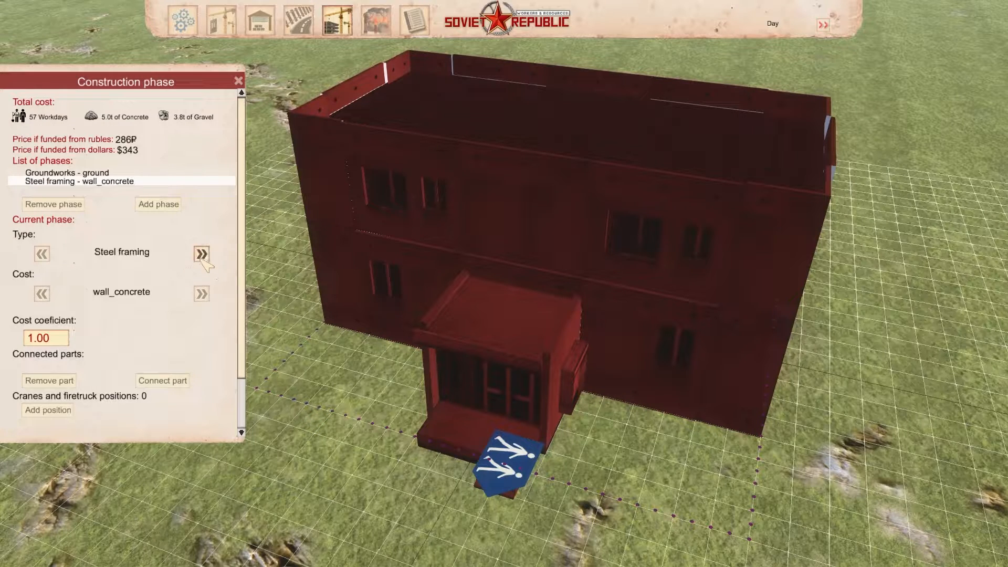
left_click(202, 254)
left_click(201, 254)
left_click(202, 254)
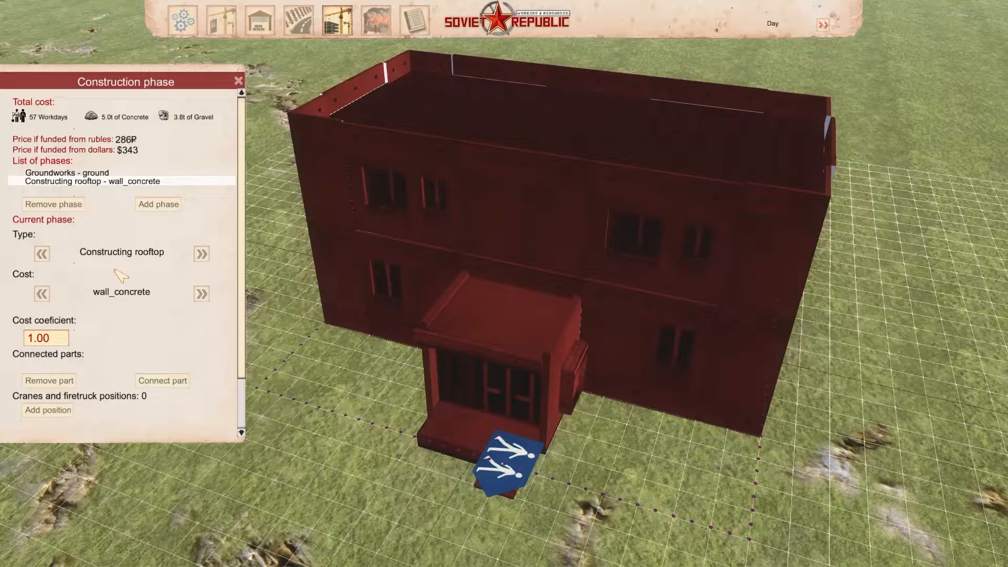
left_click(42, 254)
middle_click_drag(590, 255, 592, 255)
left_click(201, 254)
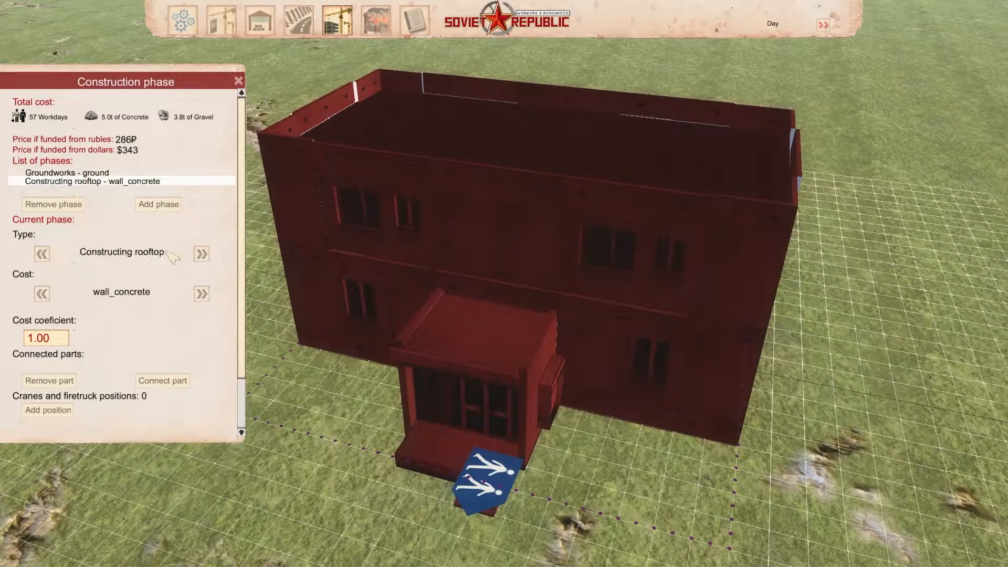
left_click(201, 254)
left_click(42, 255)
left_click(42, 255)
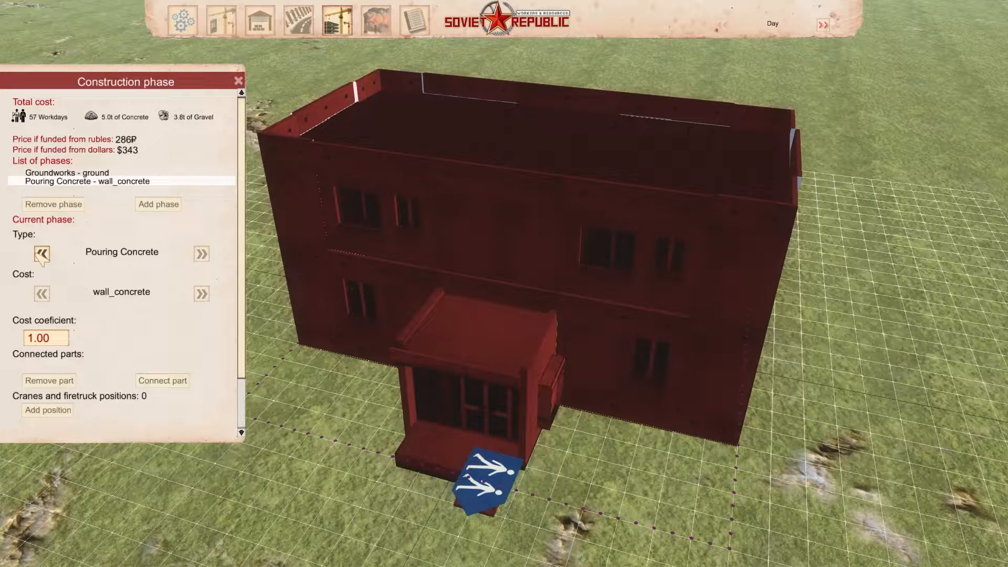
mouse_move(593, 270)
middle_mouse_down()
mouse_move(439, 274)
mouse_move(590, 265)
middle_mouse_up()
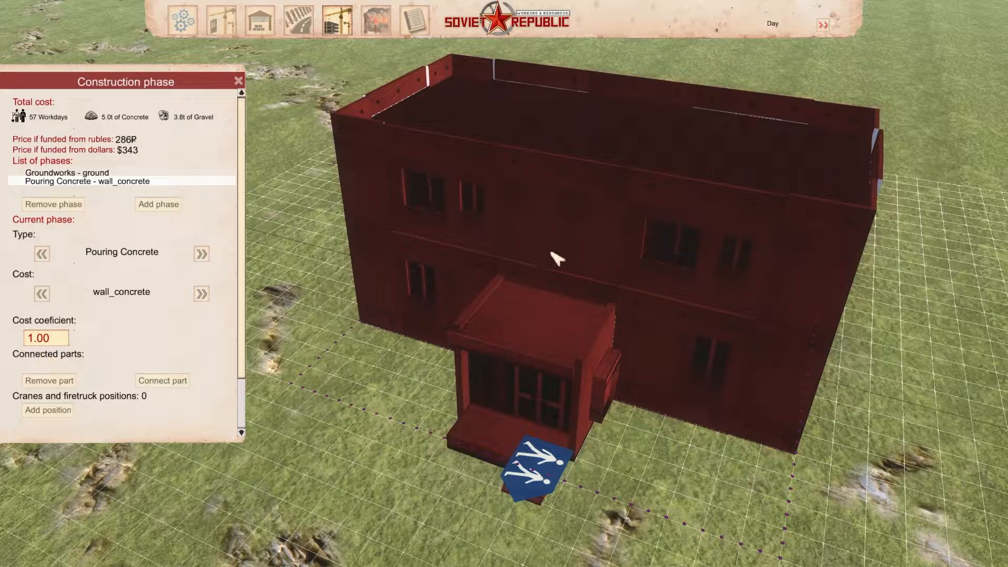
- Connect the main section to the Pouring Concrete phase, then remove and reconnect it, keeping the existing cost coefficient
left_click(168, 381)
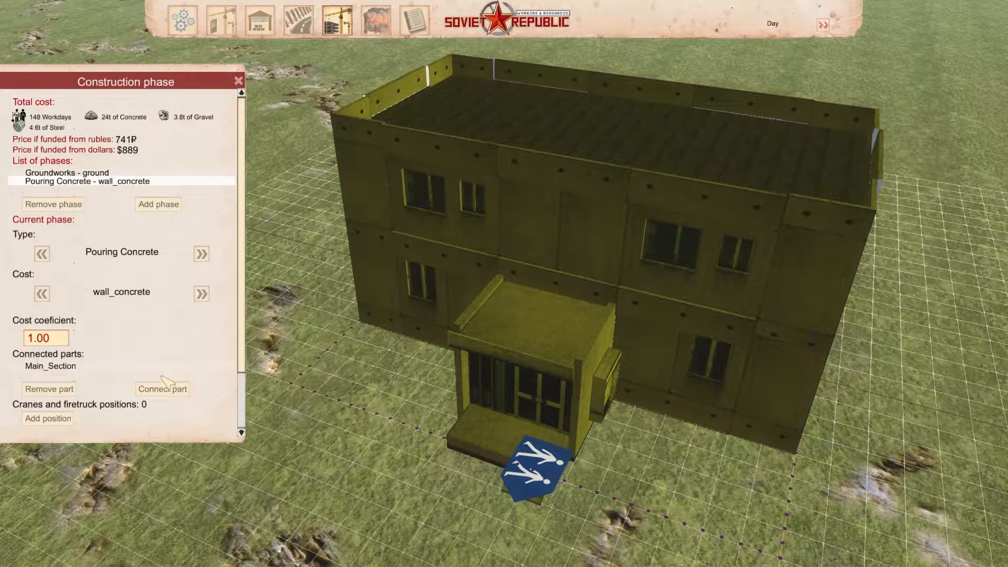
left_click(49, 389)
left_click(174, 388)
right_click_drag(534, 363, 531, 357)
scroll(530, 357, "down", 2)
left_click(55, 340)
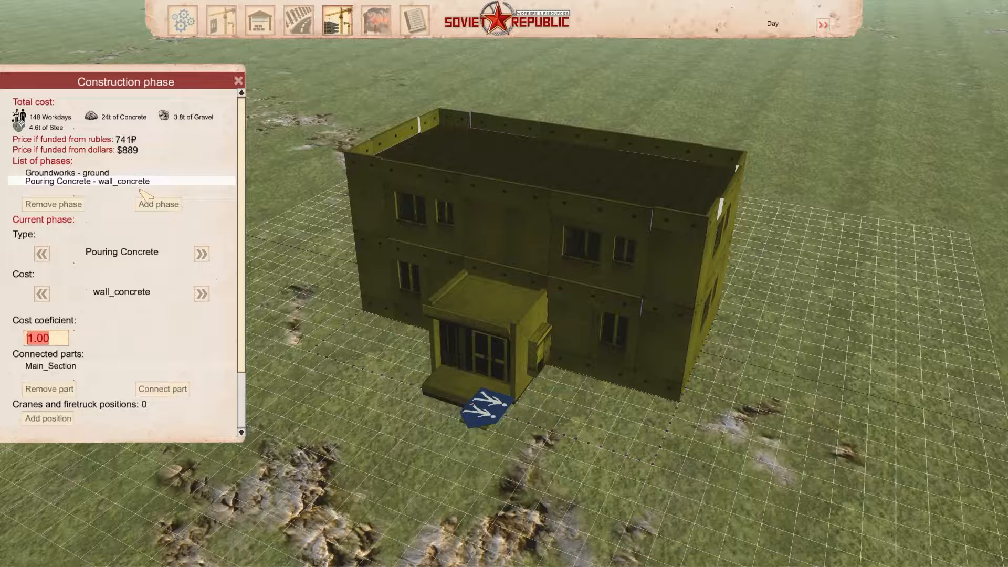
- Compare the settings and connected parts of the Groundworks and Pouring Concrete phases by switching between them
left_click(117, 181)
left_click(109, 172)
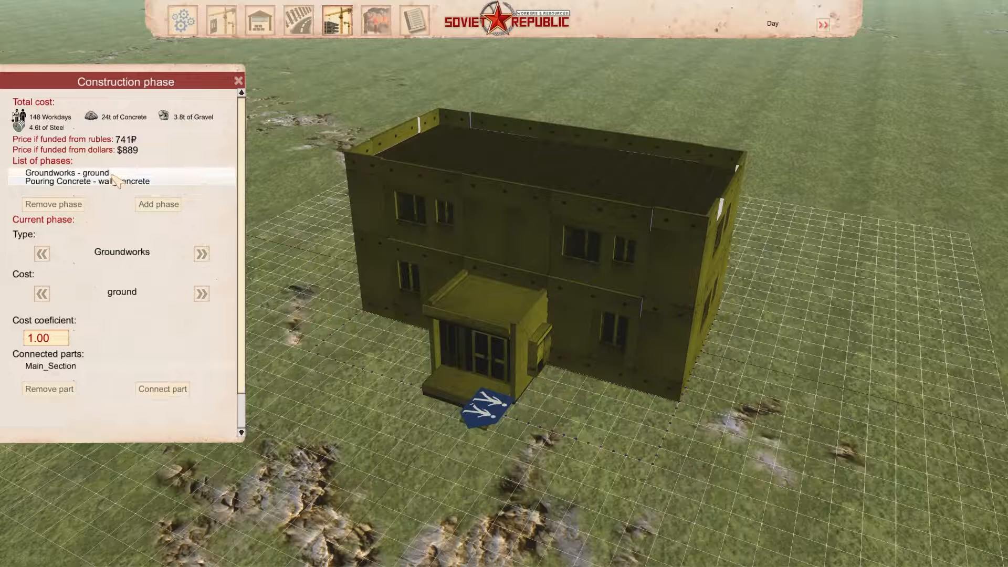
left_click(114, 183)
left_click(116, 173)
left_click(119, 182)
left_click(120, 173)
left_click(120, 181)
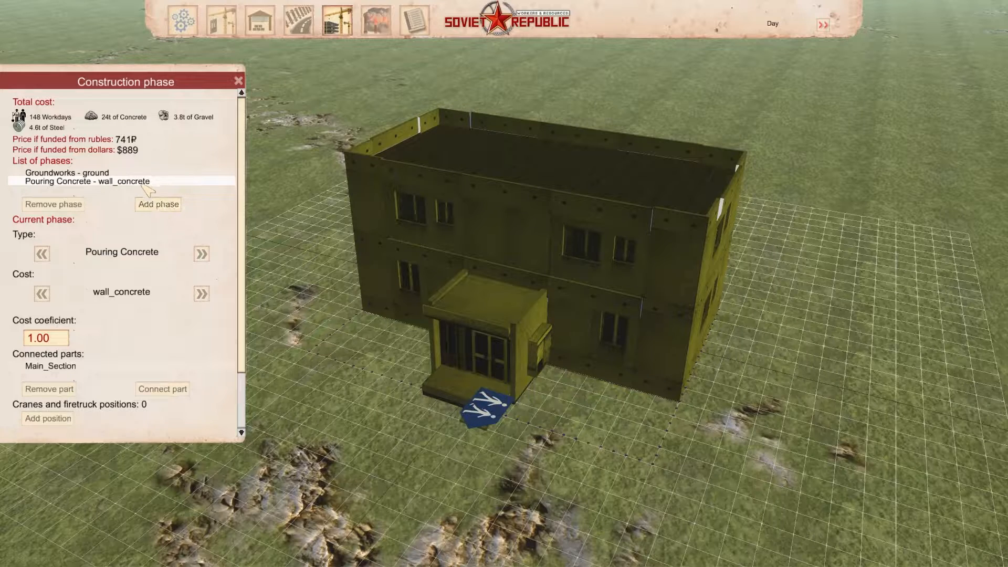
- Set the Pouring Concrete phase's cost coefficient to 0.9
left_click(63, 339)
type("0.9")
left_click(140, 334)
scroll(243, 328, "down", 3)
scroll(243, 328, "up", 2)
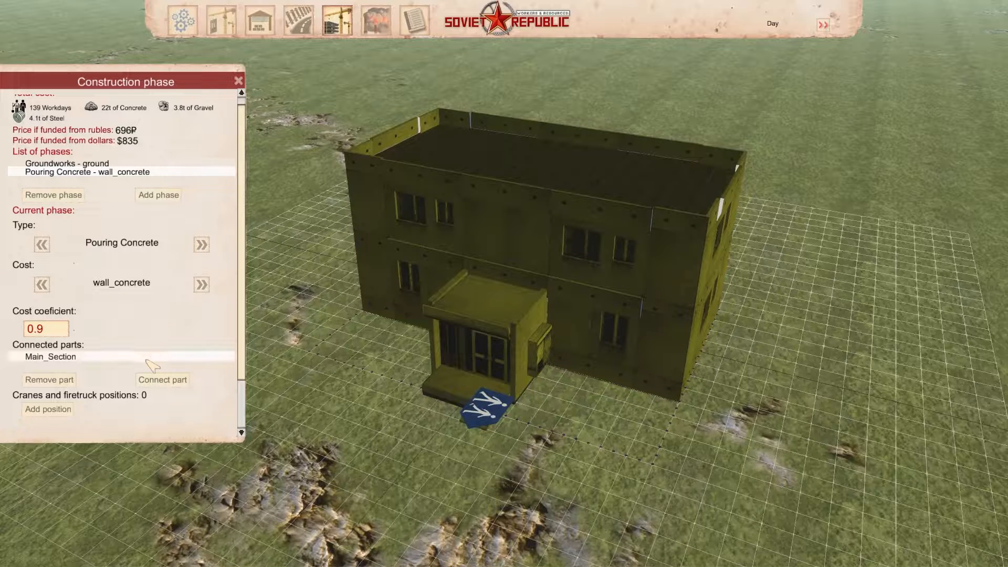
- Add a third construction phase and set its type to Constructing rooftop
left_click(159, 196)
left_click(202, 253)
left_click(201, 254)
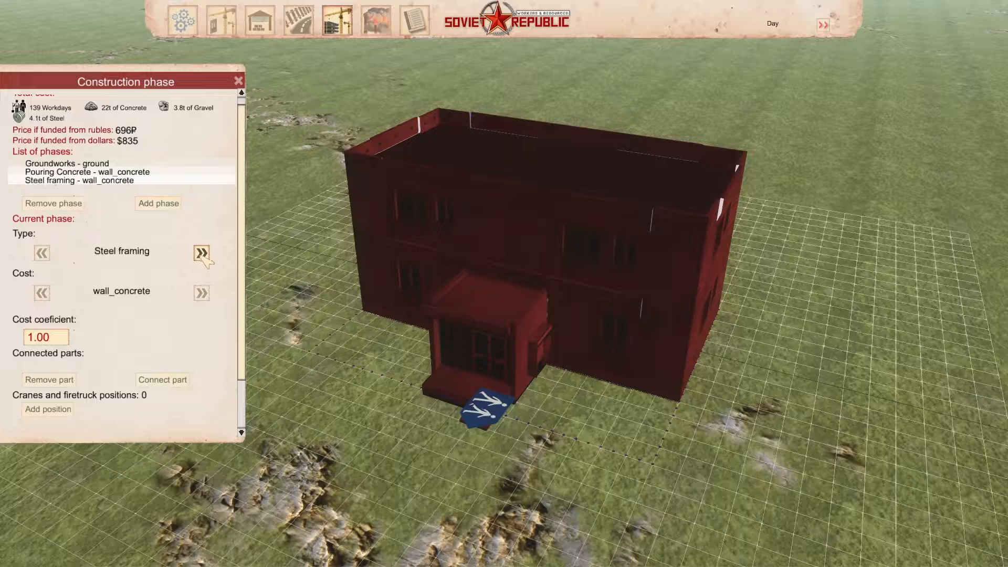
left_click(202, 253)
left_click(202, 253)
left_click(201, 253)
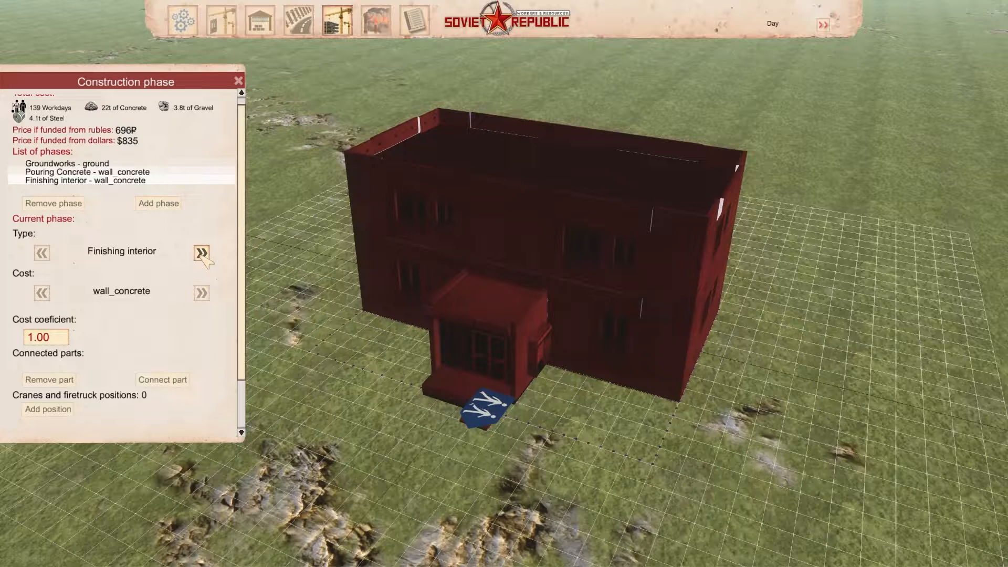
left_click(41, 254)
- Set the cost of the Constructing rooftop phase to roof_steel
left_click(202, 293)
left_click(202, 293)
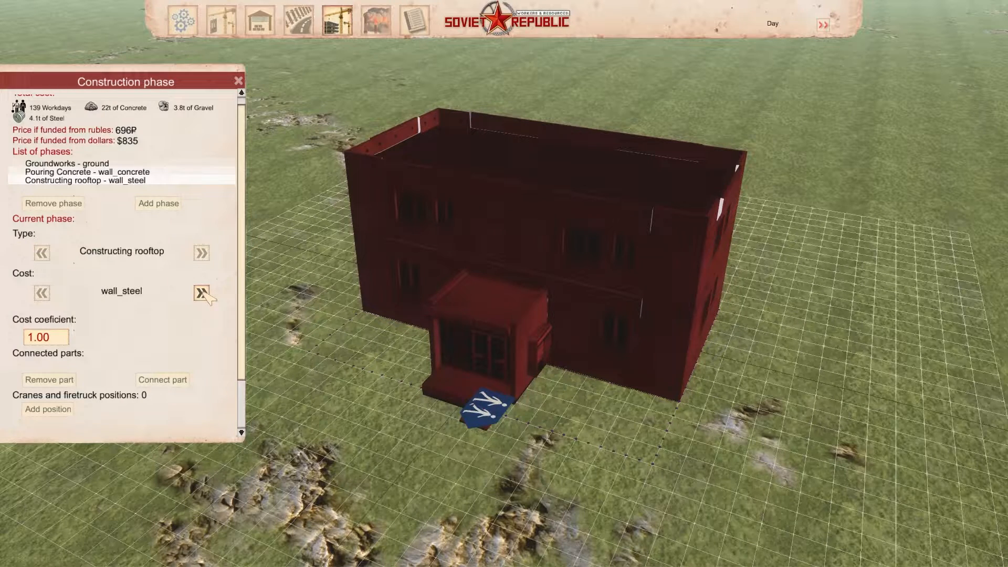
left_click(202, 293)
left_click(201, 293)
left_click(202, 293)
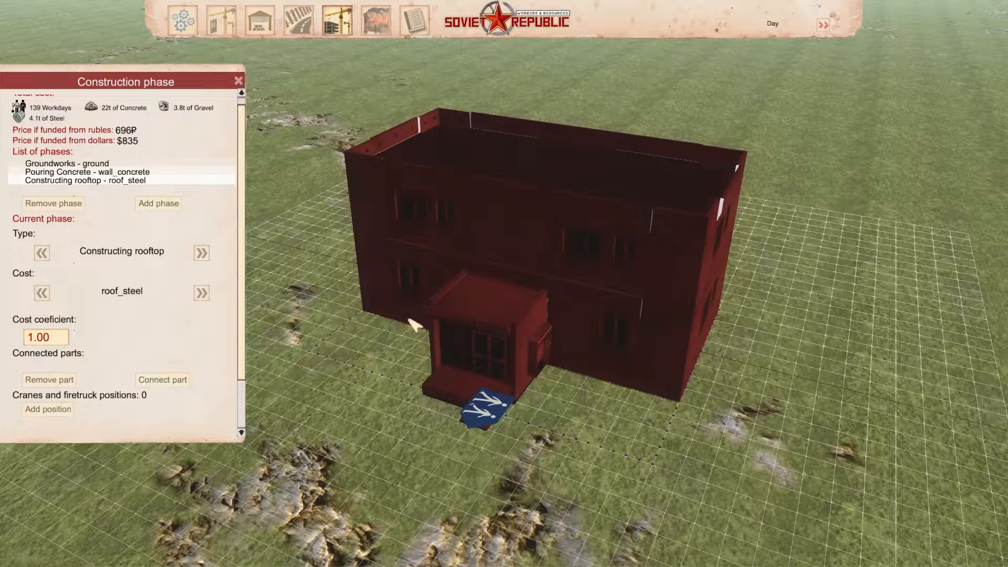
- Connect the main section to the Constructing rooftop phase and set its cost coefficient to 0.6
left_click(174, 383)
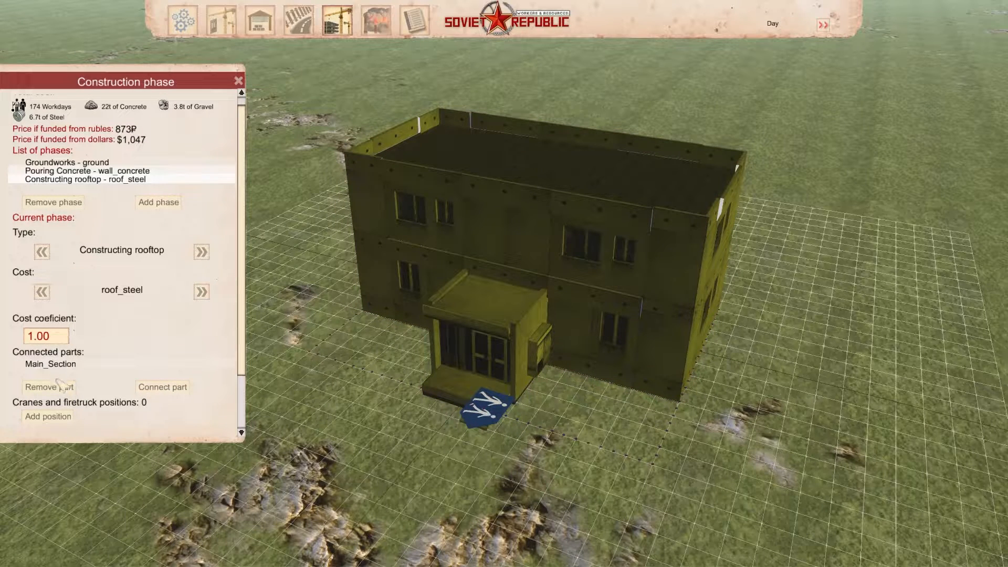
left_click(61, 386)
left_click(185, 380)
left_click(38, 336)
type("0.6")
key("Return")
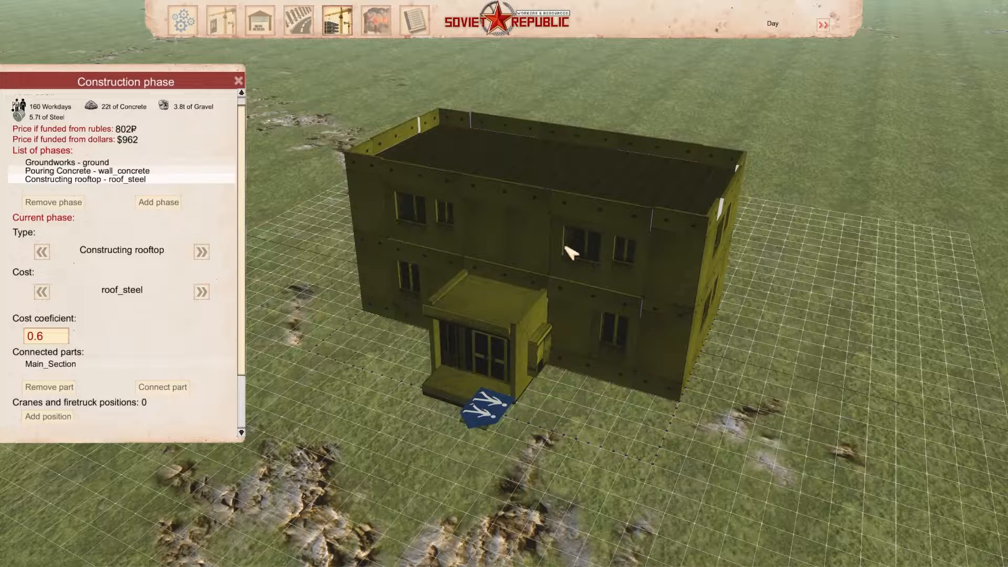
scroll(115, 246, "up", 1)
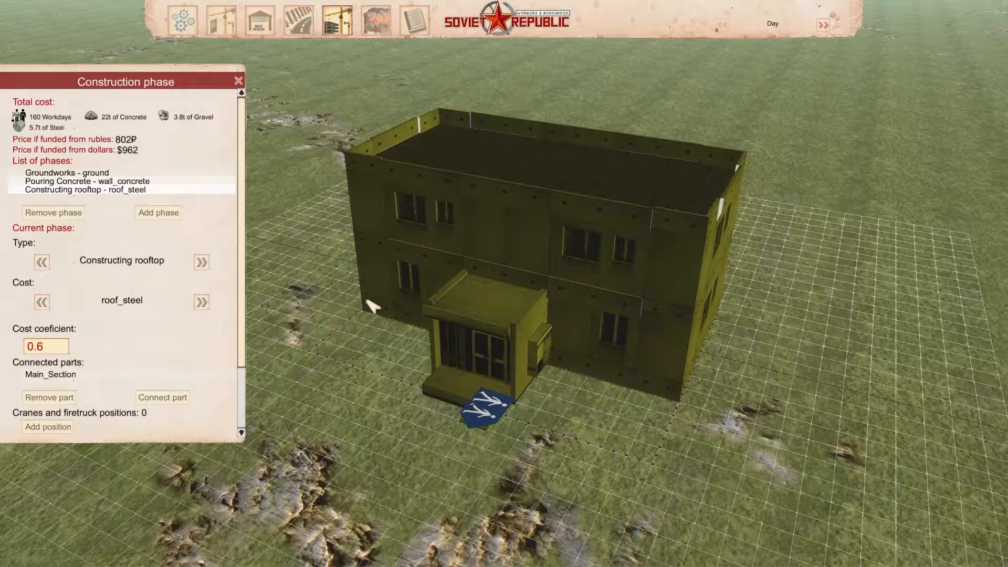
- Select the Pouring Concrete phase and add a crane and firetruck position to it
left_click(169, 182)
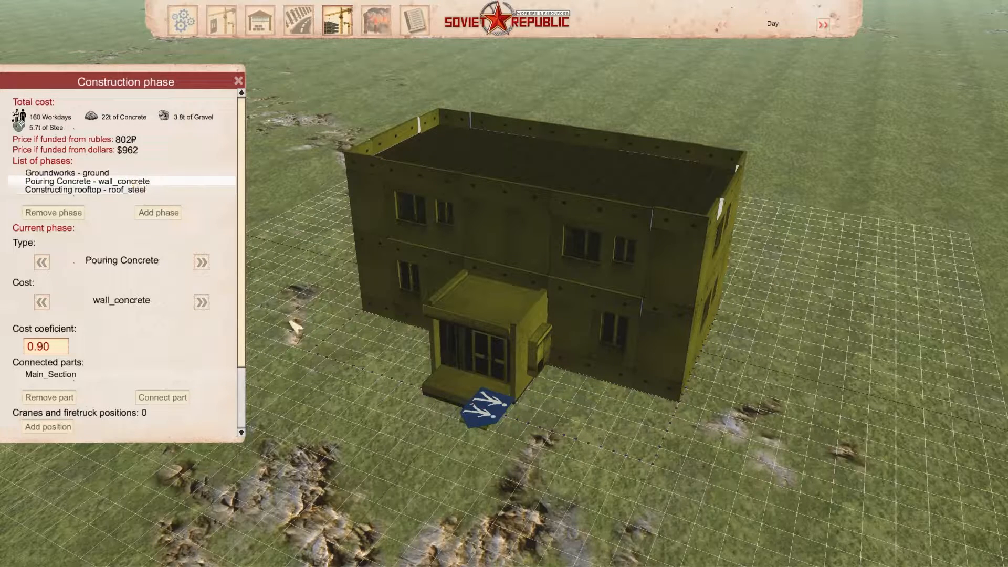
scroll(49, 428, "down", 2)
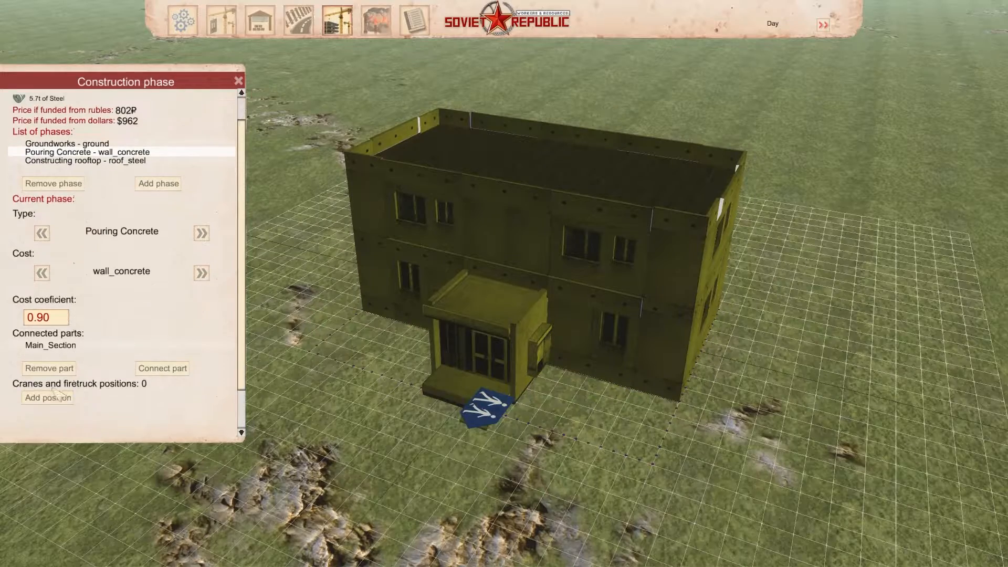
scroll(477, 360, "down", 2)
key("d")
middle_click_drag(490, 364, 565, 347)
key("a")
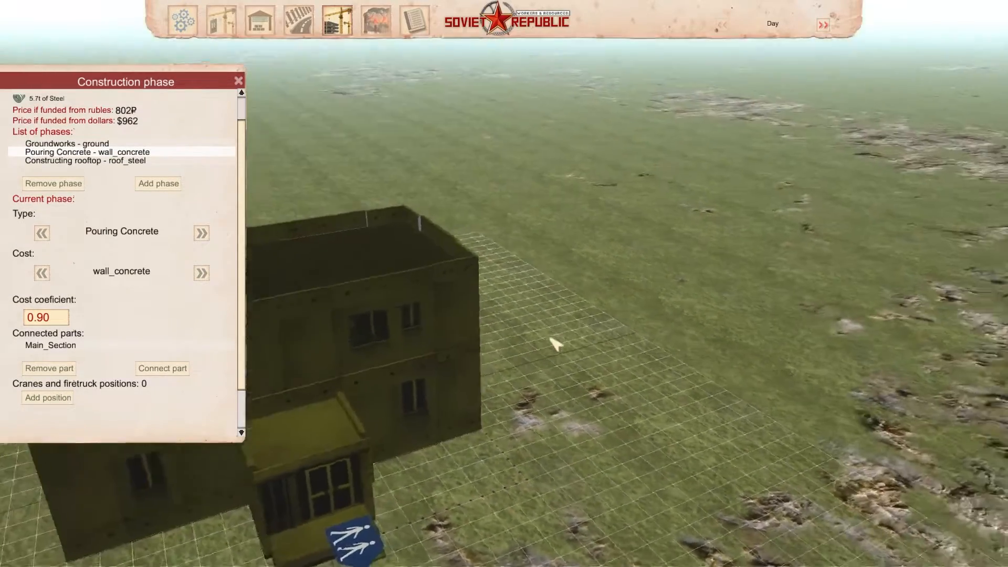
scroll(558, 342, "down", 2)
key("a")
scroll(561, 348, "up", 2)
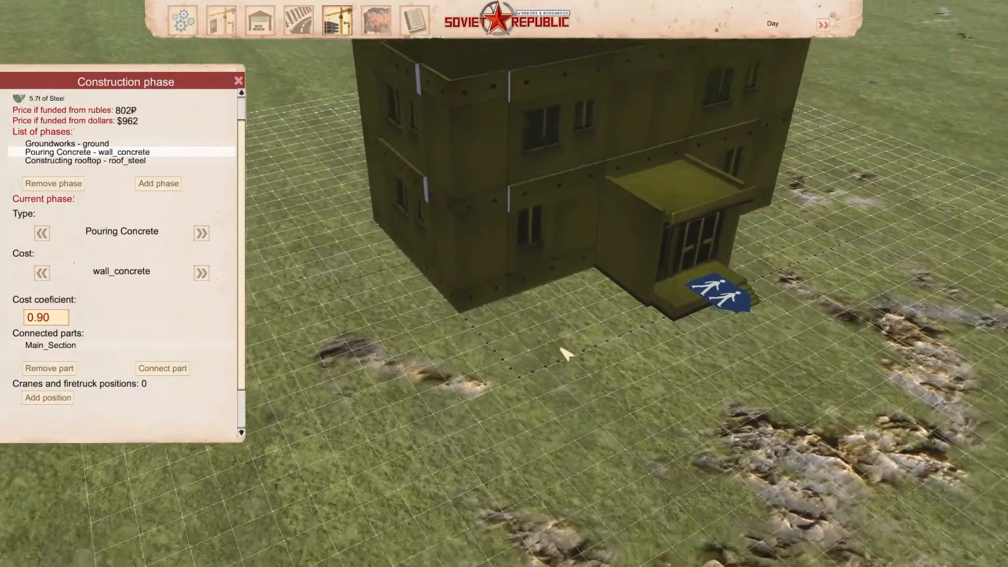
scroll(563, 348, "down", 2)
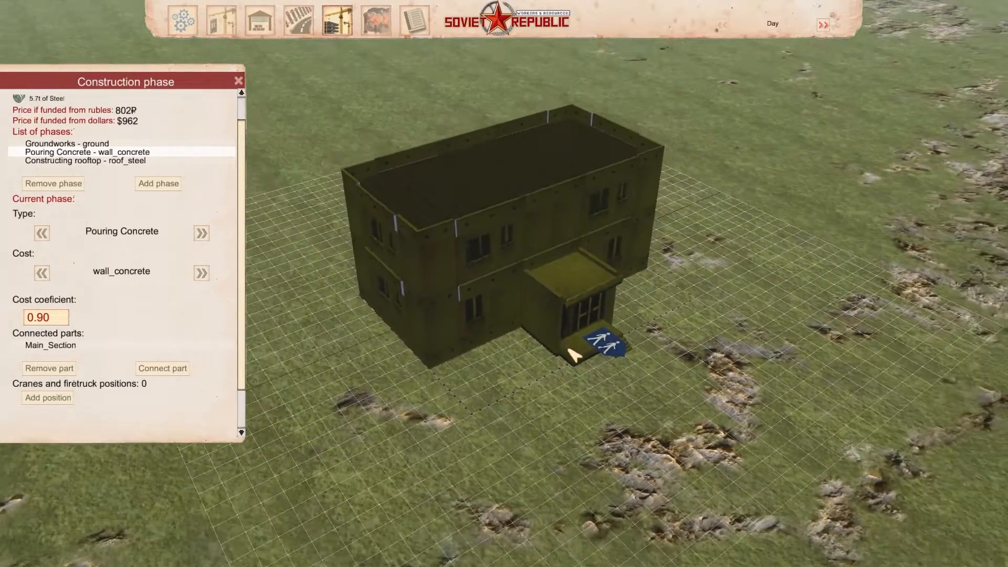
scroll(547, 353, "up", 3)
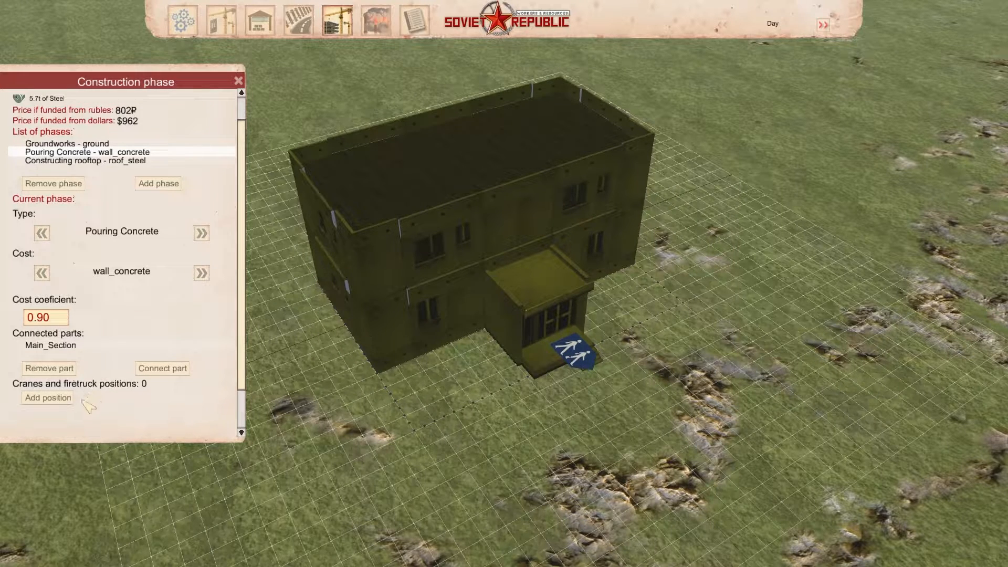
left_click(48, 398)
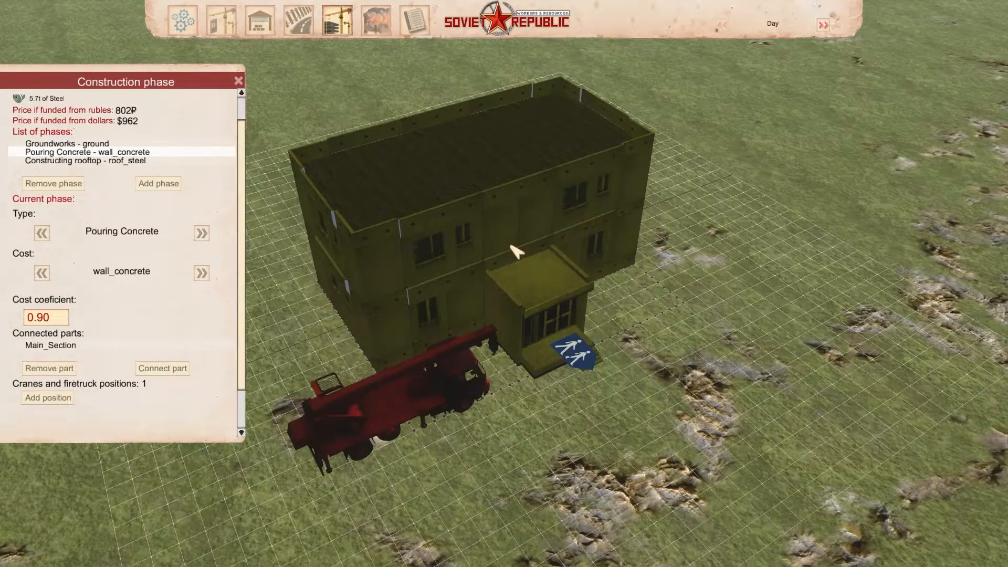
- Place the crane truck in front of the building, parallel to the facade and beside the entrance porch
scroll(517, 242, "up", 3)
middle_click_drag(519, 236, 498, 326)
scroll(525, 242, "down", 2)
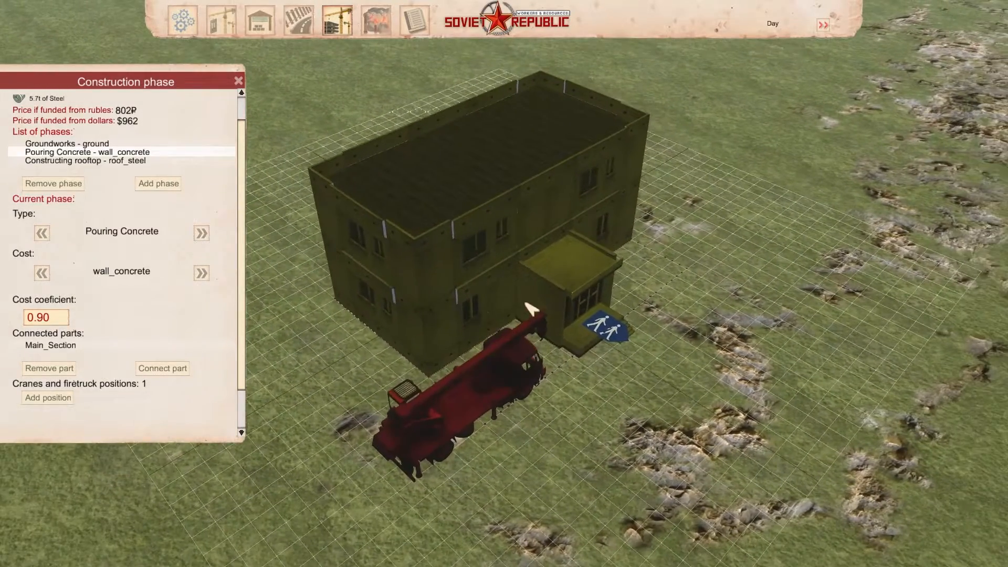
mouse_move(517, 353)
left_mouse_down()
mouse_move(510, 366)
mouse_move(501, 361)
left_mouse_up()
middle_click_drag(679, 372, 585, 380)
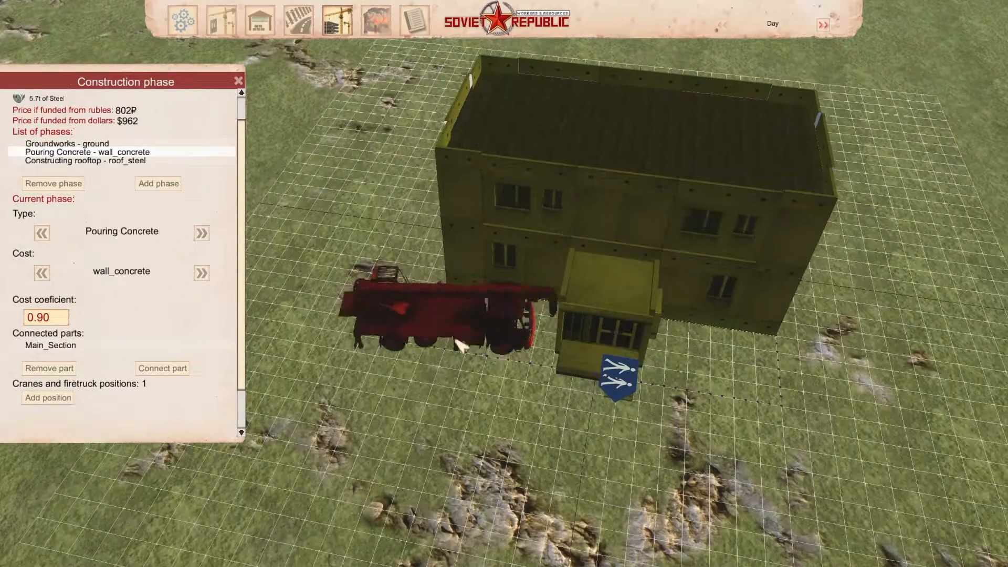
left_click_drag(462, 337, 469, 372)
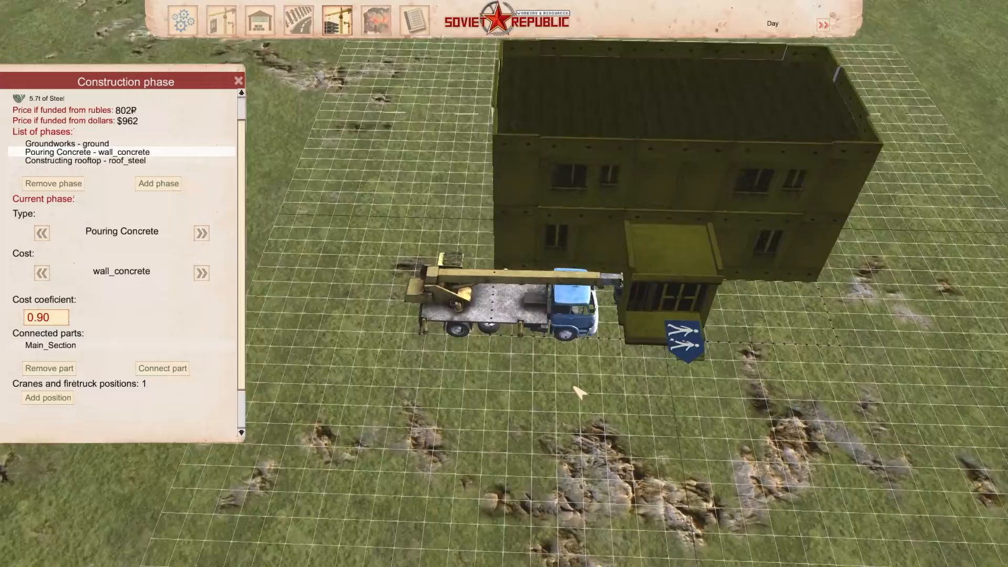
- Examine the placed crane and the building from several angles, and leave the construction phase settings
middle_click_drag(581, 393, 660, 383)
scroll(577, 397, "up", 2)
middle_click_drag(576, 397, 547, 430)
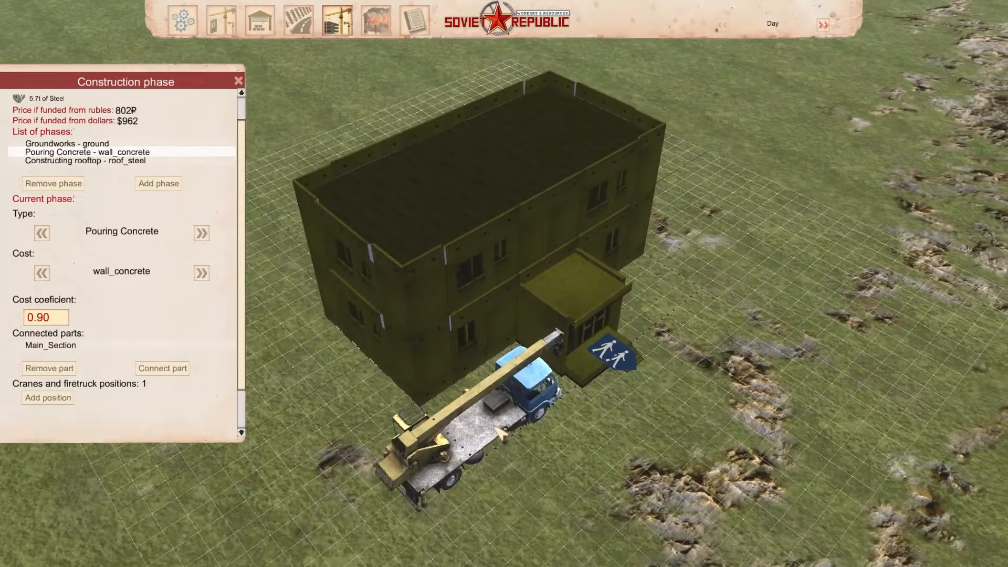
middle_click_drag(723, 360, 479, 313)
key("d")
scroll(592, 321, "up", 1)
scroll(570, 370, "up", 3)
scroll(563, 360, "down", 4)
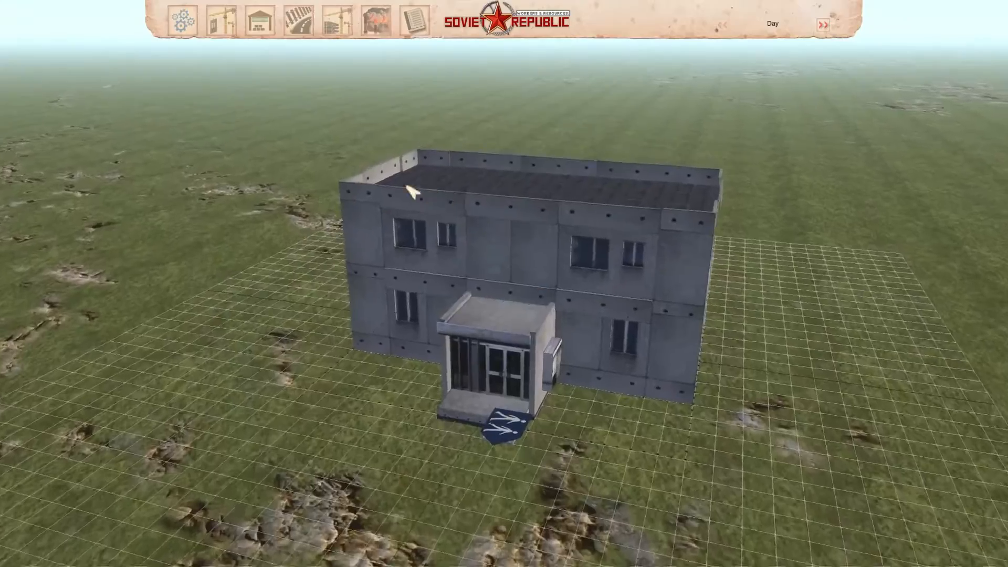
- Save the building under the name My building and export it to the game
middle_click_drag(406, 184, 341, 299)
left_click(182, 21)
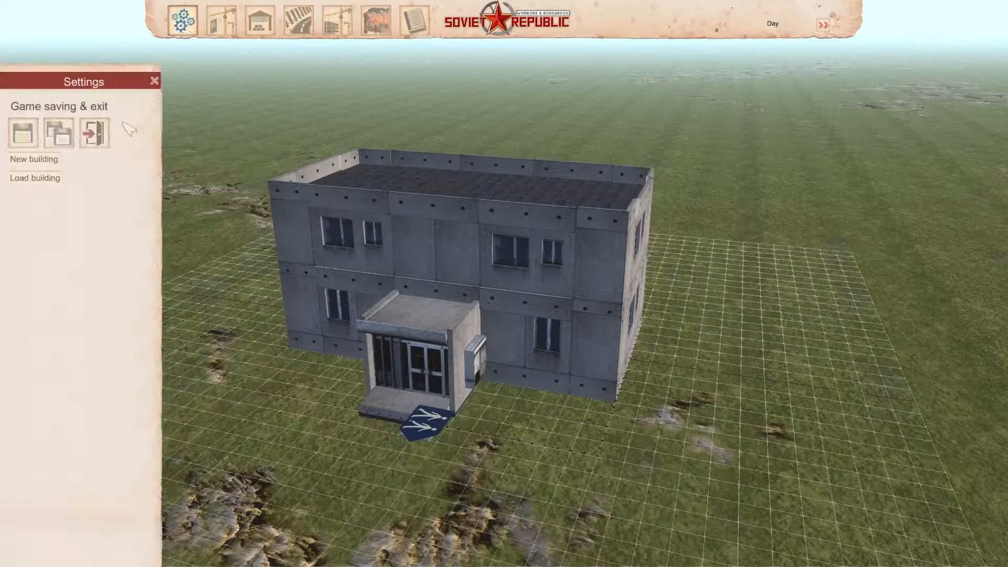
left_click(30, 136)
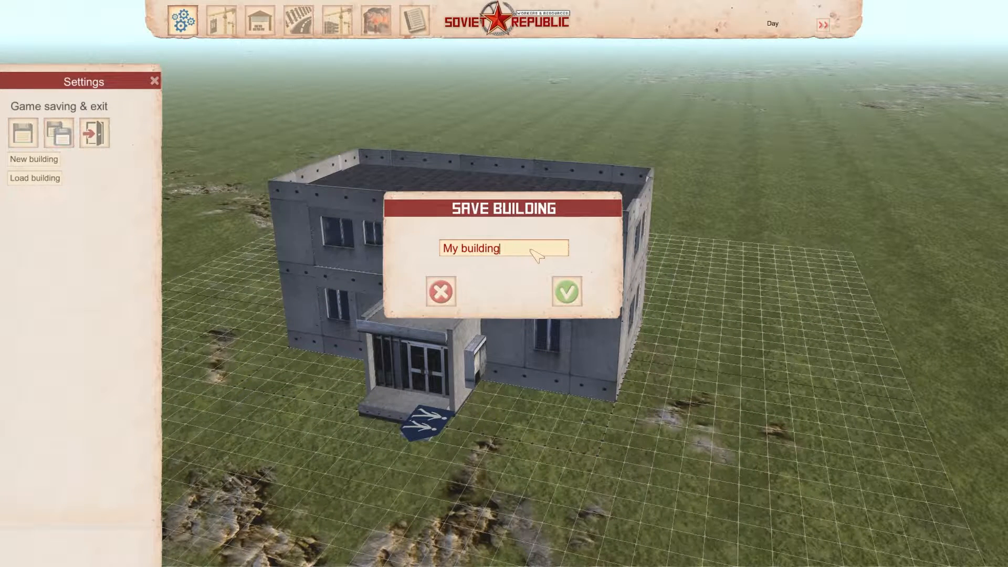
left_click(564, 293)
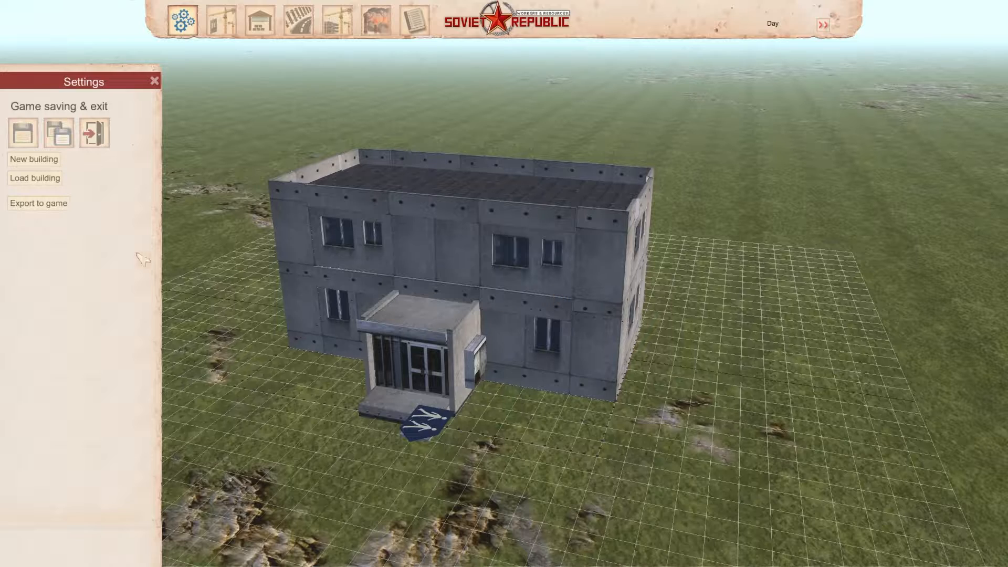
left_click(68, 213)
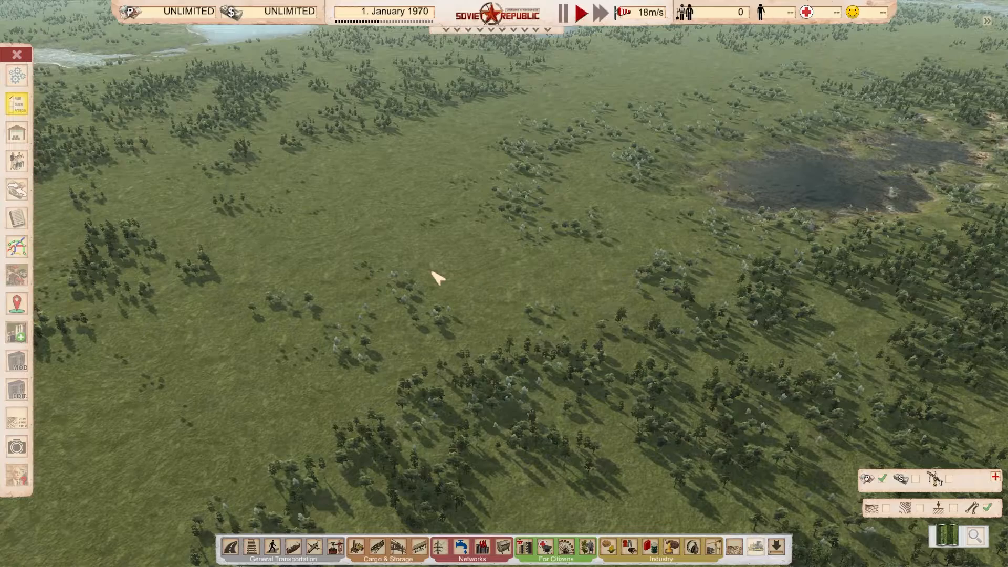
- Switch to a map in the game and choose My building from the editor buildings for placement
scroll(438, 278, "up", 2)
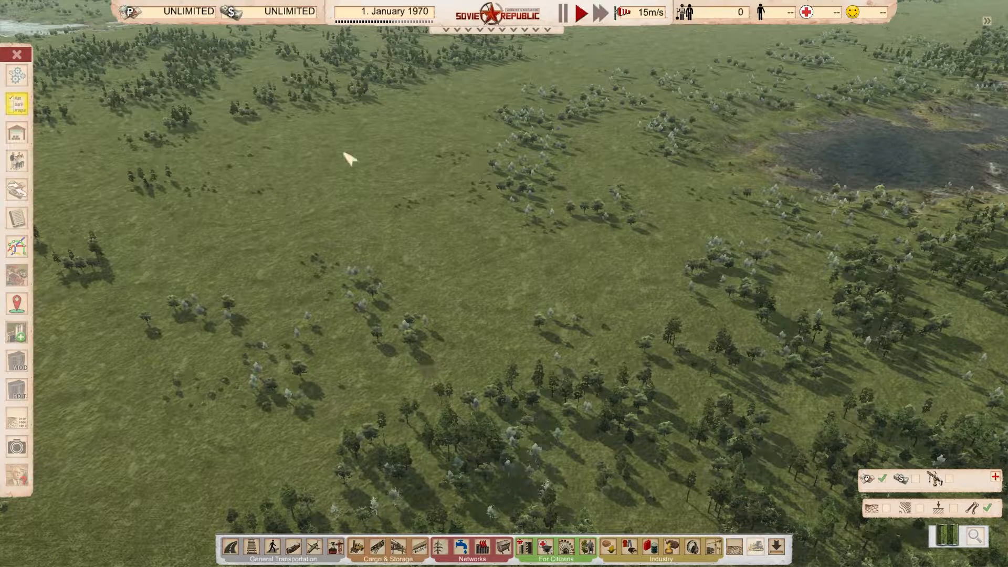
left_click(17, 392)
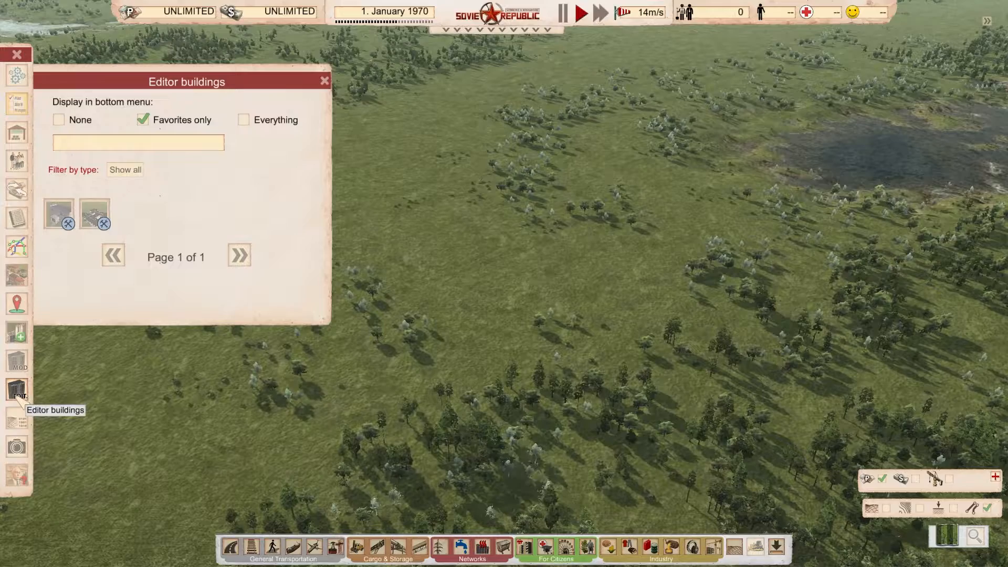
left_click(60, 224)
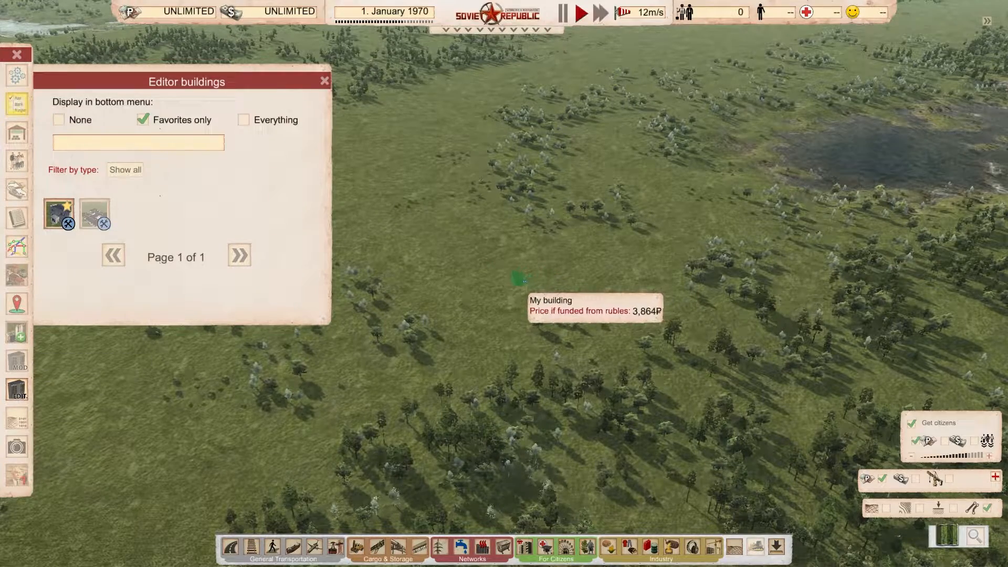
- Rotate My building and place four copies side by side in a row on the open grass, with their entrances facing the same way
scroll(521, 283, "up", 3)
scroll(521, 284, "up", 5)
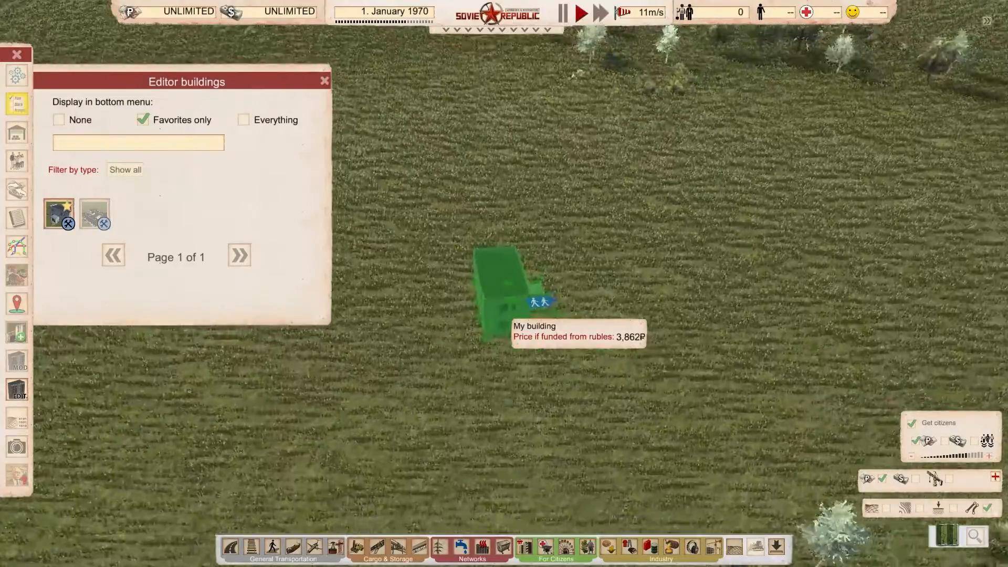
scroll(500, 303, "down", 1)
right_click_drag(475, 260, 478, 260)
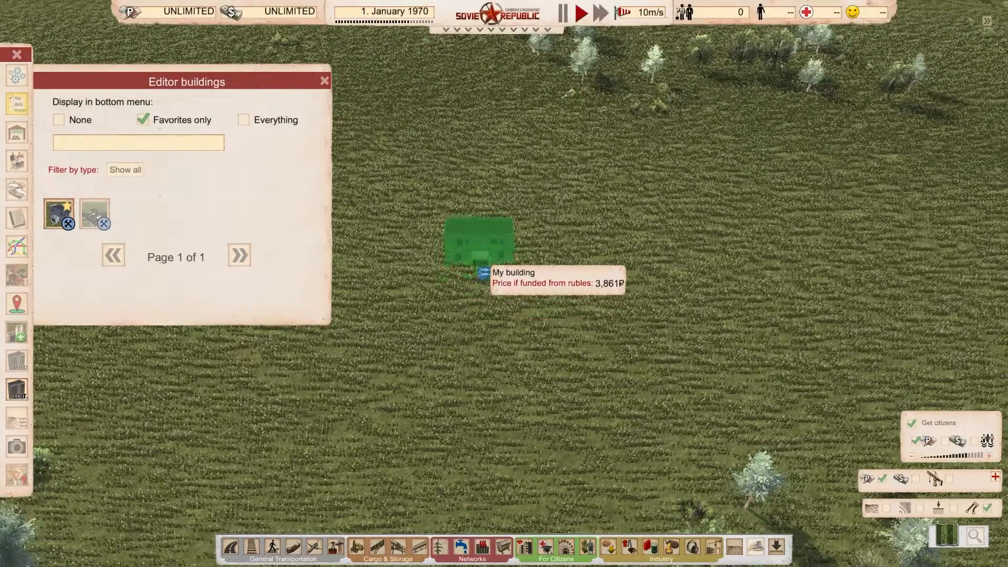
left_click(482, 269)
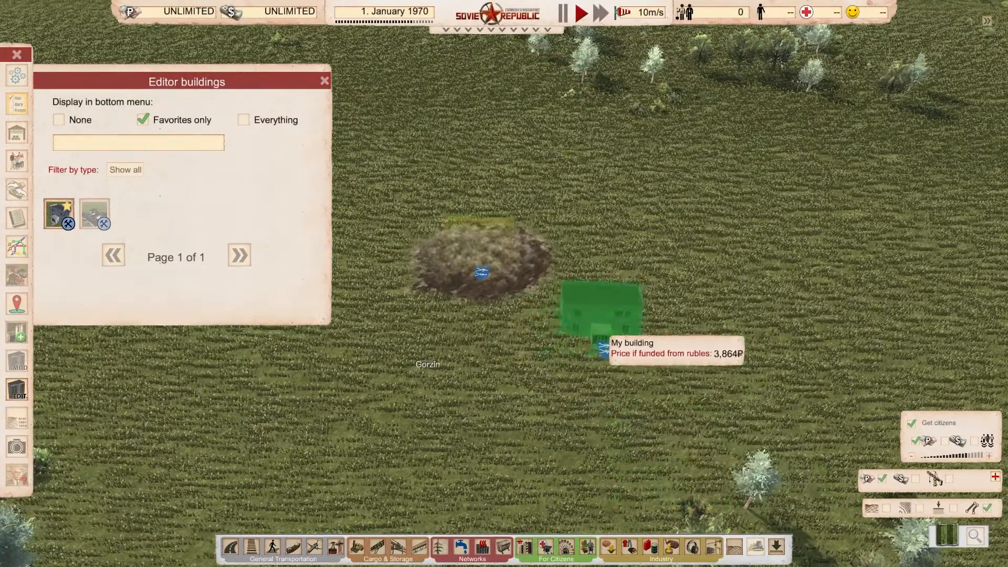
left_click(568, 277)
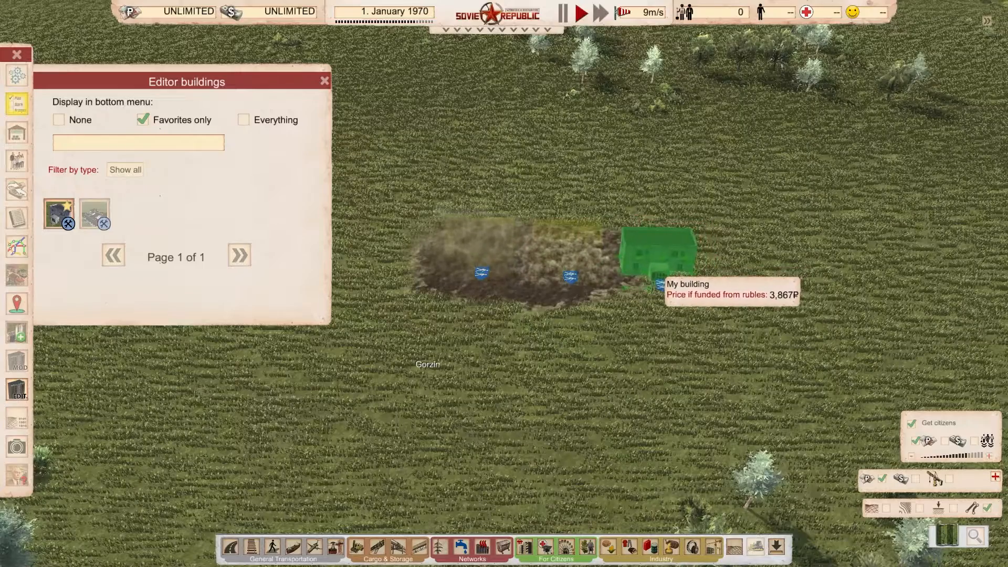
left_click(662, 282)
left_click(389, 263)
right_click(588, 350)
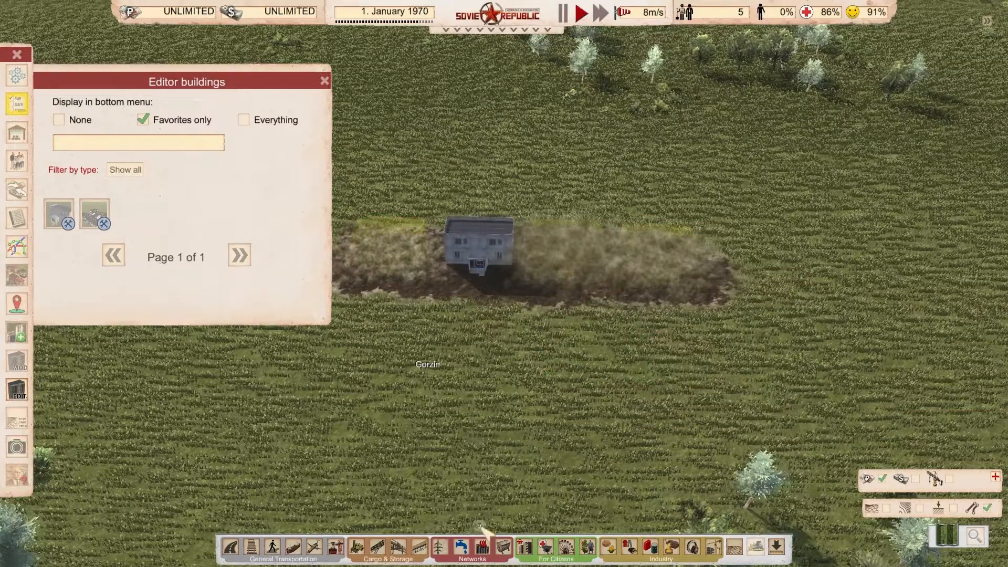
- Build a long straight asphalt footpath with lamps in front of the row of four buildings
key("w")
left_click(273, 548)
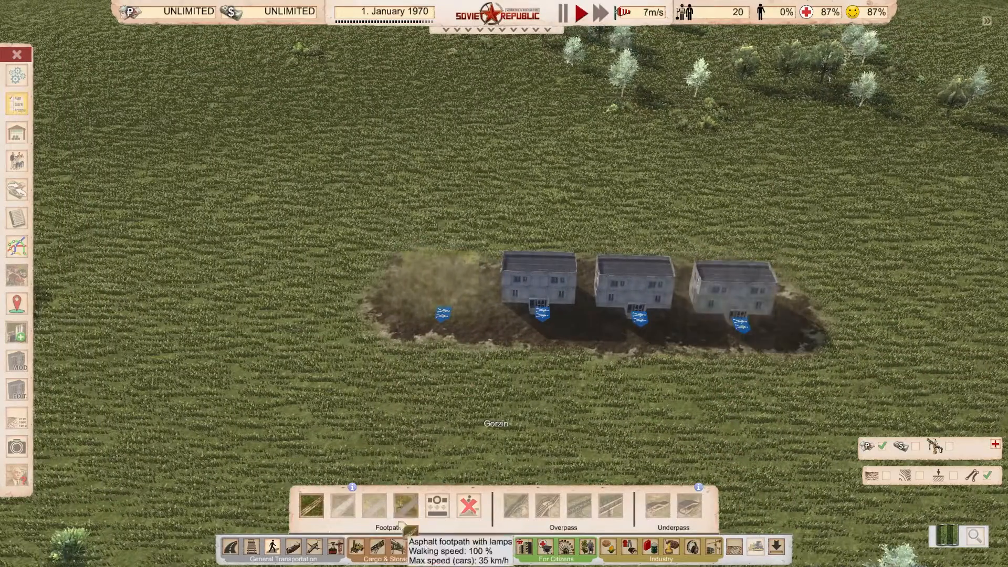
left_click(329, 364)
left_click(851, 374)
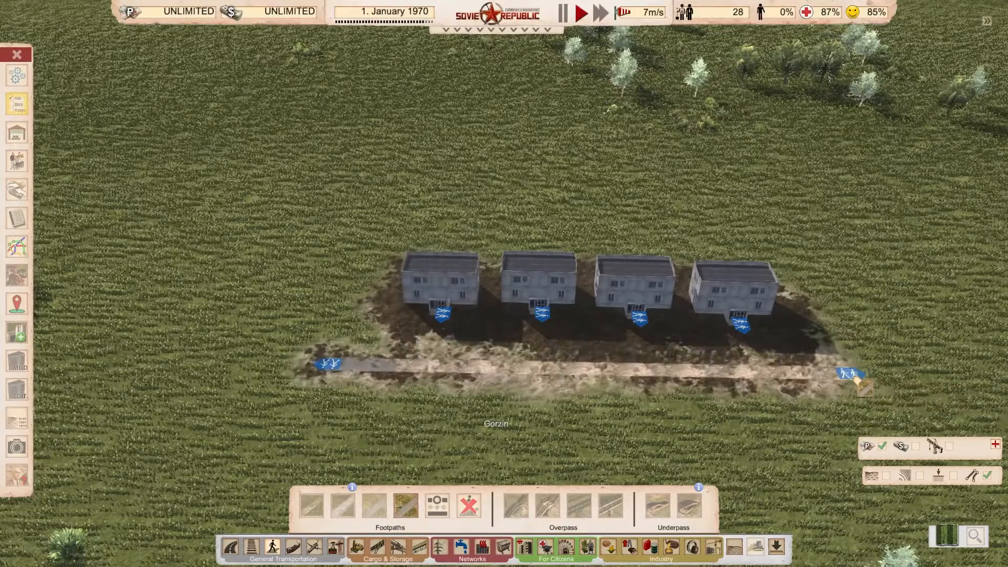
- Connect the entrances of all four buildings to the long footpath with short asphalt footpaths
left_click(443, 320)
left_click(439, 364)
left_click(542, 315)
left_click(543, 368)
left_click(640, 318)
left_click(652, 371)
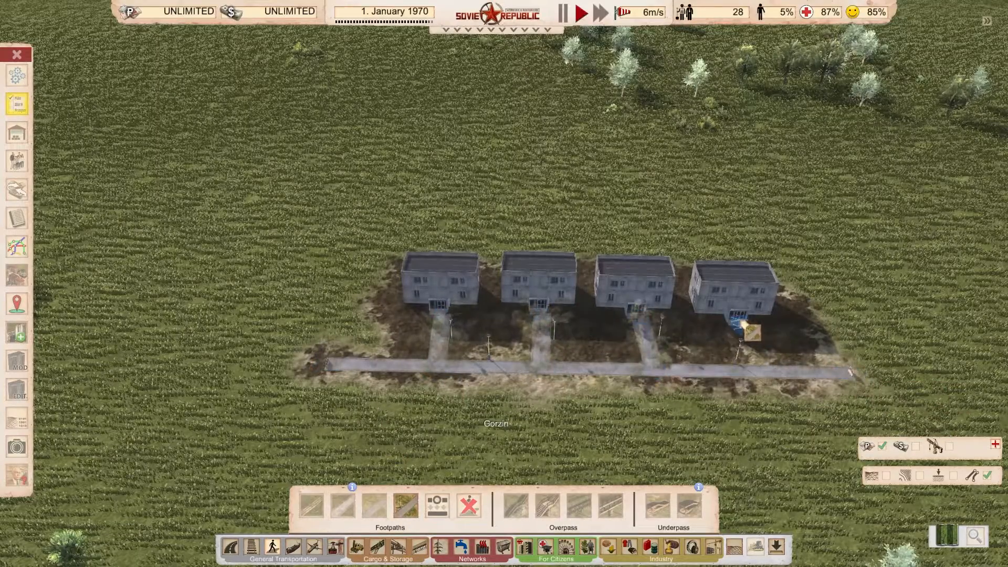
left_click(741, 325)
left_click(748, 371)
key("d")
right_click(604, 425)
scroll(492, 393, "up", 3)
scroll(491, 393, "down", 3)
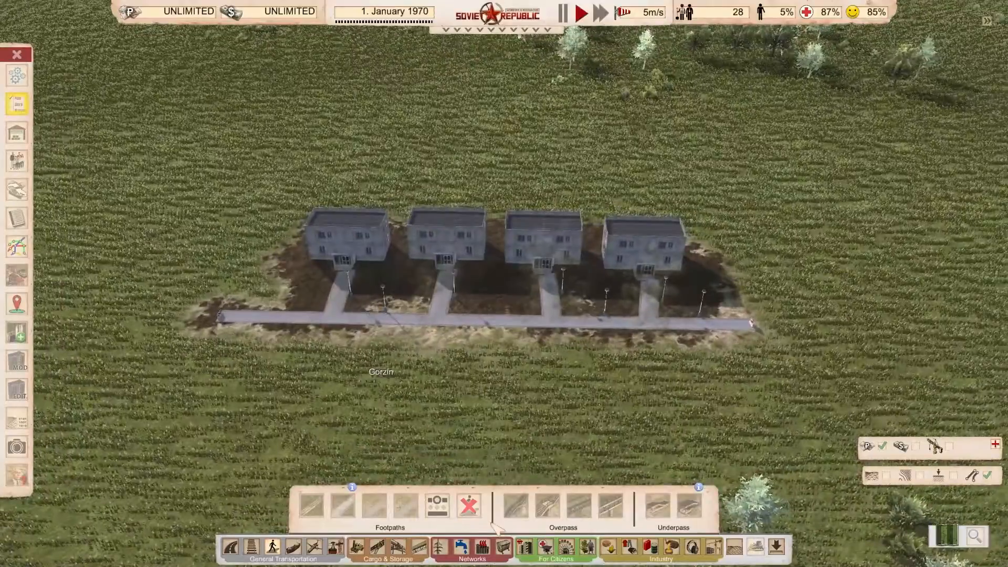
- Place a Small clinic on the opposite side of the footpath, joined to it near the leftmost apartment building
key("s")
key("a")
key("d")
left_click(544, 547)
key("a")
mouse_move(238, 509)
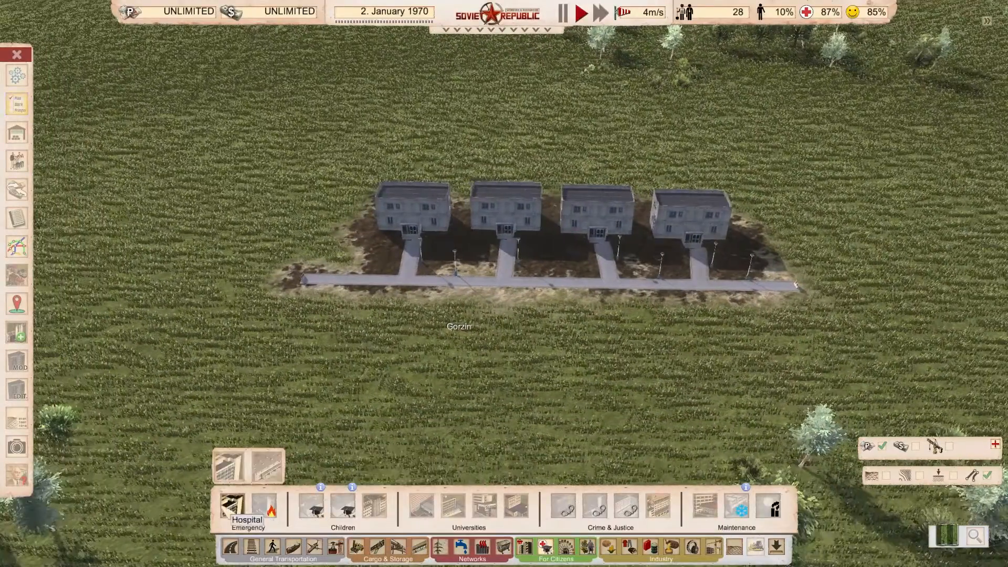
left_click(231, 466)
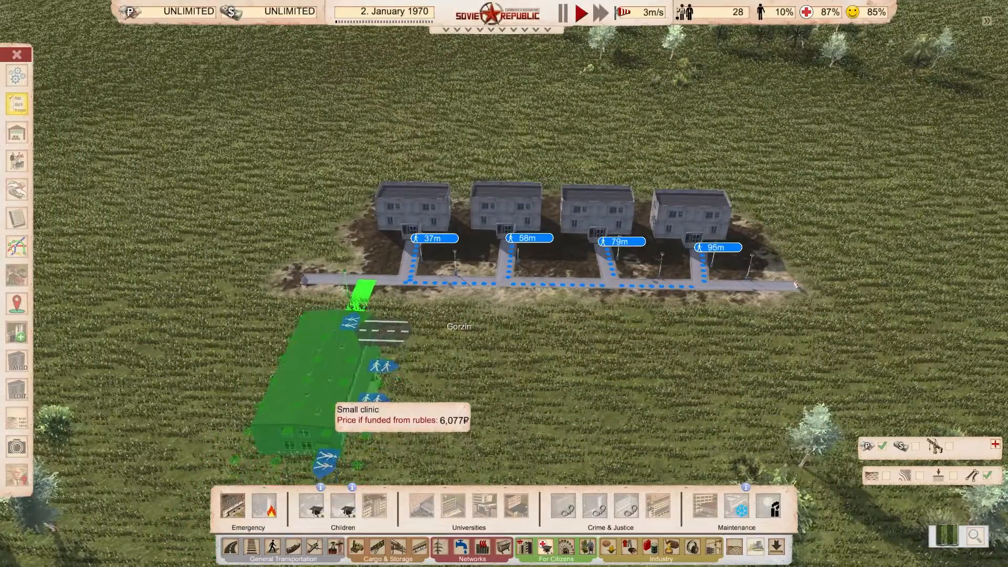
left_click(335, 394)
right_click(585, 400)
- Place a food and shopping building beside the clinic, connected to the footpath
key("d")
key("s")
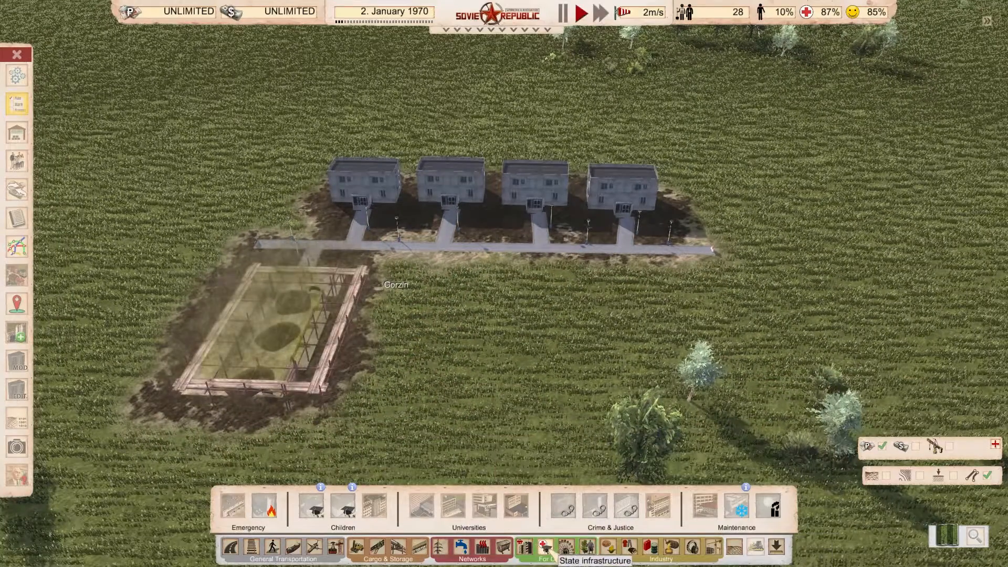
left_click(525, 548)
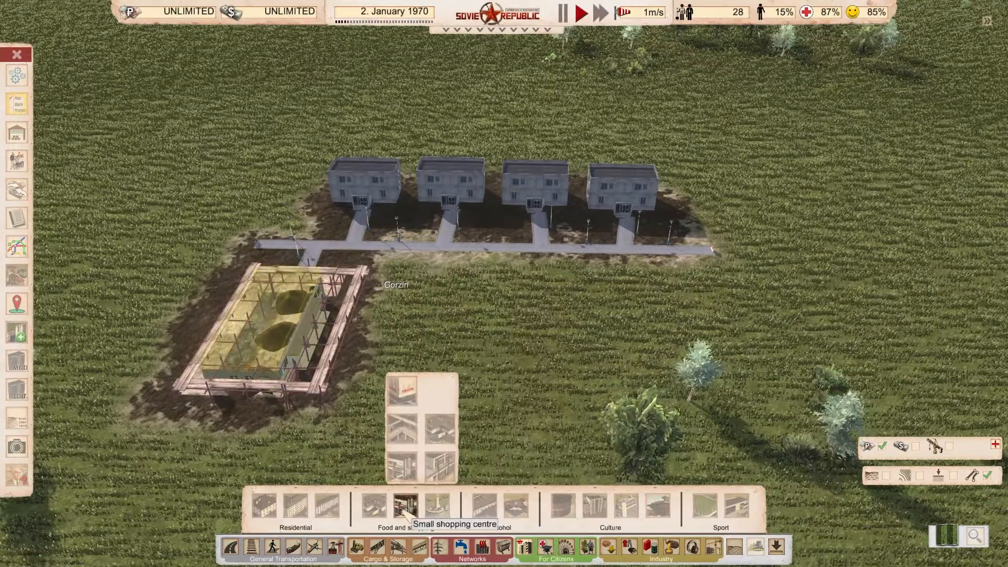
mouse_move(377, 491)
left_click(373, 472)
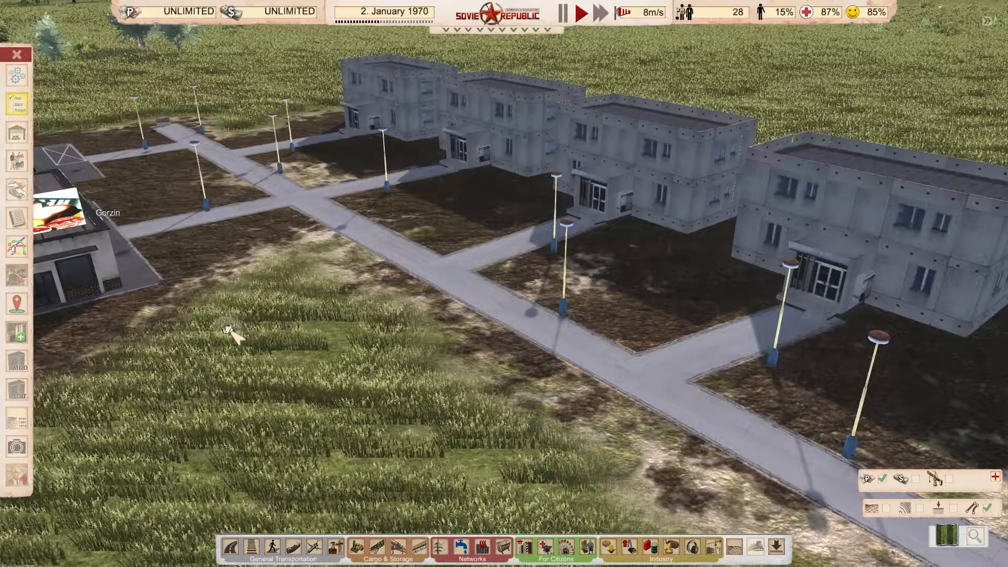
scroll(378, 265, "up", 5)
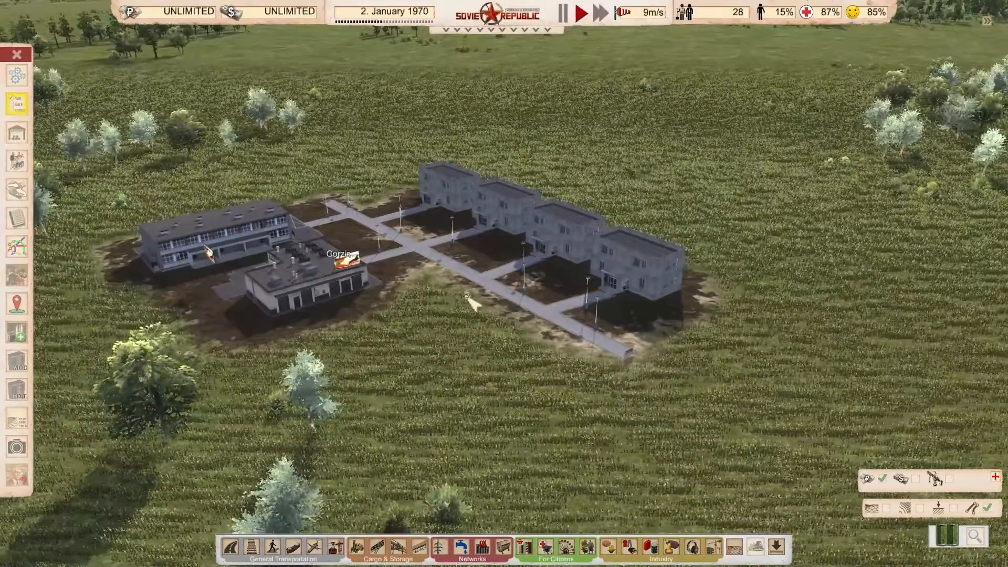
scroll(528, 294, "down", 2)
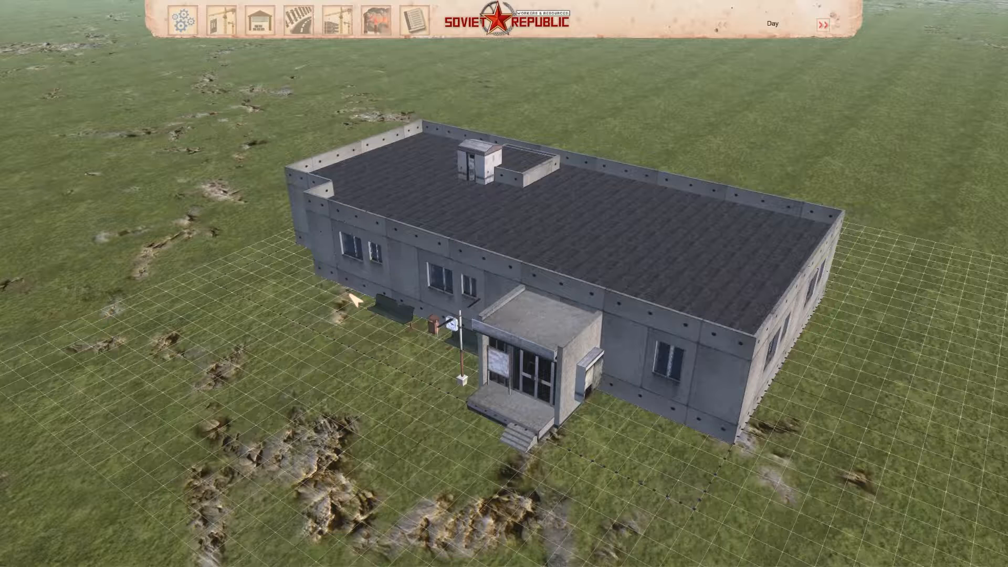
- Open the new building's settings and look through the neighbouring building types, ending on School
left_click(261, 22)
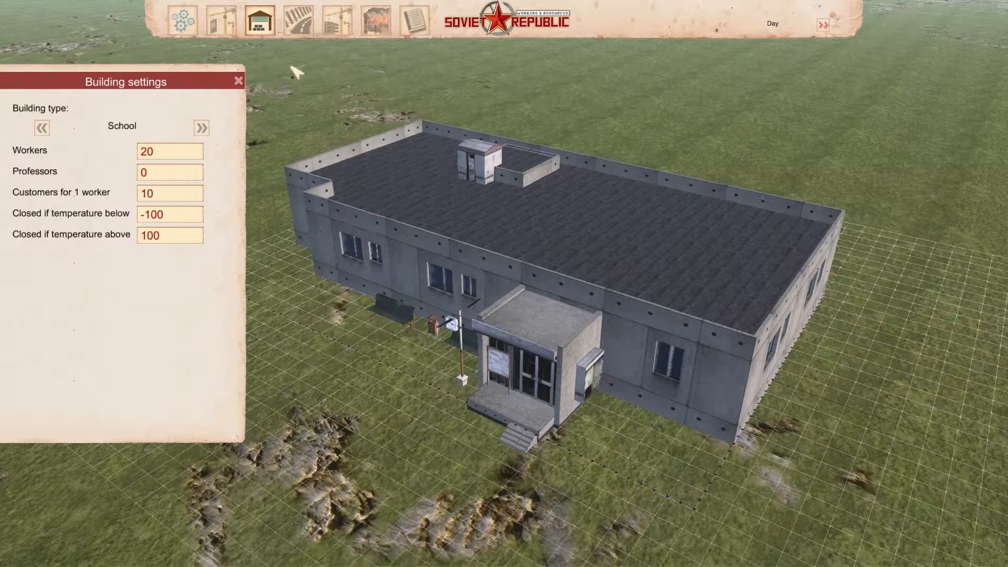
left_click(41, 128)
left_click(41, 127)
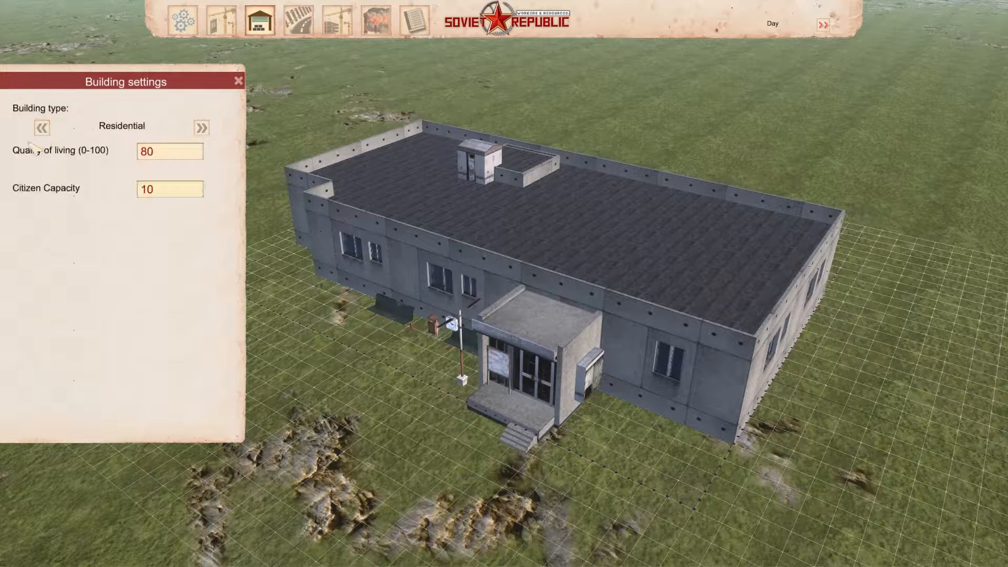
left_click(42, 128)
left_click(202, 128)
left_click(201, 128)
left_click(201, 127)
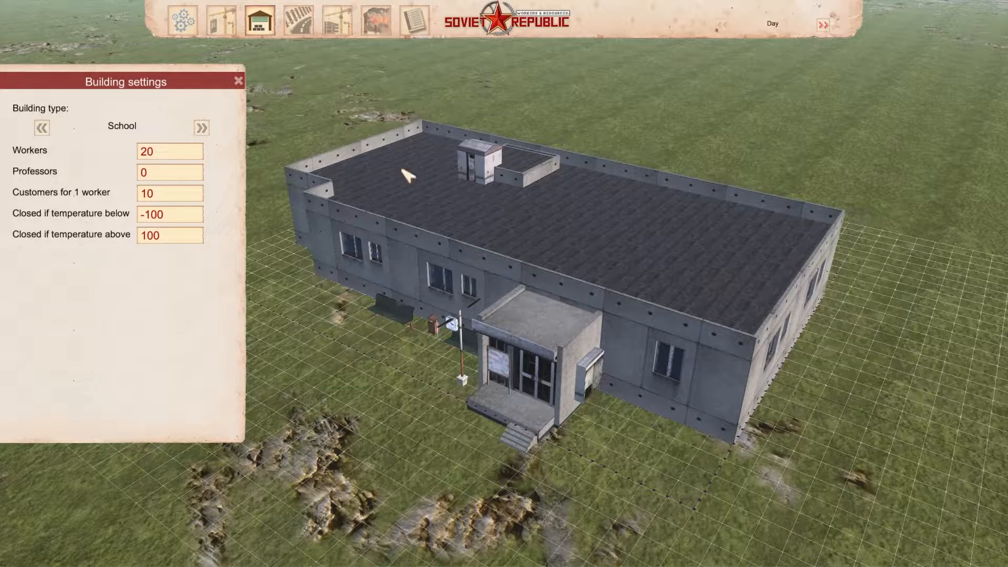
- Examine the school model from several sides and from directly above to judge its size and layout
middle_click_drag(473, 204, 501, 199)
scroll(479, 191, "up", 2)
scroll(542, 241, "down", 3)
scroll(501, 200, "up", 3)
middle_click_drag(455, 228, 389, 275)
scroll(389, 275, "down", 4)
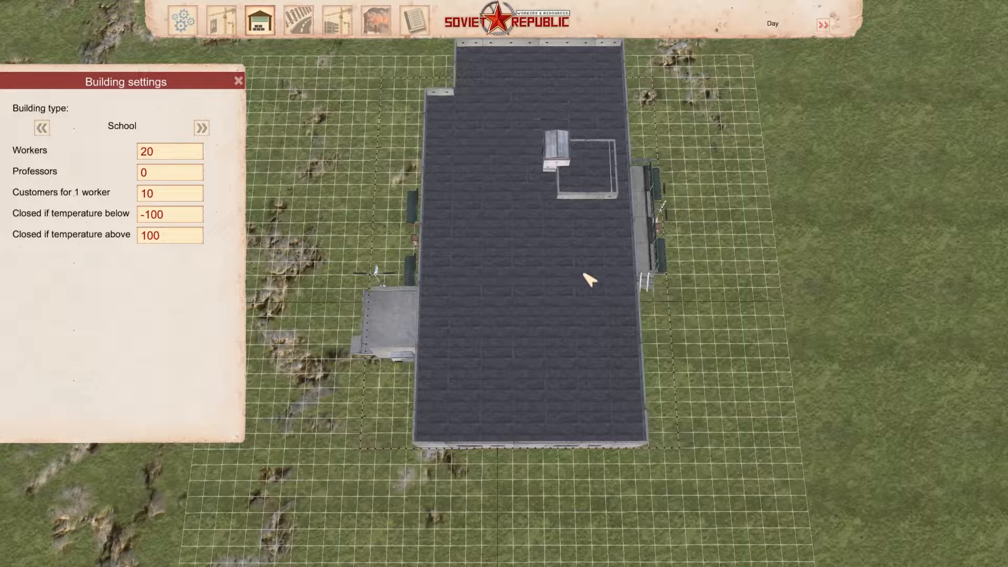
right_click_drag(632, 199, 462, 192)
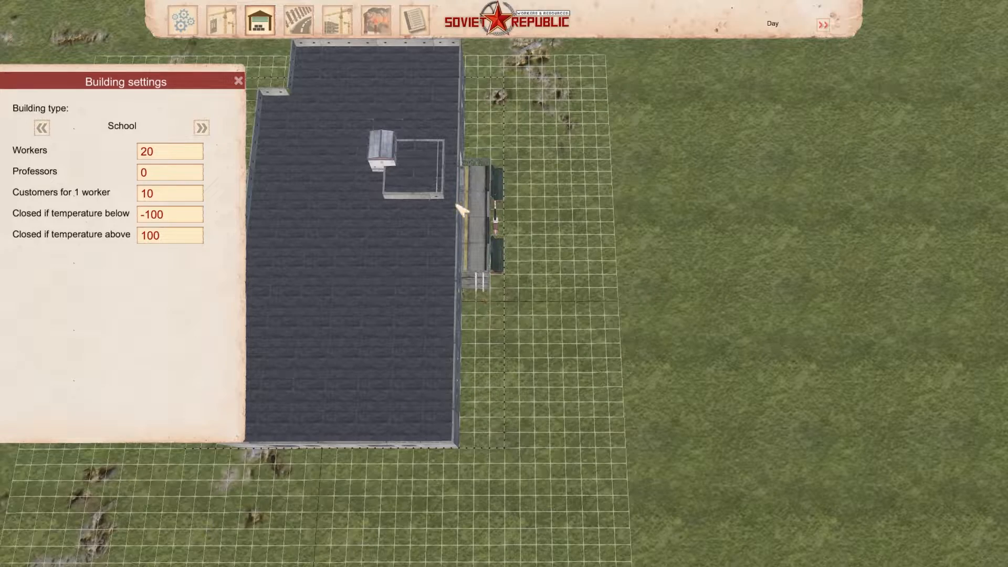
key("a")
key("a")
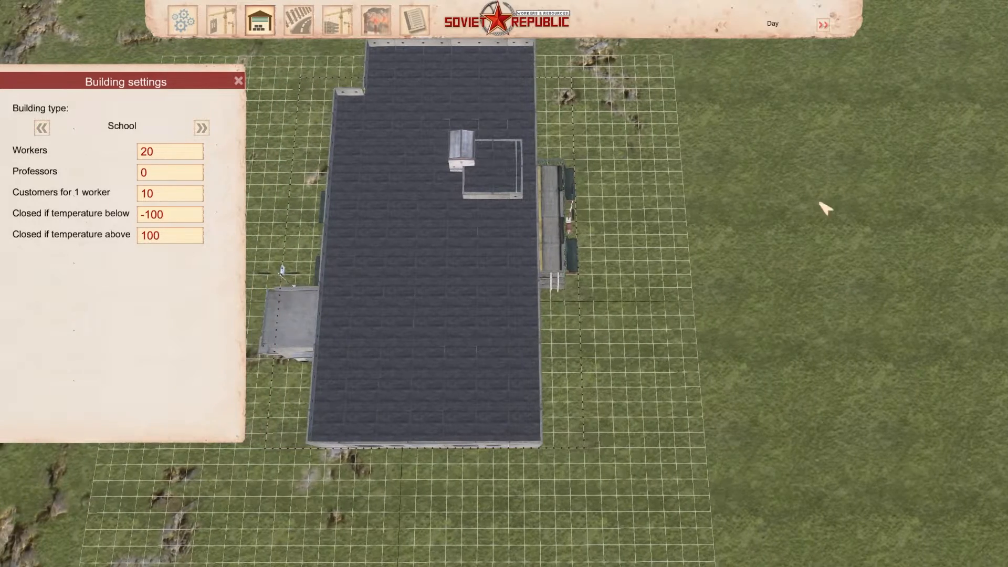
key("a")
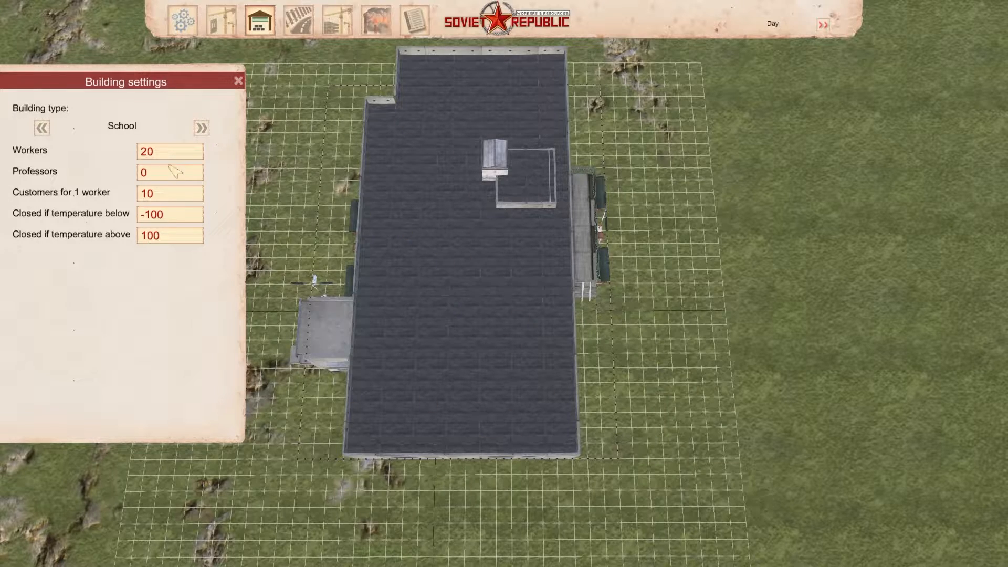
- Set the school to 10 workers, 5 professors and 6 customers for 1 worker
left_click_drag(157, 171, 136, 173)
left_click_drag(153, 179, 135, 176)
type("4")
left_click_drag(160, 154, 140, 152)
type("1")
left_click_drag(175, 156, 140, 152)
left_click_drag(158, 152, 134, 153)
left_click_drag(158, 154, 119, 161)
left_click_drag(163, 168, 91, 226)
left_click(165, 194)
- Add pedestrian connections at the school's front and rear entrances
middle_click_drag(478, 251, 645, 210)
key("a")
scroll(646, 210, "down", 2)
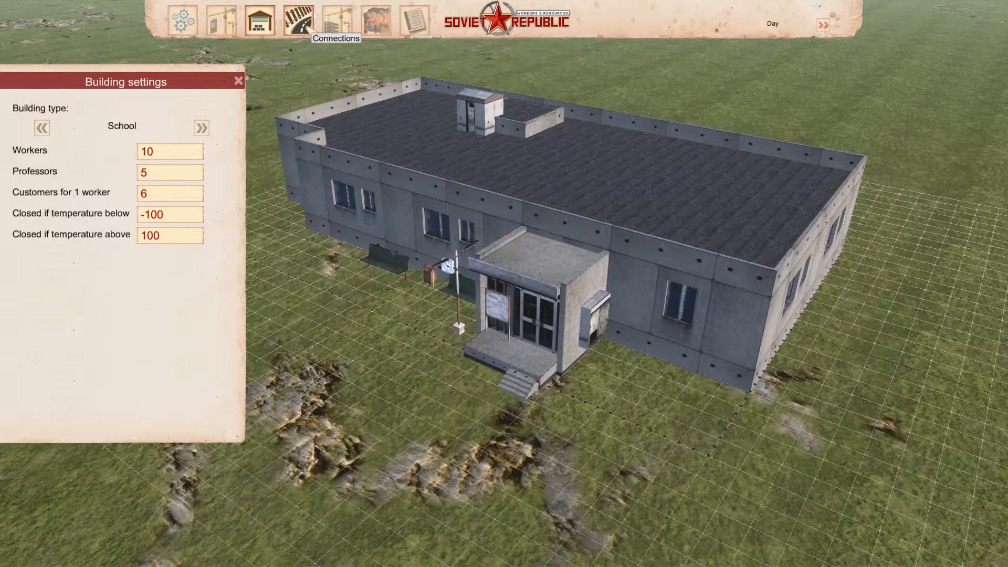
left_click(298, 21)
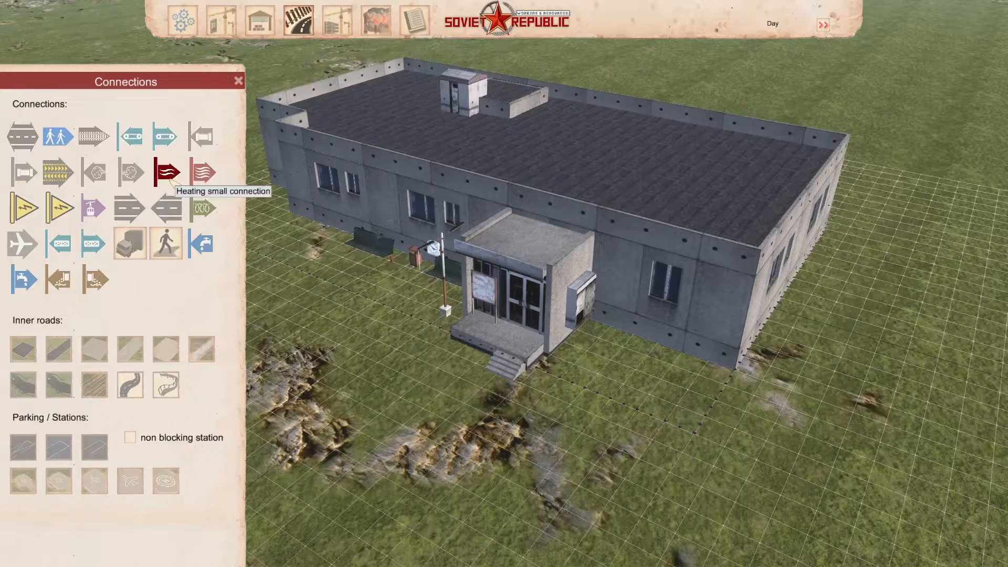
left_click(58, 137)
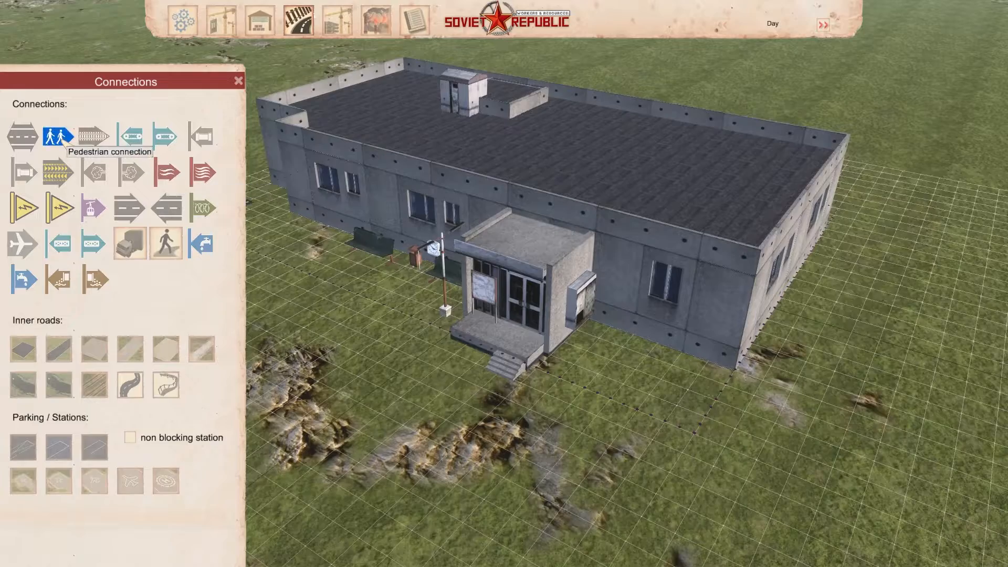
left_click(491, 387)
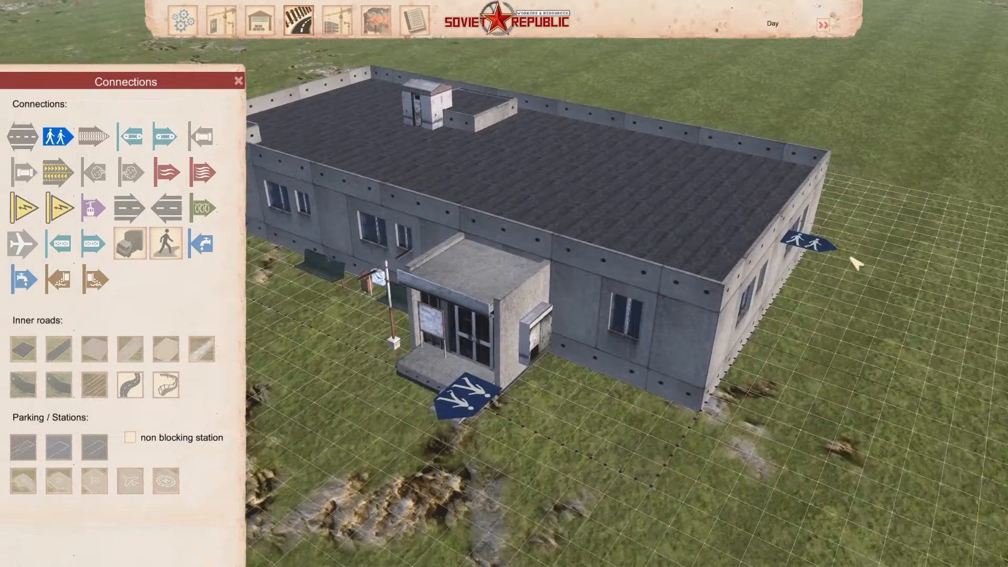
middle_click_drag(856, 263, 660, 285)
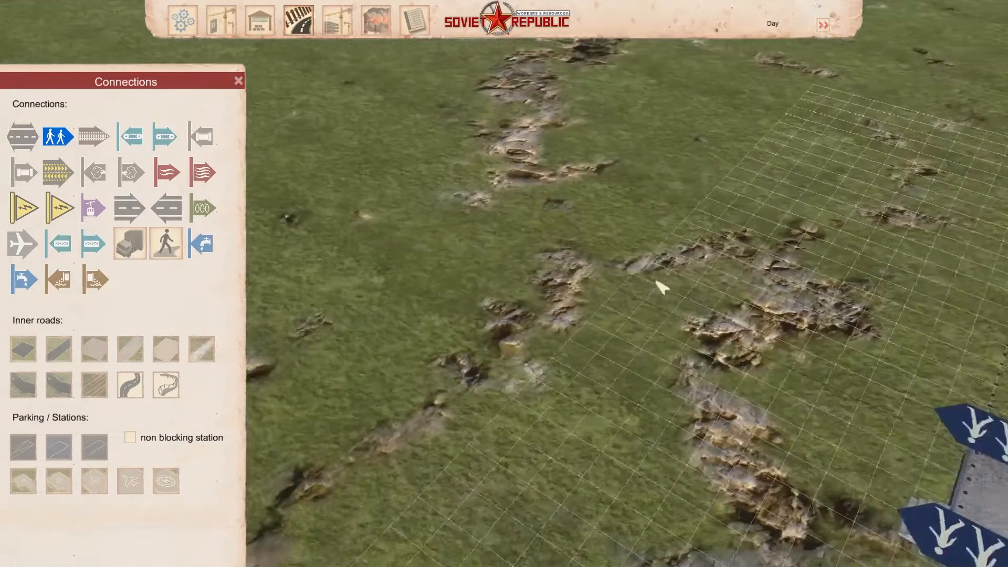
key("d")
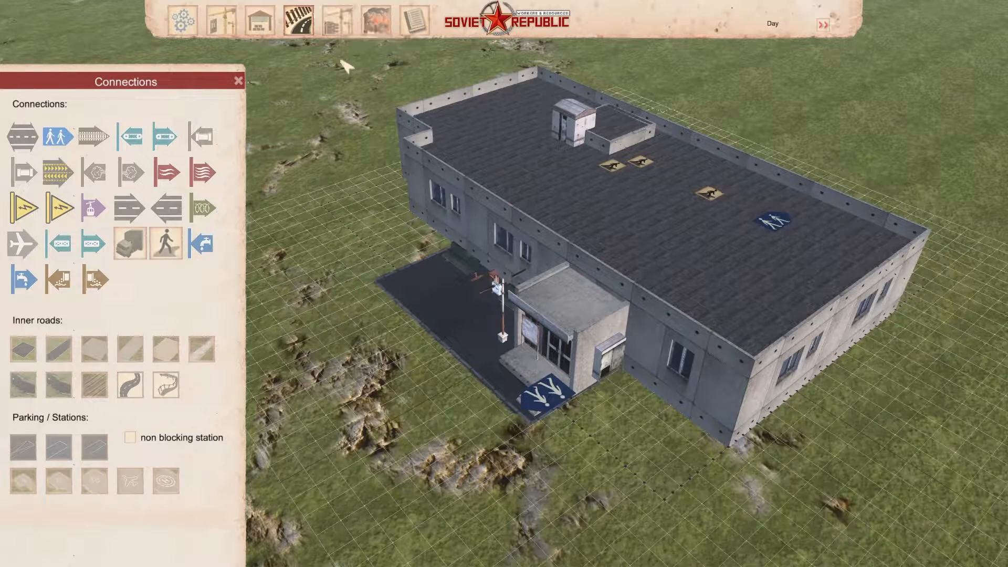
- Open the school's construction phases and check the settings of the Constructing rooftop phase
left_click(339, 23)
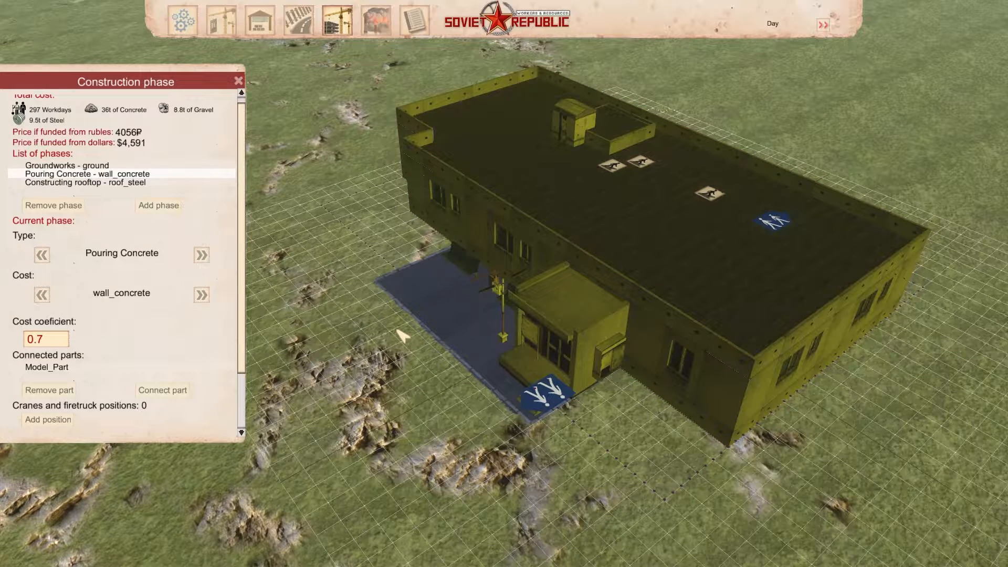
left_click(137, 183)
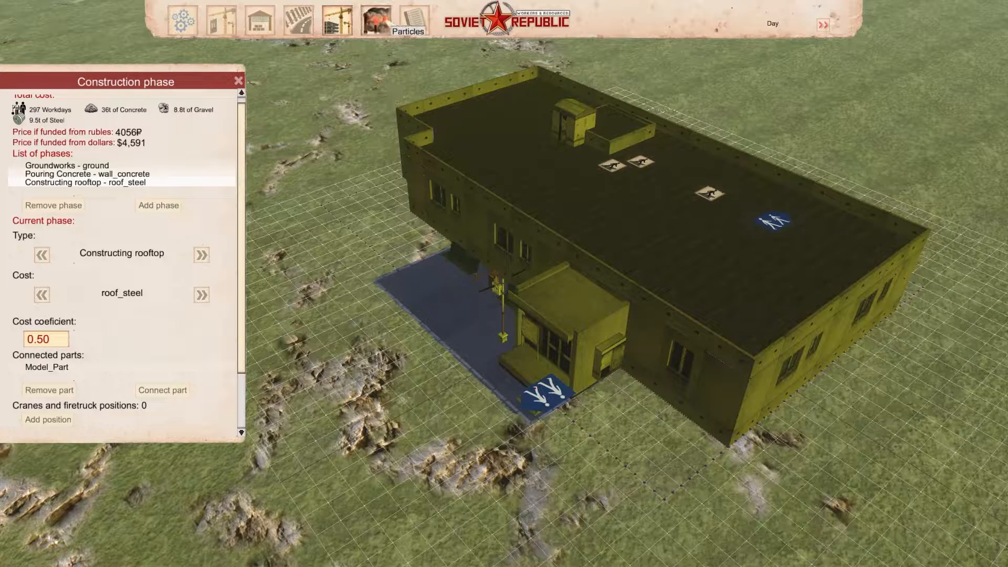
left_click(260, 20)
- Save the building under the name My School and export it to the game
left_click(183, 20)
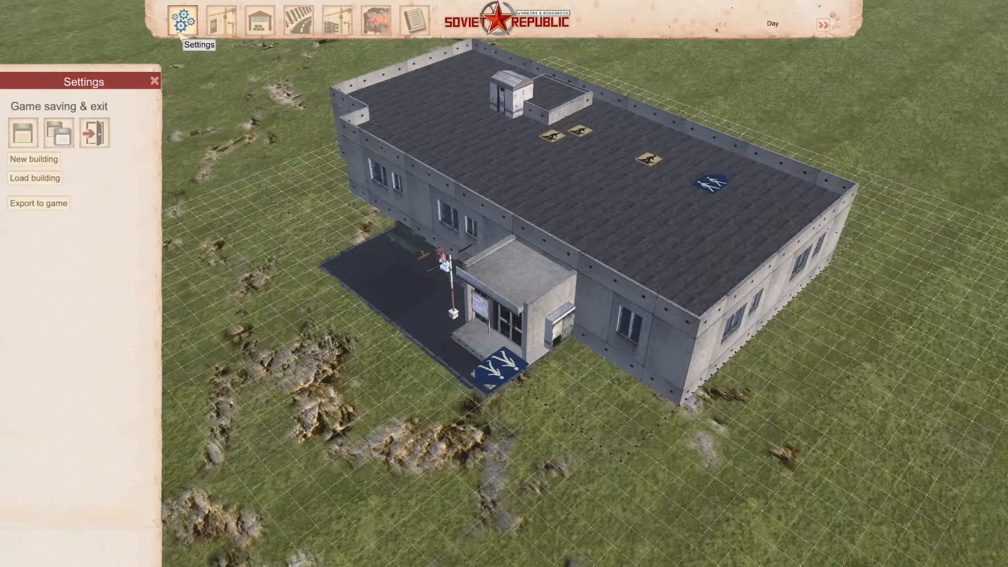
left_click(23, 133)
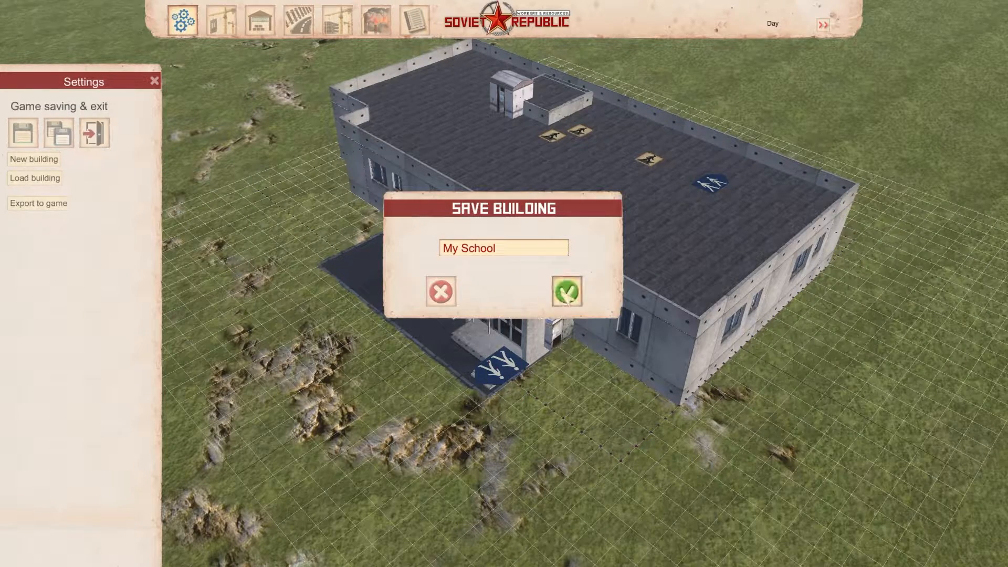
left_click(567, 292)
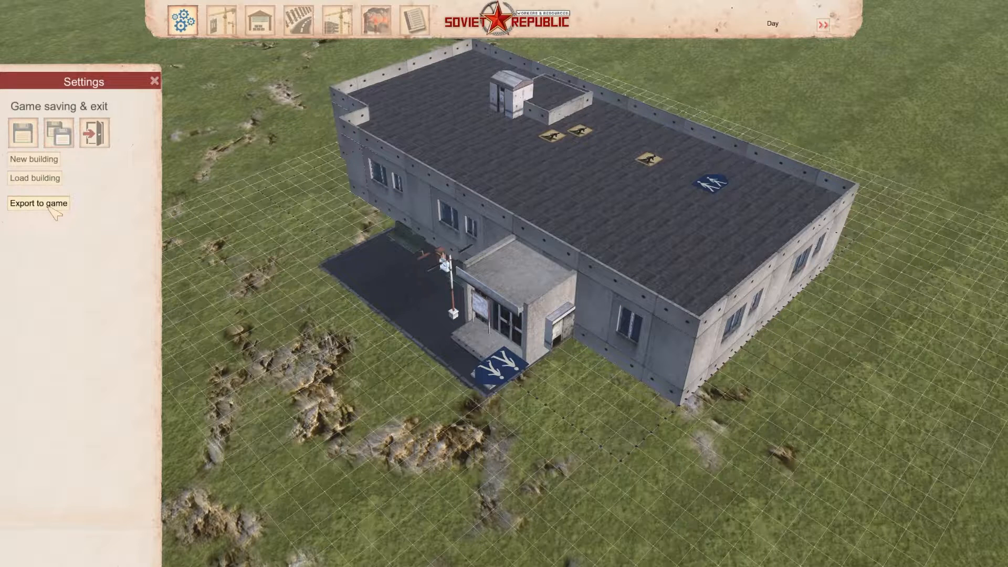
left_click(53, 209)
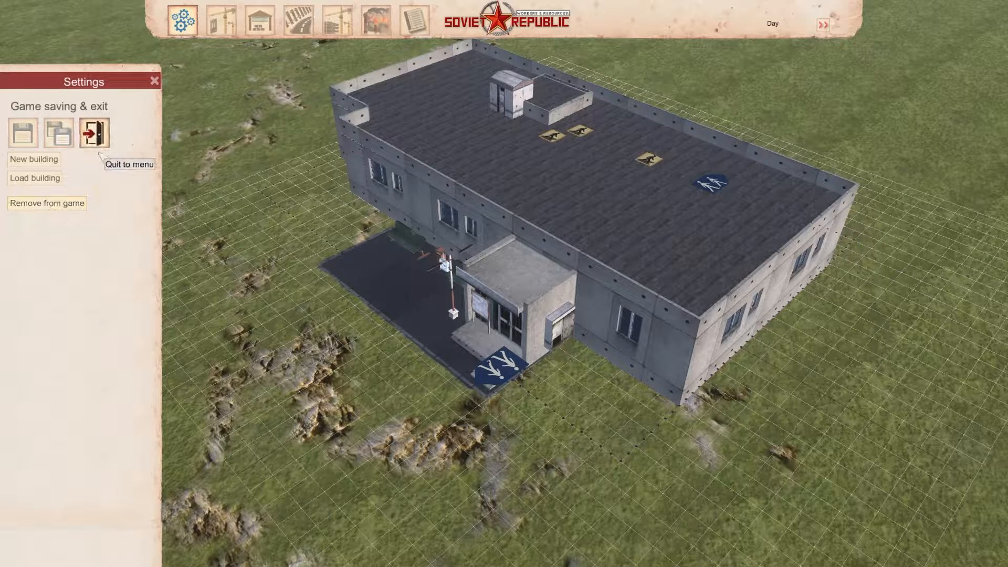
- Quit the editor and start a new game on Flatland with hills with the education simulation set to Complex
left_click(95, 132)
left_click(567, 291)
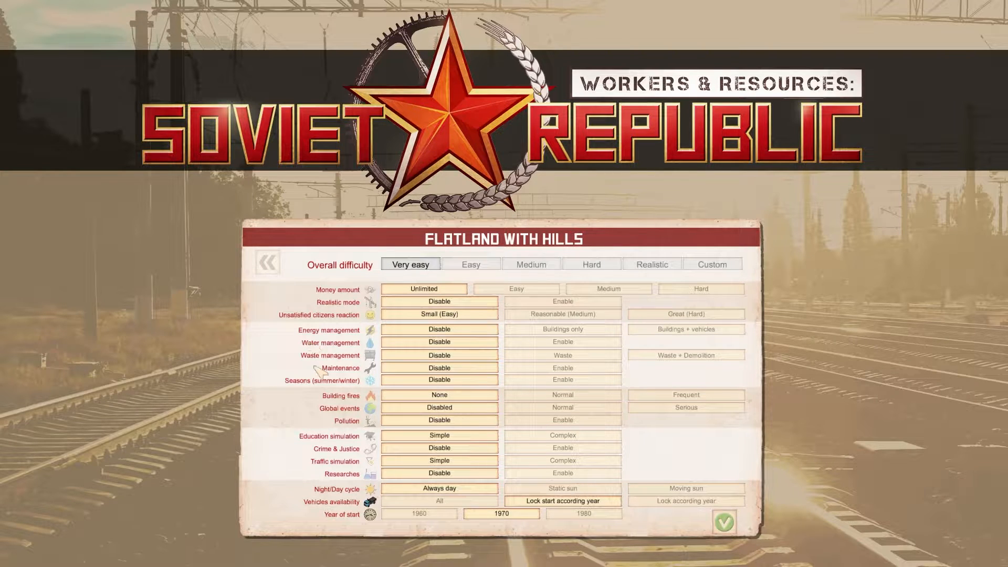
left_click(531, 436)
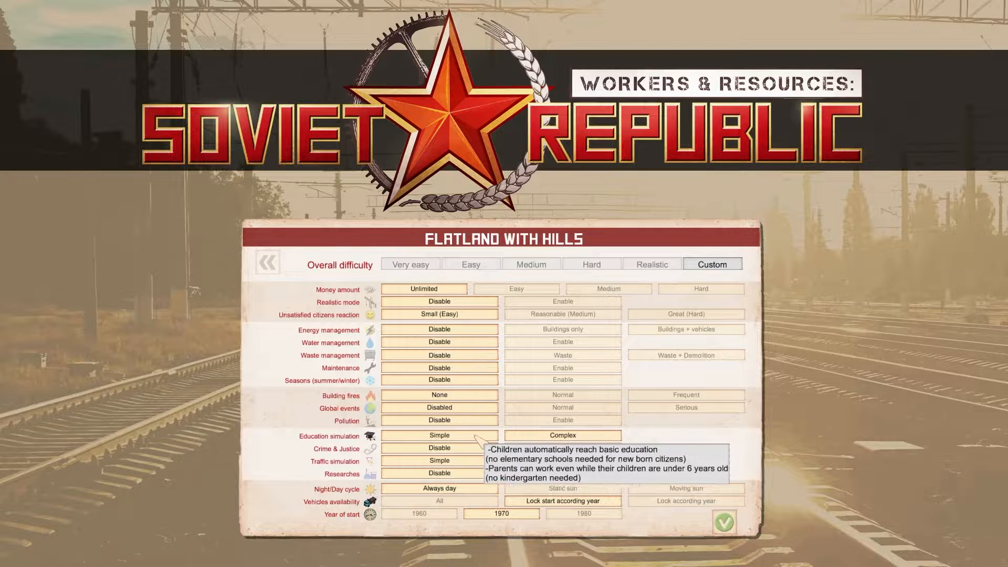
left_click(554, 436)
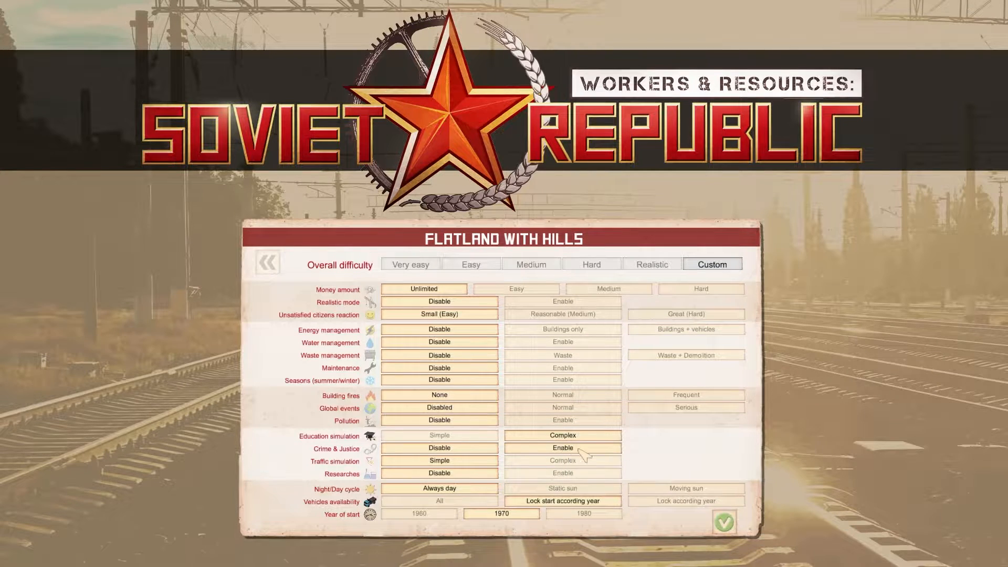
left_click(724, 522)
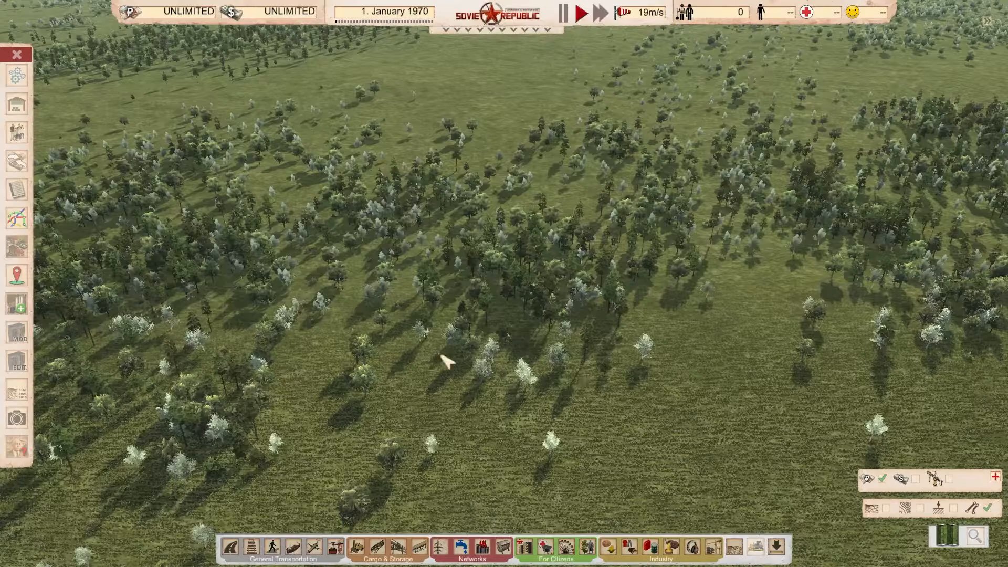
- Place six copies of the custom My building apartment house side by side in a row on the open grass
left_click(16, 360)
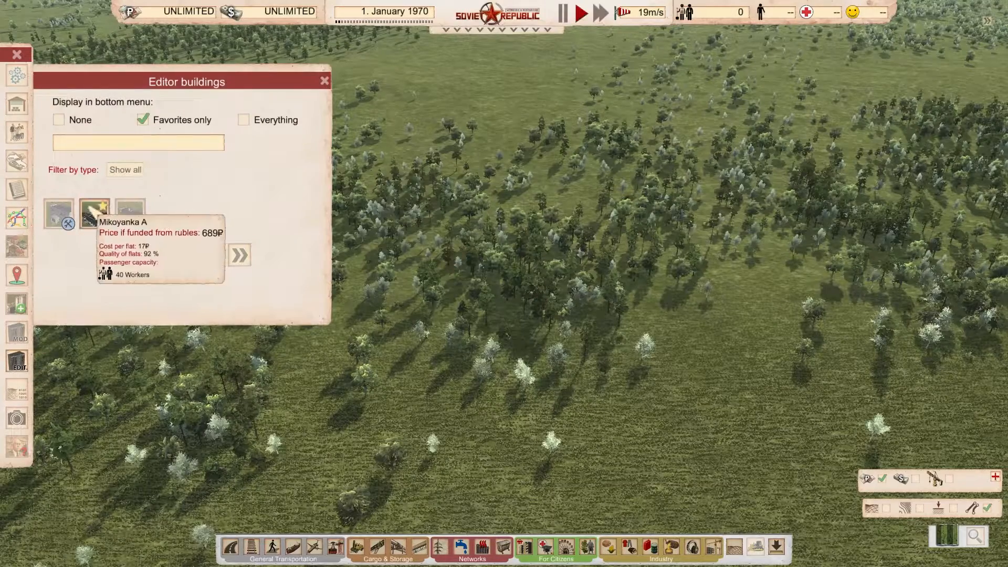
left_click(58, 213)
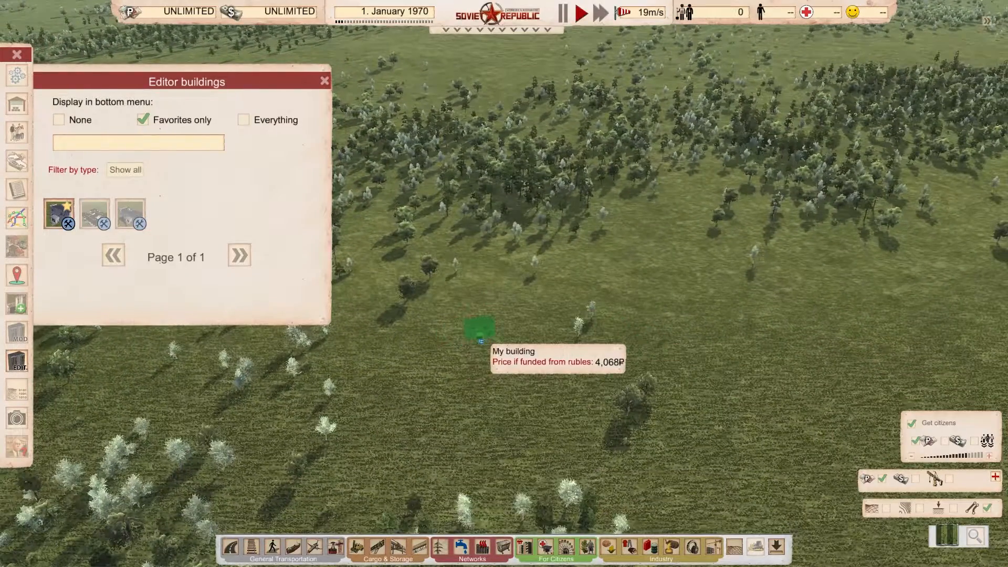
key("d")
left_click(476, 327)
left_click(514, 328)
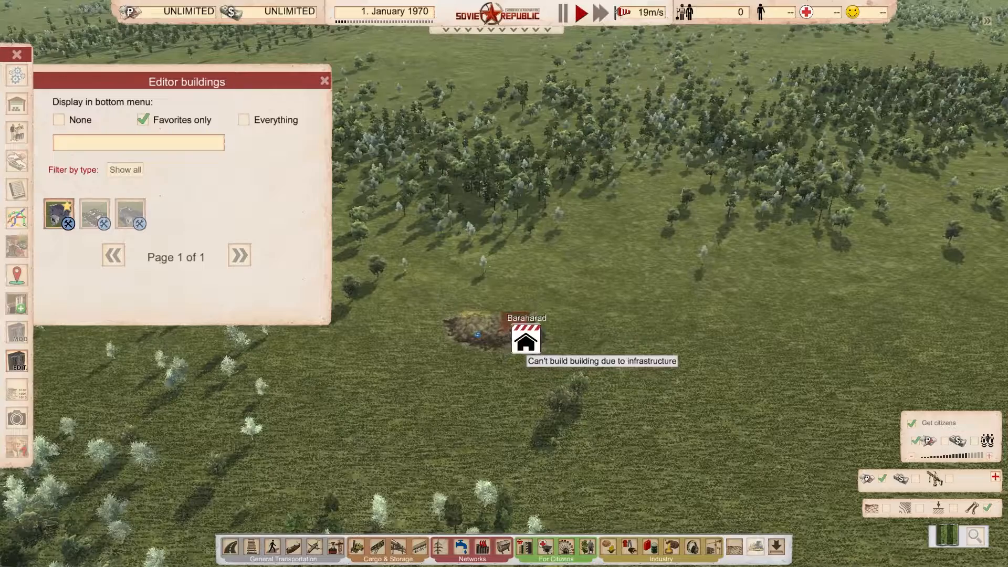
left_click(554, 325)
left_click(589, 324)
left_click(629, 321)
left_click(671, 324)
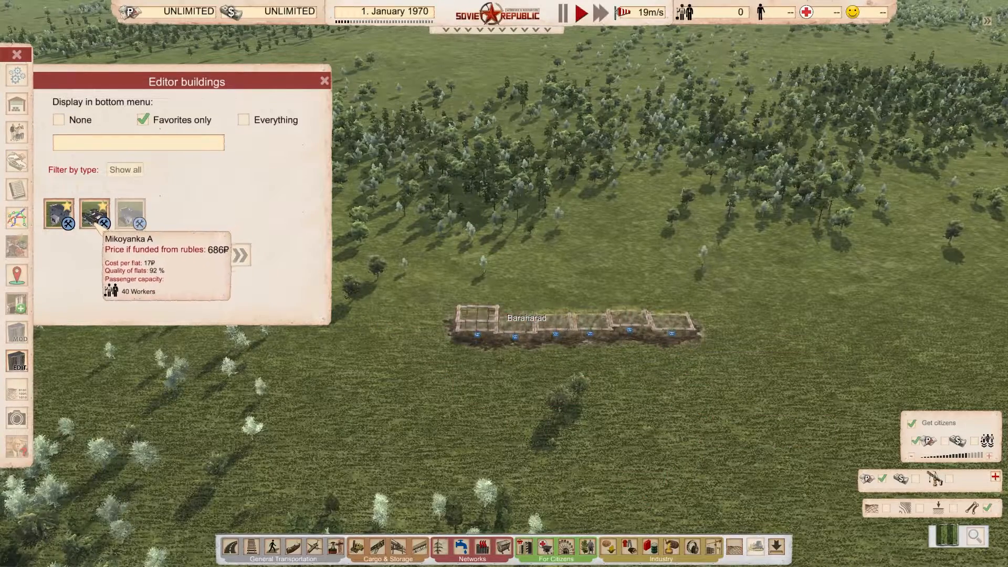
- Place the custom My School building in front of the row of apartment houses and leave placement mode
left_click(130, 213)
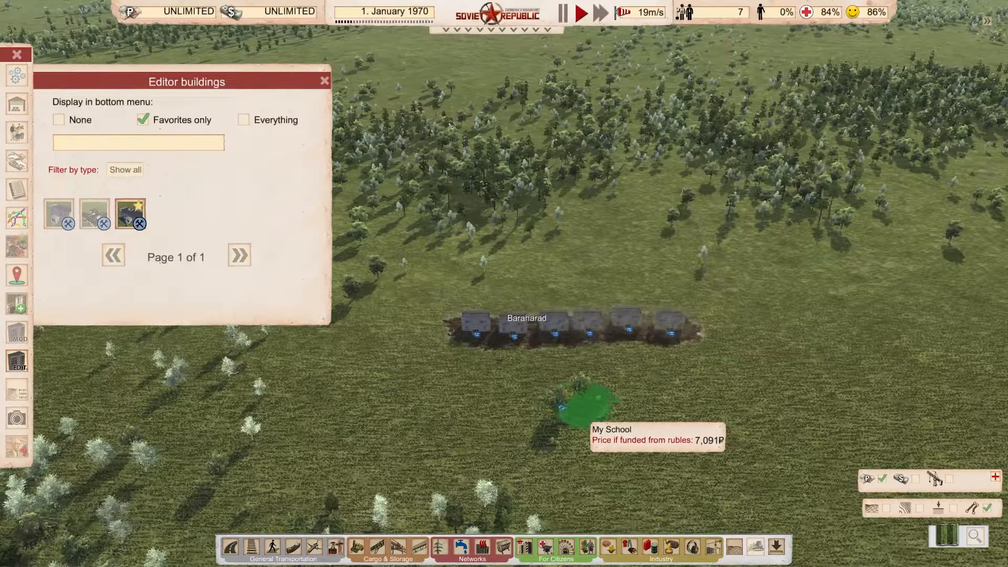
left_click(580, 421)
middle_click_drag(723, 417, 459, 390)
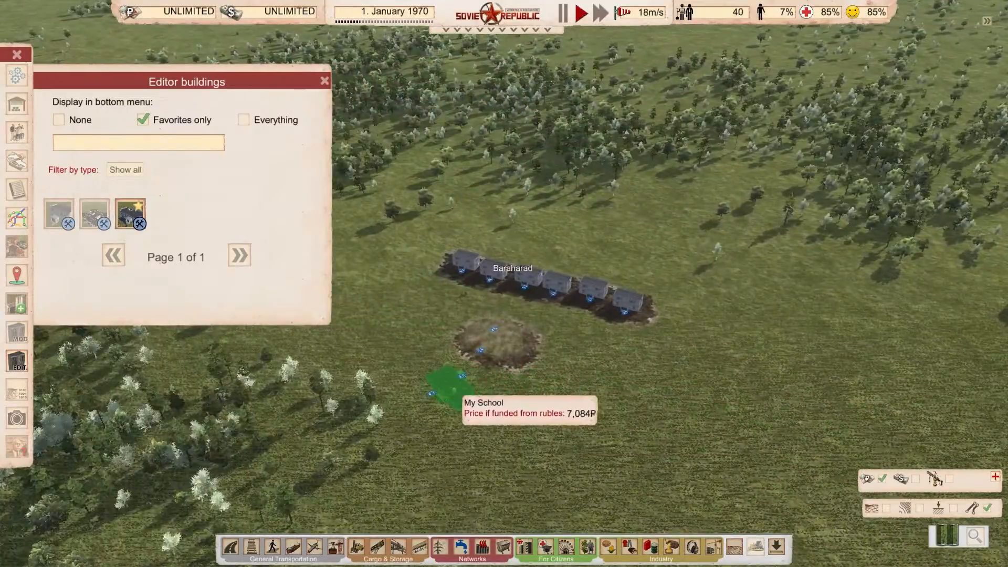
right_click(460, 391)
- Build a footpath from the first apartment house in the row to the school's nearest entrance
scroll(524, 409, "up", 5)
left_click(273, 546)
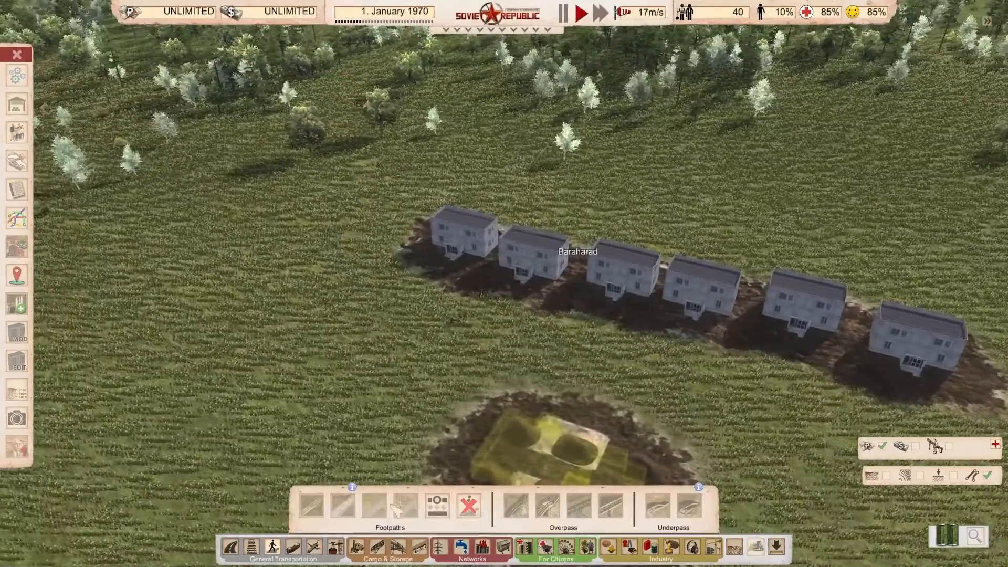
left_click(399, 507)
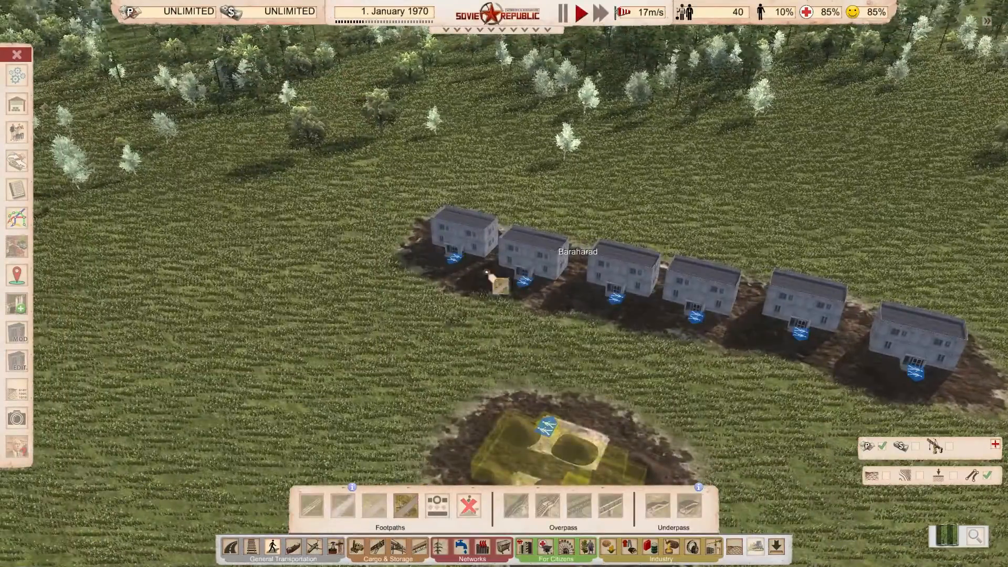
right_click_drag(495, 281, 405, 272)
left_click(386, 236)
left_click(453, 369)
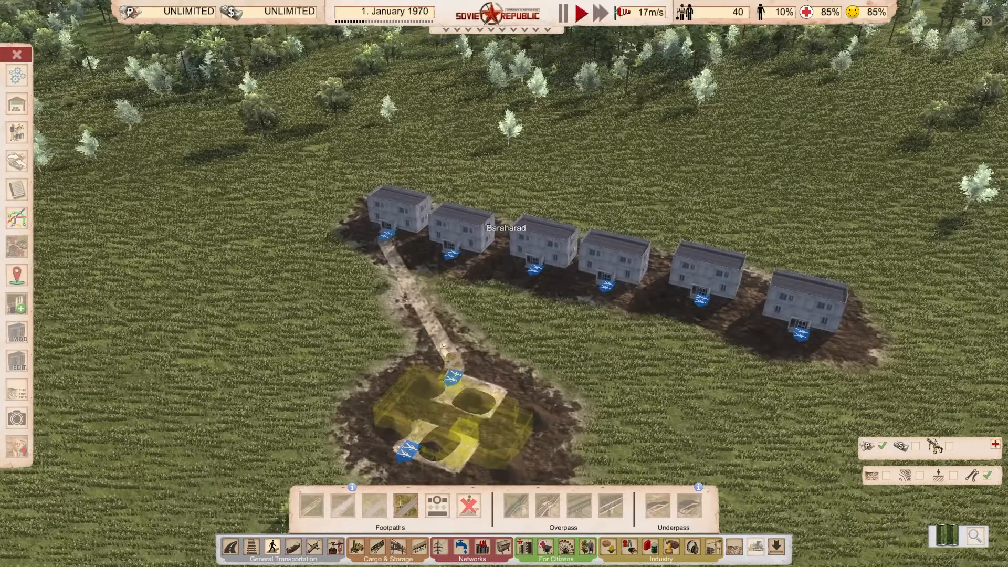
- Connect the second, third and fourth apartment houses to the school footpath with separate branch paths
left_click(452, 256)
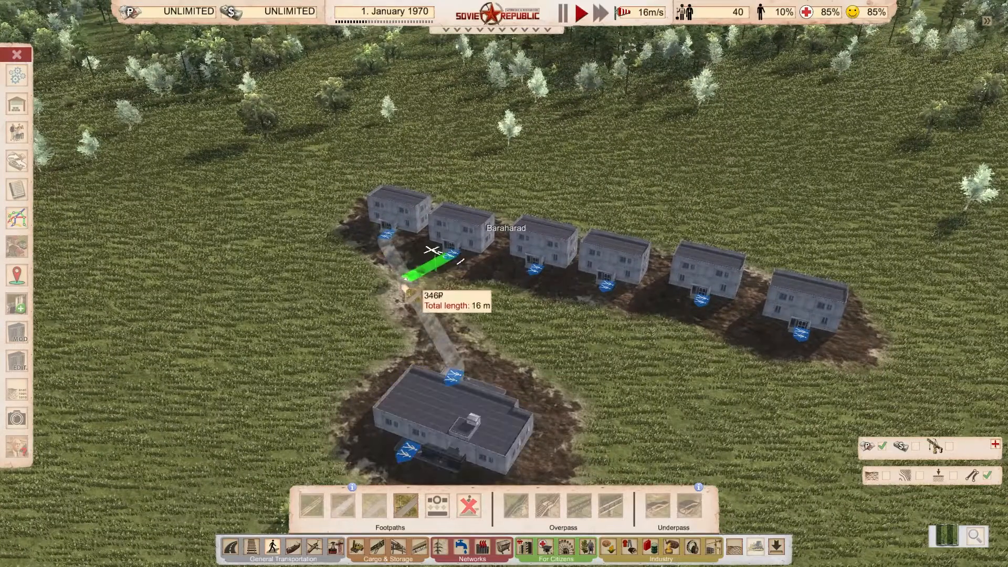
left_click(408, 284)
left_click(534, 271)
left_click(408, 281)
left_click(607, 288)
left_click(439, 334)
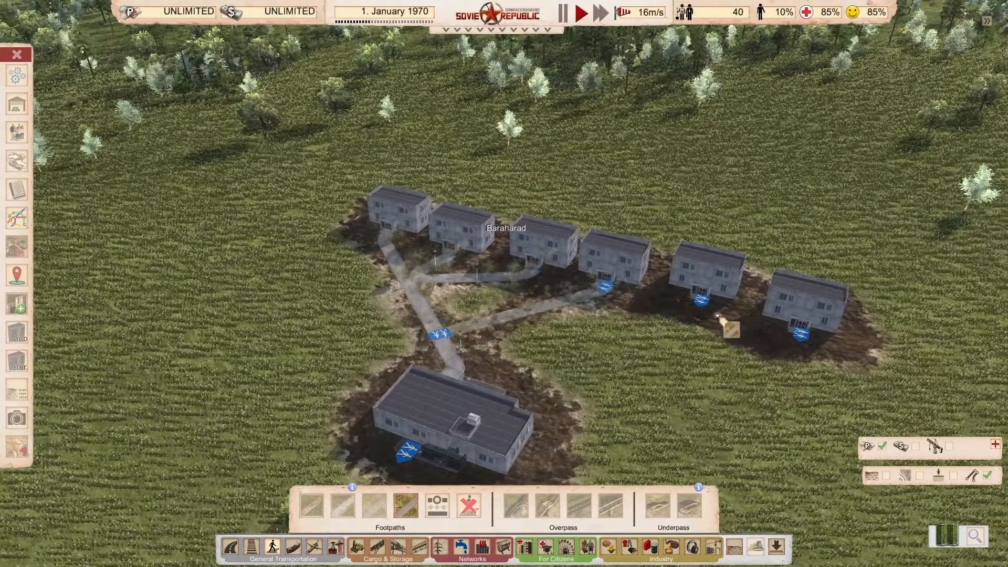
- Build curved footpaths linking the fifth apartment house to the fourth one's path and the sixth to the fifth's
left_click(701, 300)
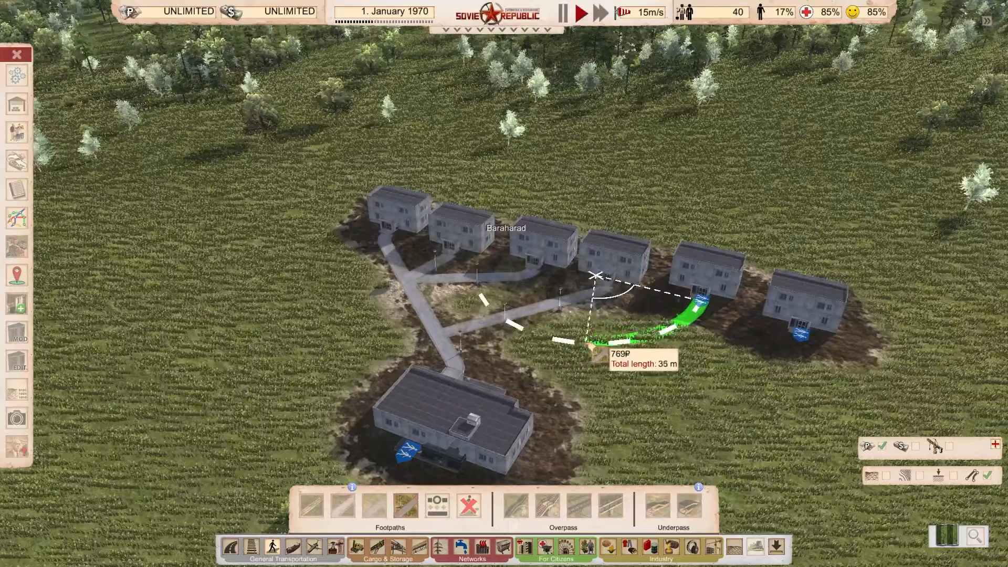
left_click(590, 347)
left_click(798, 341)
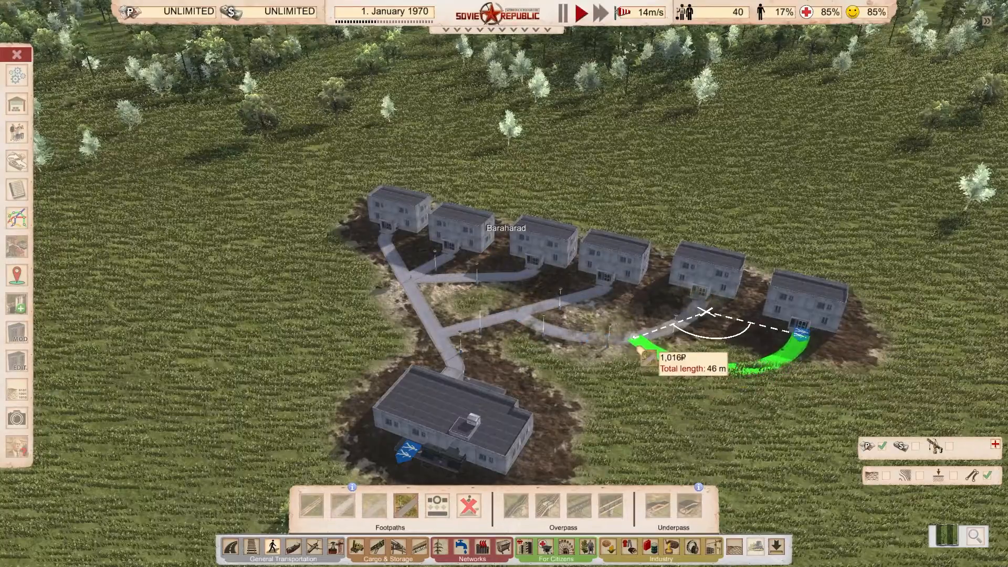
left_click(636, 337)
- Build a curved footpath about 94 m long from the school's other entrance to the sixth apartment house's path
right_click_drag(527, 362, 624, 323)
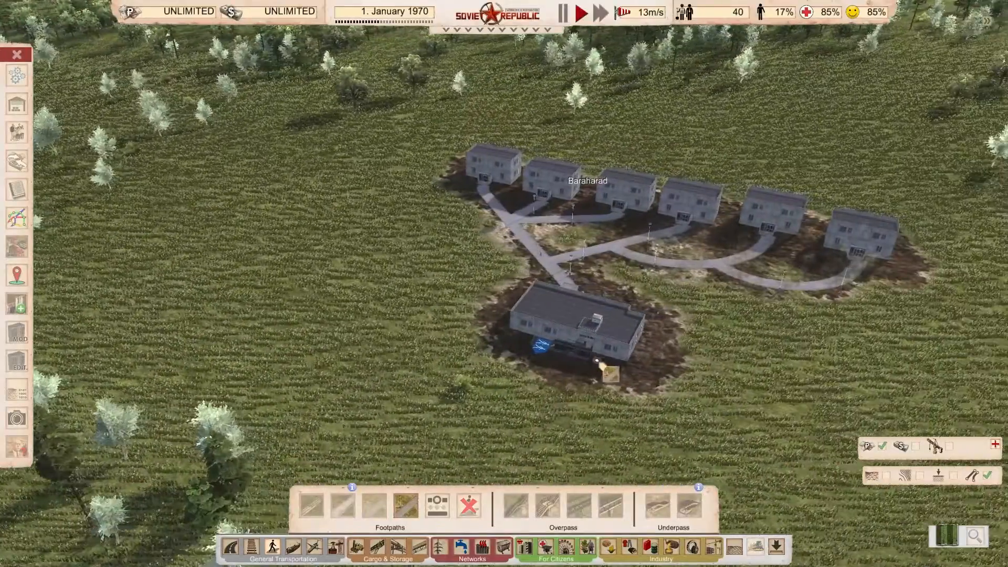
left_click(555, 353)
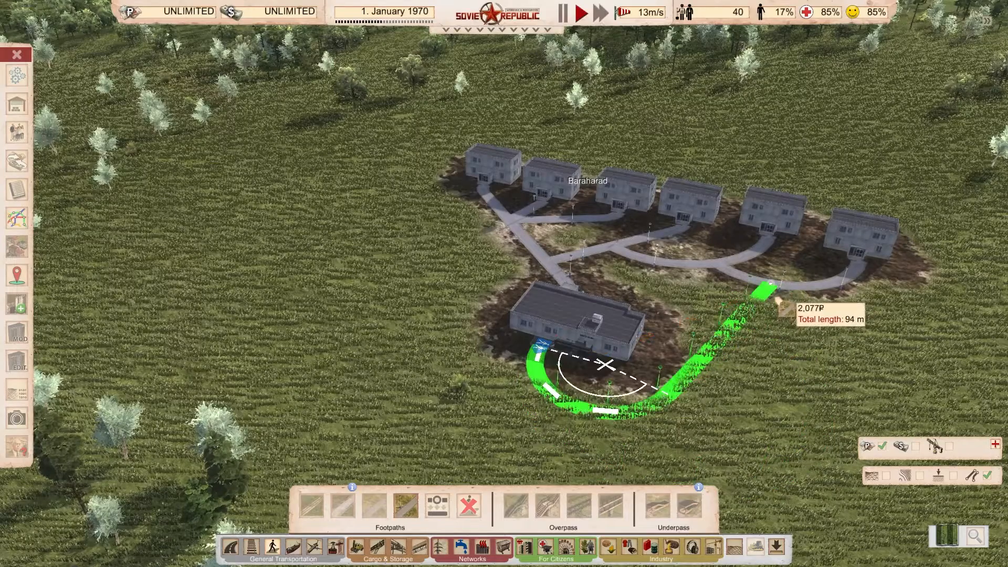
left_click(777, 304)
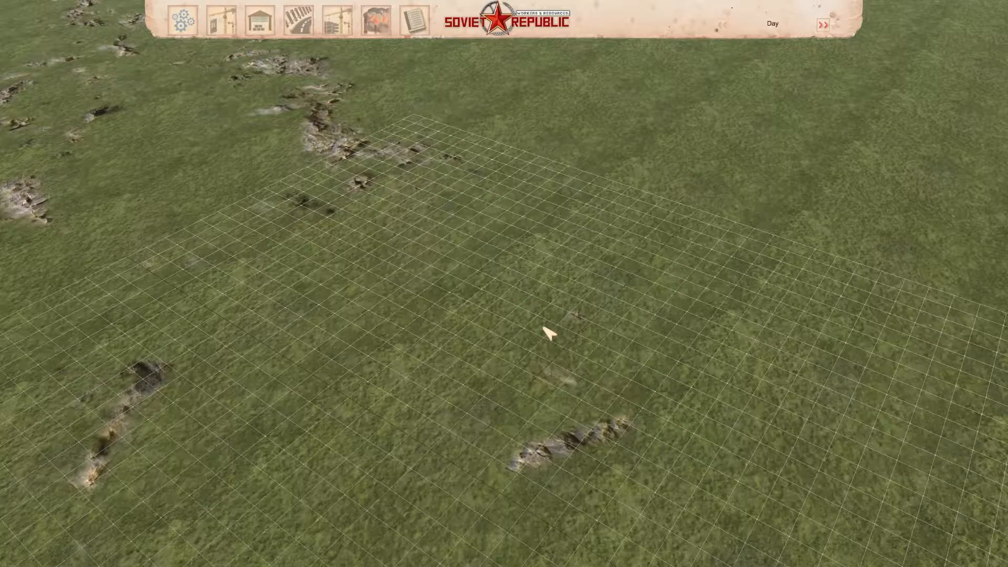
- Examine the shop model in the building editor from several sides, including its roof, entrances, loading platform and ramp
key("w")
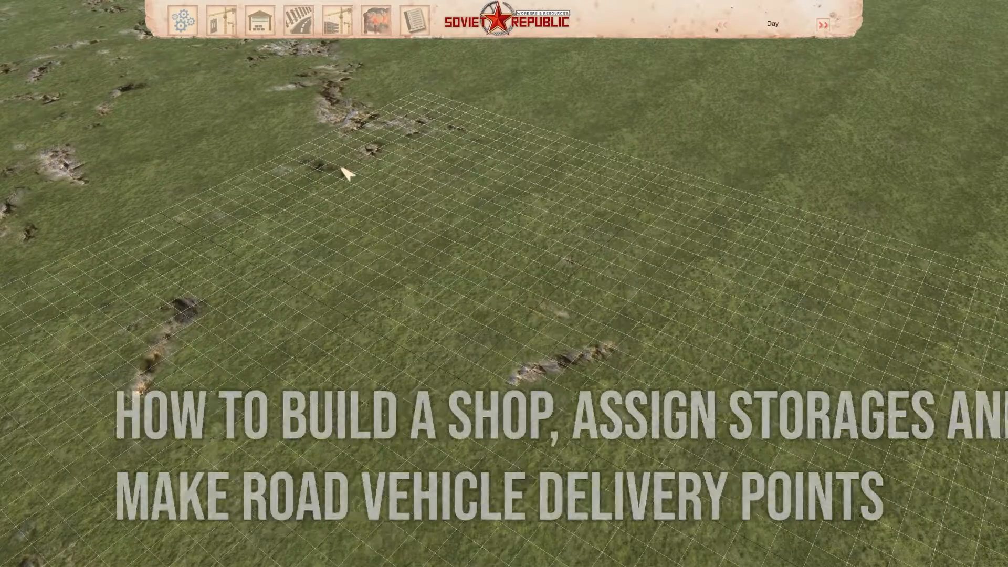
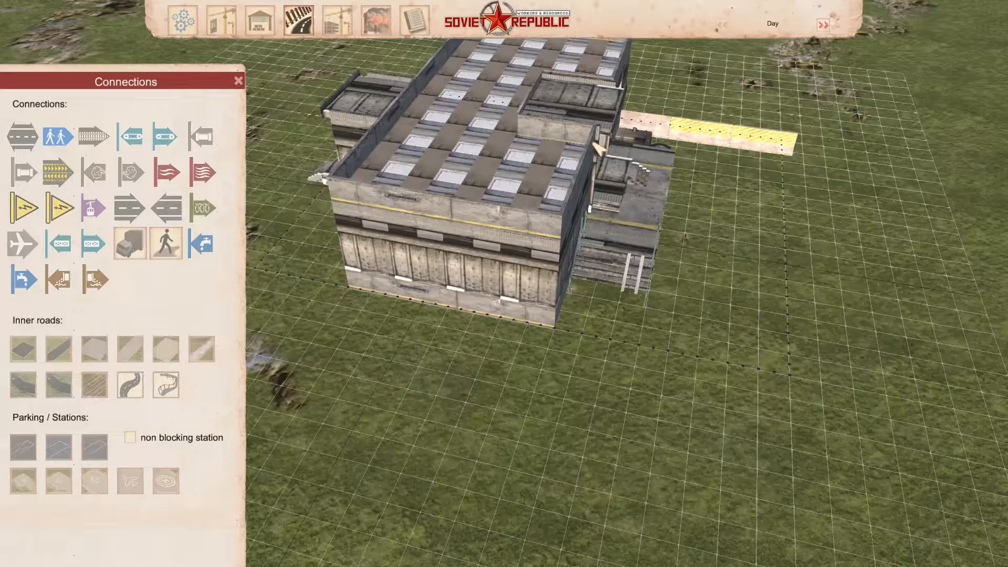
left_click(221, 21)
scroll(672, 242, "up", 3)
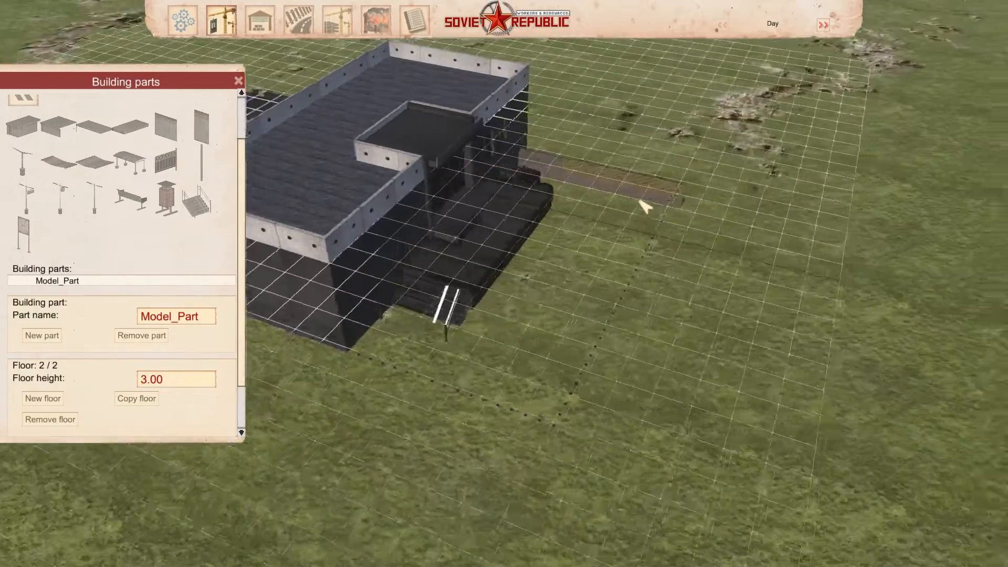
scroll(645, 206, "down", 3)
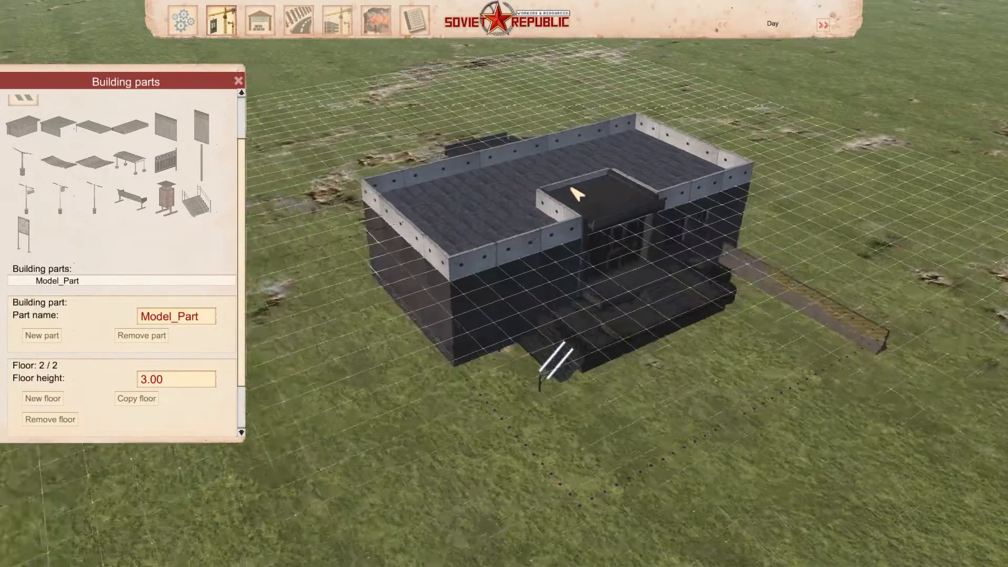
left_click(260, 21)
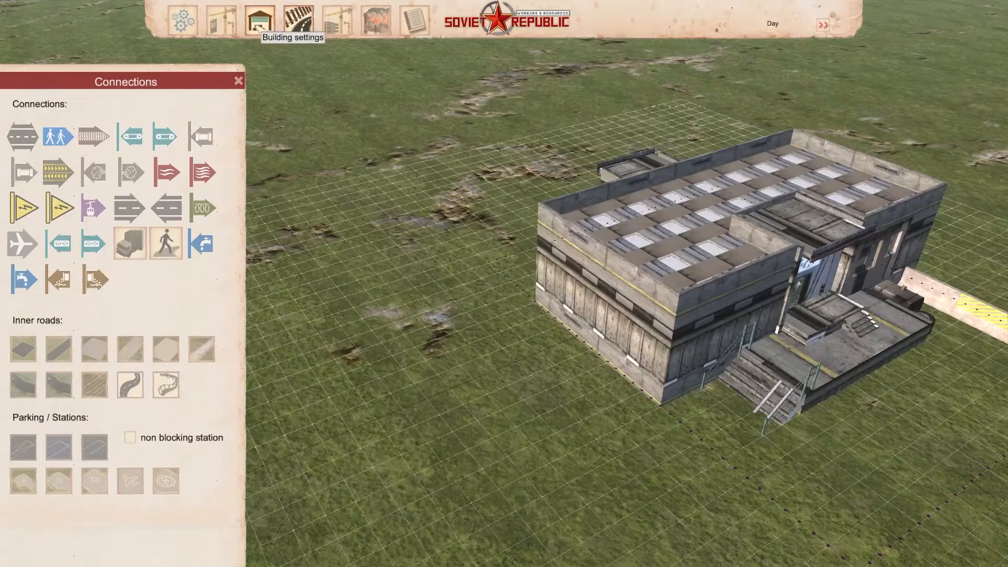
middle_click_drag(336, 294, 491, 430)
right_click_drag(357, 209, 446, 350)
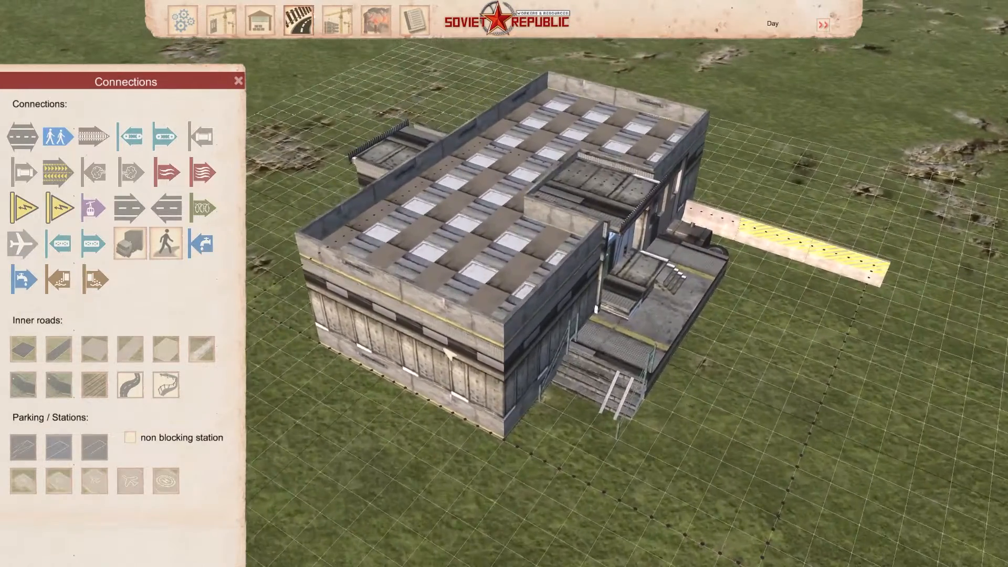
middle_click_drag(449, 354, 689, 277)
middle_click_drag(541, 423, 677, 281)
middle_click_drag(283, 382, 387, 185)
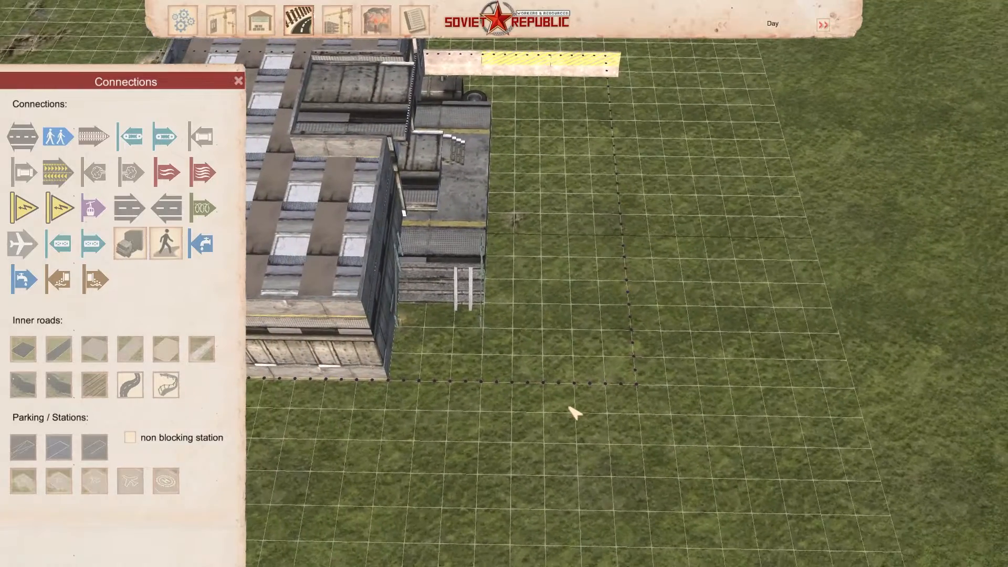
middle_click_drag(569, 406, 554, 403)
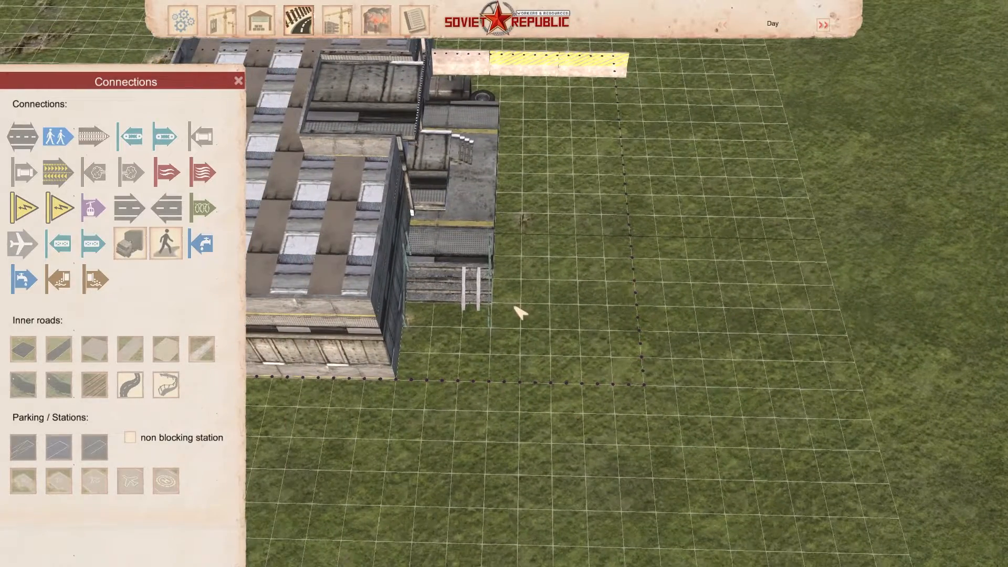
- Set up a road vehicle station on the asphalt beside the shop's loading platform, check its entry route and delete it
key("w")
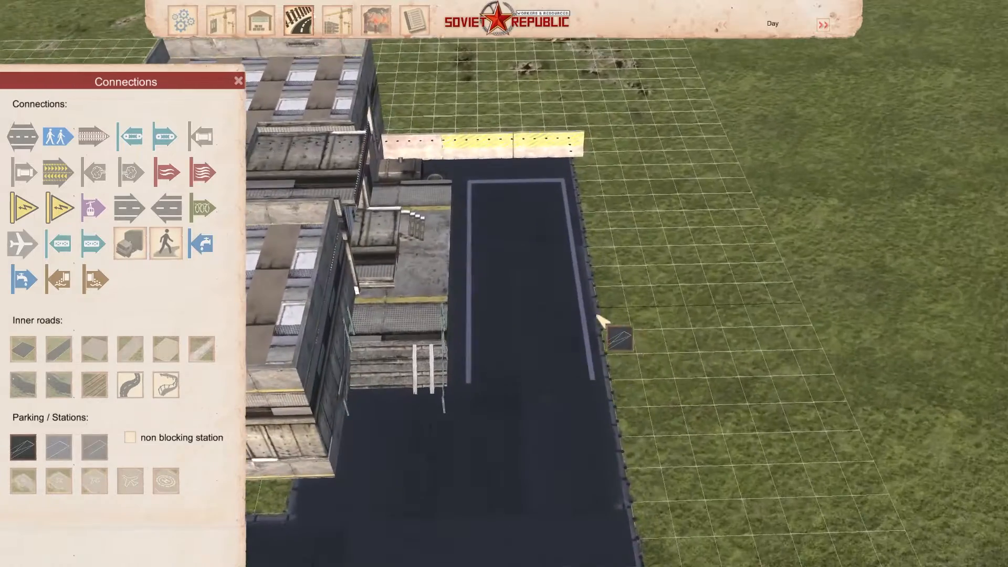
left_click(523, 177)
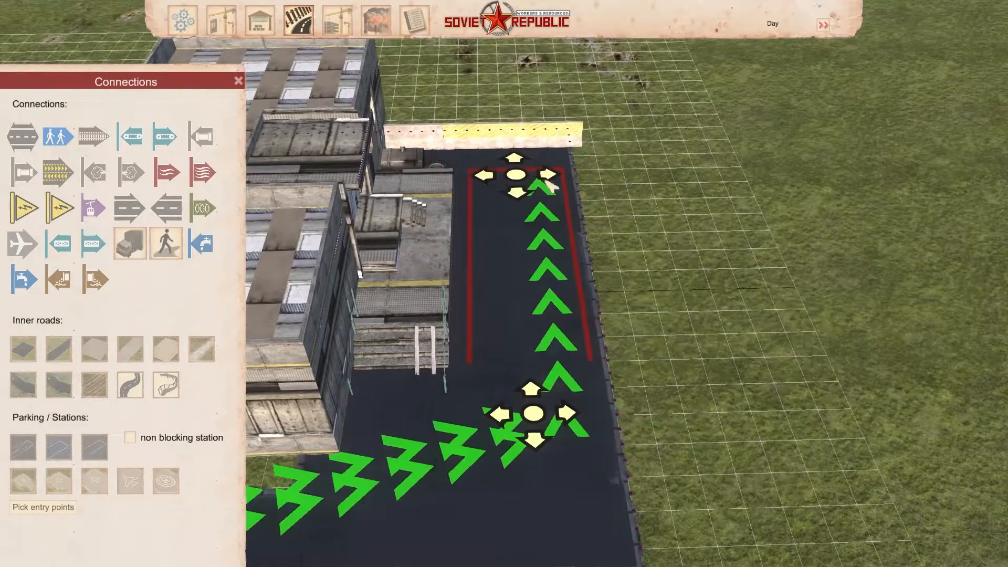
middle_click_drag(652, 283, 676, 295)
scroll(676, 296, "down", 3)
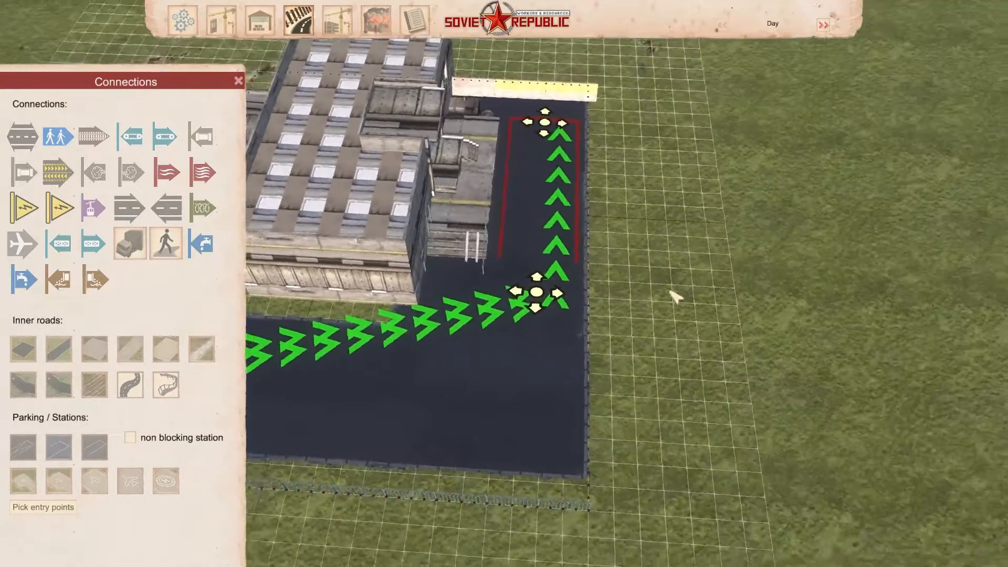
key("a")
key("Delete")
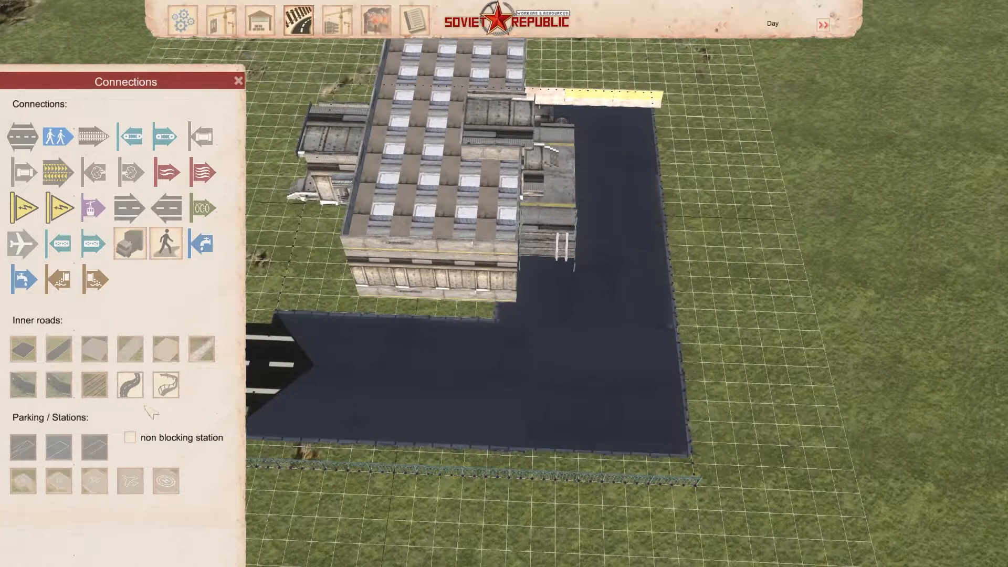
- Place a road vehicle station on the asphalt alongside the shop's loading platform, with its access end towards the wide yard
key("s")
key("d")
key("w")
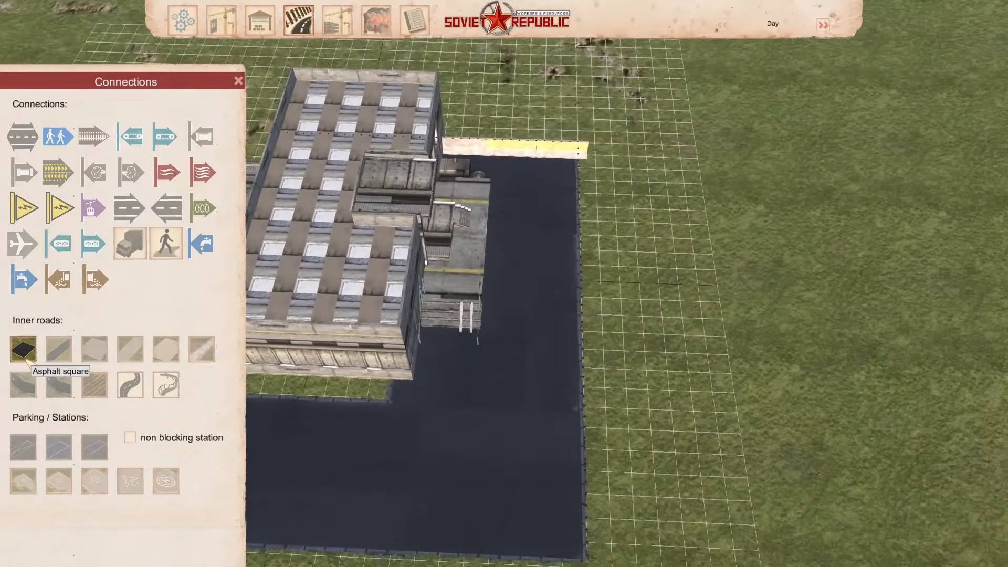
left_click(23, 447)
left_click(534, 182)
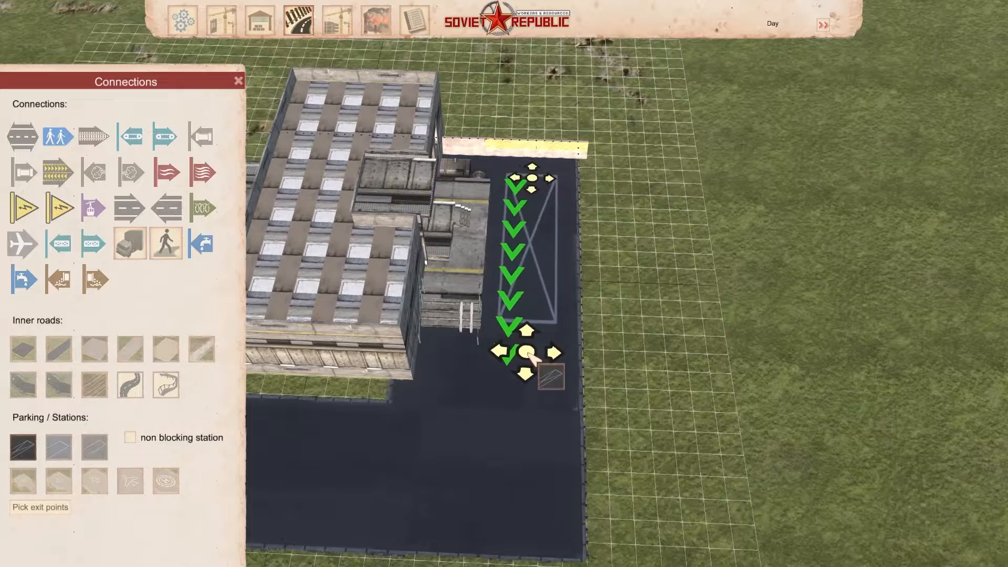
left_click(530, 371)
- Inspect the open end of the asphalt yard and look over the one-way road connection and pedestrian road types
scroll(577, 431, "up", 3)
key("a")
key("s")
scroll(593, 446, "down", 3)
key("a")
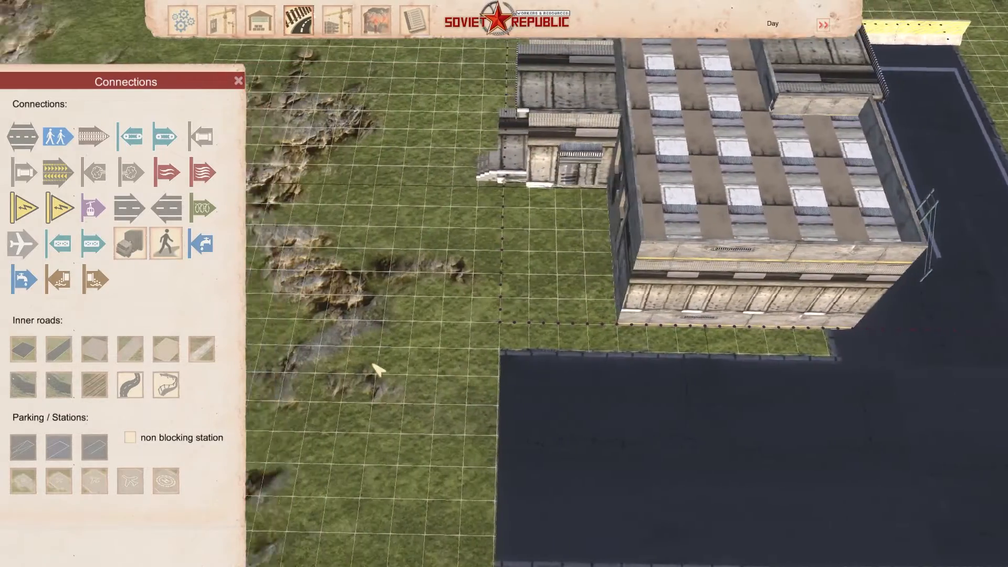
middle_click_drag(374, 364, 549, 385)
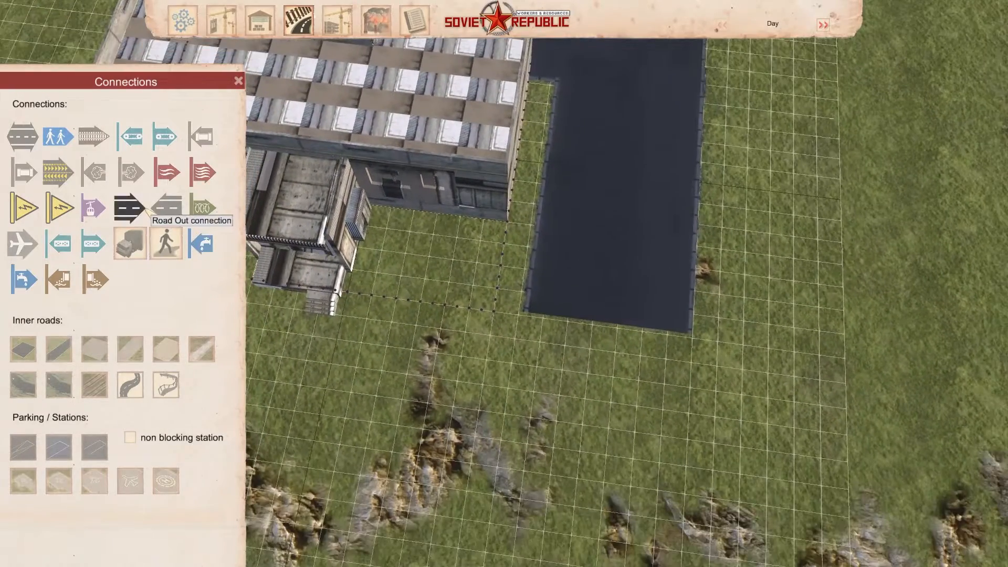
left_click(166, 208)
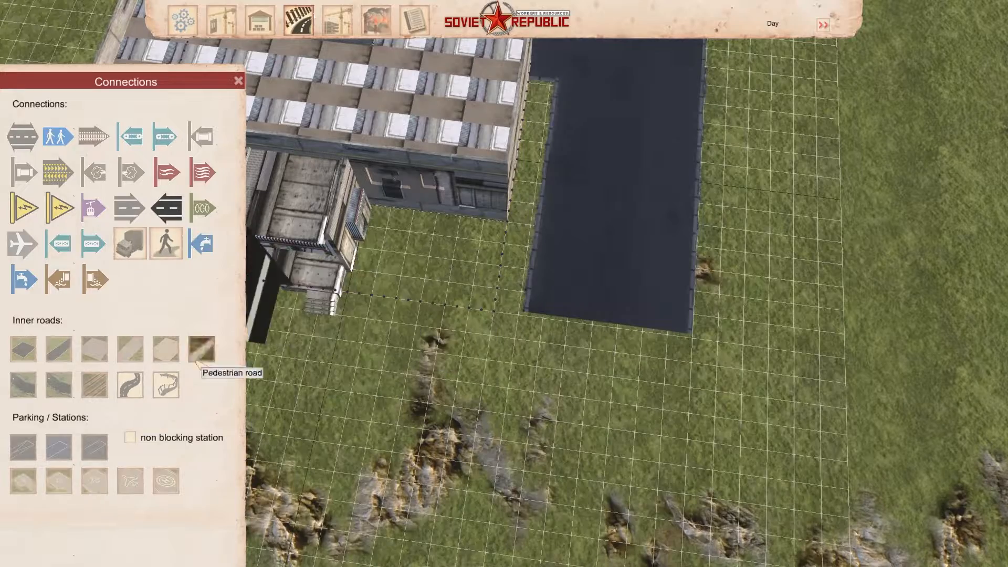
key("d")
key("w")
- Place a fence along the outer long edge of the asphalt yard, just outside the asphalt
left_click(286, 34)
key("d")
key("w")
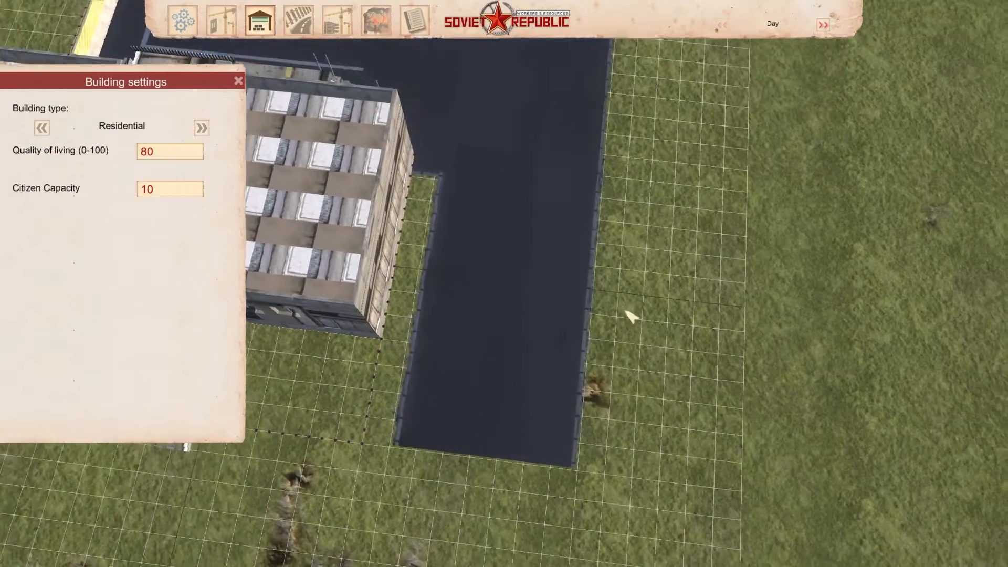
middle_click_drag(630, 315, 624, 325)
left_click(223, 31)
middle_click_drag(153, 157, 198, 172)
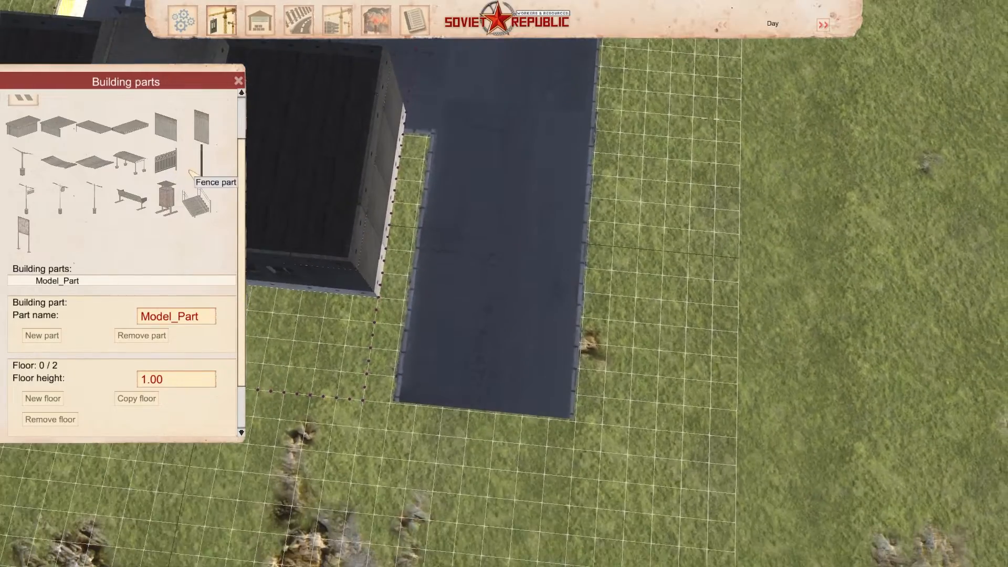
middle_click_drag(546, 336, 579, 273)
scroll(603, 265, "down", 3)
scroll(602, 265, "up", 3)
key("s")
scroll(578, 273, "down", 2)
key("w")
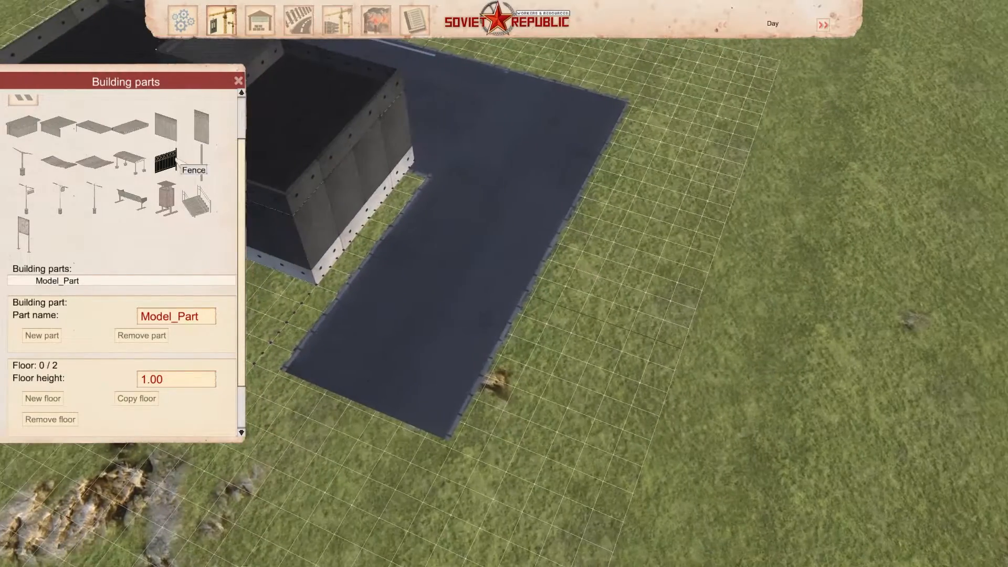
left_click(175, 160)
right_click(488, 433)
left_click_drag(497, 443, 389, 289)
- Add a closing fence part at the far end of the fence, near the yard's outer corner
key("w")
key("d")
key("w")
key("d")
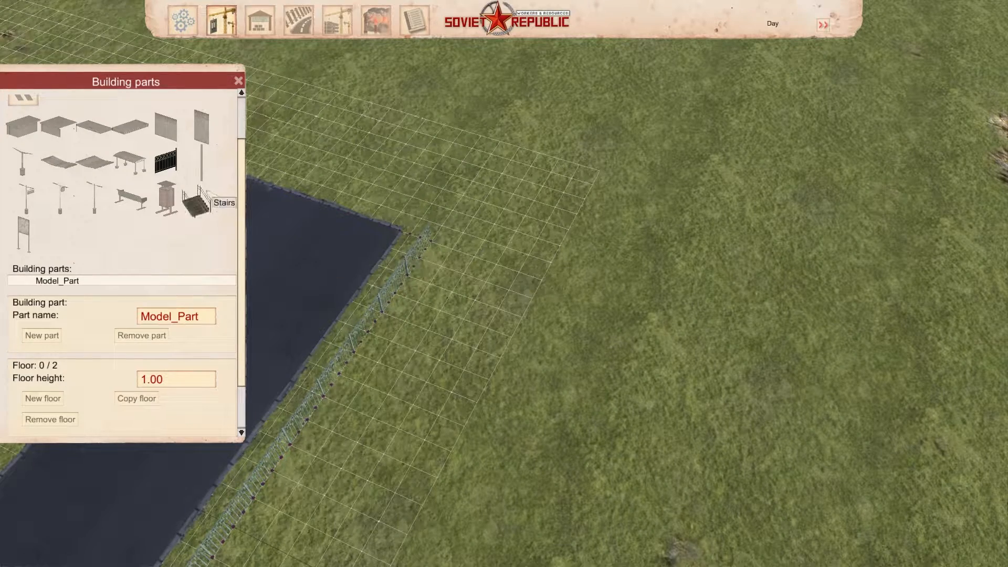
left_click(203, 169)
left_click(431, 236)
key("s")
key("a")
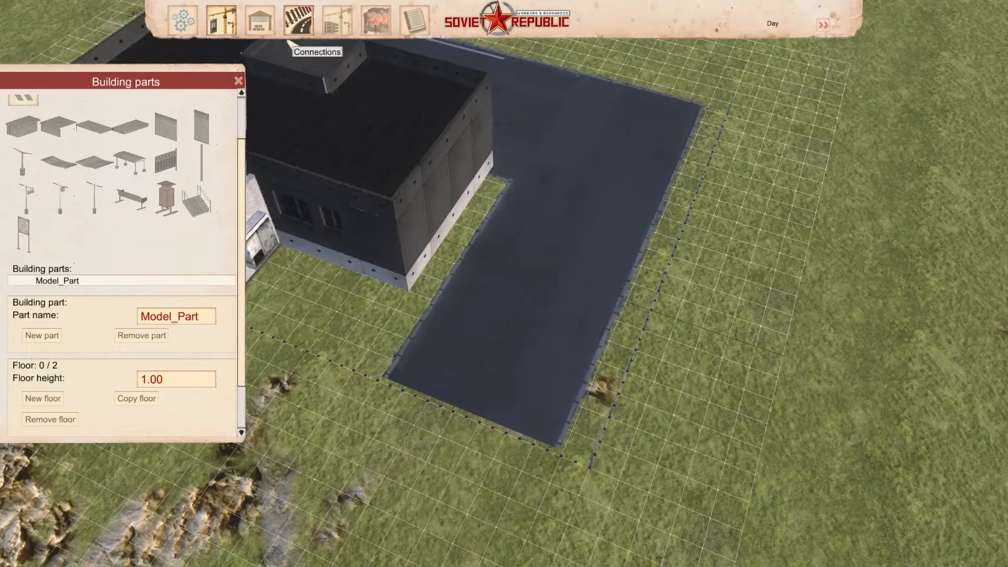
- Place a two-way road connection at the open end of the asphalt yard, after trying the one-way types
left_click(298, 20)
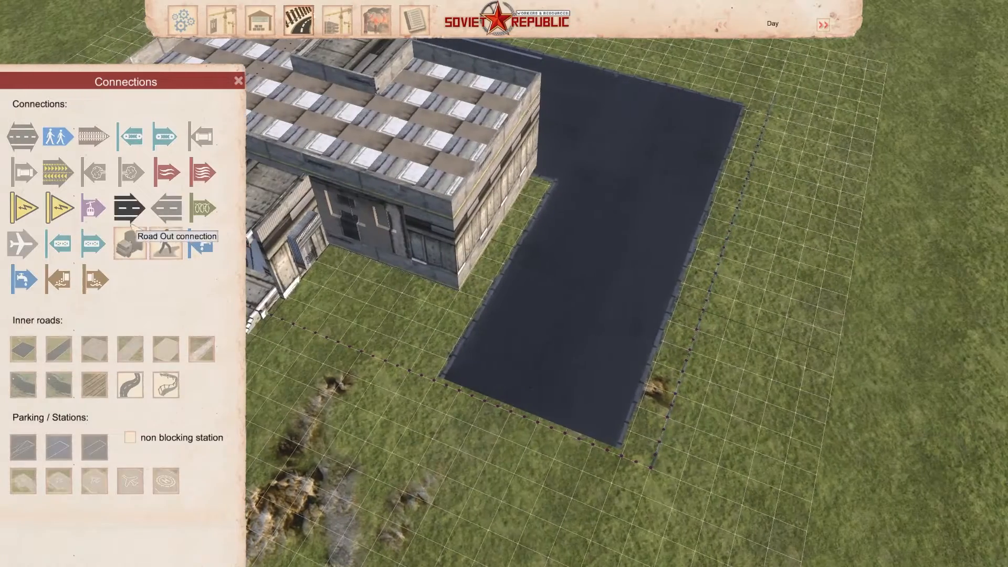
left_click(131, 219)
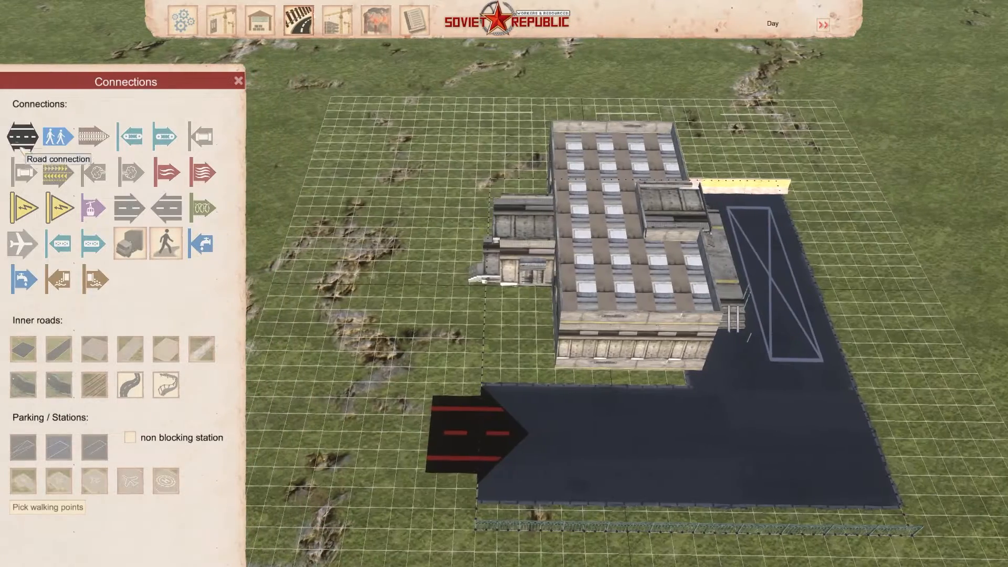
left_click(22, 147)
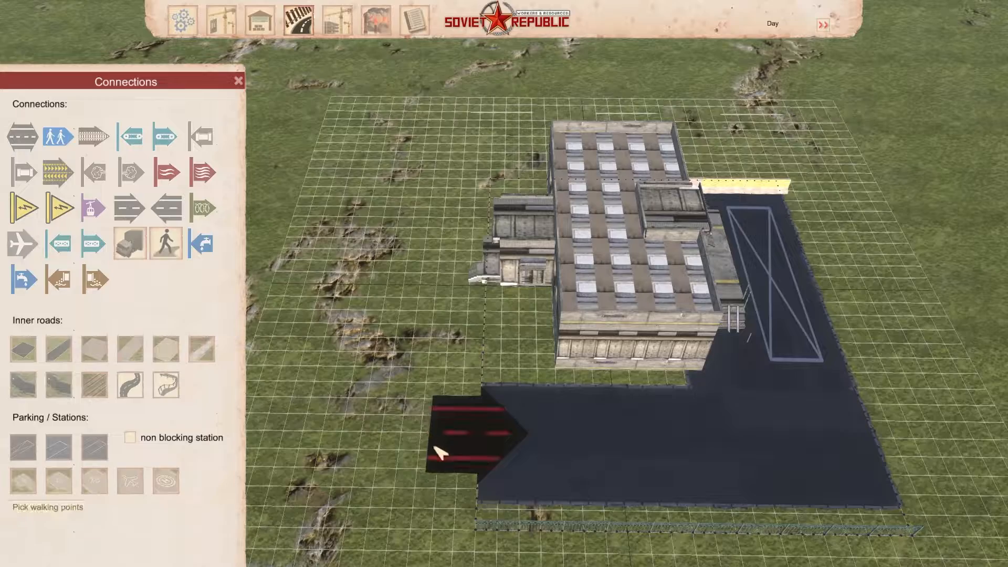
left_click(174, 212)
left_click(470, 439)
key("d")
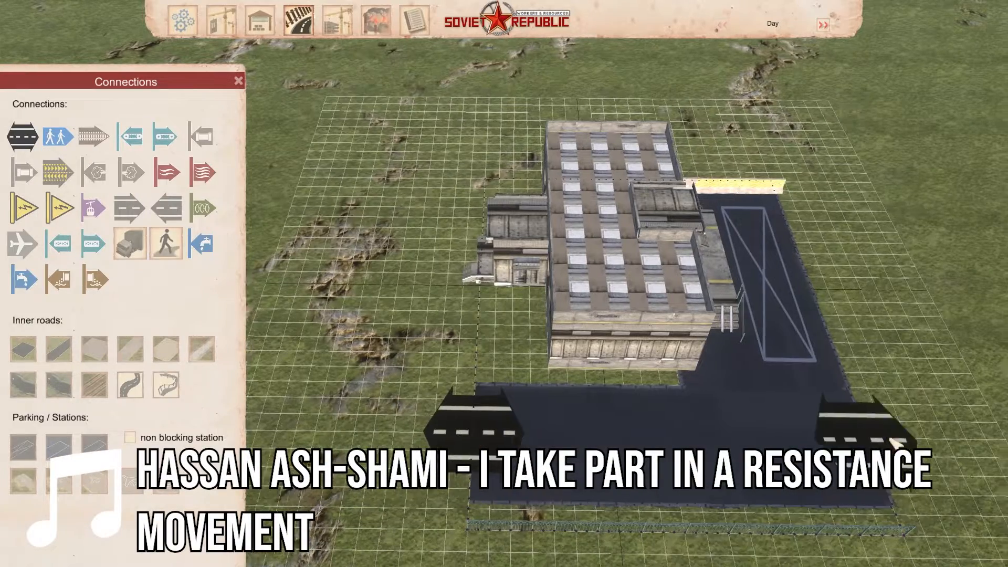
right_click(795, 403)
key("a")
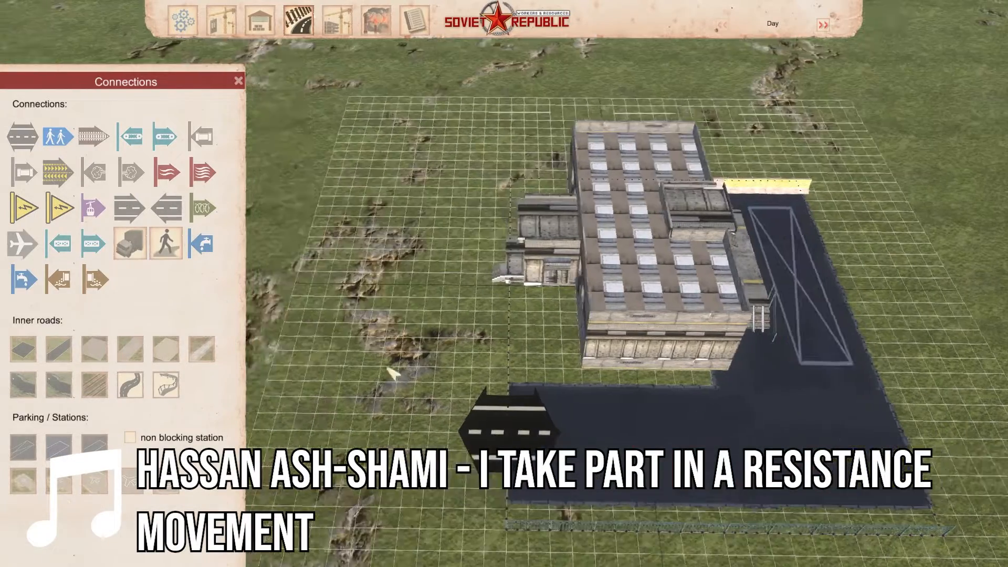
- Place a pedestrian connection at the foot of the steps of the shop's front entrance
middle_click_drag(393, 372, 342, 411)
key("a")
key("d")
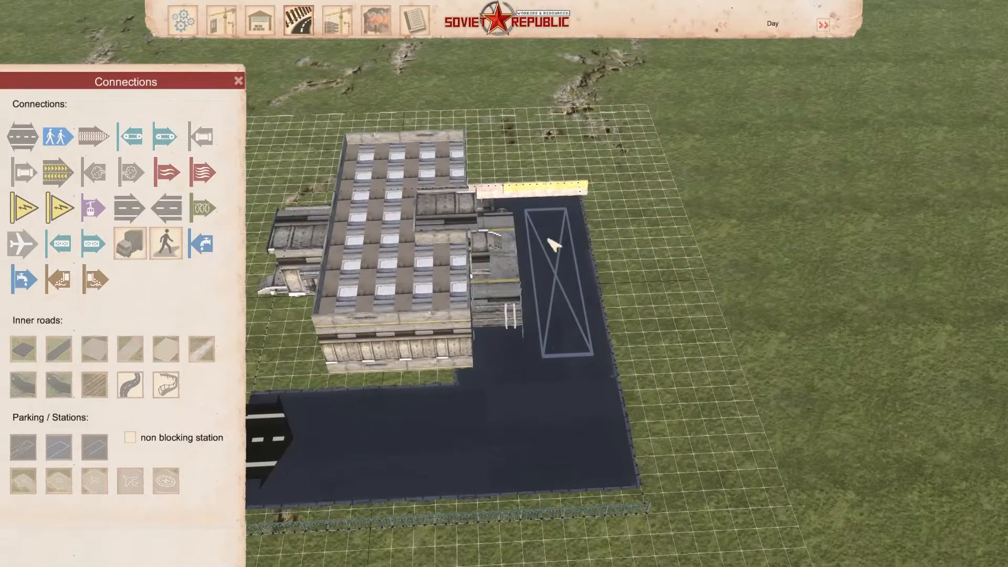
middle_click_drag(553, 245, 465, 404)
left_click(166, 243)
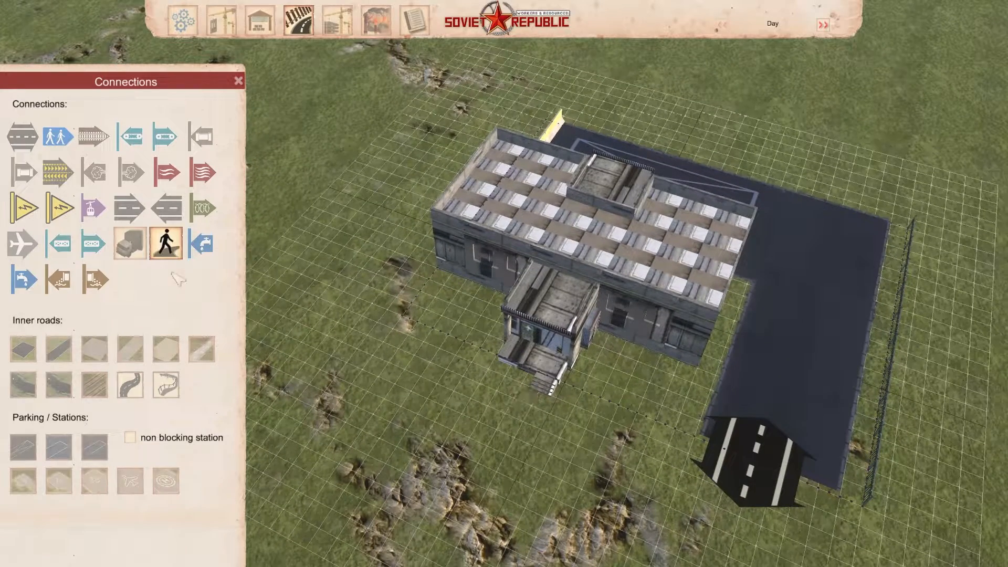
left_click(58, 137)
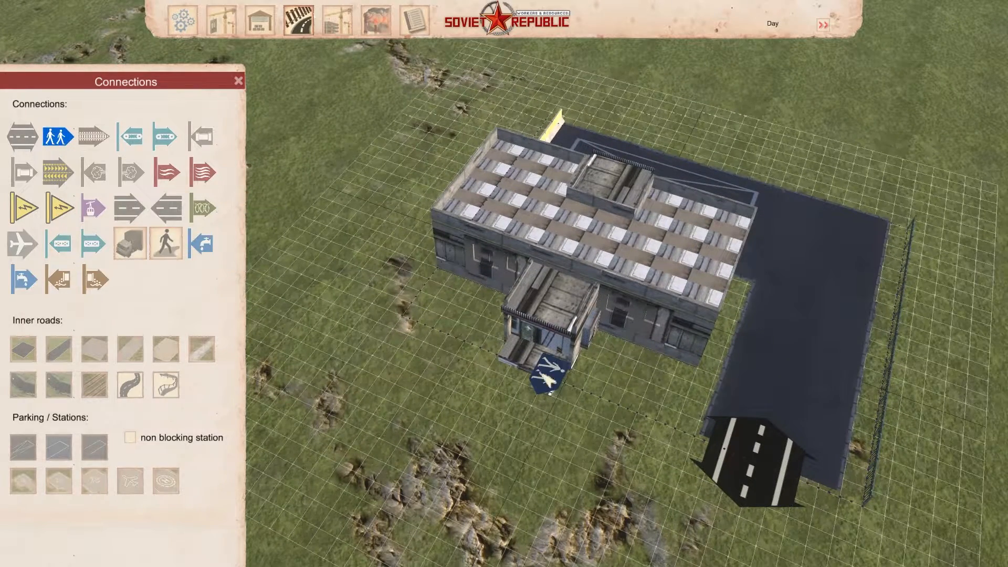
left_click(541, 398)
mouse_move(645, 433)
middle_mouse_down()
mouse_move(578, 429)
mouse_move(569, 446)
mouse_move(520, 427)
mouse_move(456, 430)
middle_mouse_up()
mouse_move(567, 264)
middle_mouse_down()
mouse_move(391, 293)
mouse_move(506, 295)
mouse_move(414, 351)
mouse_move(472, 300)
mouse_move(547, 293)
mouse_move(514, 210)
middle_mouse_up()
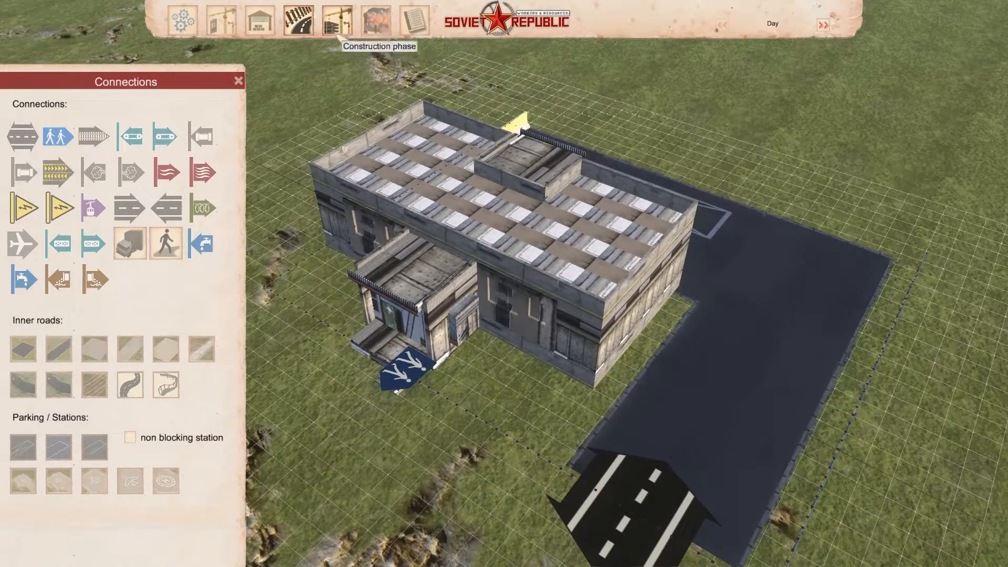
- Set the building type to Shop in the building settings
left_click(260, 21)
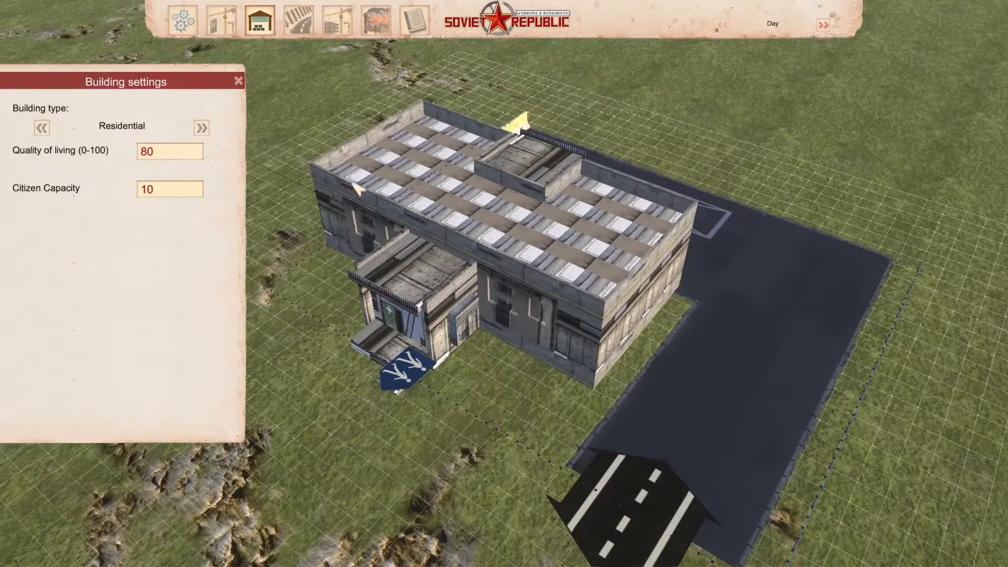
left_click(201, 127)
left_click(201, 127)
left_click(202, 128)
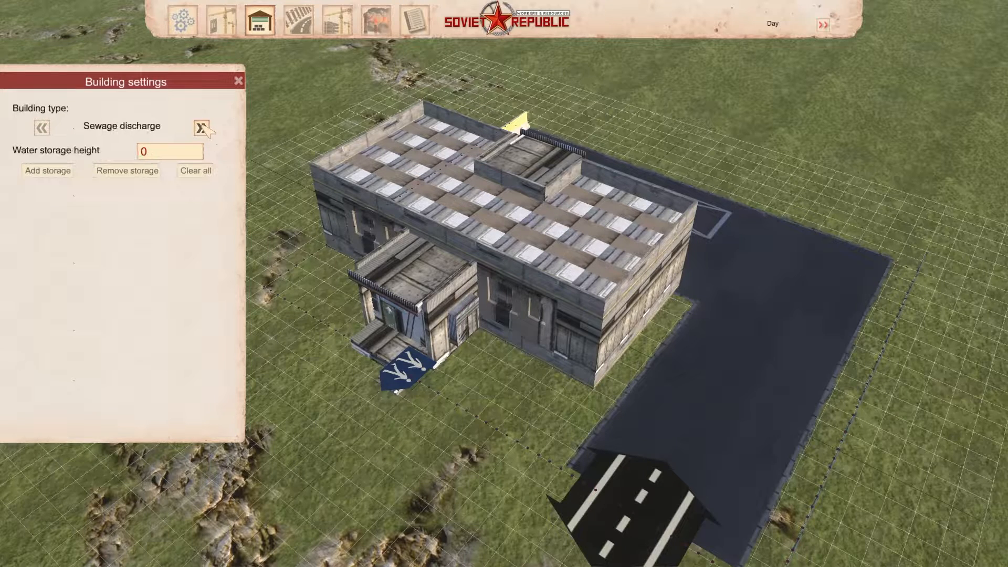
left_click(202, 127)
left_click(202, 128)
left_click(202, 127)
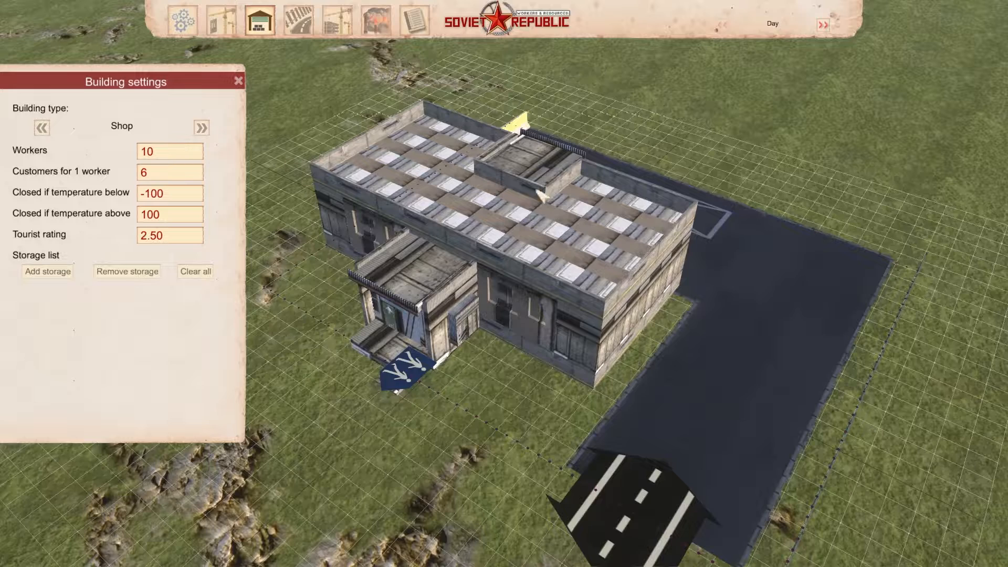
- Set the shop's workers to 5, customers for 1 worker to 5 and tourist rating to 0
left_click_drag(160, 156, 47, 175)
left_click(189, 237)
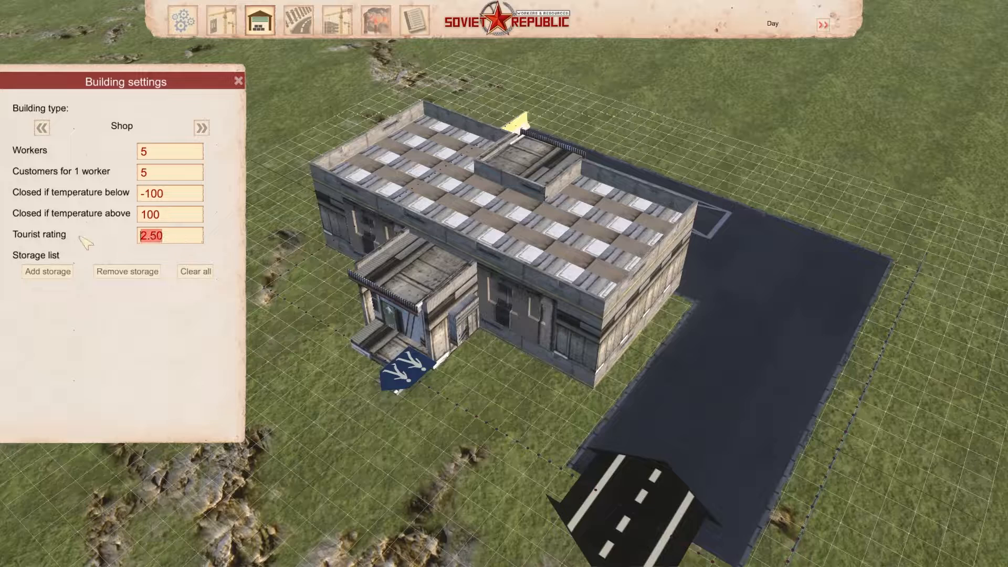
type("0")
- Compare which goods the Basic, Medium, Advanced and MediumAdvanced storage usages hold for a new warehouse storage
left_click(58, 271)
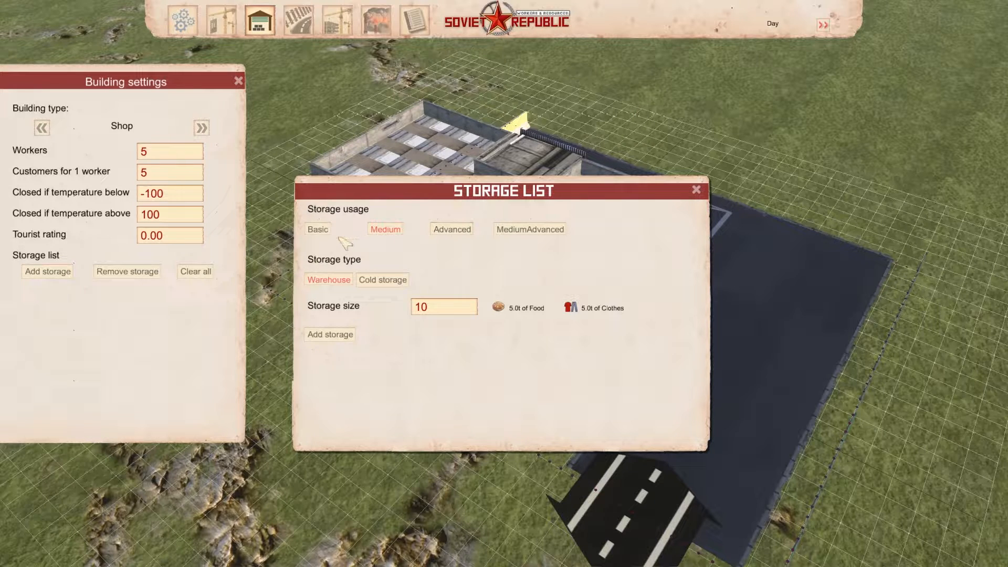
left_click(318, 230)
left_click(388, 231)
left_click(450, 231)
left_click(530, 231)
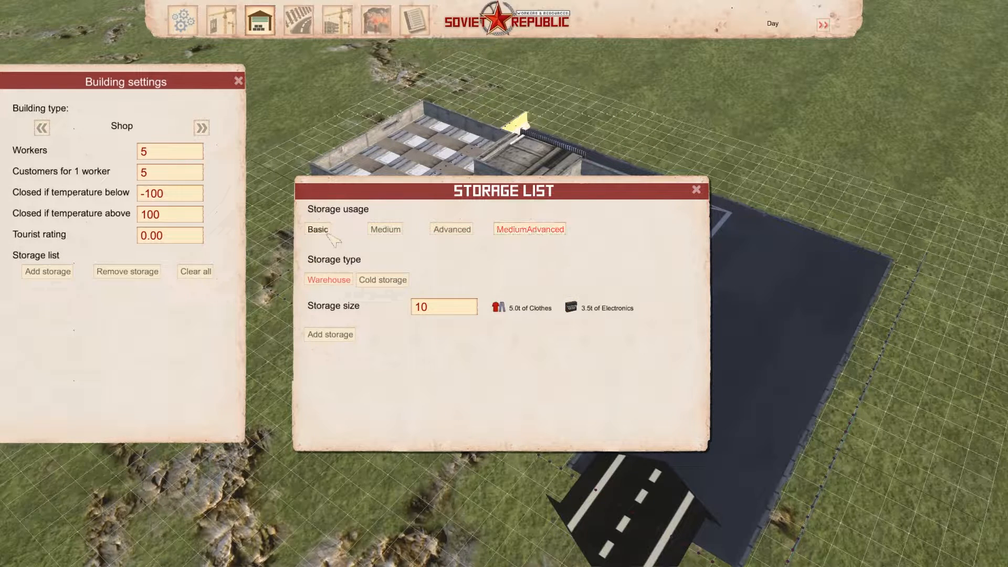
left_click(386, 231)
left_click(530, 230)
left_click(319, 230)
left_click(385, 230)
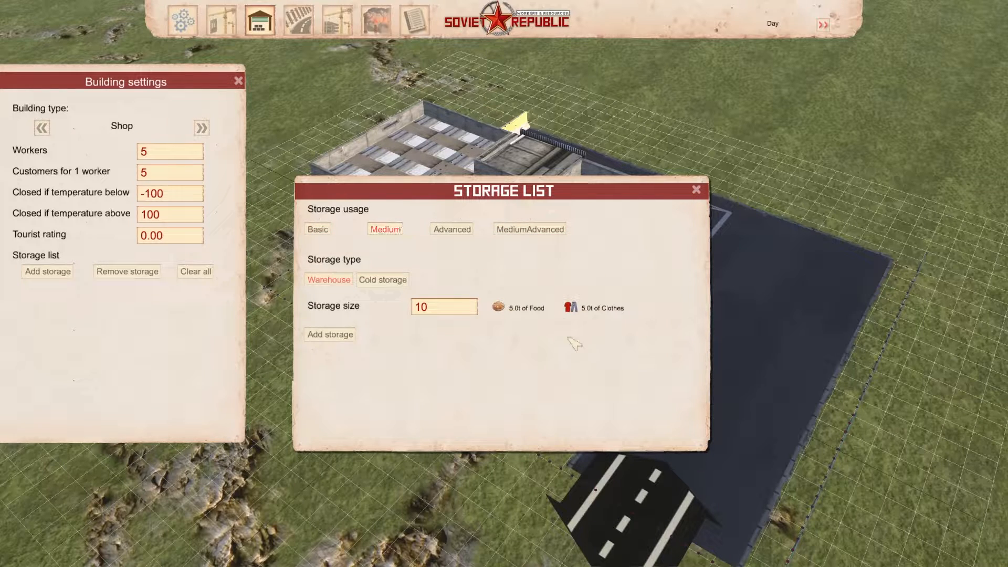
left_click(453, 231)
left_click(530, 230)
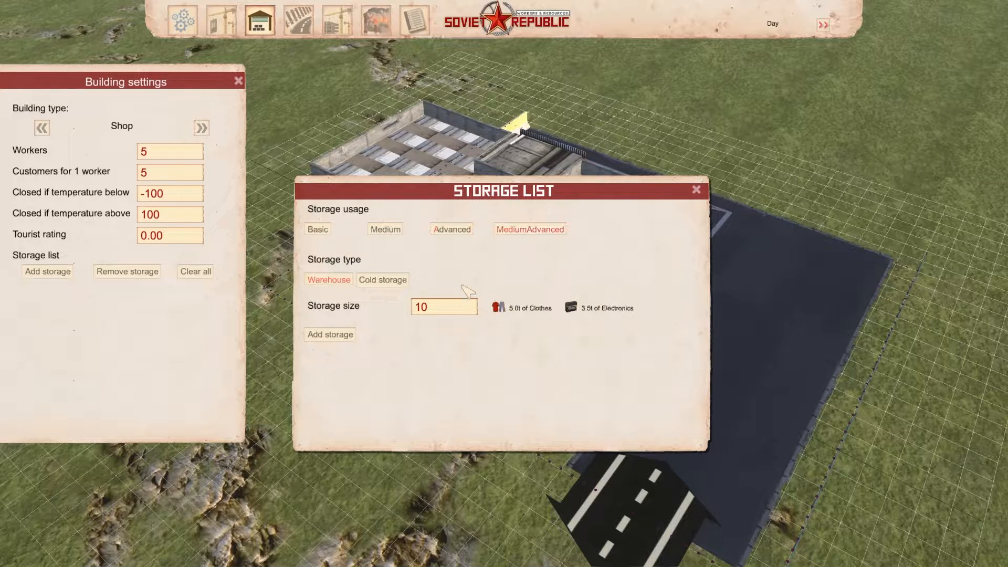
left_click(437, 230)
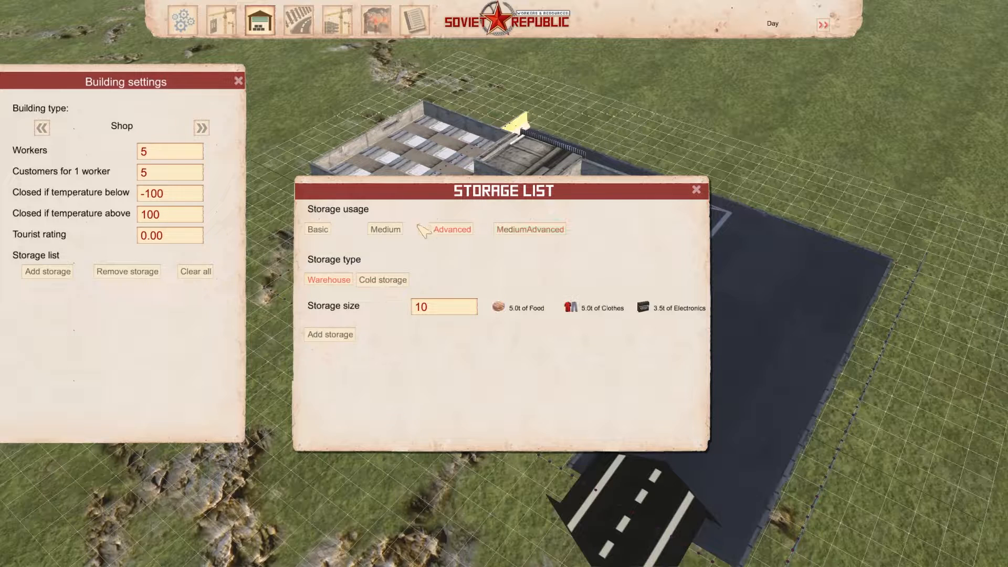
left_click(385, 230)
left_click(319, 230)
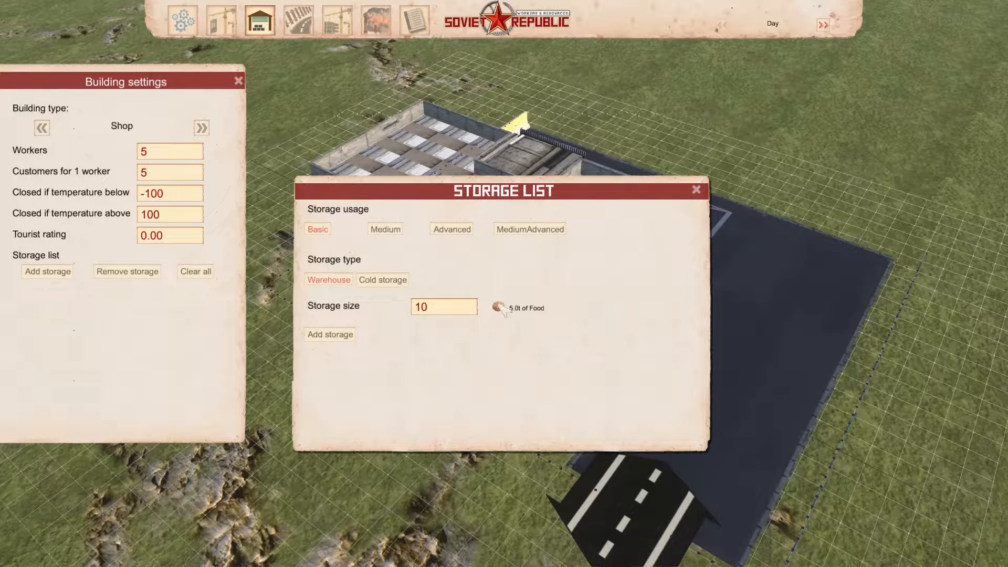
left_click(386, 230)
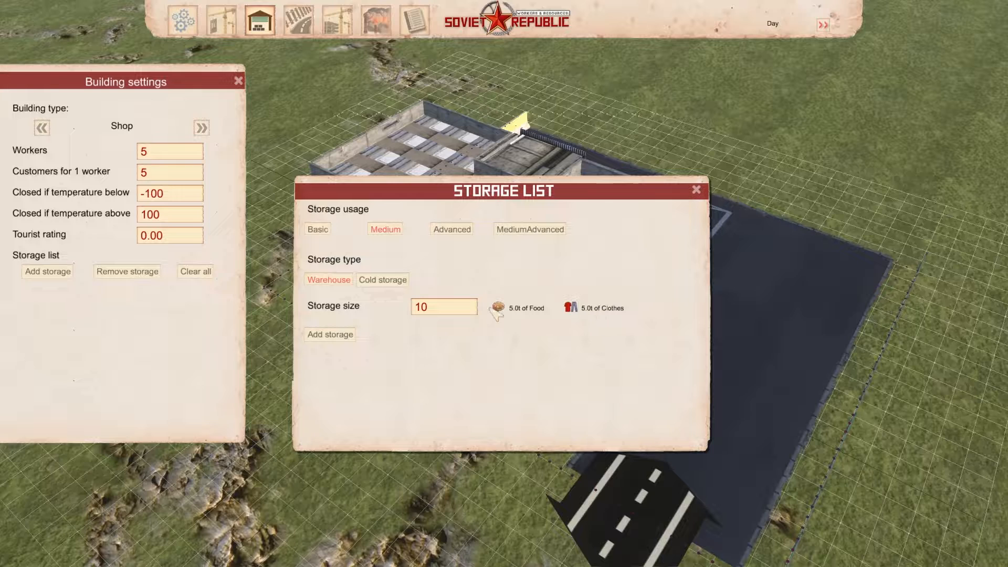
left_click(447, 225)
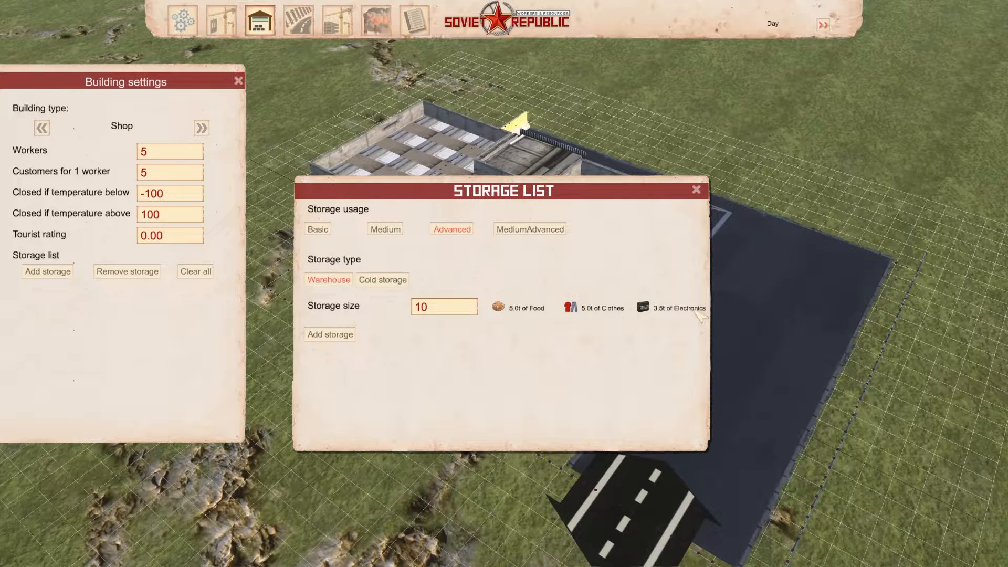
left_click(550, 229)
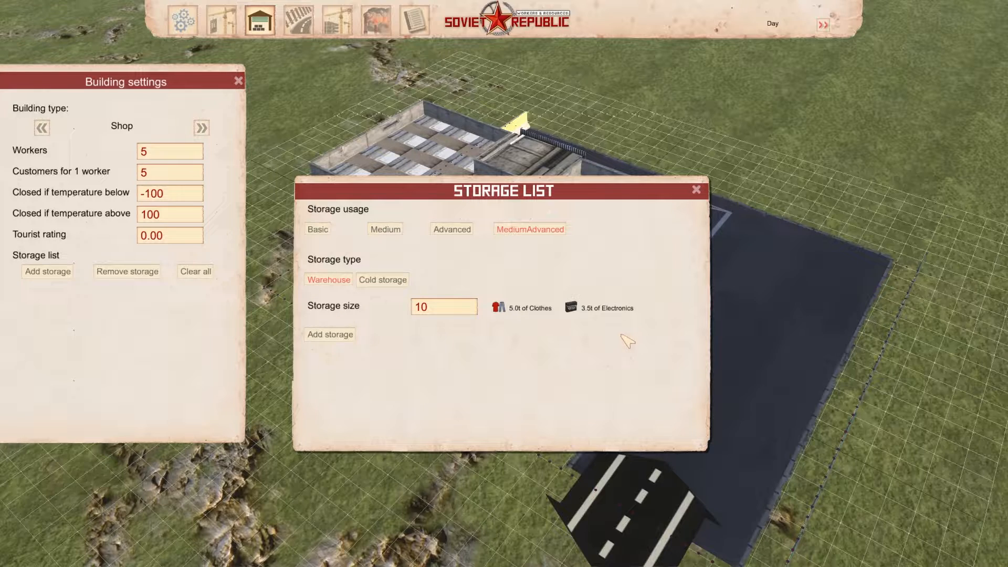
- Add an Advanced warehouse storage of size 3 to the shop
left_click(462, 232)
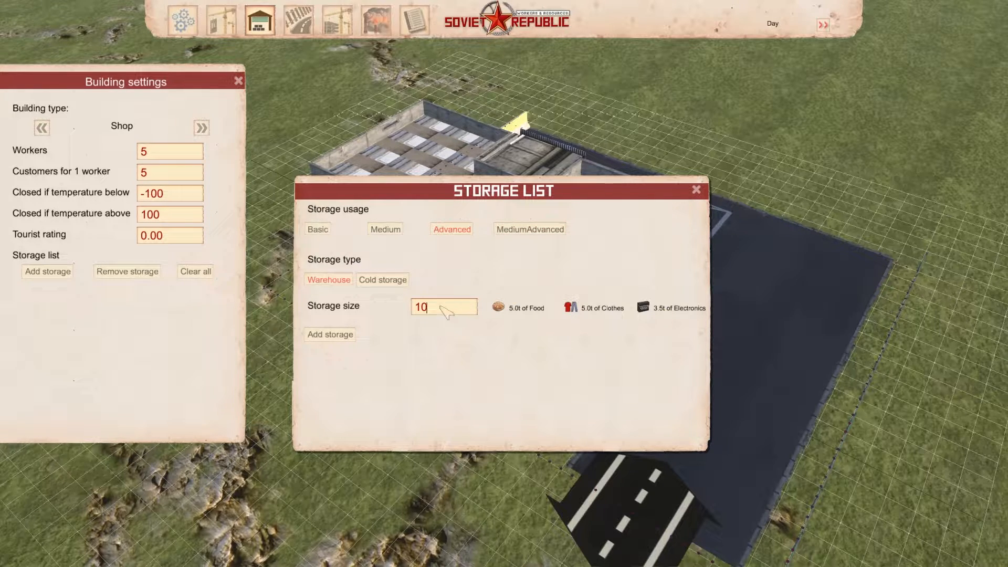
left_click_drag(445, 311, 404, 314)
type("2")
left_click_drag(428, 308, 414, 313)
type("3")
left_click(332, 335)
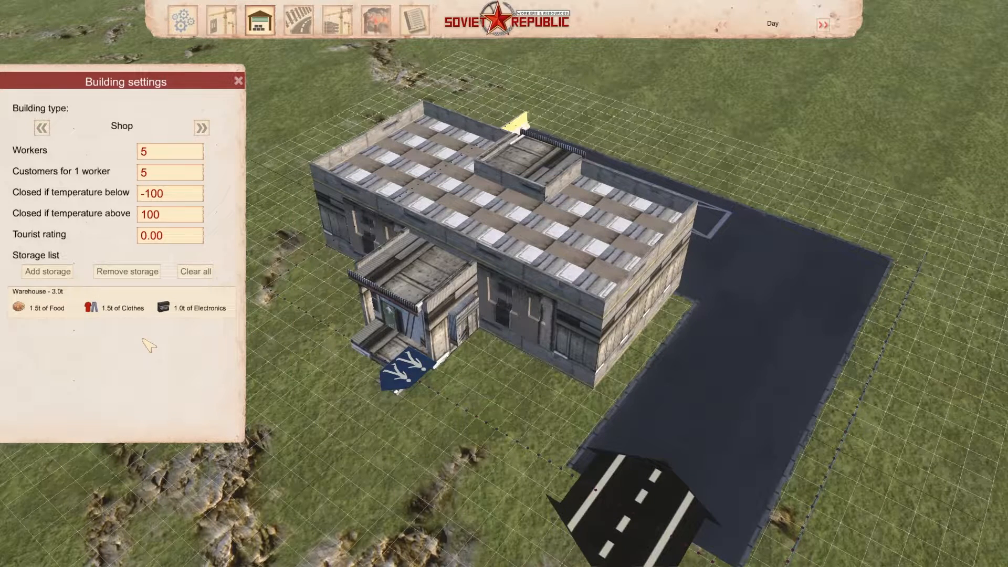
- Add a cold storage of size 2 for meat to the shop
left_click(27, 271)
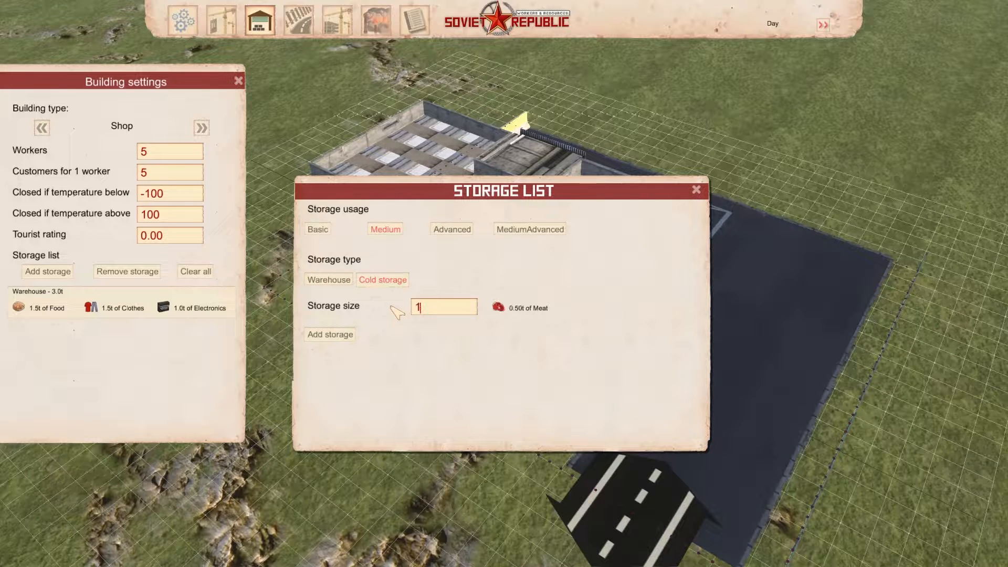
left_click(330, 335)
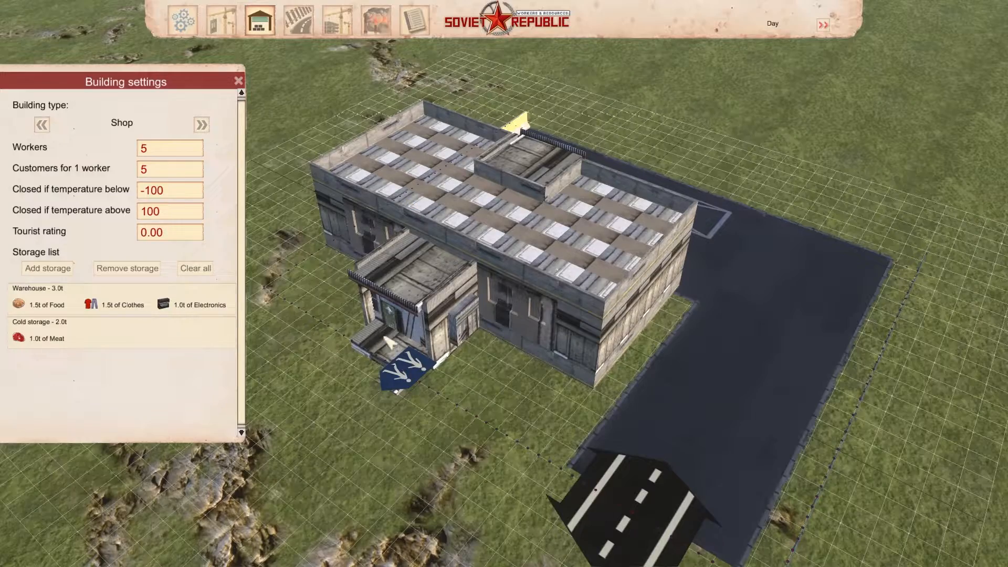
key("w")
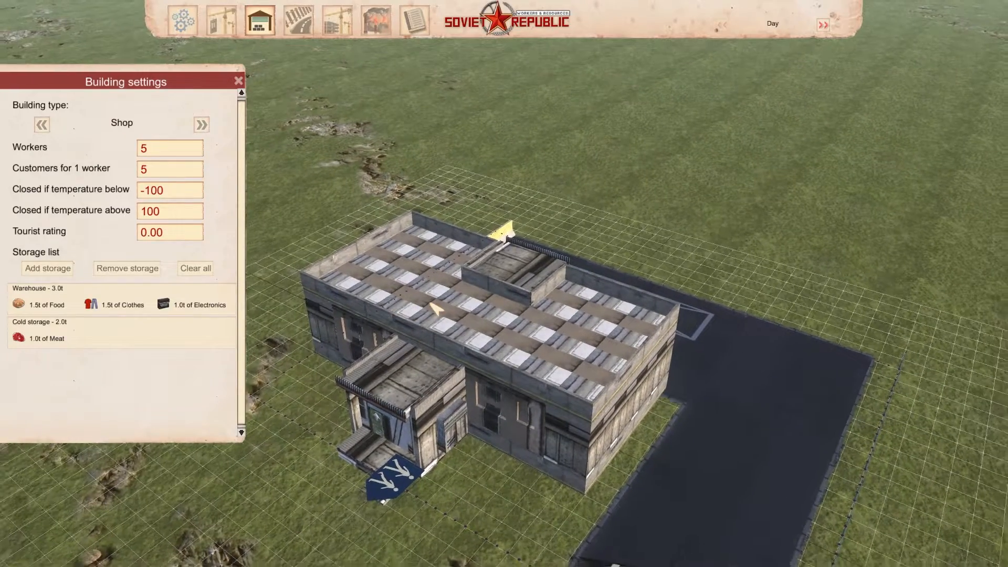
scroll(436, 310, "down", 2)
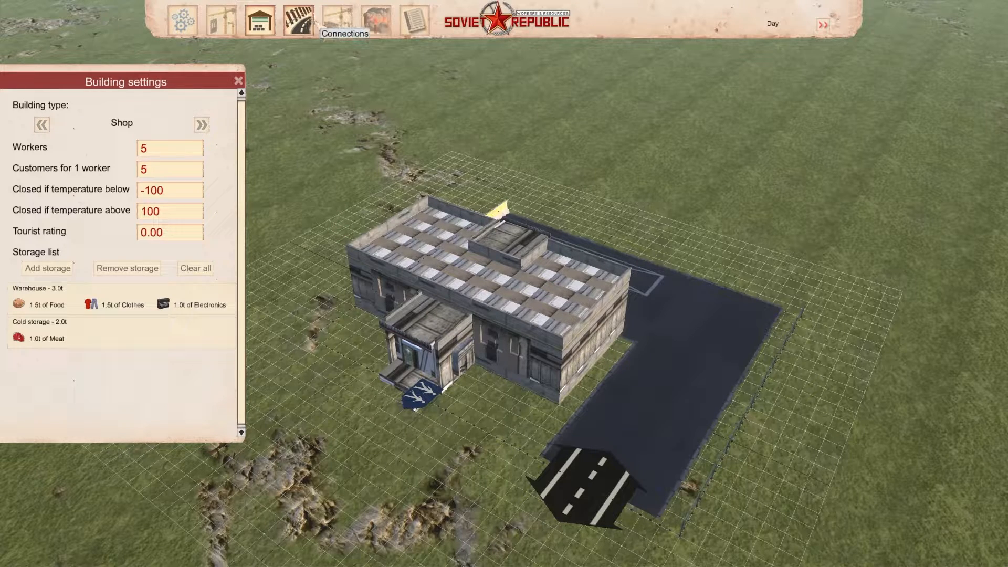
- Review the shop's construction phases and costs, and open the game saving and building loading settings
left_click(339, 21)
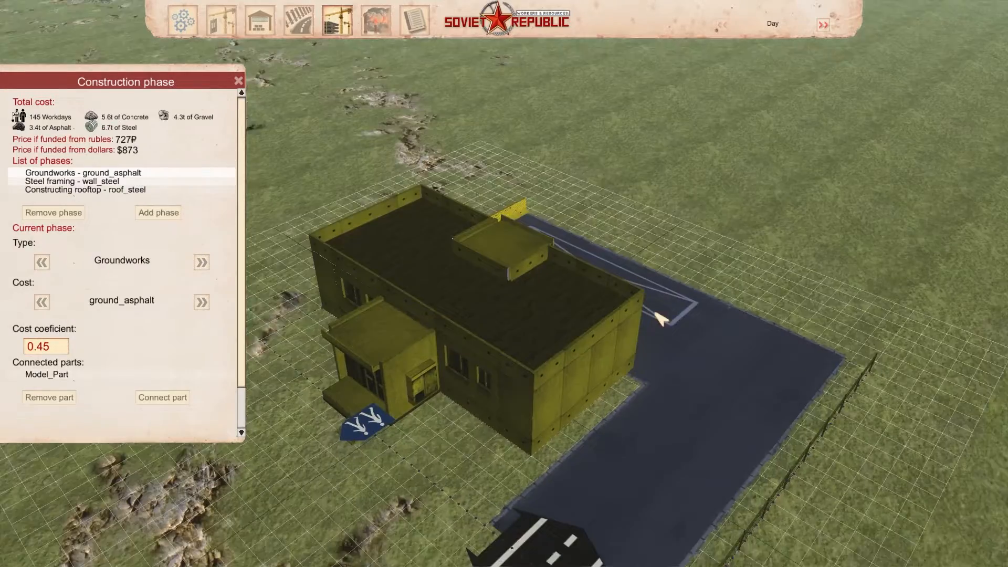
scroll(650, 310, "down", 5)
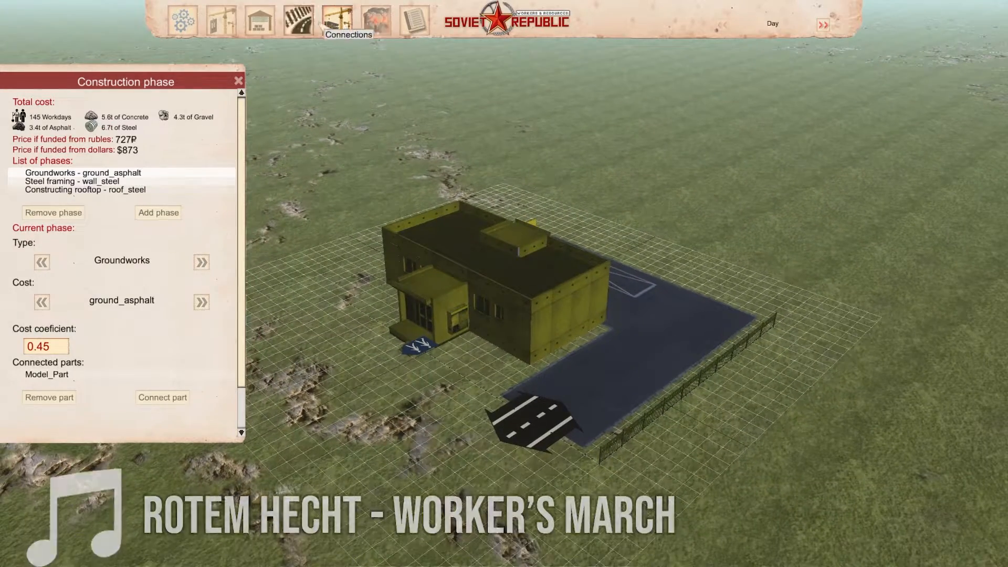
left_click(183, 24)
middle_click_drag(227, 233, 331, 210)
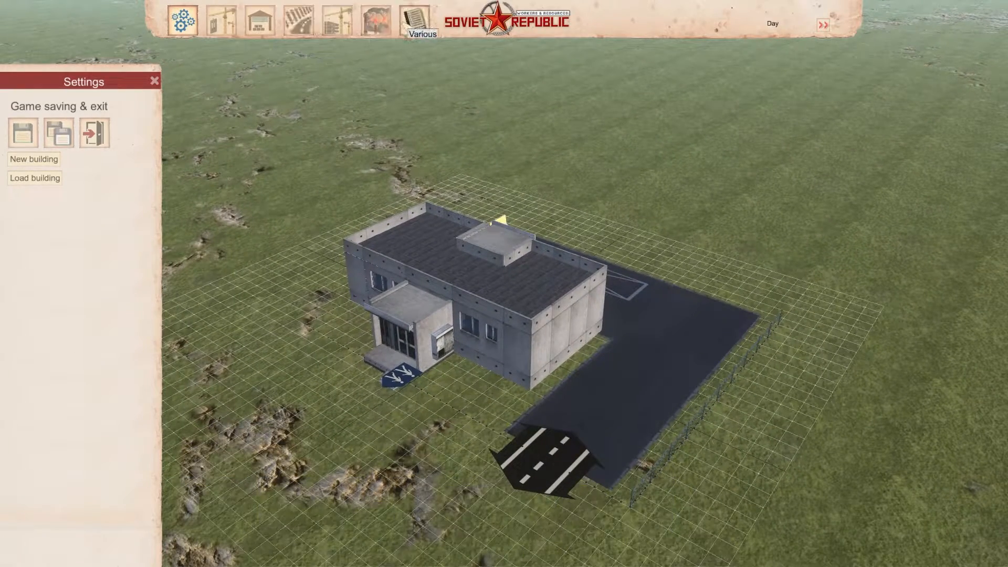
- Save the finished building as "My store" and quit the building editor to the main menu
scroll(401, 153, "up", 3)
mouse_move(401, 153)
middle_mouse_down()
mouse_move(355, 158)
mouse_move(410, 160)
mouse_move(382, 157)
middle_mouse_up()
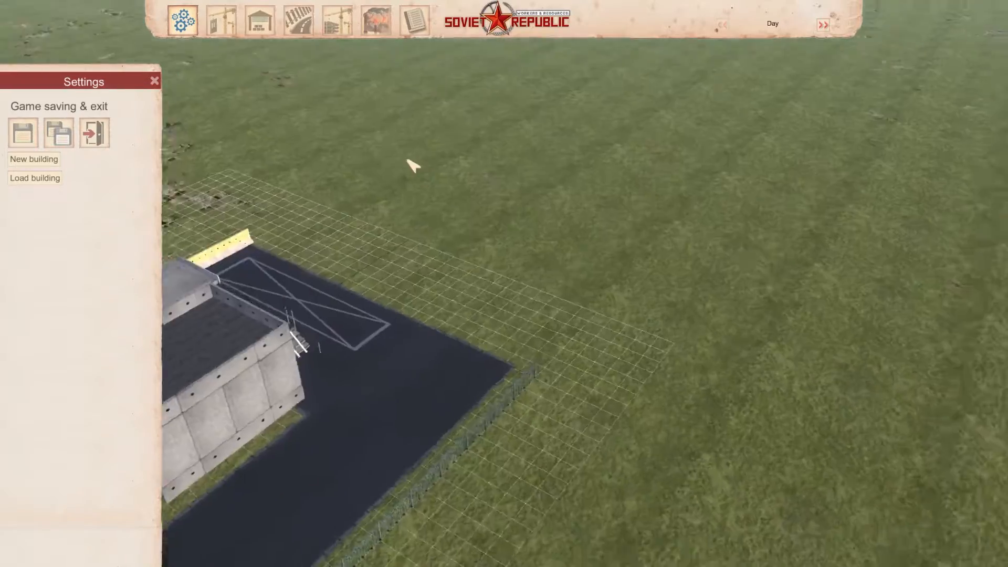
scroll(423, 122, "down", 4)
middle_click_drag(423, 121, 405, 149)
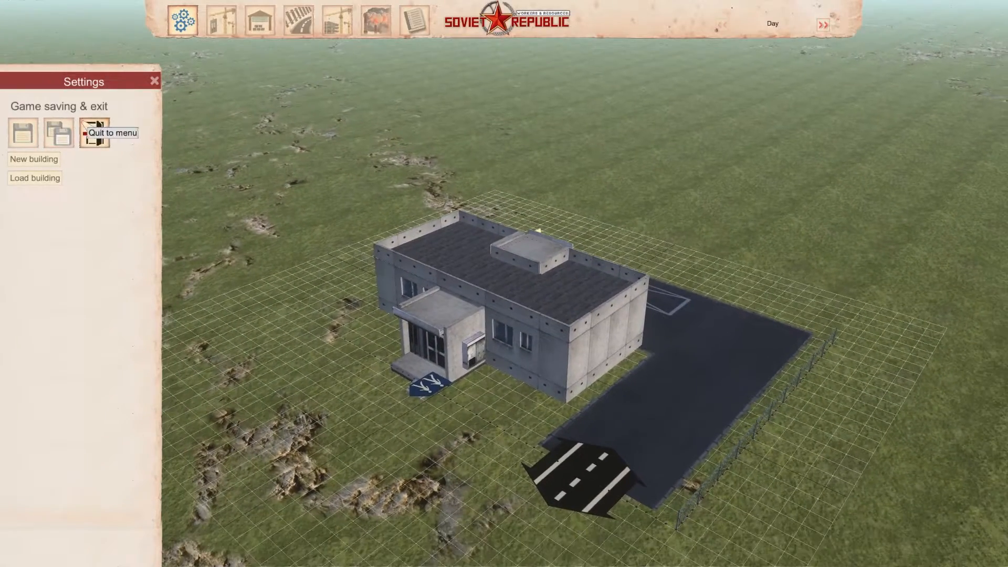
left_click(92, 132)
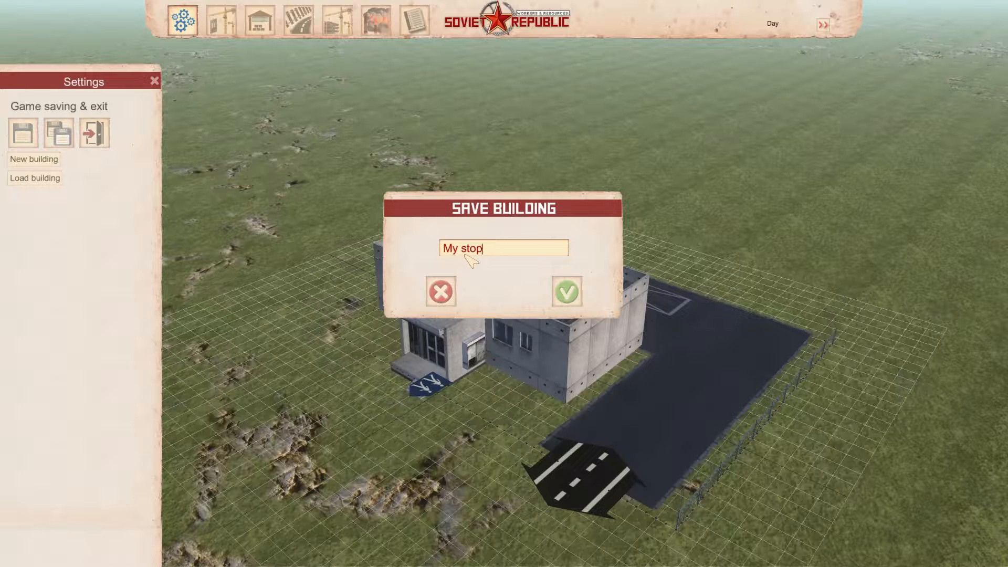
key("Return")
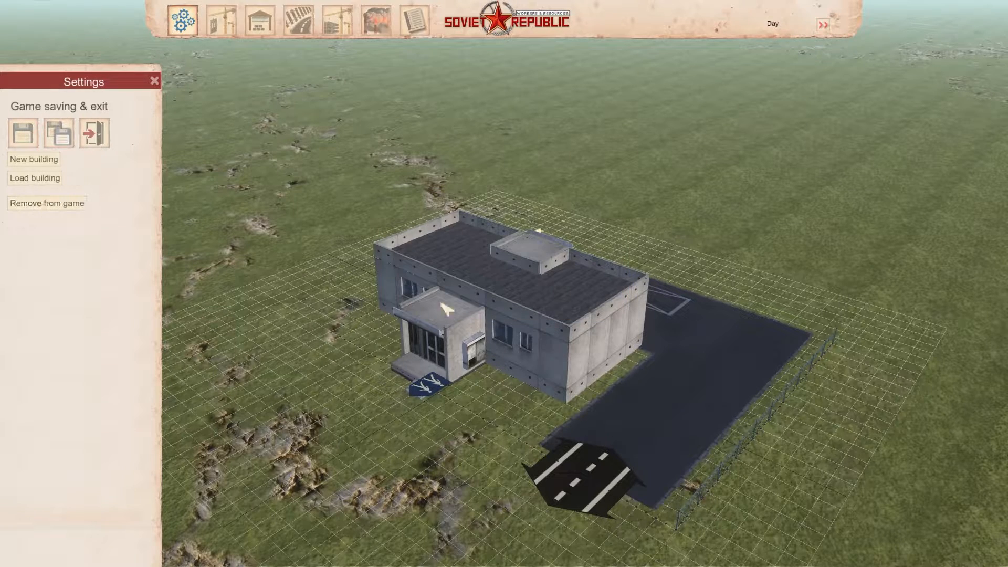
left_click(95, 132)
left_click(565, 288)
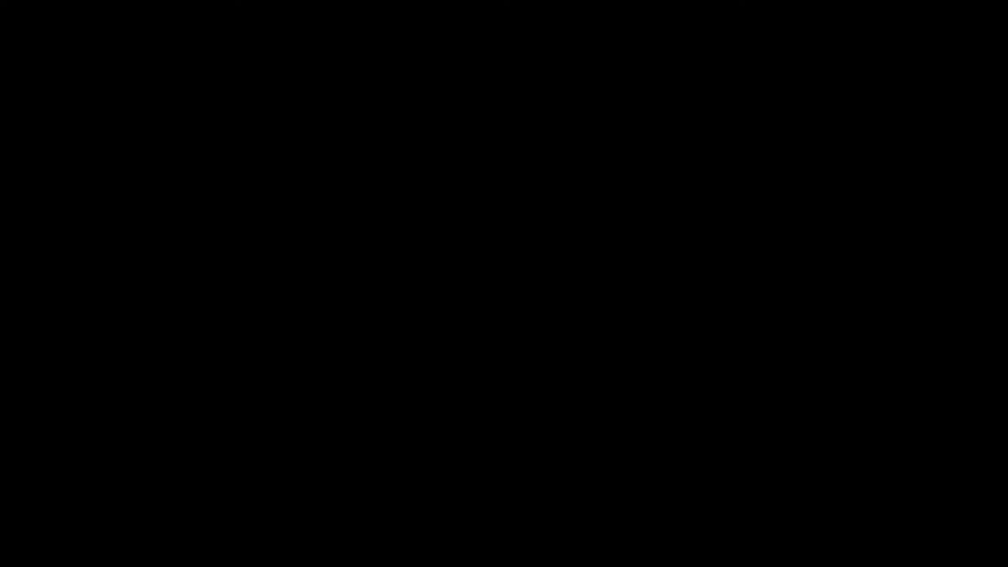
- Place a row of four "My building" residences from the editor buildings on open ground beside Hantsazino
left_click(26, 371)
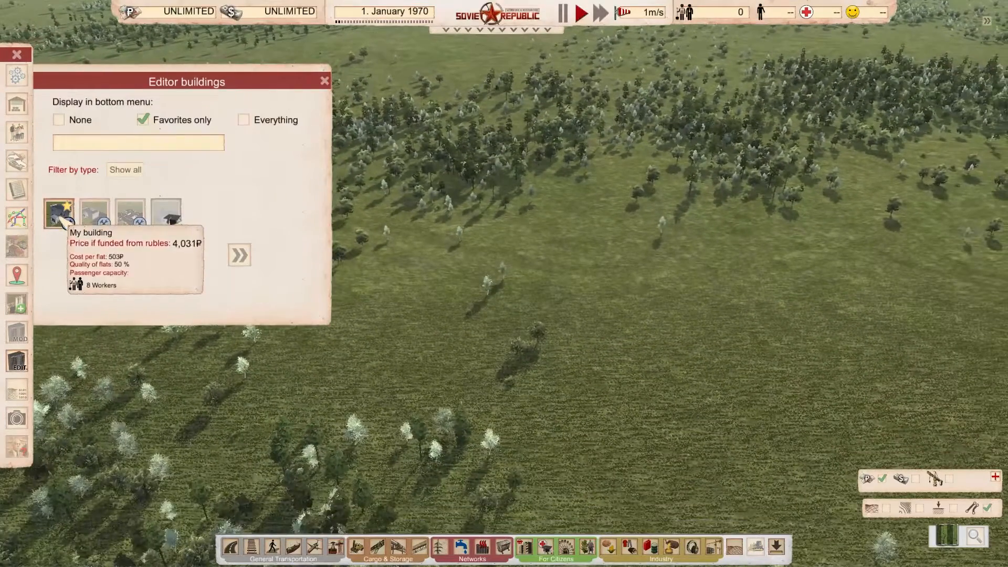
left_click(58, 212)
left_click(470, 299)
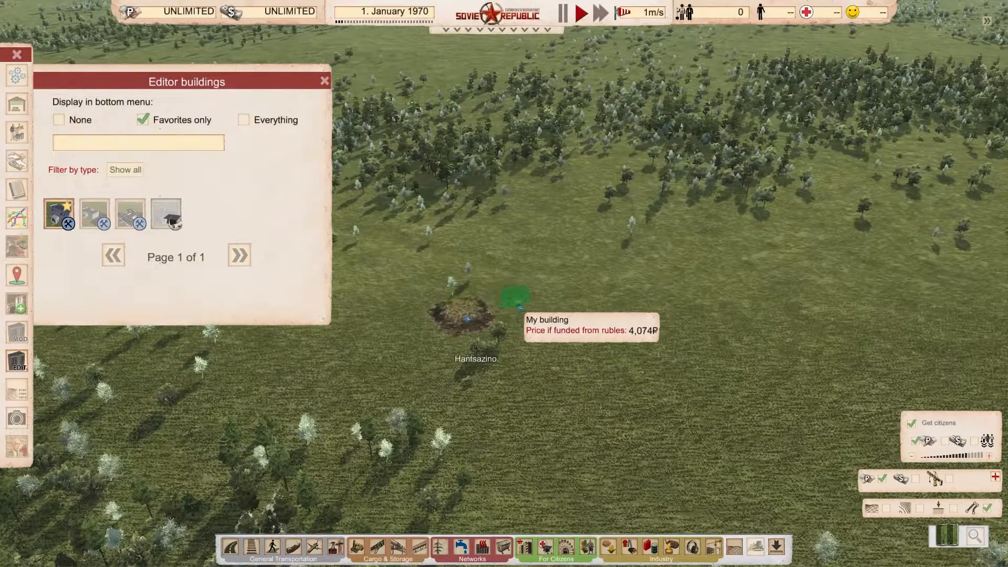
left_click(579, 288)
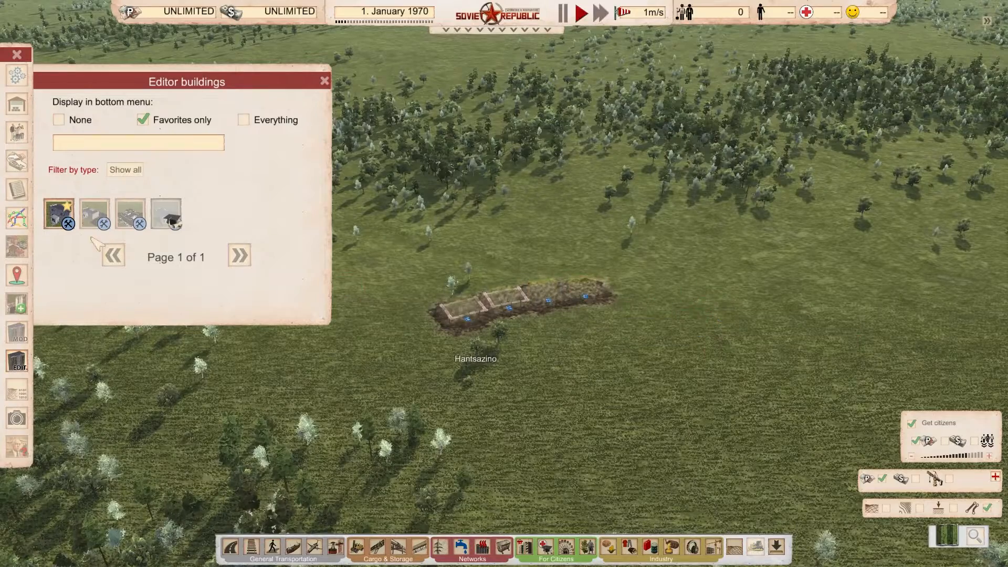
- Place the "My store" editor building on the open ground in front of the row of houses
left_click(95, 213)
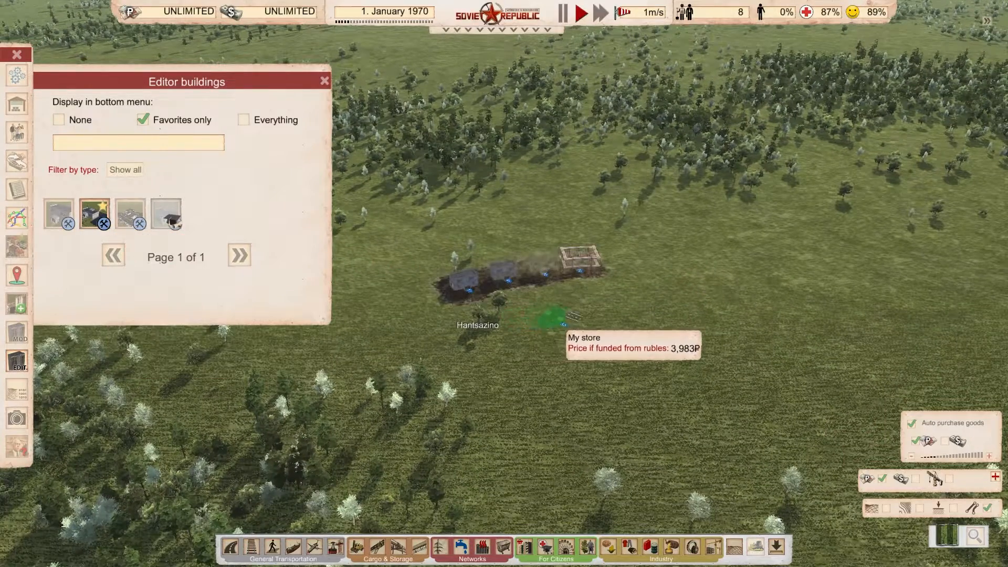
left_click(540, 339)
right_click(540, 341)
right_click_drag(543, 340, 481, 350)
scroll(481, 350, "up", 5)
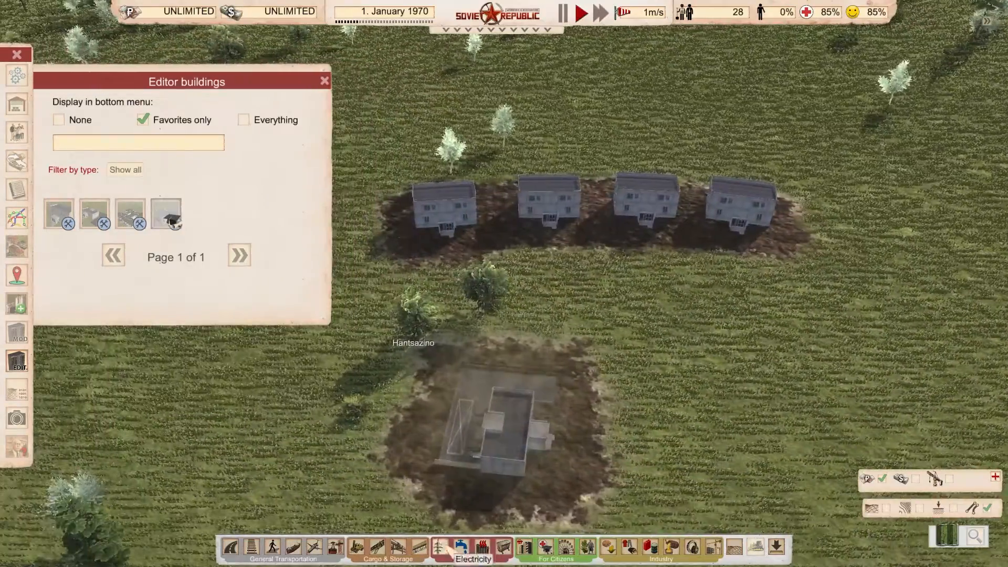
left_click(272, 546)
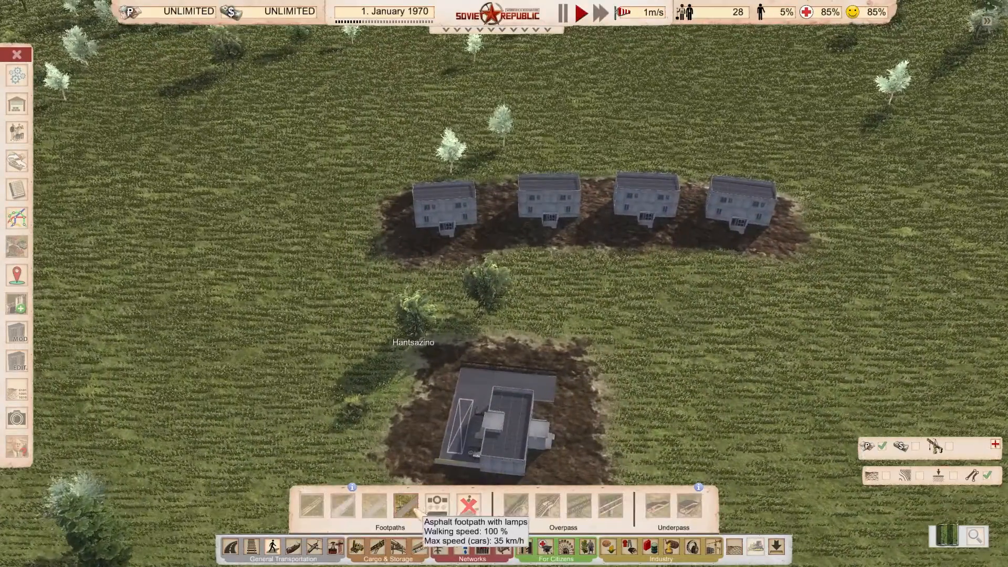
left_click(413, 509)
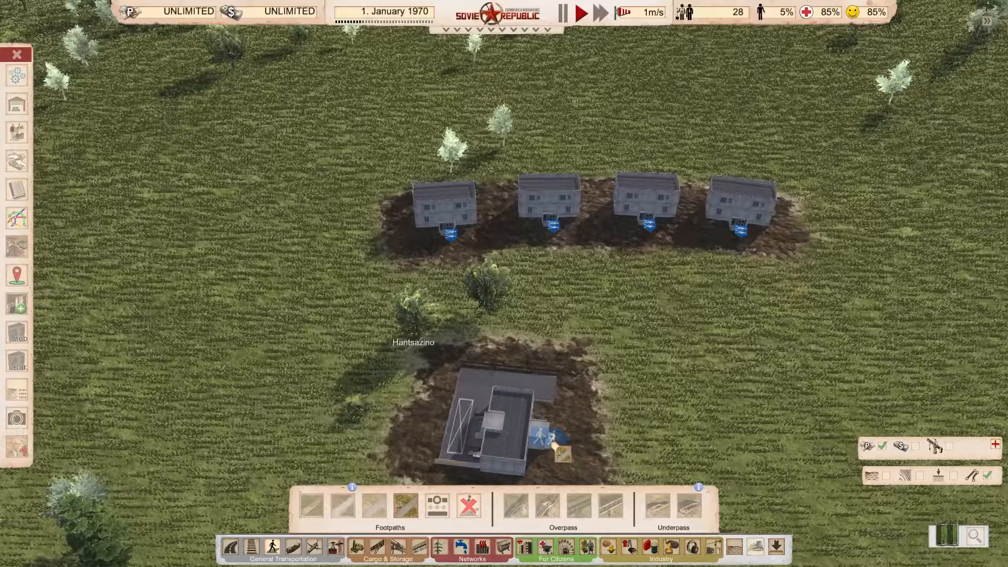
left_click(551, 443)
right_click(720, 427)
- Build a curved road from the store's vehicle entrance around its side and away from the houses
key("s")
key("d")
left_click(231, 545)
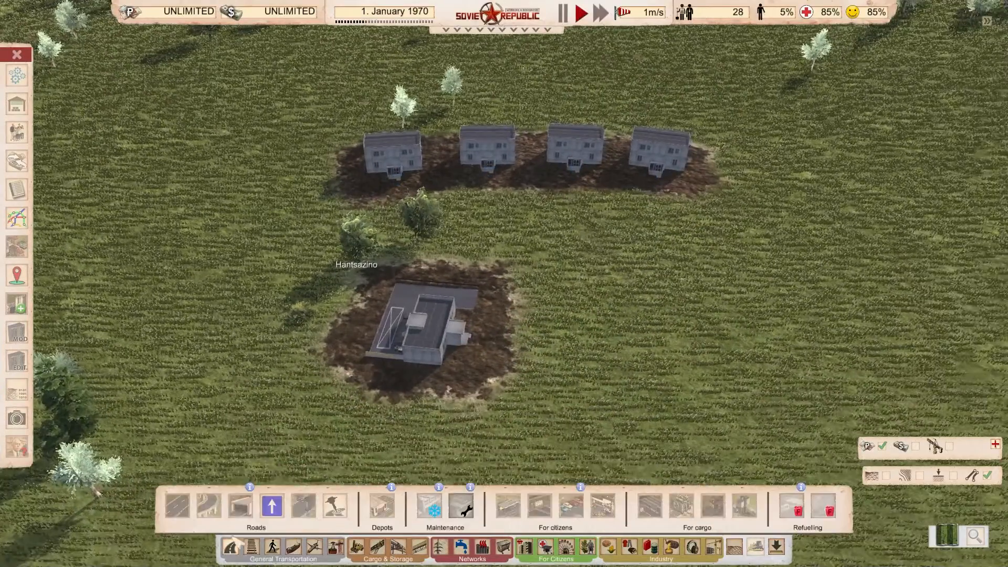
mouse_move(182, 503)
left_click(183, 463)
left_click(475, 317)
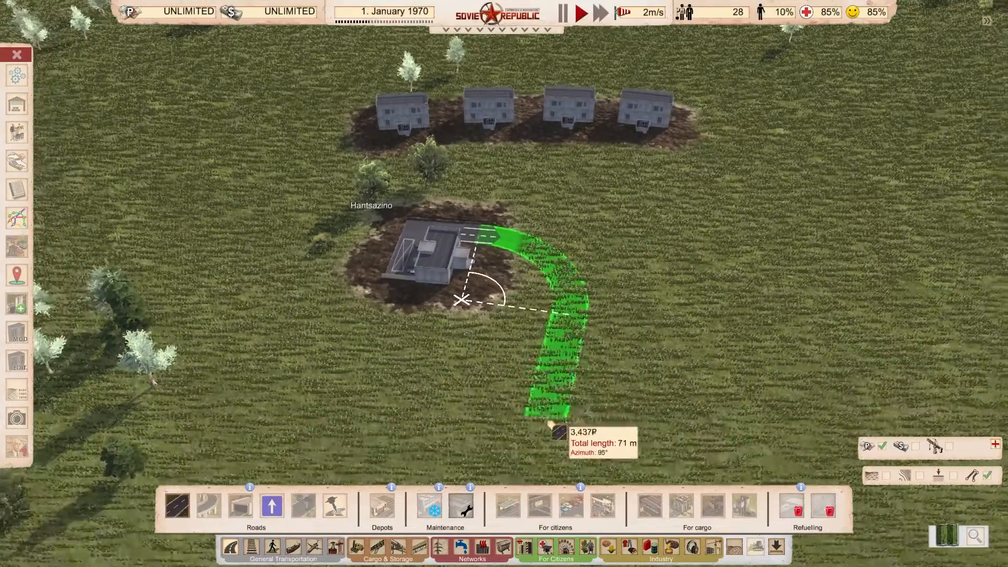
left_click(549, 454)
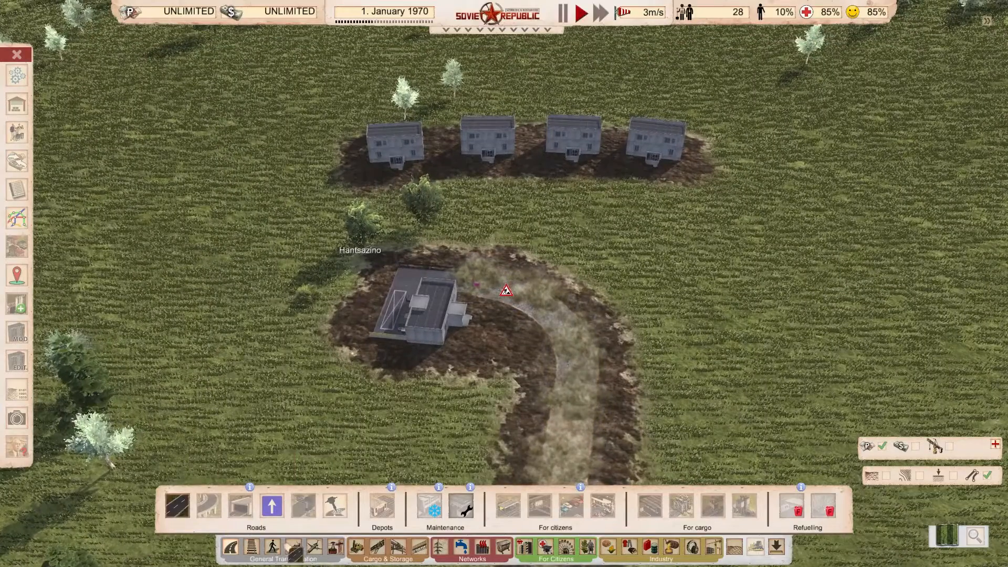
- Lay an asphalt footpath with lamps from the store across the road to the two middle houses
left_click(272, 547)
left_click(406, 505)
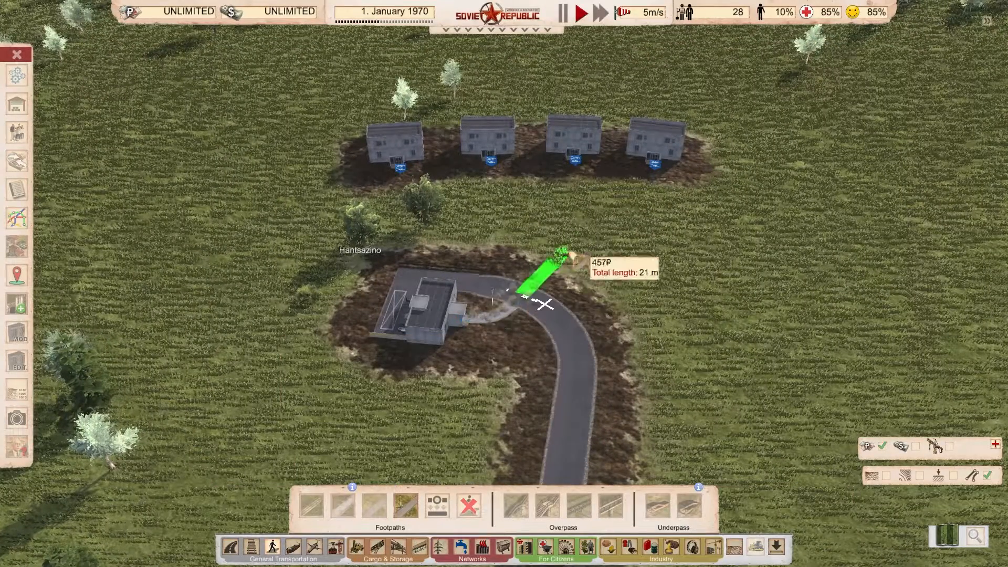
left_click(575, 160)
left_click(574, 223)
left_click(491, 160)
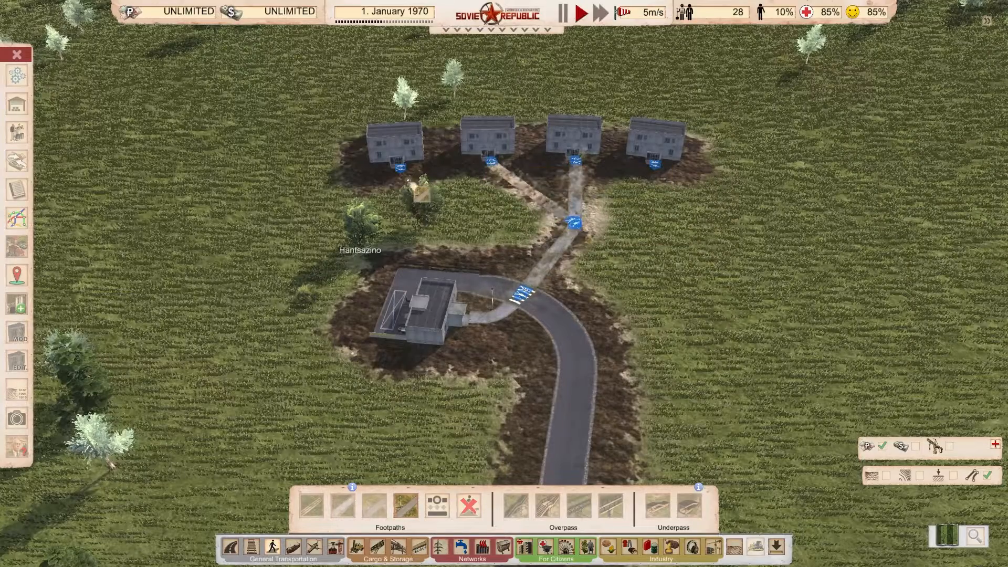
- Connect the two outer houses to the main footpath with asphalt footpaths with lamps
left_click(399, 167)
left_click(551, 251)
left_click(654, 164)
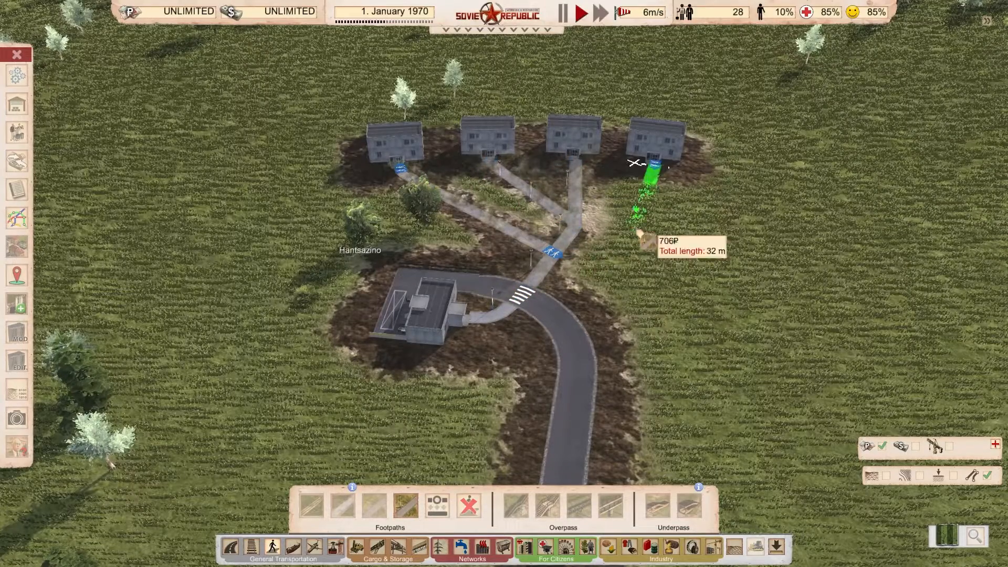
left_click(576, 223)
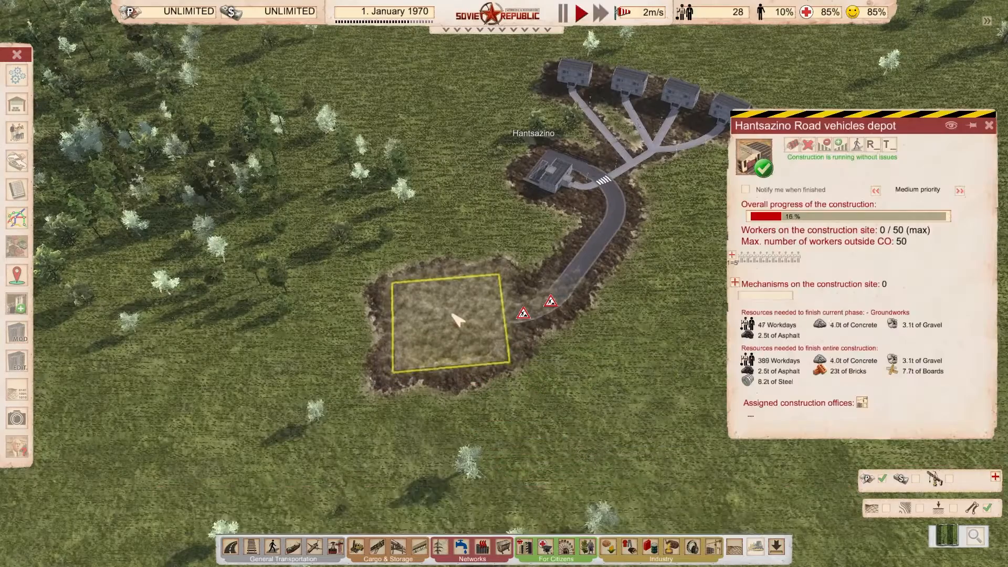
- Demolish the unfinished road vehicles depot and build a small distribution office on the opposite side of the road
left_click(455, 313)
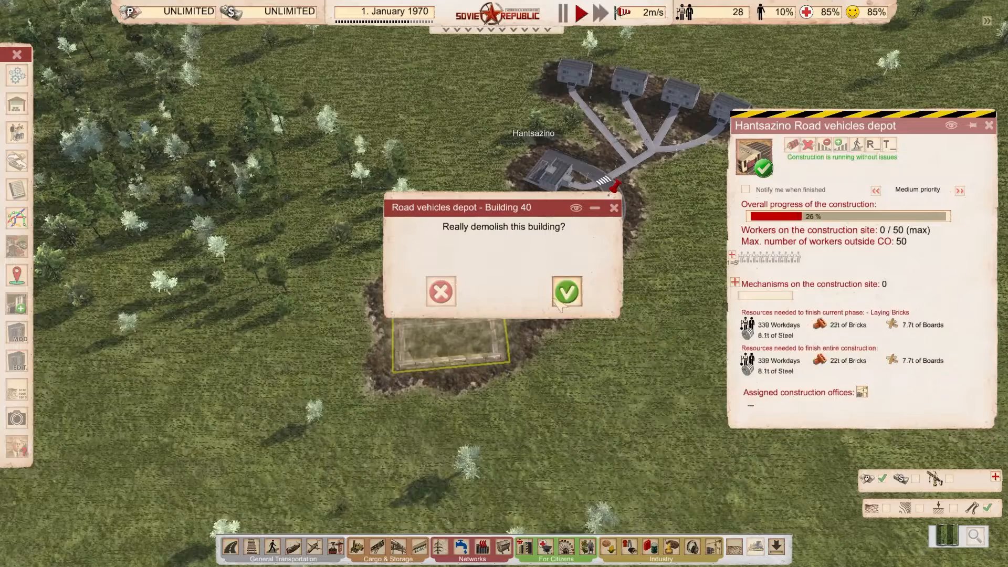
left_click(566, 292)
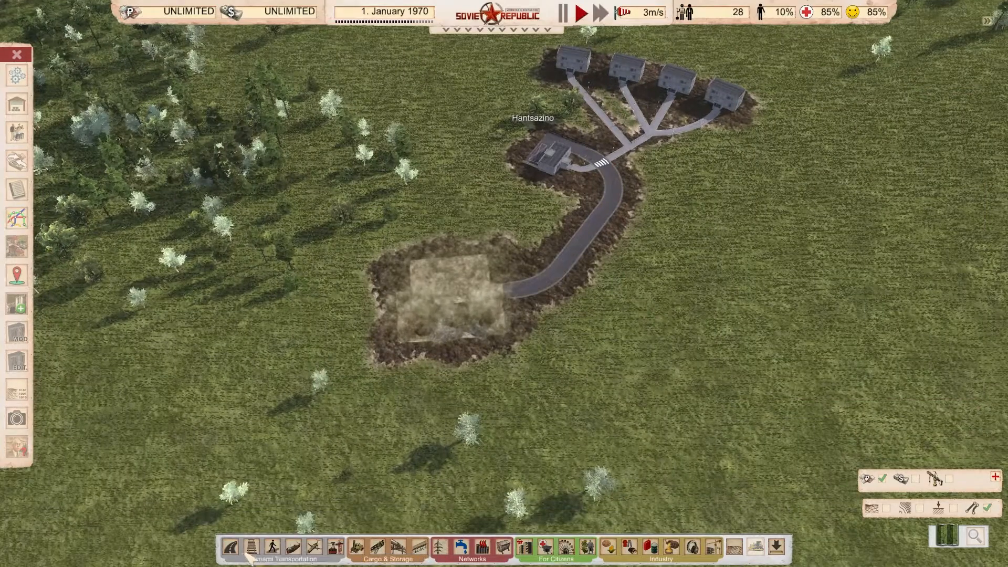
left_click(356, 547)
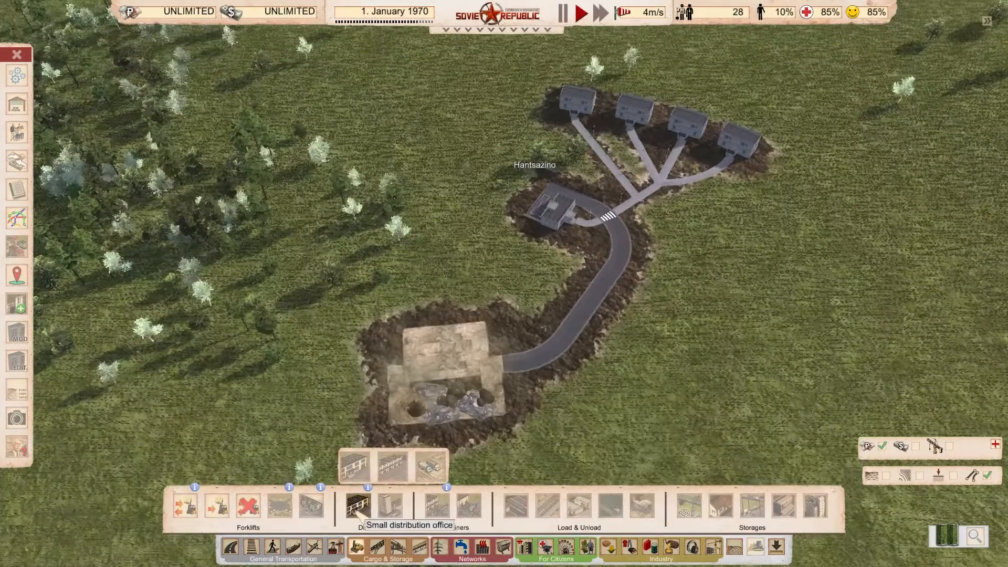
left_click(356, 507)
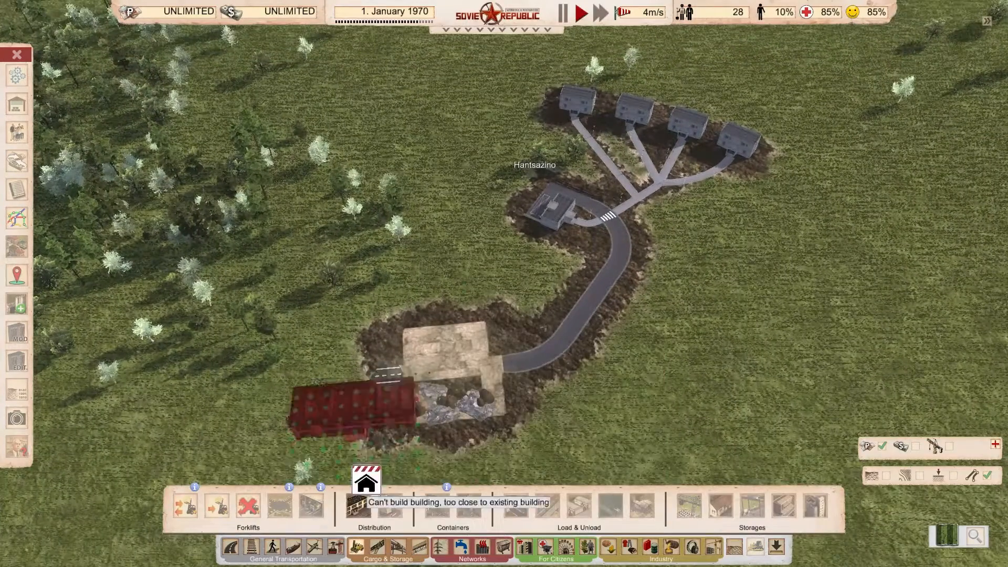
left_click(668, 424)
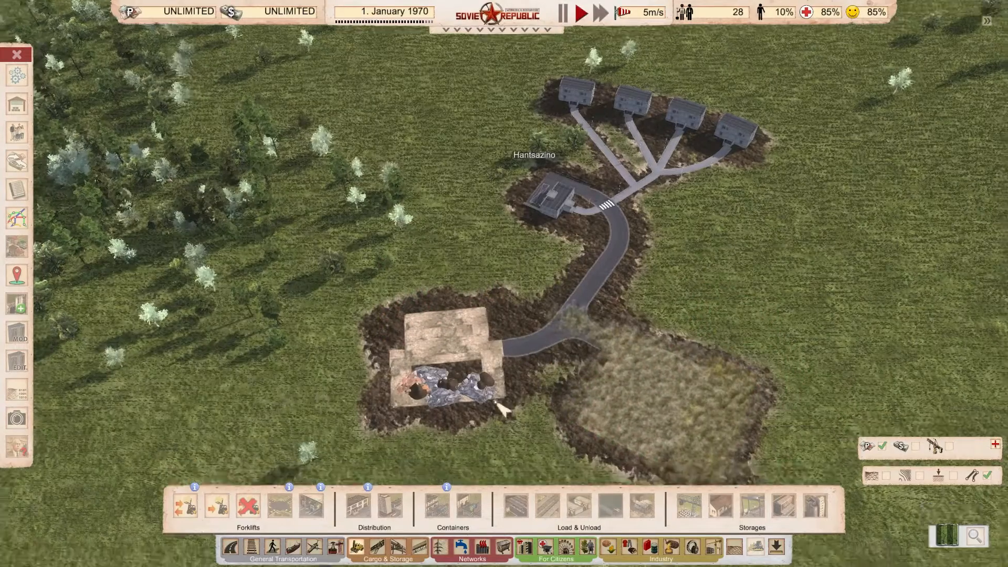
- Build a straight road about 120 m long from the junction, heading away from the distribution office
left_click(231, 546)
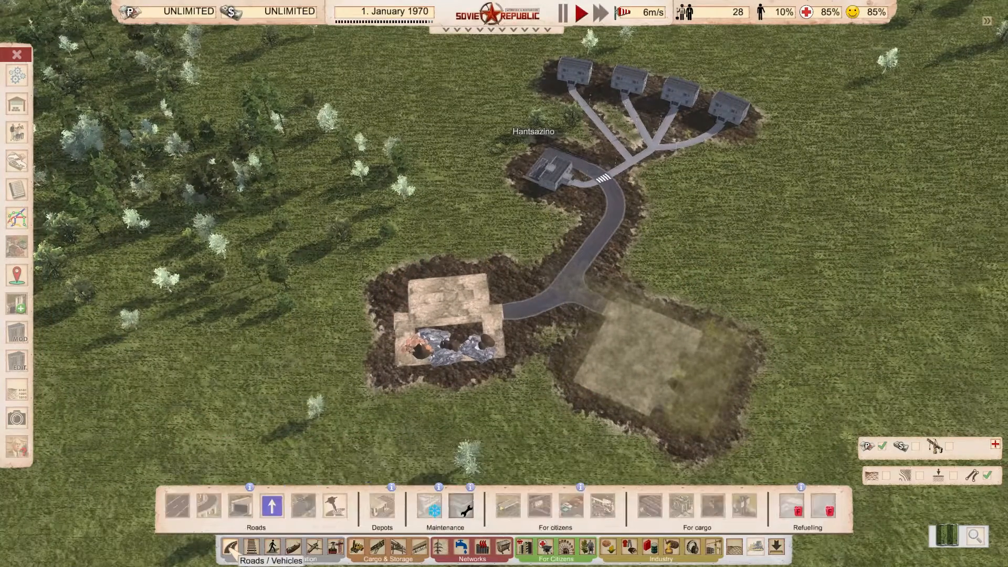
left_click(177, 506)
left_click(564, 284)
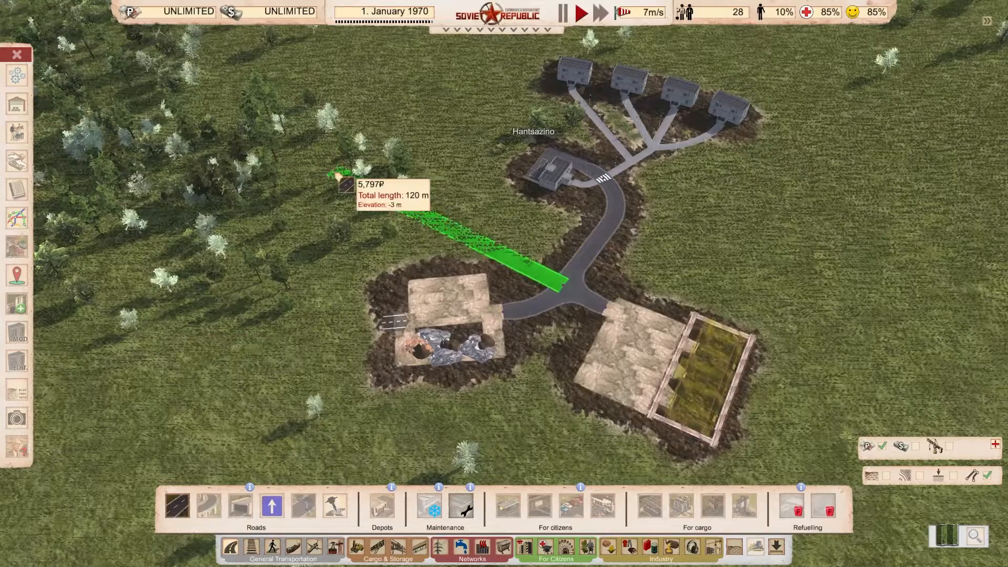
left_click(338, 175)
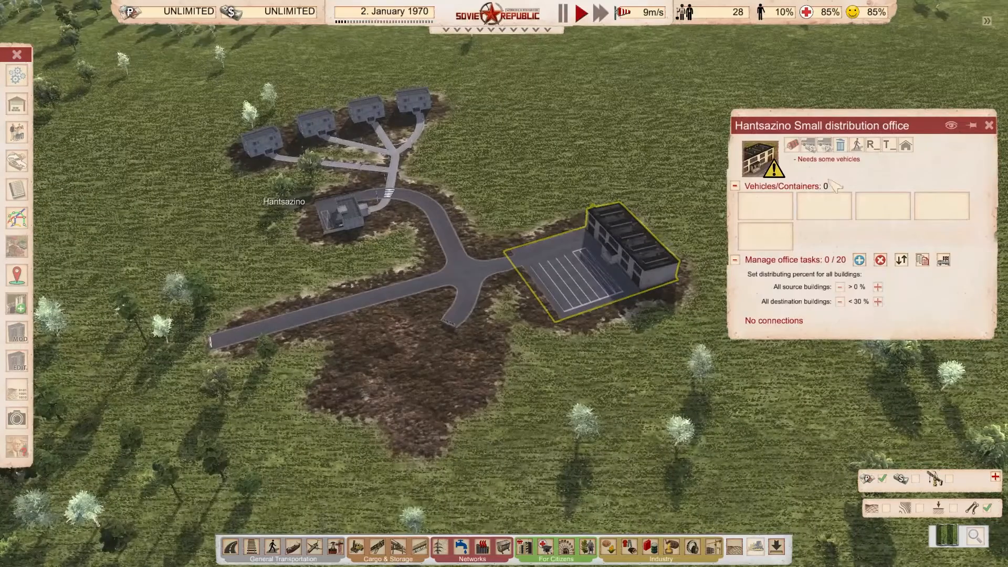
- Buy an A30N truck of the Refrigeration type for the small distribution office and add the store to its tasks
left_click(808, 145)
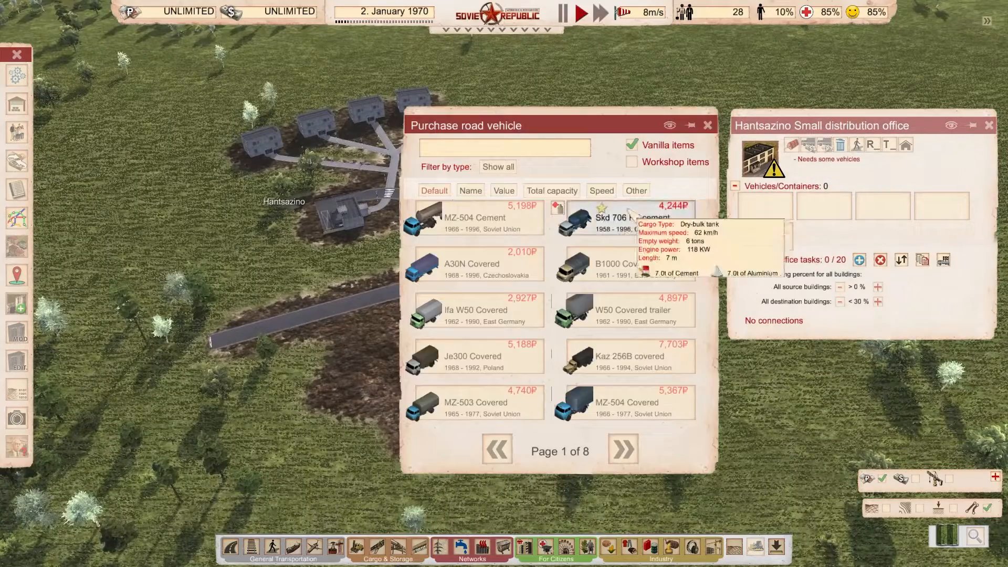
left_click(503, 168)
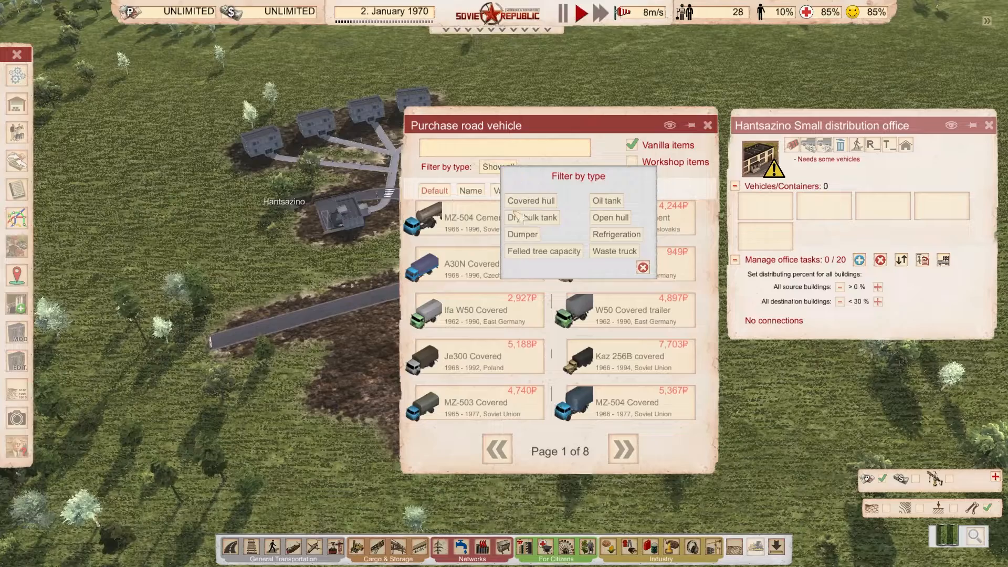
left_click(616, 234)
left_click(467, 221)
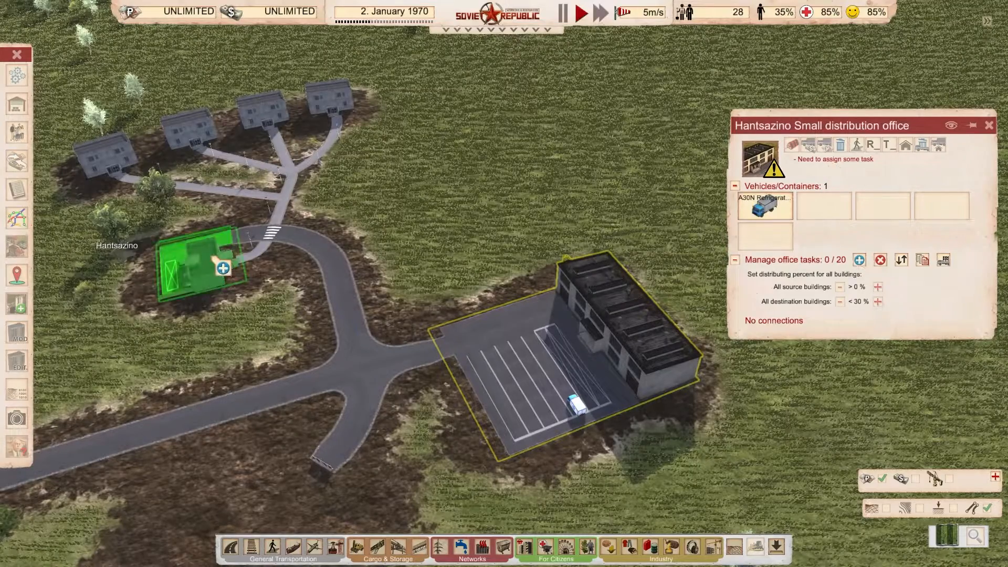
left_click(215, 259)
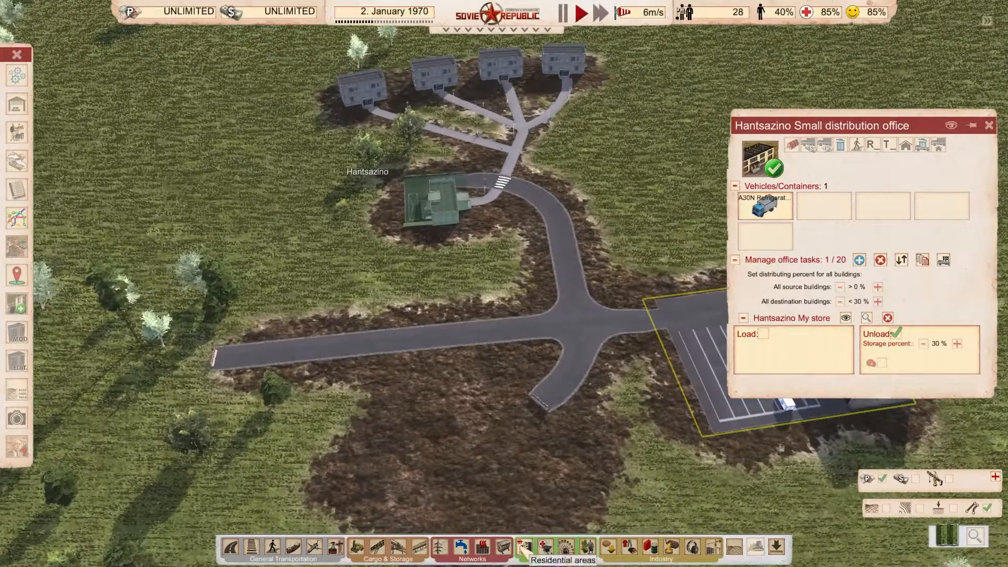
- Build a meat storage alongside the new straight road
left_click(608, 547)
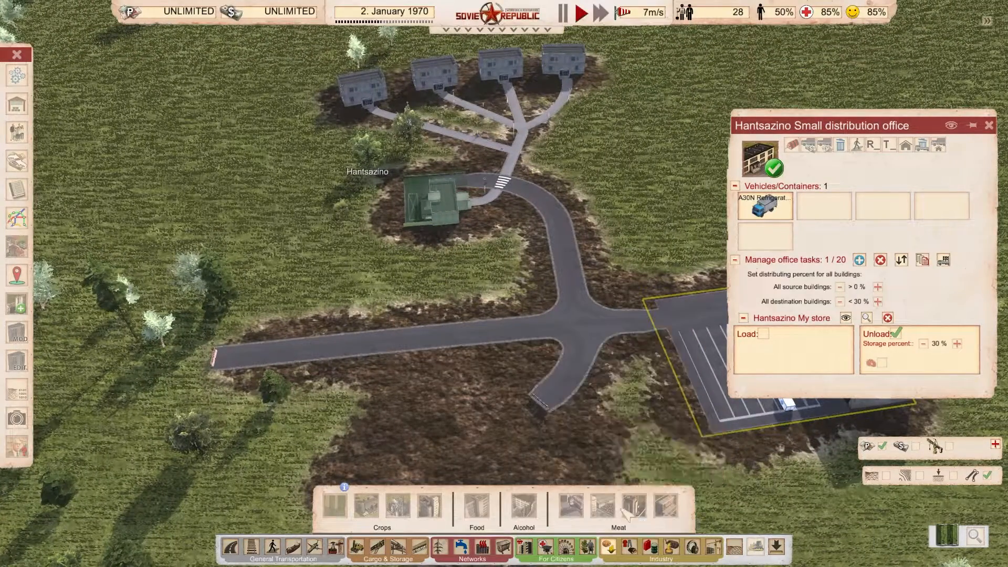
left_click(664, 507)
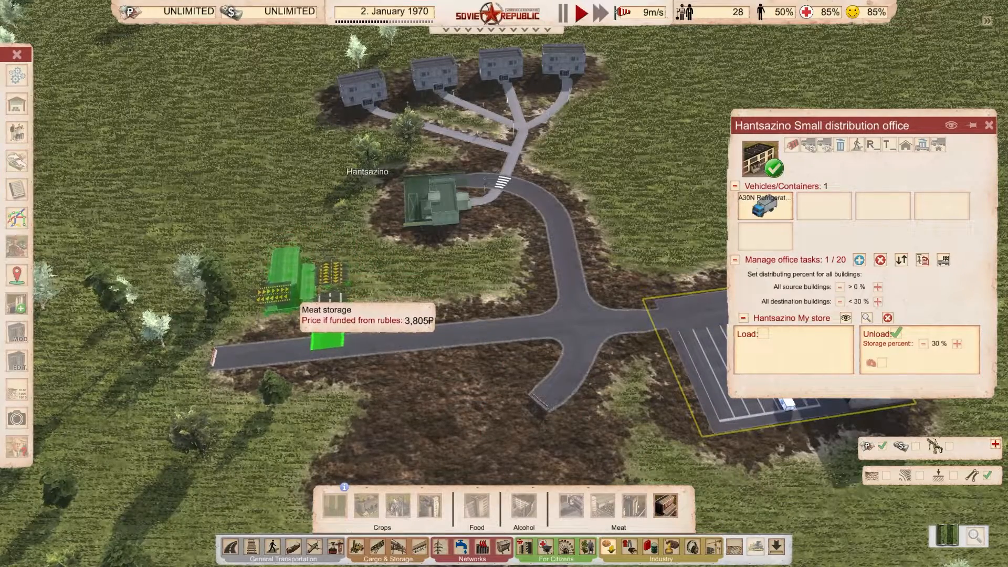
left_click(302, 304)
- Empty the meat from the store's cold storage
left_click(441, 210)
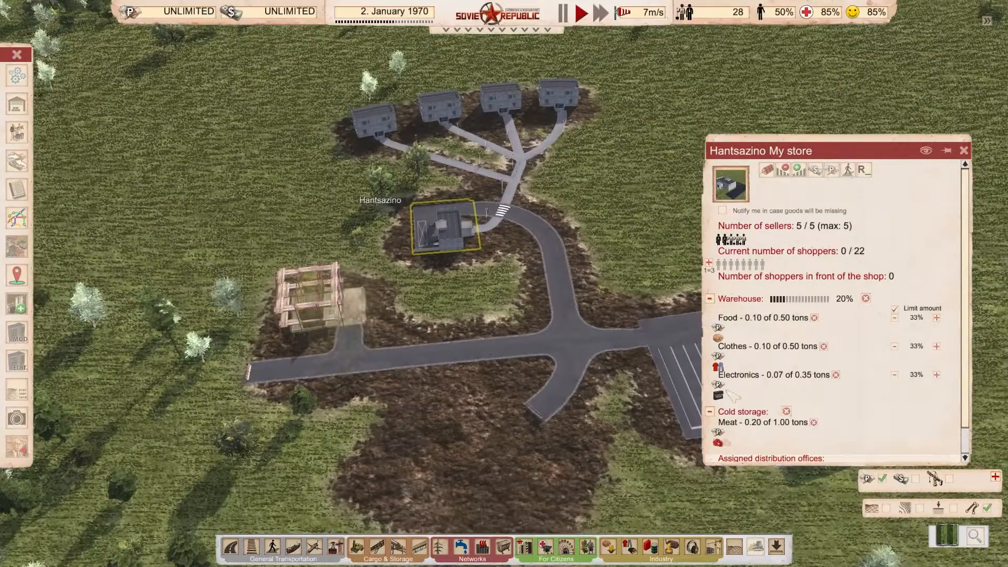
left_click(341, 318)
left_click(444, 226)
left_click(786, 411)
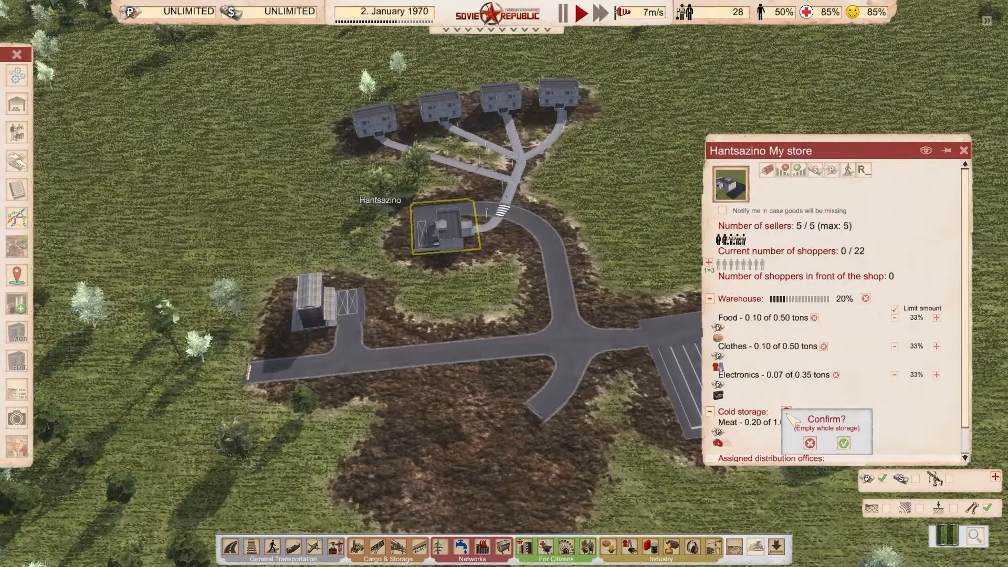
left_click(844, 444)
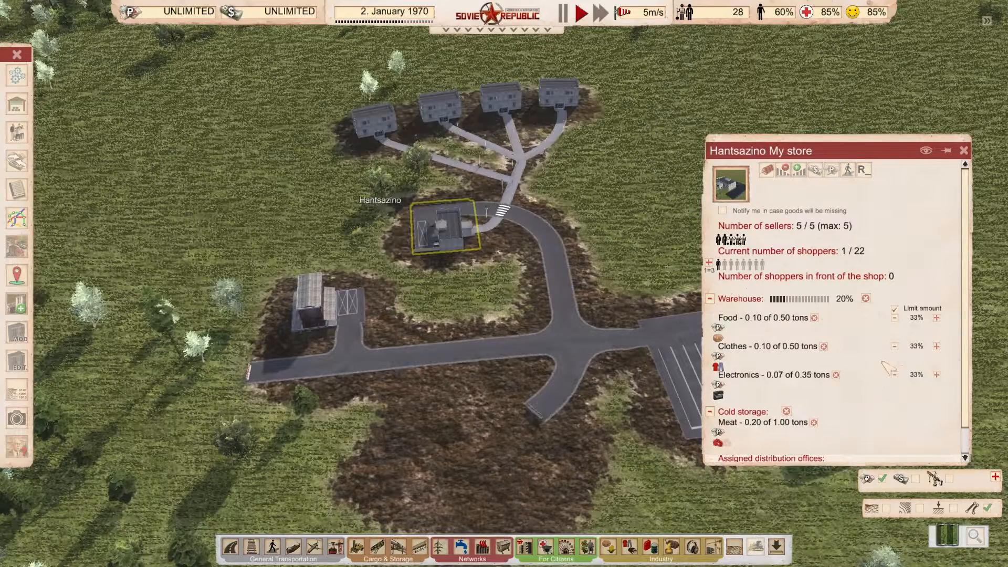
left_click(813, 422)
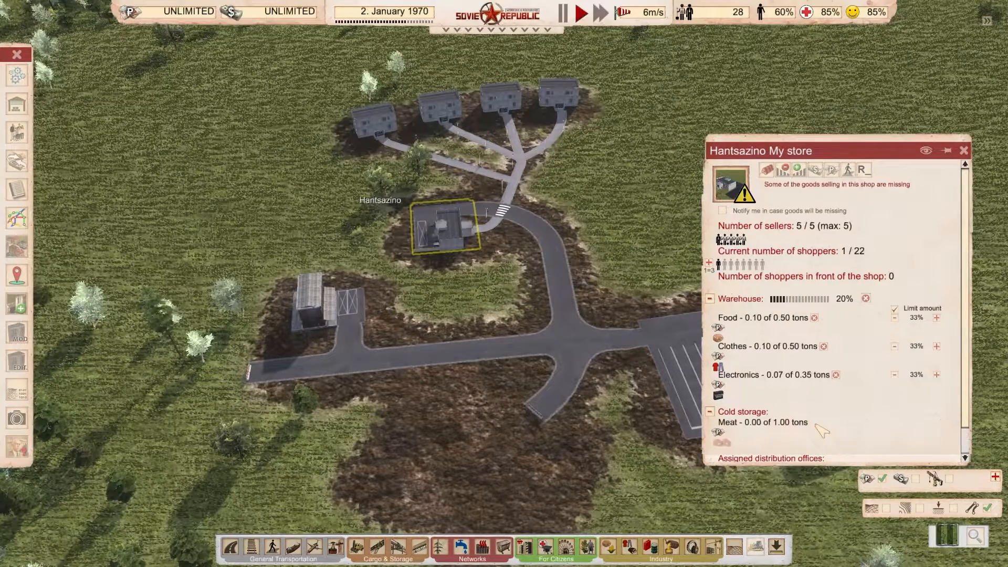
- Purchase 30 tons of meat in rubles for the meat storage
left_click(510, 407)
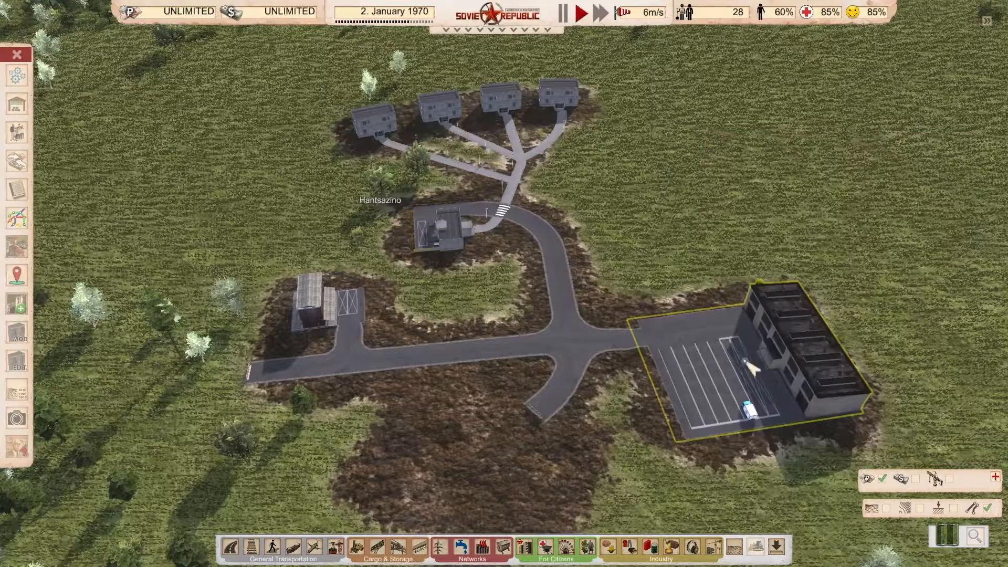
left_click(352, 301)
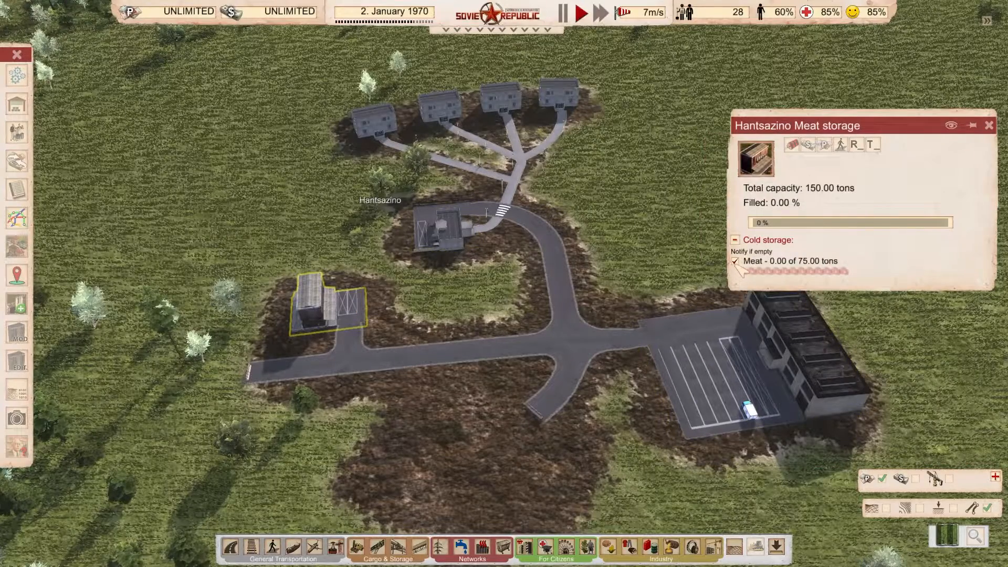
left_click(809, 145)
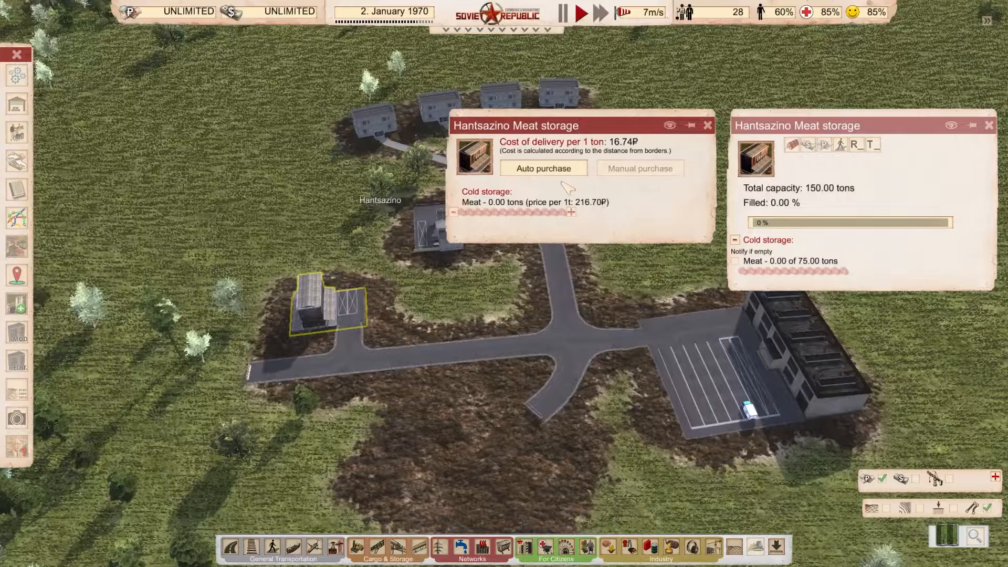
left_click(571, 212)
left_click(571, 213)
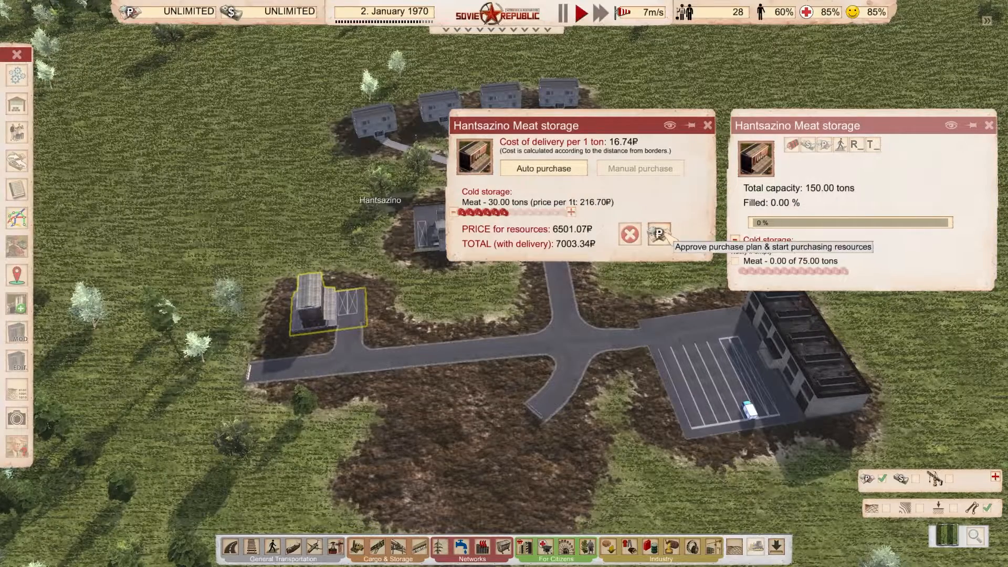
left_click(659, 235)
- Add the meat storage to the small distribution office's tasks as a loading source
left_click(674, 412)
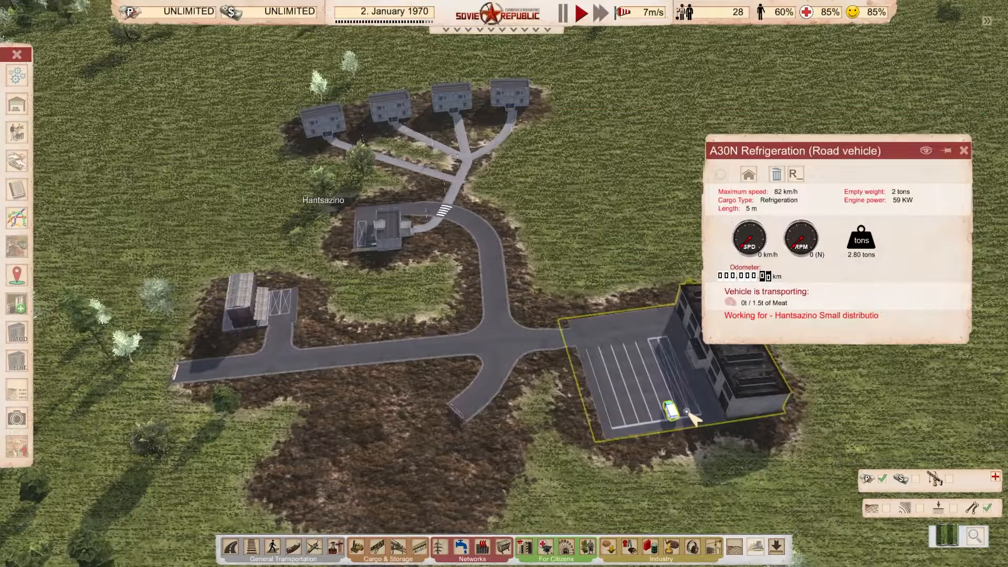
key("a")
right_click(804, 219)
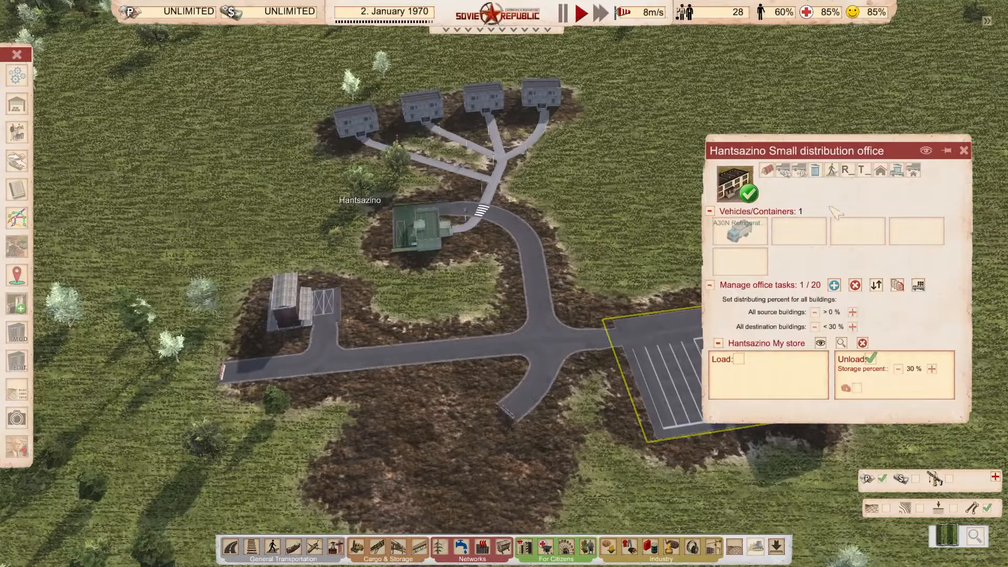
left_click(296, 330)
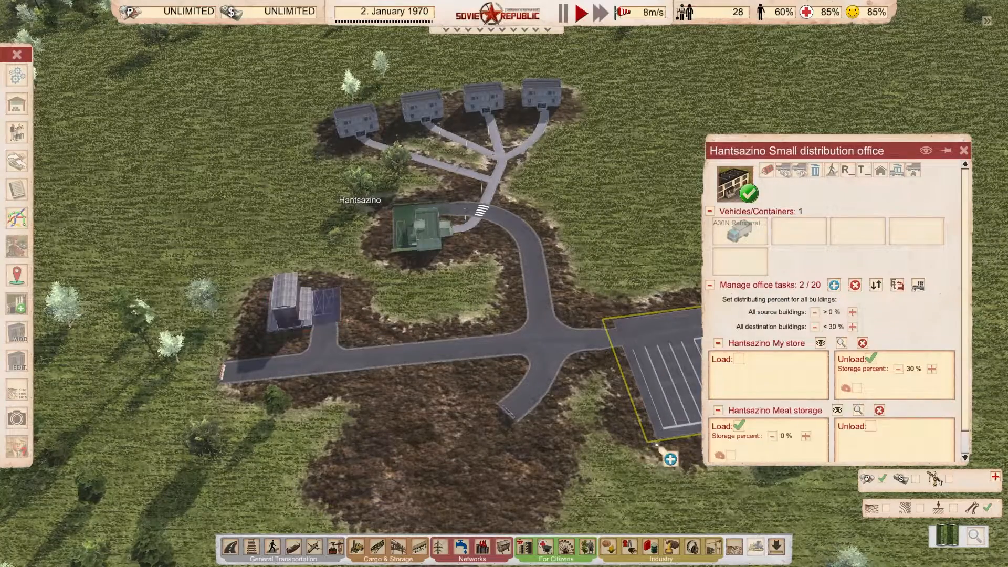
- Set the store's unload storage percent to 100 % in the distribution office's tasks
key("d")
scroll(568, 437, "down", 2)
right_click(679, 356)
scroll(679, 356, "up", 5)
scroll(681, 357, "down", 4)
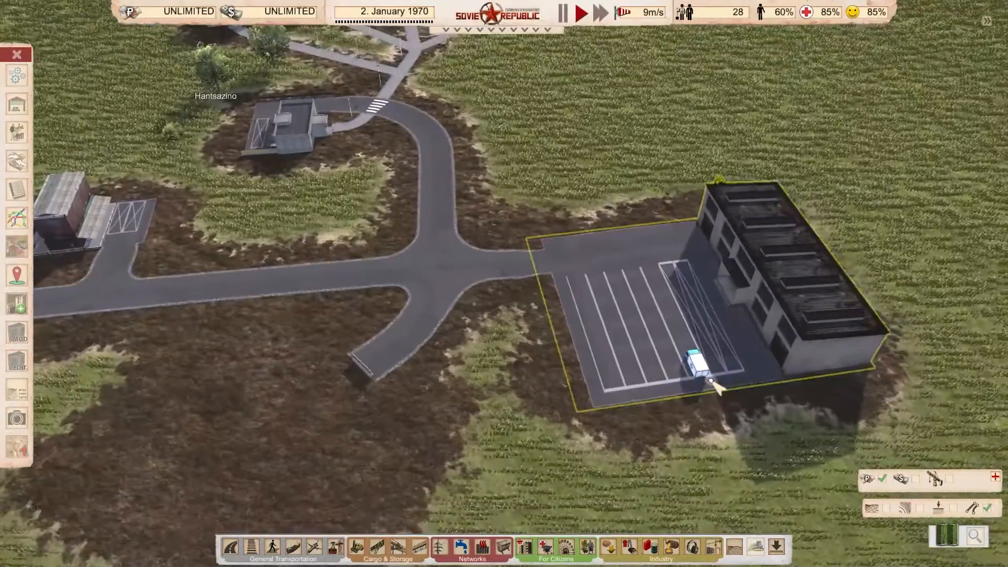
left_click(708, 376)
left_click(957, 344)
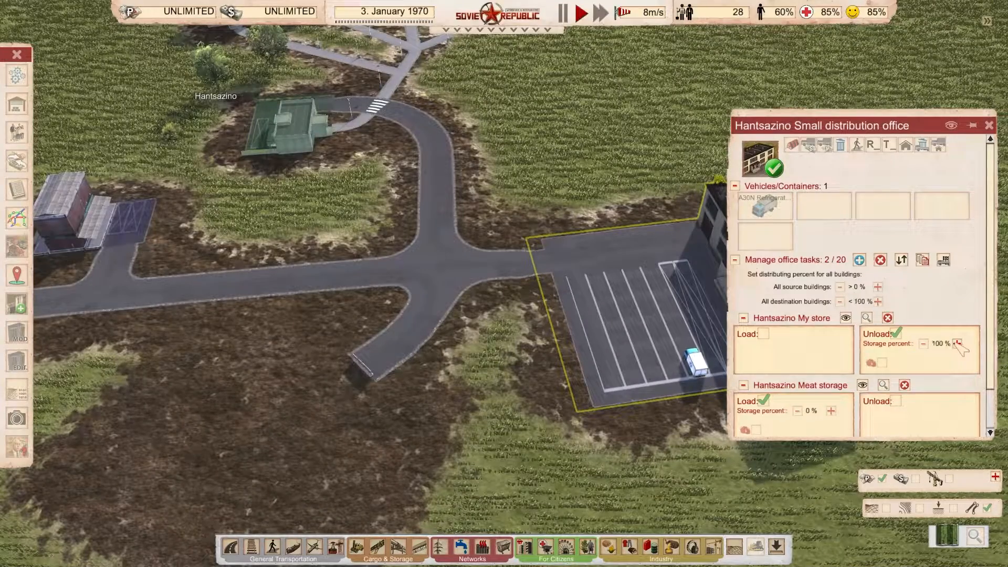
- Check the refrigeration truck's delivery schedule, then close its details
right_click(467, 498)
left_click(690, 354)
scroll(576, 419, "up", 2)
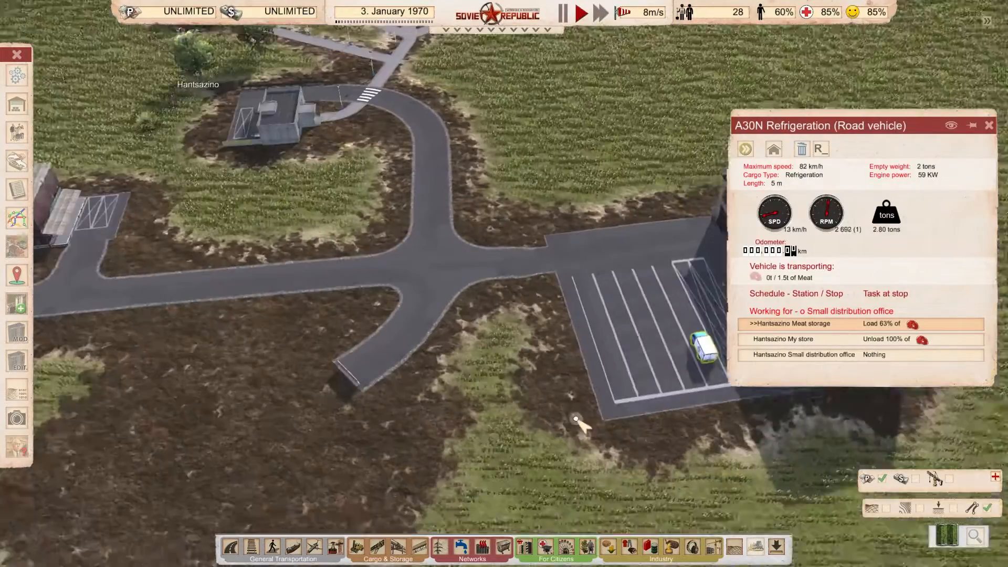
scroll(577, 419, "down", 2)
right_click(576, 419)
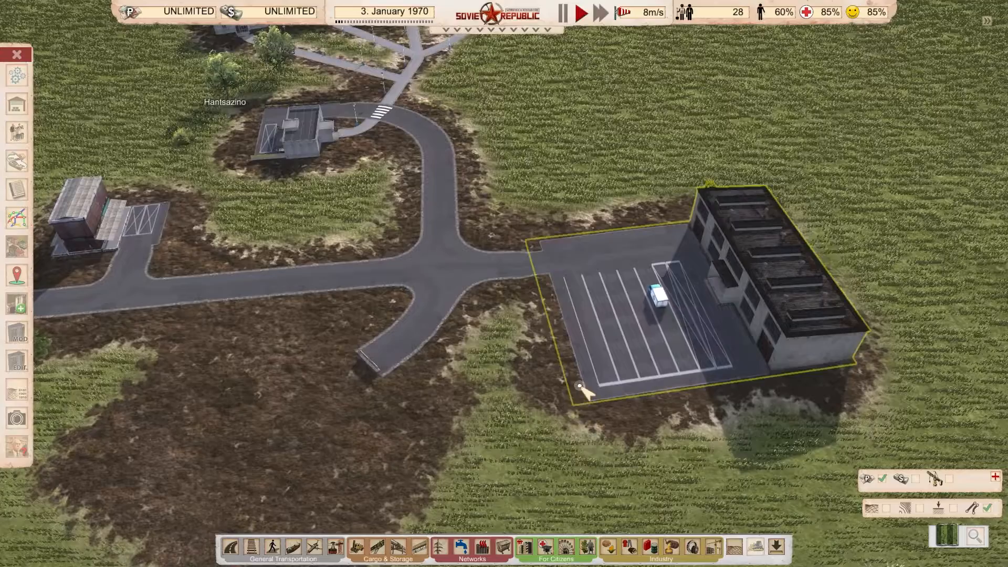
- Run the game at the fastest speed and follow the truck to the meat storage
right_click_drag(457, 206, 562, 279)
left_click(600, 13)
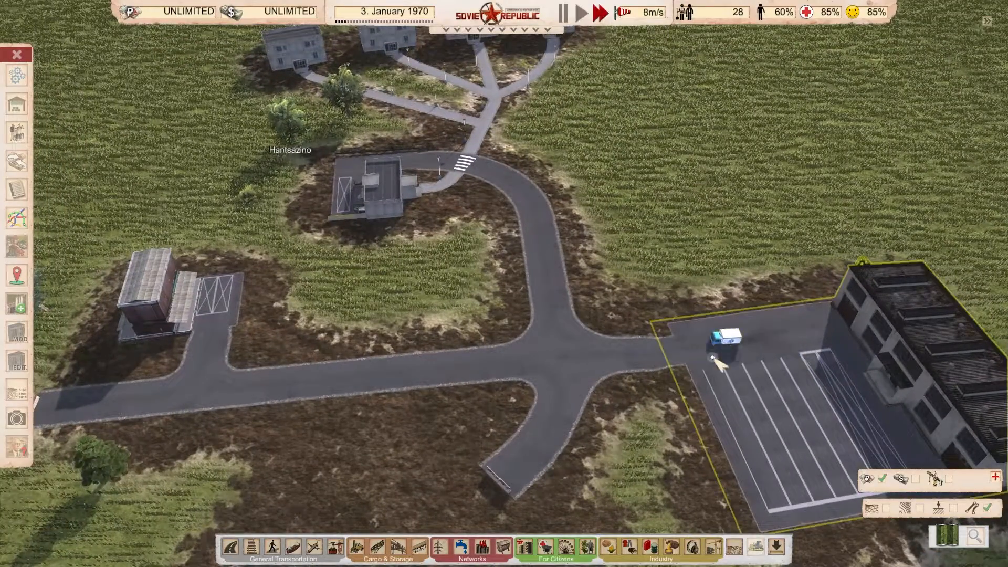
scroll(526, 366, "down", 3)
scroll(420, 336, "up", 3)
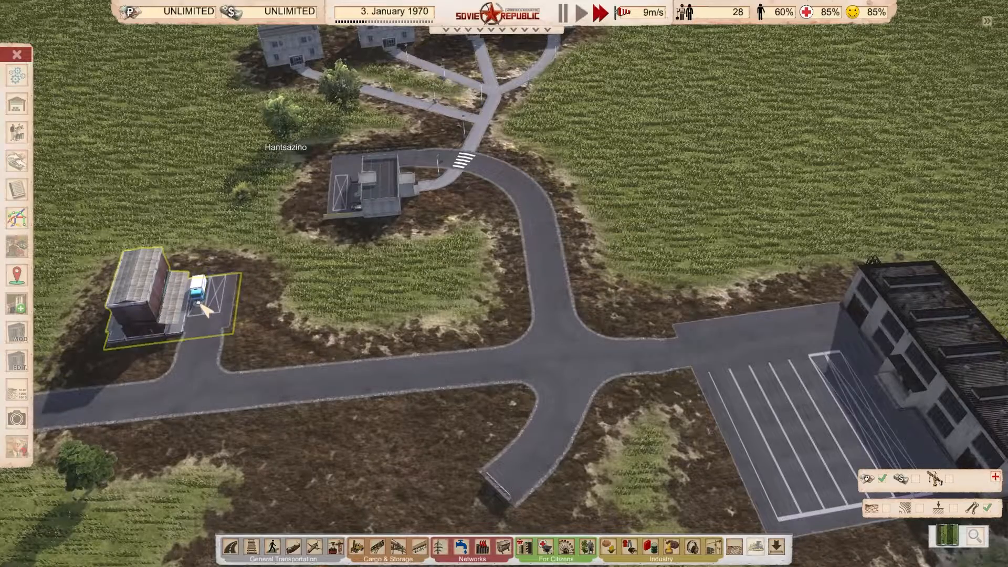
left_click(204, 309)
right_click(485, 310)
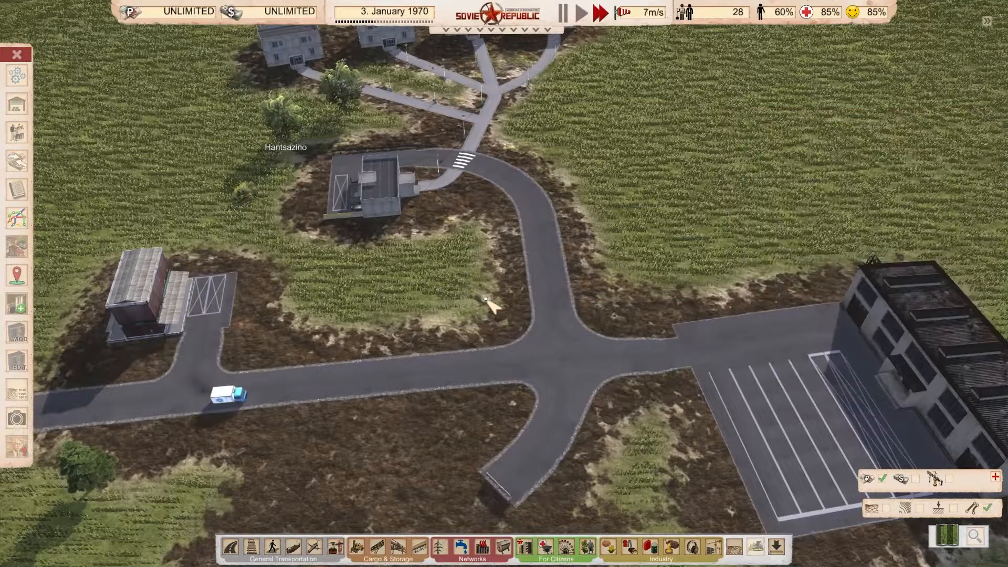
- Check the store's stock and watch up close how the truck delivers meat to its loading area
left_click(399, 197)
scroll(430, 270, "up", 4)
middle_click_drag(426, 337, 336, 438)
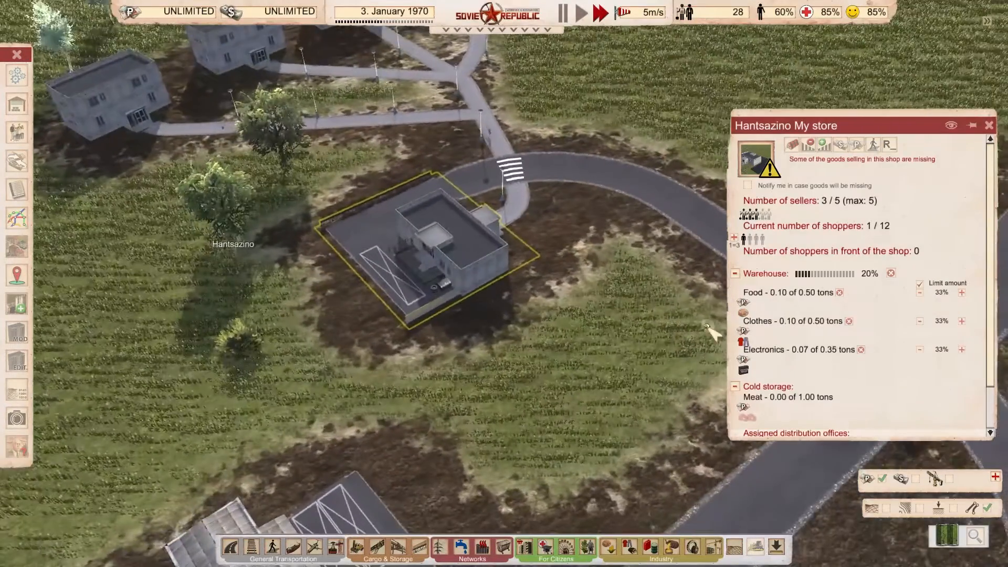
right_click(627, 390)
scroll(553, 367, "up", 4)
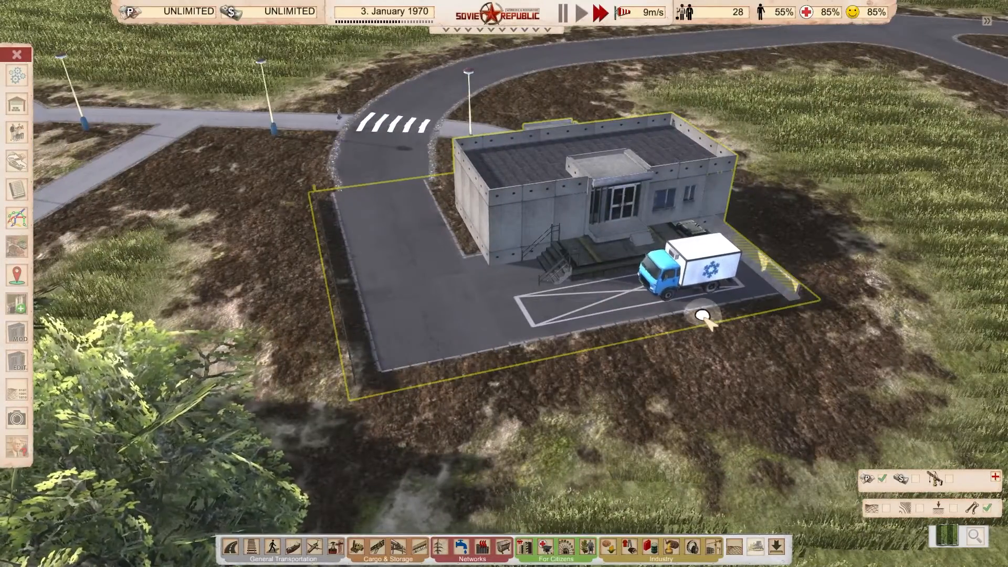
scroll(607, 358, "down", 5)
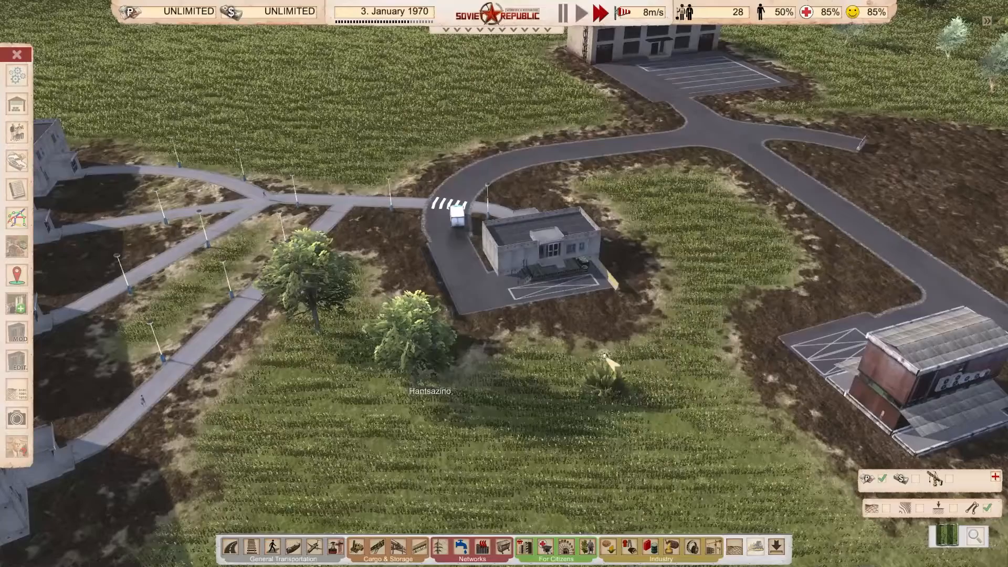
scroll(604, 357, "down", 2)
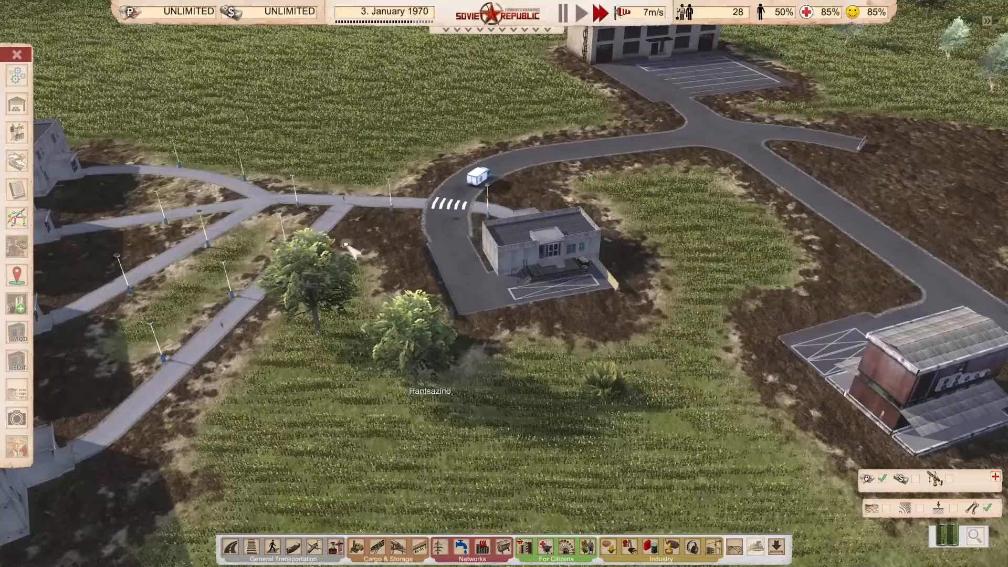
scroll(654, 394, "down", 4)
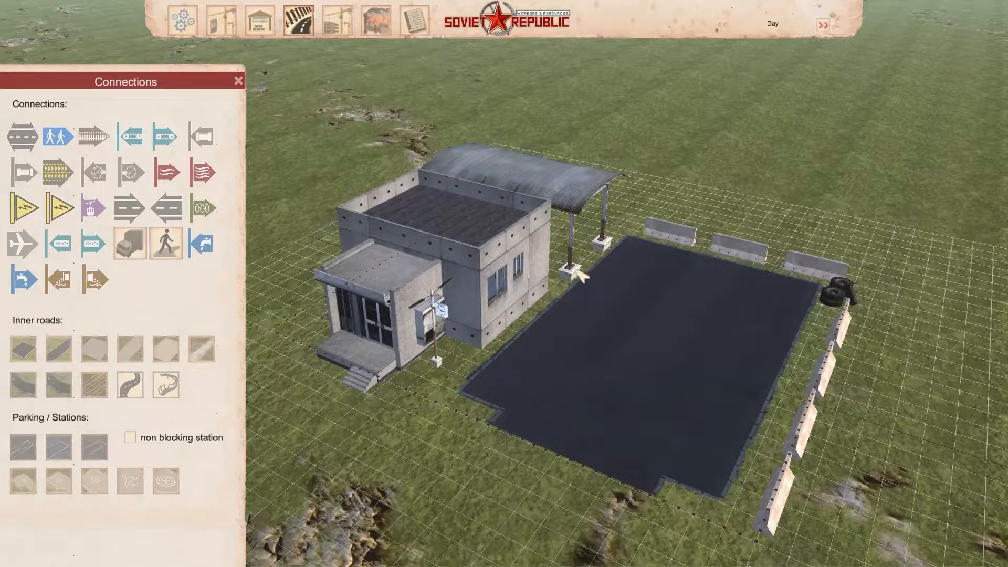
- Place a road connection across the narrow entrance edge of the asphalt yard in the building editor
middle_click_drag(390, 290, 348, 277)
left_click(24, 138)
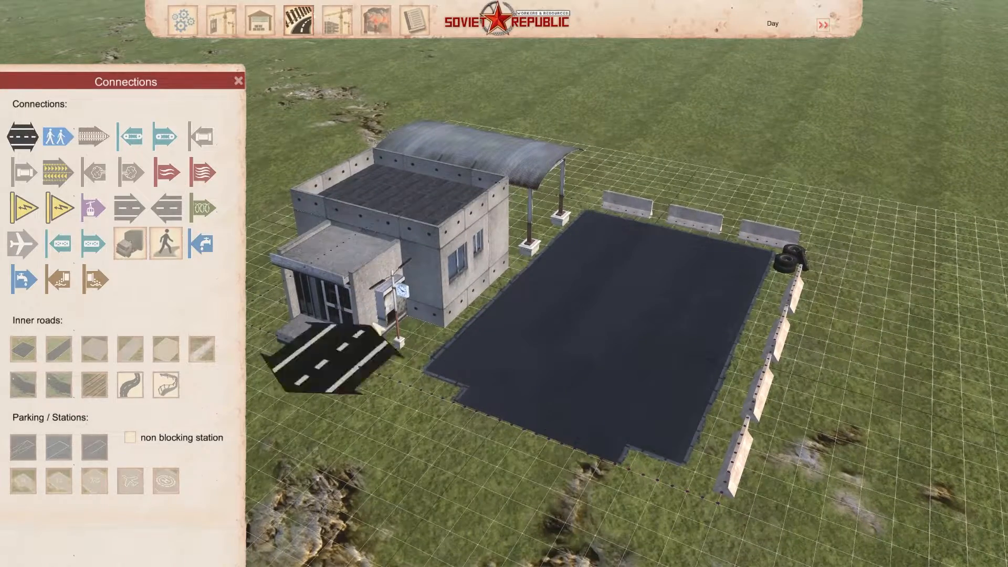
left_click(506, 450)
mouse_move(506, 450)
middle_mouse_down()
mouse_move(562, 475)
mouse_move(513, 286)
middle_mouse_up()
right_click(469, 318)
mouse_move(474, 322)
middle_mouse_down()
mouse_move(368, 339)
mouse_move(428, 364)
middle_mouse_up()
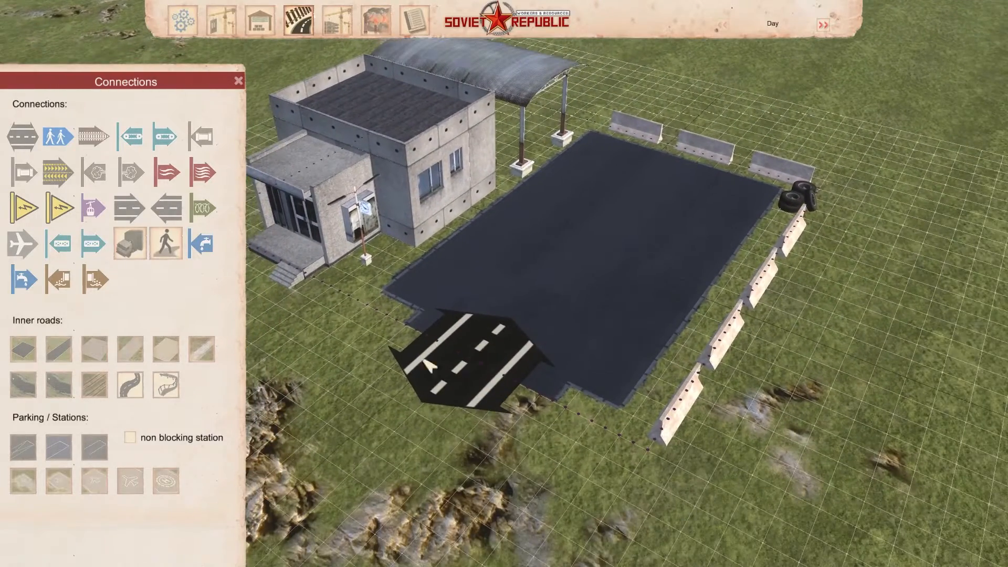
middle_click_drag(602, 263, 593, 255)
scroll(411, 238, "up", 2)
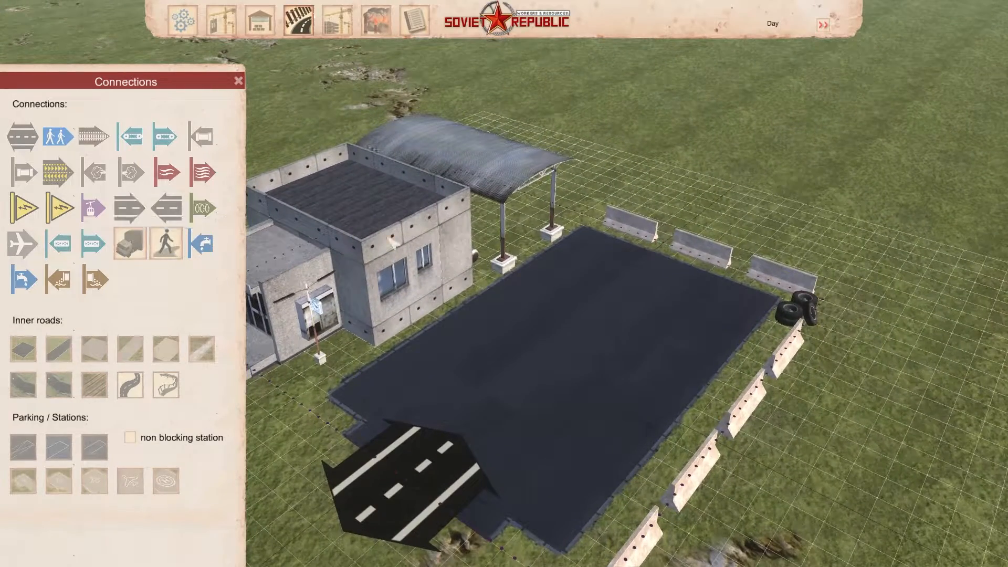
- Place a vehicle parking bay lengthwise on the building side of the asphalt, starting near the canopy end
middle_click_drag(630, 418, 525, 241)
scroll(651, 241, "down", 3)
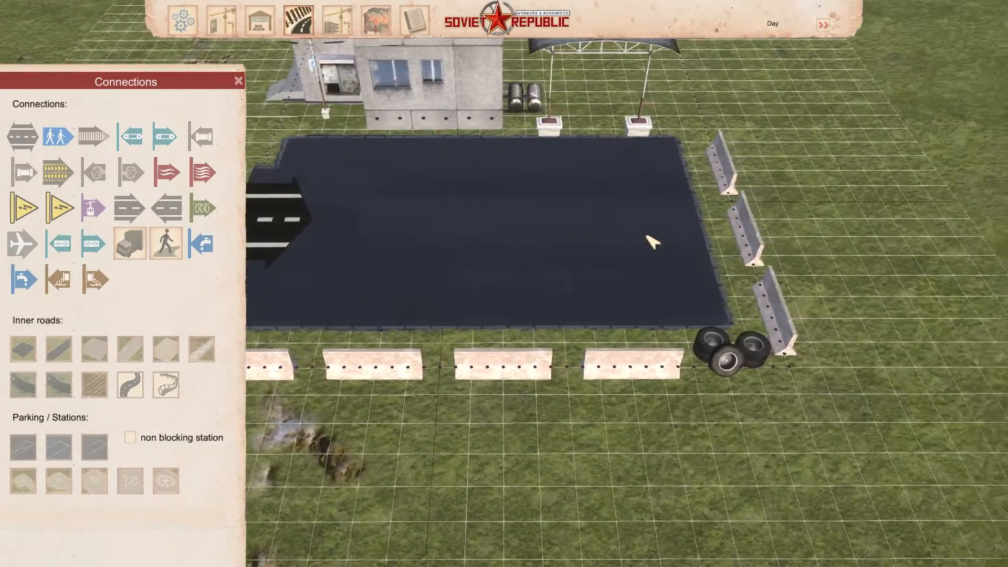
middle_click_drag(650, 241, 943, 252)
scroll(565, 288, "up", 4)
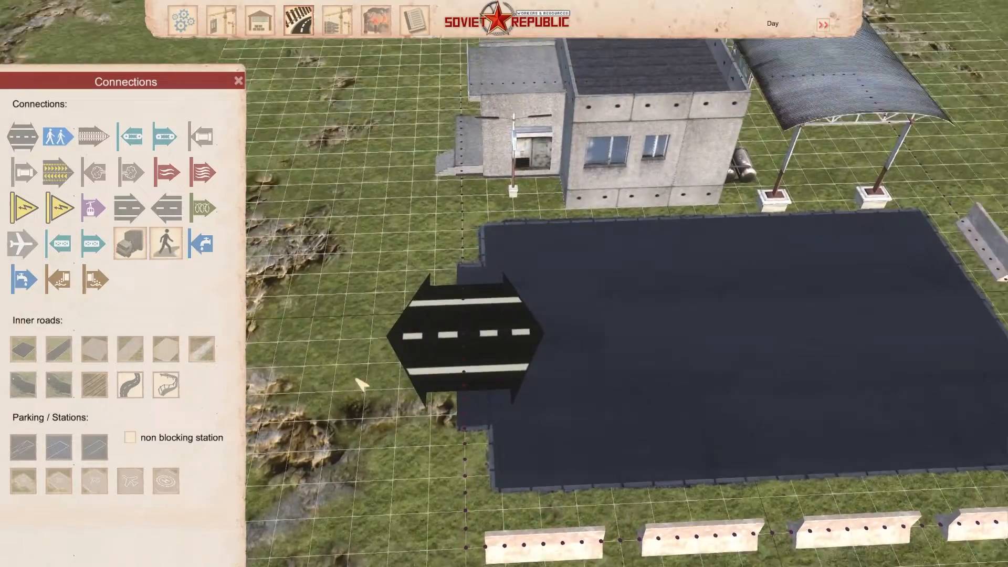
scroll(361, 385, "down", 3)
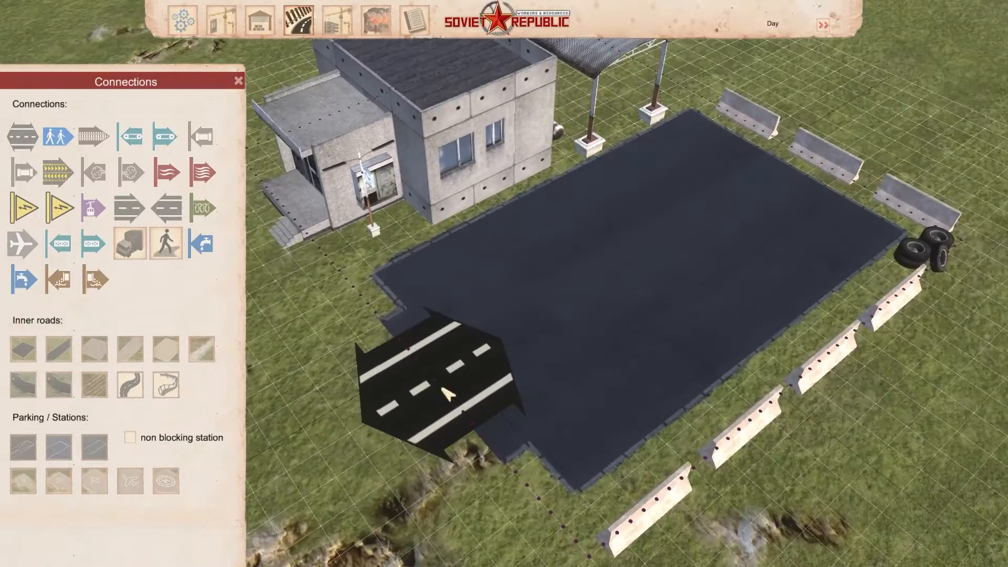
middle_click_drag(446, 387, 581, 226)
scroll(595, 223, "up", 3)
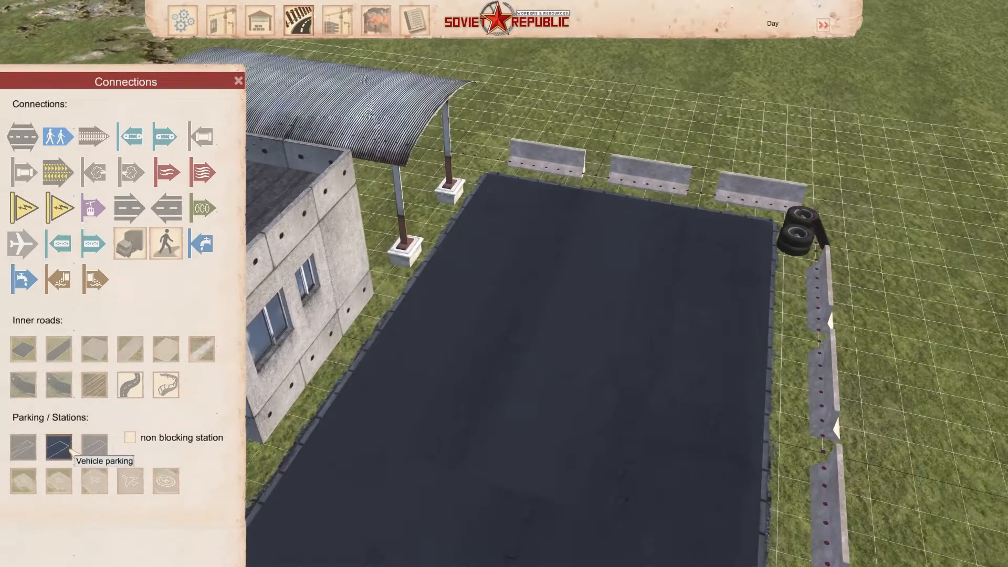
left_click(68, 449)
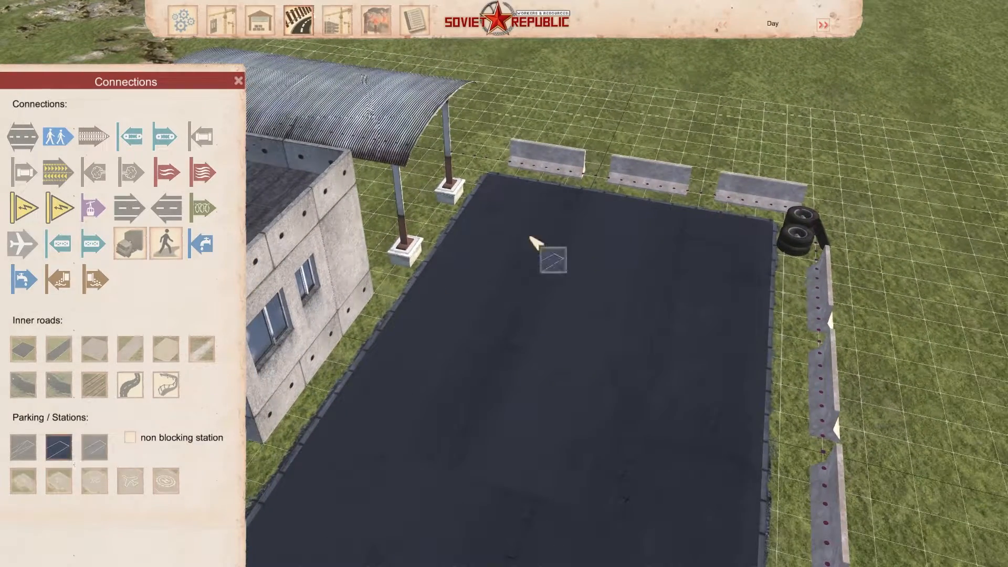
left_click(525, 197)
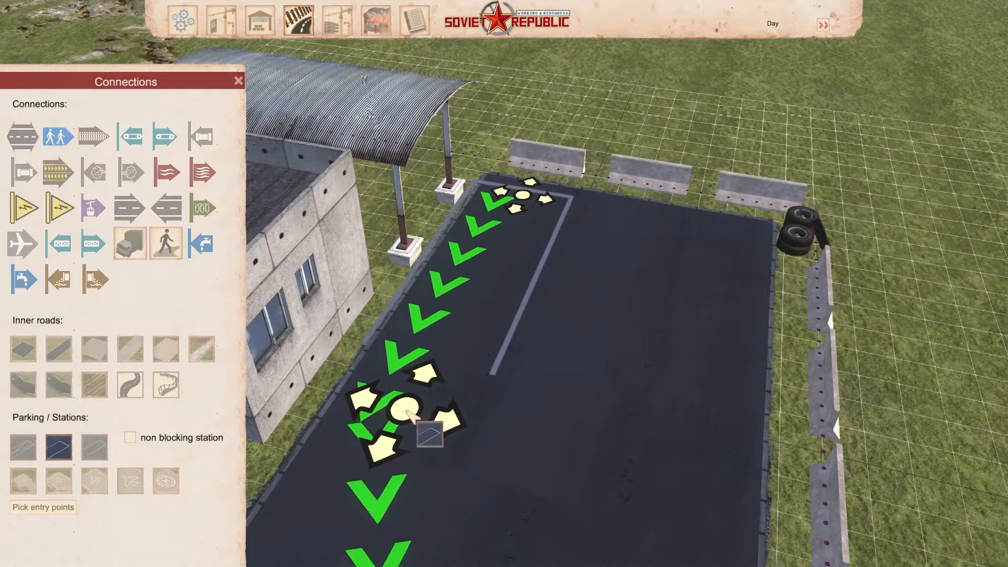
left_click(405, 411)
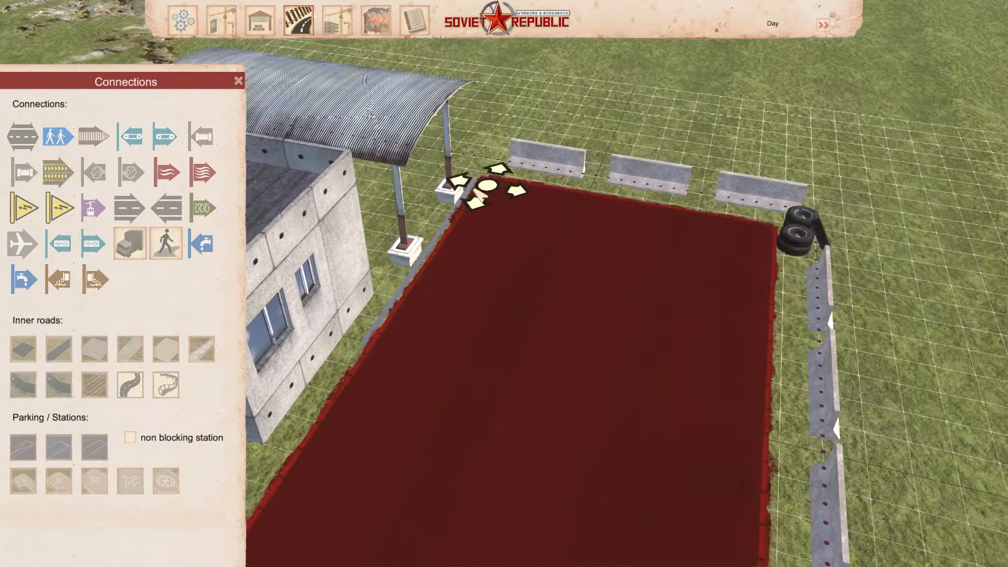
- Select the vehicle parking bay and shift its end points slightly away from the asphalt's building-side edge
left_click(435, 243)
left_click_drag(553, 204, 556, 198)
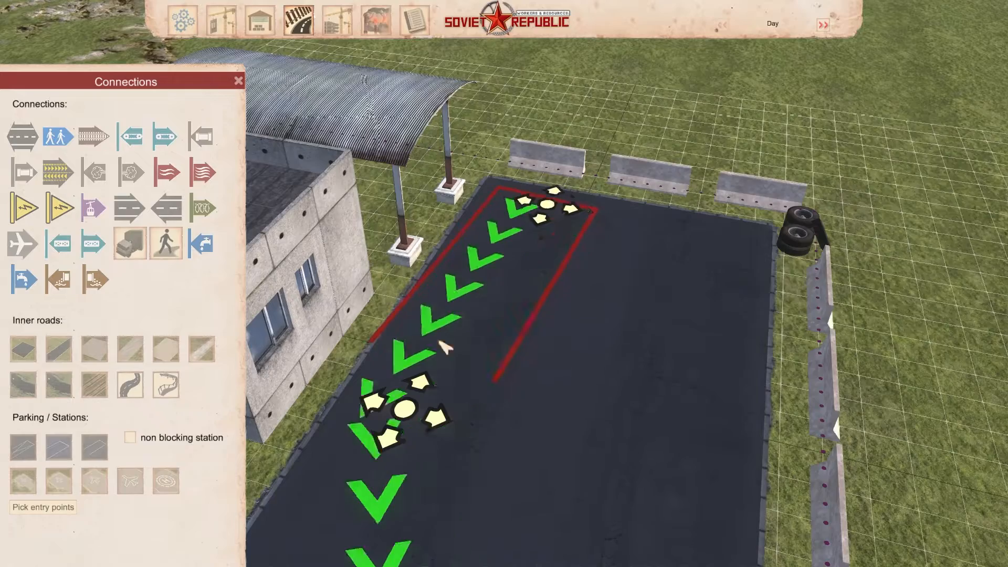
left_click_drag(404, 409, 426, 448)
right_click_drag(426, 447, 435, 325)
left_click_drag(440, 328, 455, 299)
right_click_drag(538, 269, 453, 302)
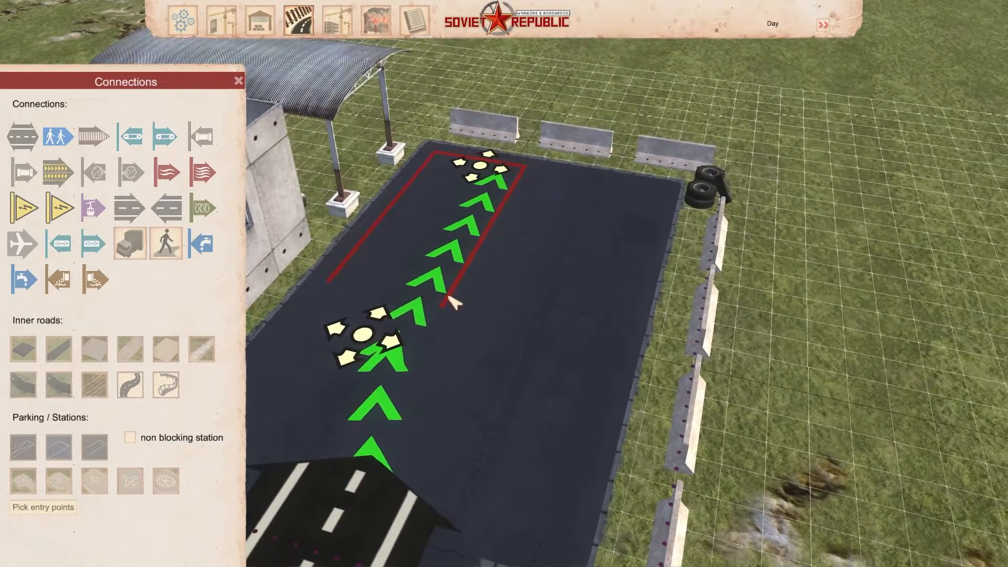
- Place a second vehicle parking bay lengthwise on the asphalt, parallel to the first on the concrete barrier side
right_click_drag(97, 322, 57, 413)
left_click(56, 452)
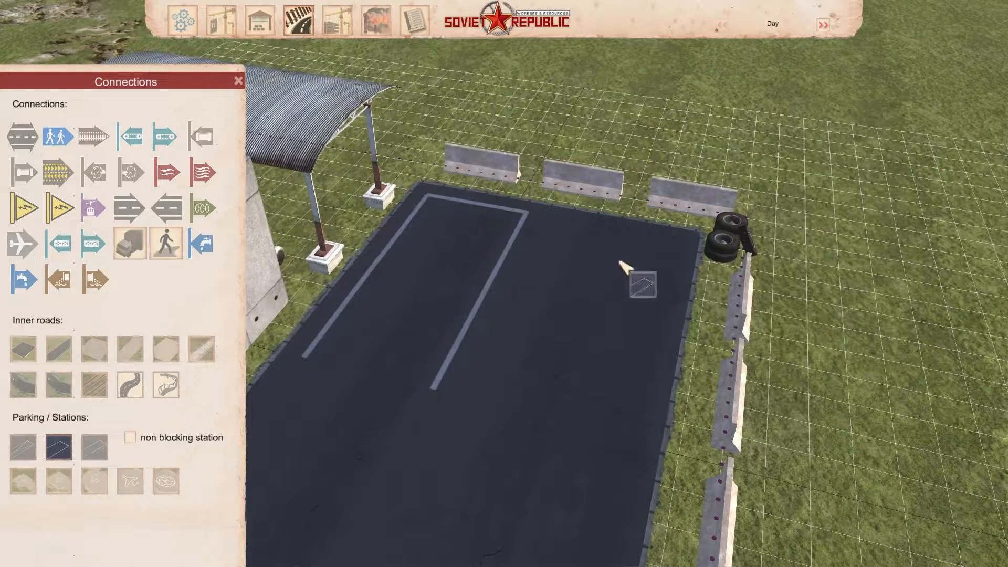
mouse_move(610, 234)
left_mouse_down()
mouse_move(503, 469)
mouse_move(522, 475)
left_mouse_up()
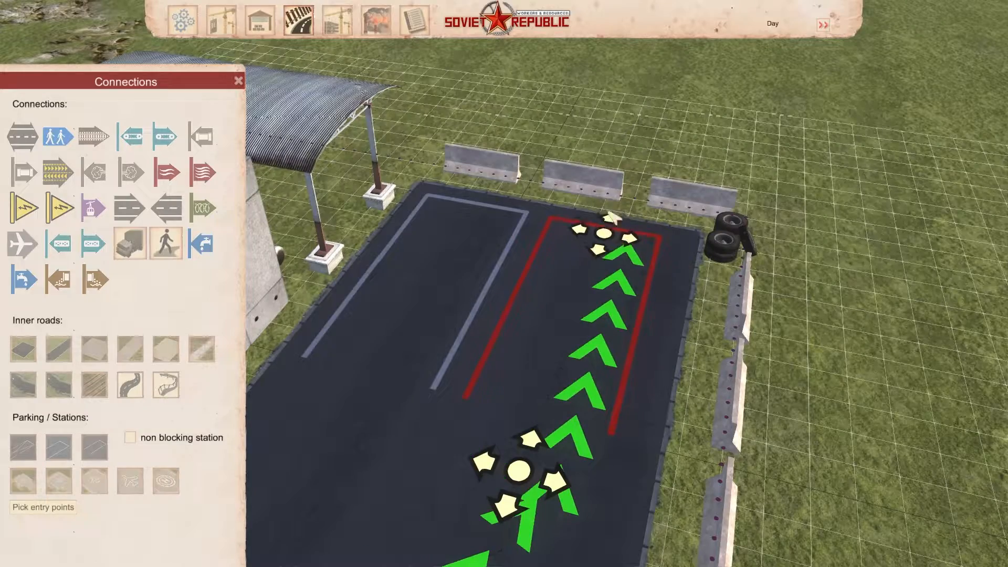
left_click(683, 404)
- Examine the yard's layout with its road connection and two parallel parking bays from several angles
right_click_drag(684, 409, 676, 227)
scroll(678, 220, "down", 5)
middle_click_drag(682, 212, 569, 232)
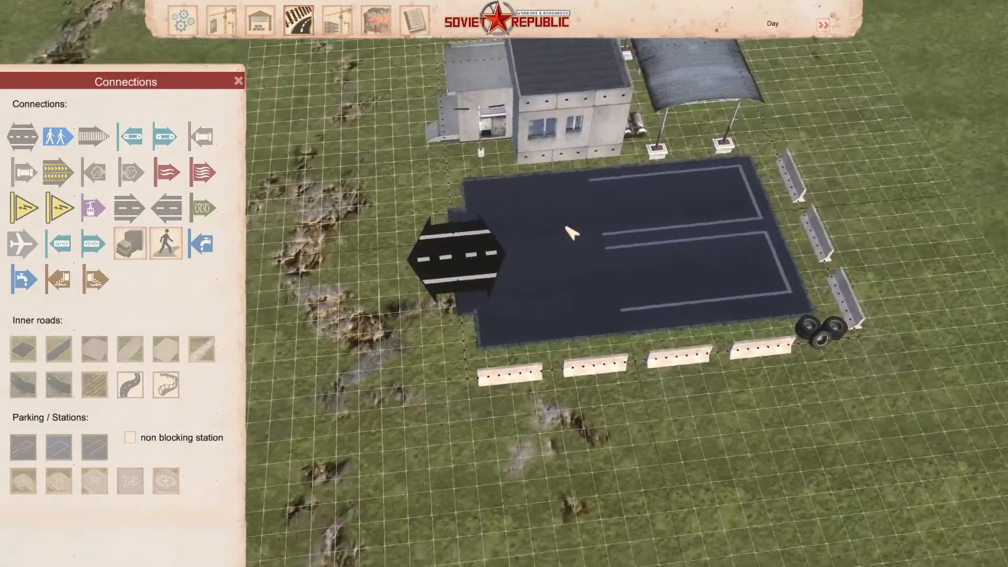
right_click_drag(638, 231, 572, 234)
scroll(572, 235, "down", 1)
middle_click_drag(567, 262, 604, 252)
right_click_drag(645, 118, 649, 226)
scroll(653, 225, "down", 3)
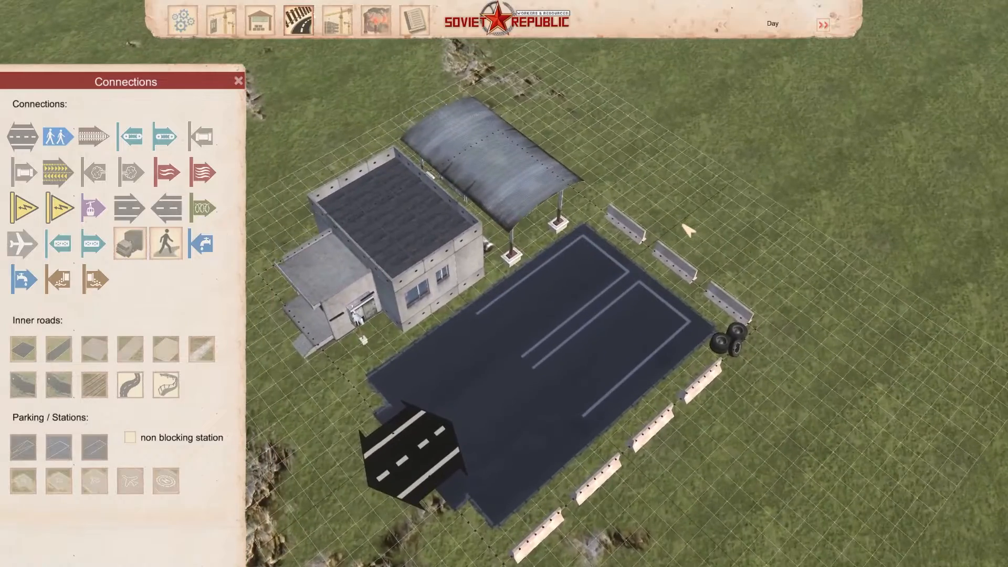
middle_click_drag(665, 228, 620, 231)
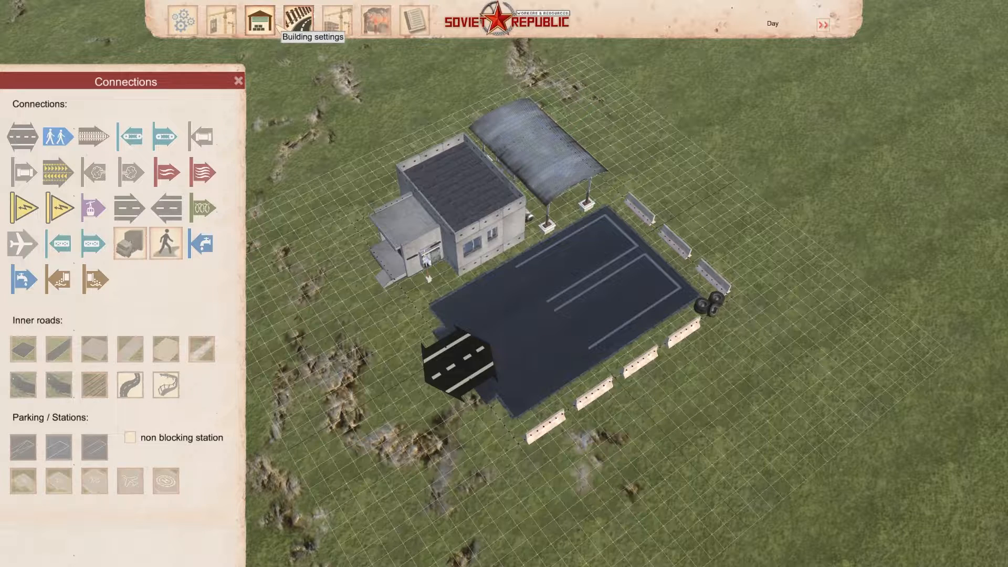
- Set the building type to Road vehicles depot with the ROAD subtype and open its construction phases
left_click(265, 23)
left_click(203, 129)
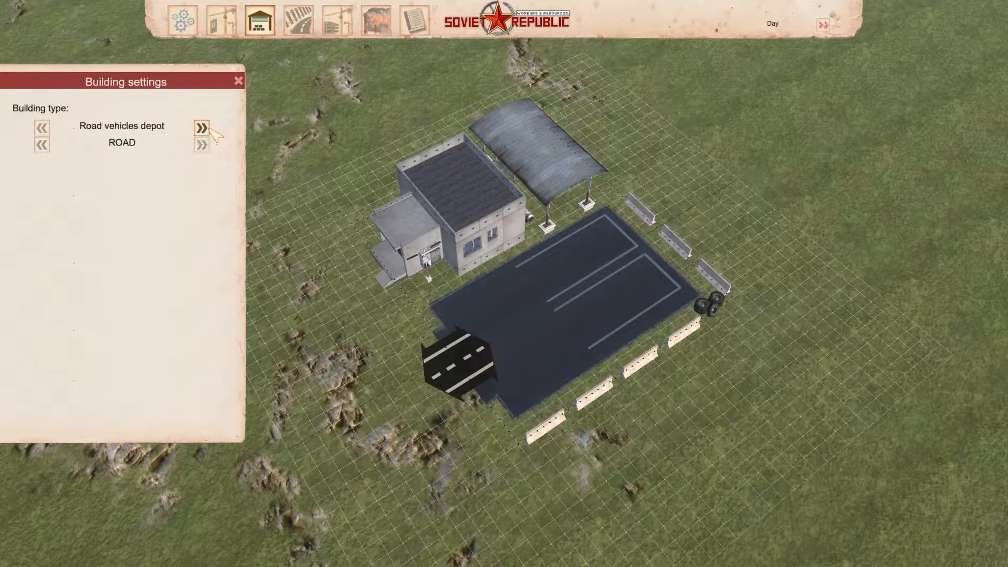
left_click(202, 145)
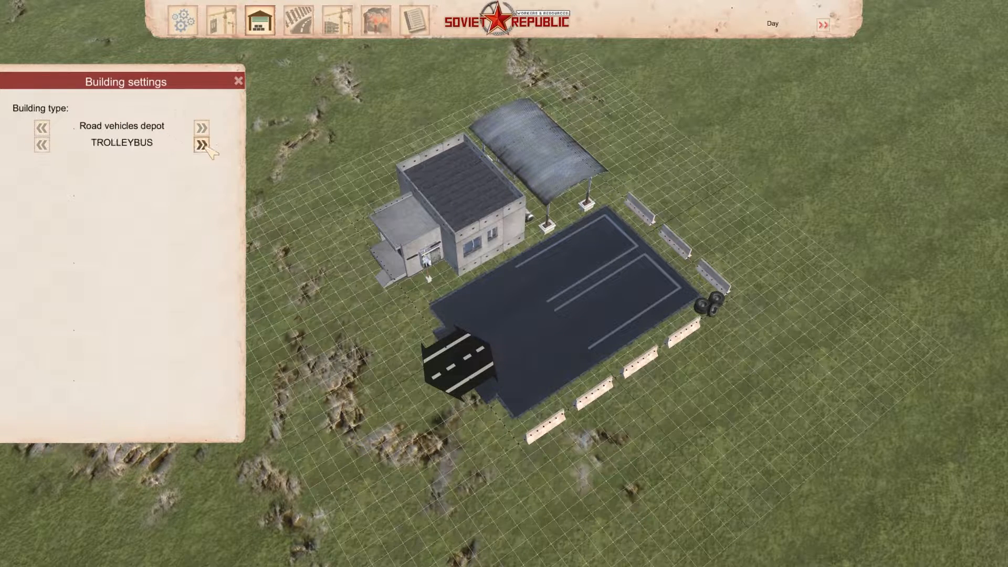
left_click(42, 145)
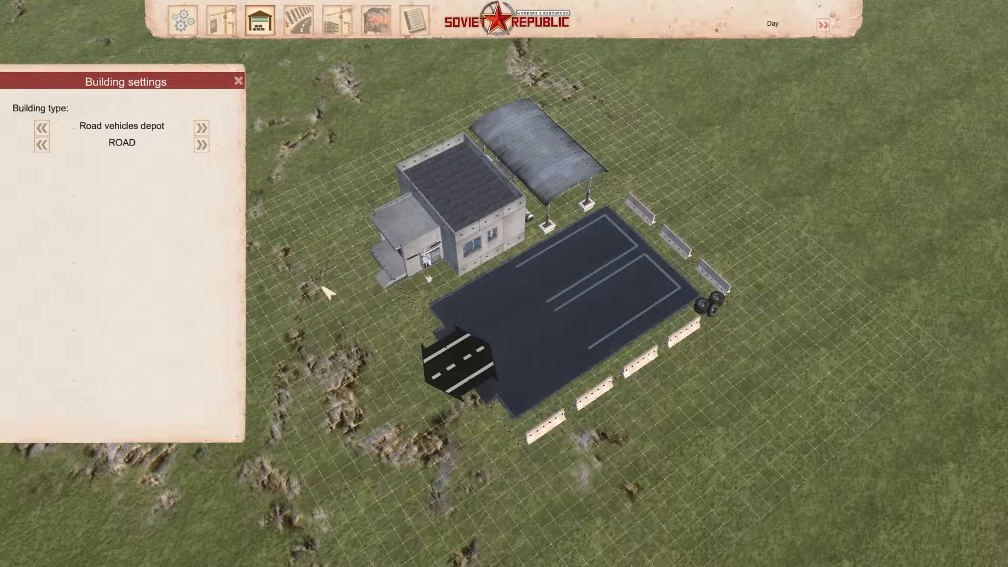
left_click(337, 21)
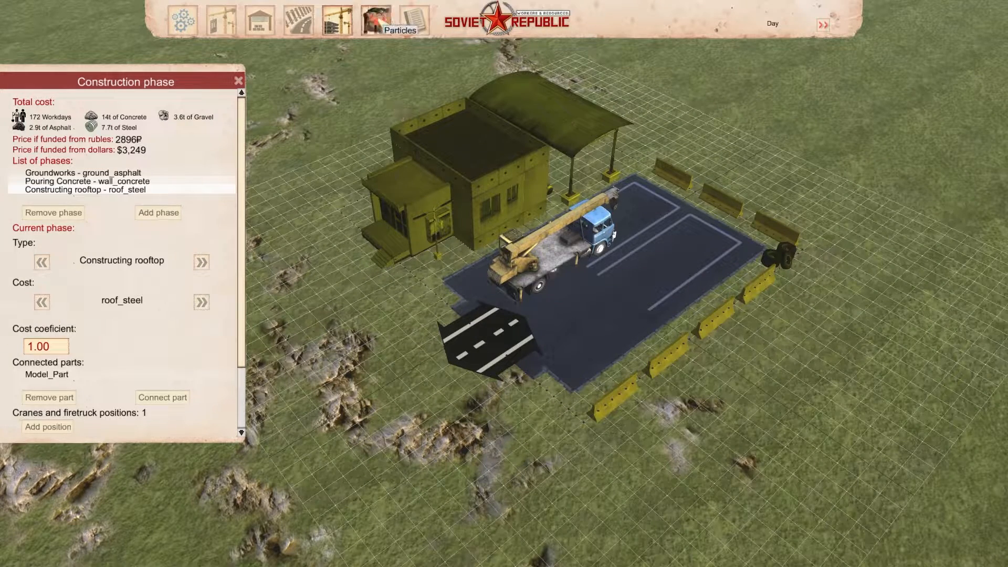
- Save the building under the name My road depot and quit the building editor to the menu
left_click(183, 20)
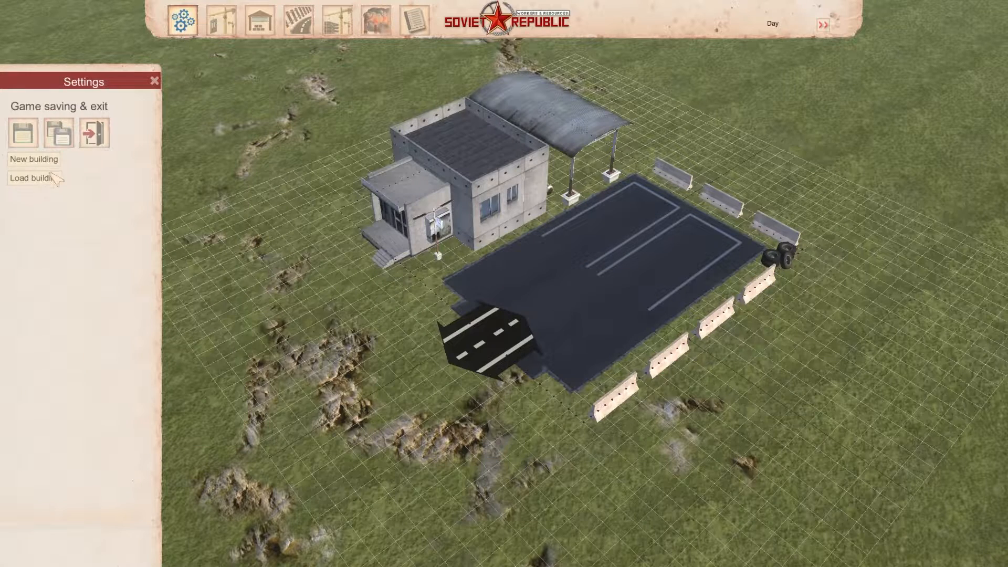
left_click(59, 133)
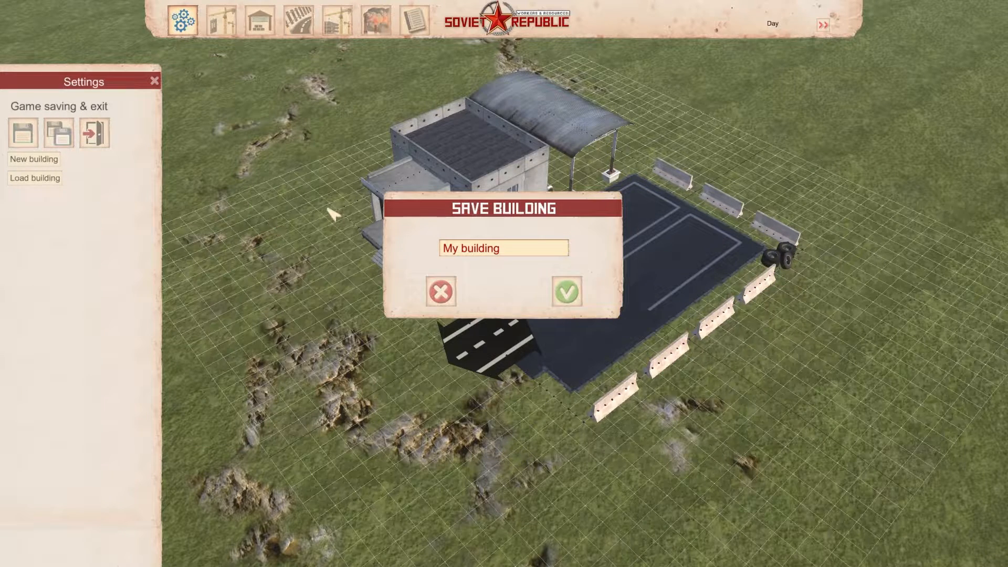
left_click_drag(525, 245, 465, 249)
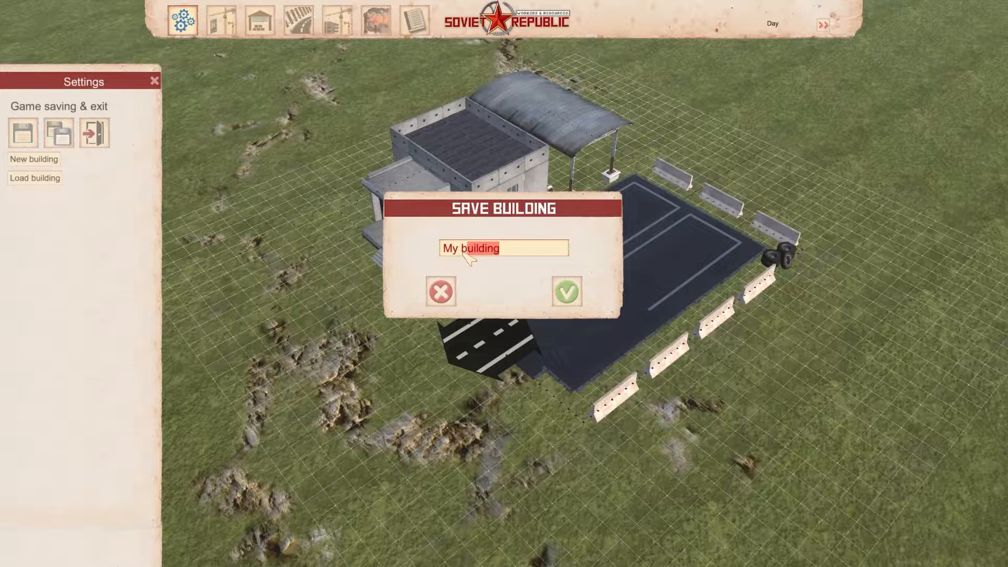
key("BackSpace")
left_click(567, 292)
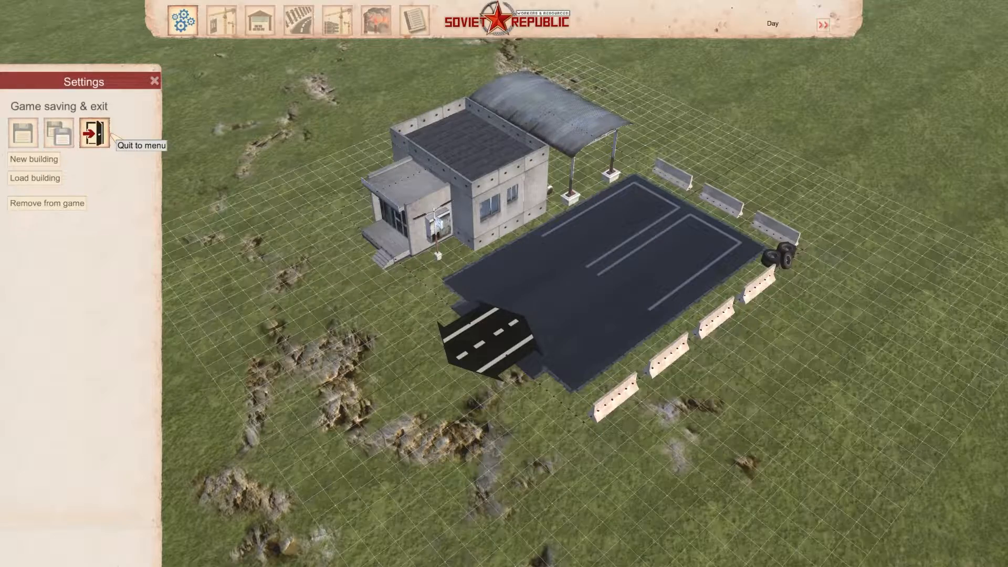
left_click(95, 133)
left_click(567, 292)
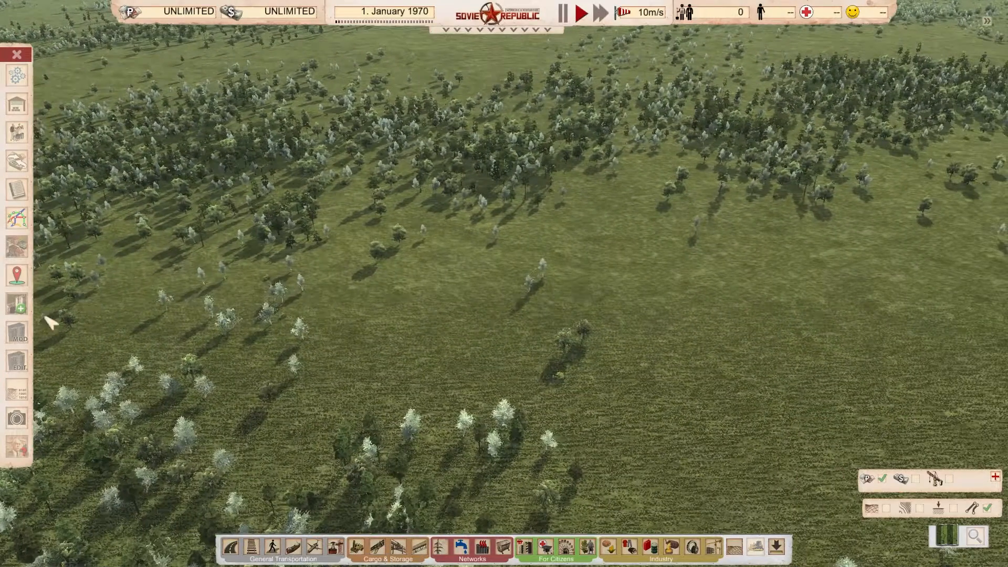
- Place two My road depot buildings from the editor buildings on open grass, with their road connections facing each other
left_click(17, 361)
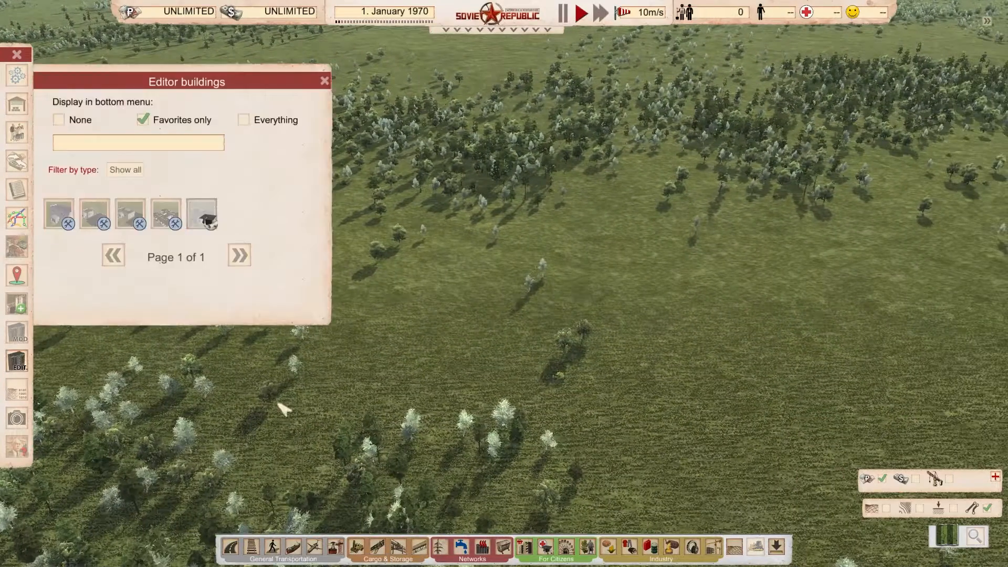
left_click(99, 222)
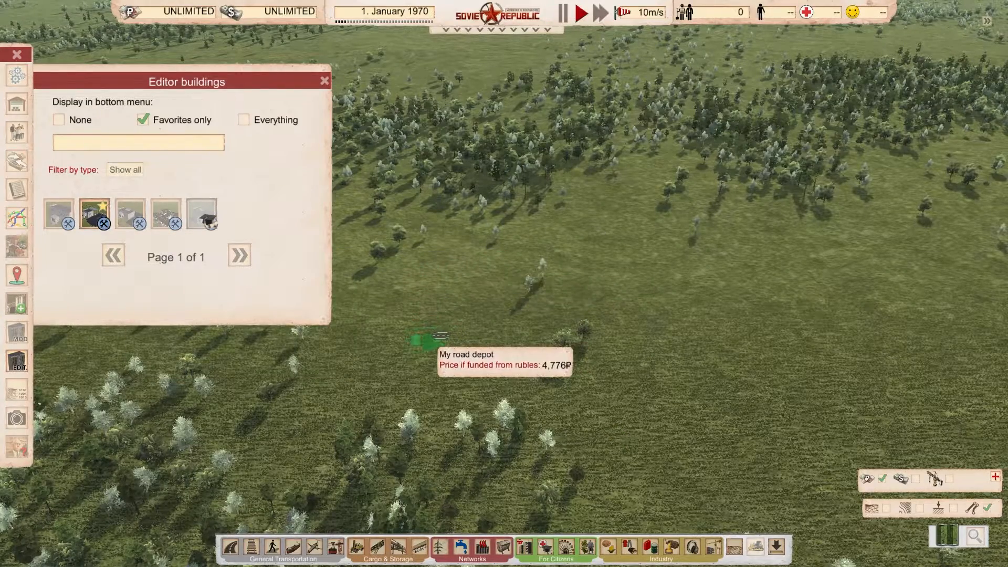
middle_click_drag(508, 241, 404, 359)
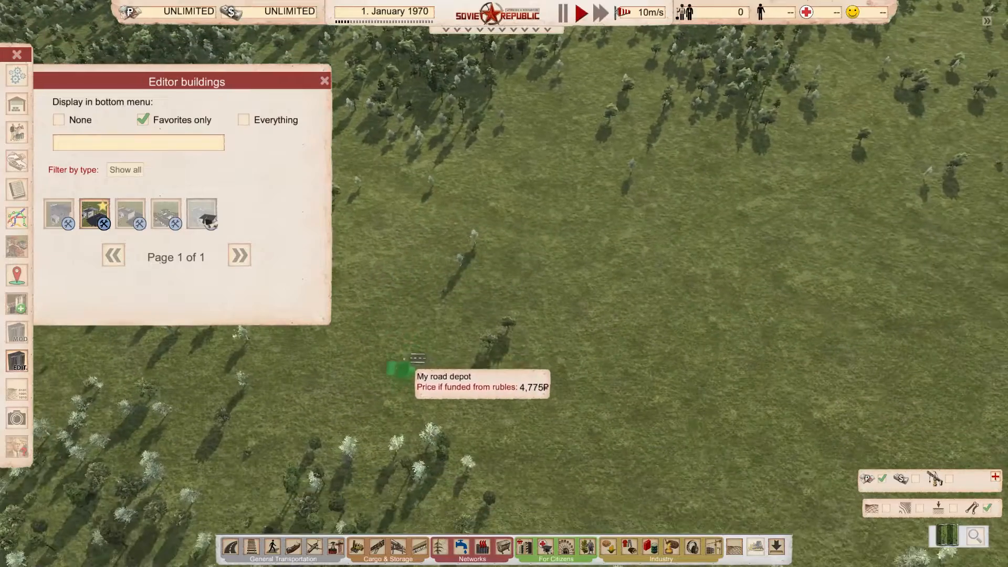
left_click(407, 321)
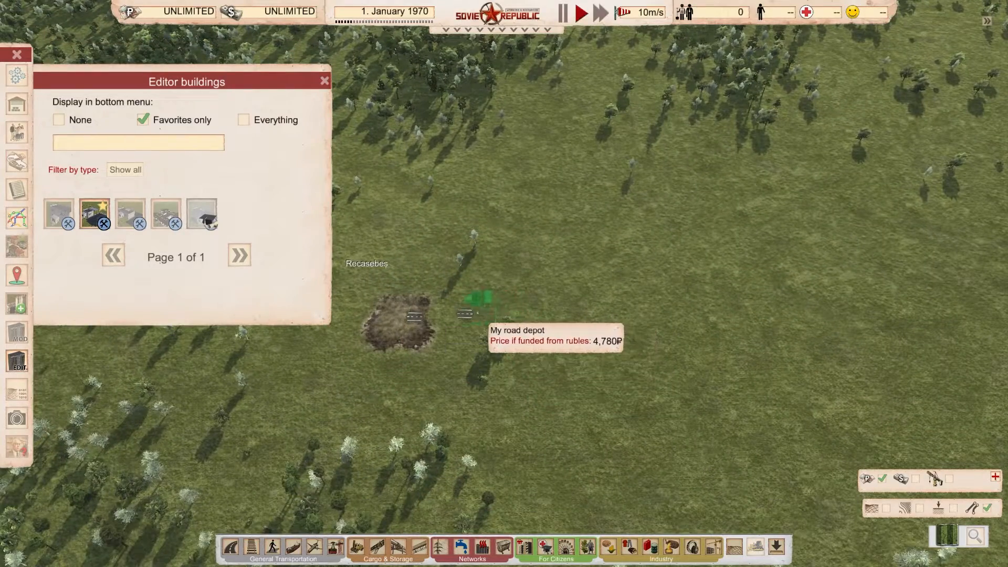
left_click(527, 317)
- Build a straight asphalt road joining the road connections of the two depots
left_click(231, 547)
left_click(180, 504)
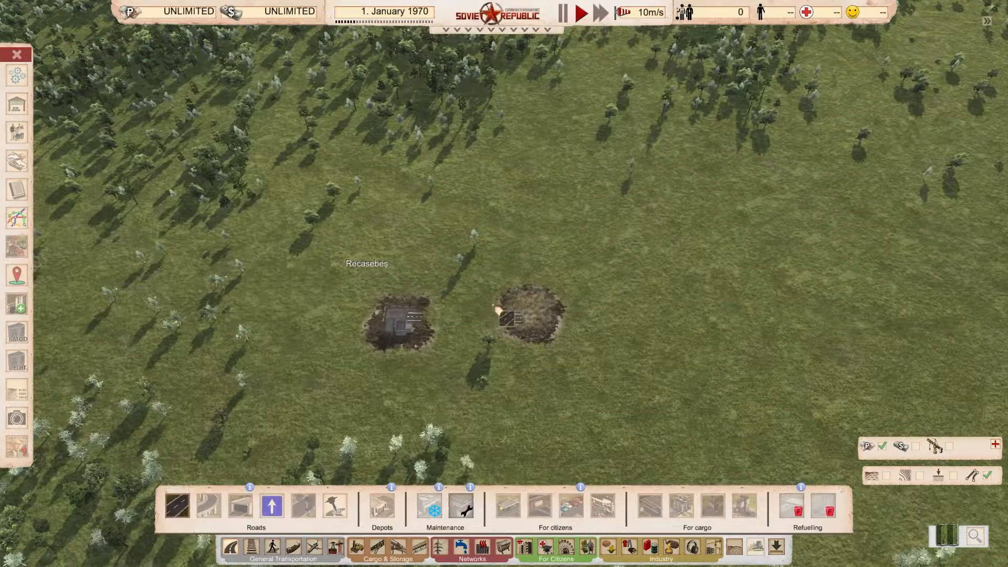
left_click(418, 317)
scroll(494, 378, "up", 5)
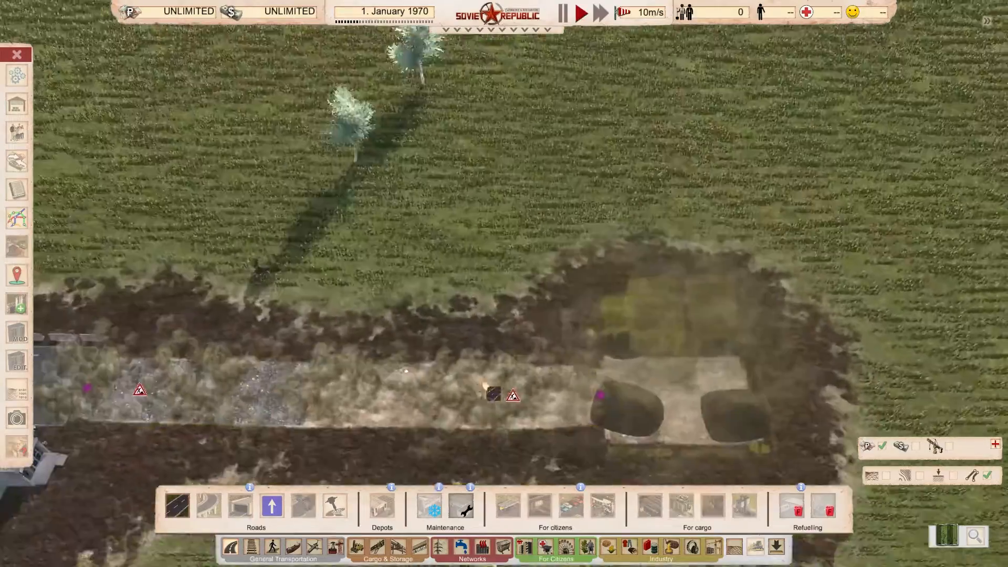
scroll(515, 352, "down", 3)
right_click(542, 325)
scroll(525, 318, "up", 3)
scroll(497, 310, "down", 3)
- Buy a K- SM11 bus at the first depot
left_click(272, 260)
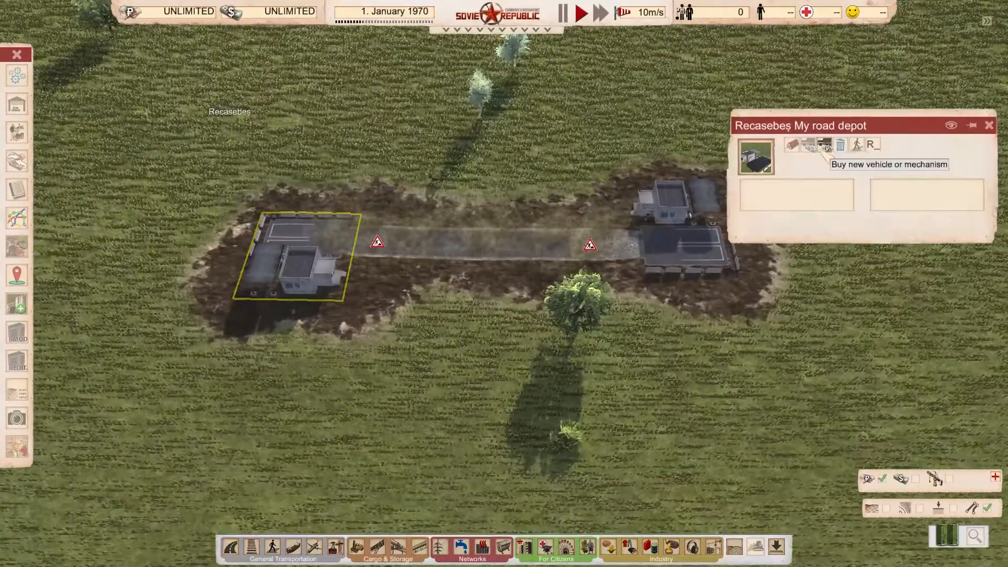
left_click(791, 145)
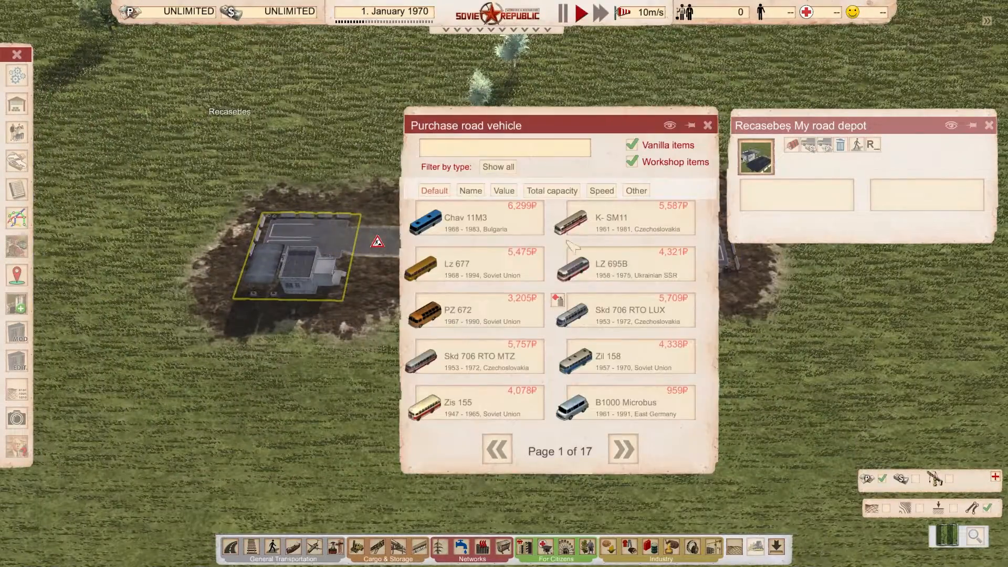
left_click(614, 221)
- Reassign the K- SM11 bus to the second depot and watch it drive there at the fastest game speed
left_click(273, 243)
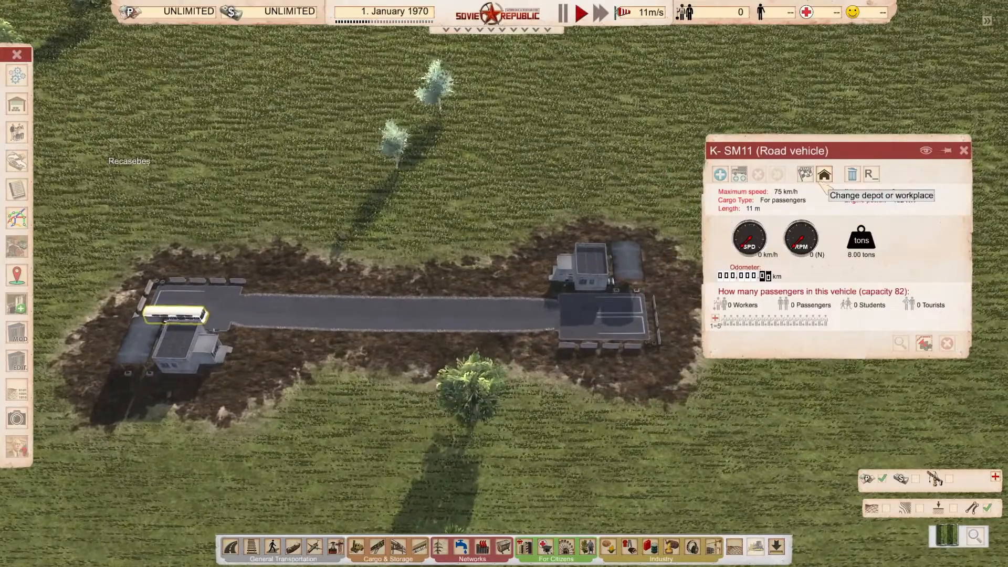
left_click(825, 175)
left_click(615, 316)
middle_click_drag(543, 442, 185, 360)
scroll(322, 355, "up", 5)
scroll(354, 366, "down", 3)
left_click(357, 366)
scroll(383, 356, "down", 3)
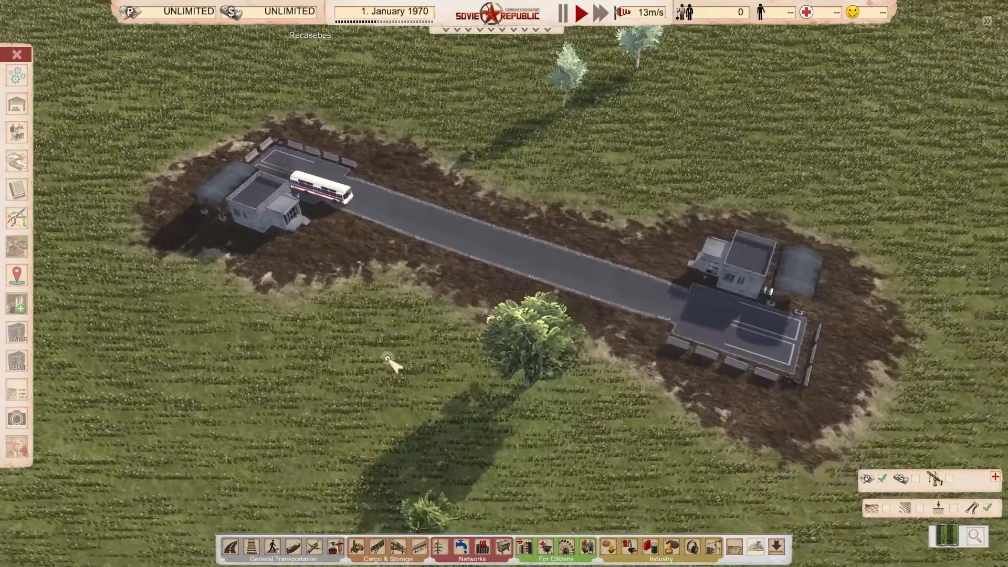
left_click(604, 13)
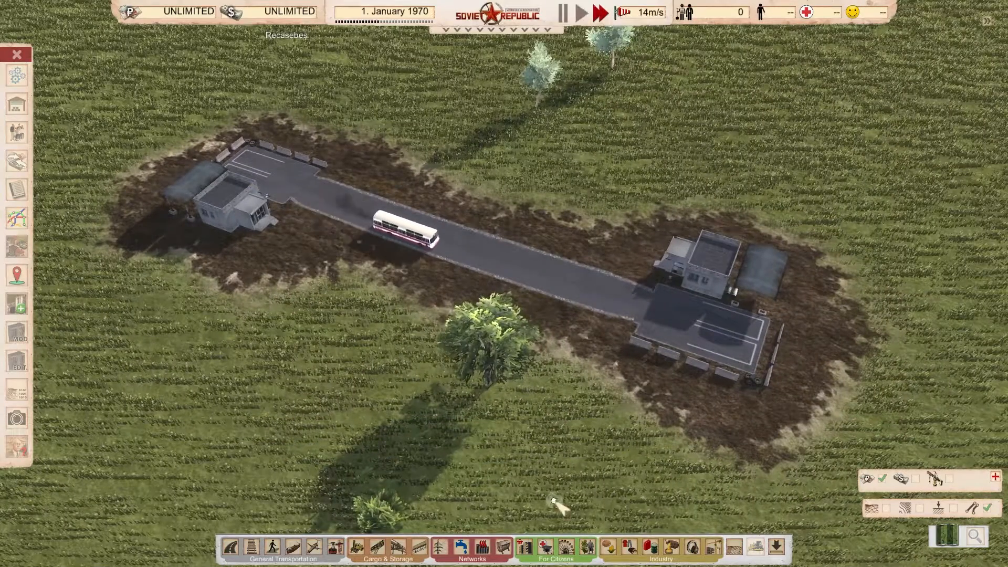
- Send the bus from the second depot back to the first one and watch it park
left_click(723, 313)
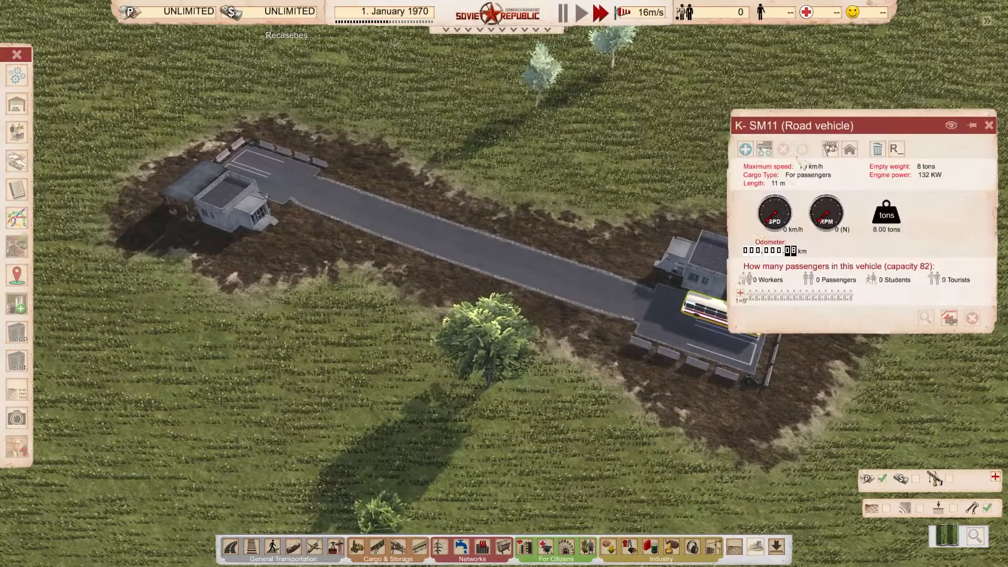
left_click(831, 149)
right_click(437, 374)
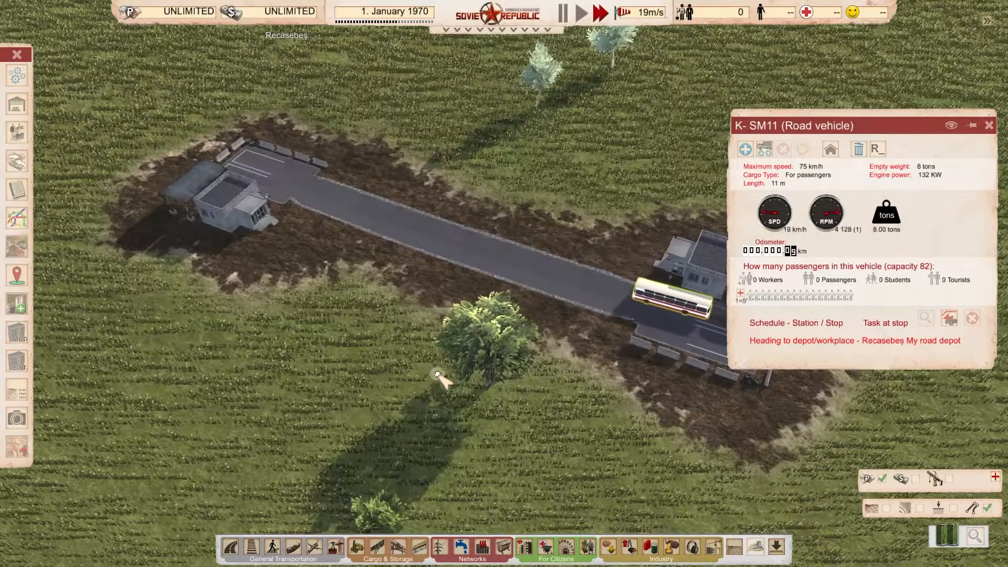
right_click(438, 375)
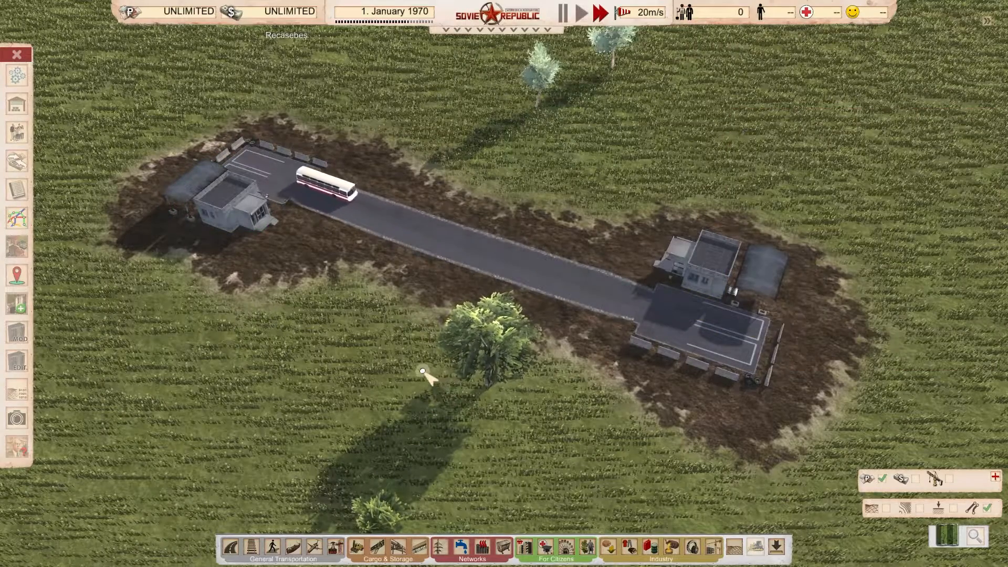
left_click(320, 252)
right_click(543, 412)
scroll(543, 412, "down", 3)
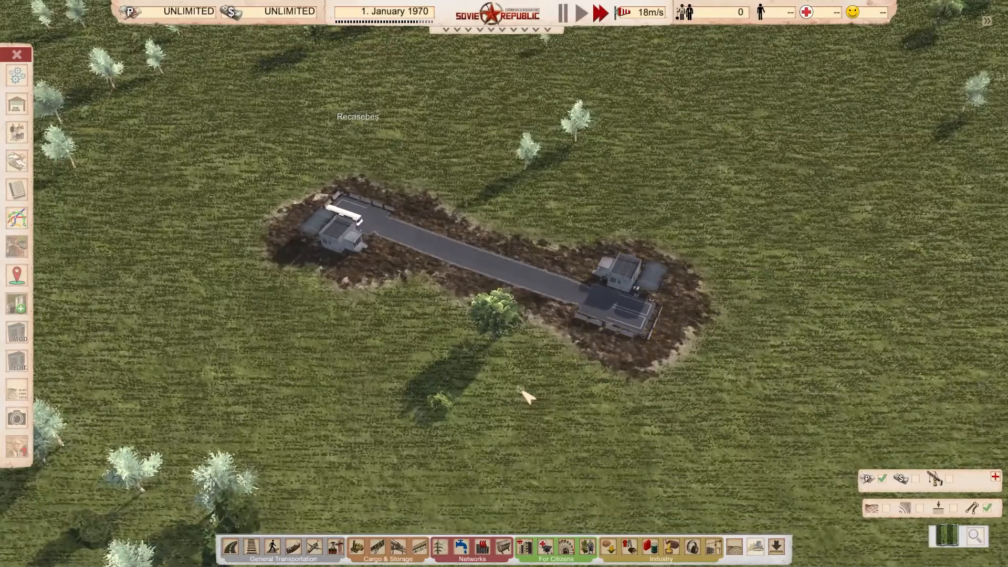
middle_click_drag(527, 396, 387, 340)
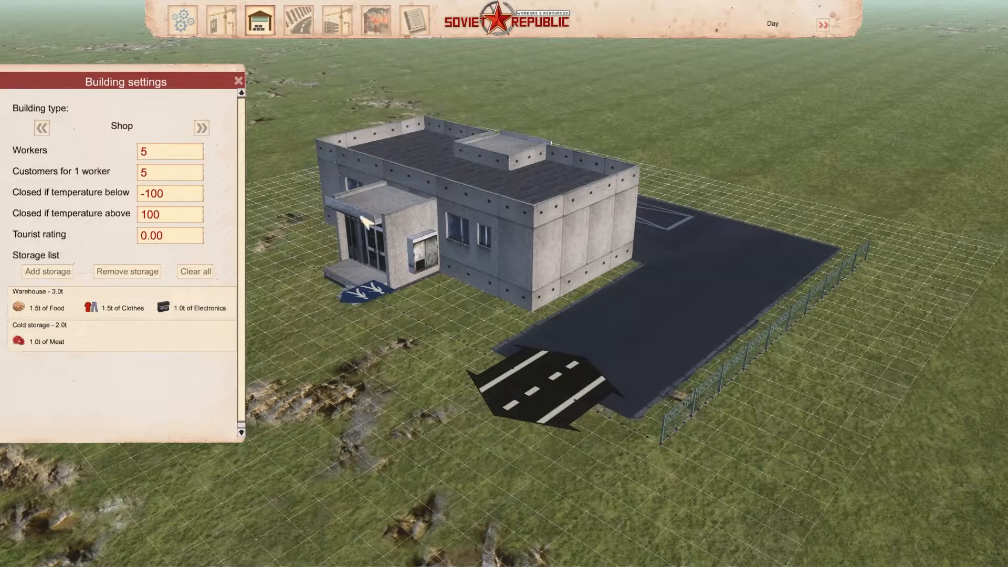
- Change the custom shop's building type to Scrapping facility in the building editor, accepting the type change
left_click(41, 127)
left_click(567, 290)
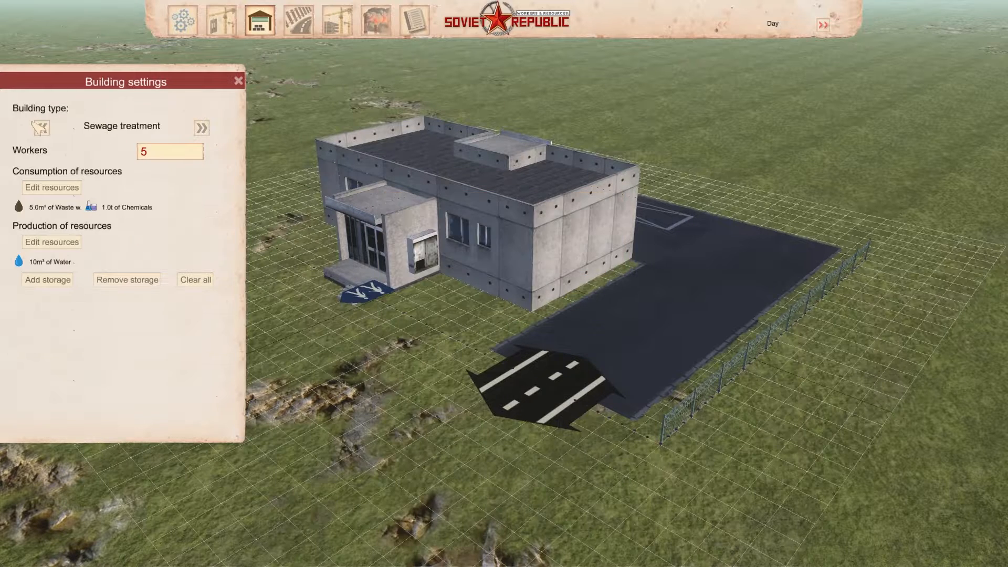
left_click(42, 128)
left_click(50, 131)
left_click(49, 130)
left_click(209, 131)
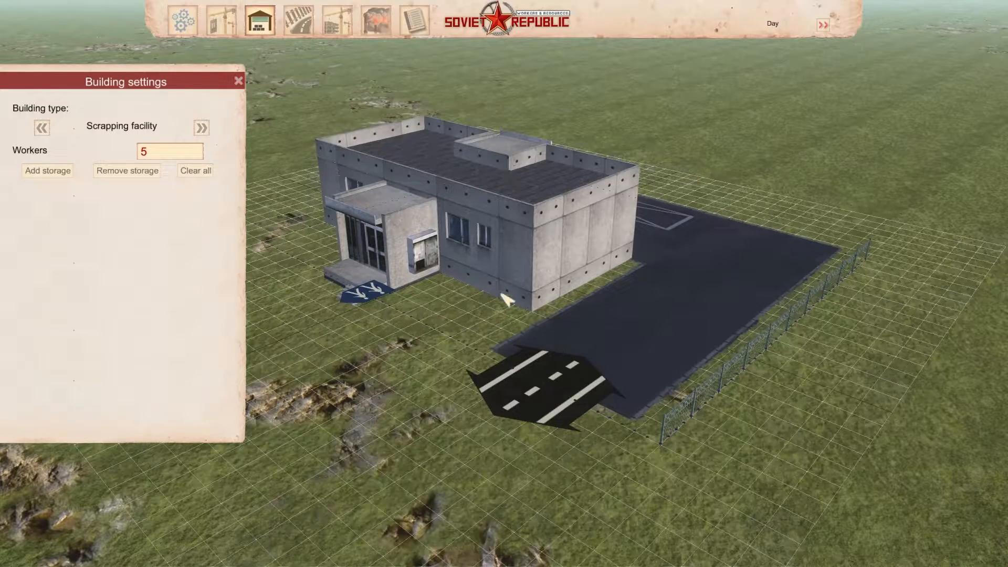
middle_click_drag(734, 267, 628, 278)
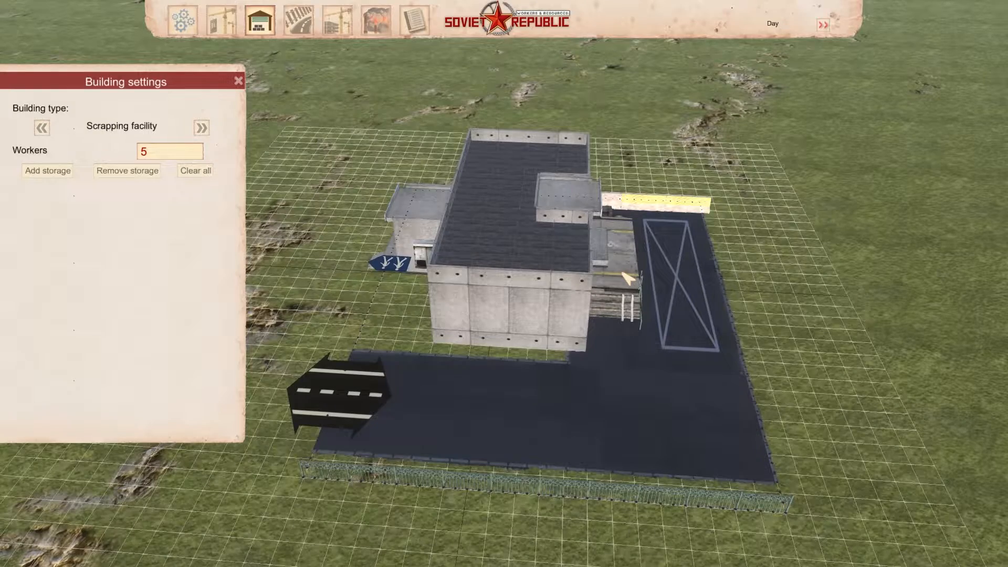
key("d")
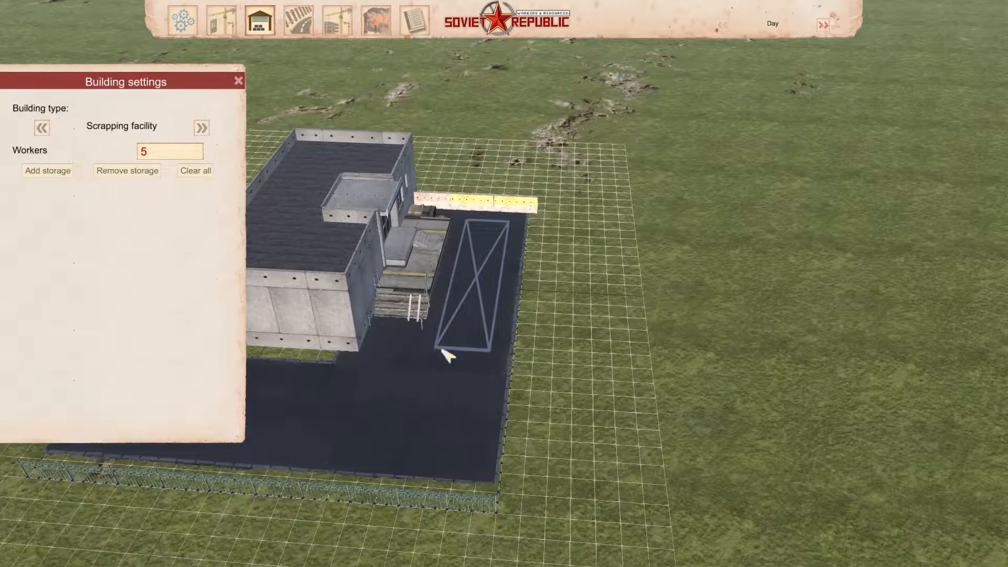
key("a")
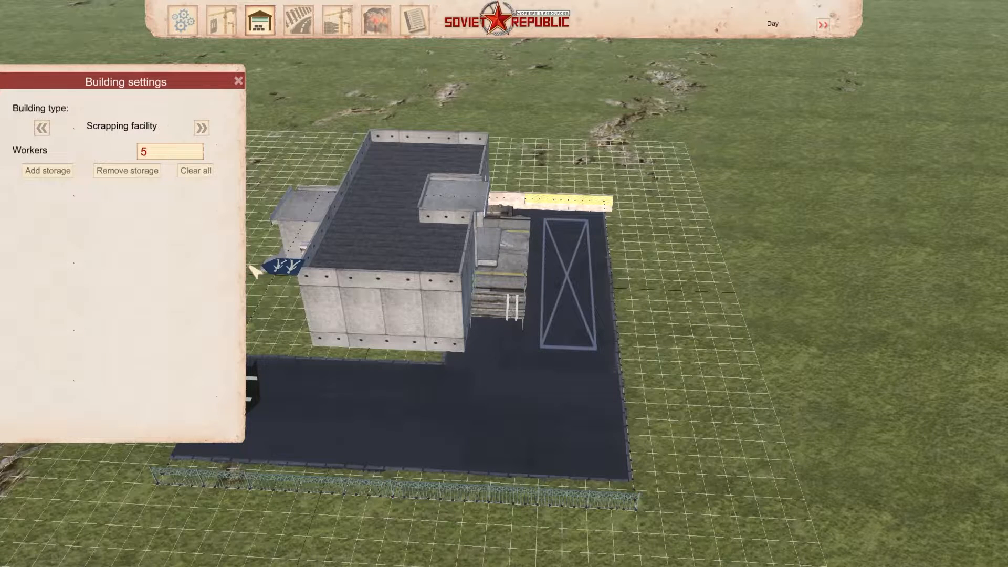
- Start adding a storage to the scrapping facility and examine which resources the different storage types accept
left_click(56, 172)
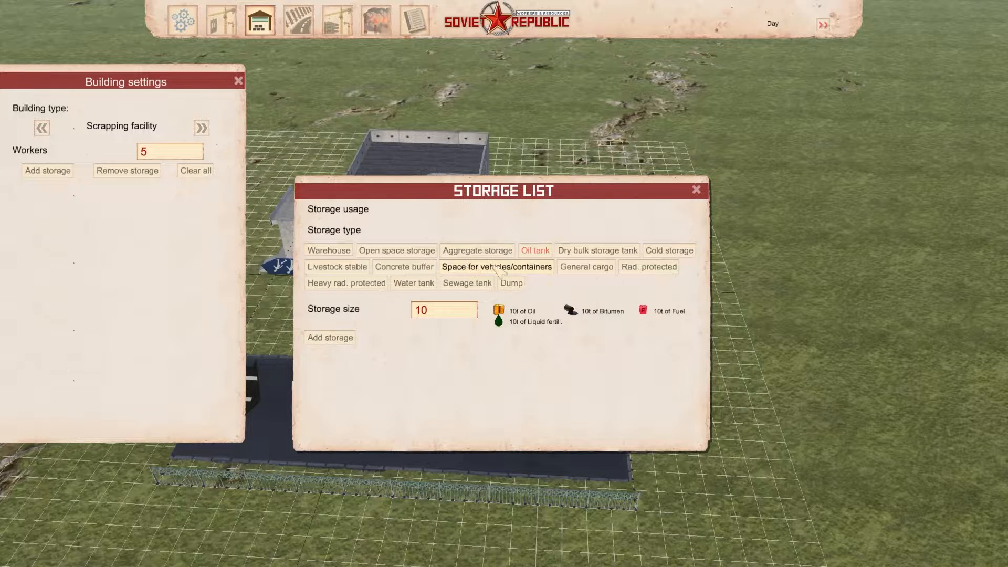
left_click(472, 267)
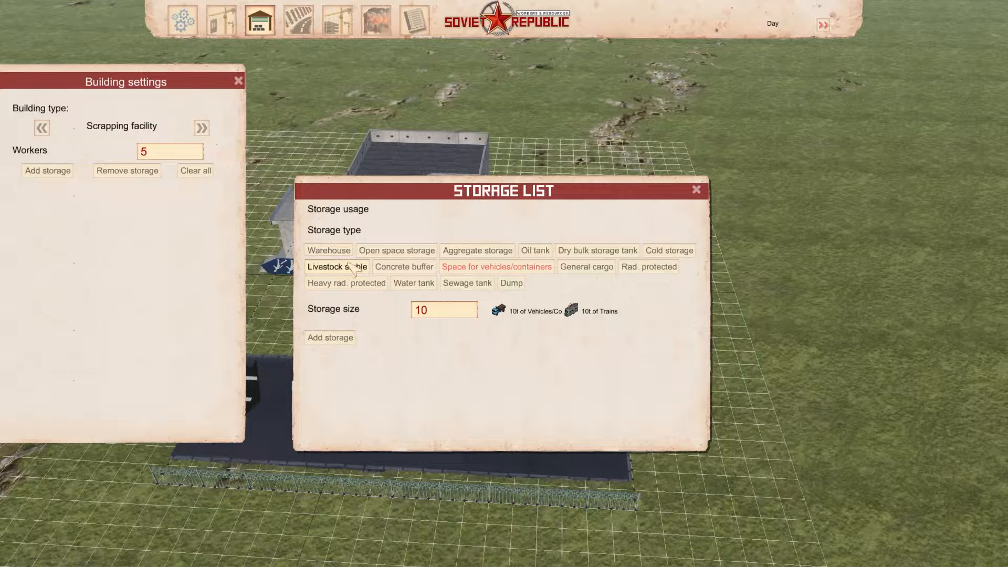
left_click(586, 267)
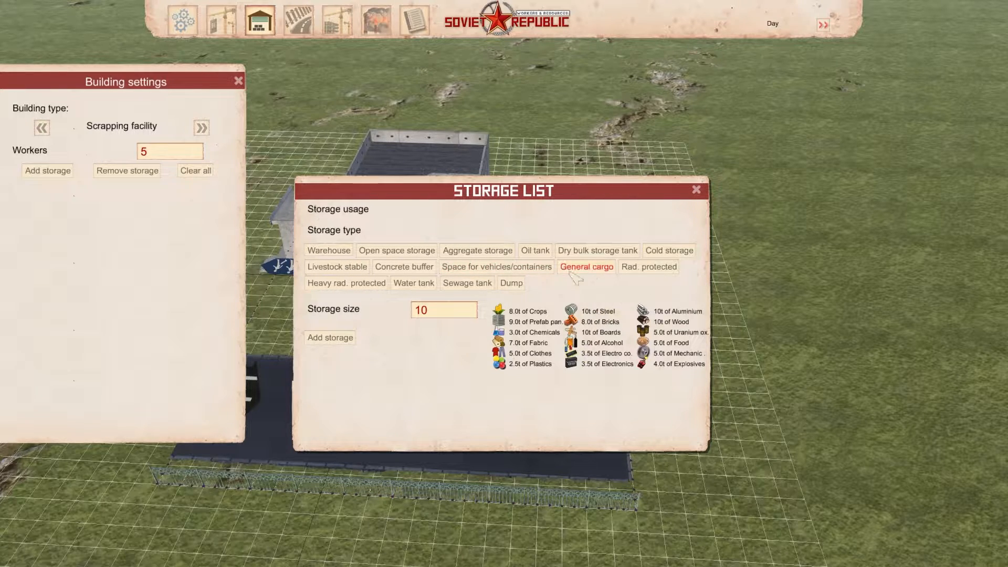
left_click(497, 266)
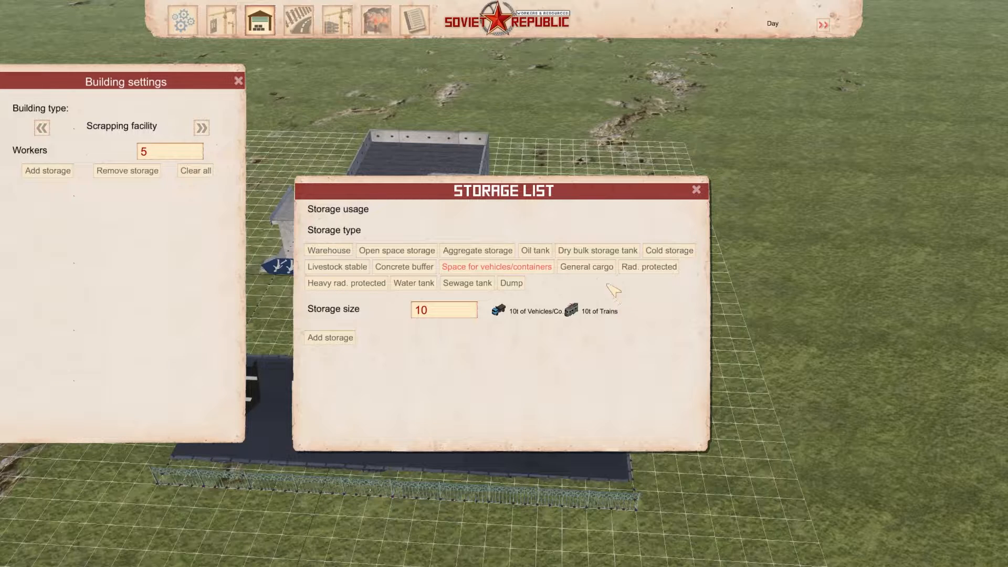
left_click(586, 267)
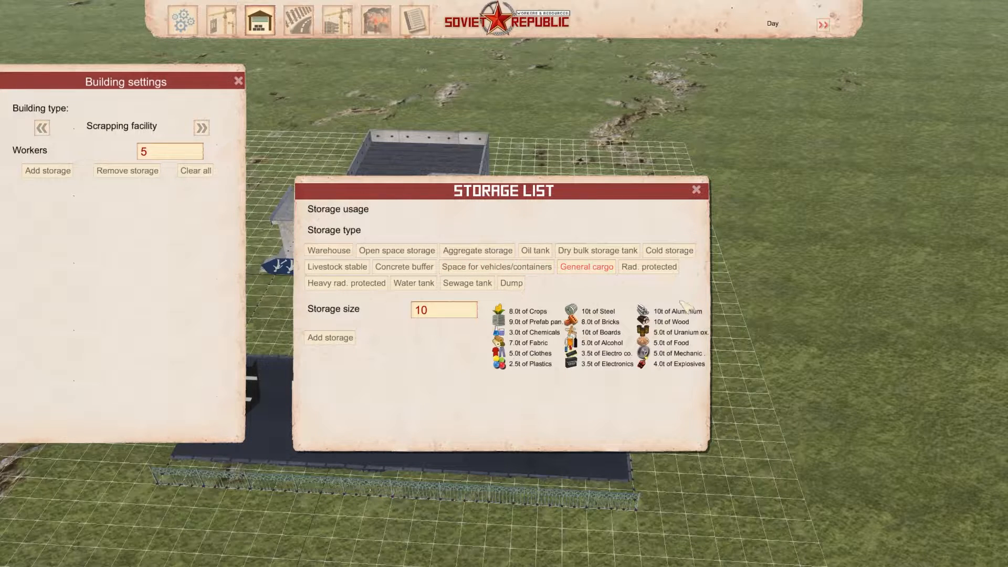
left_click(511, 284)
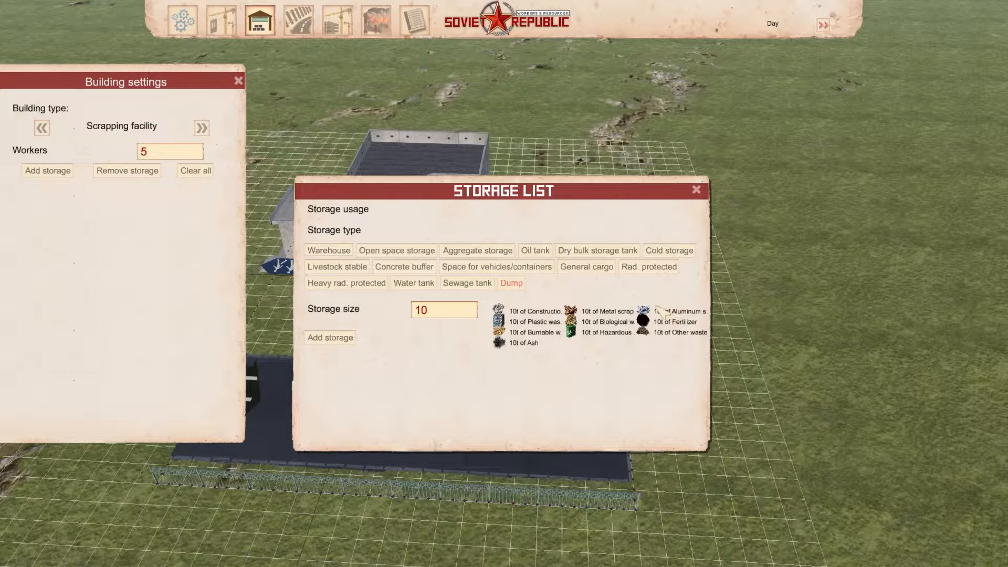
left_click(337, 267)
left_click(336, 251)
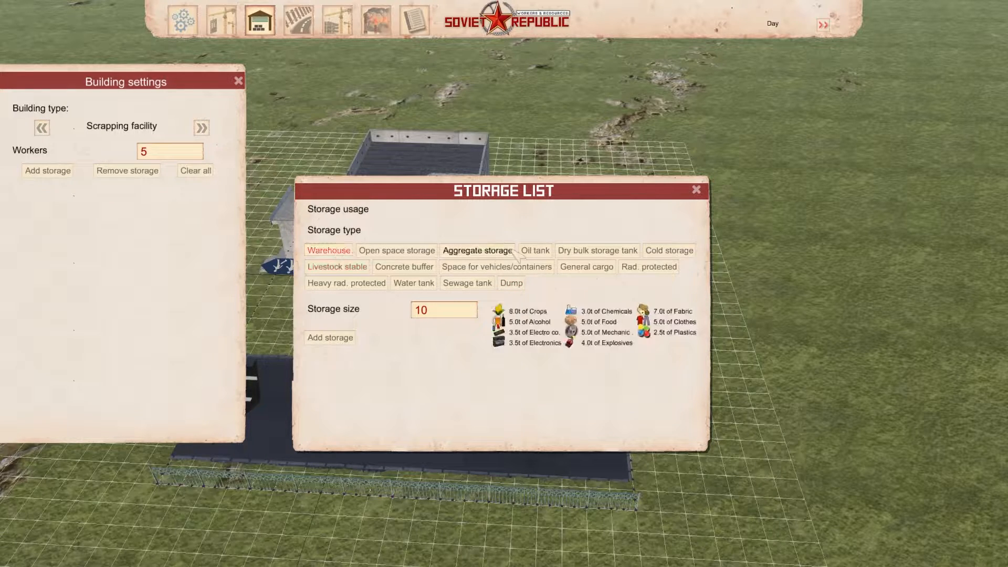
left_click(418, 252)
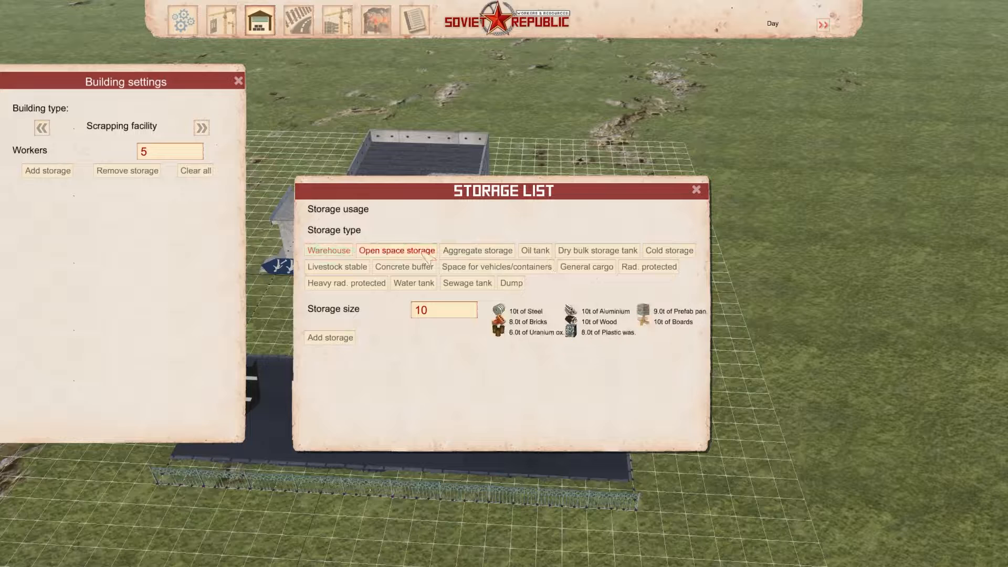
left_click(489, 252)
left_click(535, 251)
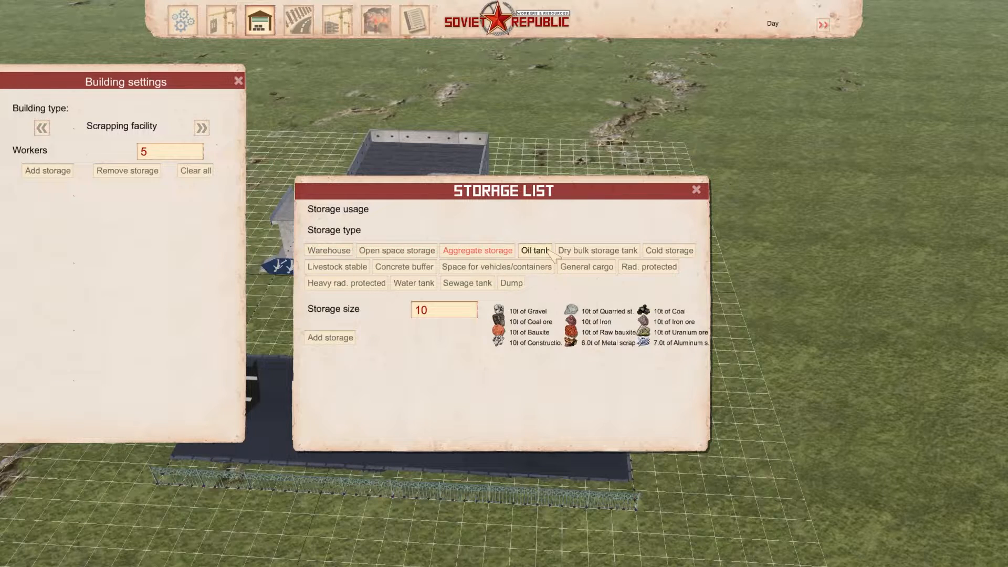
left_click(597, 251)
left_click(672, 251)
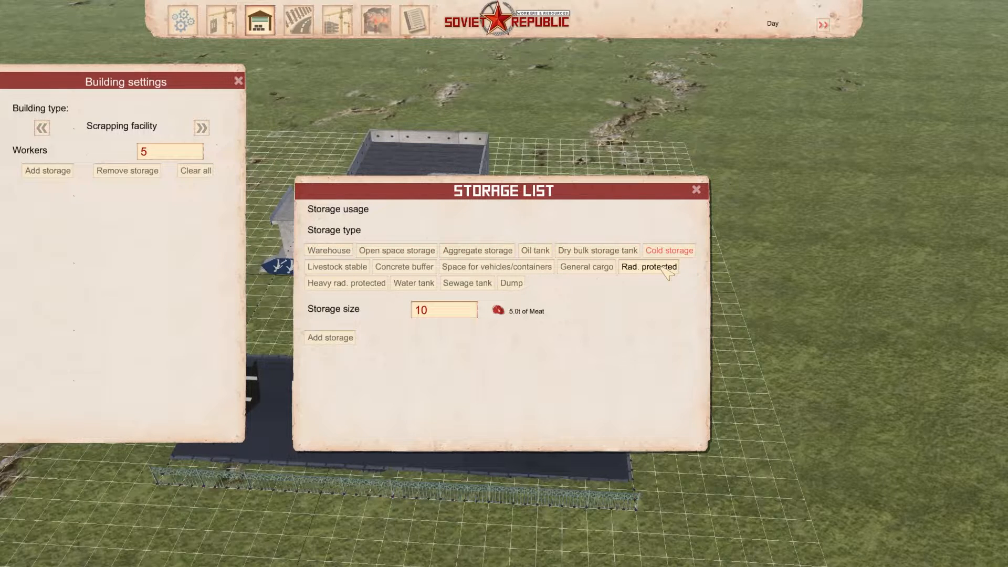
left_click(664, 268)
left_click(669, 251)
left_click(337, 267)
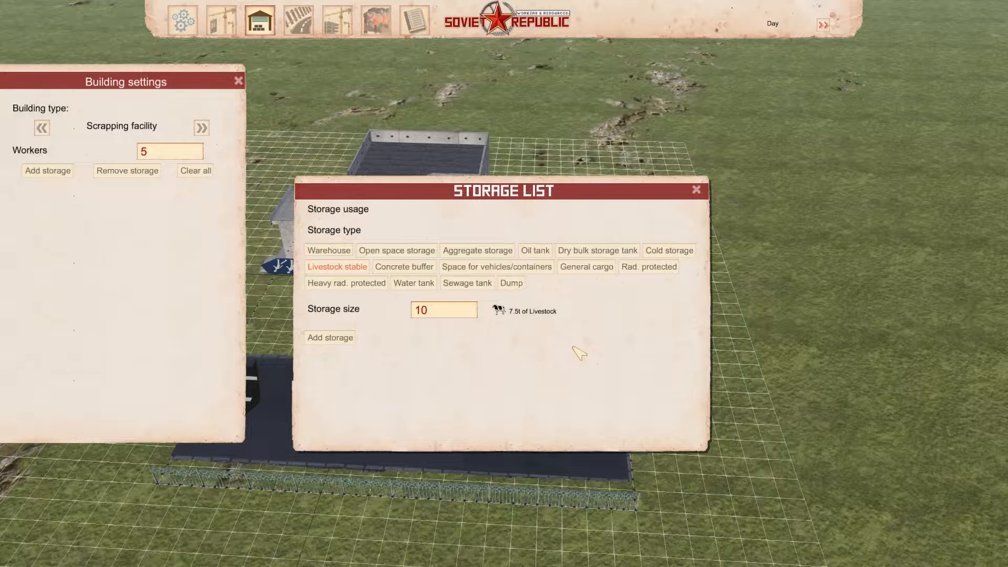
- Add a Space for vehicles/containers storage with a size of 1000 to the scrapping facility
left_click(526, 268)
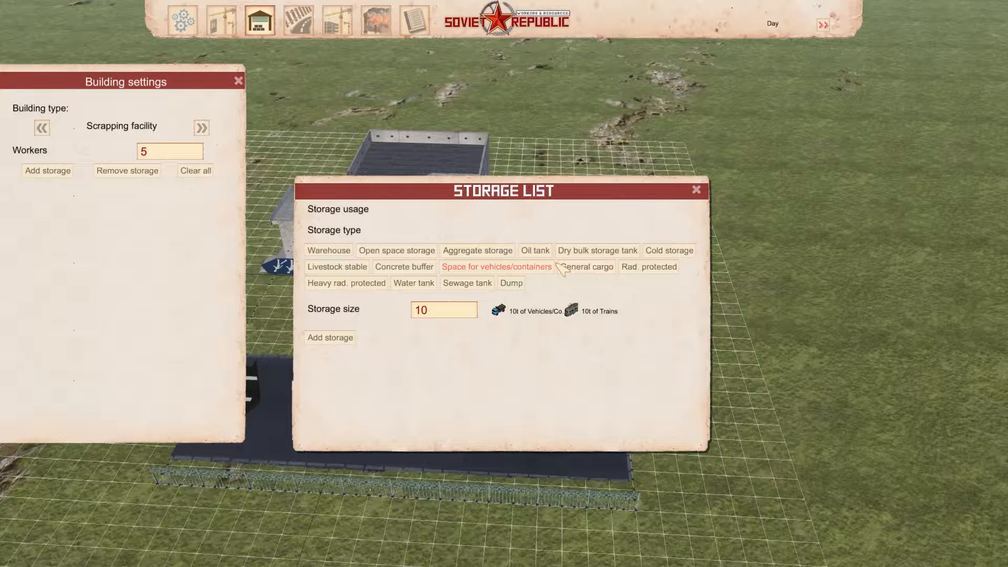
left_click(450, 310)
type("00")
left_click(330, 337)
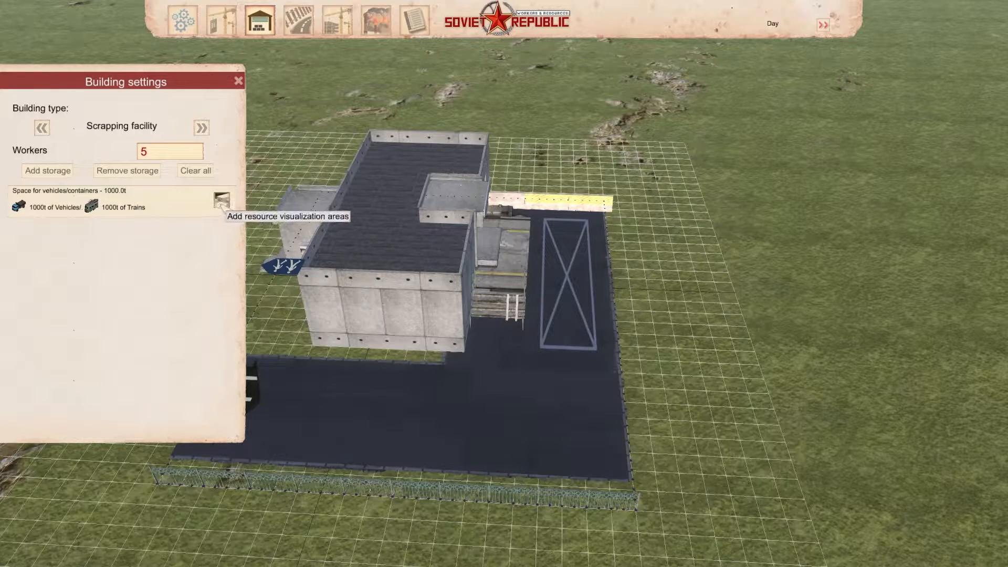
- Draw a resource visualization area for the vehicles/containers storage across the paved yard in front of the building
scroll(659, 322, "down", 3)
middle_click_drag(659, 323, 557, 270)
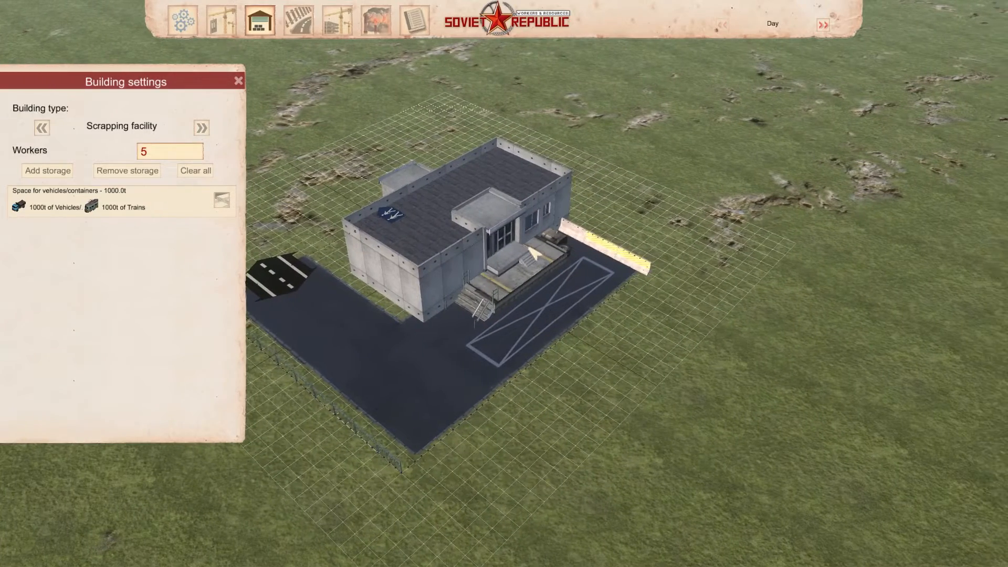
left_click(221, 200)
left_click_drag(727, 325, 348, 419)
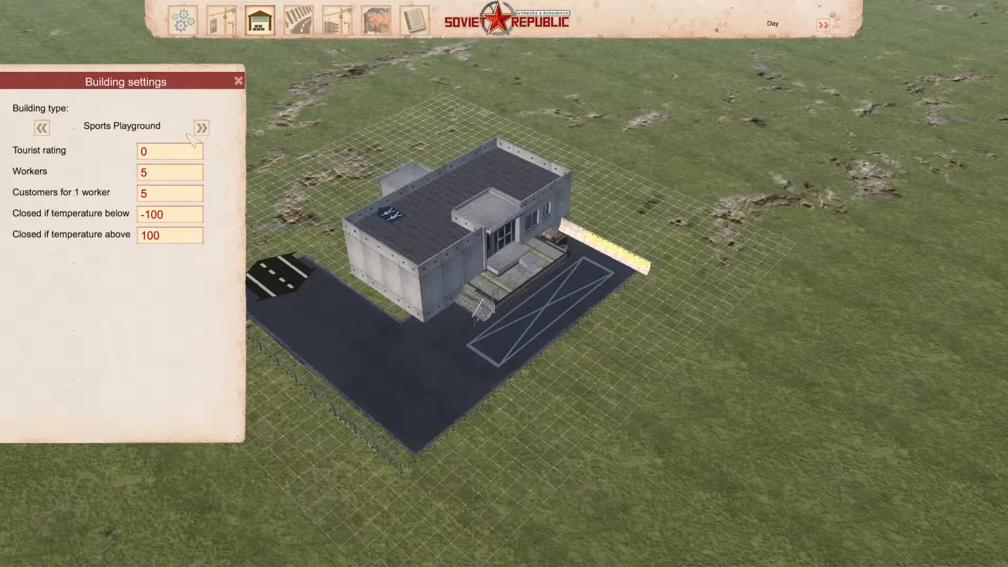
- Switch the building type to Storage and review the classic storage options for vehicles/containers, general cargo and concrete
left_click(202, 128)
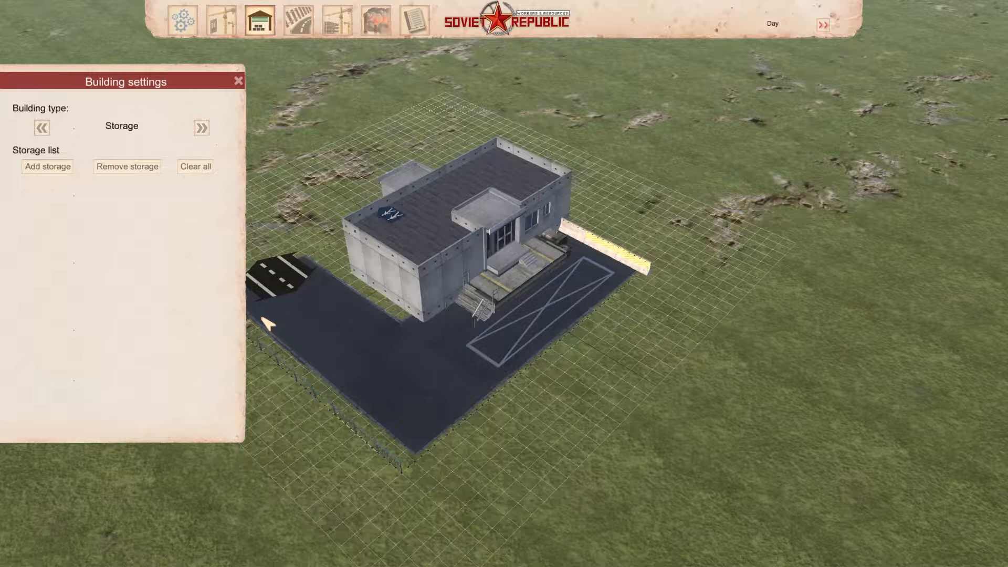
left_click(48, 166)
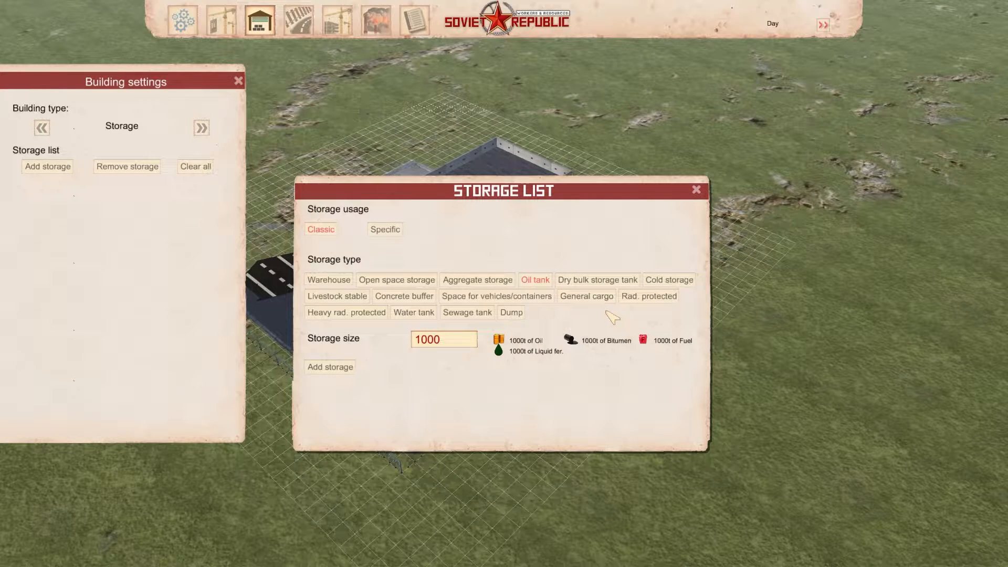
left_click(496, 296)
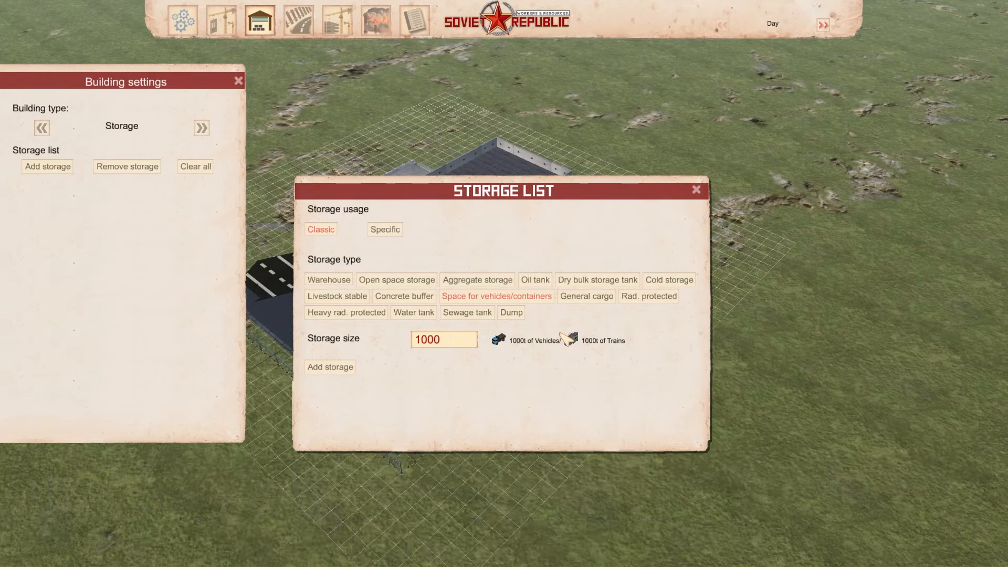
left_click(578, 298)
left_click(413, 299)
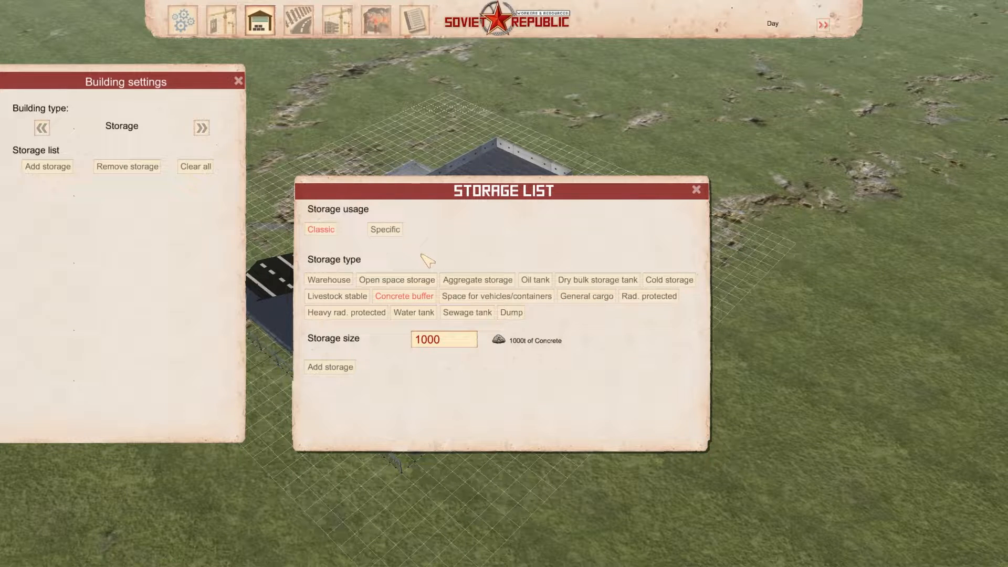
- Add a specific gravel storage of size 1000 and stretch its visualization area over the yard in front of the building
left_click(386, 229)
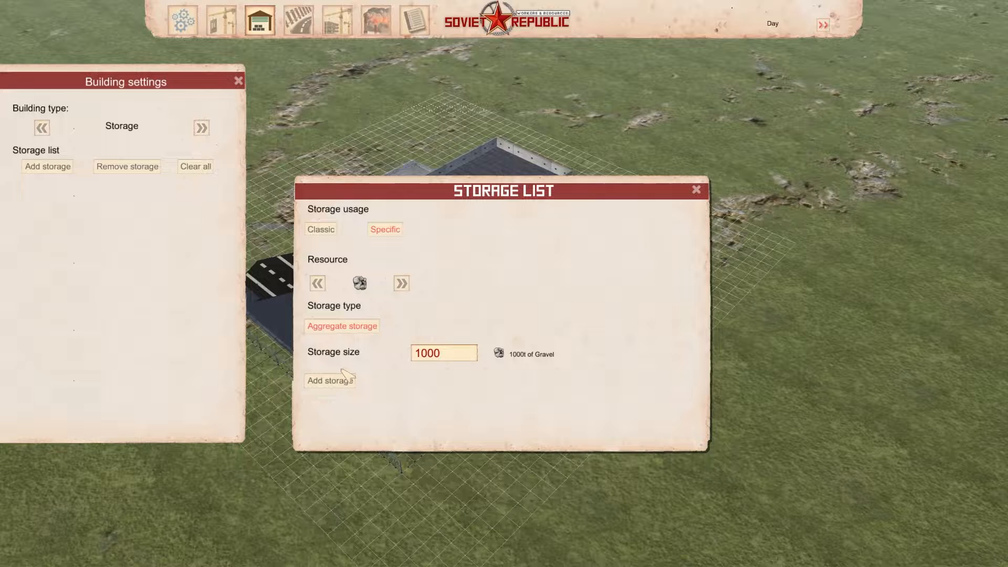
left_click(403, 284)
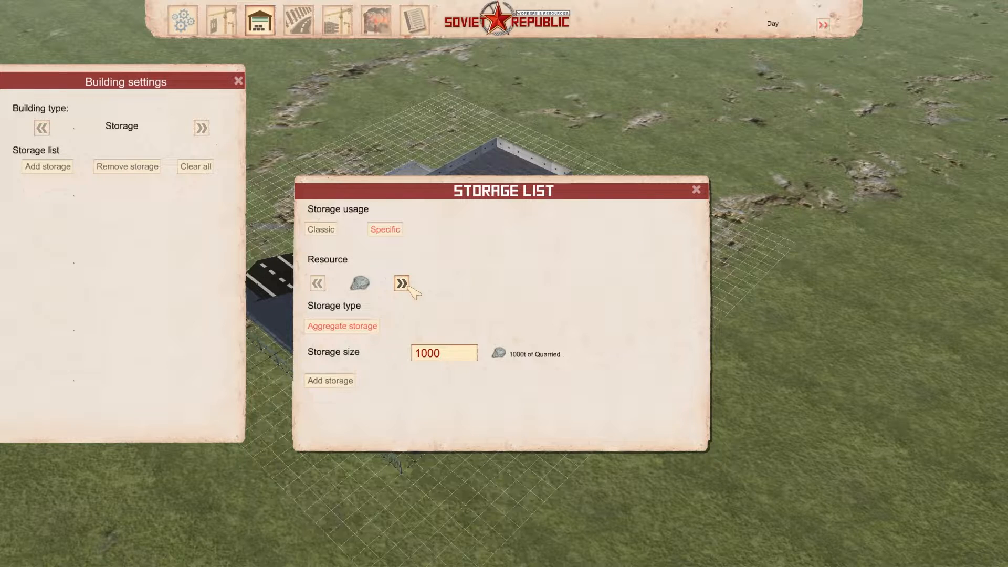
left_click(317, 284)
left_click(336, 381)
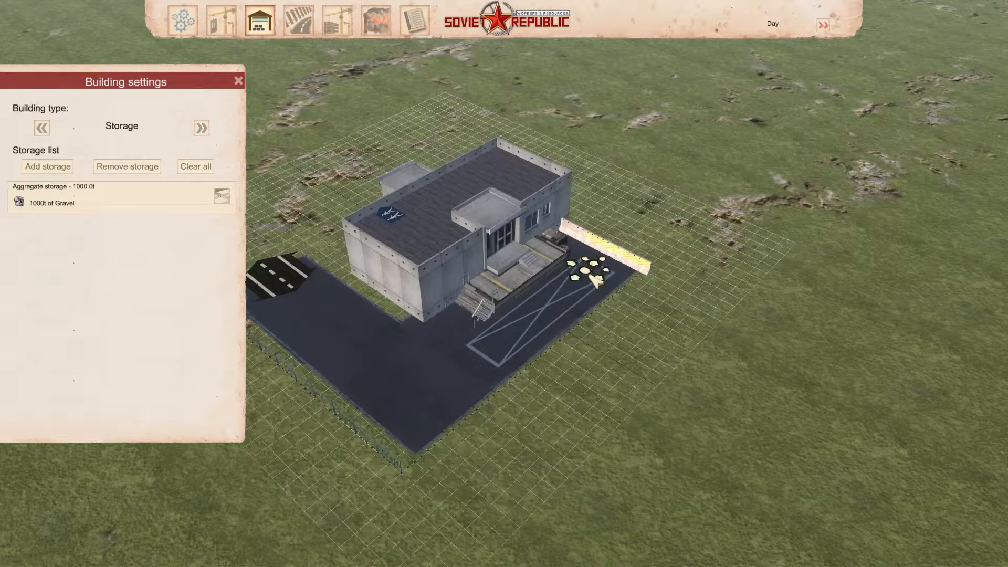
left_click_drag(594, 280, 348, 384)
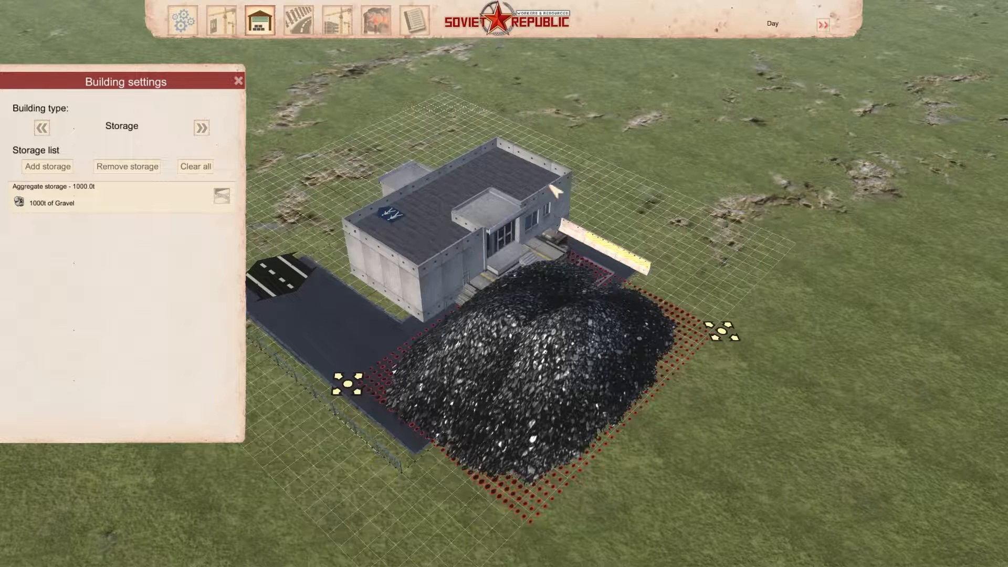
- Browse the building types from Technical services to University and look through the university variants, including MEDICAL
left_click(202, 128)
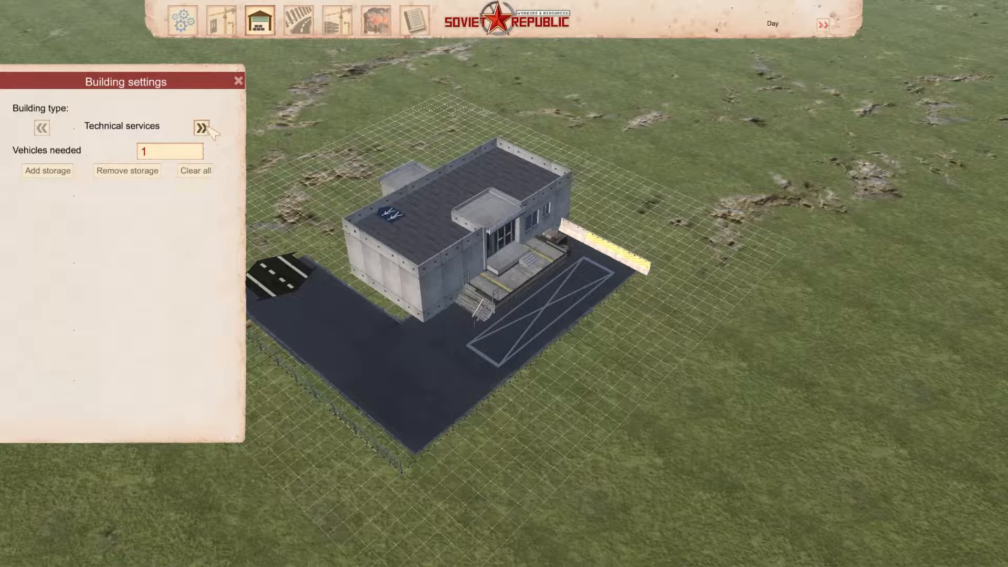
left_click(48, 171)
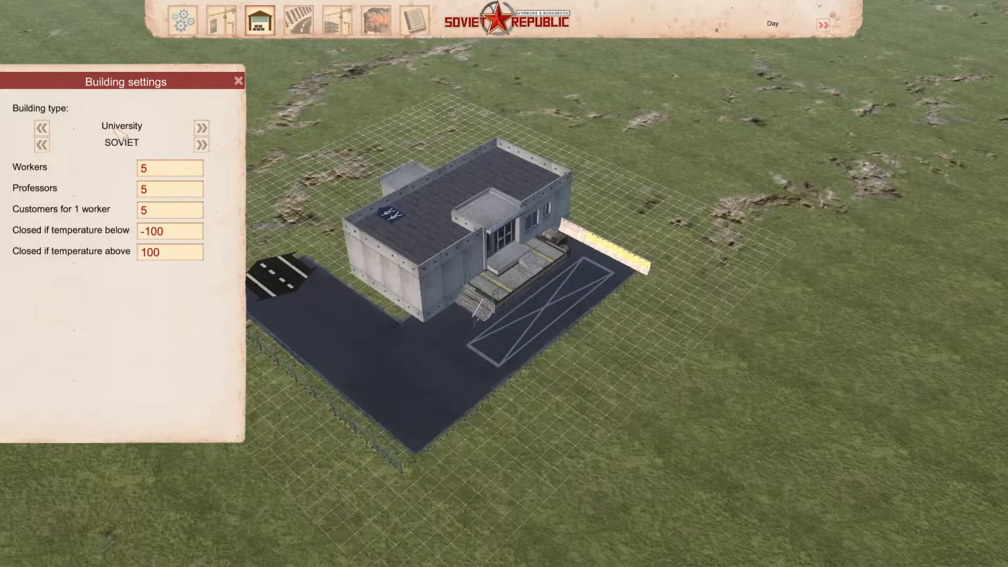
left_click(42, 145)
left_click(42, 145)
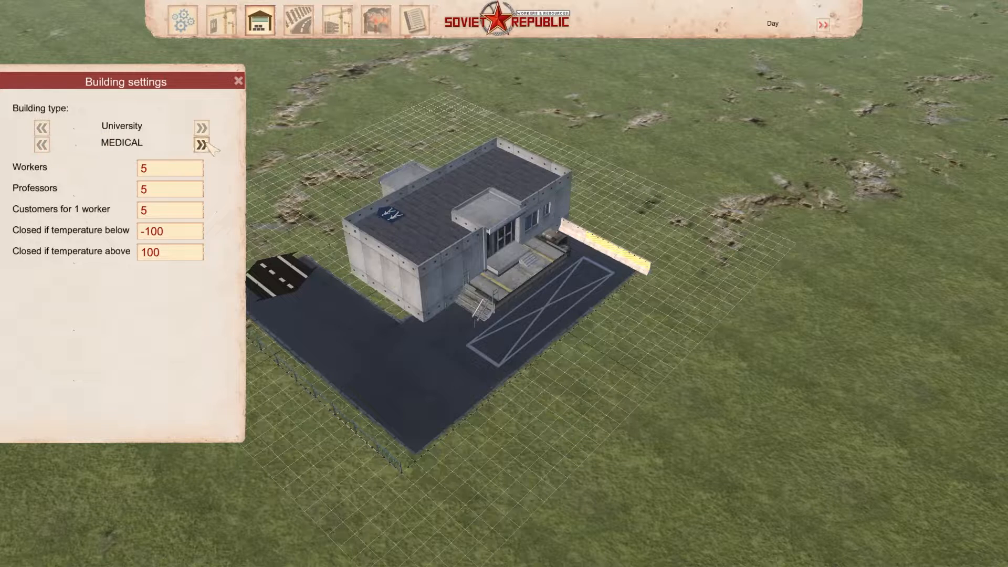
- Browse the train station model's building types from Residential back to Railroad Transformer and look through the transformer's variants
left_click(42, 128)
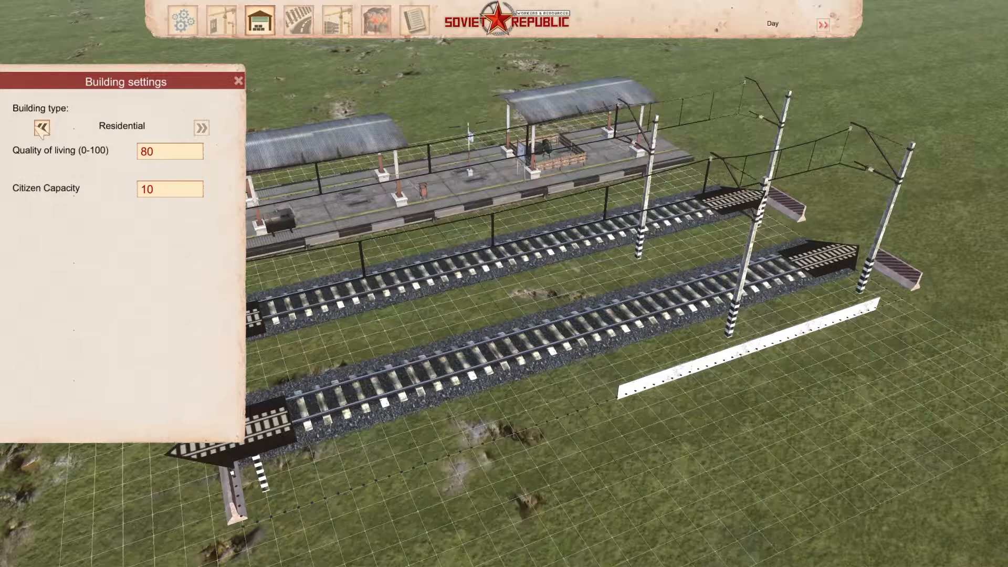
left_click(41, 128)
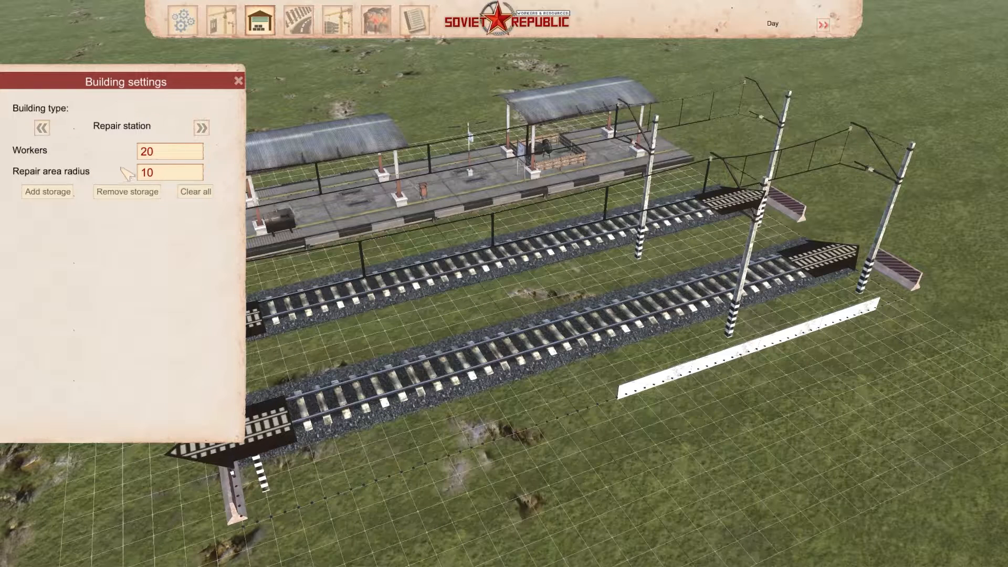
left_click(42, 127)
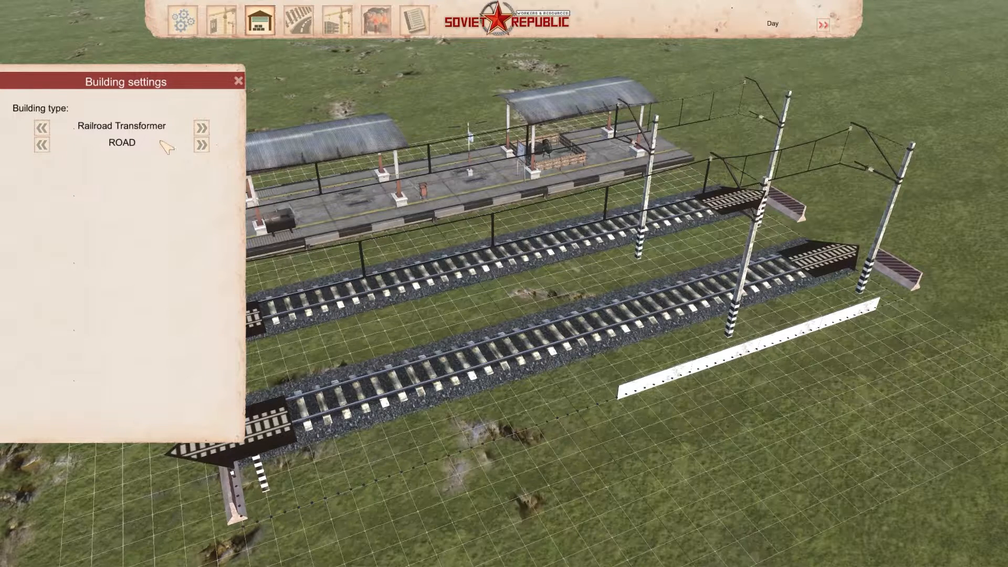
left_click(202, 144)
left_click(202, 144)
left_click(42, 145)
left_click(43, 146)
- Browse back past Railroad Construction Office to Pub and check which storage a pub can be given
left_click(42, 128)
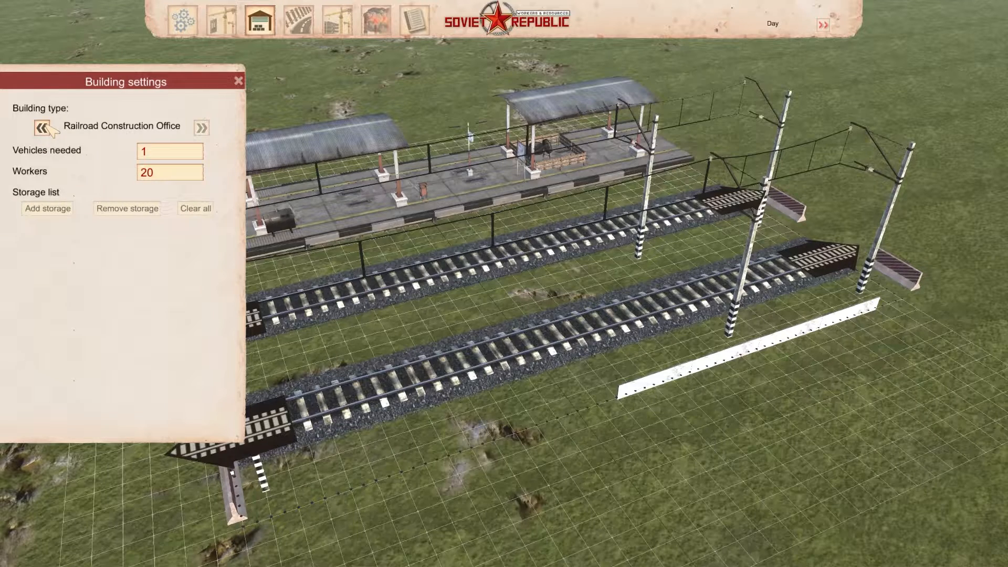
left_click(42, 127)
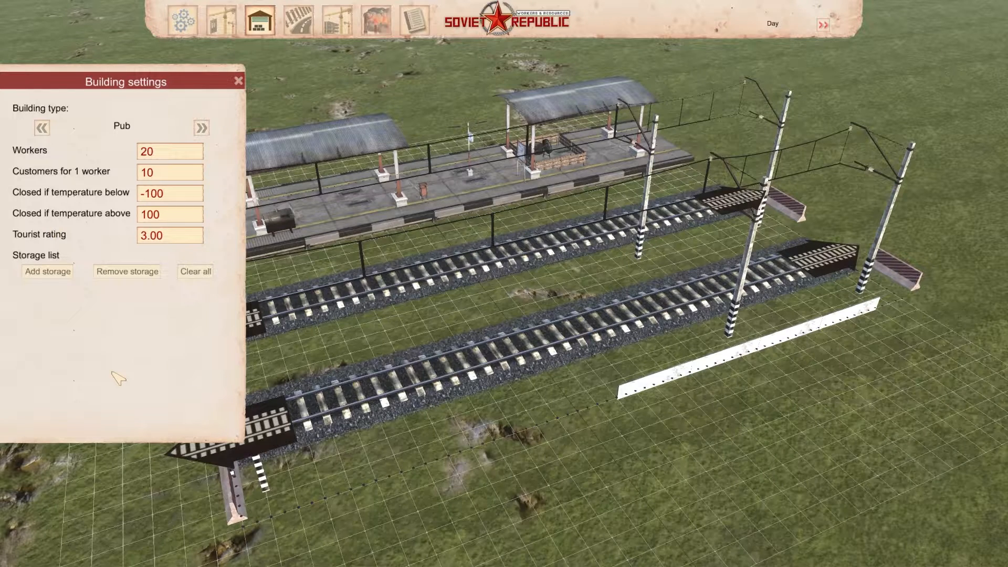
left_click(47, 272)
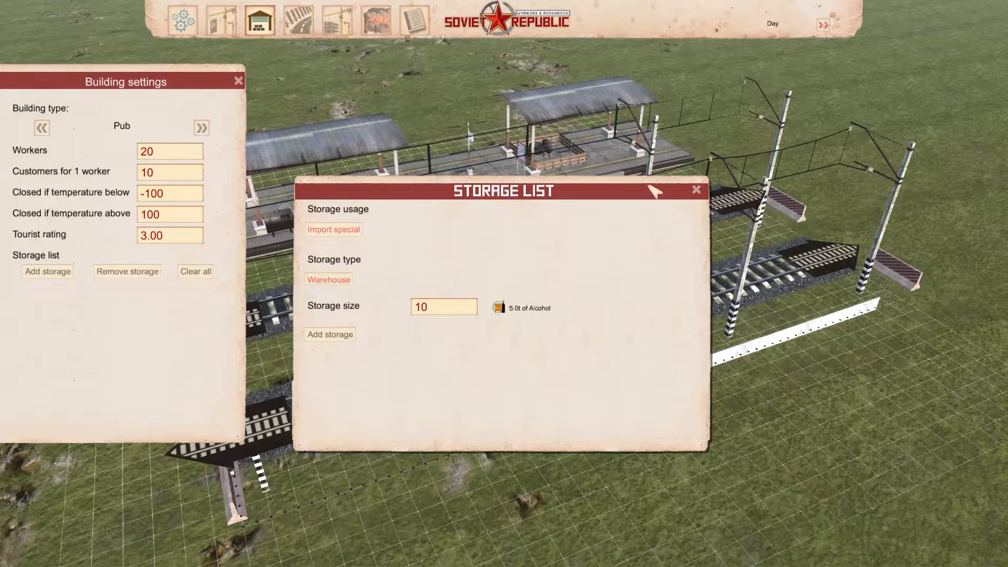
left_click(697, 190)
- Browse the building types back through Production line and Power Transformer to the Power Plant settings
left_click(42, 127)
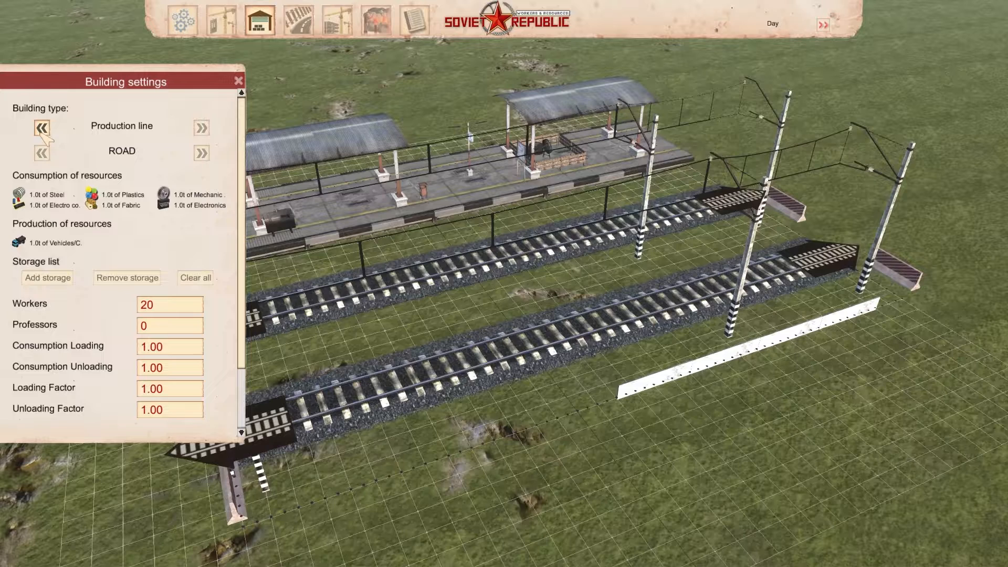
left_click(42, 128)
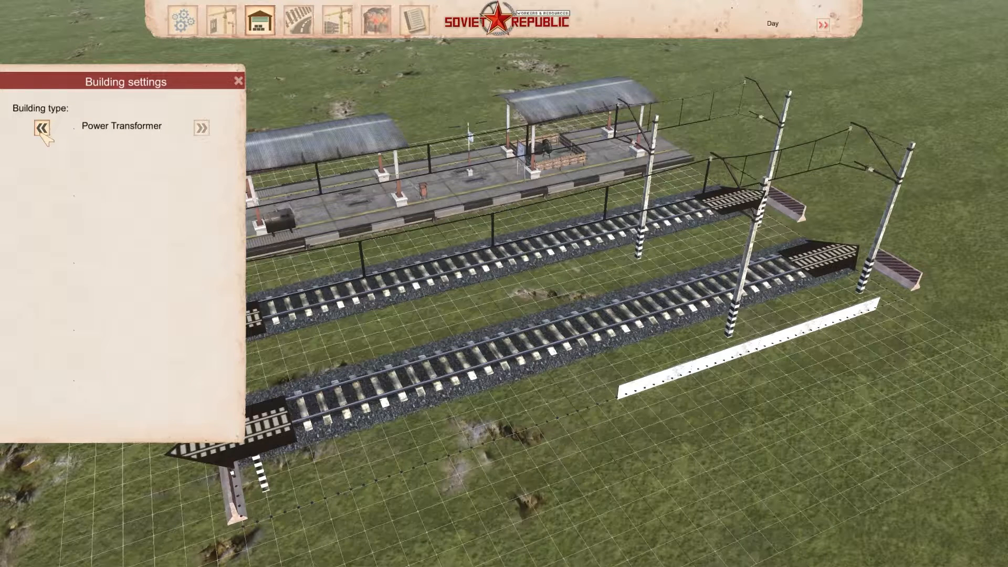
left_click(42, 128)
left_click(42, 129)
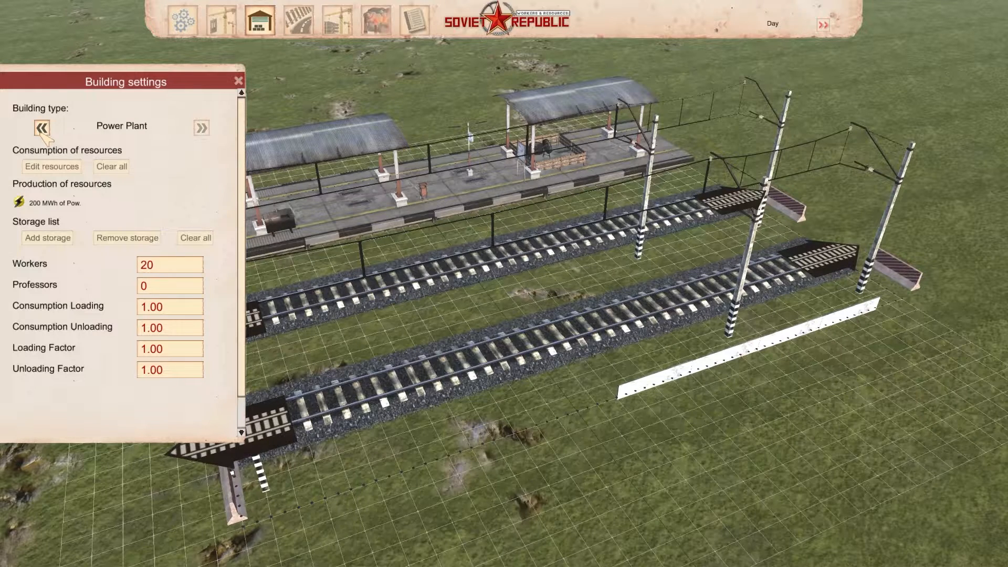
- Browse the building types back past Pollution Monitoring Station to Police station and check which storage a police station can be given
left_click(42, 128)
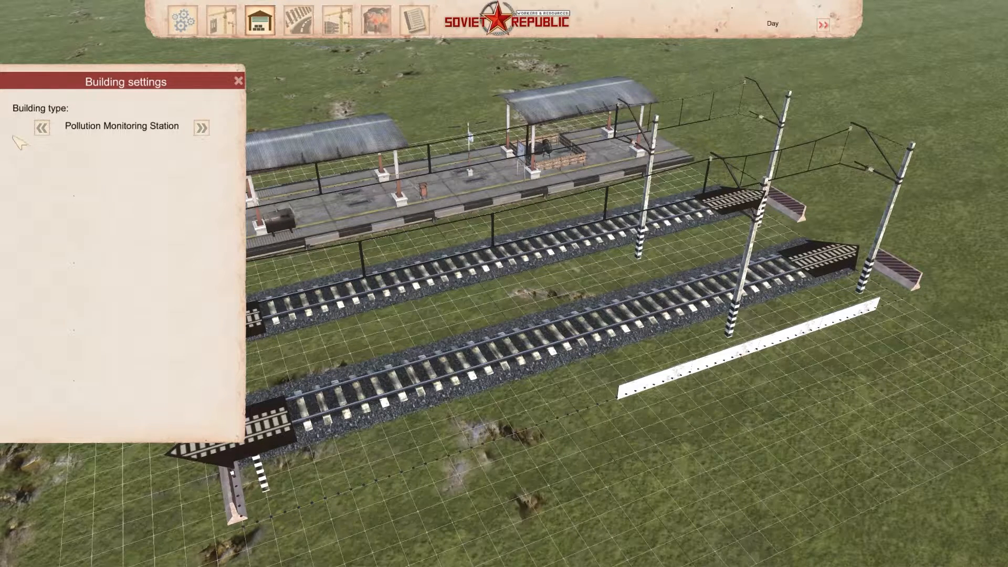
left_click(42, 128)
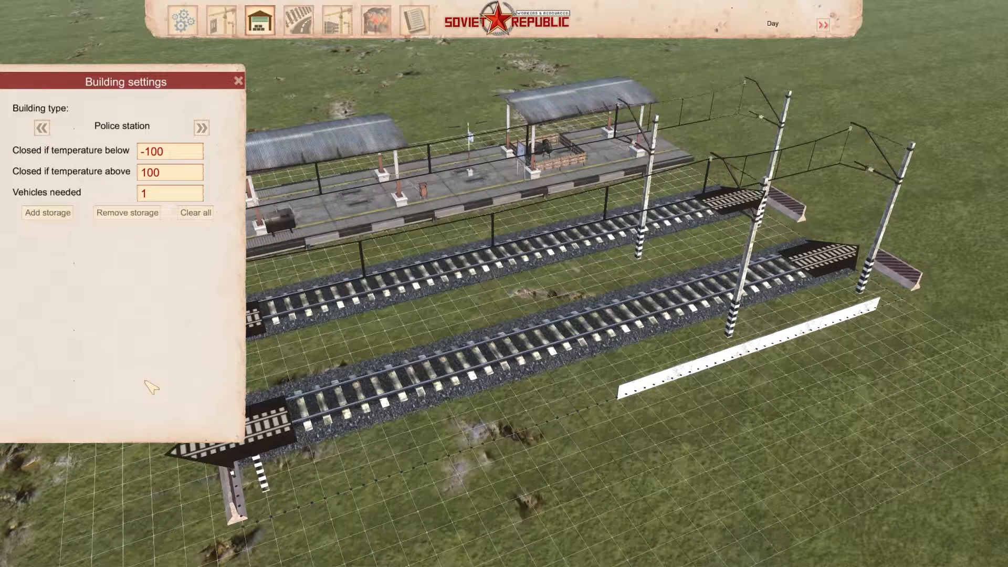
left_click(48, 213)
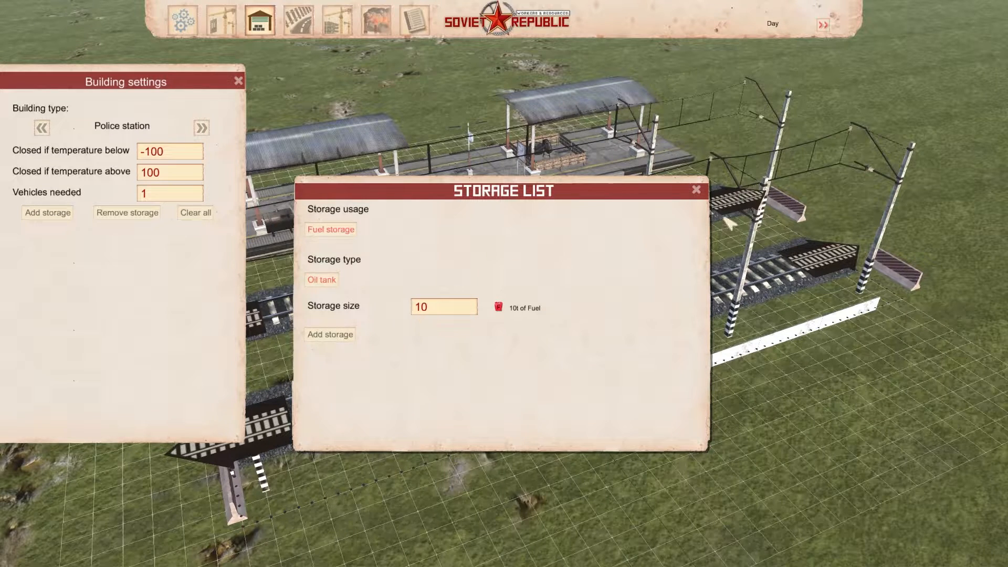
left_click(696, 190)
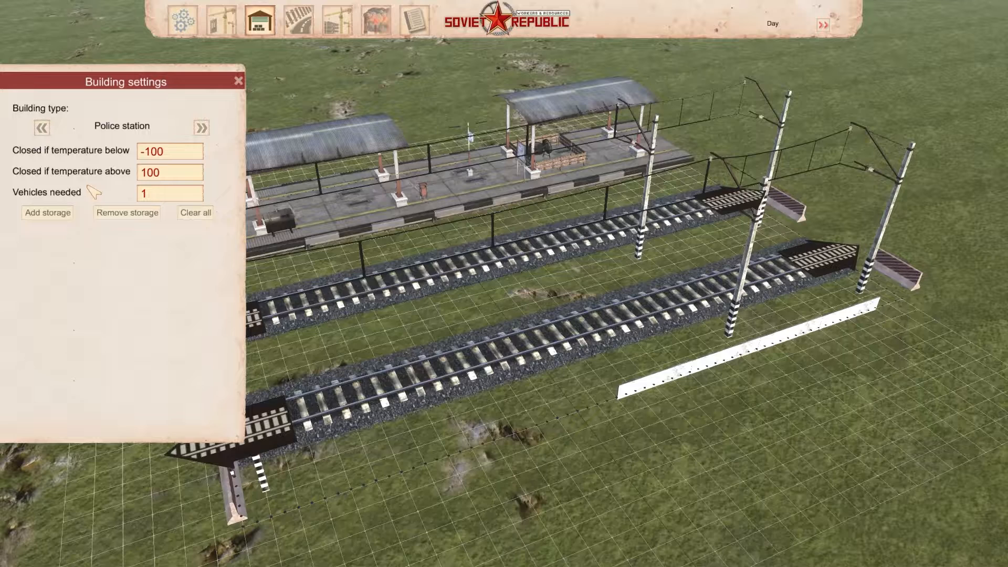
- Go back to the Platform/Station building type and look through its transport variants from ROAD to AIRPLANE
left_click(42, 128)
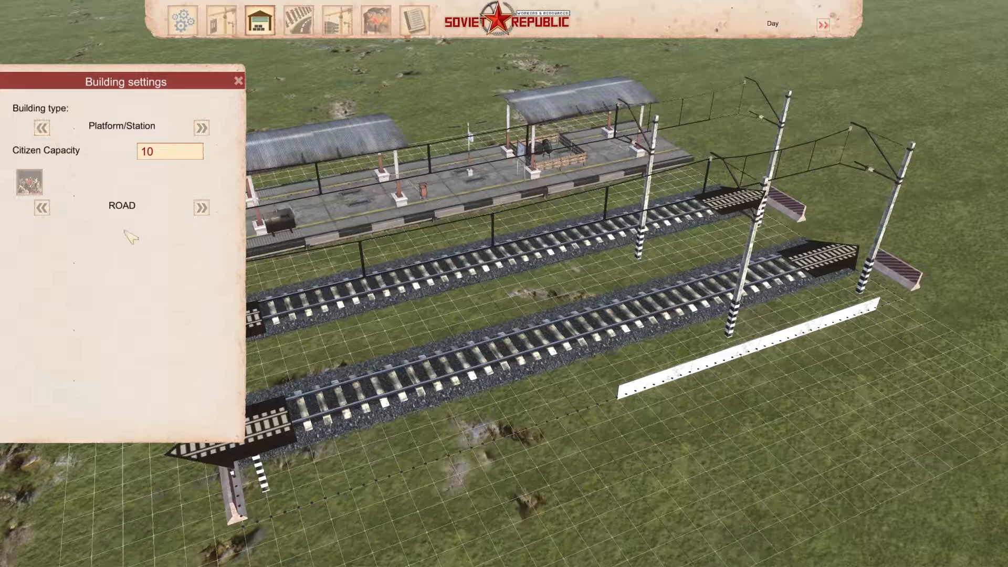
left_click(208, 208)
left_click(202, 207)
left_click(201, 208)
left_click(202, 208)
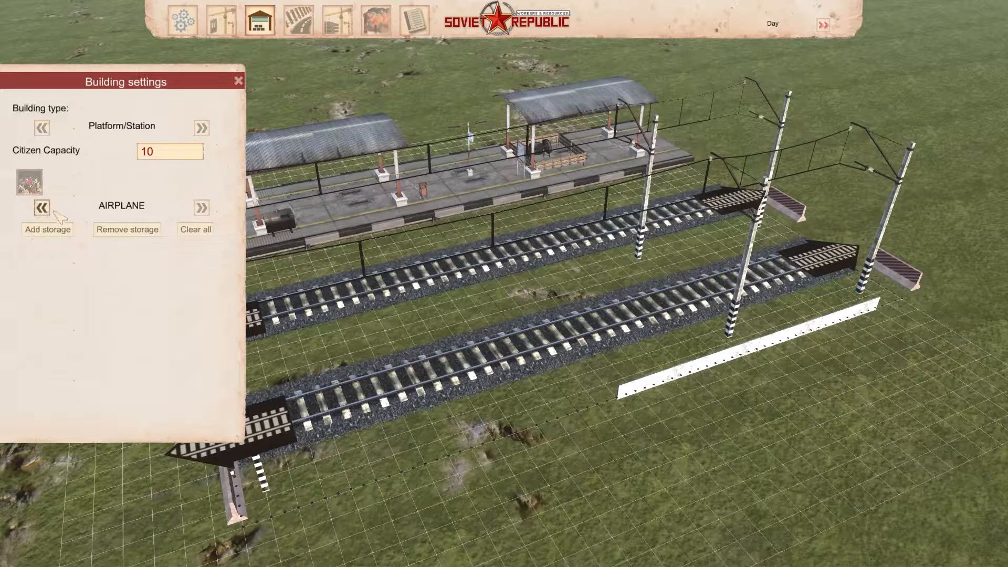
- Go back to the Parking lot type, preview two of the parking layouts among the connections, and return to the building settings
left_click(42, 127)
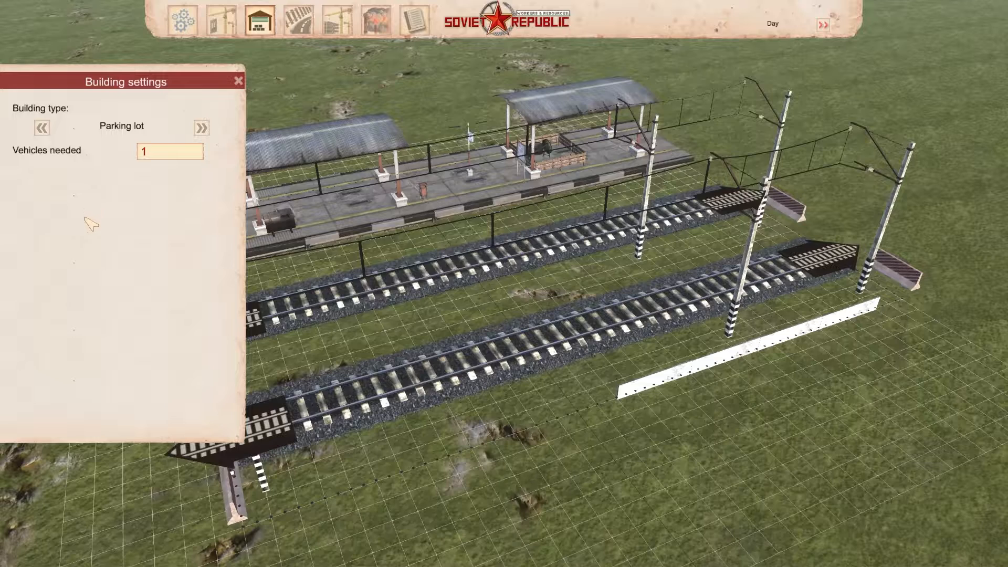
left_click(307, 25)
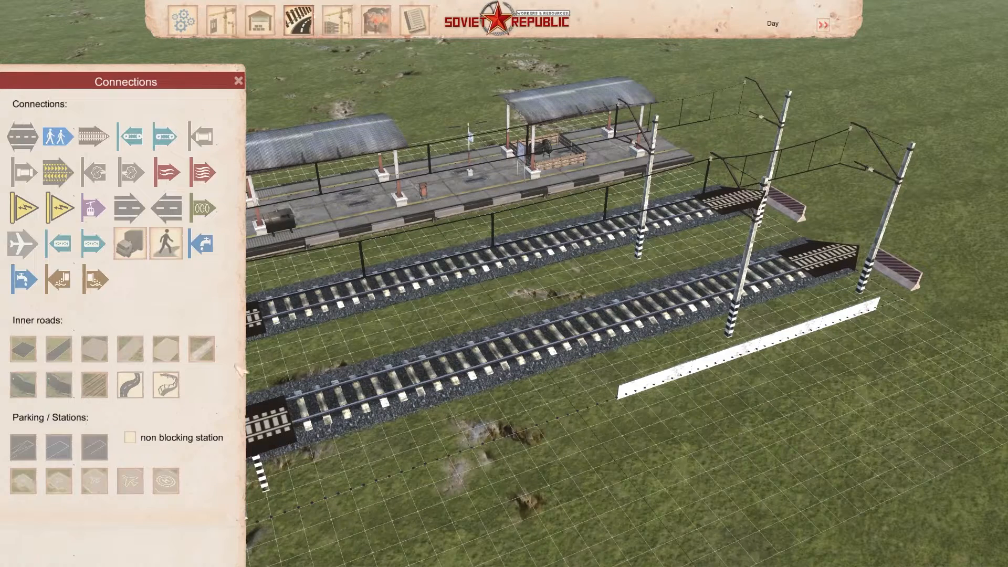
left_click(96, 448)
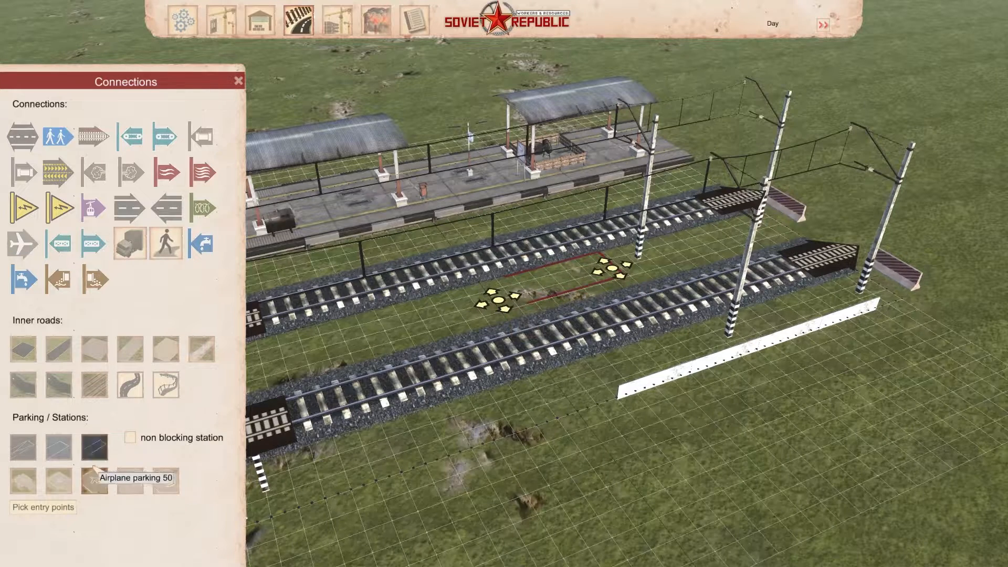
left_click(58, 447)
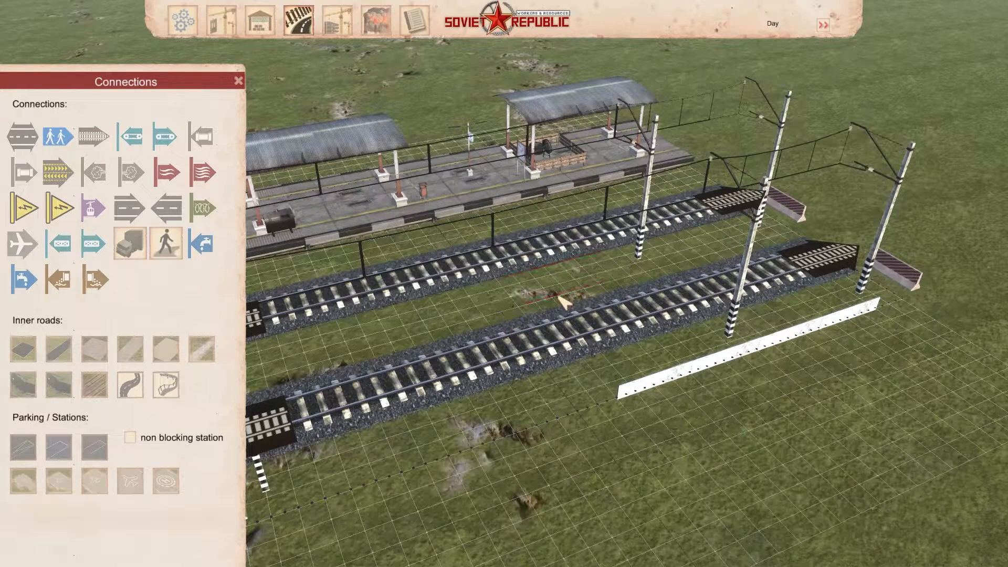
left_click(262, 29)
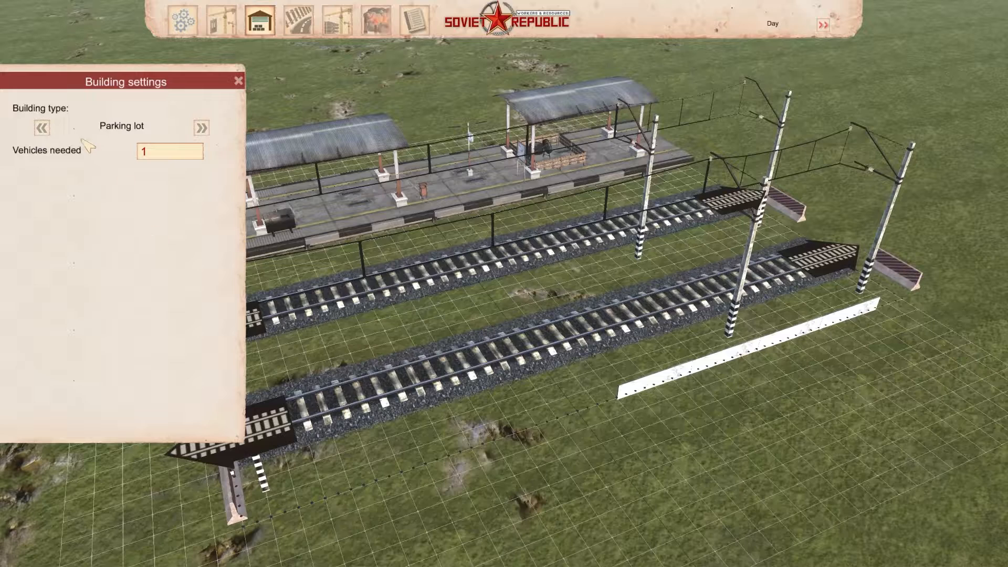
- Browse the building types back through Monument, Mine, Kindergarten and Infrastructure element to the Hotel settings
left_click(42, 128)
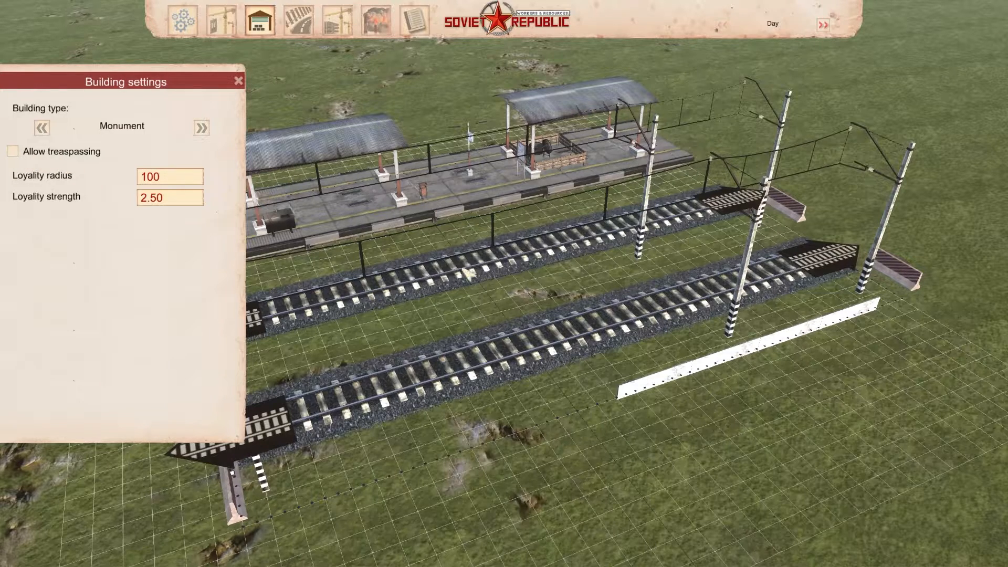
left_click(42, 128)
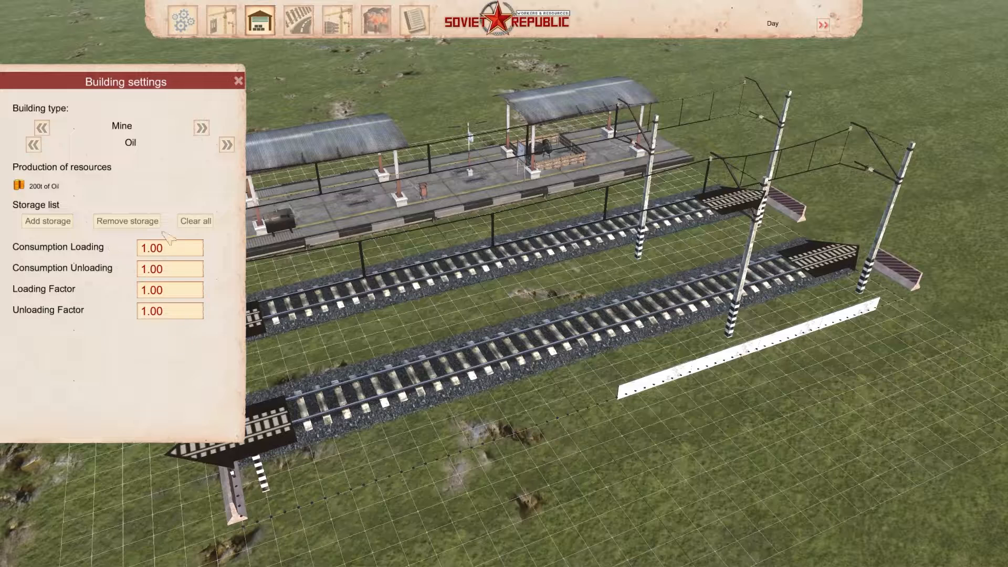
left_click(41, 128)
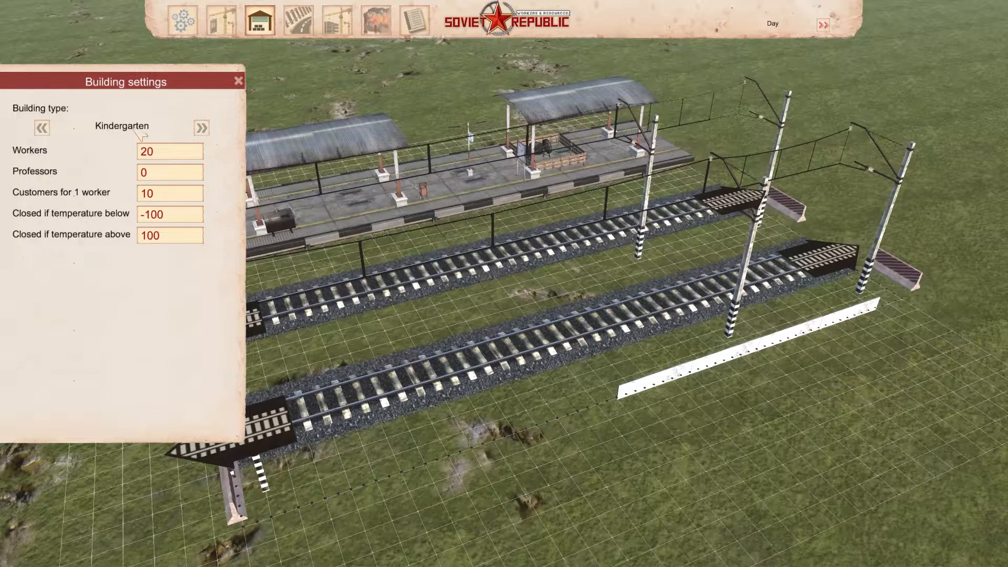
left_click(42, 127)
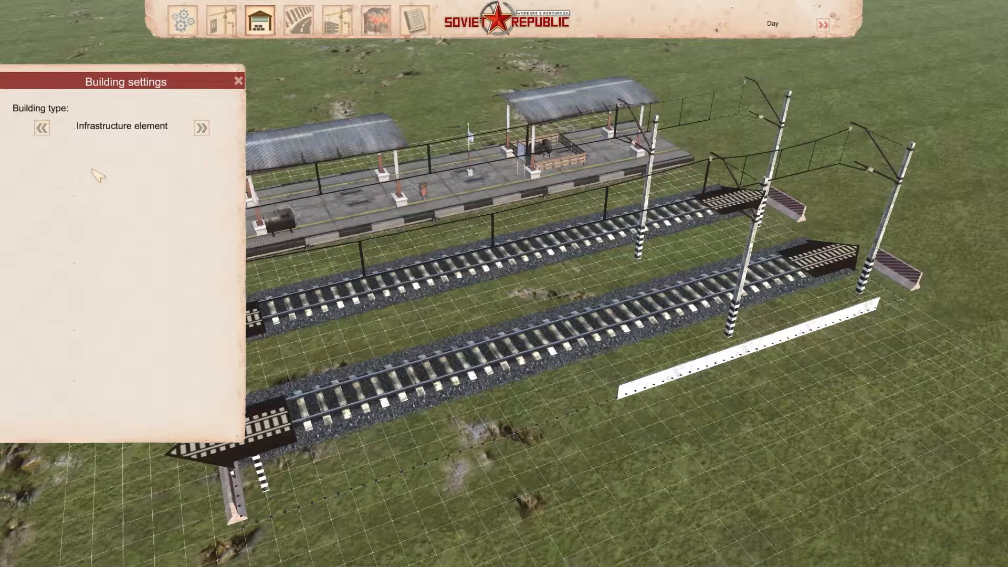
left_click(42, 127)
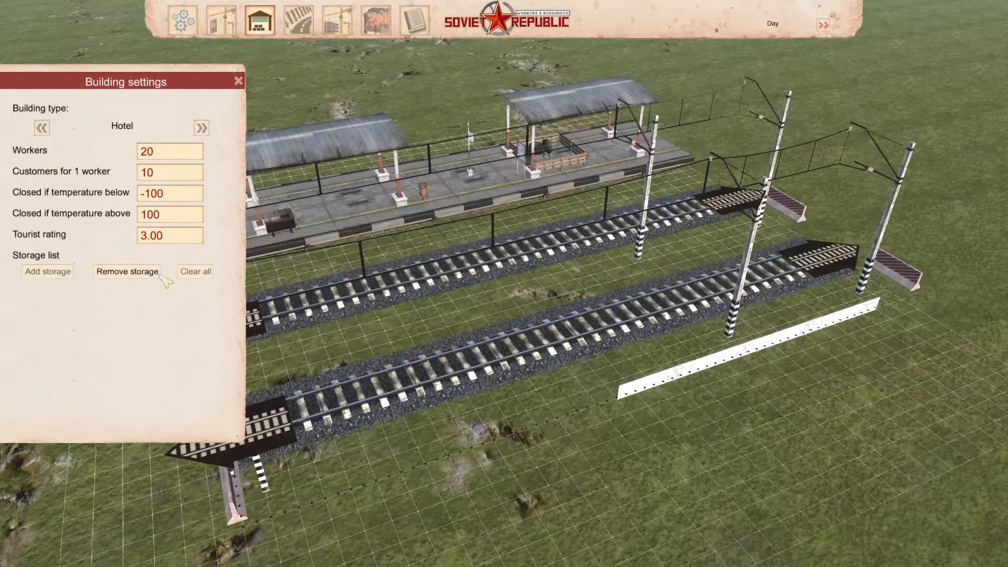
left_click(201, 128)
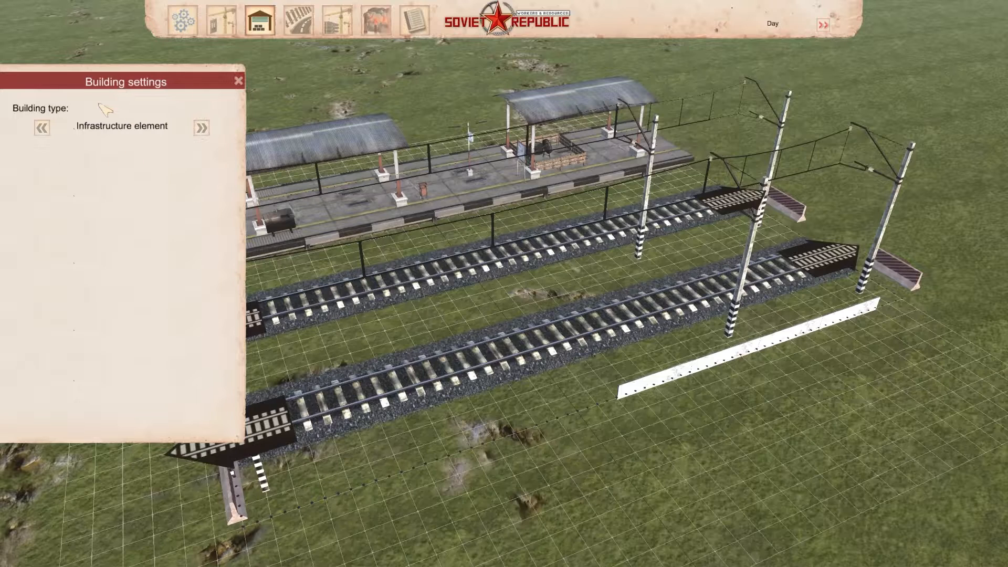
left_click(42, 128)
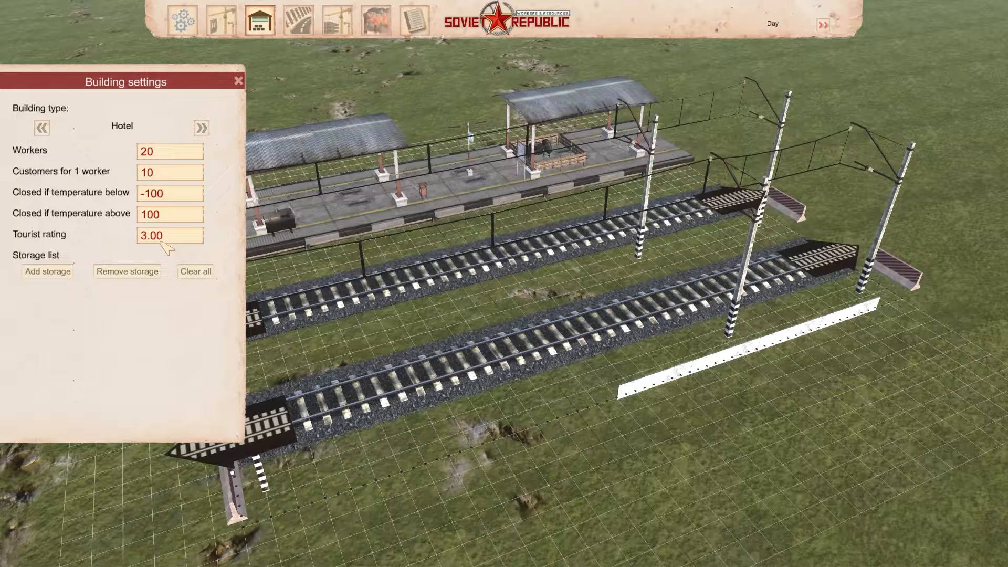
- Check the storage a hotel can be given, comparing the Warehouse and Cold storage types
left_click(48, 272)
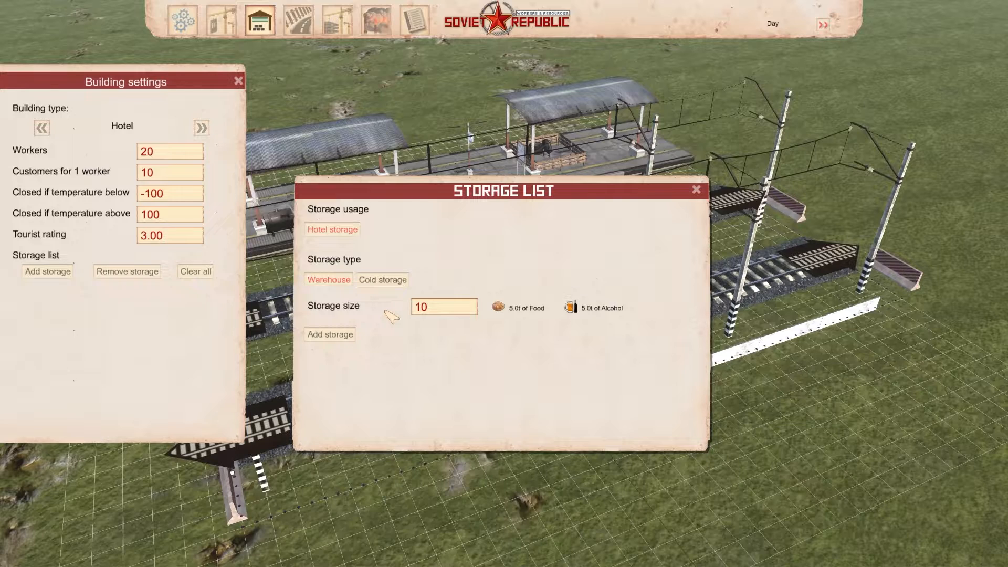
left_click(389, 282)
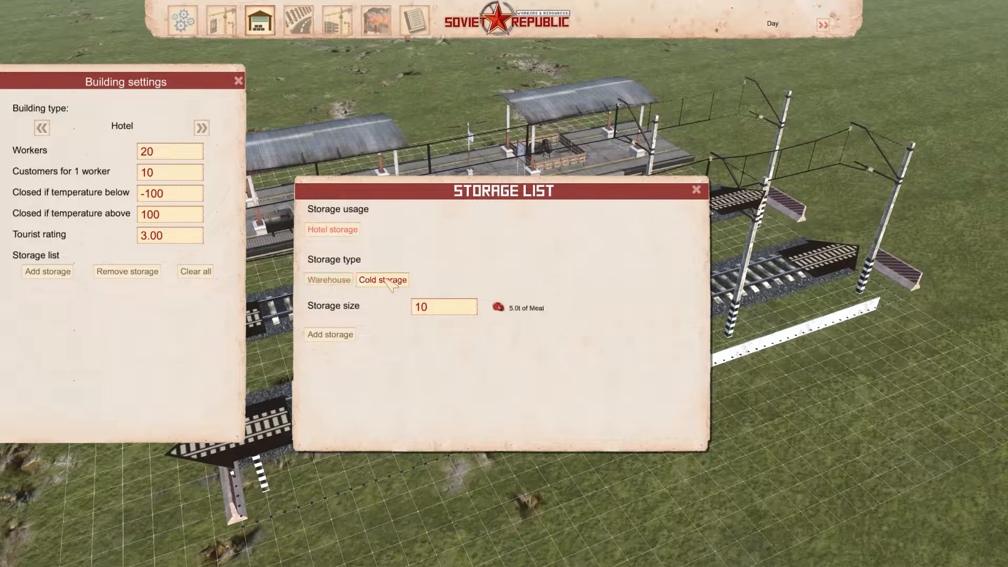
left_click(329, 280)
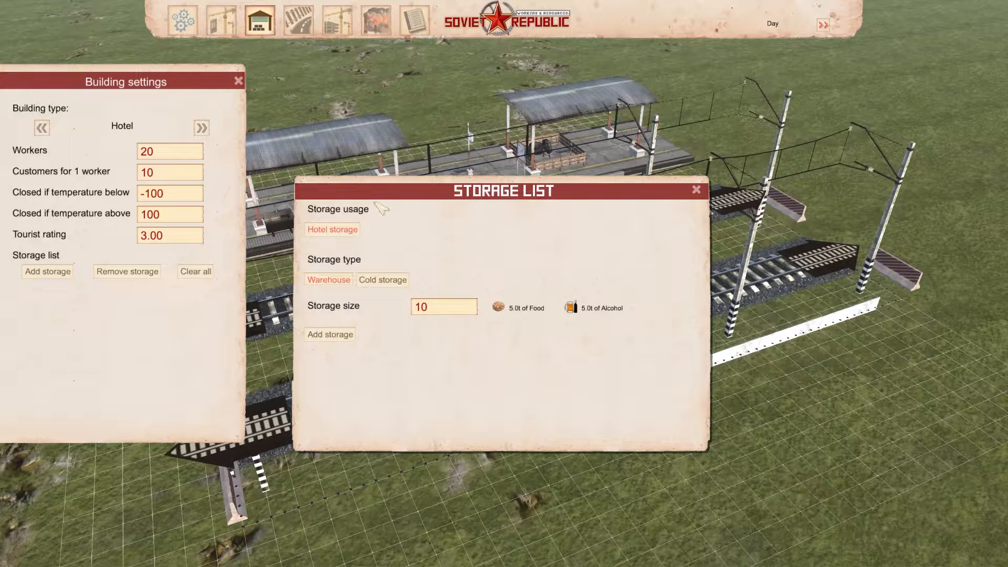
left_click(697, 190)
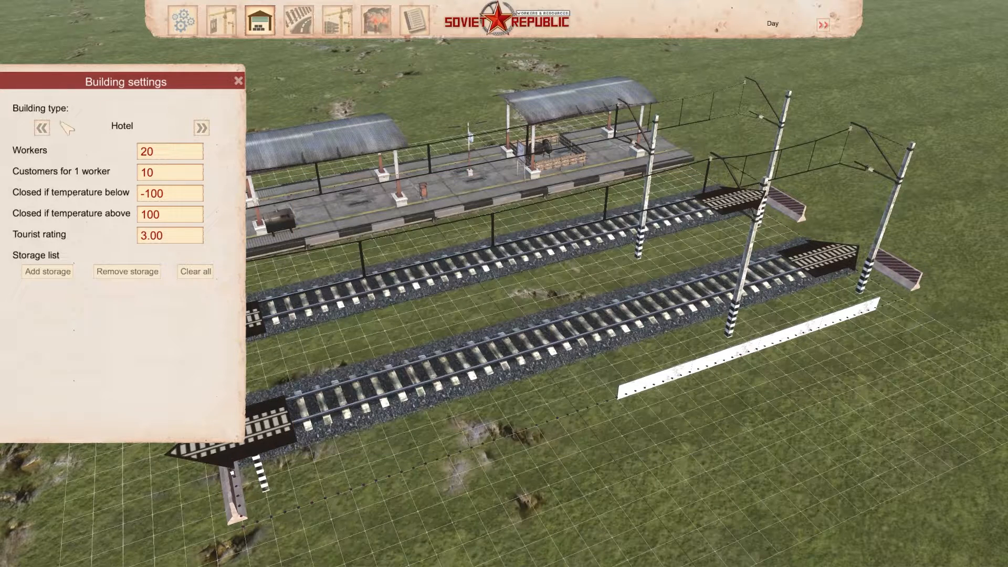
- Go back to the Hospital building type and check its possible storage and its Vehicles needed setting
left_click(43, 128)
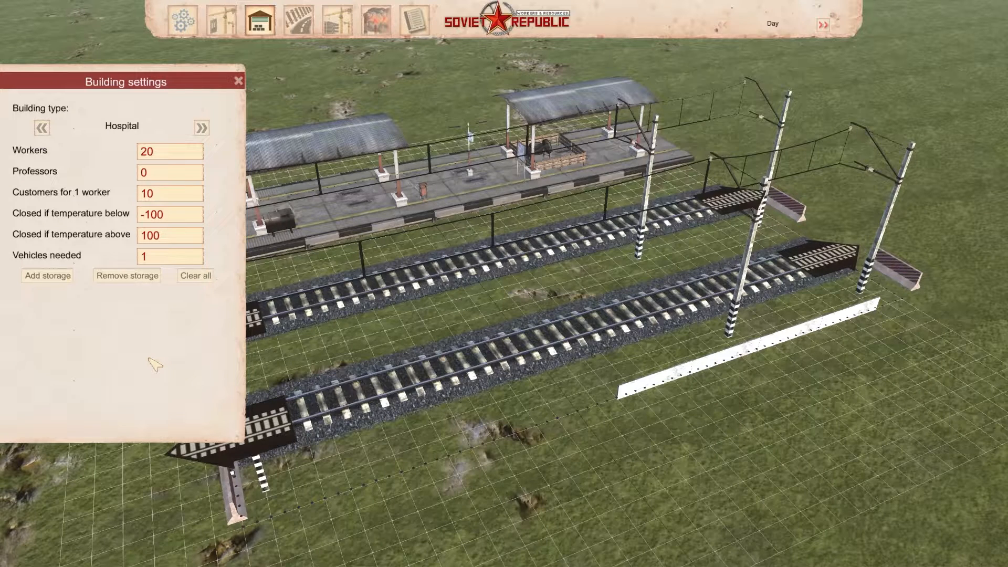
left_click(71, 275)
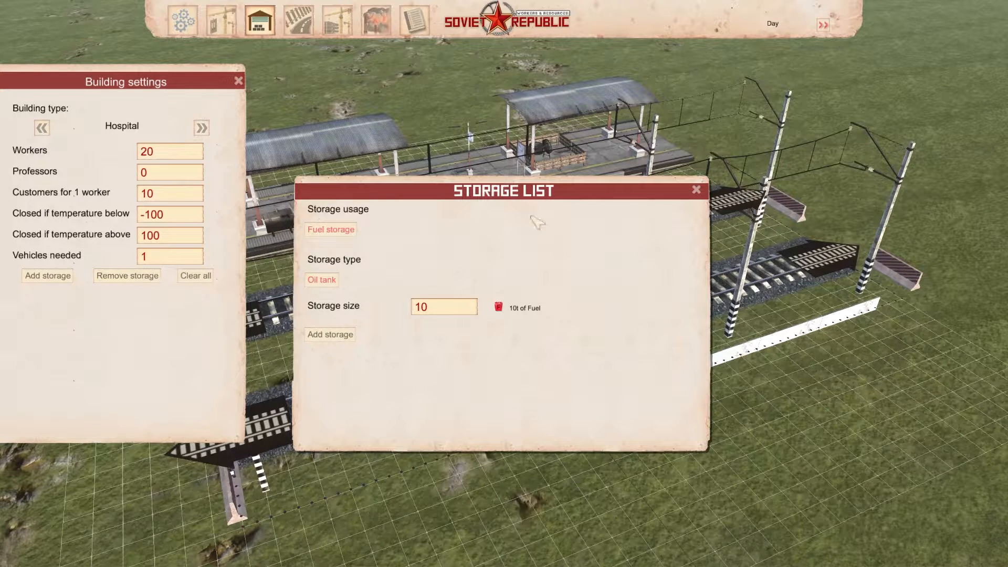
left_click(696, 192)
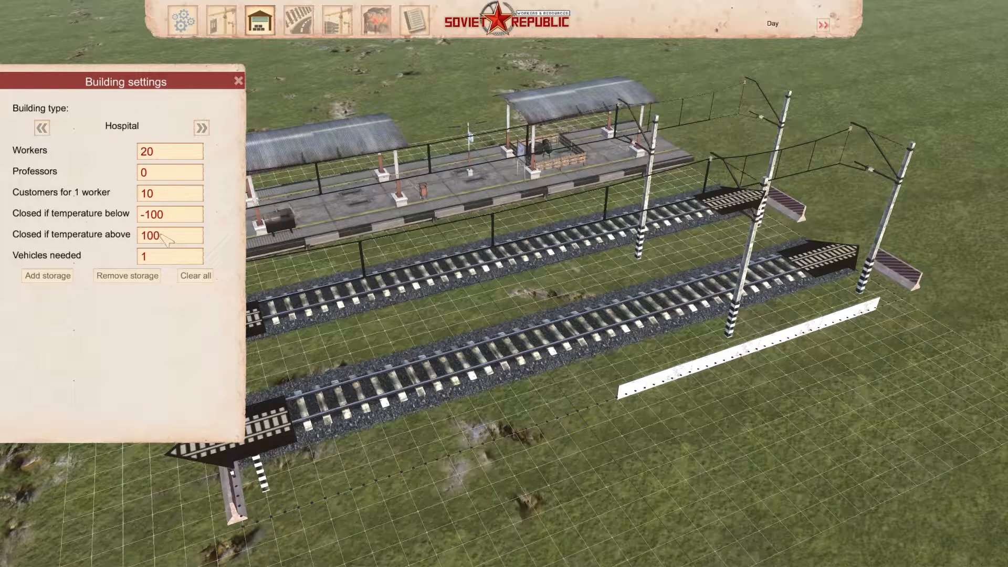
left_click(165, 257)
- Browse the building types back through Heating transfer and Heating plant to Gas Station and check which storage a gas station can be given
left_click(43, 128)
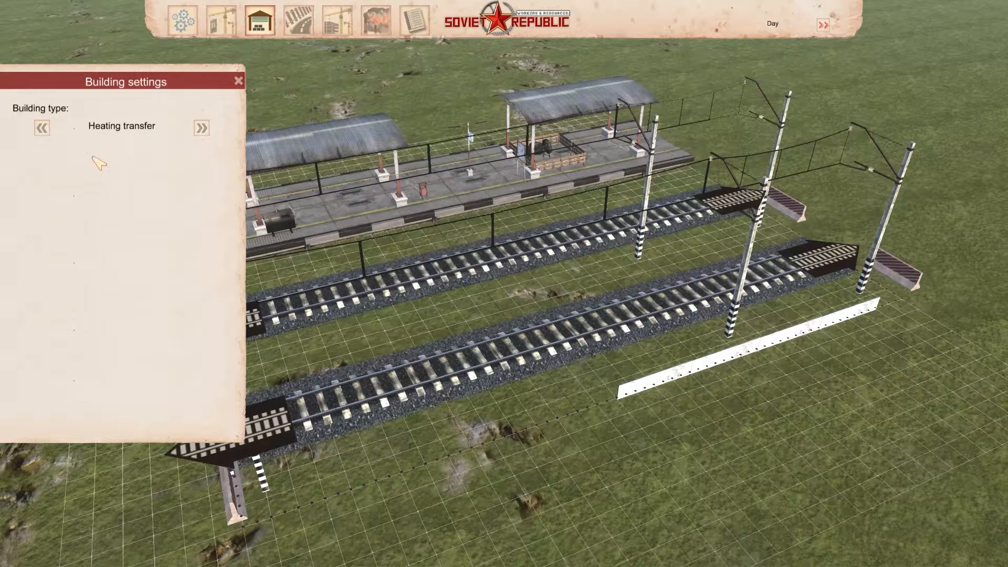
left_click(43, 128)
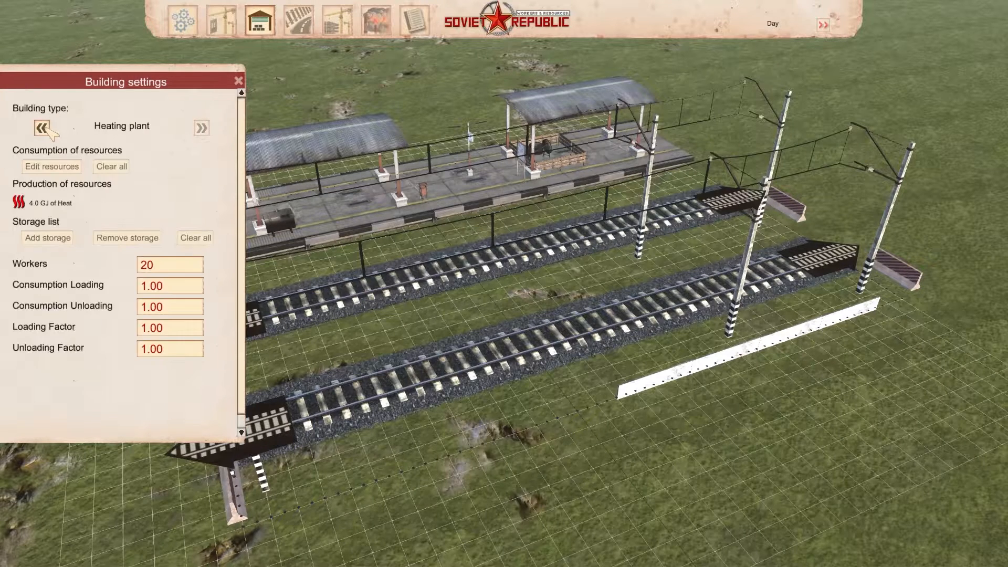
left_click(43, 129)
left_click(43, 129)
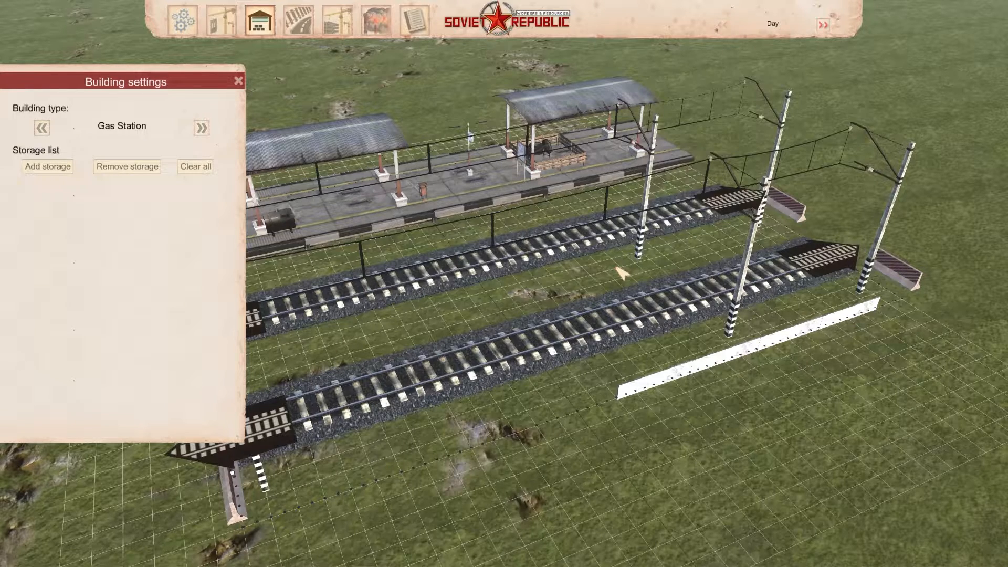
left_click(53, 168)
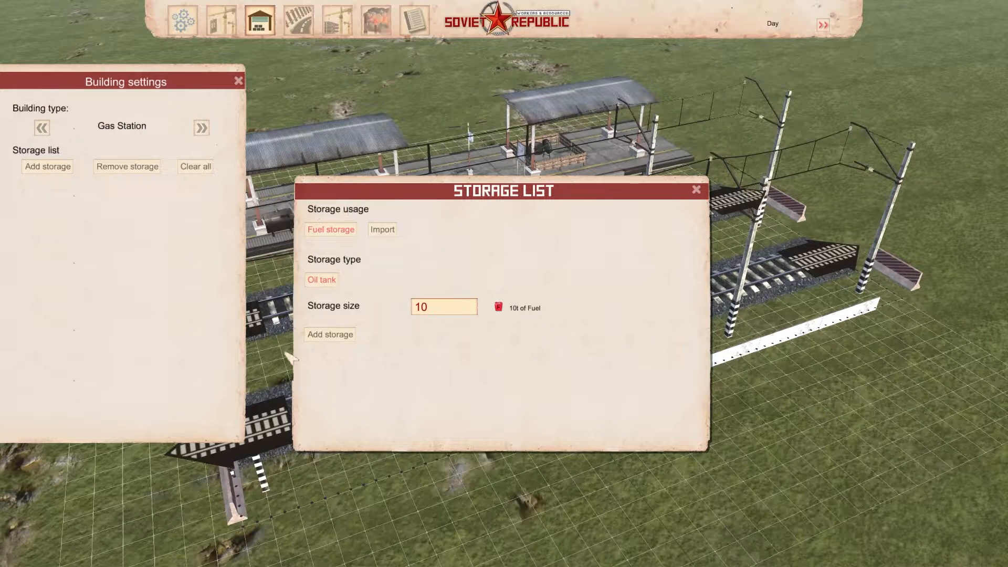
left_click(696, 190)
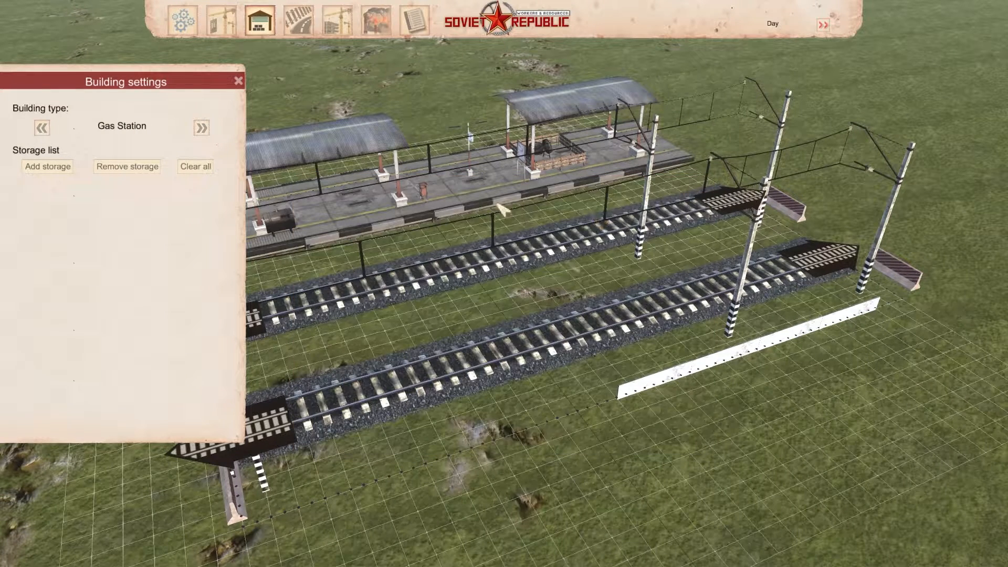
- Go back to the Garbage container stand type and check which container storage it can be given
left_click(42, 128)
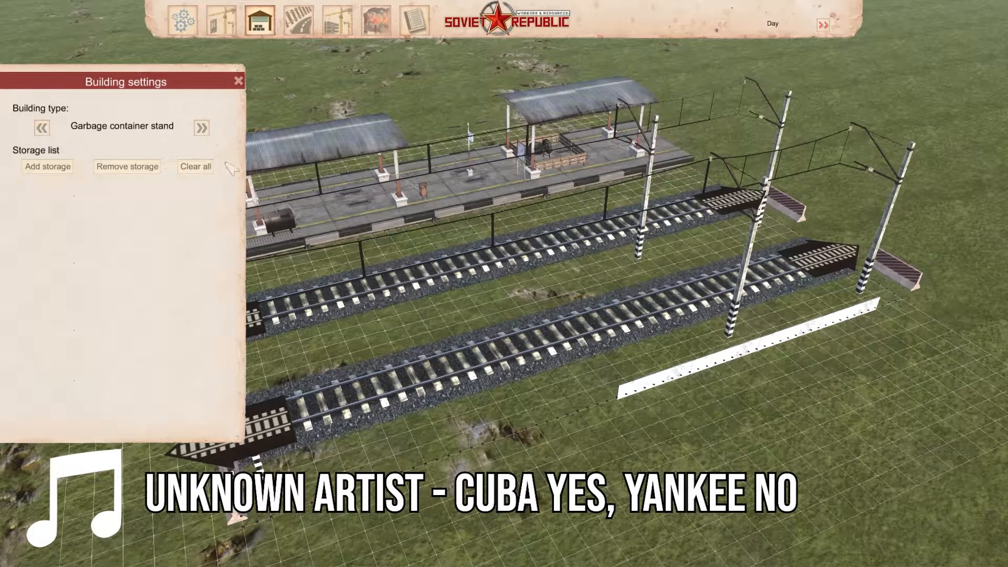
left_click(48, 166)
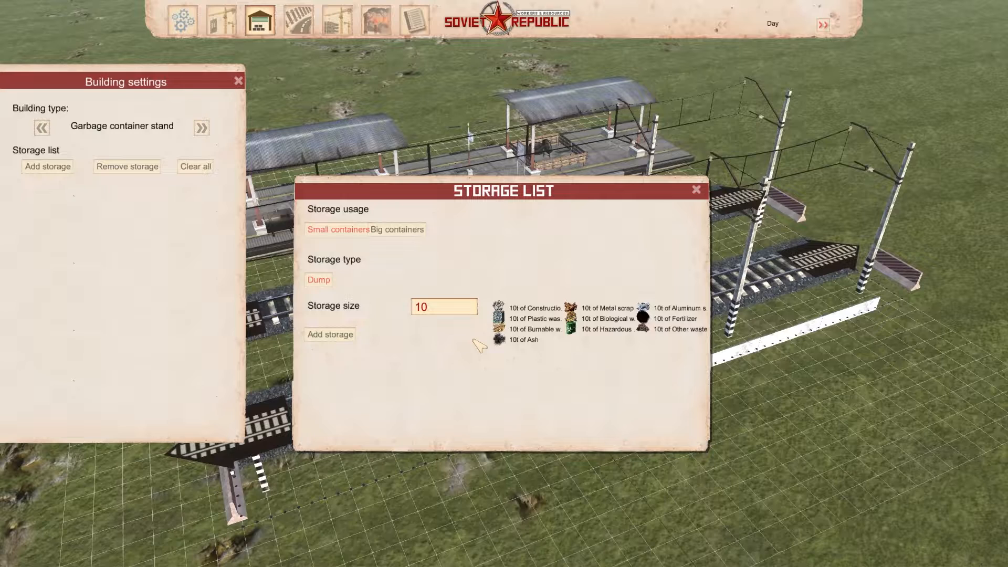
left_click(696, 189)
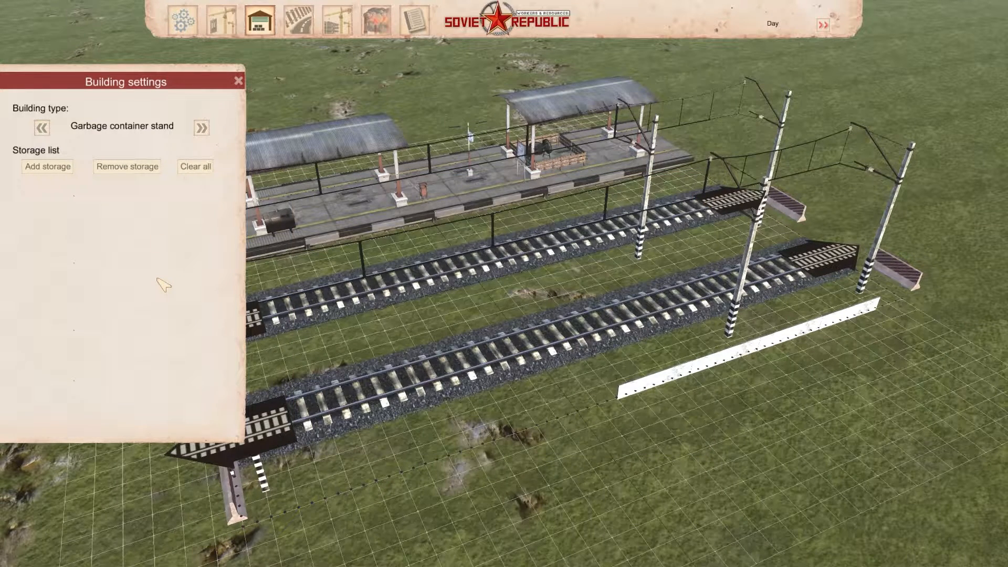
- Go back to the Forklift facility type, look over the available connections, and check which storage a forklift facility can be given
left_click(42, 127)
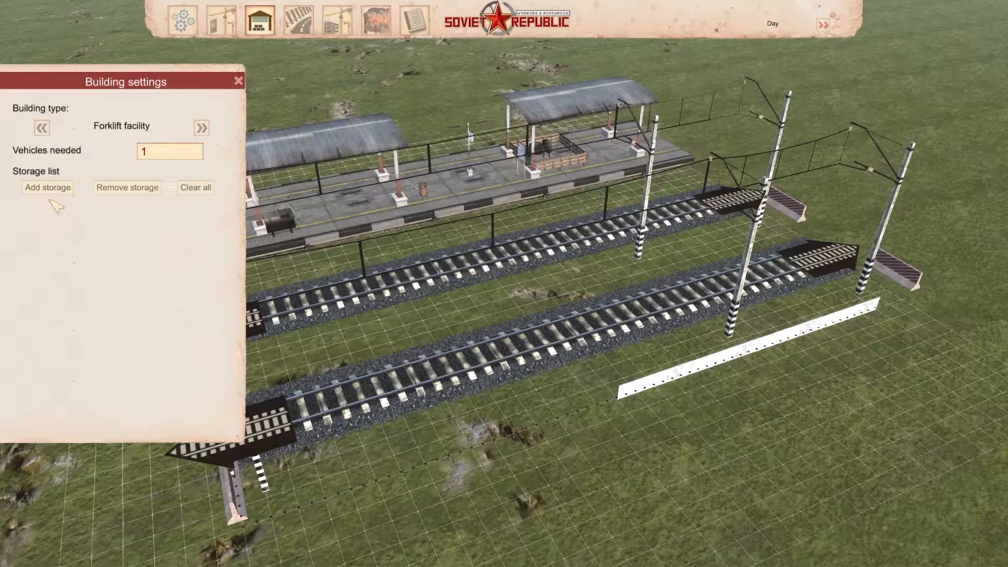
left_click(299, 20)
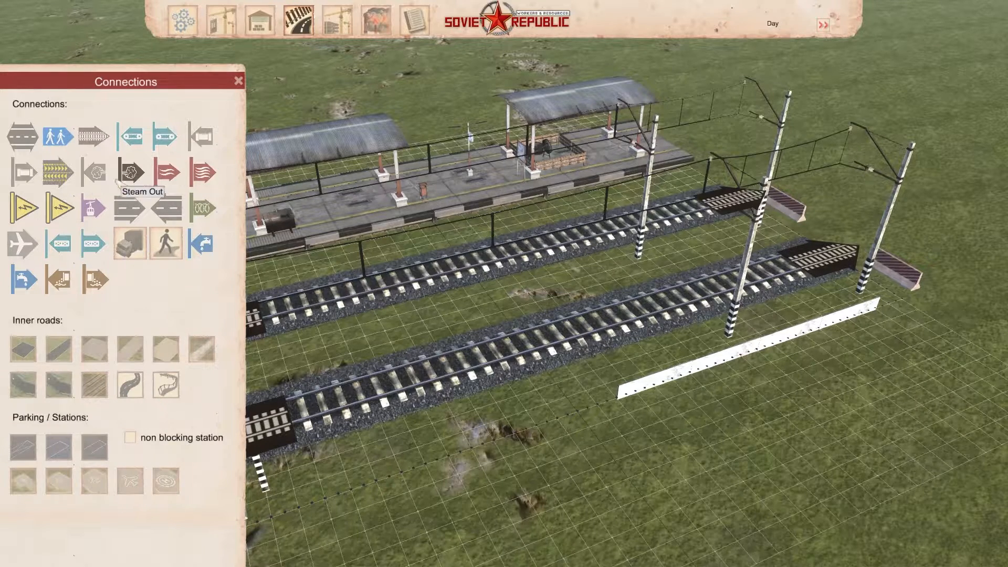
left_click(298, 19)
left_click(260, 20)
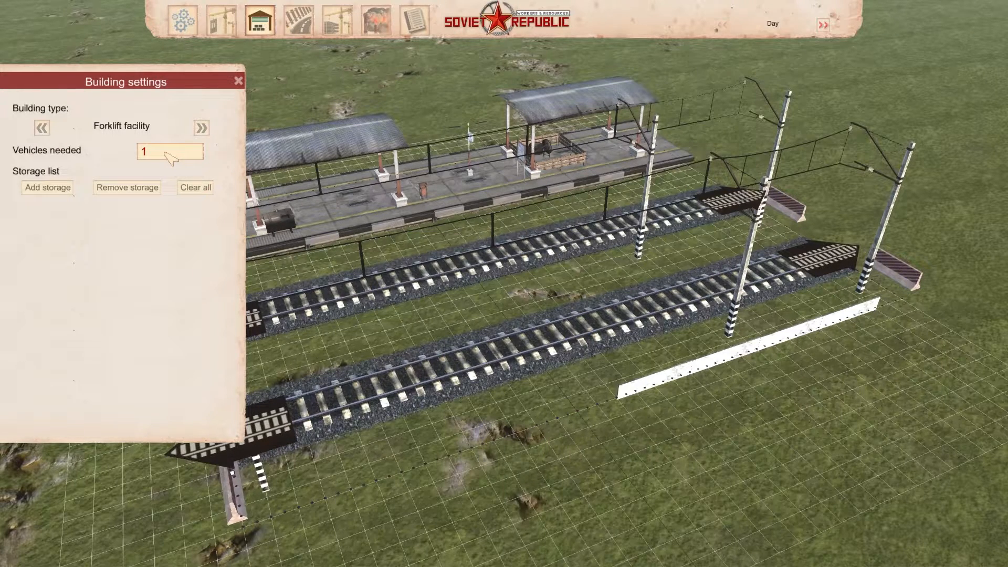
left_click(48, 187)
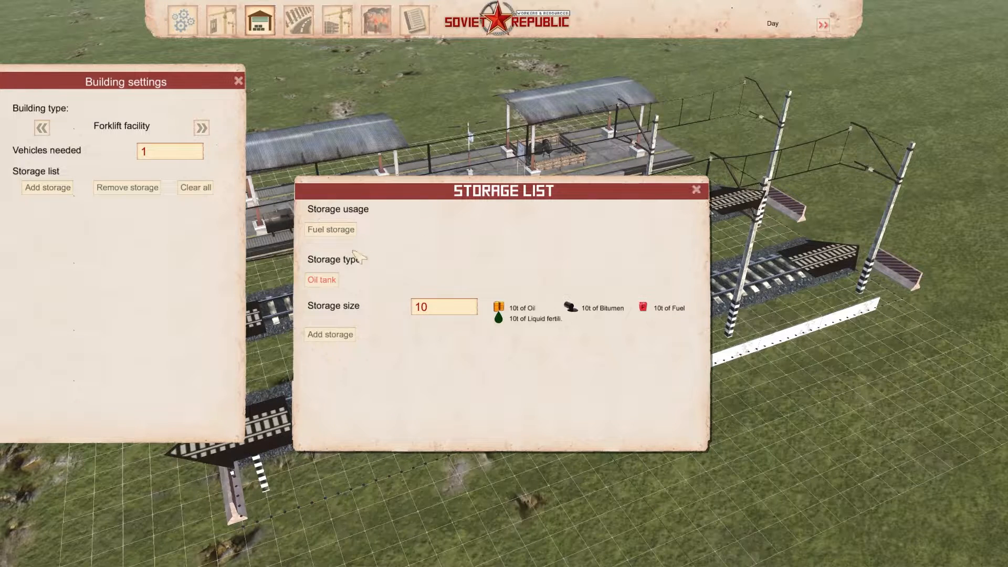
left_click(707, 193)
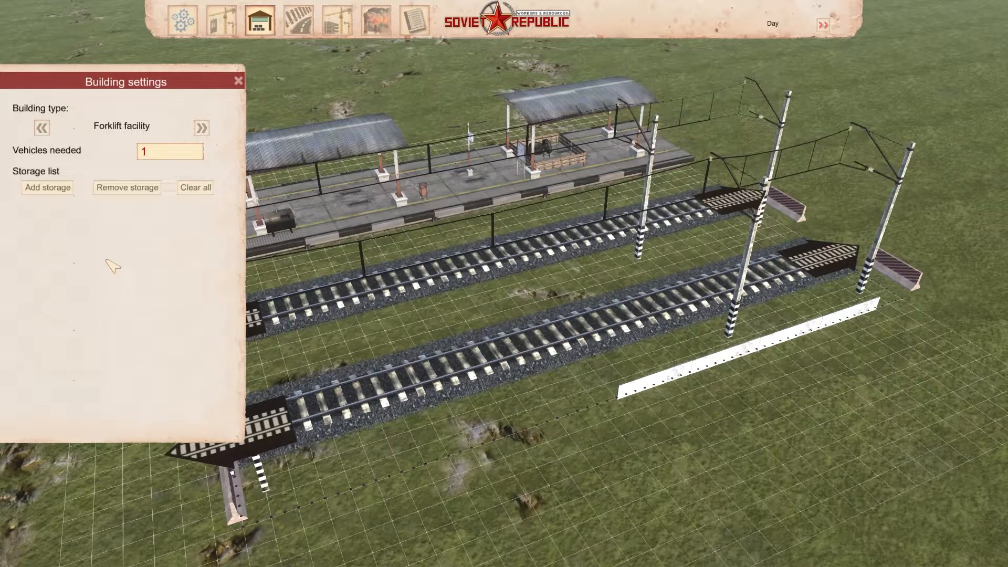
- Browse the building types back through Foreign pipeline connection to Firestation and check which storage a fire station can be given
left_click(51, 132)
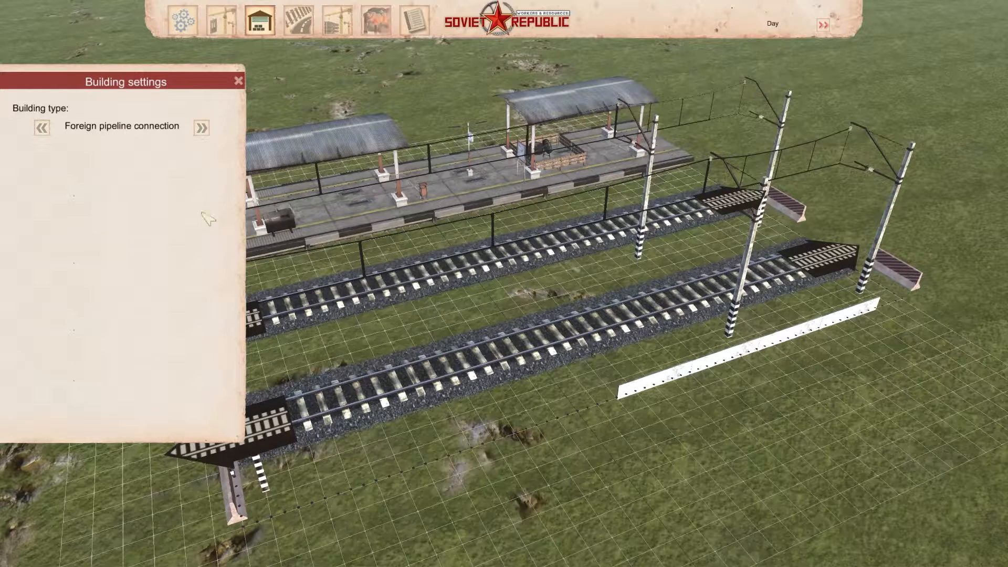
left_click(42, 127)
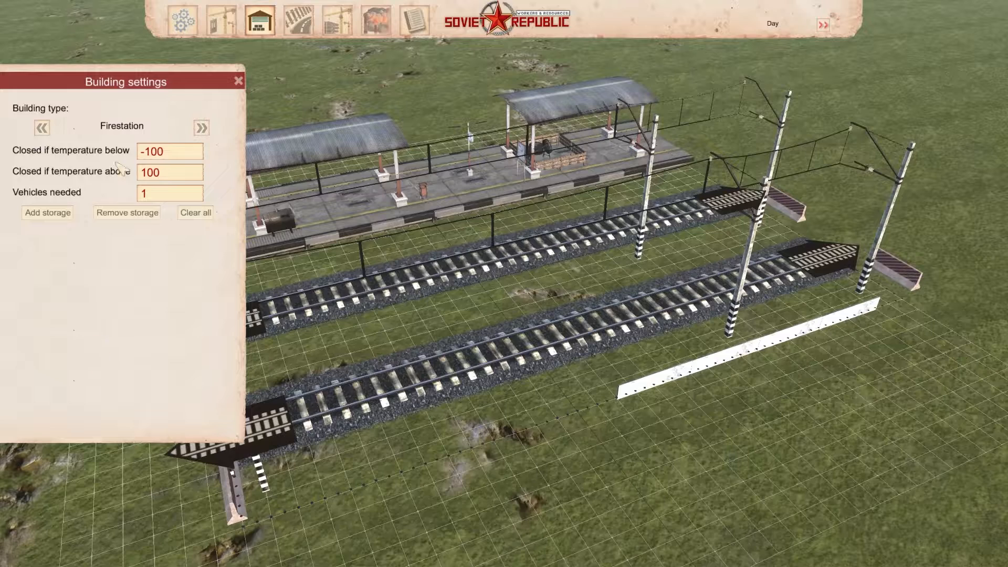
left_click(59, 212)
left_click(695, 189)
- Browse the building types back through Farm and Factory to Distribution office and check which storage a distribution office can be given
left_click(42, 128)
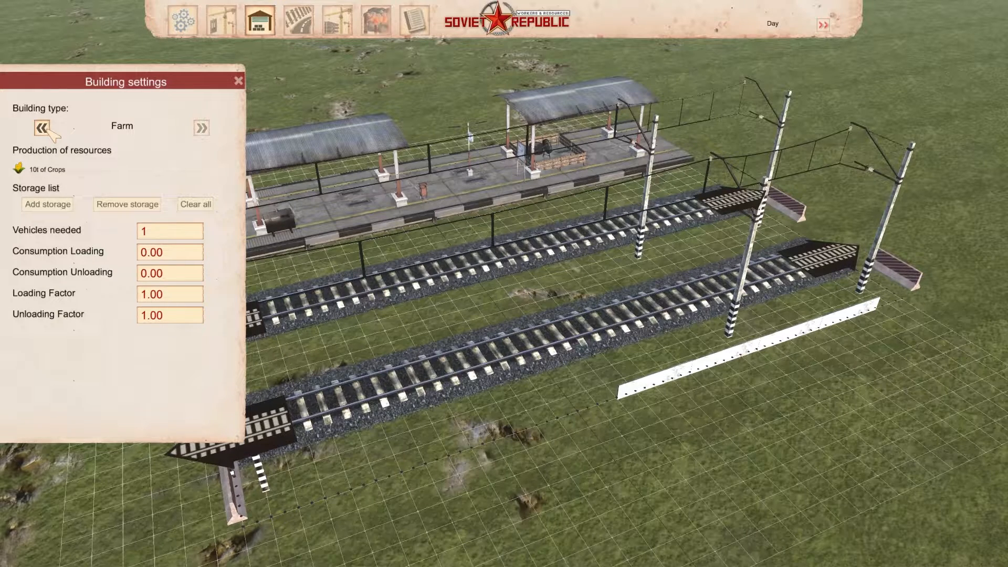
left_click(42, 128)
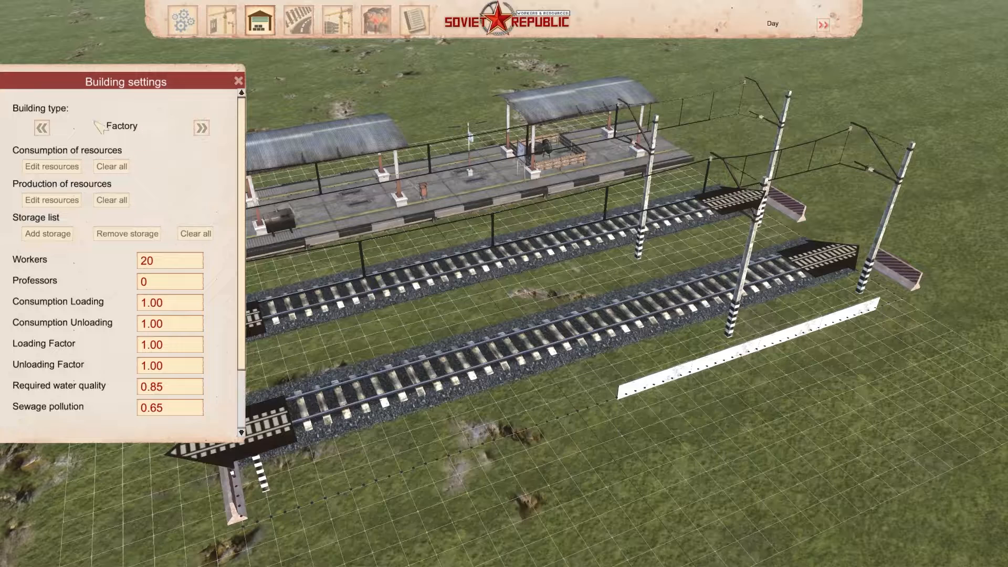
left_click(42, 127)
left_click(42, 127)
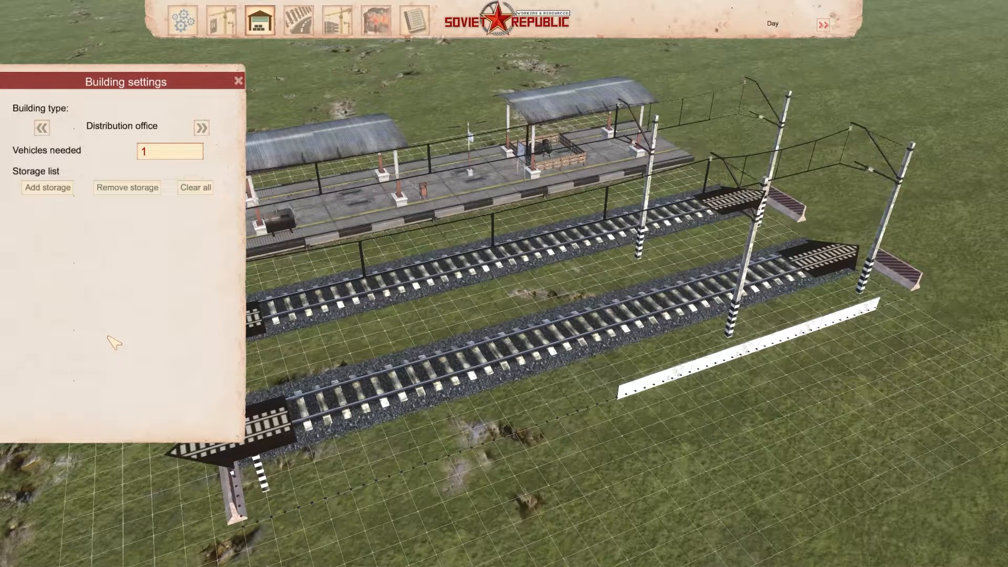
left_click(48, 188)
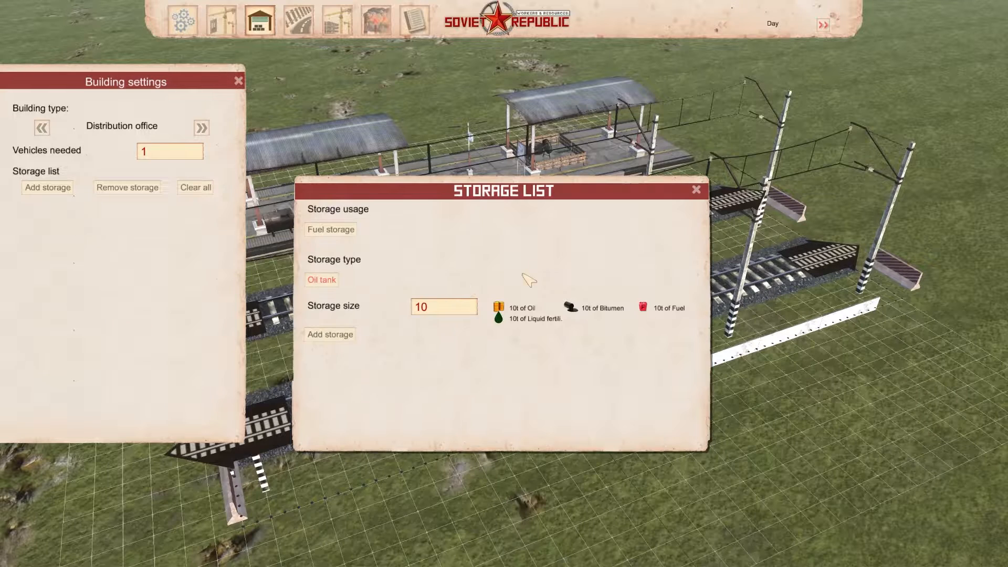
left_click(700, 191)
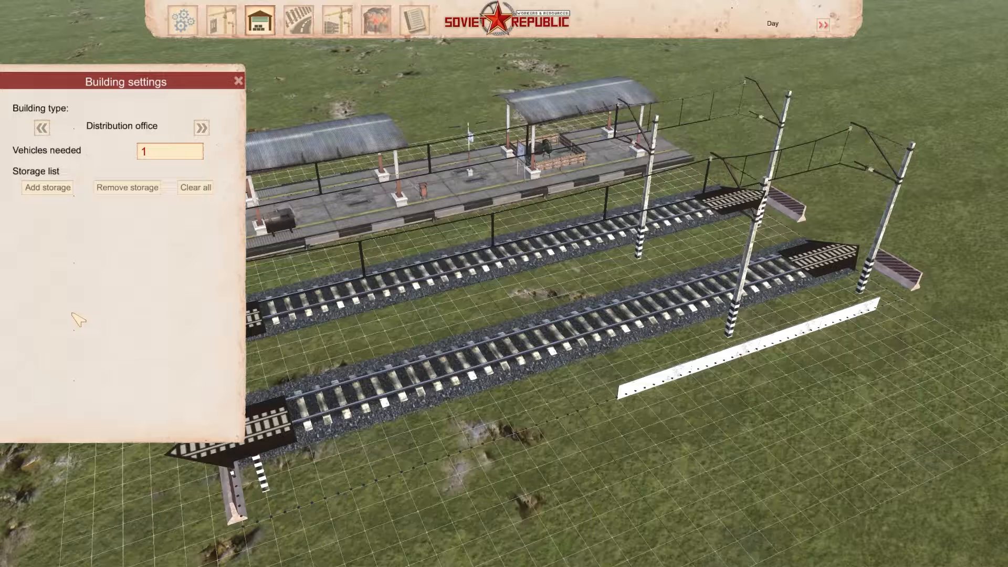
- Go back to the Demolition office type and check its possible storage usages and its Vehicles needed setting
left_click(42, 127)
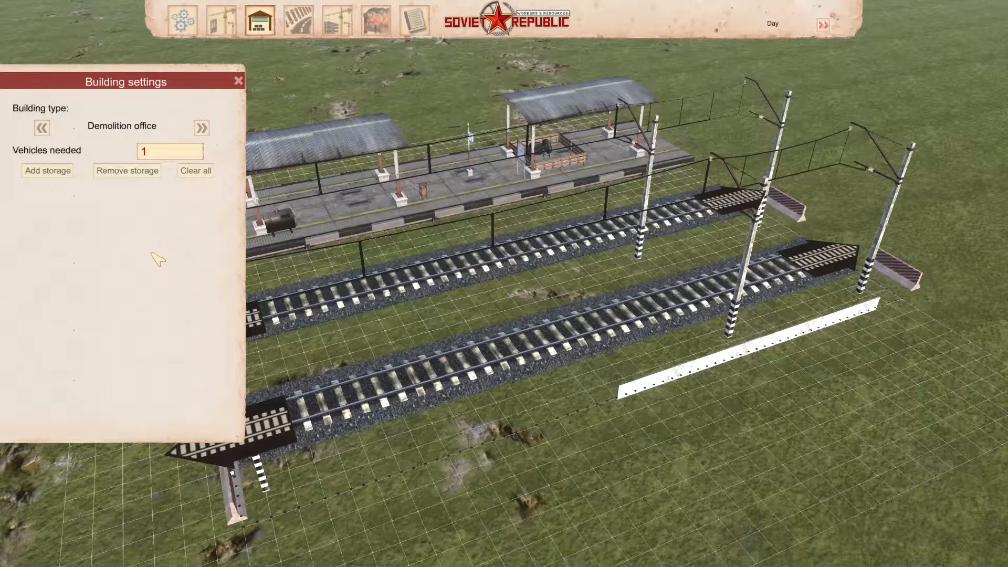
left_click(48, 170)
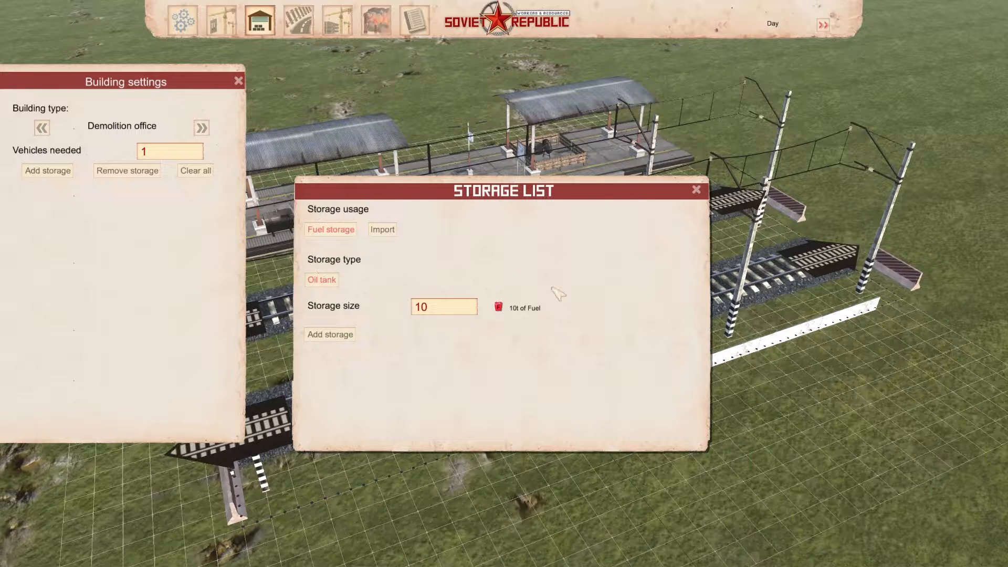
left_click(697, 190)
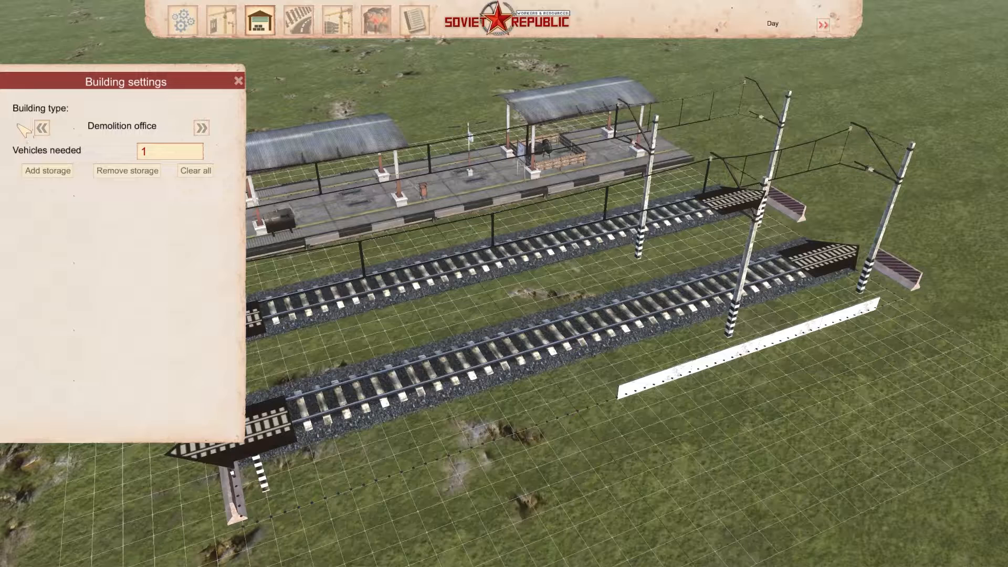
- Review the settings of the Cooling tower, Conveyor/Pipe engine, Control tower, Container facility, Construction office and City hall building types
left_click(42, 127)
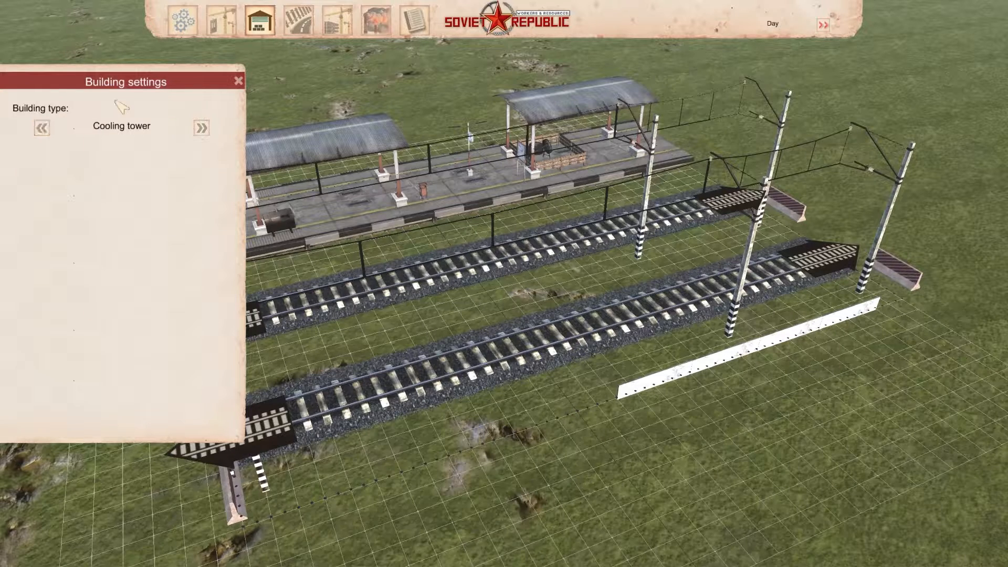
left_click(42, 128)
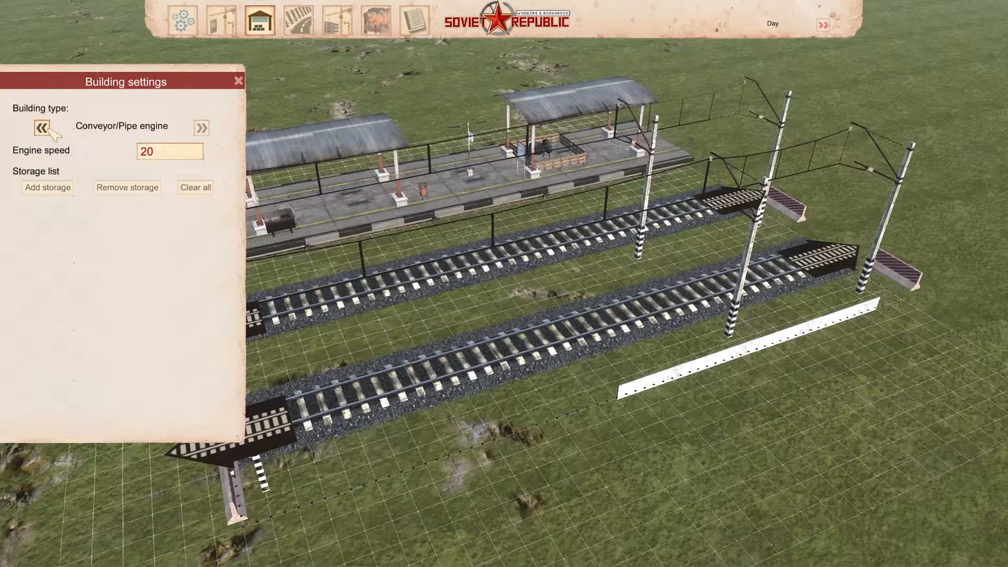
left_click(45, 128)
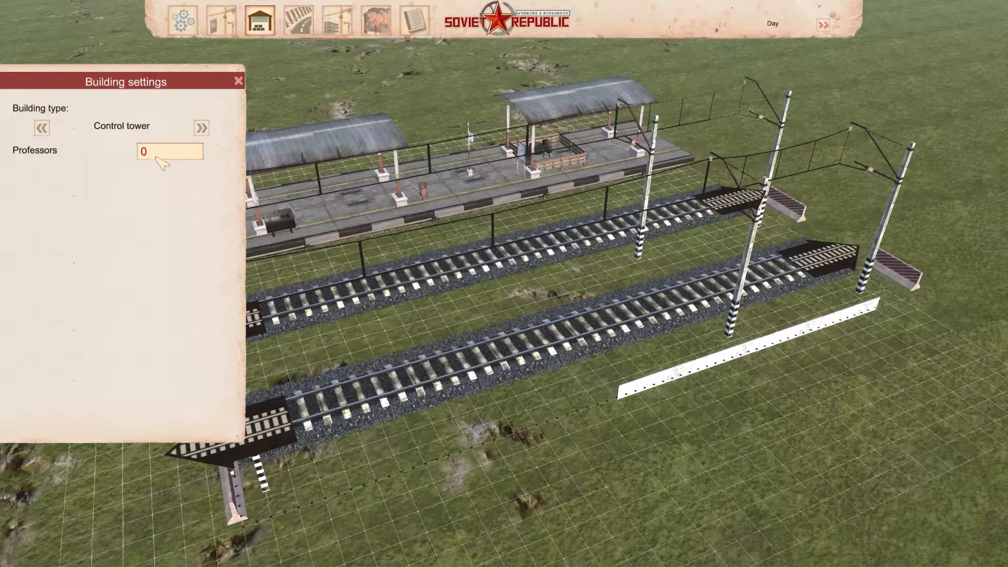
left_click(43, 129)
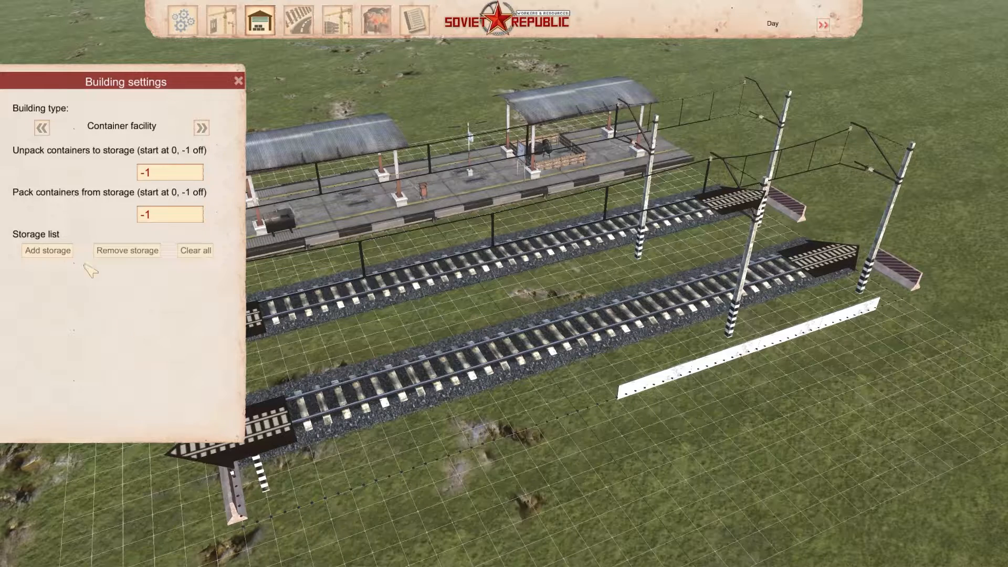
left_click(42, 128)
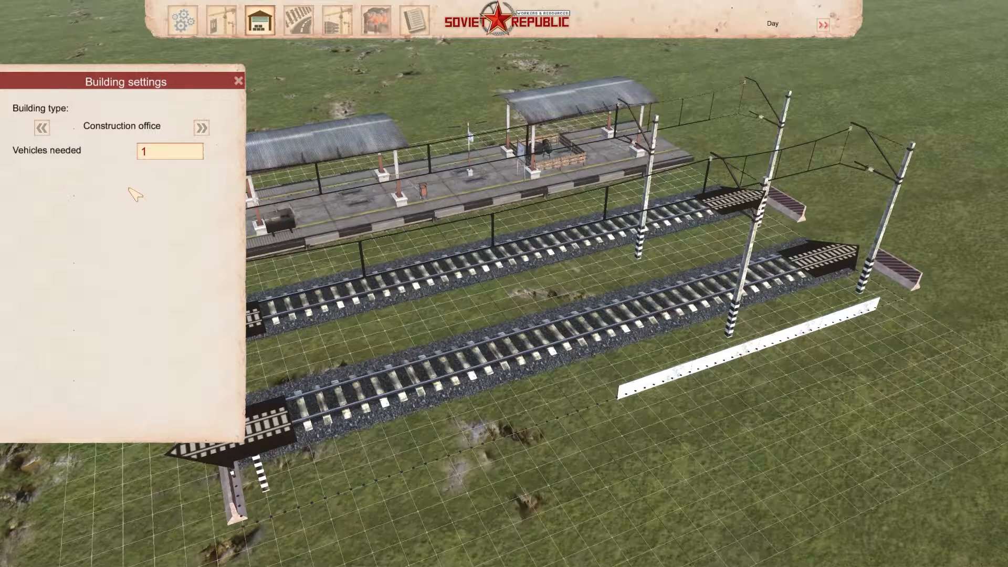
left_click(42, 127)
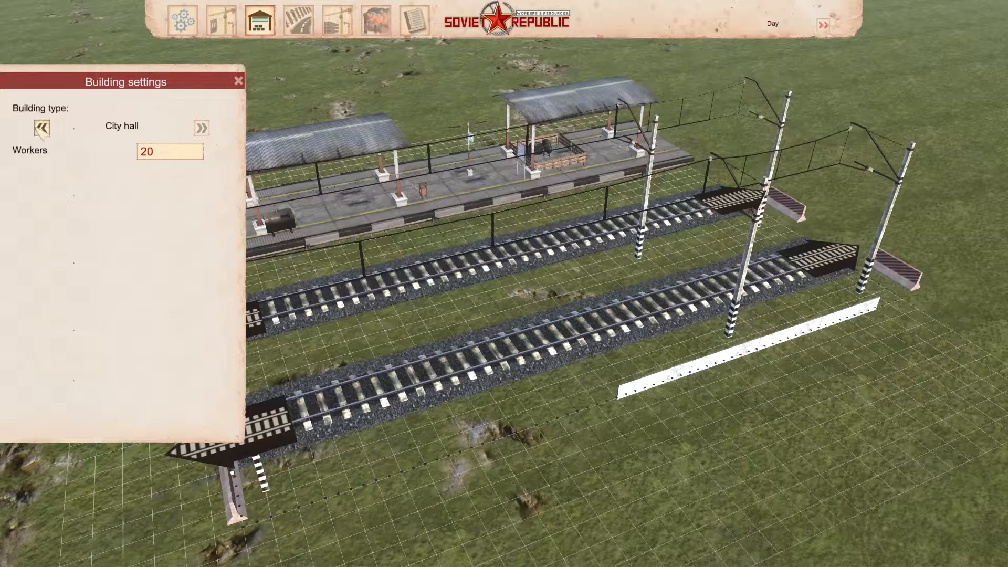
- Go back to the Cinema building type and examine its tourist rating, workers, professors and customers per worker settings
left_click(42, 128)
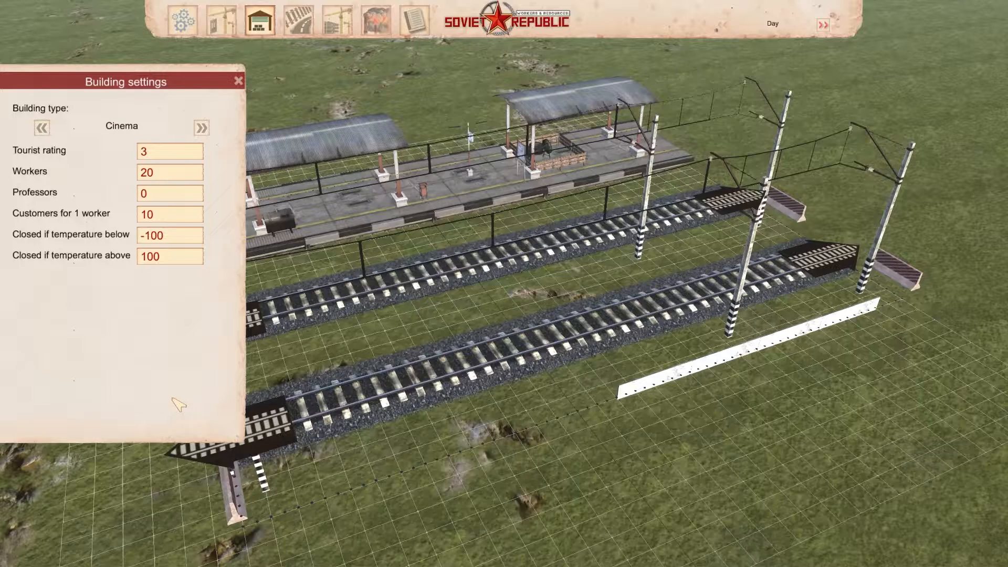
left_click(173, 154)
left_click(156, 175)
left_click(157, 197)
left_click(169, 178)
left_click(153, 217)
- Browse the building types back through Church and Cargo station to Broadcasting and compare the broadcasting subtypes
left_click(41, 128)
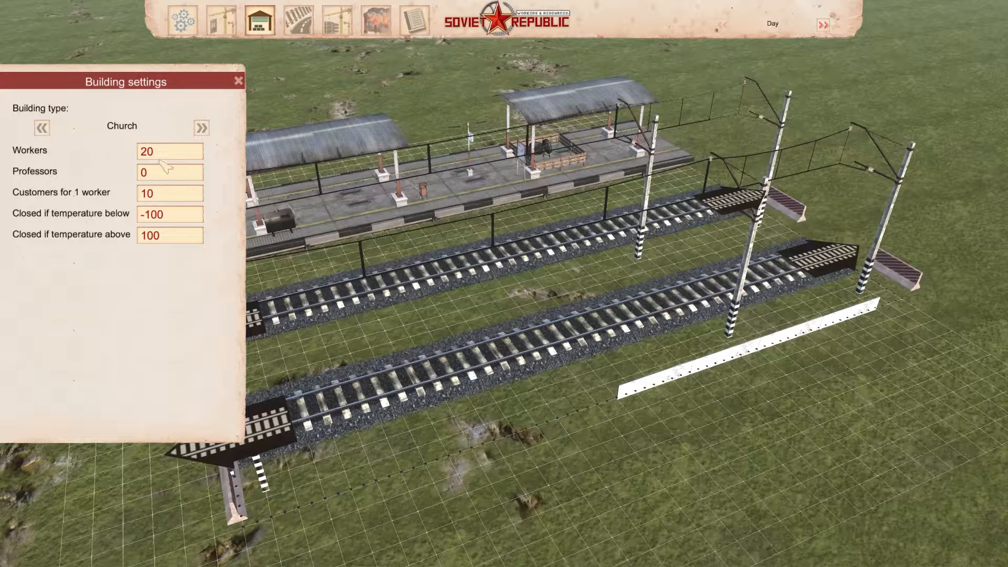
left_click(42, 127)
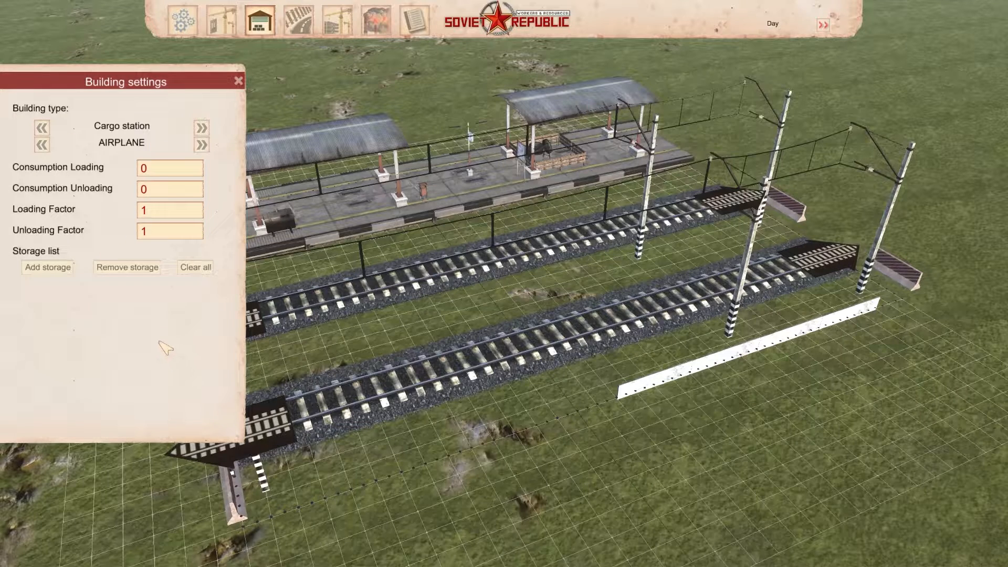
left_click(42, 127)
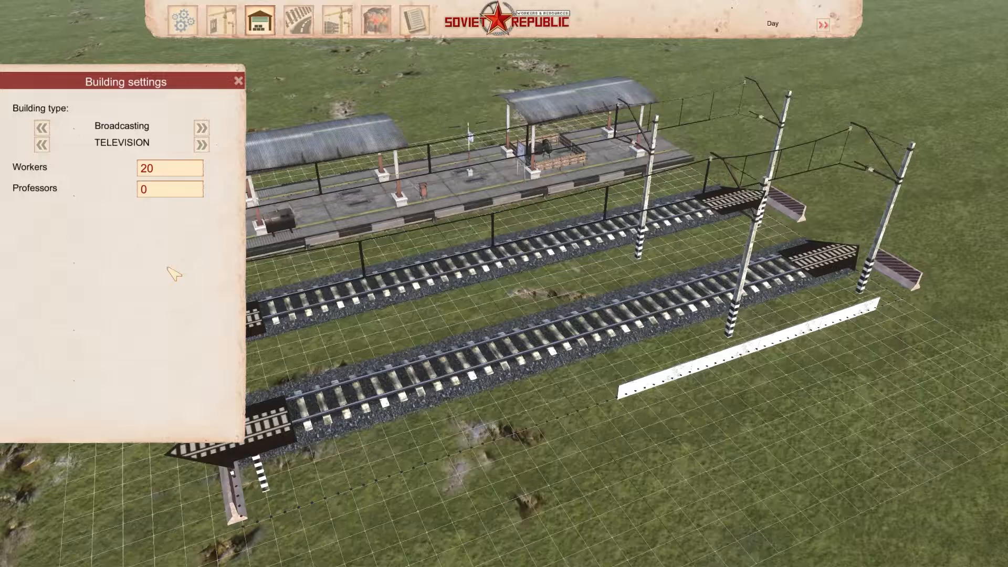
left_click(202, 145)
left_click(42, 145)
- Go back to the Attraction building type and look through its attraction kinds, from Carusel through Gallery to Zoo
left_click(41, 128)
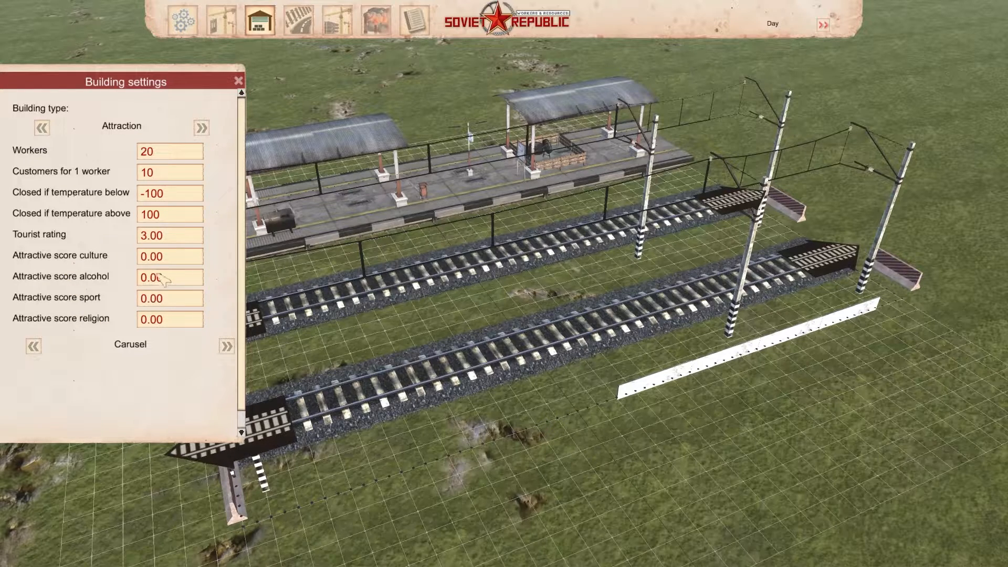
left_click(227, 347)
left_click(226, 346)
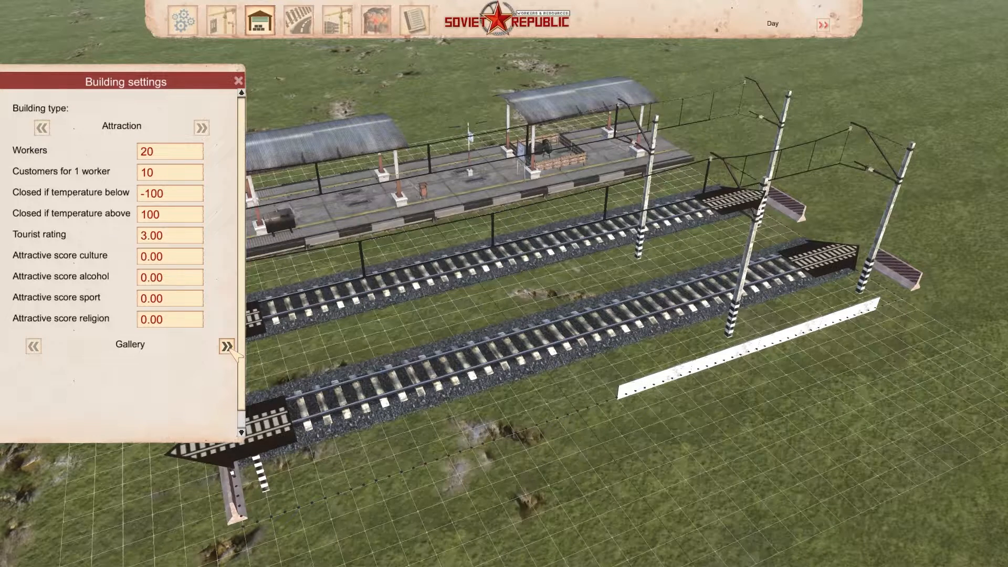
left_click(227, 346)
left_click(226, 346)
left_click(226, 346)
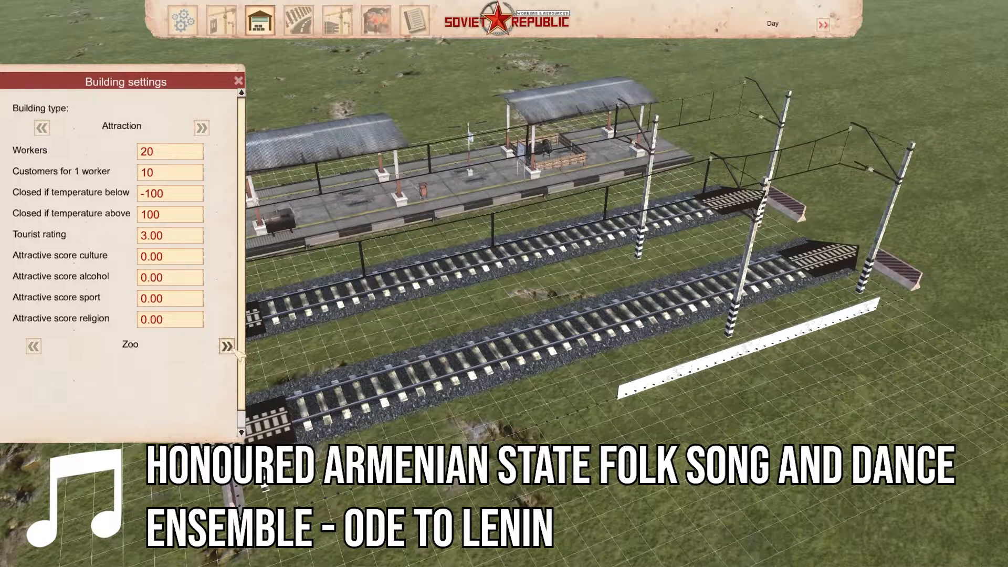
left_click(33, 346)
left_click(33, 346)
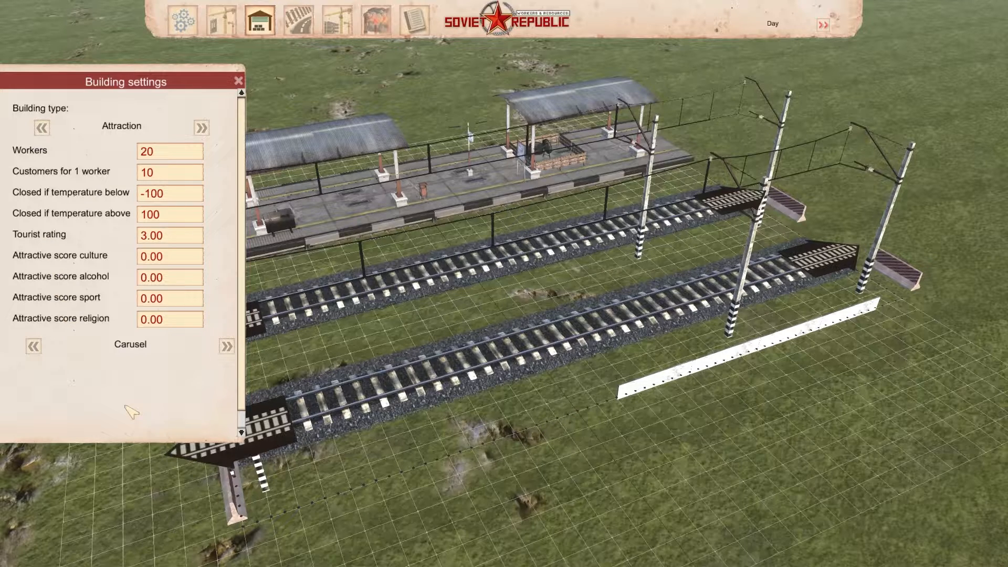
- Examine the attraction's culture, sport and religion scores, compare its attraction kinds again, and go back one more building type
left_click(150, 298)
left_click(157, 256)
left_click(186, 320)
left_click(166, 423)
left_click(226, 346)
left_click(33, 346)
left_click(226, 346)
left_click(226, 346)
left_click(226, 347)
left_click(227, 346)
left_click(43, 128)
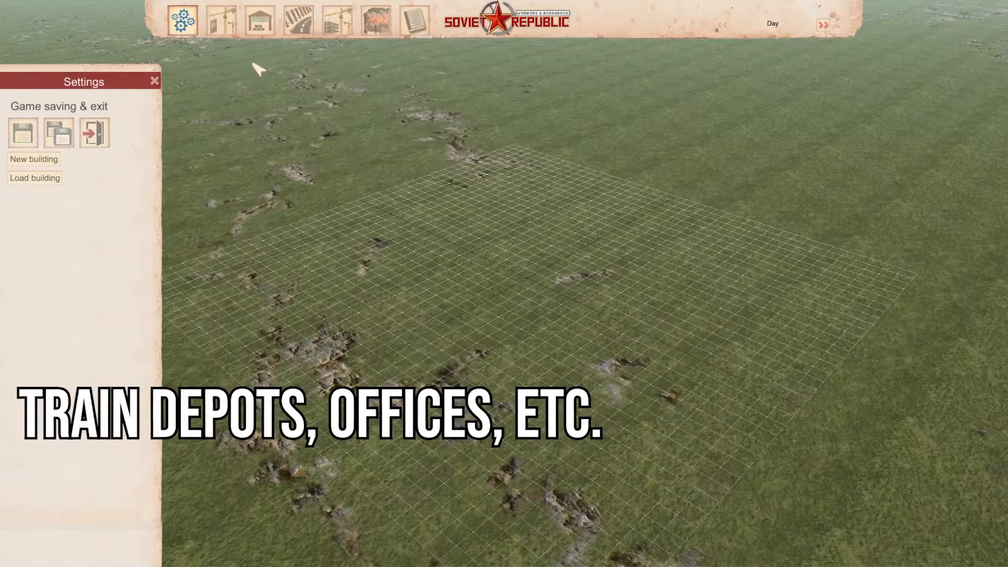
- Bring up the building parts for the new building and give it the Train depot building type
left_click(221, 20)
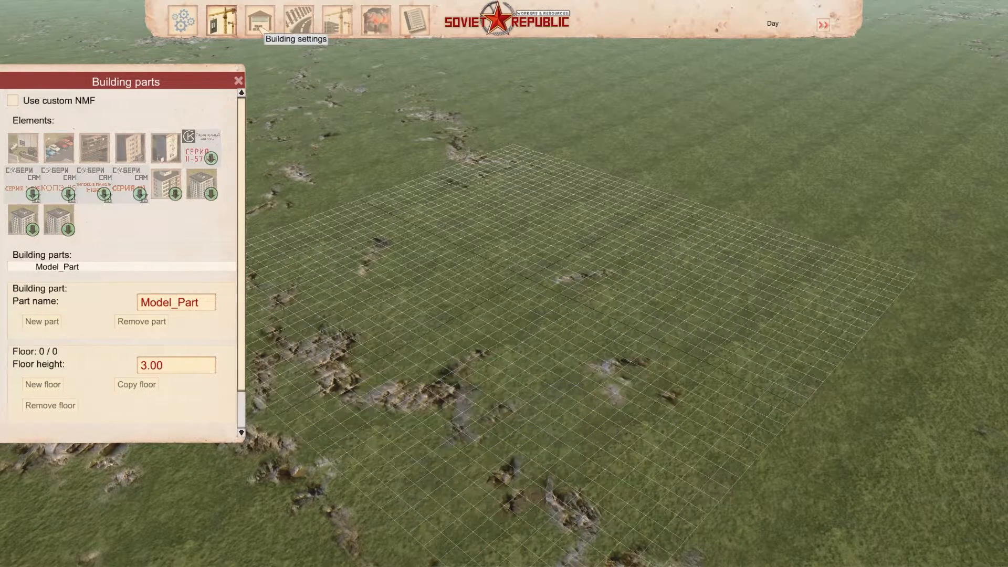
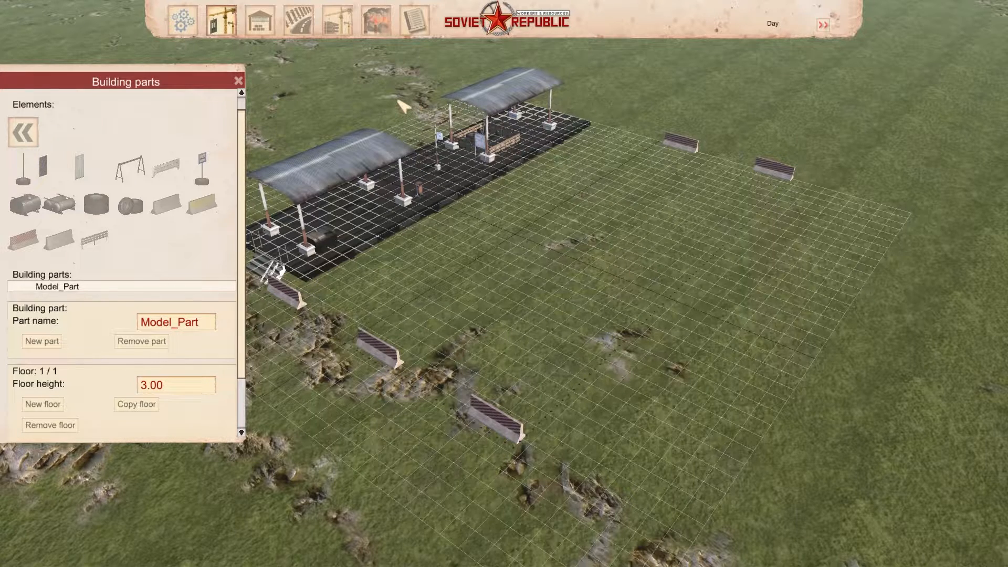
left_click(259, 21)
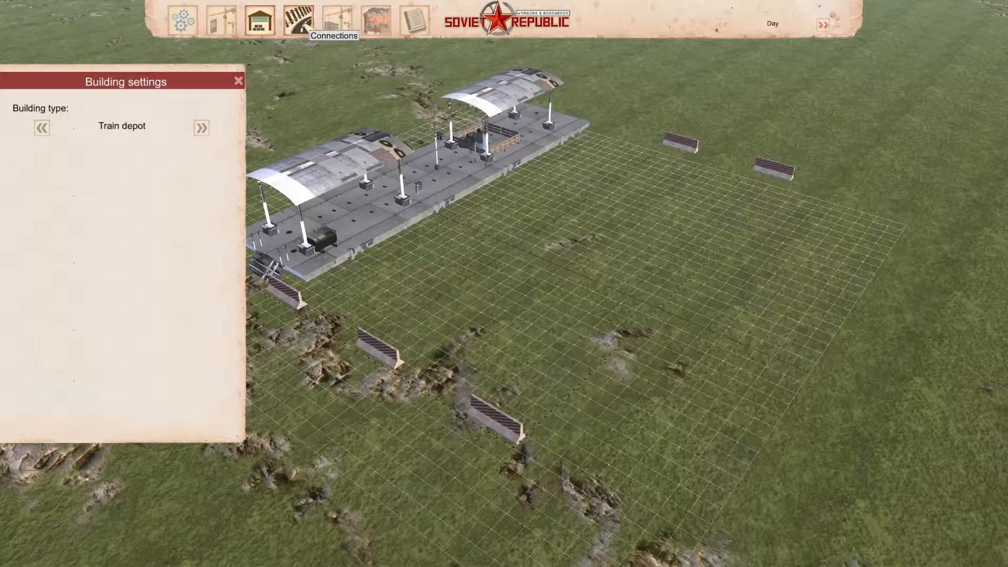
- Add rail connections to the two parallel tracks beside the depot platform, then leave connection placement
left_click(302, 25)
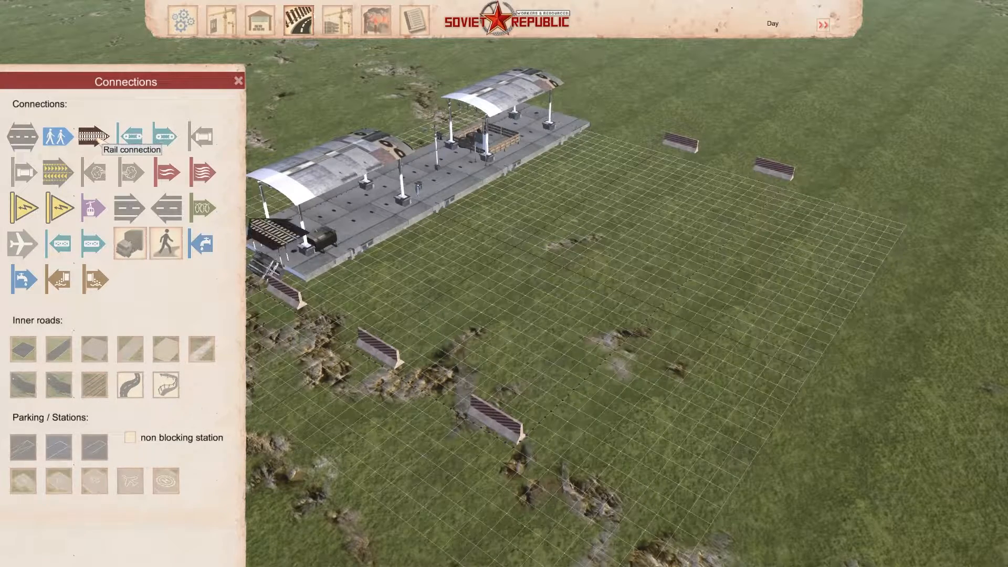
left_click(95, 138)
middle_click_drag(487, 393, 593, 367)
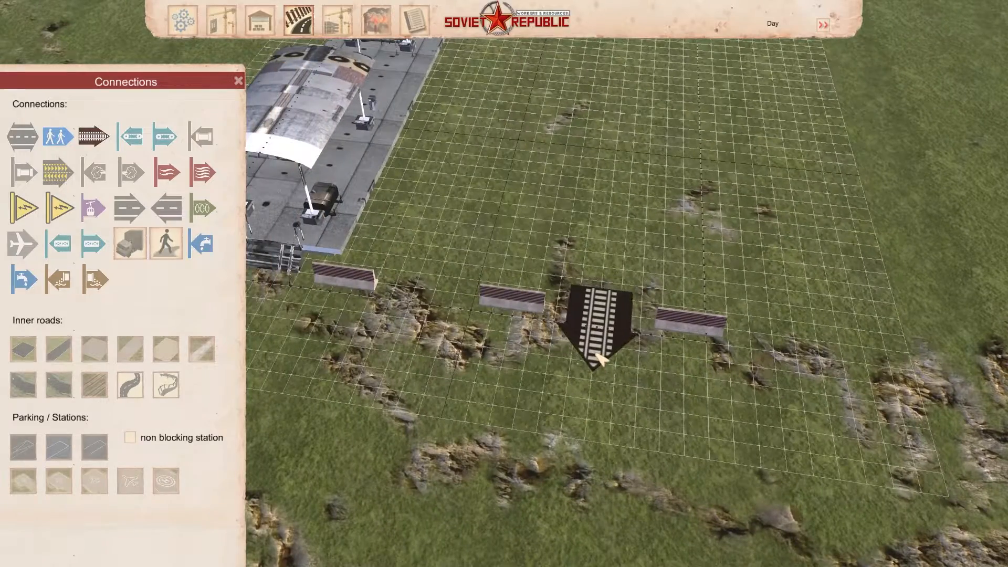
left_click(595, 355)
key("w")
key("a")
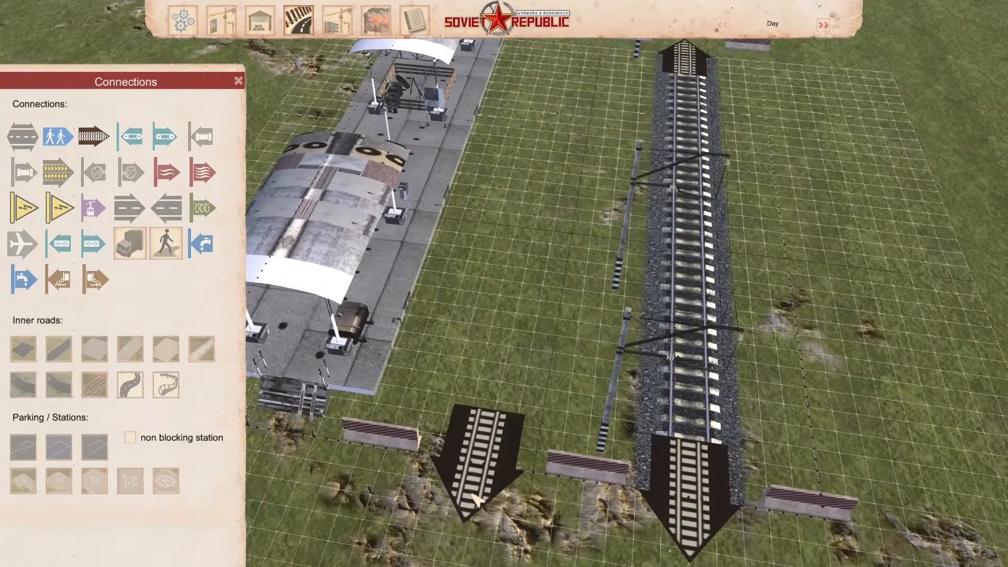
left_click(476, 498)
right_click(760, 303)
- Examine the rail connections at both ends of the two depot tracks from several angles
middle_click_drag(759, 302, 631, 328)
key("d")
key("w")
scroll(631, 328, "down", 2)
key("s")
key("a")
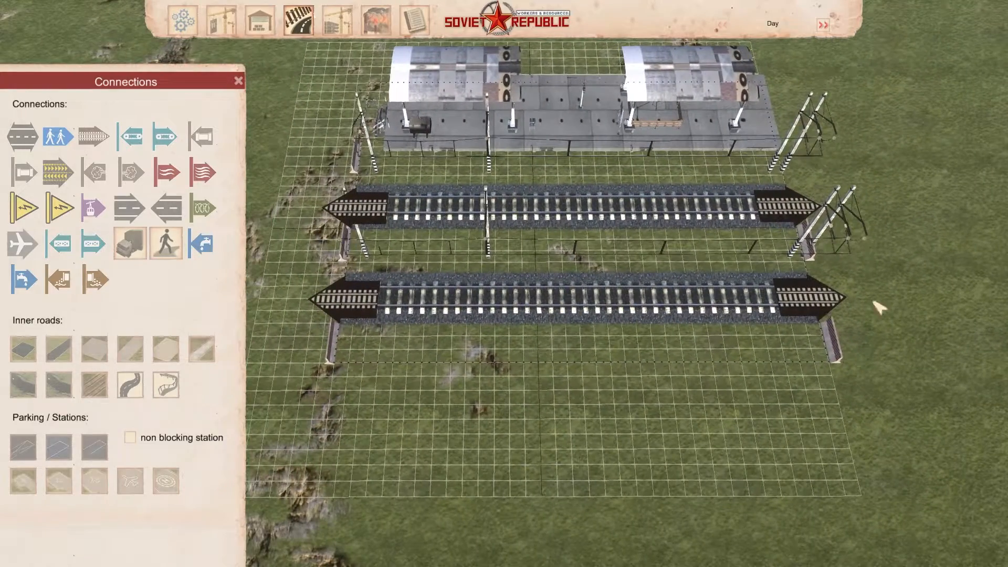
key("a")
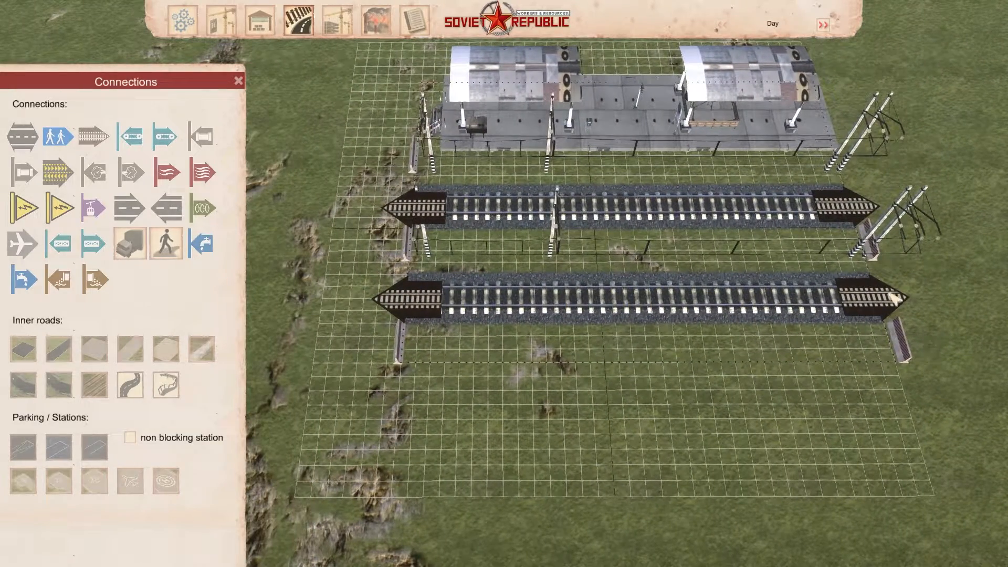
key("d")
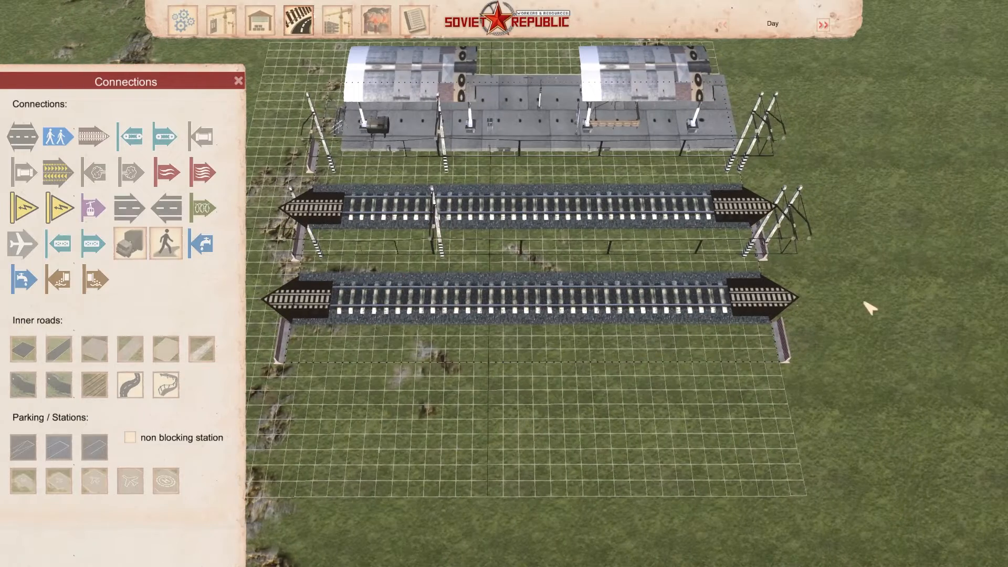
key("a")
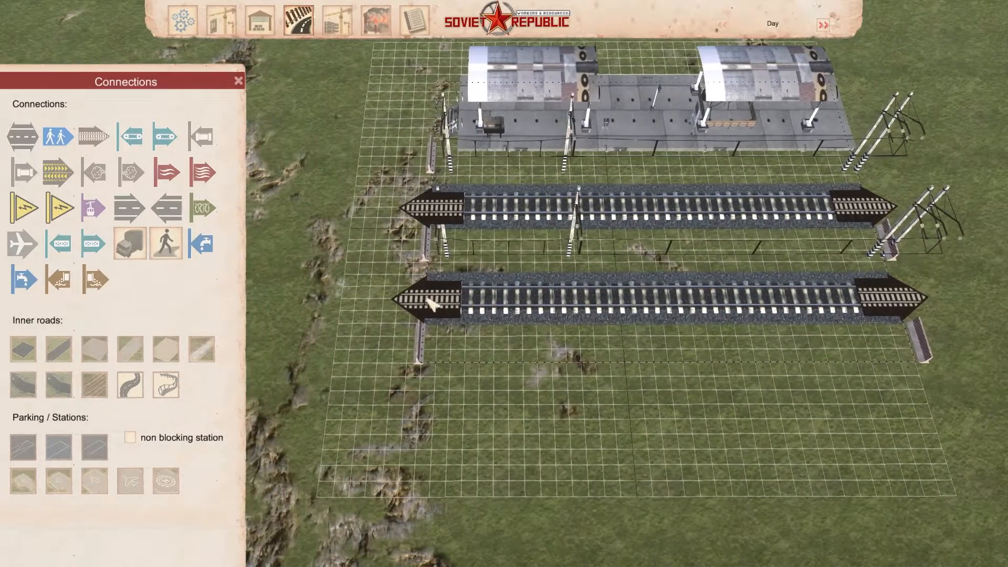
key("d")
key("d")
middle_click_drag(785, 298, 660, 305)
scroll(718, 316, "up", 2)
key("d")
middle_click_drag(512, 288, 415, 205)
key("a")
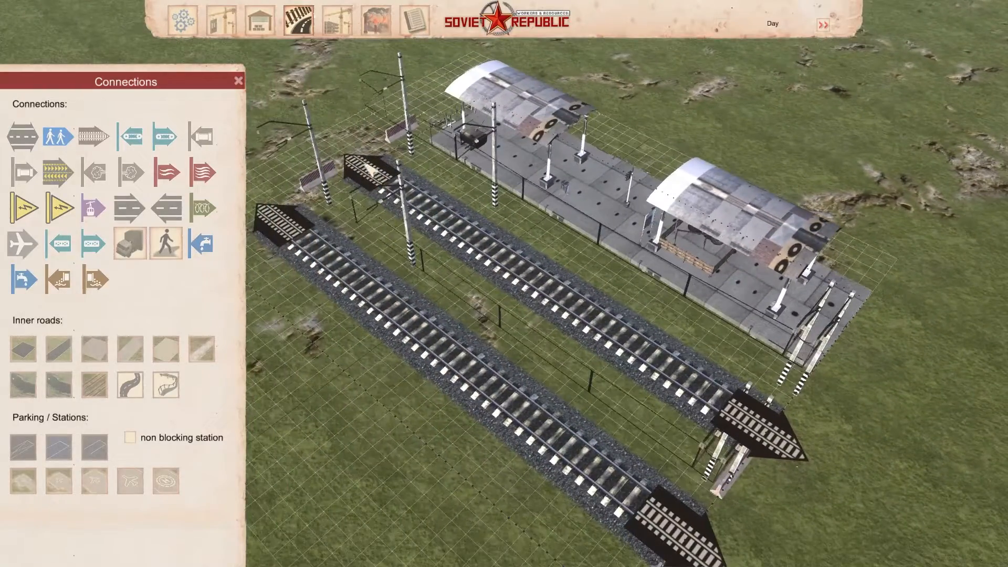
scroll(592, 364, "down", 3)
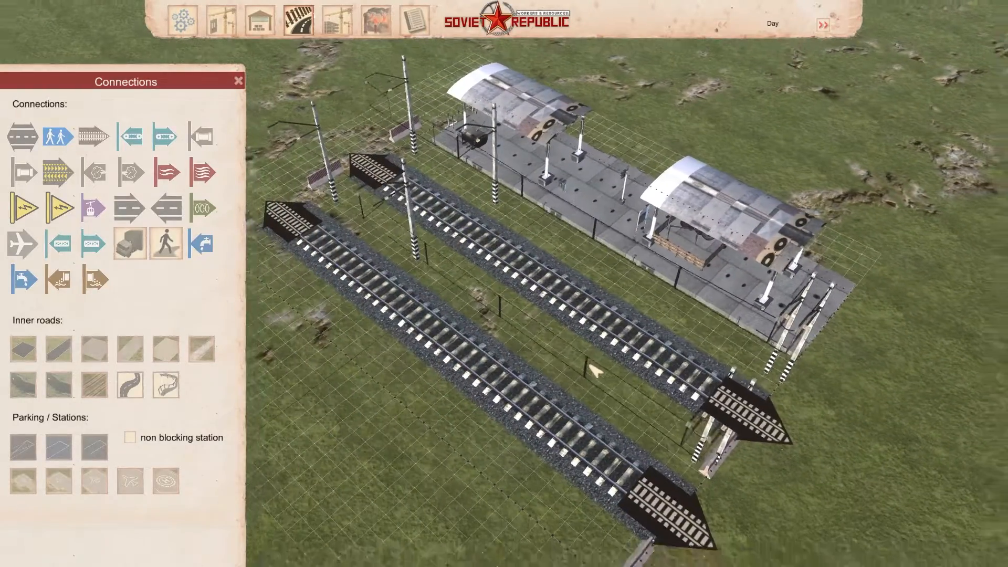
- Connect the building model to the Groundworks construction phase with ground as its cost
middle_click_drag(591, 363, 725, 358)
key("a")
left_click(337, 21)
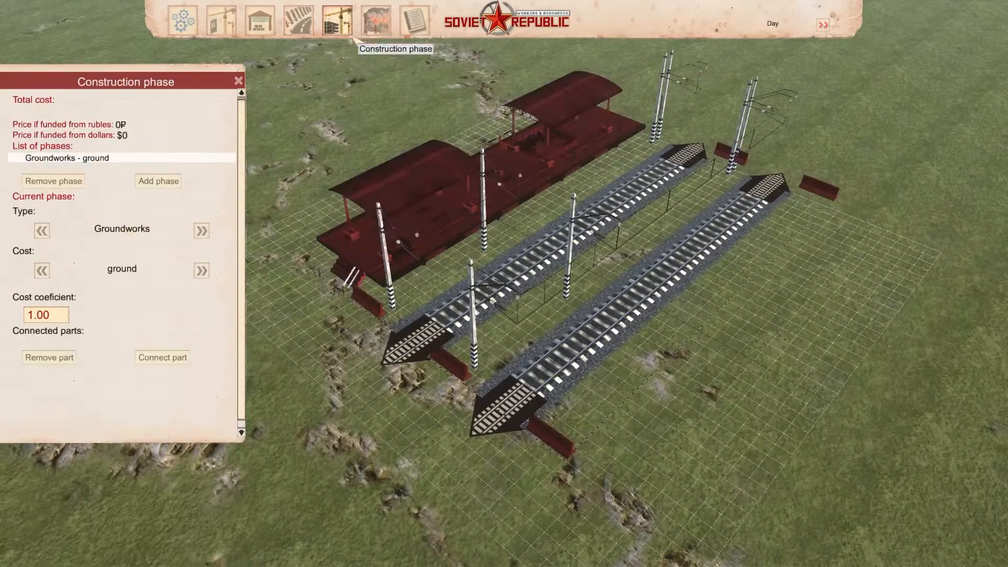
left_click(163, 358)
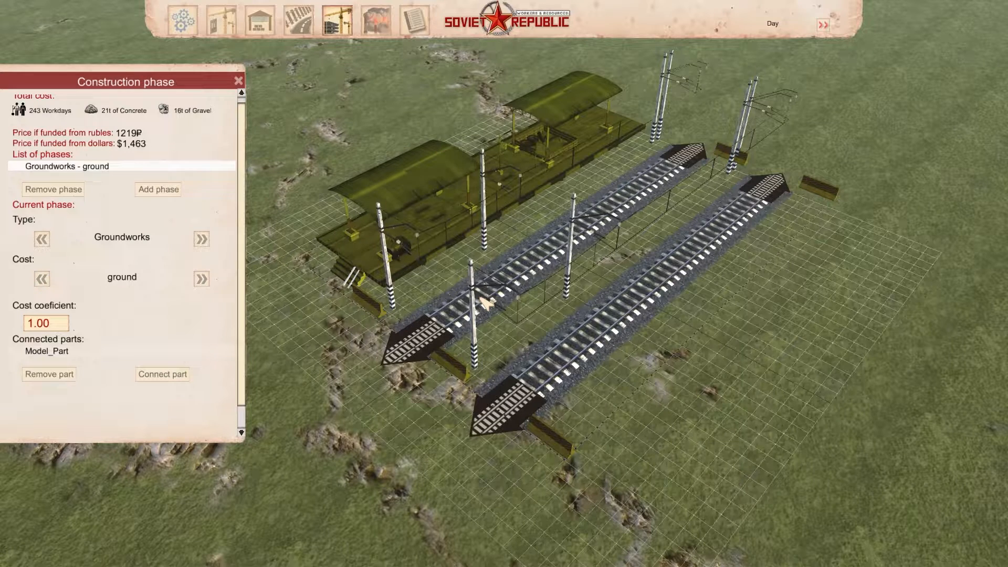
- Save the building under the name Train Depot test
left_click(183, 21)
left_click(59, 133)
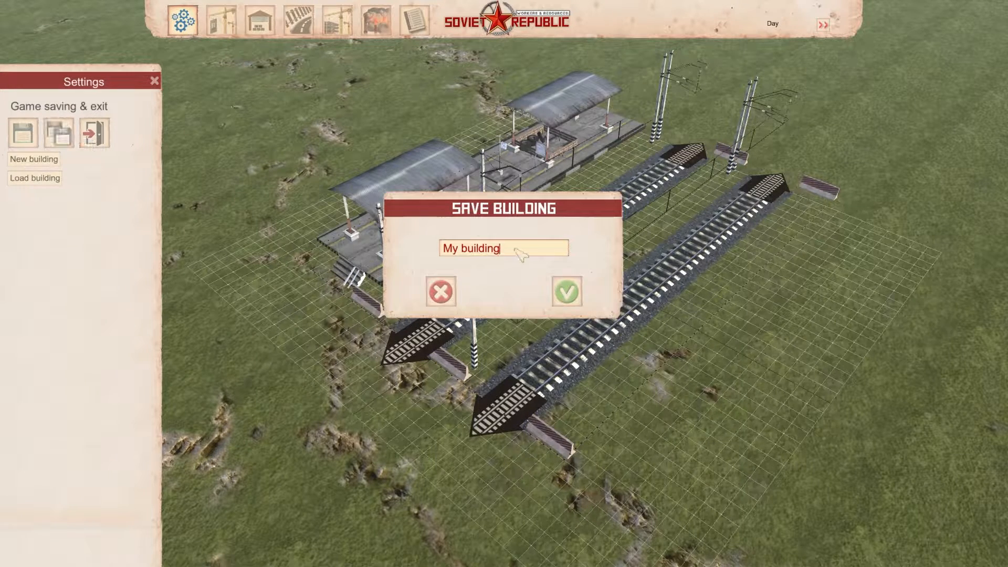
left_click_drag(520, 255, 445, 253)
type("Train Depot test")
left_click(567, 292)
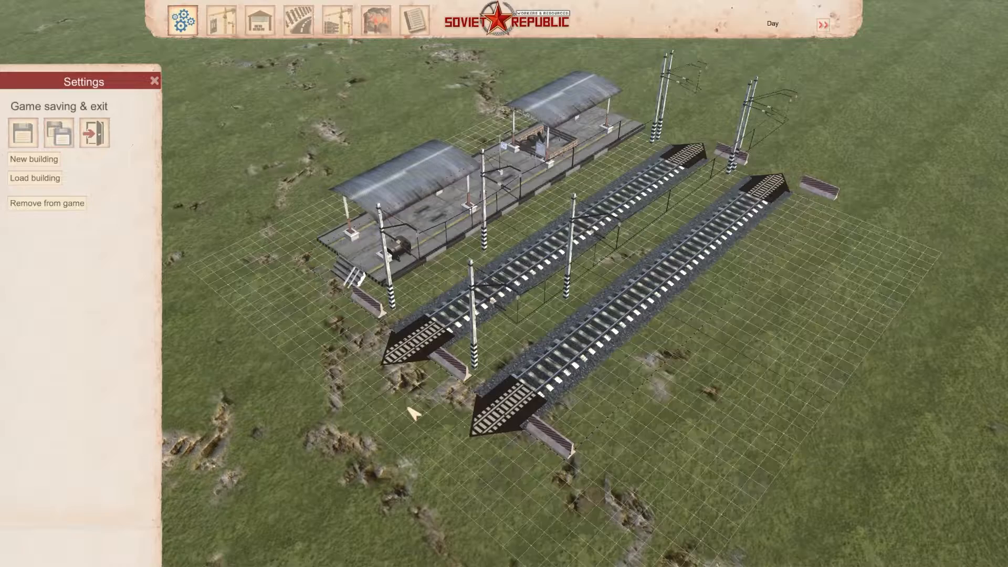
- Quit the building editor to the menu and bring up the editor buildings list in the game
left_click(94, 133)
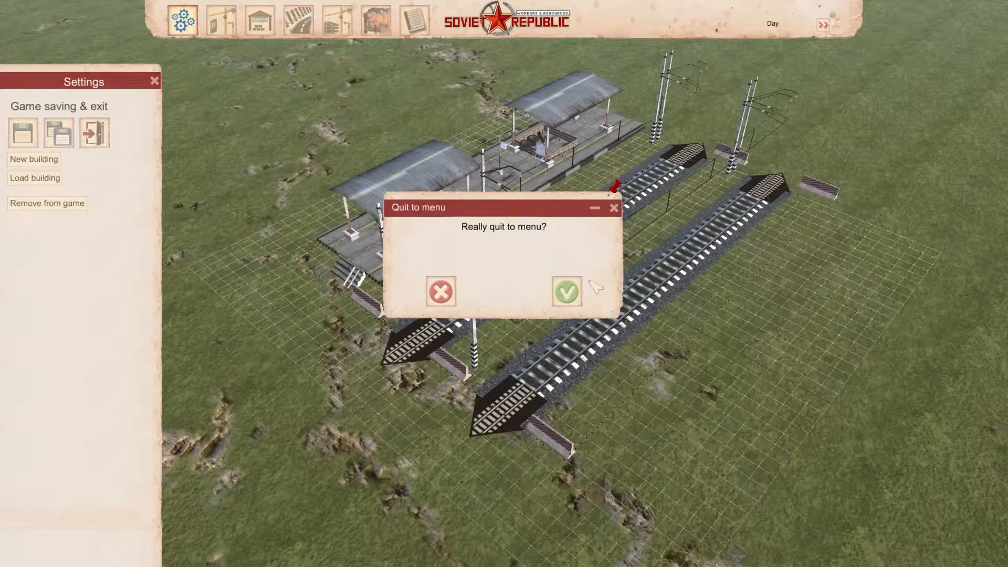
left_click(567, 290)
left_click(19, 359)
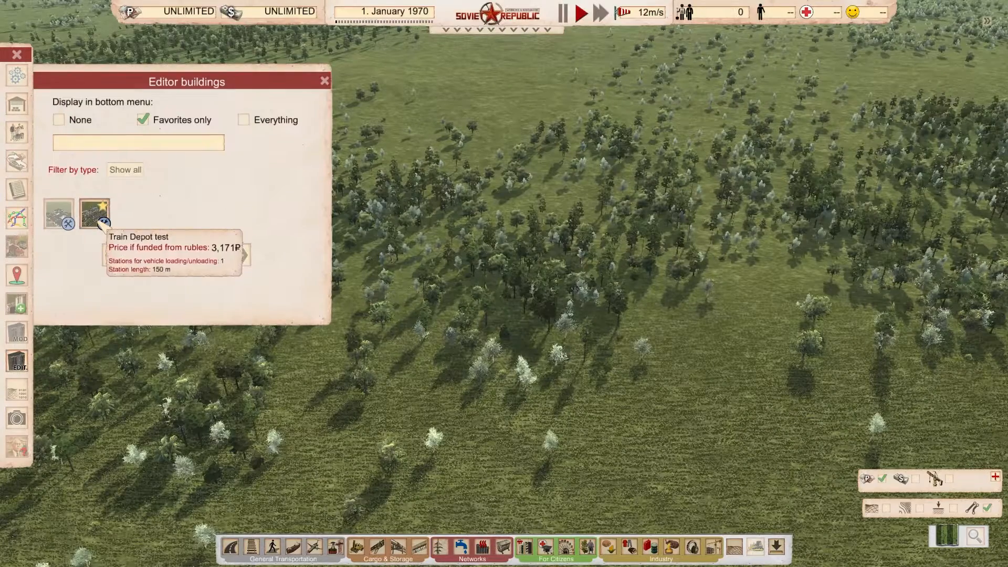
- Place the Train Depot test building on the open grassland clear of the trees
key("s")
key("d")
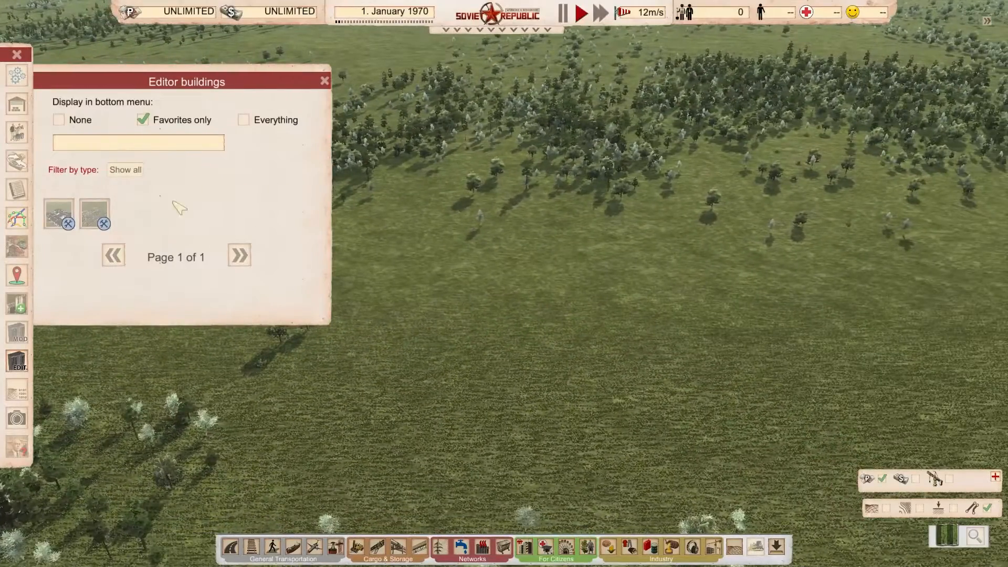
key("d")
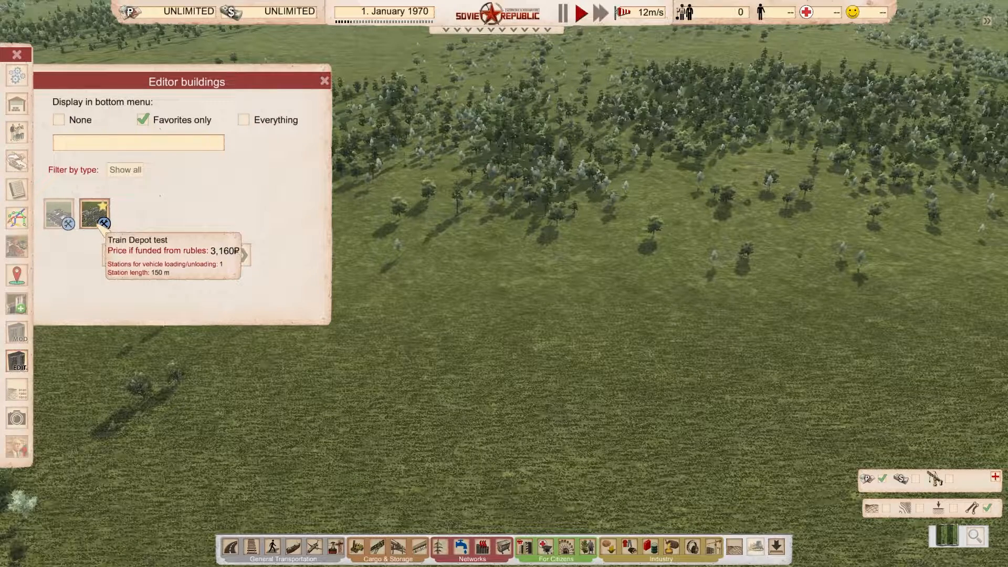
left_click(100, 223)
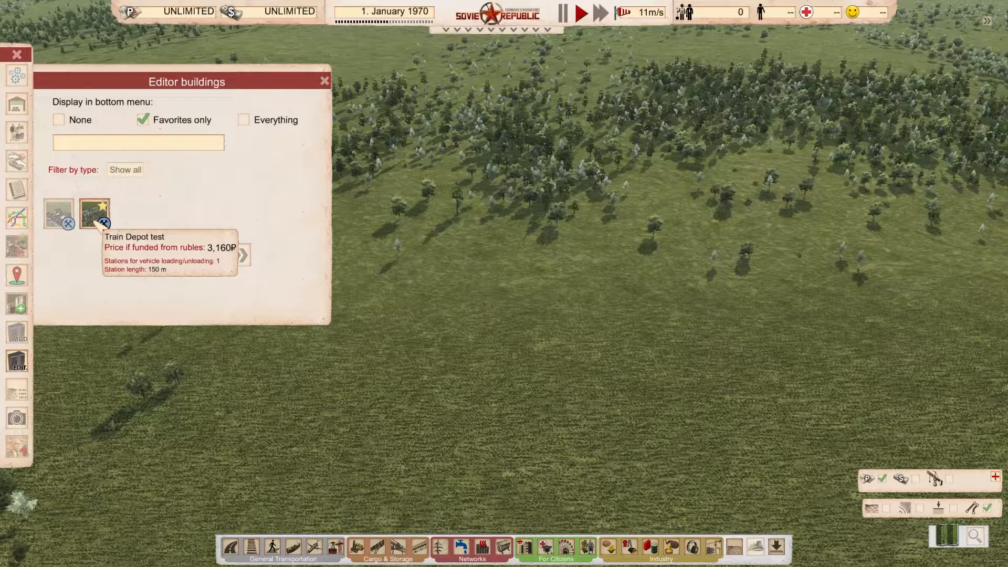
left_click(98, 222)
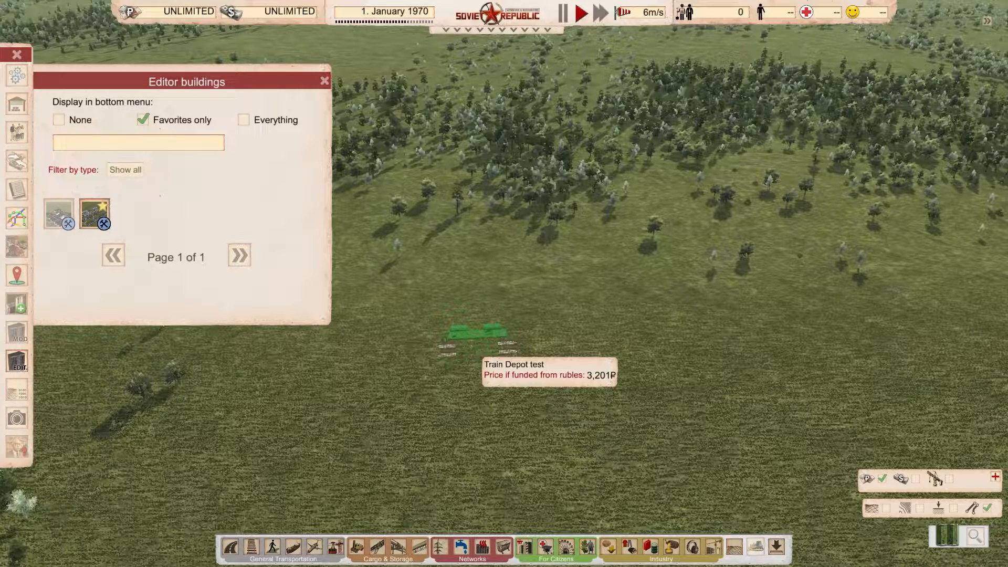
left_click(506, 347)
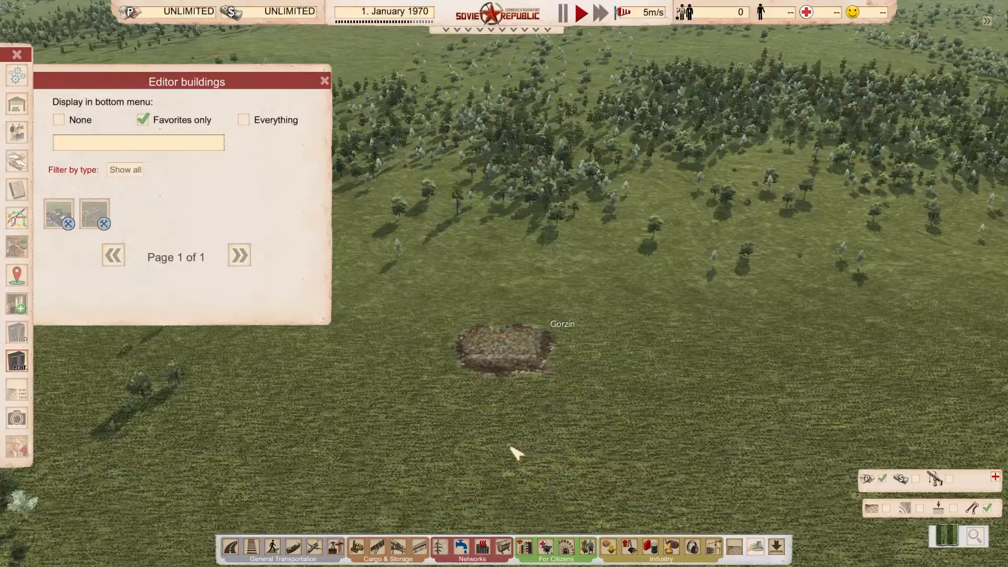
- Check the construction progress of the placed train depot and bring up the finished depot's details
scroll(513, 450, "up", 5)
scroll(625, 274, "down", 5)
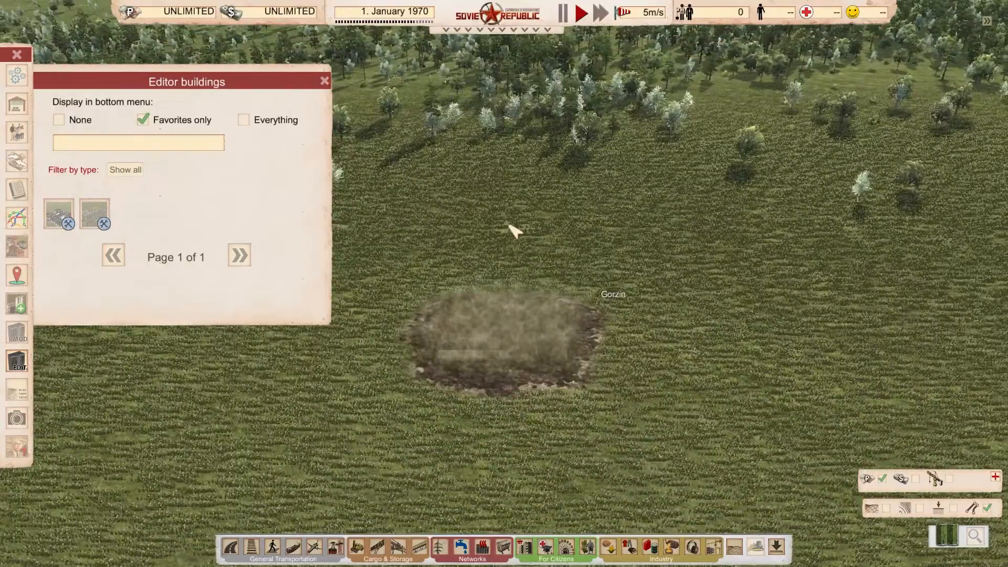
scroll(518, 403, "up", 6)
scroll(517, 402, "down", 4)
left_click(547, 412)
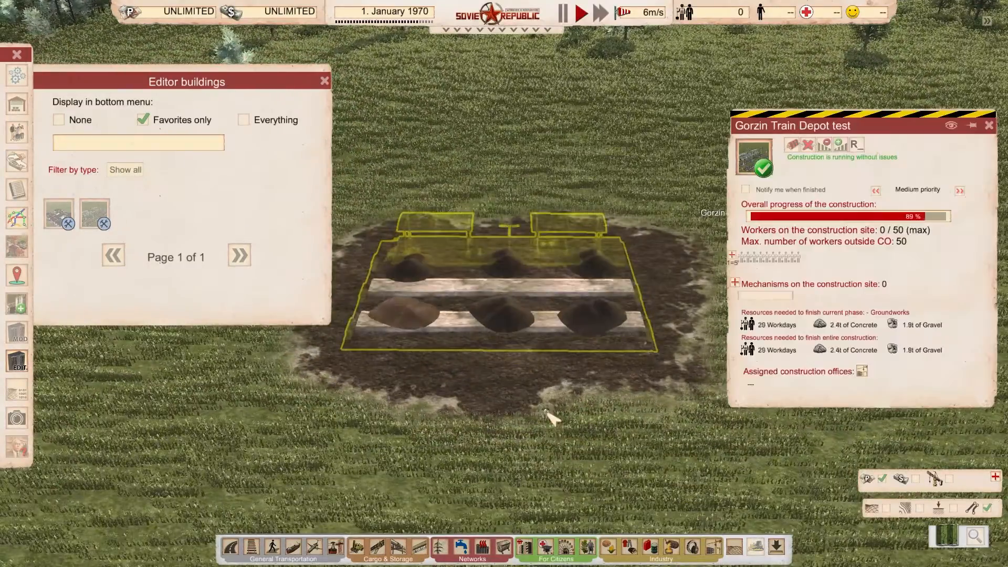
left_click(515, 279)
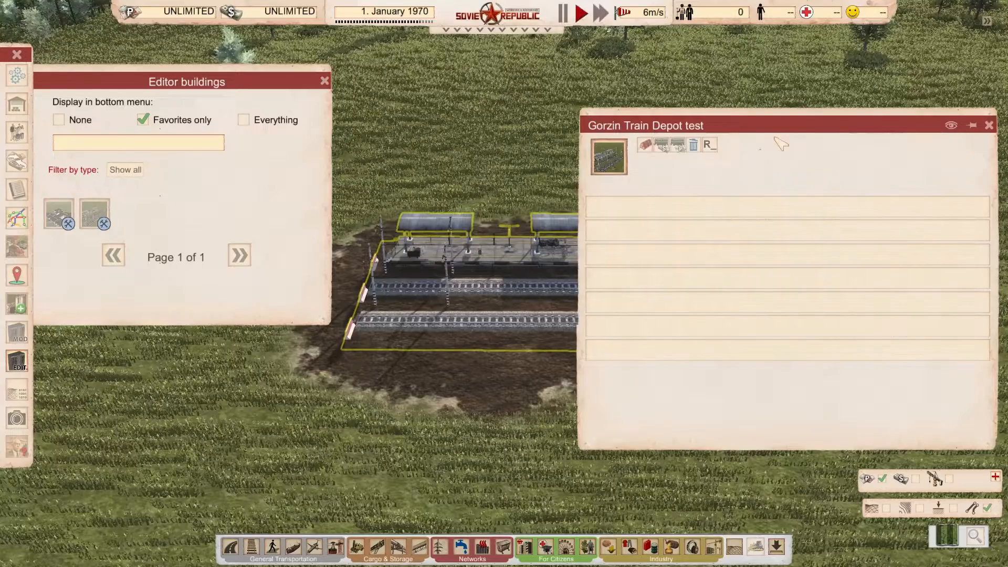
- Purchase a Kzh 461 Railway crane for the depot, check its specifications and close the depot's details
left_click(678, 146)
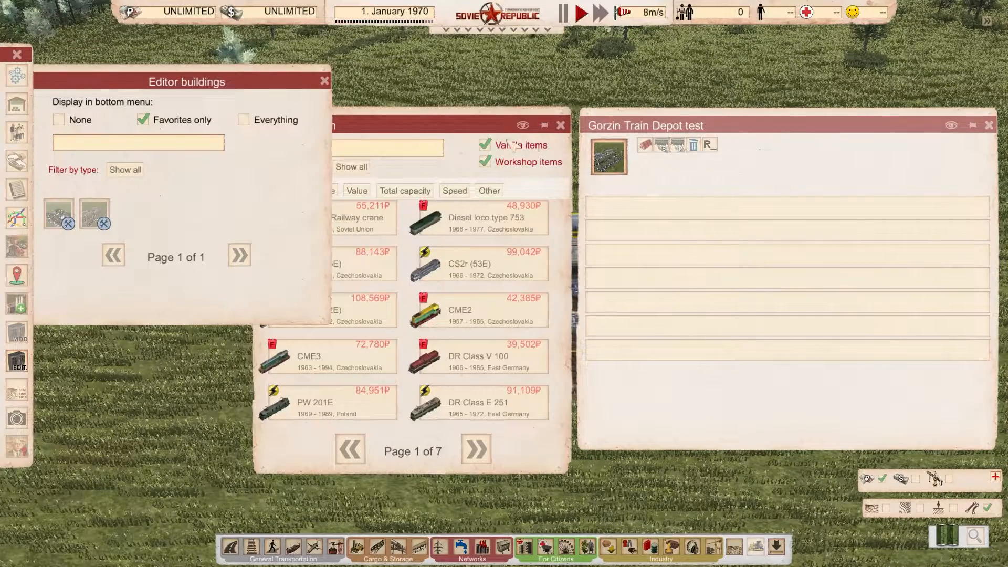
left_click_drag(461, 129, 666, 95)
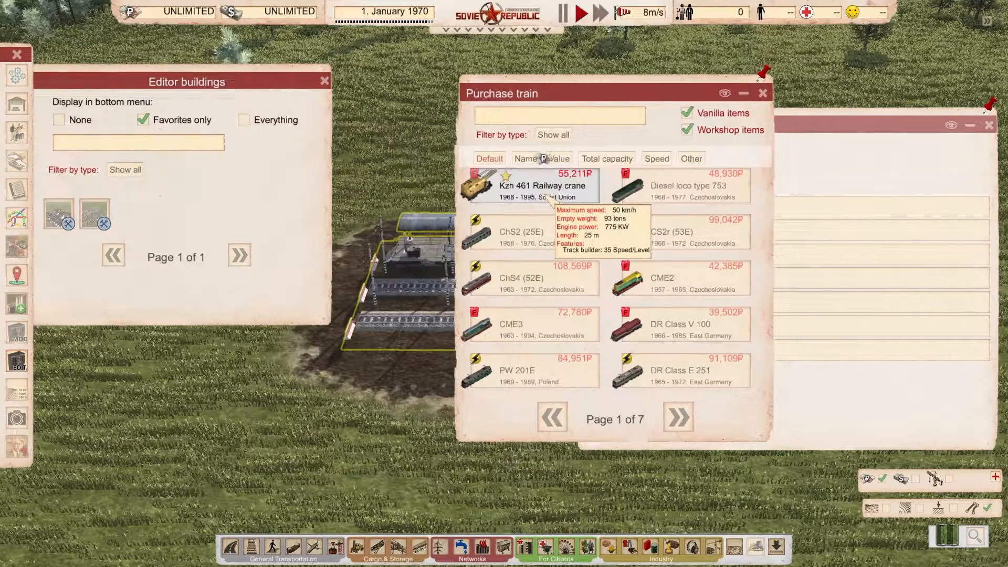
left_click(540, 195)
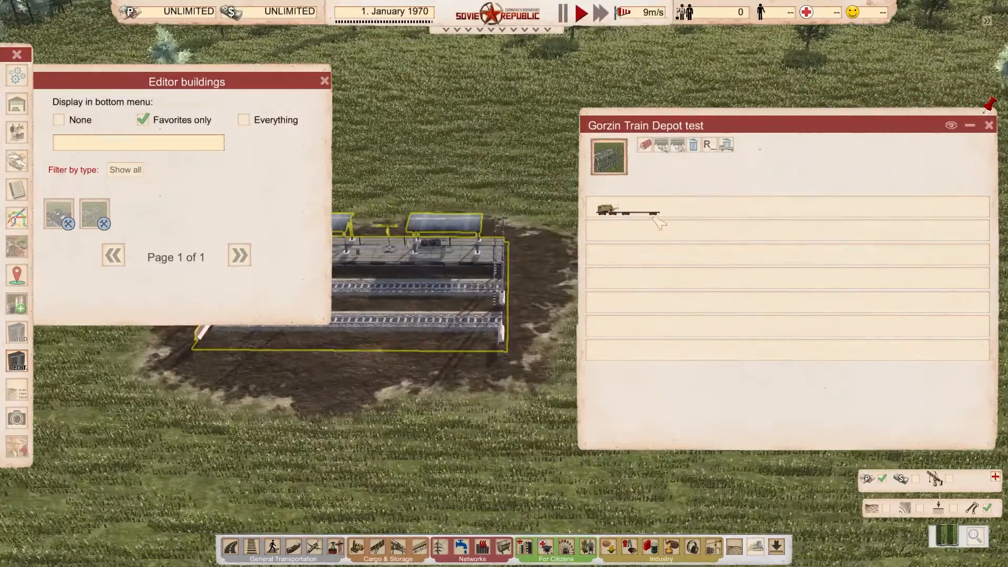
mouse_move(632, 216)
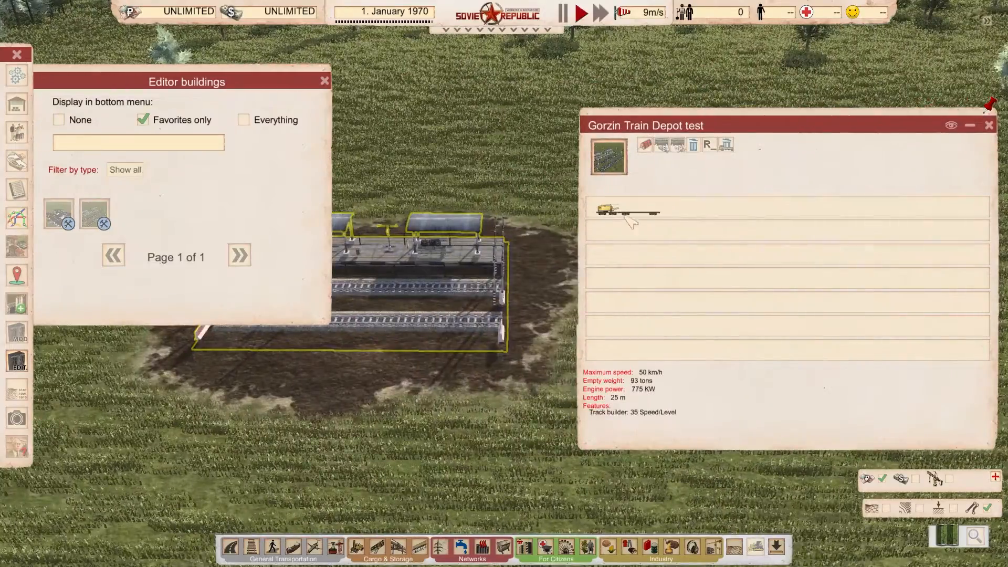
left_click(445, 433)
right_click_drag(486, 403, 499, 386)
middle_click_drag(498, 386, 588, 399)
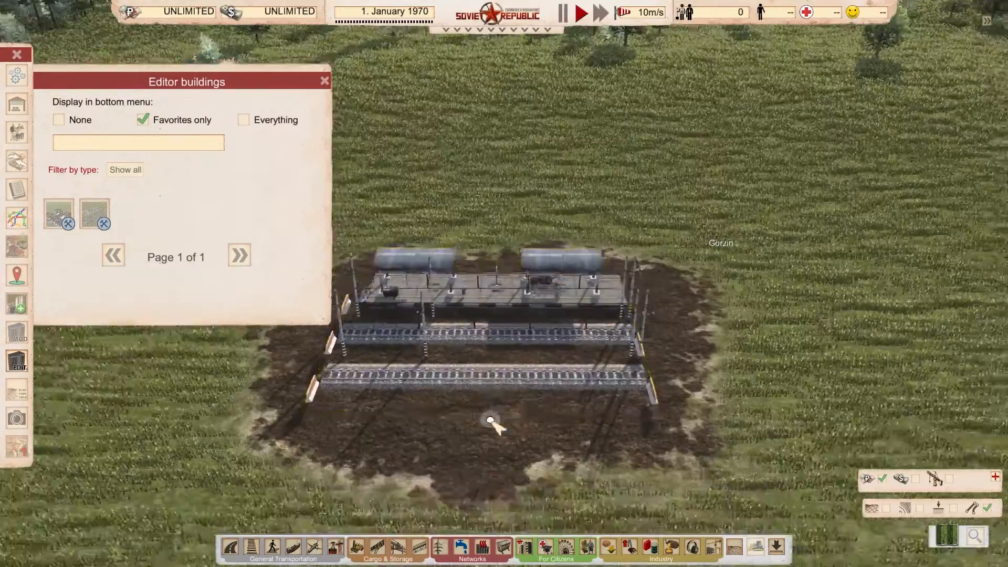
- Build a straight railway about 132 m long from the end of the depot's outer track, then leave railway building
scroll(444, 351, "down", 5)
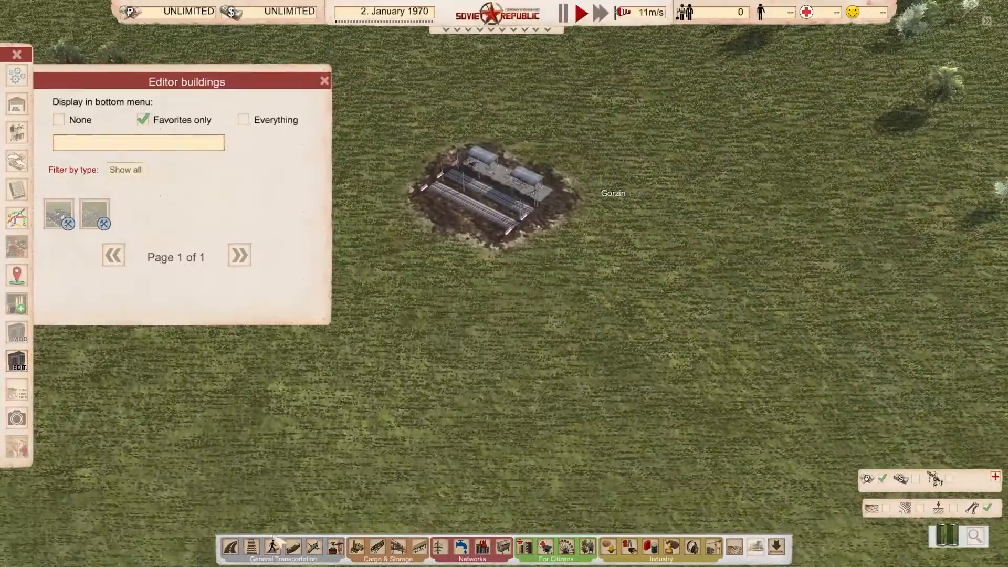
left_click(252, 547)
mouse_move(201, 501)
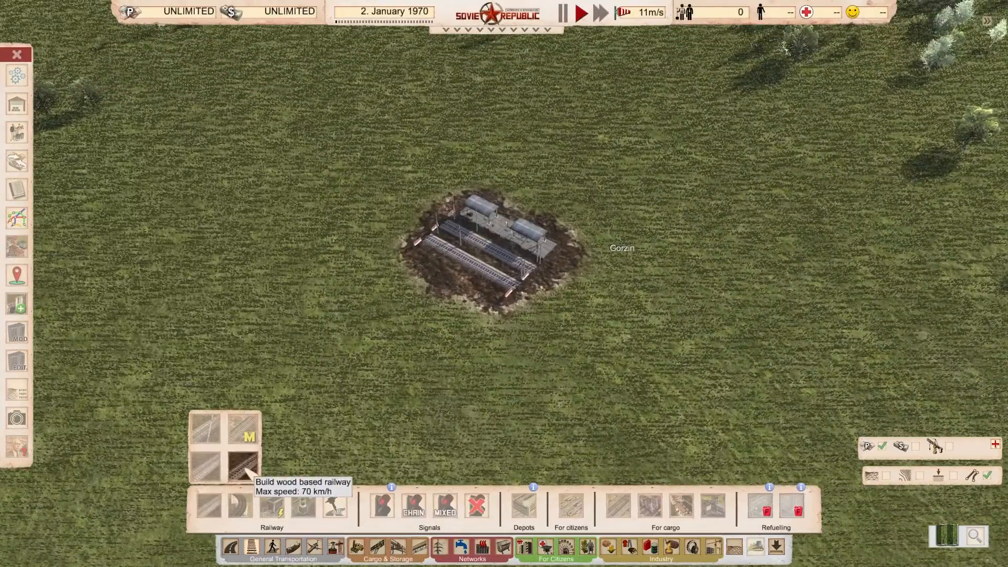
left_click(201, 471)
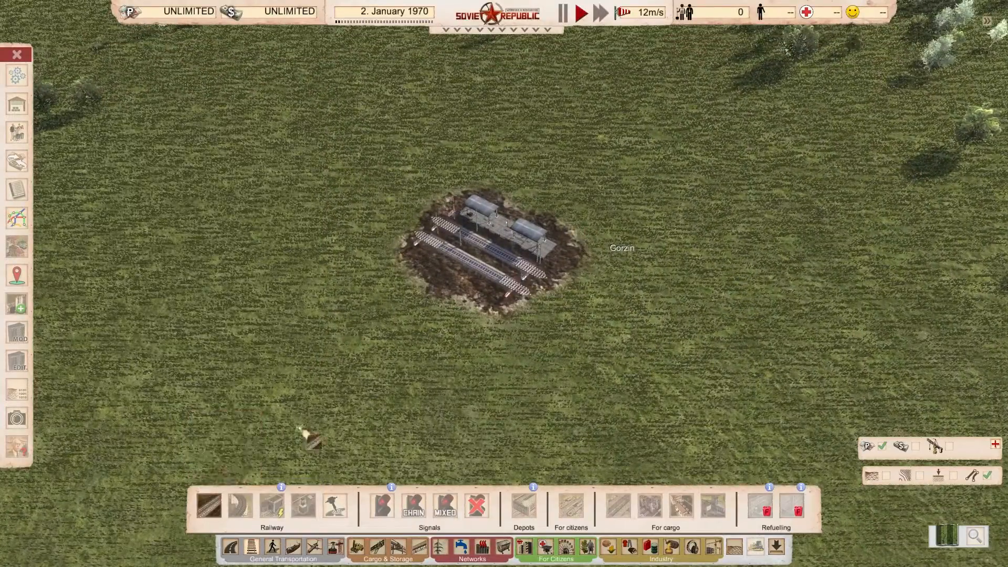
key("s")
left_click(518, 257)
right_click_drag(859, 436, 673, 358)
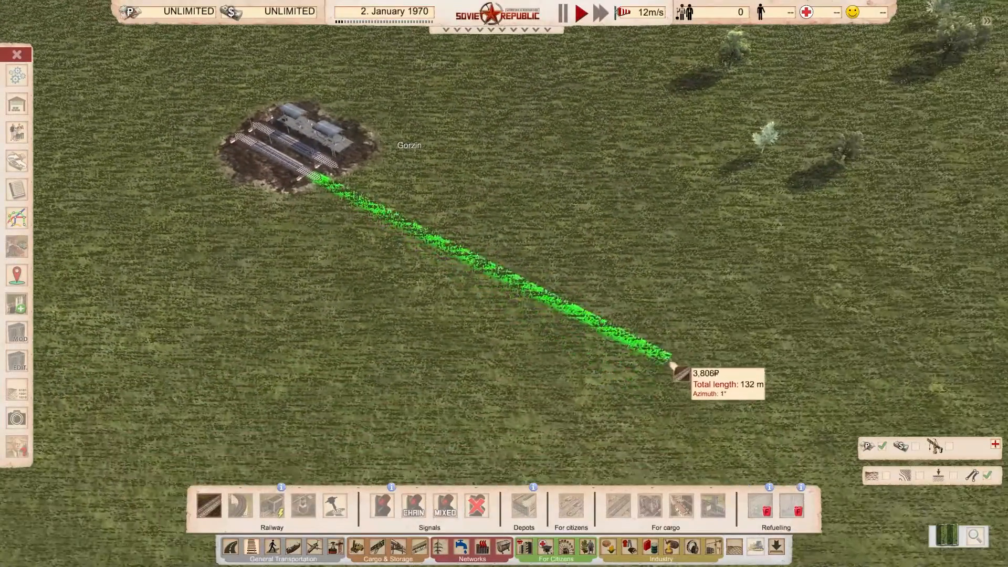
left_click(672, 358)
right_click(339, 226)
right_click_drag(339, 226, 405, 255)
key("s")
key("d")
key("w")
key("a")
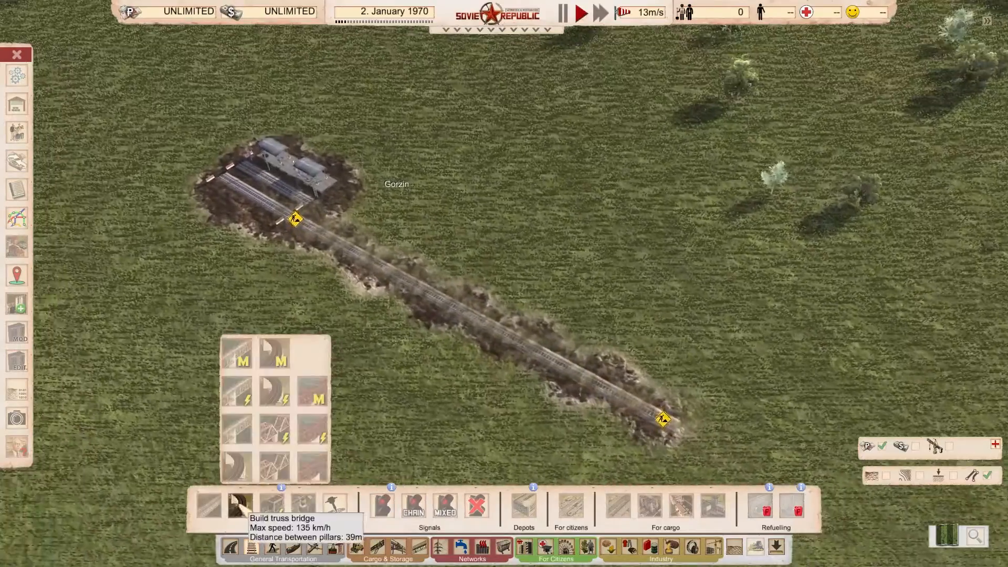
- Place a second Train Depot test building on the open grass just beyond the free end of the railway
key("d")
key("s")
left_click(17, 360)
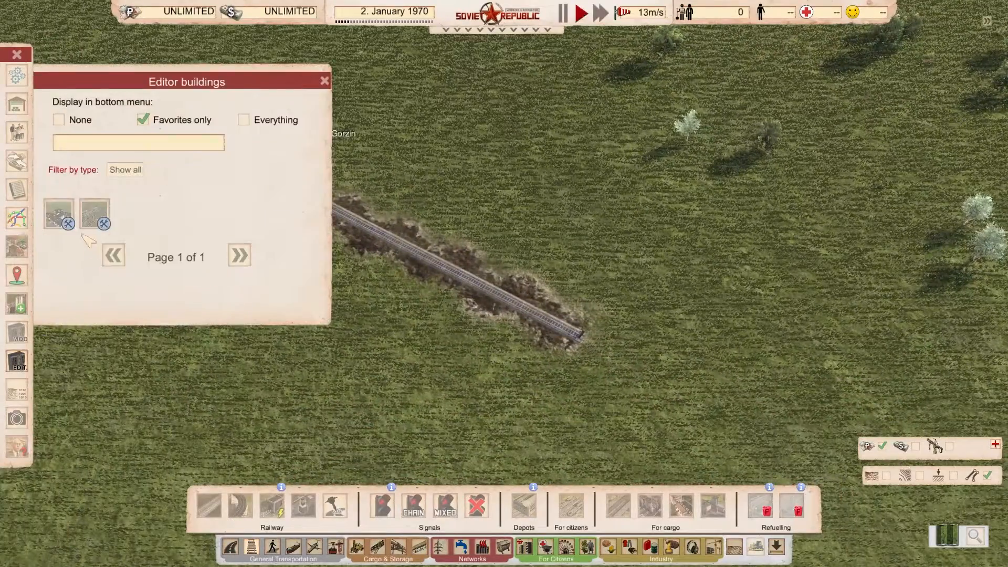
left_click(95, 212)
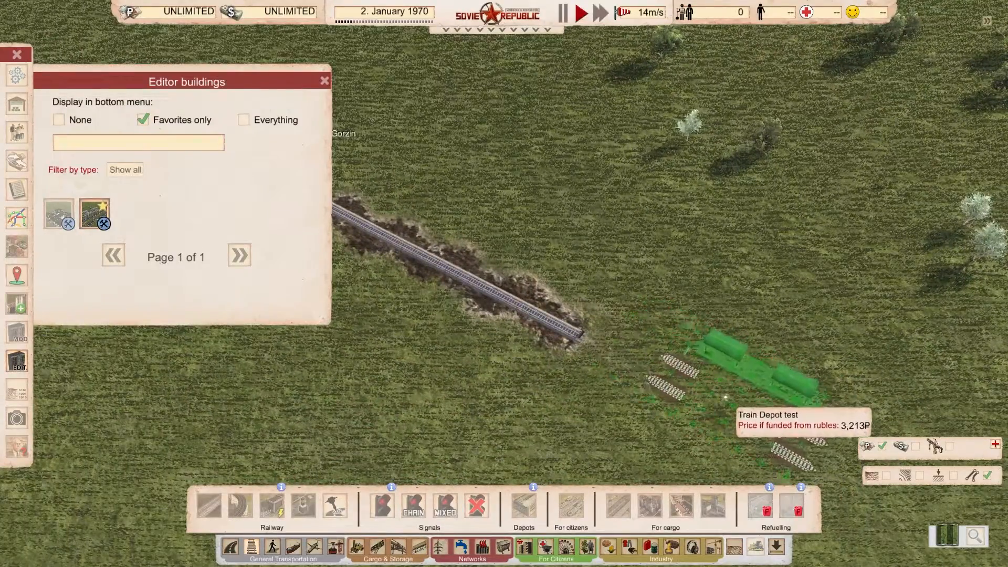
left_click(725, 398)
- Build a railway from the free end of the existing line to the second depot's outer track, then leave railway building
left_click(209, 501)
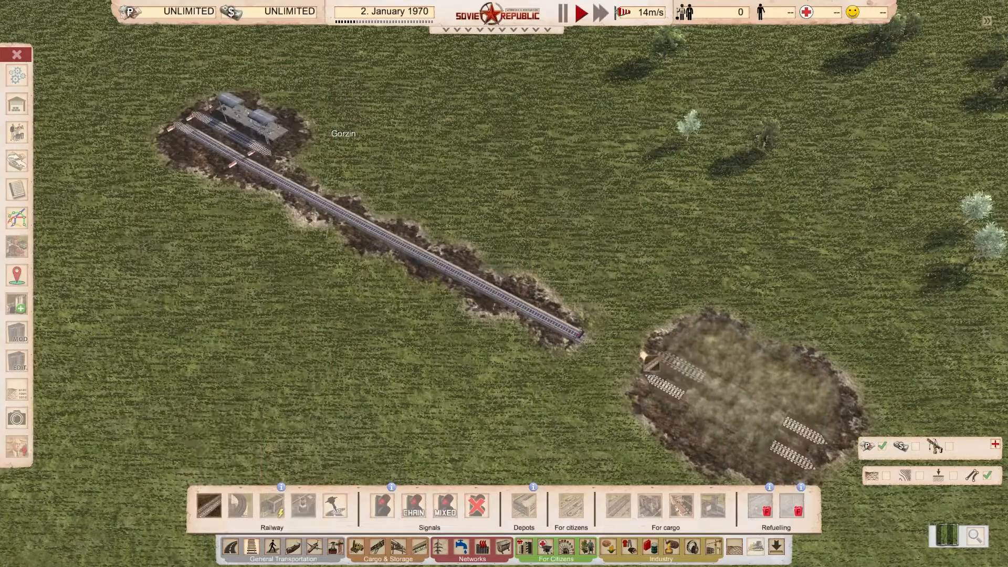
left_click(581, 336)
left_click(679, 406)
right_click(675, 403)
- Send the Kzh 461 Railway crane from the first depot to the second Train Depot test building
key("a")
key("w")
left_click(260, 195)
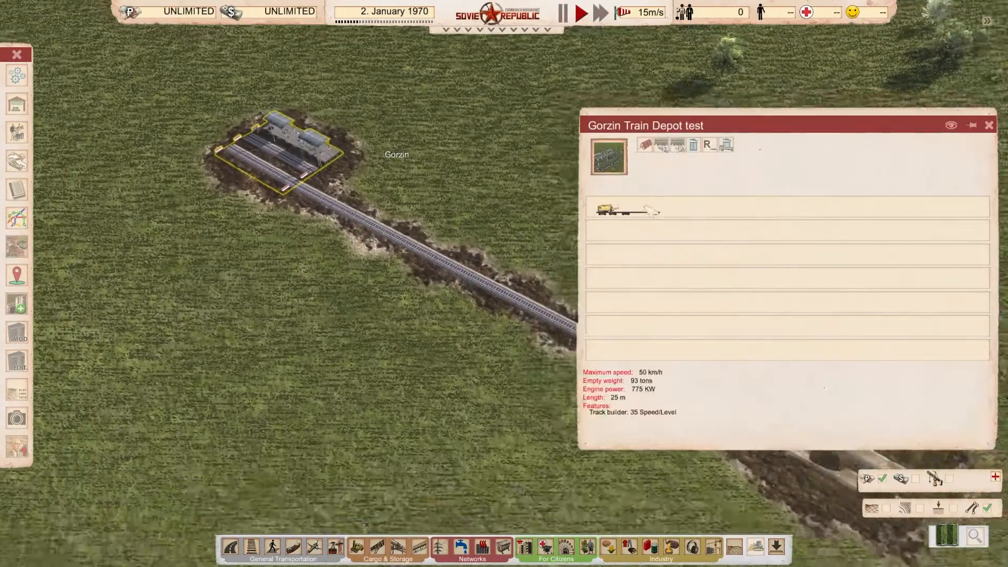
left_click(651, 211)
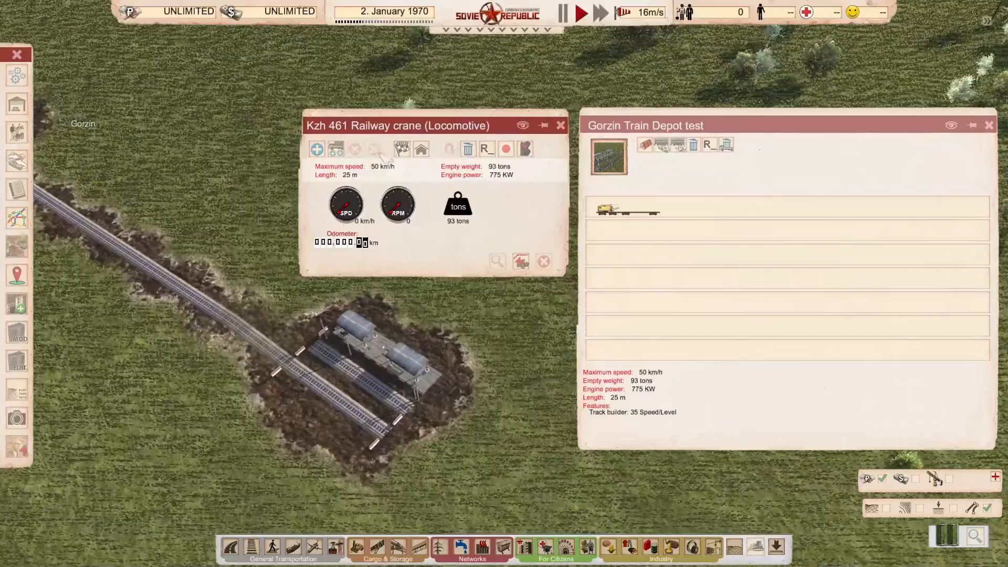
left_click(422, 150)
left_click(390, 379)
key("a")
key("w")
key("a")
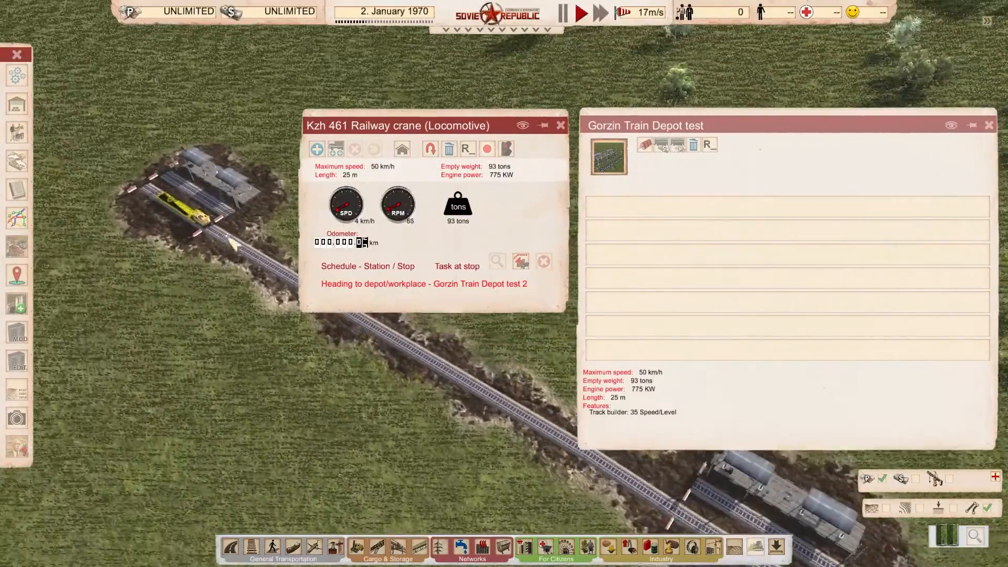
- Close the crane and depot details and watch the crane drive out of the first depot along the railway
right_click(231, 242)
scroll(234, 249, "up", 5)
key("a")
key("w")
right_click(530, 267)
middle_click_drag(535, 265, 596, 213)
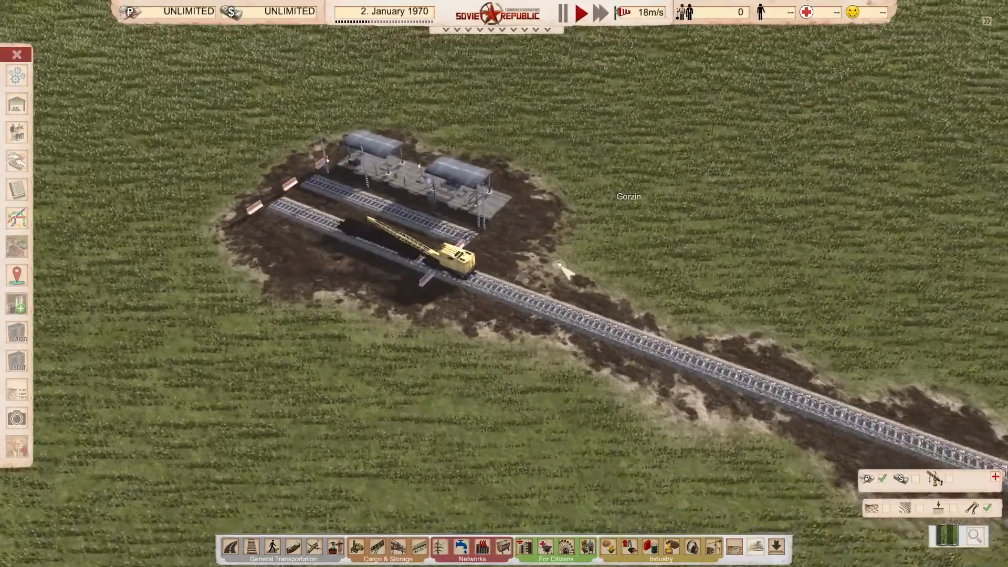
scroll(551, 267, "up", 5)
scroll(578, 239, "down", 5)
scroll(473, 274, "up", 1)
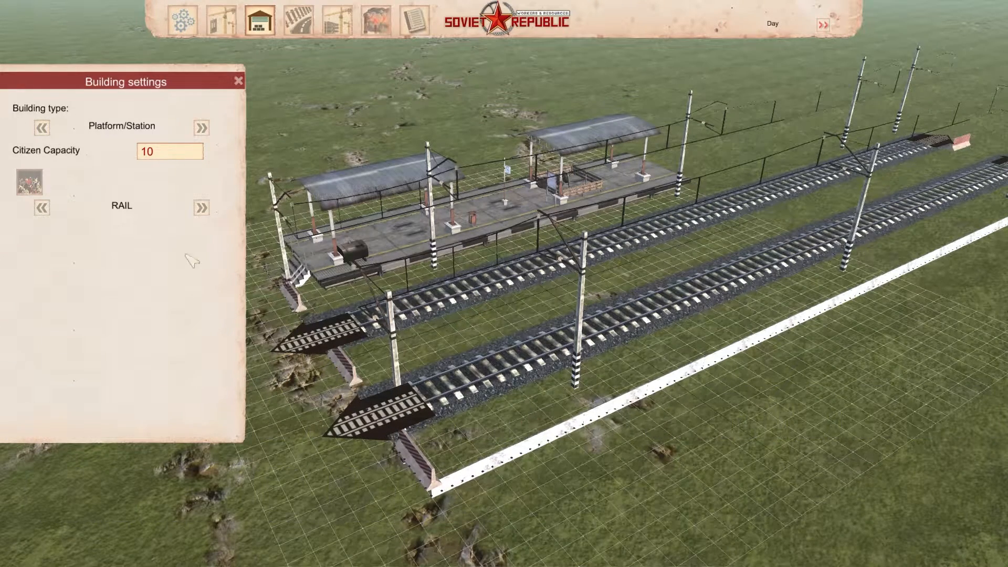
- Look through the road, trolleybus and cableway types of the Platform/Station building, ending on rail again
left_click(41, 208)
left_click(202, 207)
left_click(202, 208)
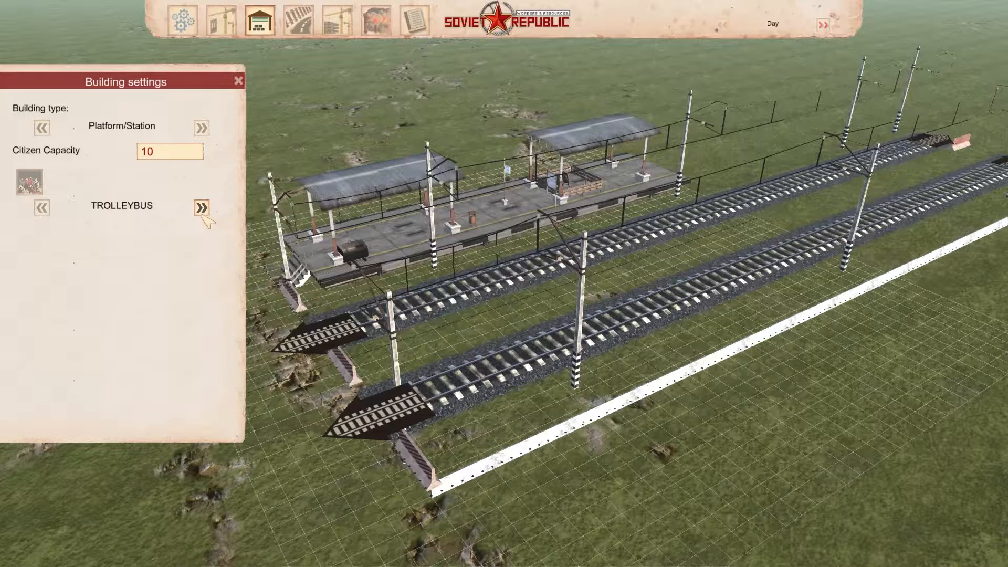
left_click(202, 207)
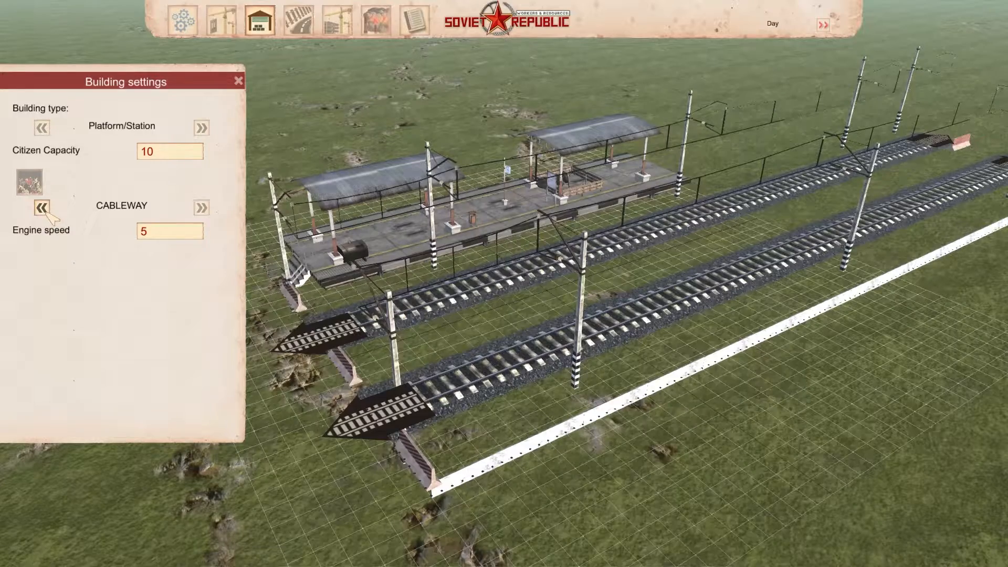
left_click(42, 208)
left_click(42, 208)
key("a")
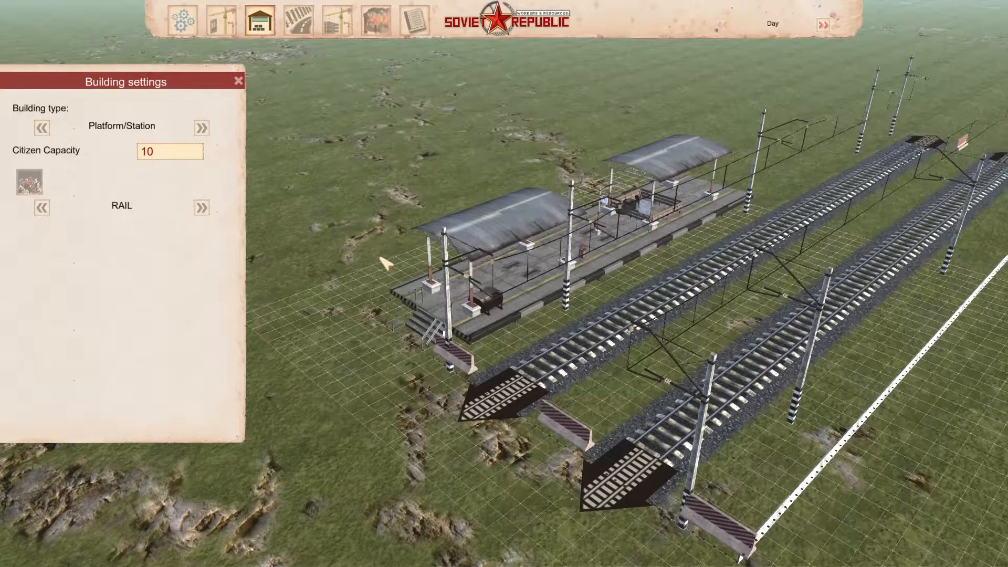
- Review the station's transport types once more from road through to airplane, then return to rail
left_click(42, 207)
key("w")
key("d")
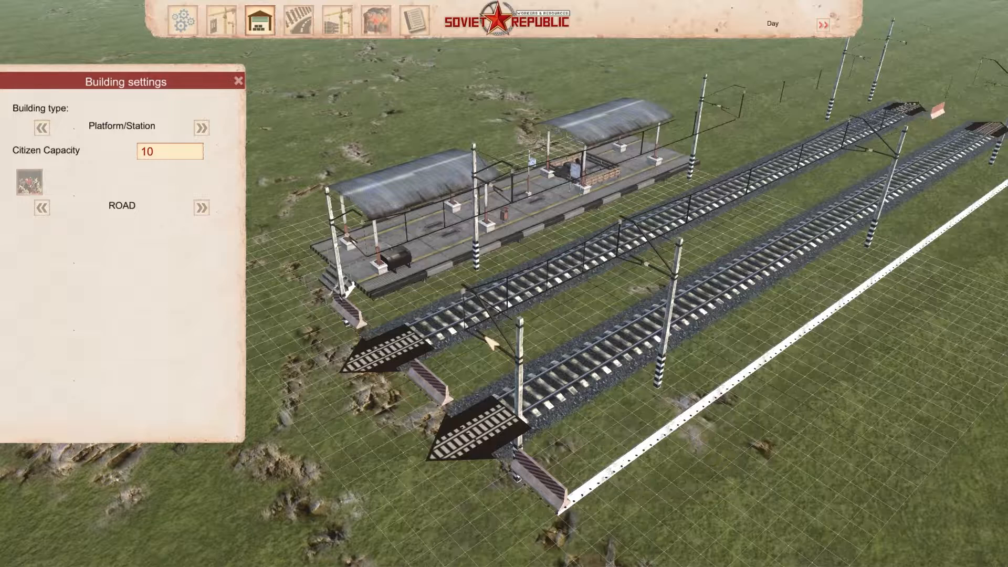
left_click(202, 208)
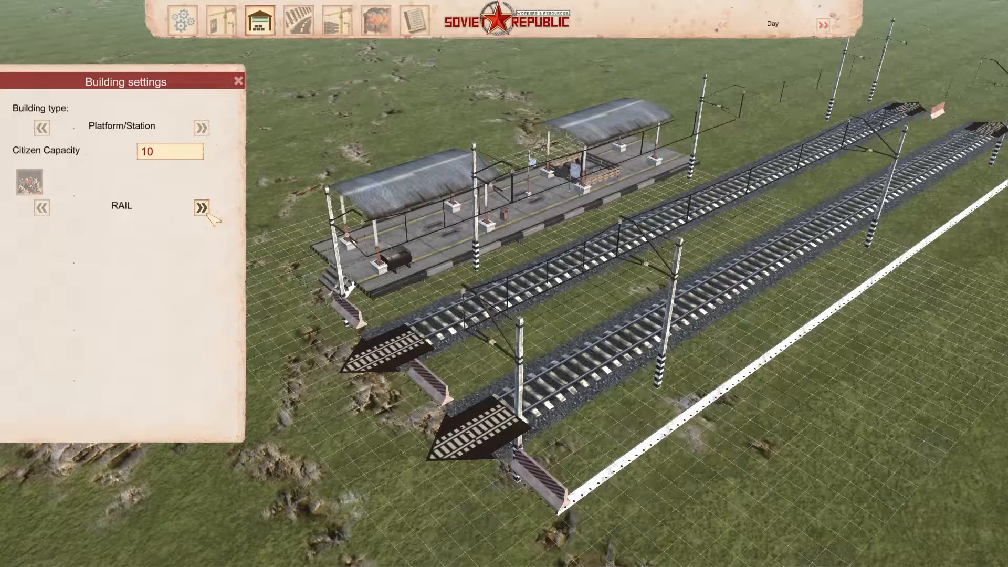
key("a")
left_click(202, 208)
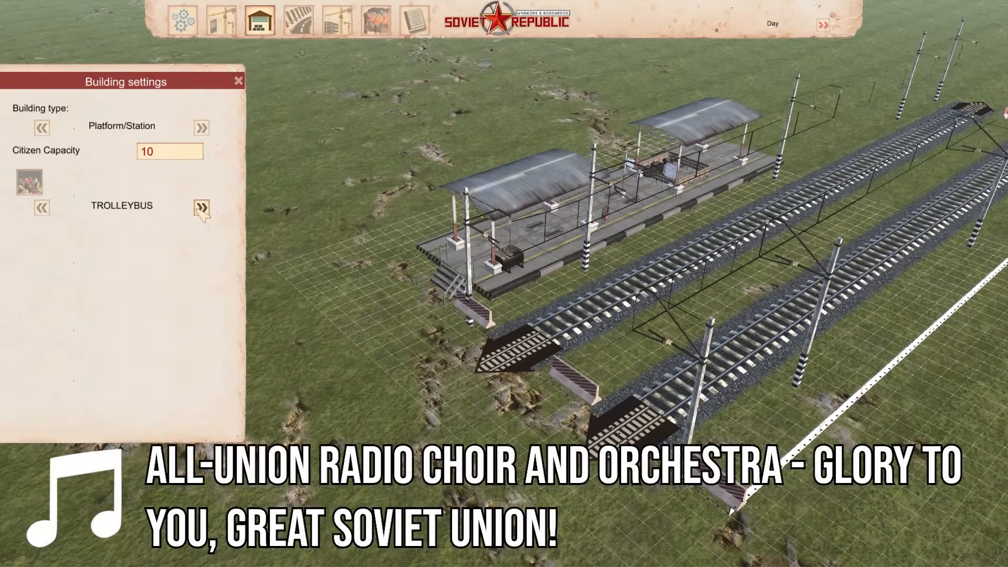
left_click(202, 208)
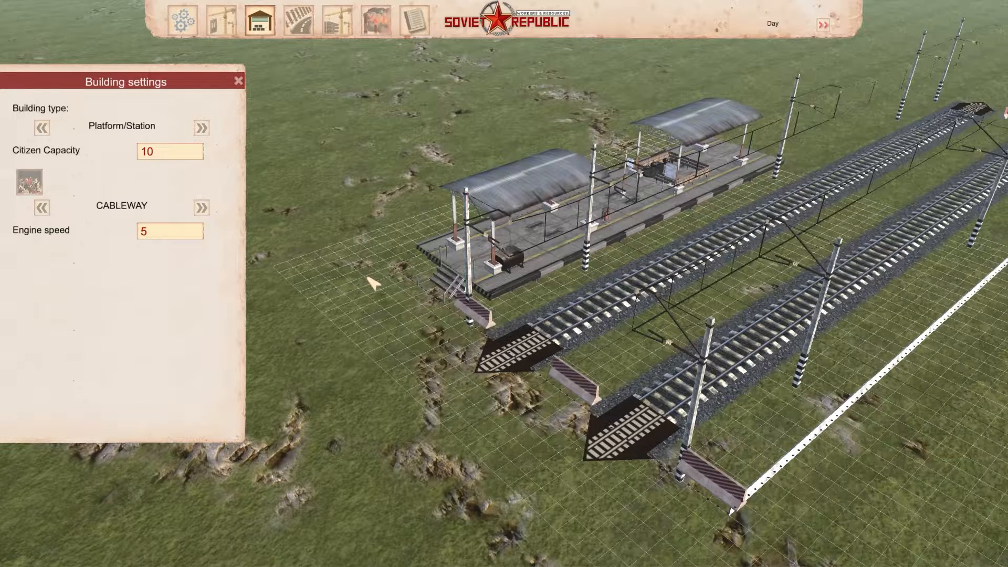
left_click(203, 208)
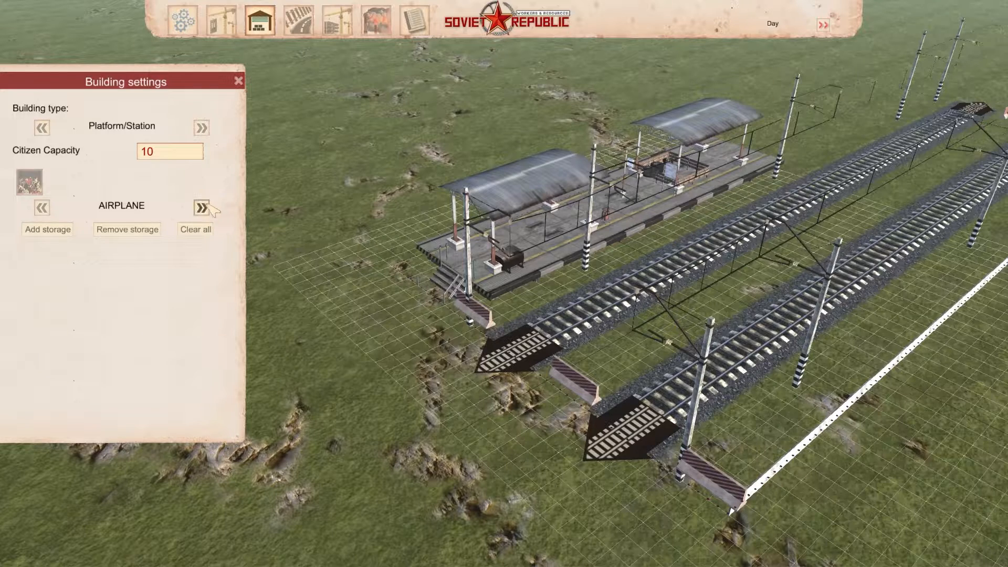
left_click(41, 208)
left_click(41, 208)
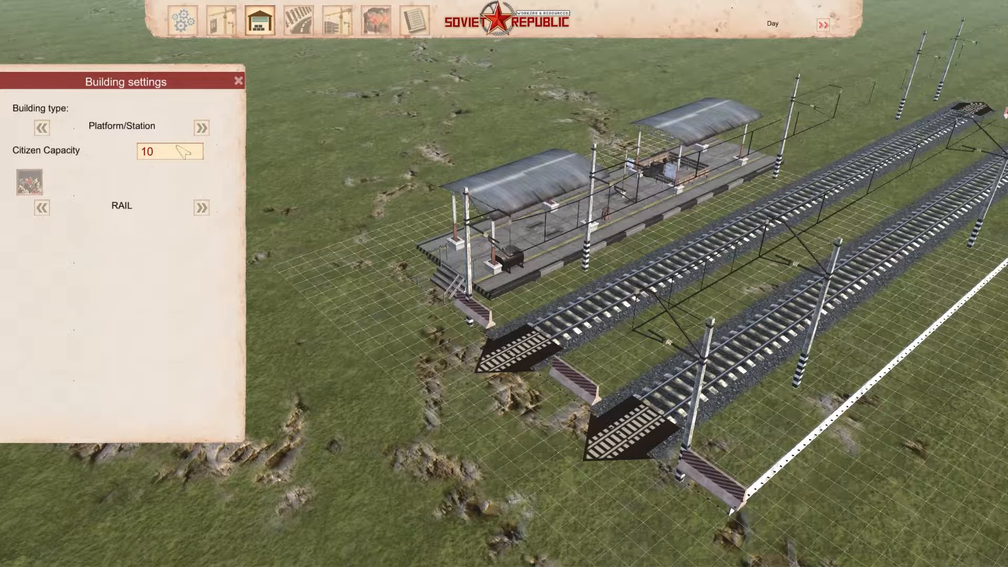
- Add a worker platform area on the ground around the stairs and along the outer side of the platform
left_click(33, 183)
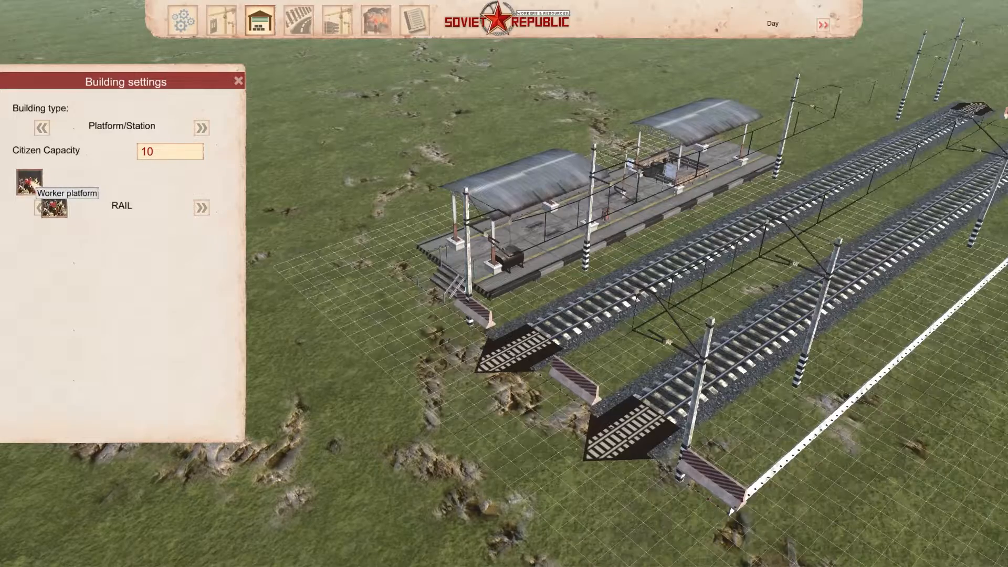
middle_click_drag(462, 294, 603, 289)
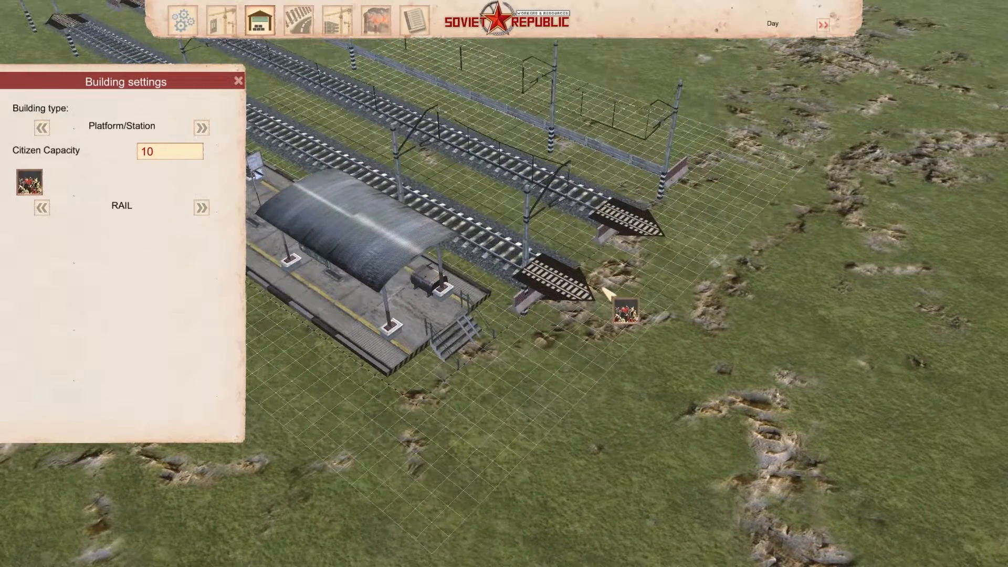
middle_click_drag(605, 291, 722, 373)
left_click_drag(723, 373, 401, 338)
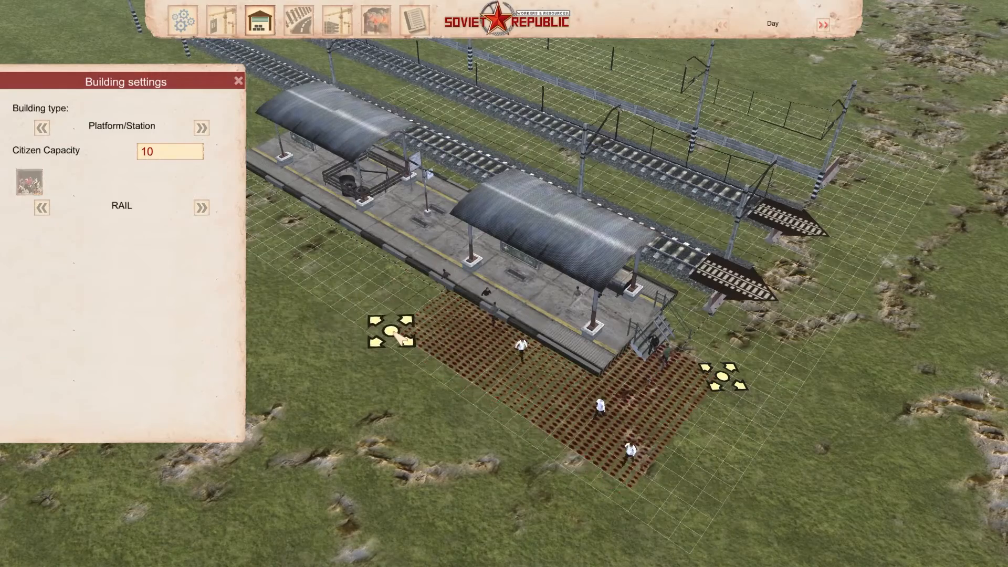
- Move the worker area's corners so that it covers the platform surface under the near roof
key("d")
key("s")
scroll(371, 362, "up", 5)
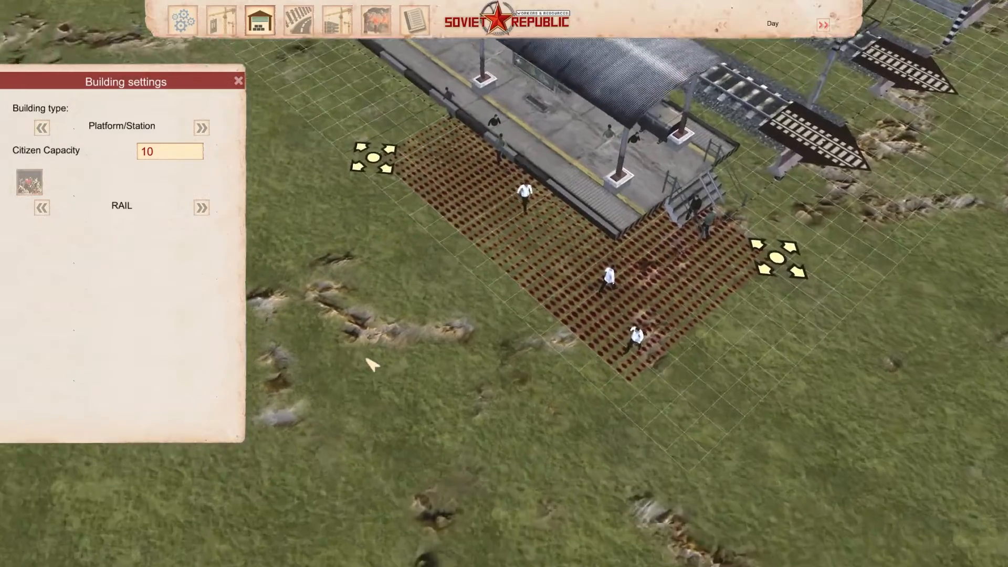
middle_click_drag(371, 362, 430, 336)
key("a")
key("s")
left_click_drag(388, 456, 375, 309)
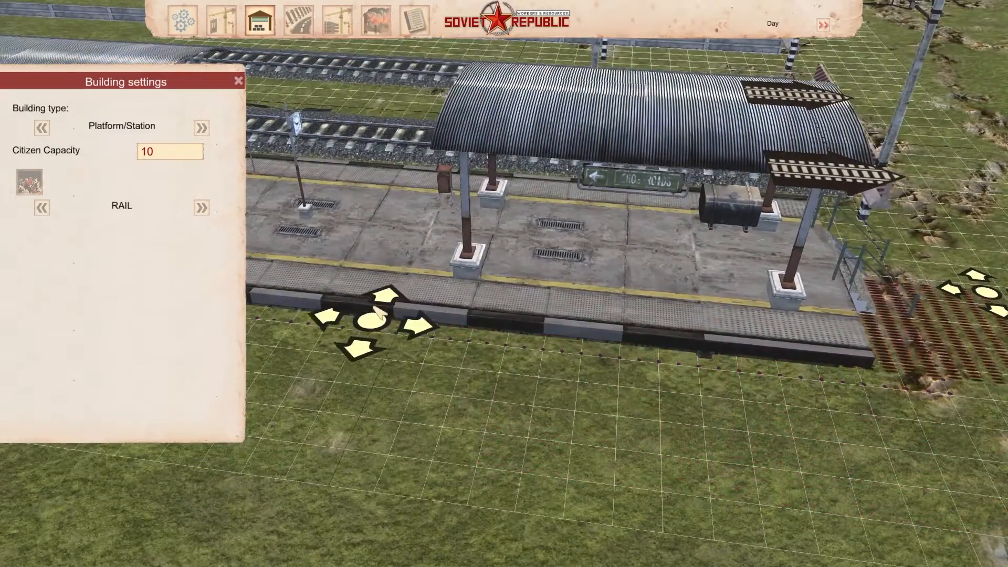
key("d")
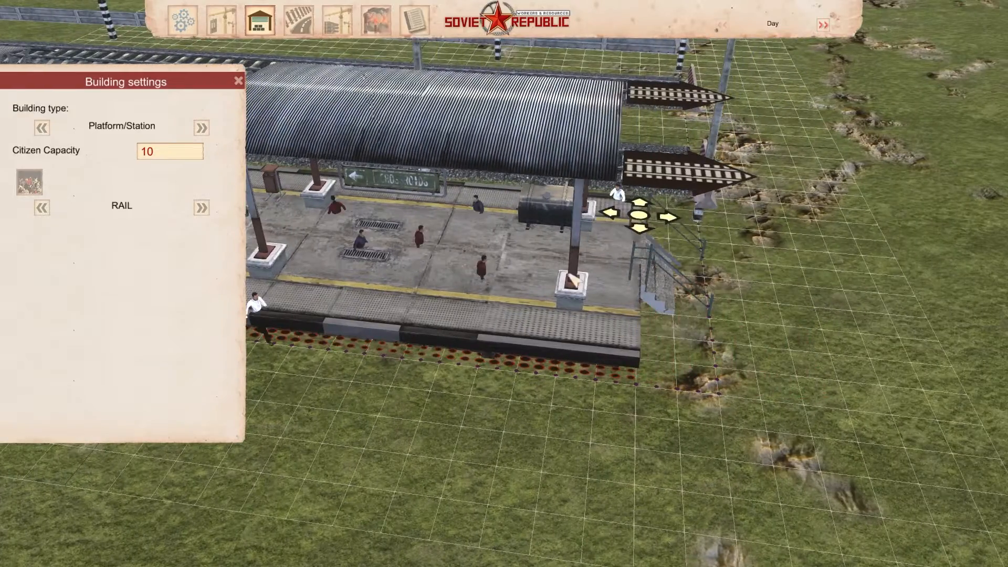
- Reposition both corners of the worker area so it covers only the ground in front of the platform stairs
key("a")
key("d")
key("s")
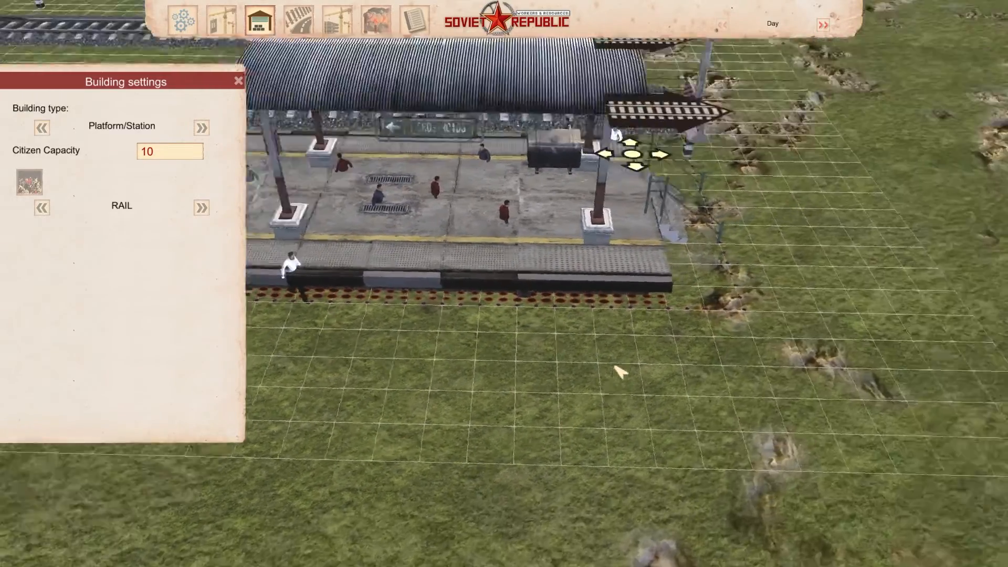
middle_click_drag(617, 369, 611, 265)
left_click_drag(614, 170, 768, 234)
key("a")
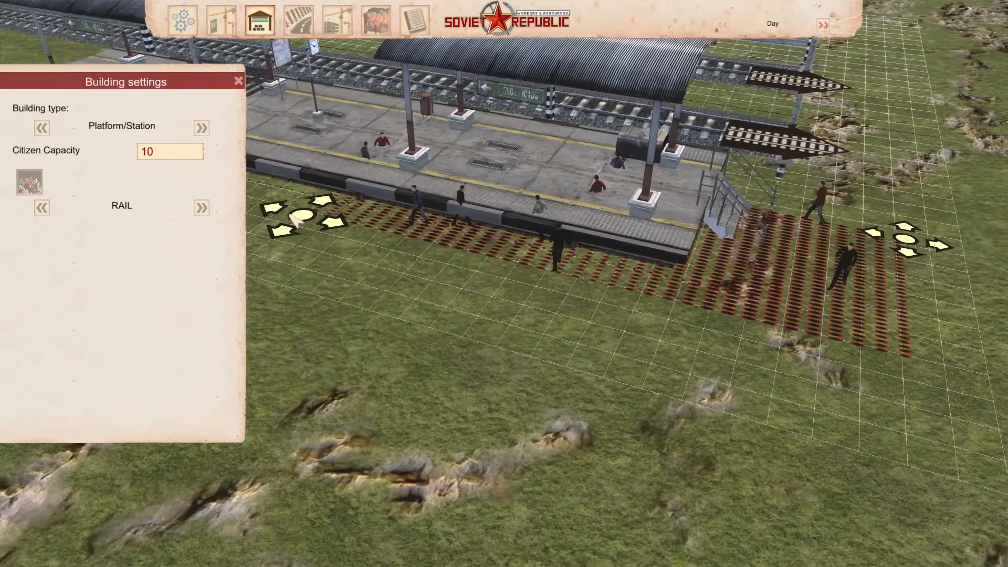
left_click_drag(300, 220, 709, 340)
key("d")
left_click_drag(756, 239, 806, 231)
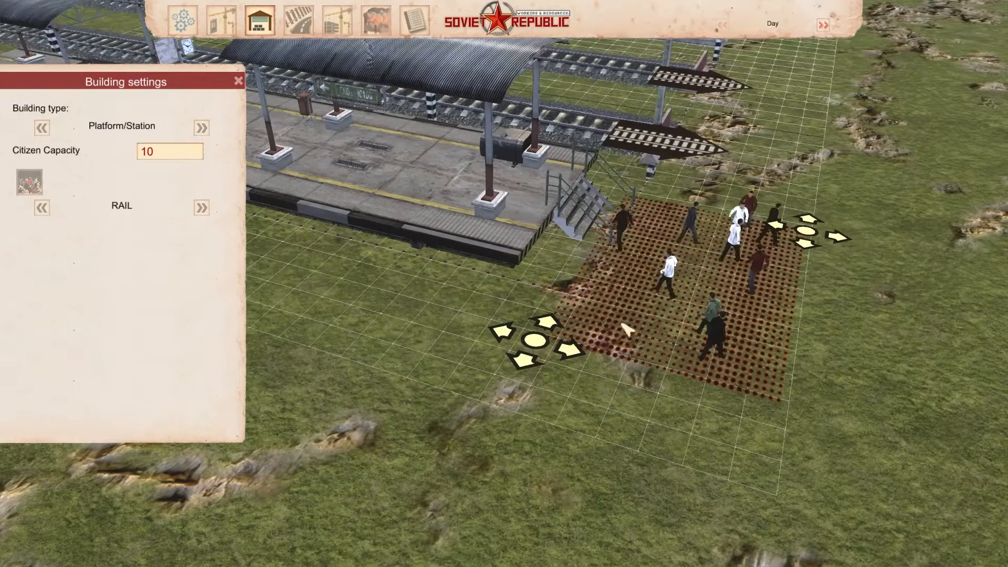
left_click_drag(521, 344, 493, 327)
- Examine the worker area, the platform stairs and the adjacent tracks from several angles
middle_click_drag(525, 379, 492, 436)
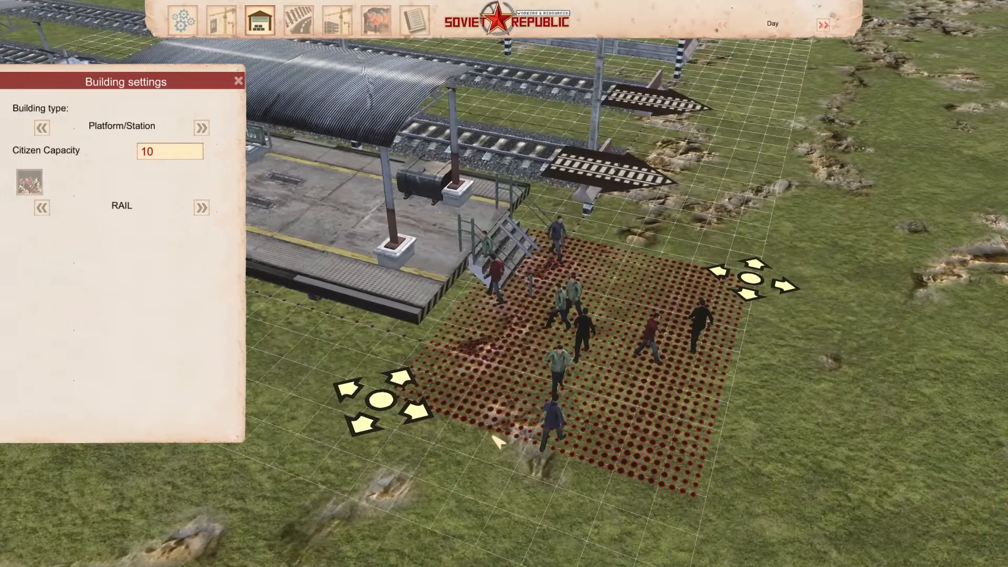
key("a")
key("a")
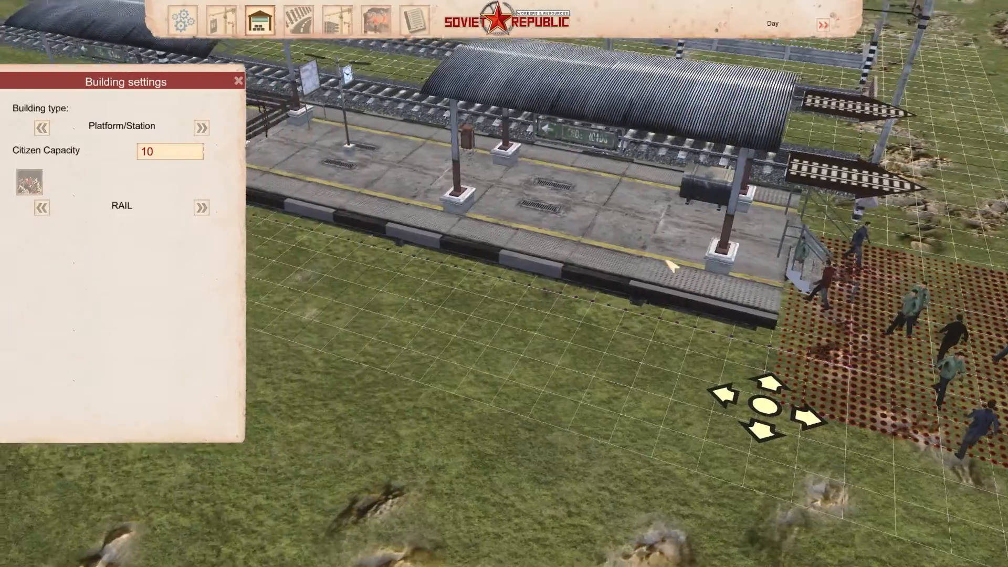
middle_click_drag(670, 265, 468, 351)
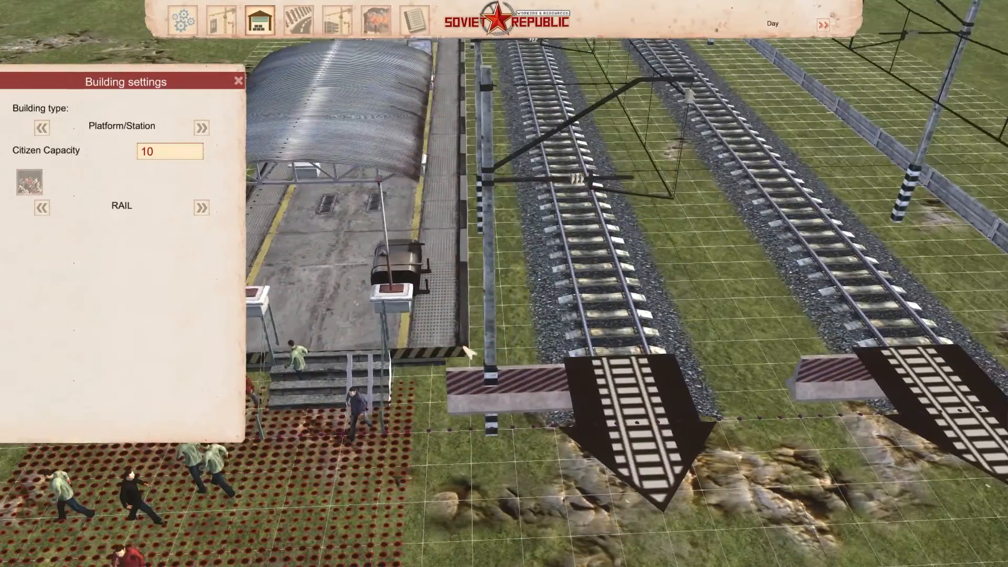
middle_click_drag(637, 291, 492, 370)
key("a")
key("s")
key("d")
key("s")
key("a")
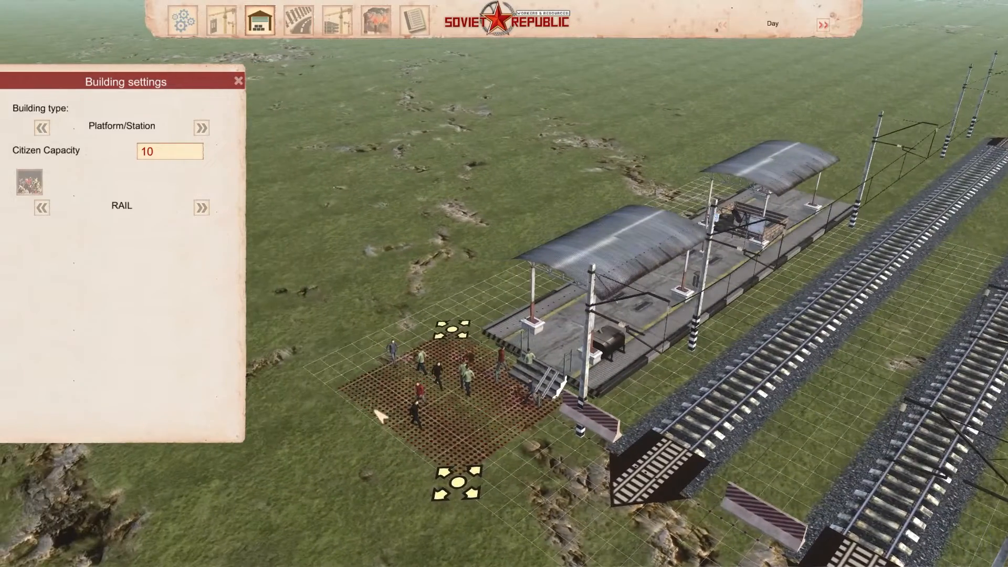
key("d")
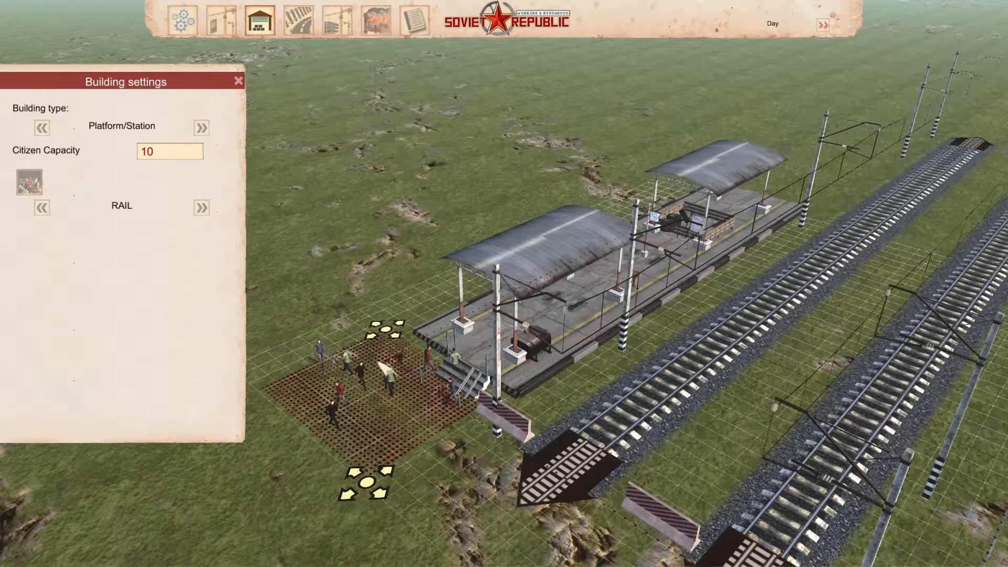
key("a")
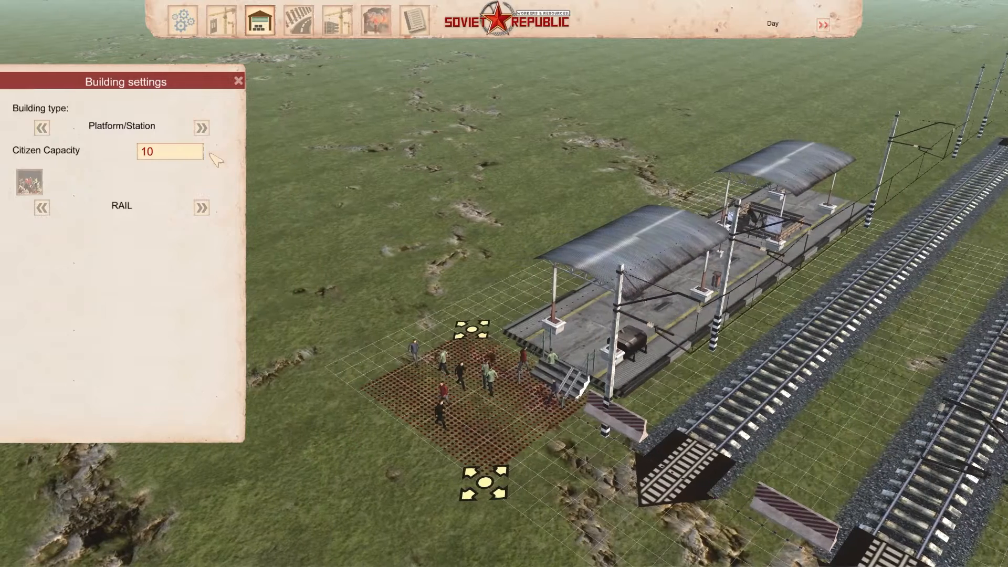
- Set the station's citizen capacity to 100 and extend the worker area along the outer side of the platform
left_click(181, 153)
type("0")
left_click(491, 398)
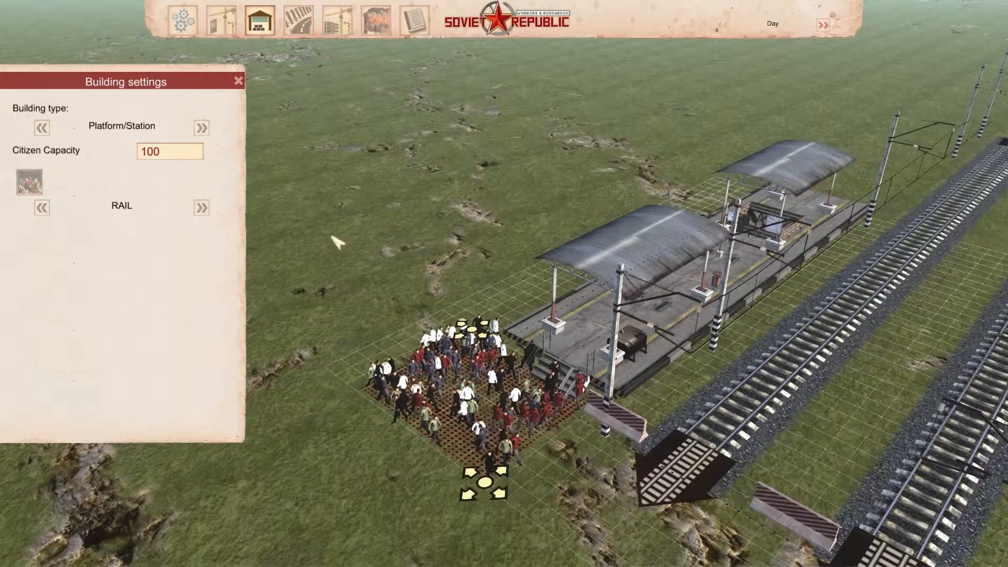
left_click_drag(473, 327, 642, 213)
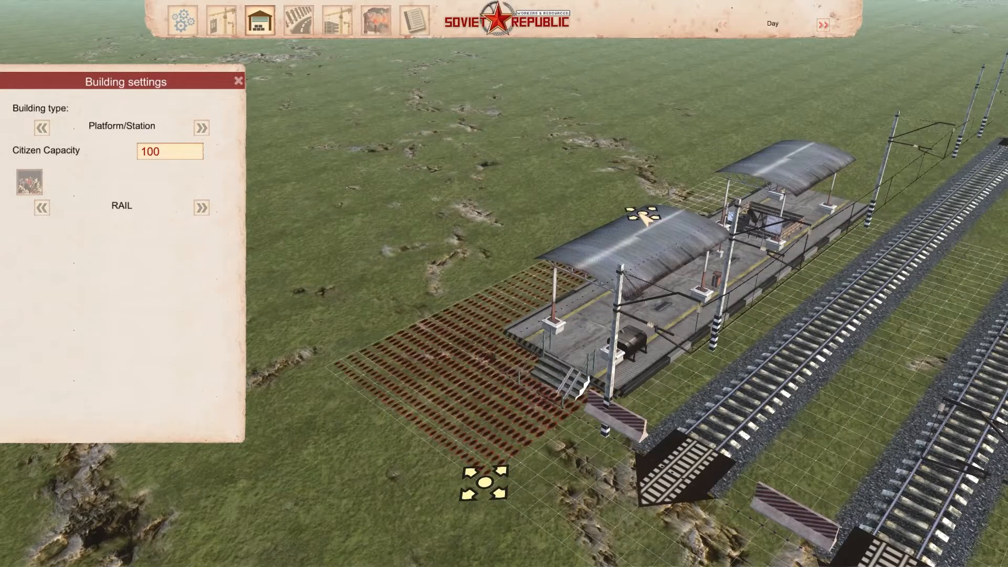
middle_click_drag(413, 378, 418, 145)
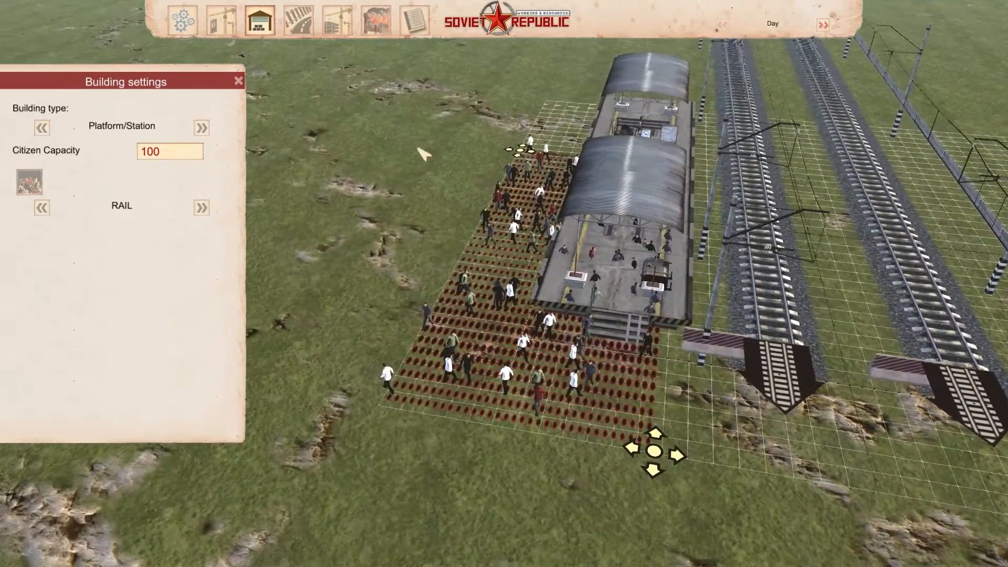
- Reshape the worker area so it covers the platform surface as well as the ground strip along its outer side
key("w")
key("d")
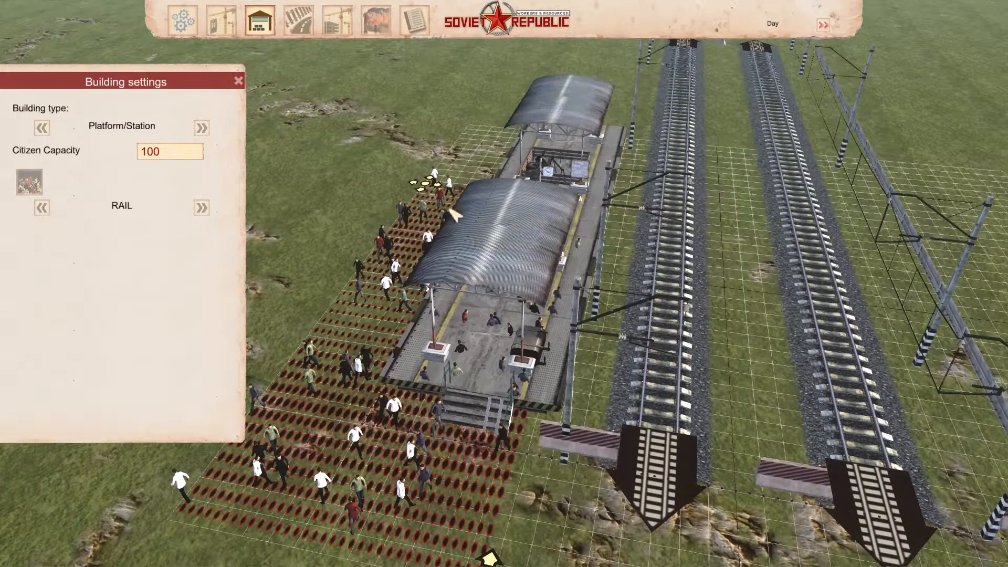
middle_click_drag(451, 210, 377, 194)
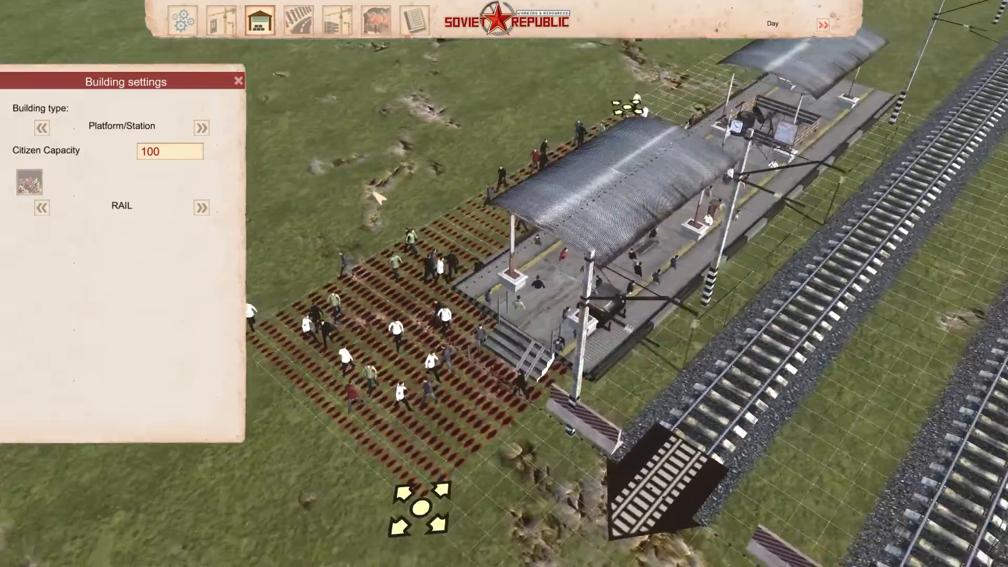
key("d")
scroll(558, 259, "up", 5)
scroll(551, 252, "up", 5)
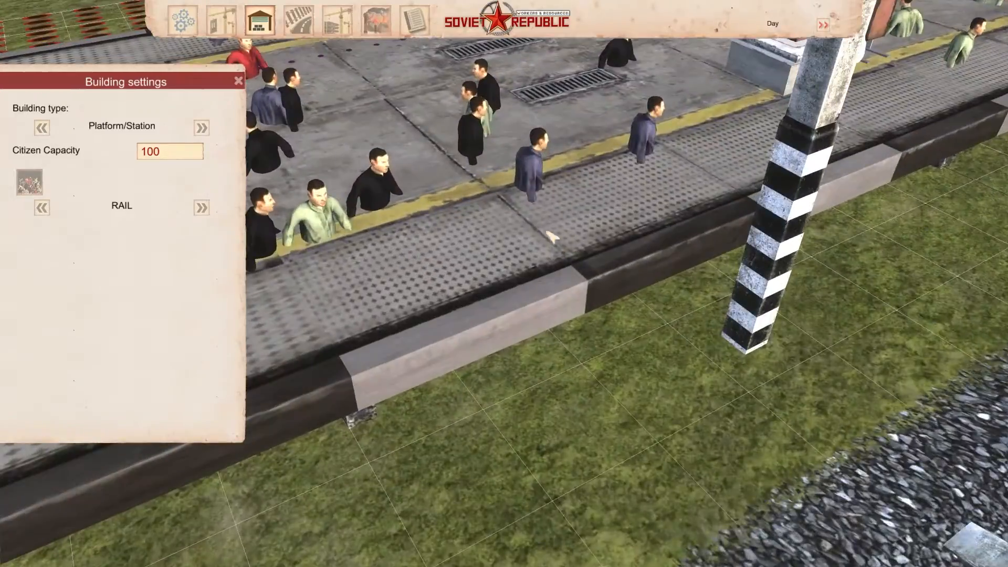
middle_click_drag(447, 326, 507, 363)
scroll(472, 345, "down", 8)
key("a")
scroll(505, 355, "down", 3)
left_click_drag(564, 351, 678, 297)
scroll(675, 295, "up", 3)
key("d")
key("w")
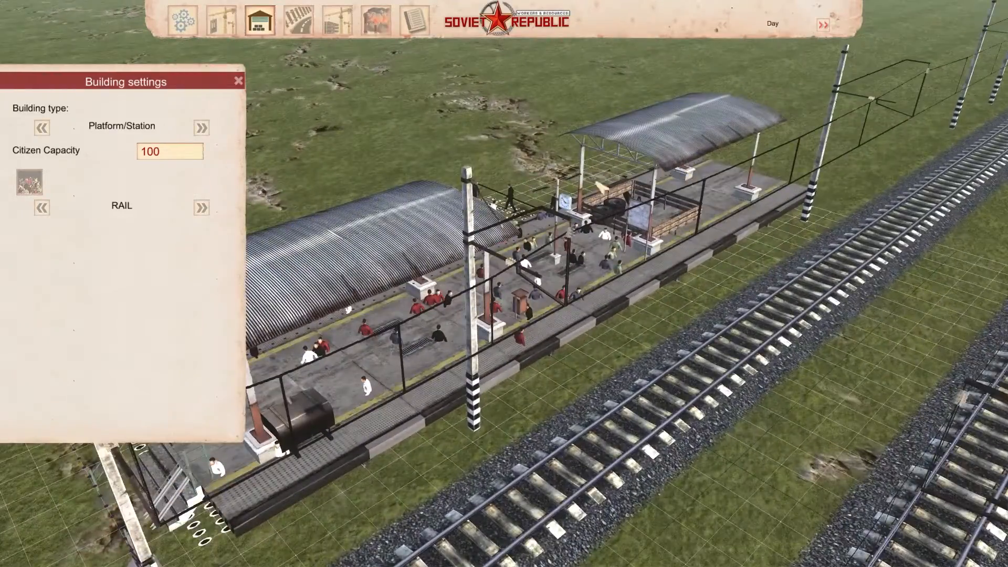
- Raise the editing grid level of the building parts above the ground, then return to the building settings
key("a")
left_click(223, 21)
key("Page_Up")
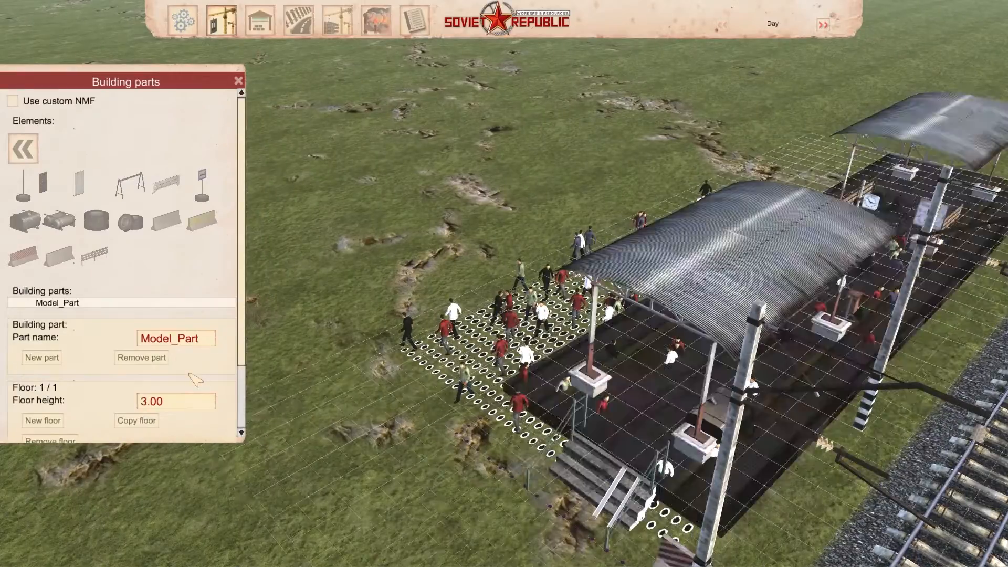
key("Page_Down")
key("Page_Up")
left_click(261, 21)
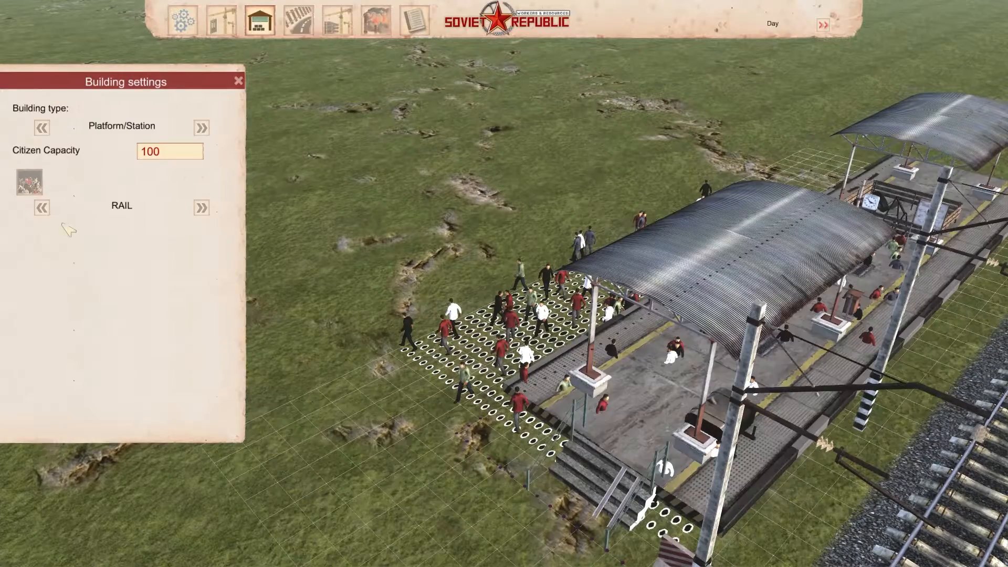
- Add a second worker area overlapping the platform between its stairs and the near roof
left_click(30, 182)
key("d")
left_click_drag(525, 496, 542, 236)
key("s")
key("a")
middle_click_drag(469, 466, 480, 459)
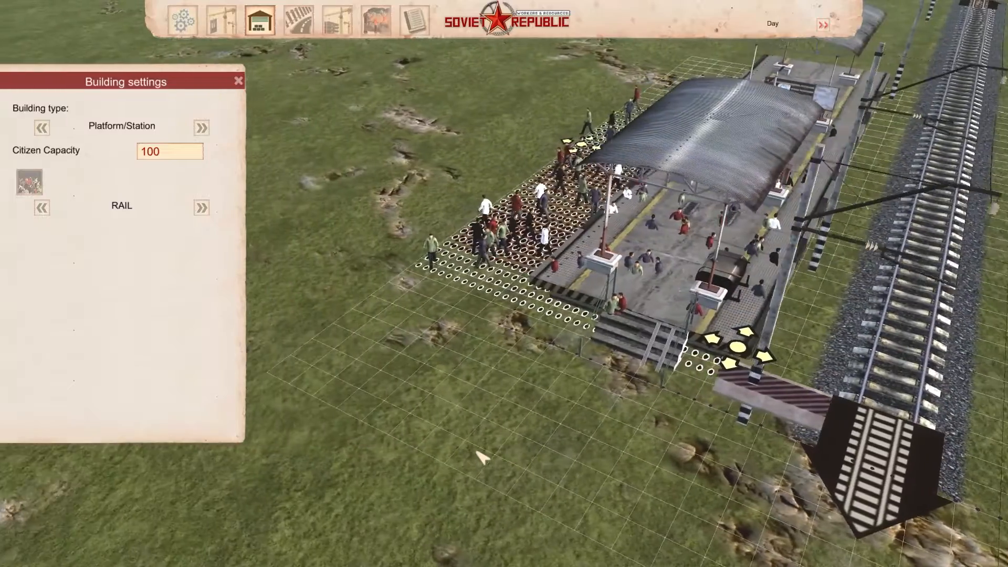
key("d")
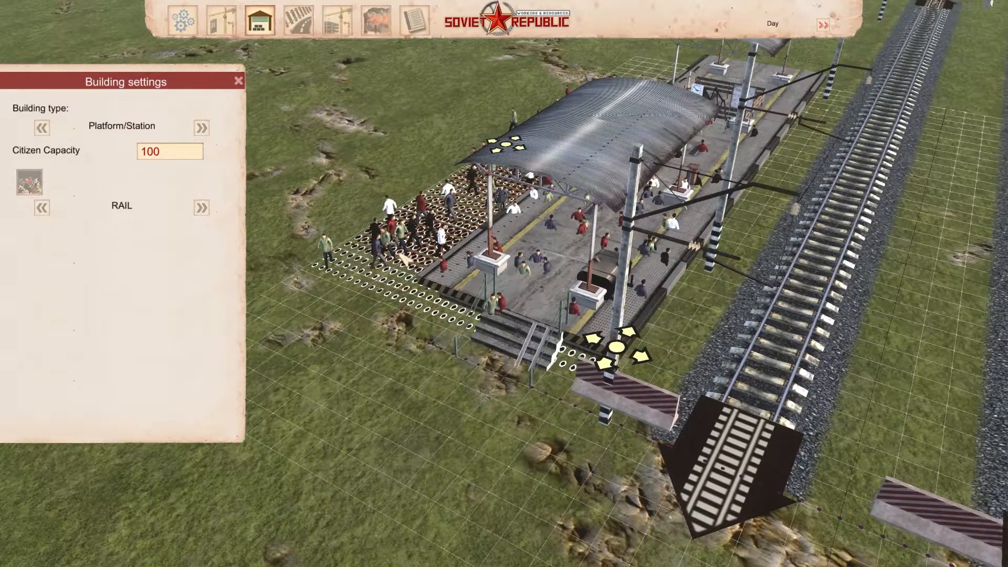
- Delete both worker areas from the platform
key("Delete")
left_click(397, 253)
key("Delete")
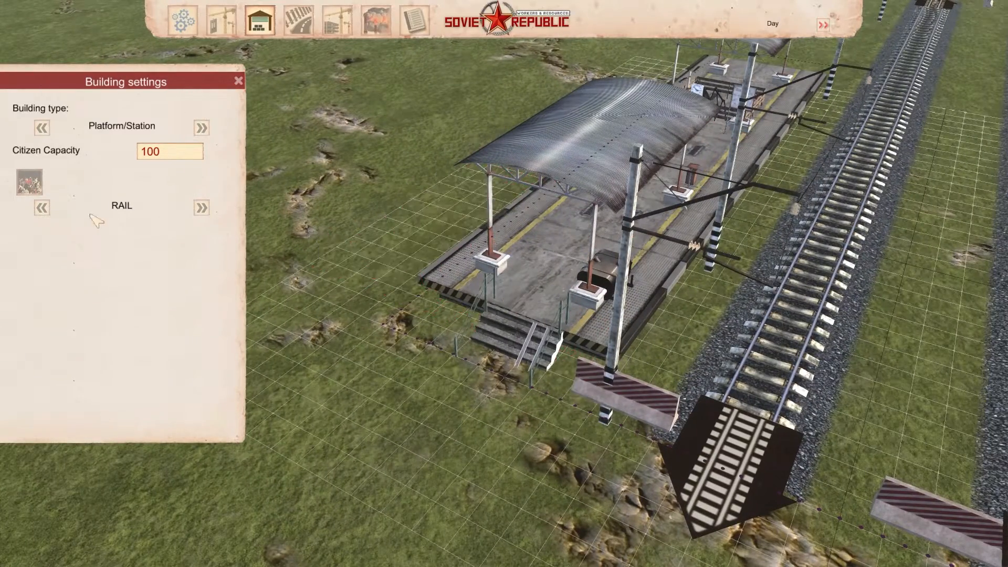
- Set the building type to Railroad Construction Office and open its storage list for adding a storage
left_click(202, 127)
left_click(202, 127)
left_click(201, 127)
left_click(202, 128)
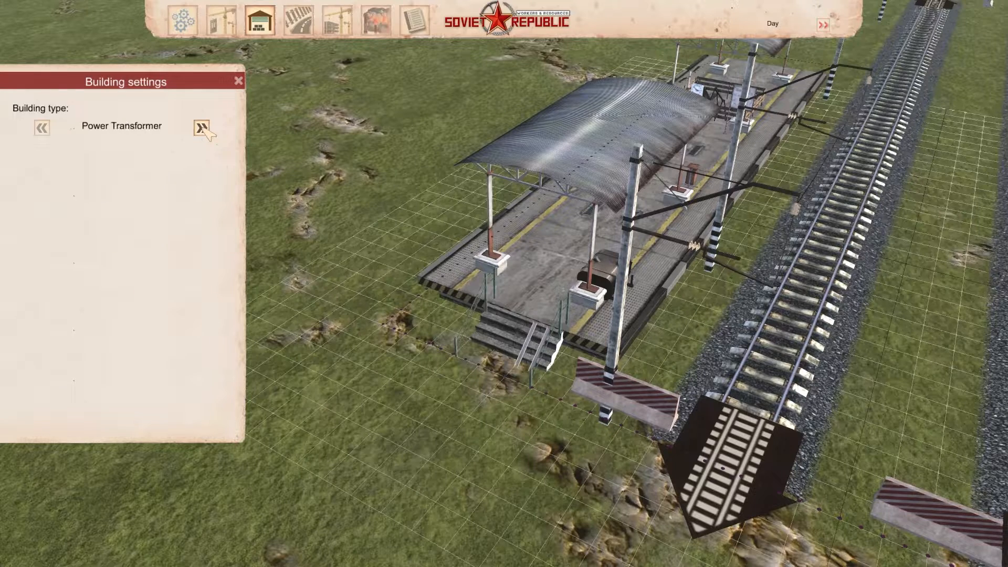
left_click(202, 127)
left_click(202, 128)
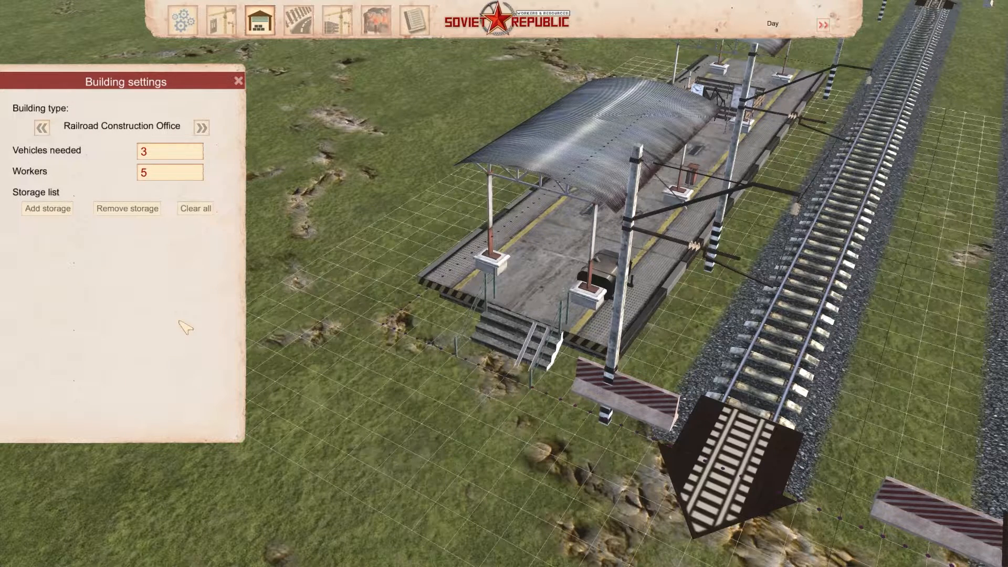
right_click_drag(693, 258, 693, 259)
scroll(694, 259, "down", 3)
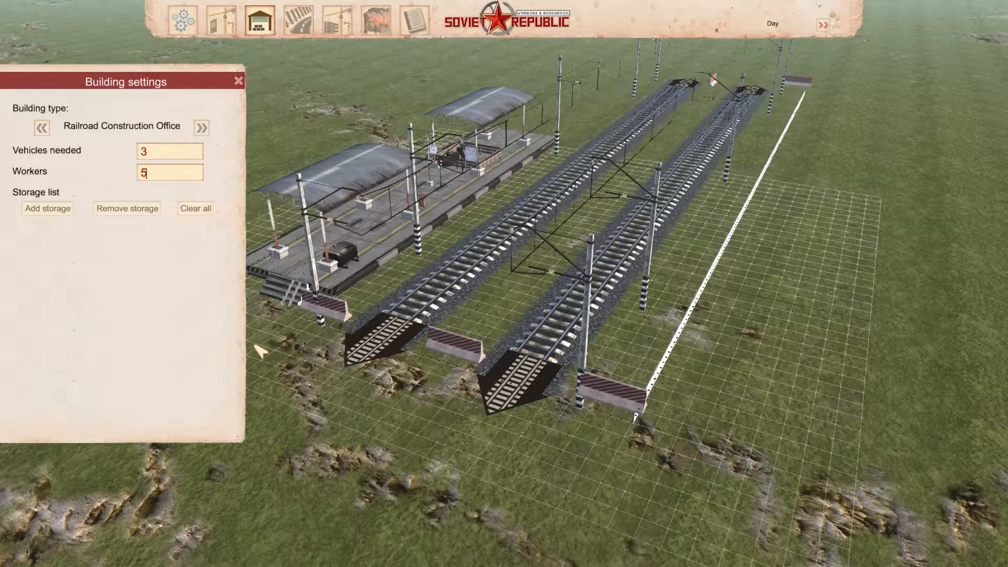
left_click(48, 208)
- Change the building type to Water facility
left_click(201, 127)
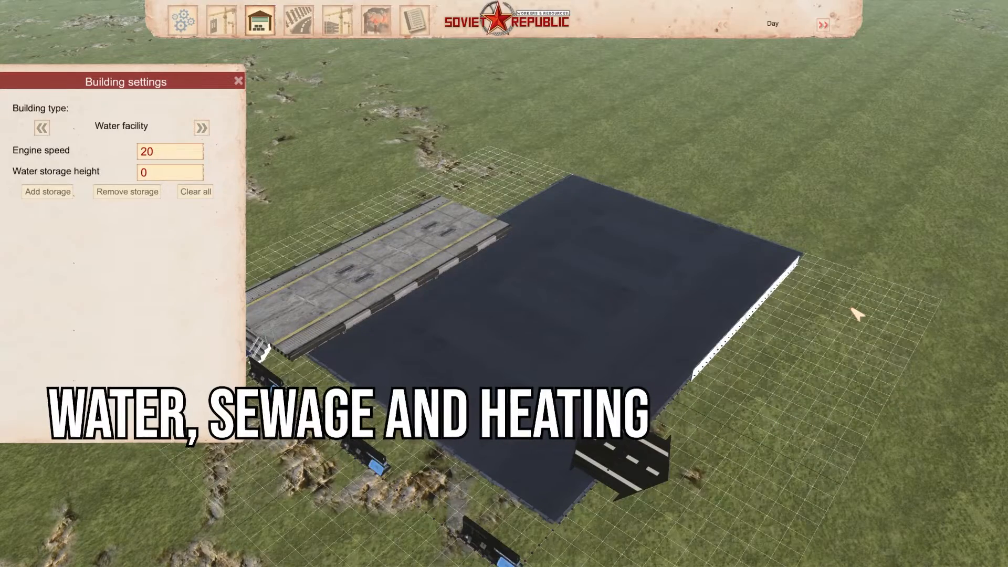
mouse_move(603, 365)
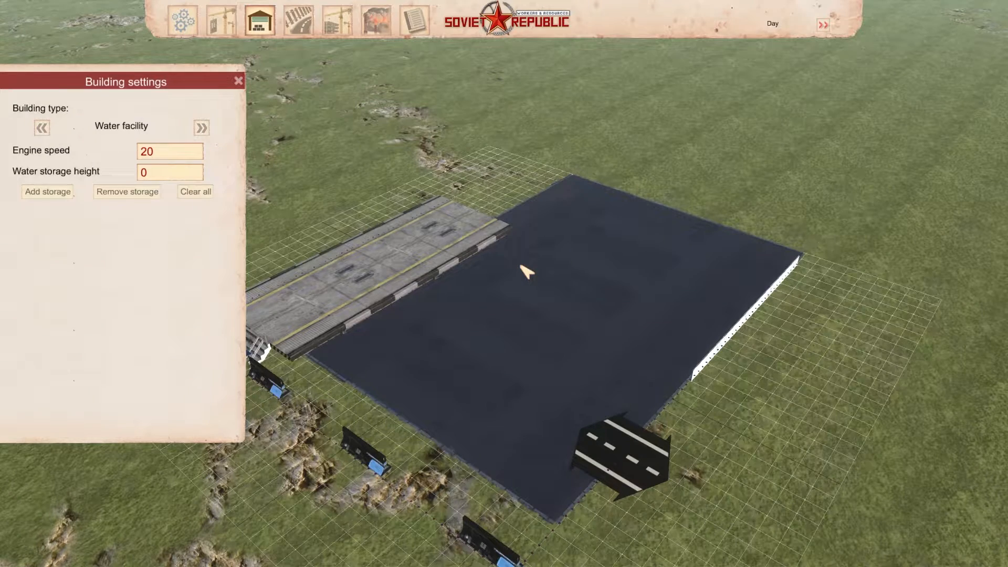
scroll(527, 271, "down", 3)
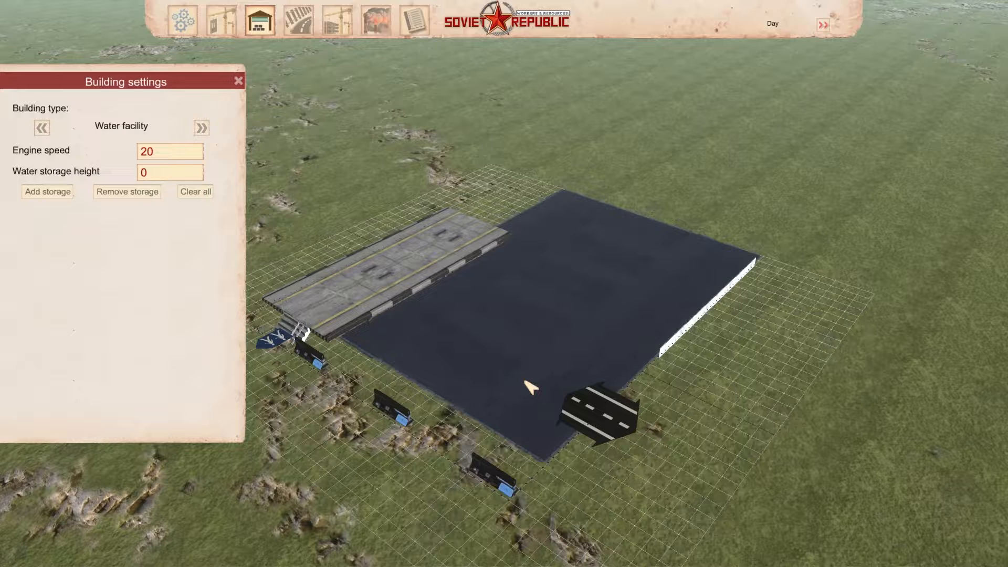
- Review the water facility's available connections, building settings and construction phases
left_click(310, 23)
middle_click_drag(593, 164, 541, 176)
key("d")
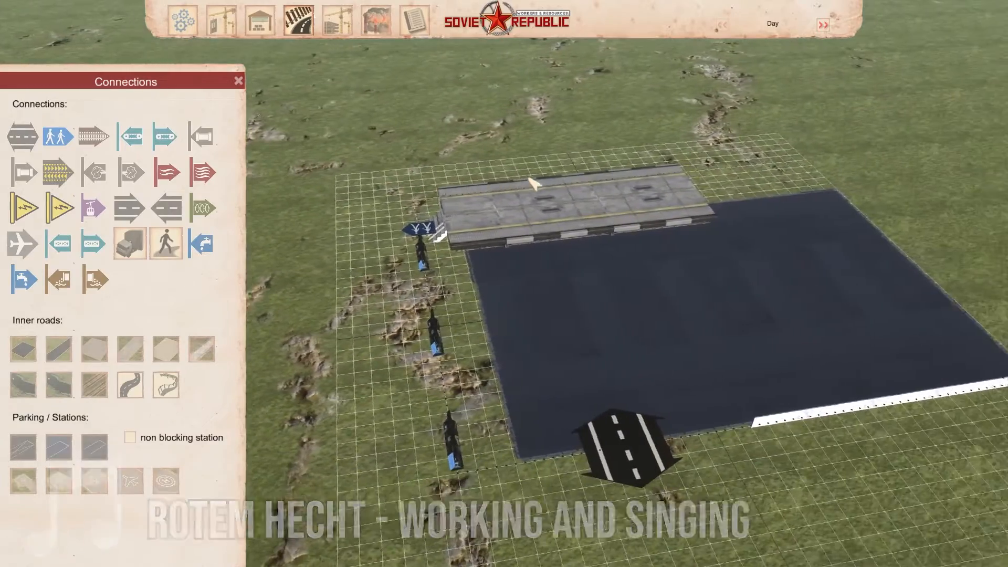
left_click(260, 21)
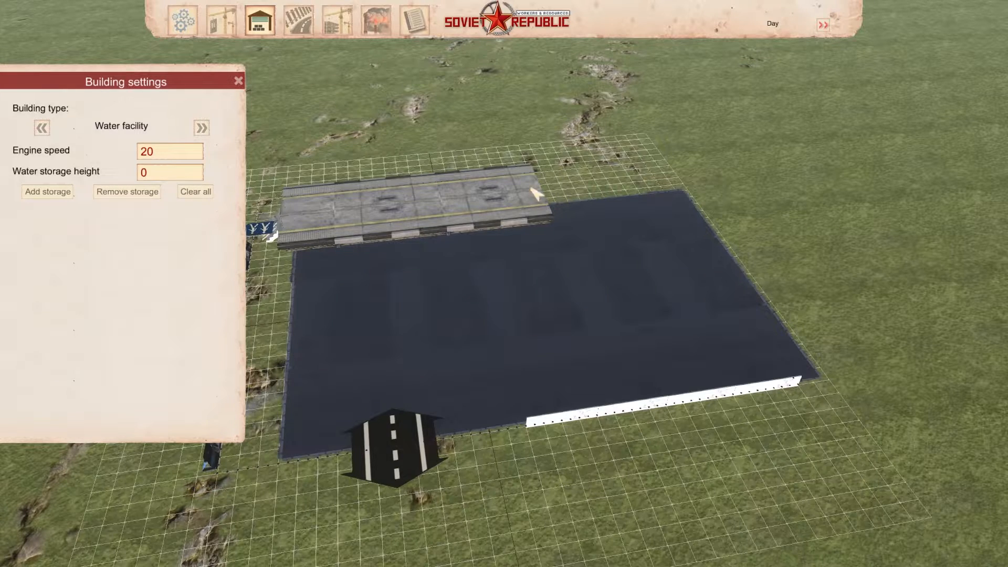
middle_click_drag(532, 190, 516, 203)
key("d")
left_click(332, 30)
key("w")
key("s")
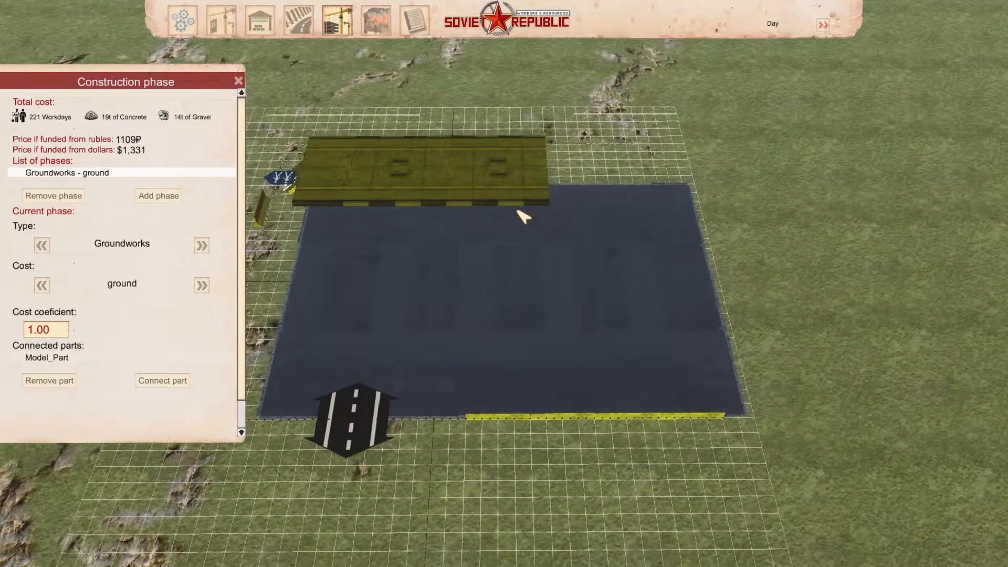
- Place two water output connections on the lot's edge near the platform stairs and two on the edge beside the road connection
left_click(298, 21)
key("a")
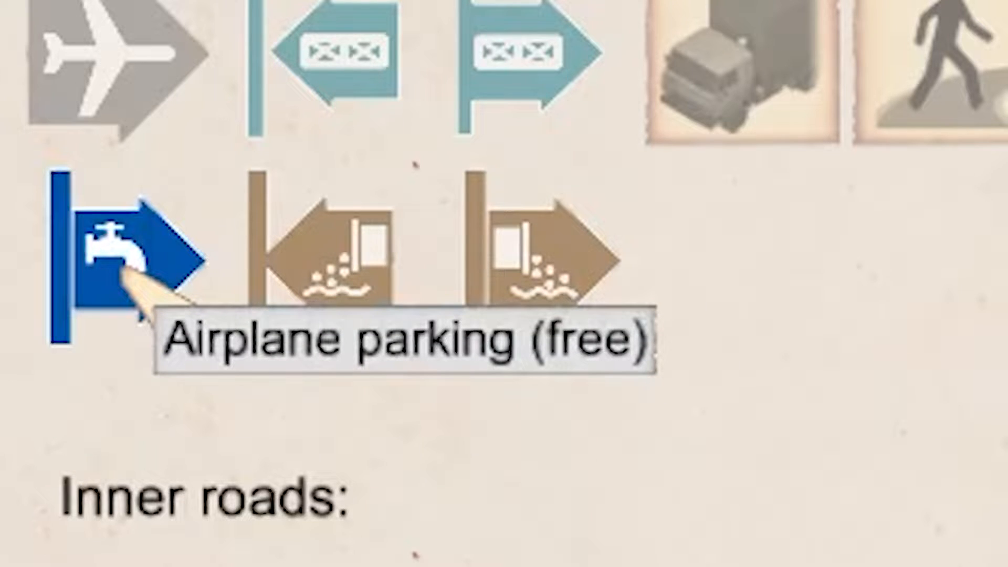
left_click(120, 267)
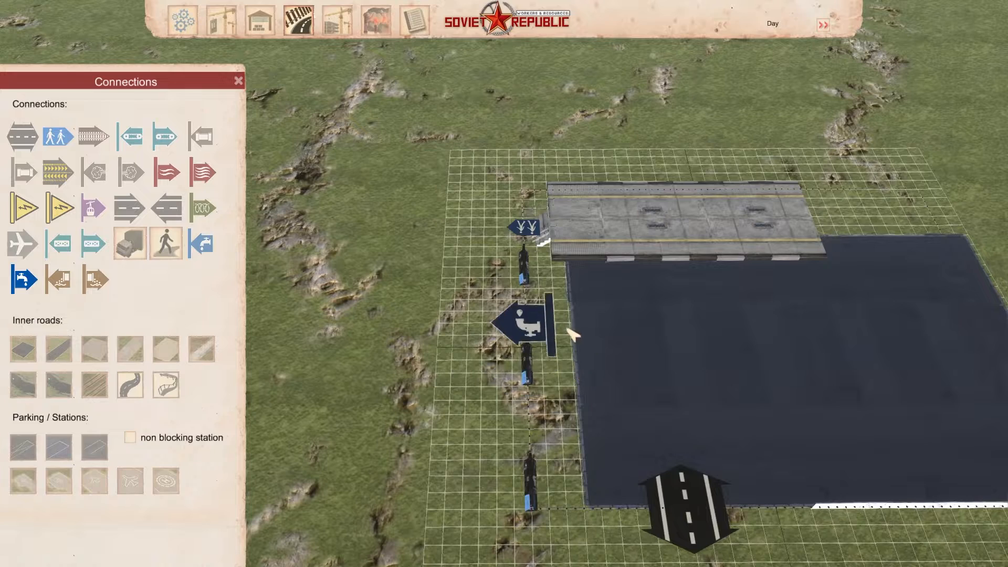
left_click(540, 313)
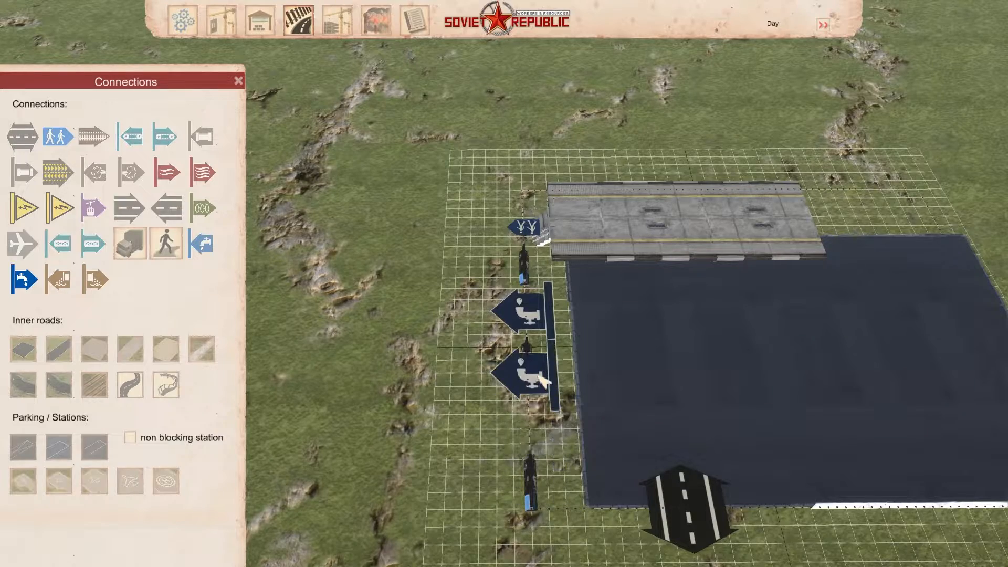
left_click(535, 421)
key("s")
key("d")
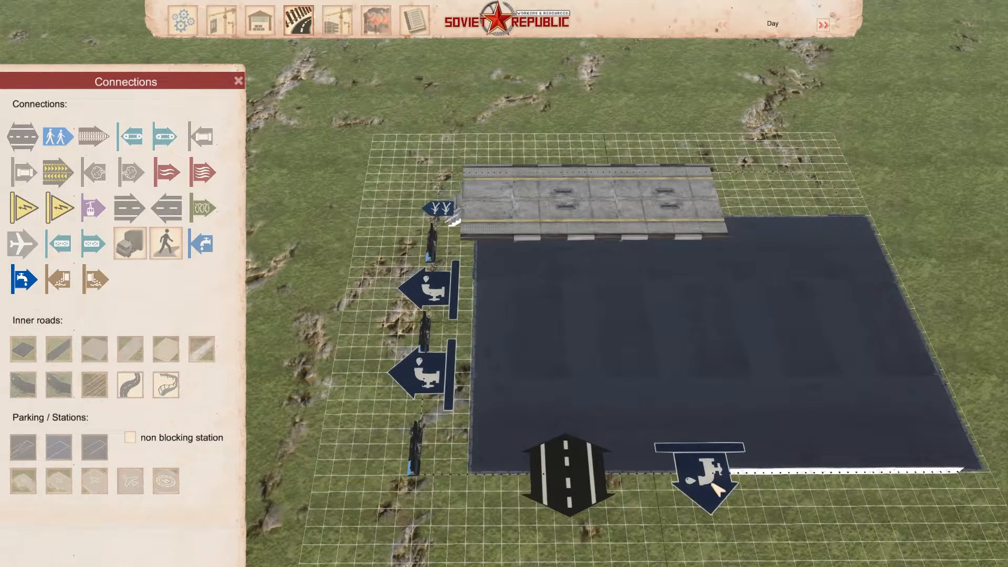
left_click(712, 483)
left_click(757, 484)
- Place three water input connections along the platform's back side and one on the lot's edge opposite the stairs
key("d")
left_click(201, 244)
key("w")
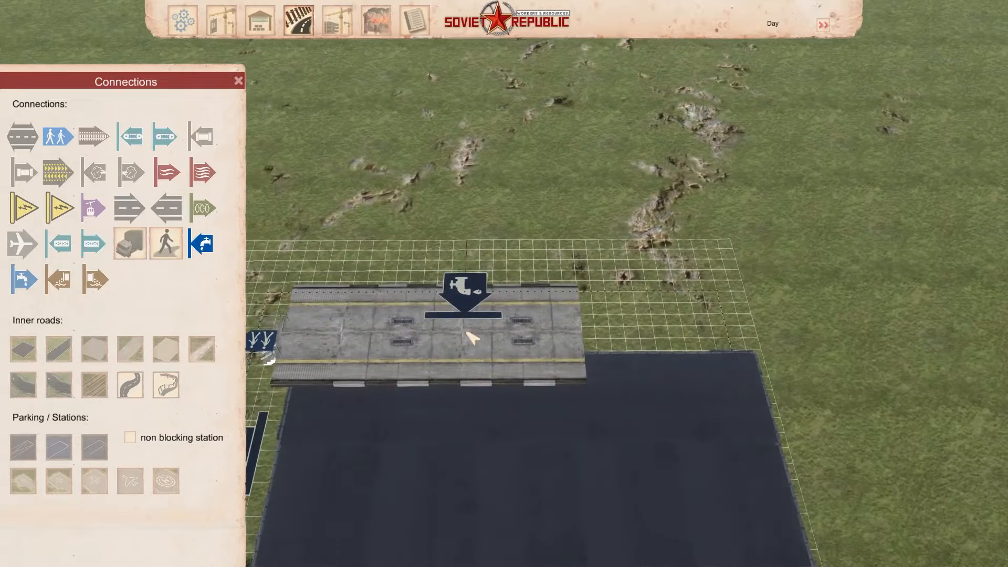
left_click(396, 312)
left_click(506, 308)
left_click(624, 306)
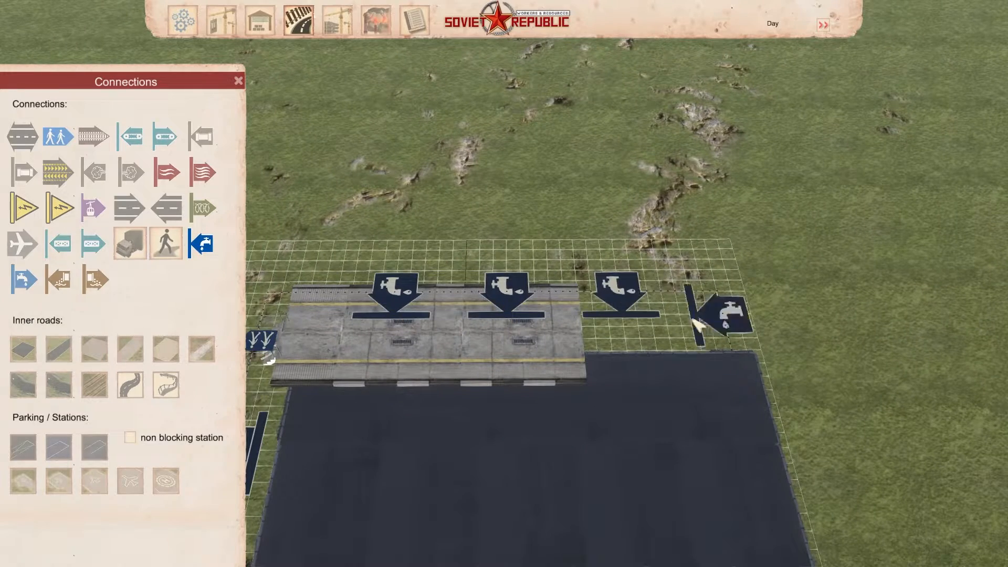
left_click(710, 366)
key("s")
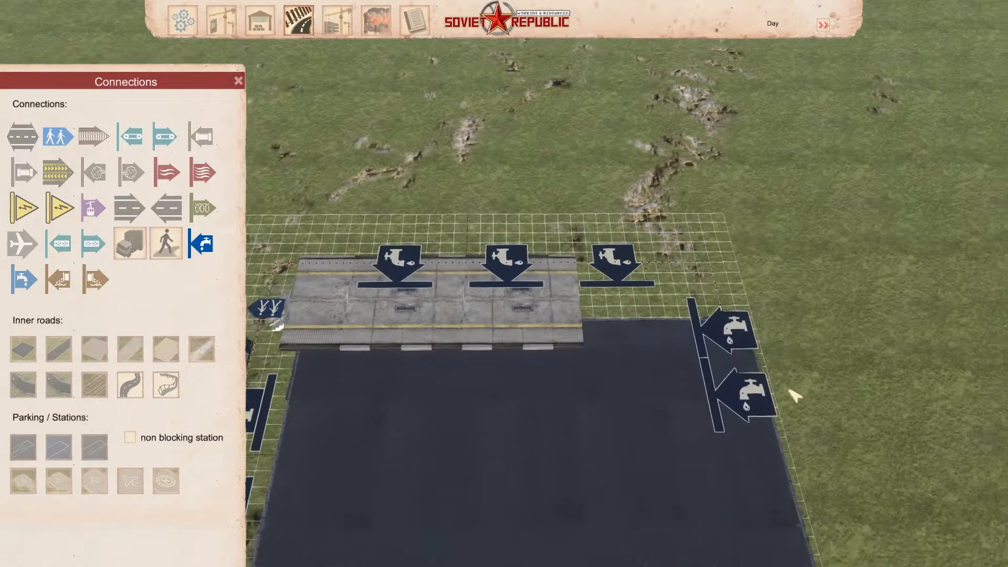
- Add two water output connections next to the water input on the lot's edge opposite the stairs
key("s")
key("d")
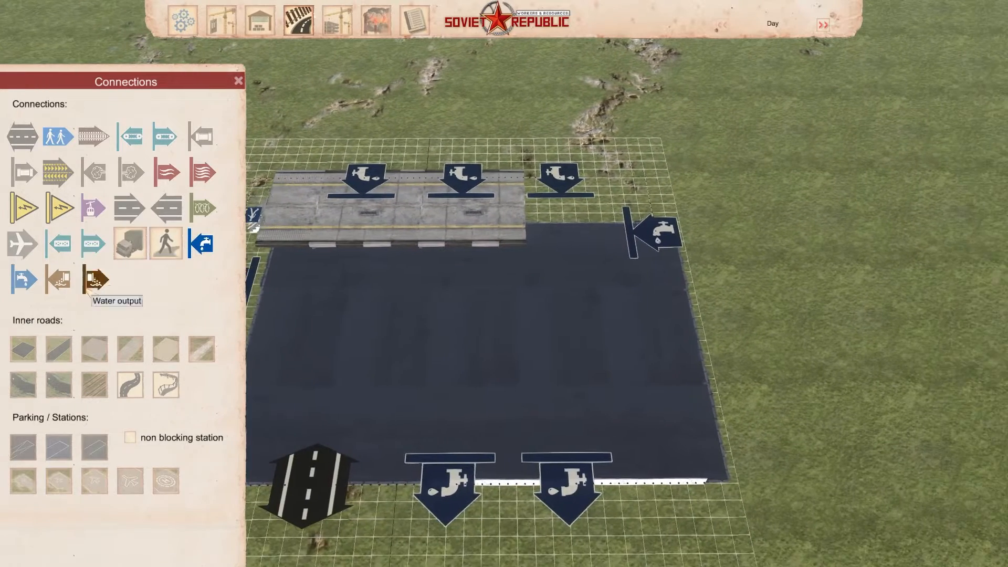
left_click(24, 280)
left_click(704, 336)
left_click(706, 400)
key("a")
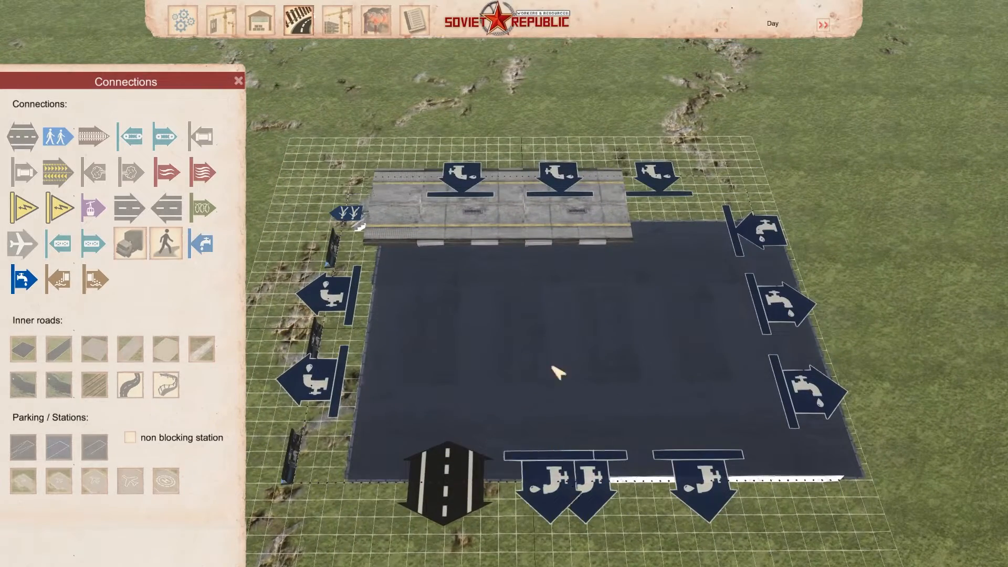
right_click(537, 344)
- Set the water facility's water storage height to 1800
key("a")
middle_click_drag(528, 335, 620, 321)
key("s")
key("a")
key("d")
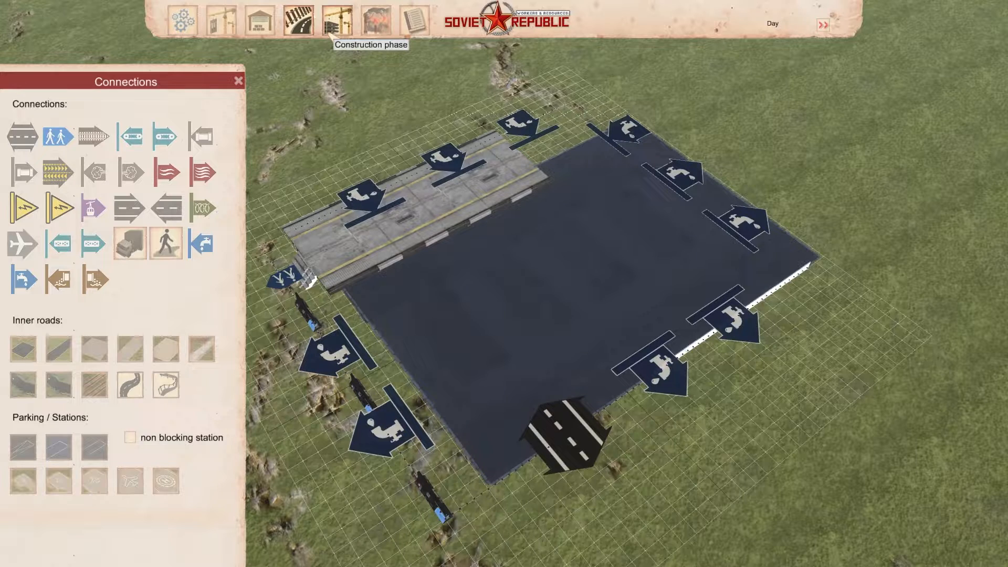
left_click(272, 24)
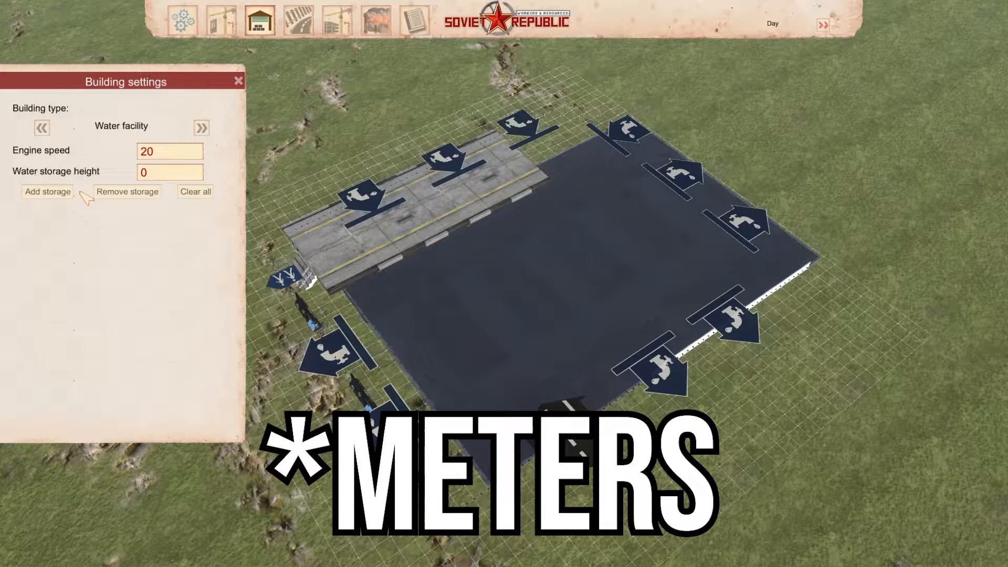
left_click(172, 169)
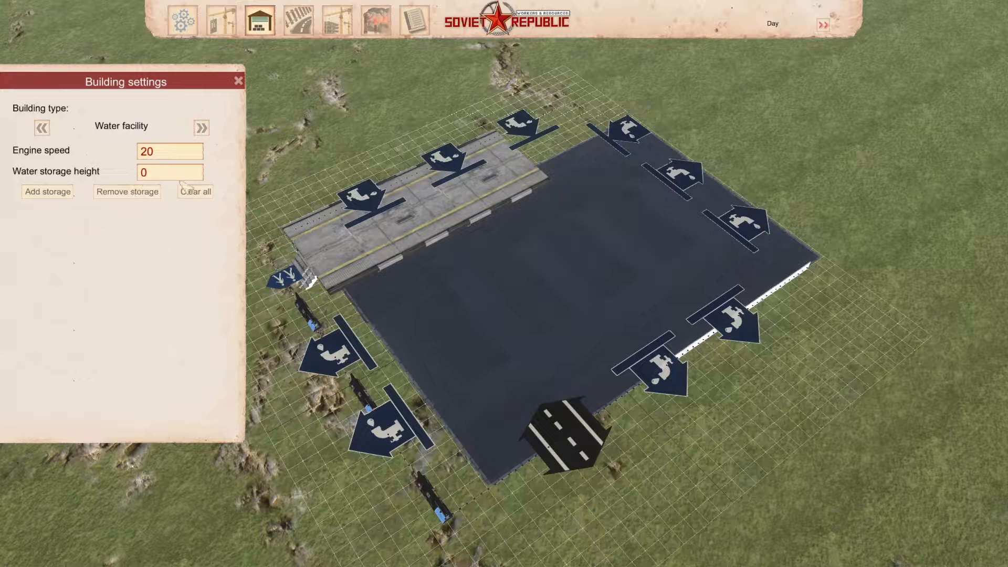
left_click(162, 152)
left_click_drag(163, 152, 136, 152)
left_click(154, 277)
left_click_drag(144, 178, 108, 181)
type("1800")
- Try engine speeds of 5 and 1 for the water facility
left_click(147, 152)
type("0")
left_click_drag(180, 151, 53, 166)
type("5")
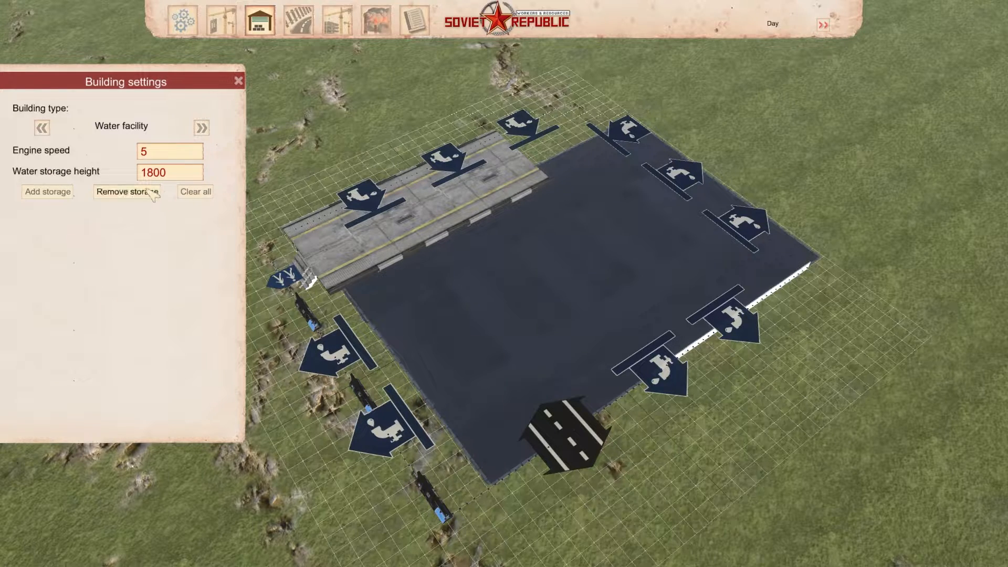
left_click(181, 149)
type("0")
left_click_drag(152, 153, 57, 157)
type("1")
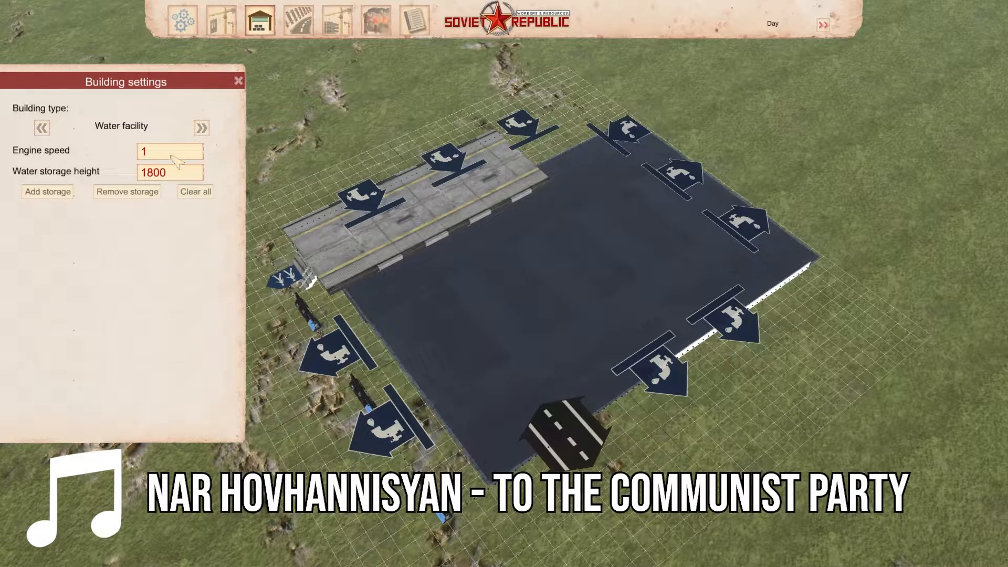
- Set the engine speed to 50 and open the storage list to add a water tank
left_click_drag(168, 152, 67, 163)
type("50")
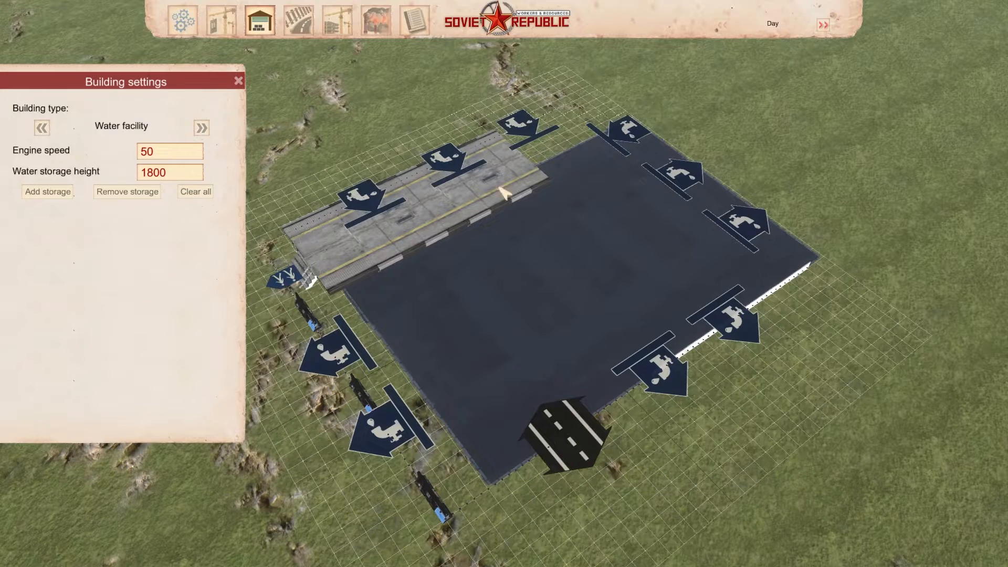
left_click(48, 192)
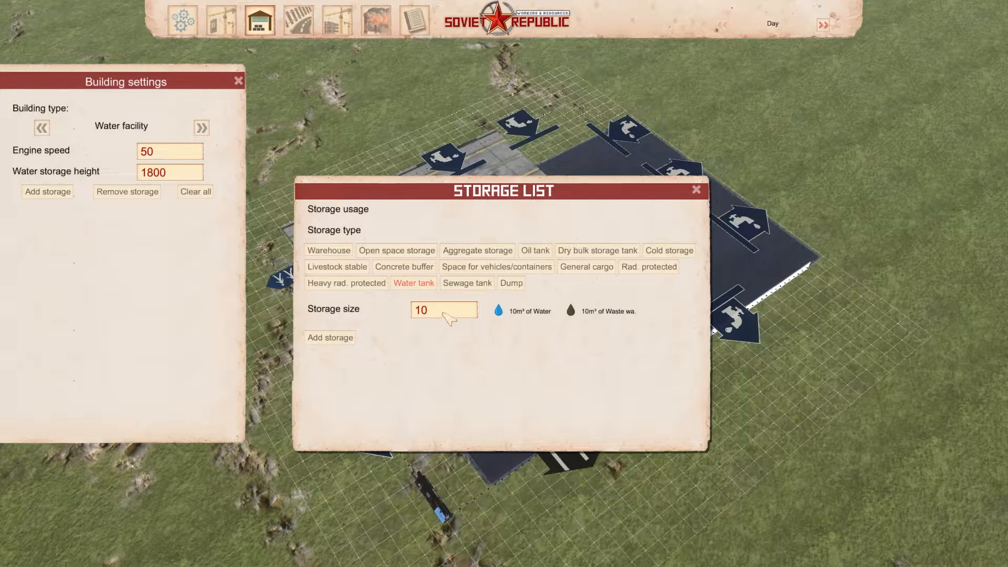
- Add a water tank storage with a size of 1000 to the water facility
left_click(447, 312)
type("00")
left_click(339, 337)
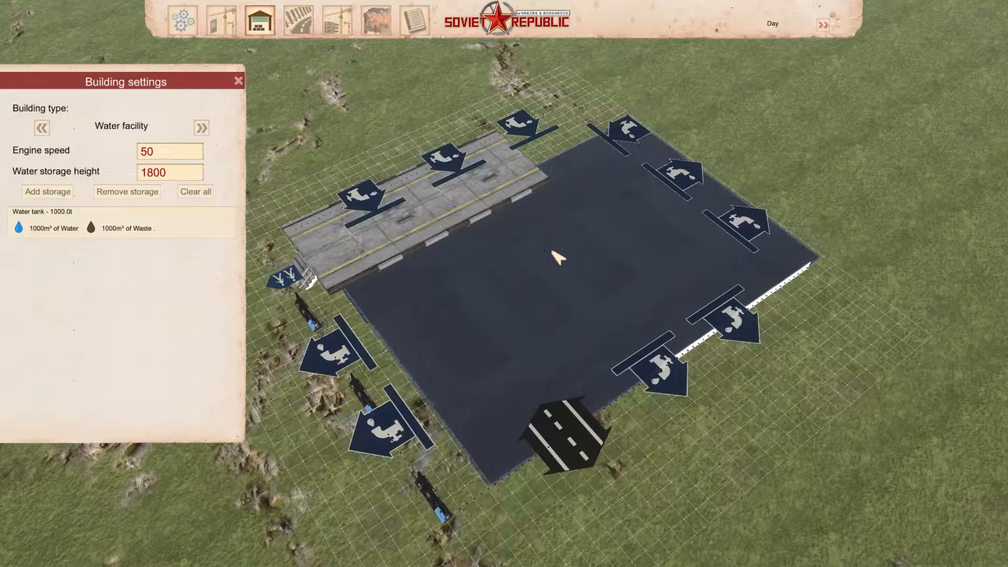
scroll(560, 249, "up", 2)
scroll(563, 255, "down", 3)
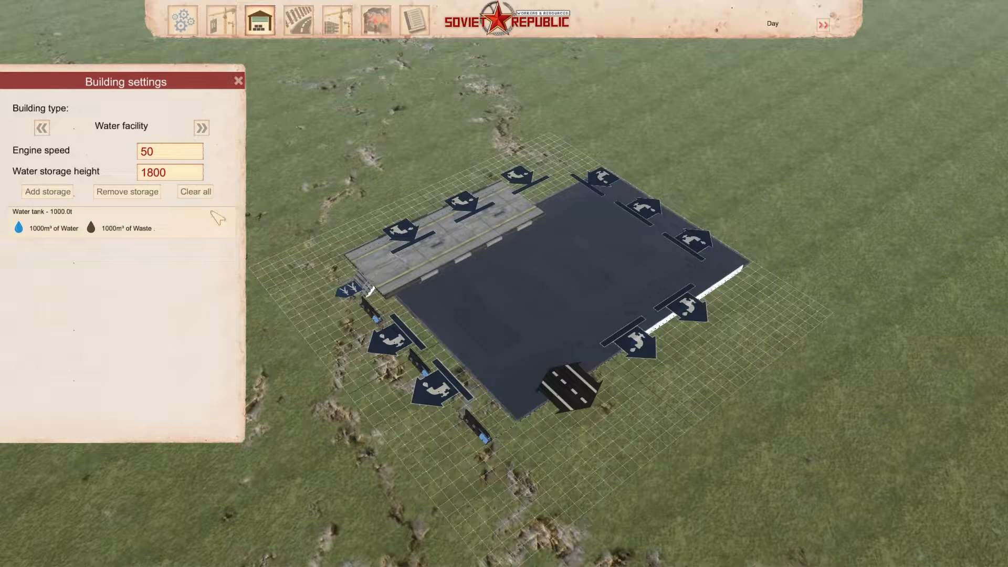
- Clear the water facility's storage list and change the building type to Sewage treatment
left_click(205, 191)
left_click(42, 128)
left_click(42, 128)
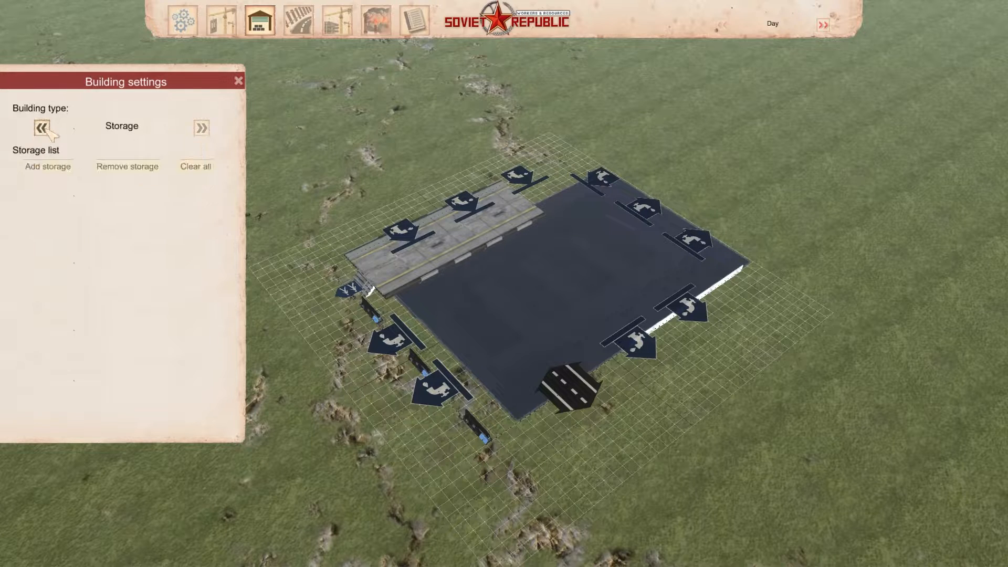
left_click(42, 128)
left_click(42, 128)
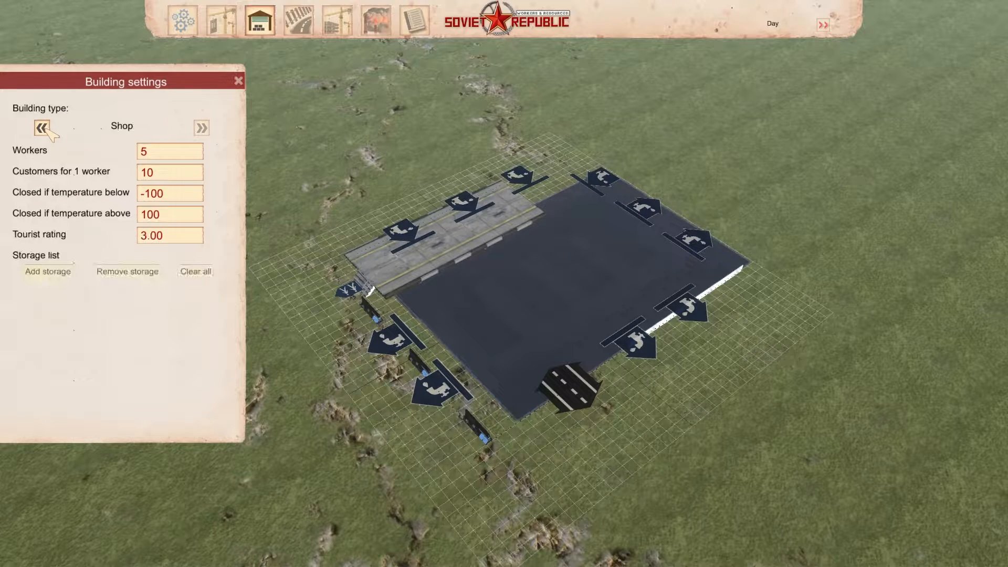
left_click(42, 128)
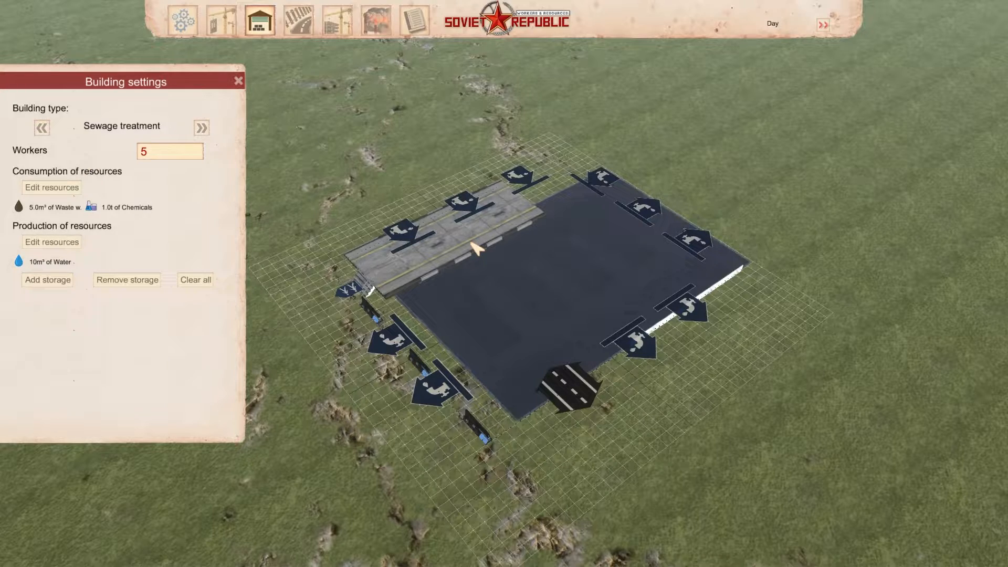
- Place an incoming sewage connection at the end of the concrete platform beside the stairs
scroll(569, 267, "up", 4)
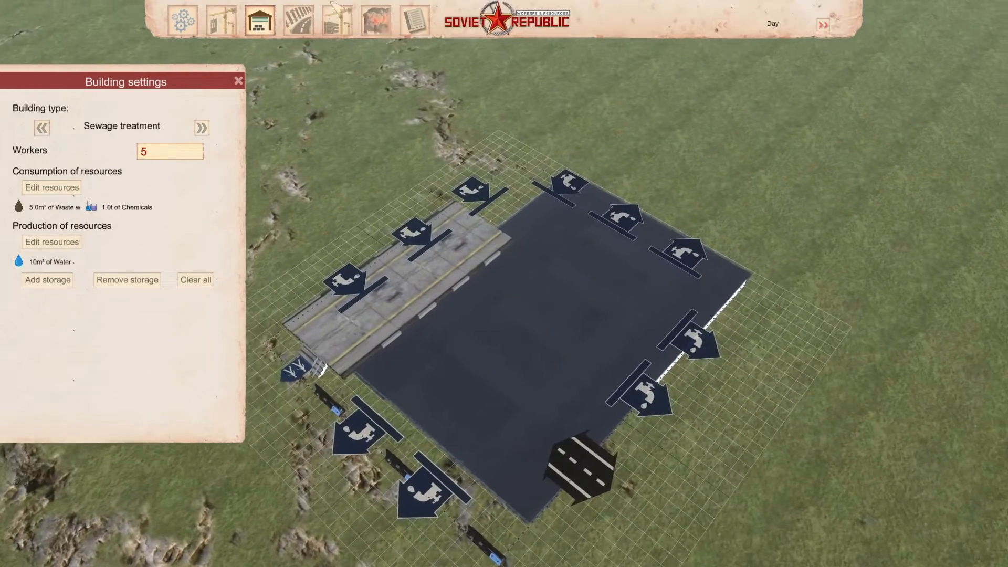
left_click(337, 20)
left_click(298, 20)
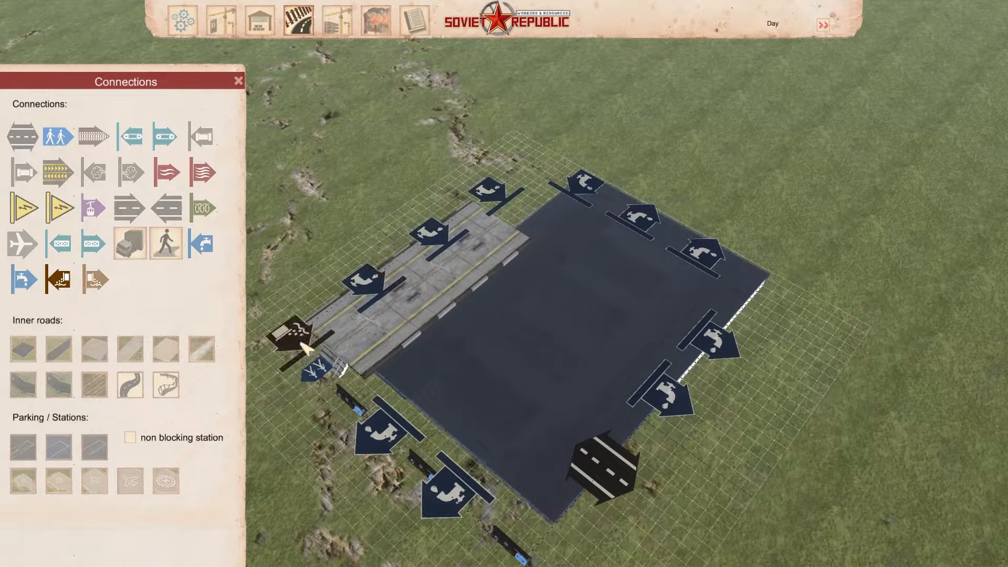
left_click(326, 330)
left_click(292, 350)
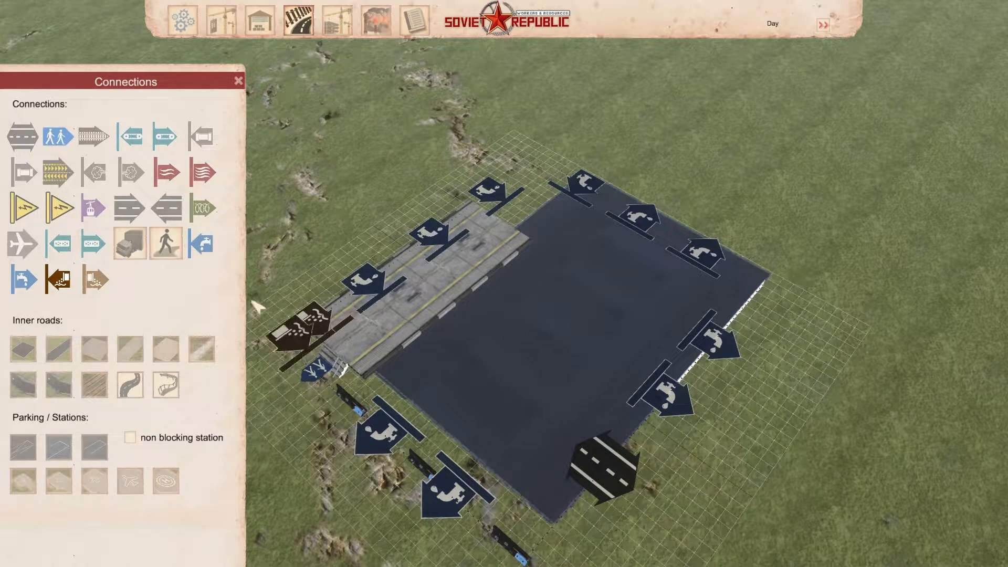
left_click(103, 286)
key("s")
key("d")
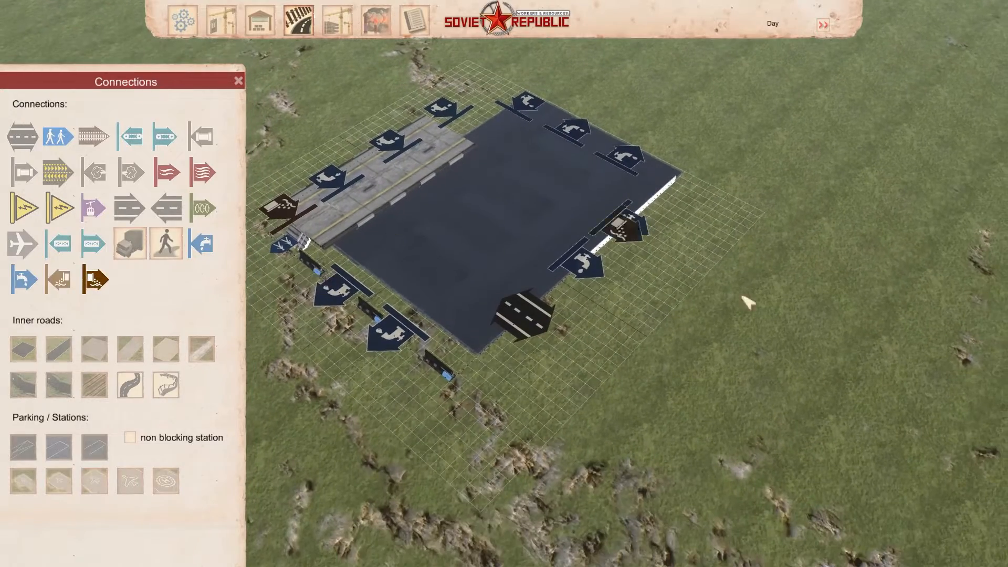
key("w")
key("d")
left_click(24, 280)
key("w")
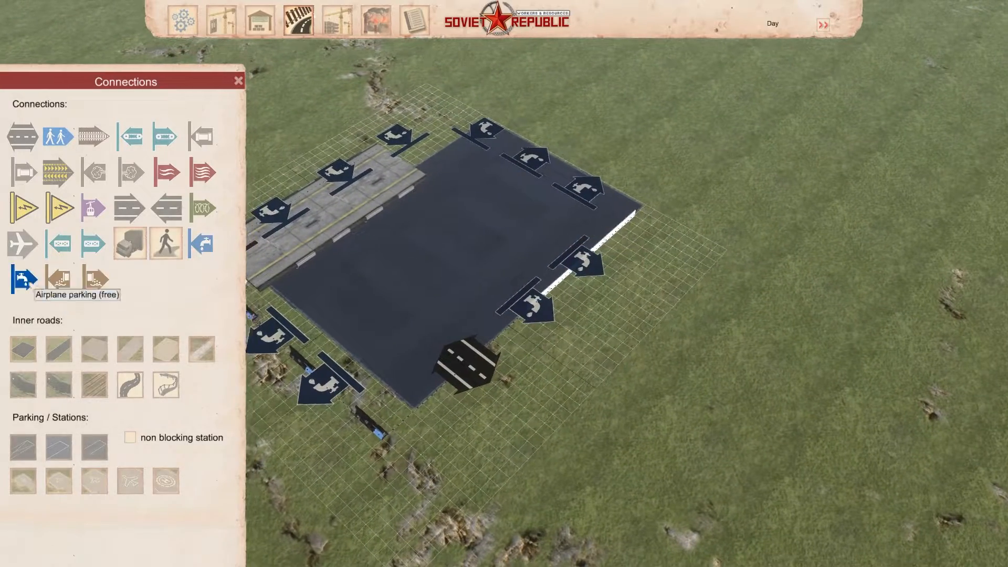
right_click(652, 279)
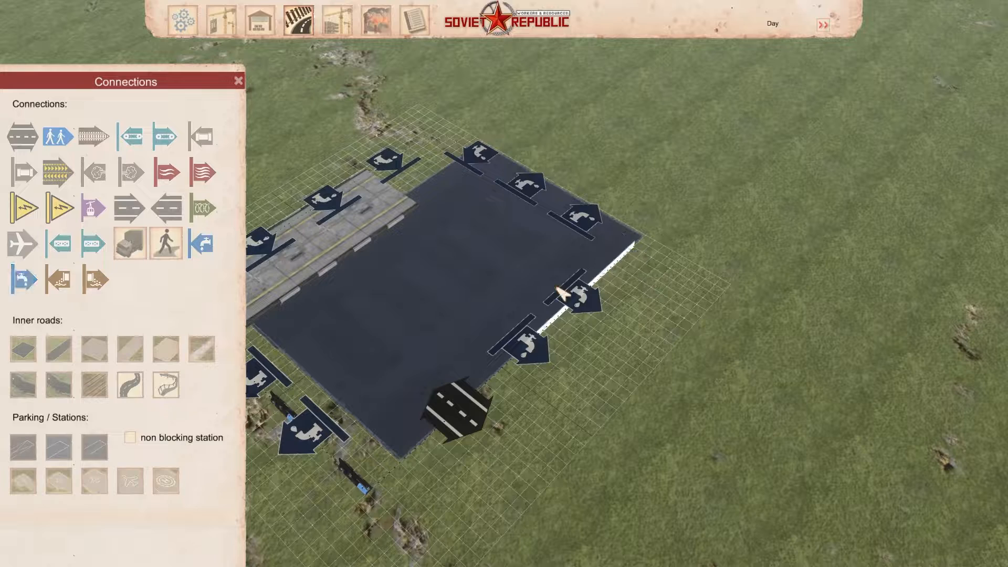
key("a")
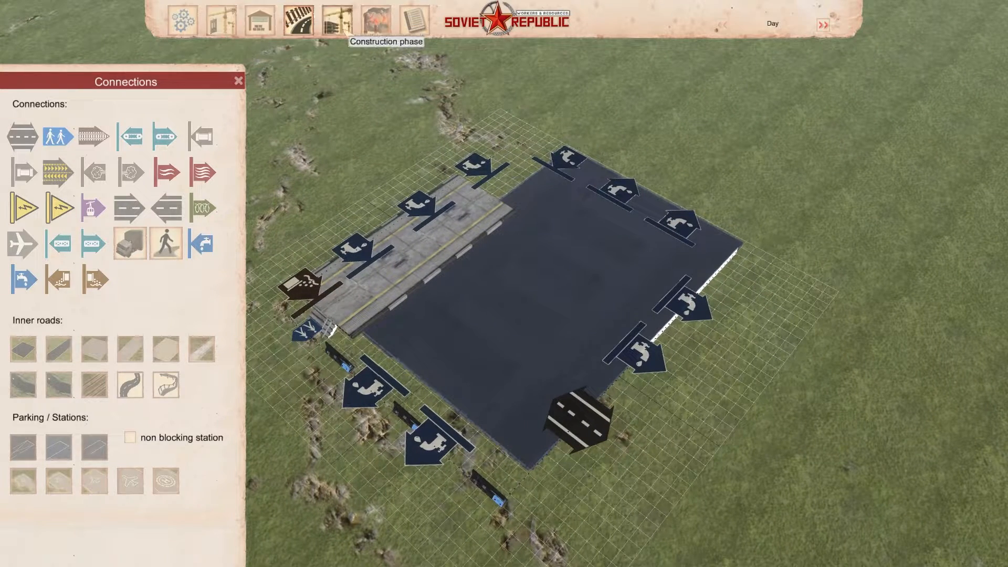
- Change the building type to Sewage substation and add a sewage tank storage with a size of 1000
left_click(260, 22)
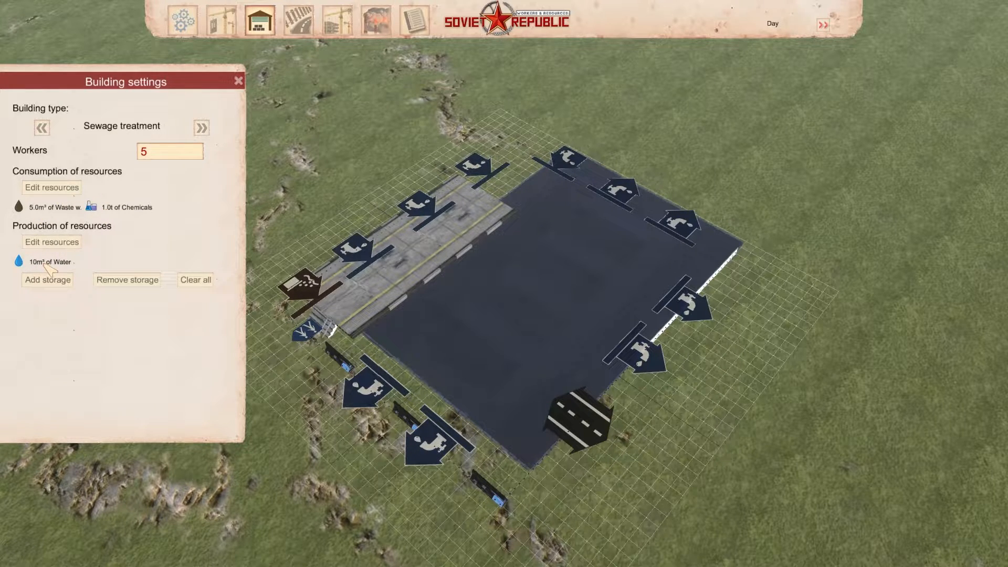
left_click(42, 127)
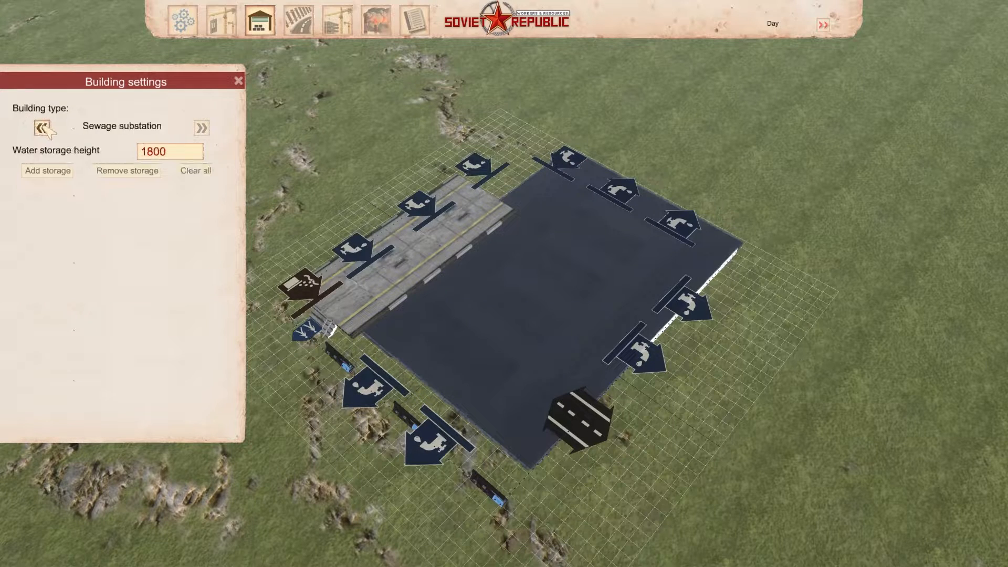
left_click(202, 129)
left_click(201, 128)
left_click(42, 127)
left_click(42, 128)
left_click(48, 171)
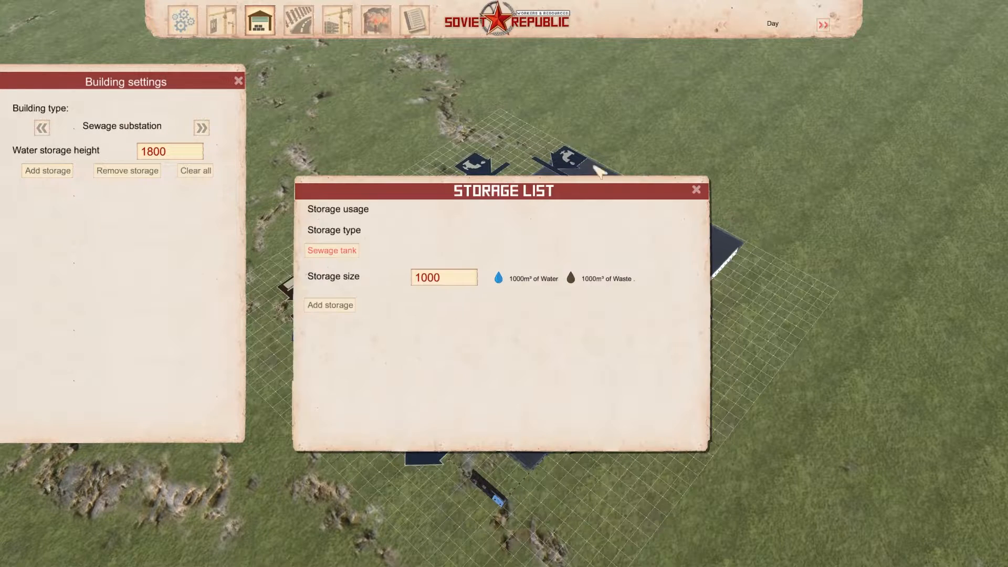
left_click(327, 305)
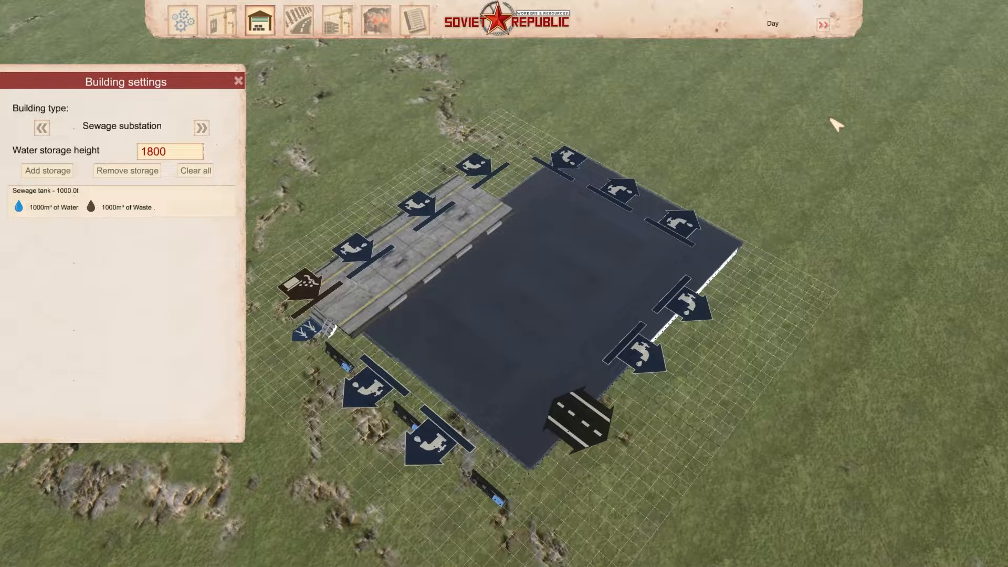
- Replace the two water connections at the far end of the concrete platform with one outgoing sewage connection
left_click(298, 20)
left_click(94, 281)
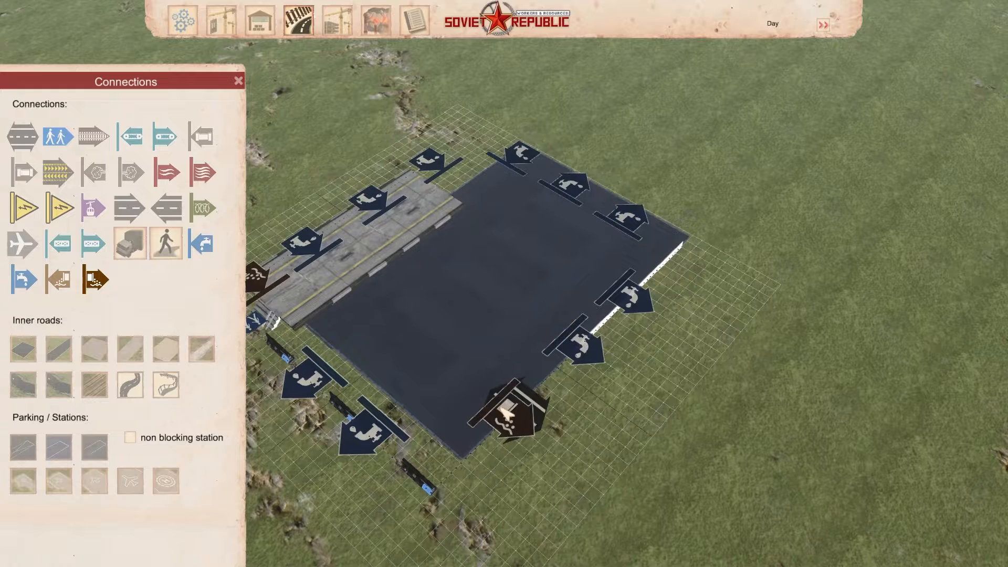
right_click(526, 177)
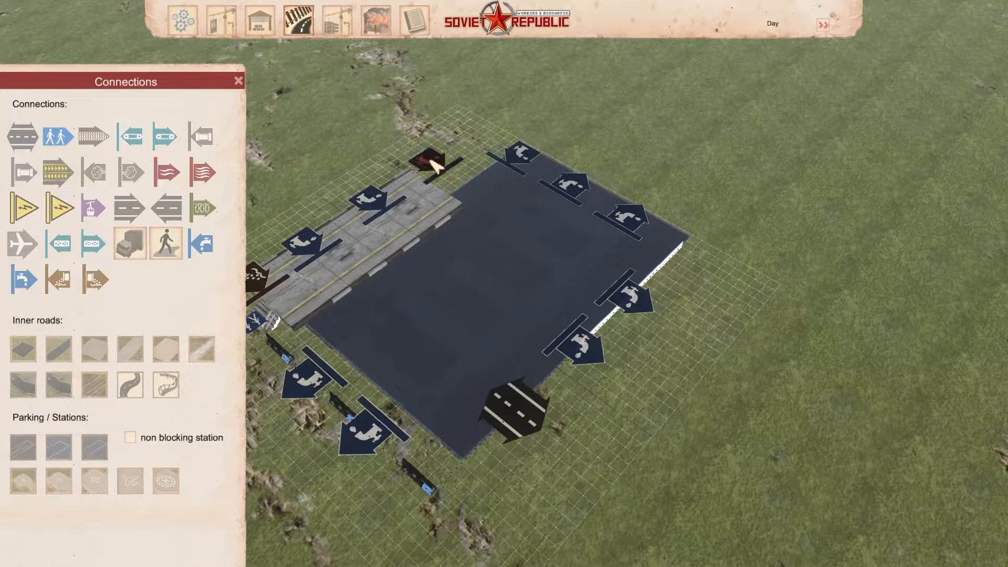
left_click(429, 161)
left_click(371, 201)
left_click(95, 279)
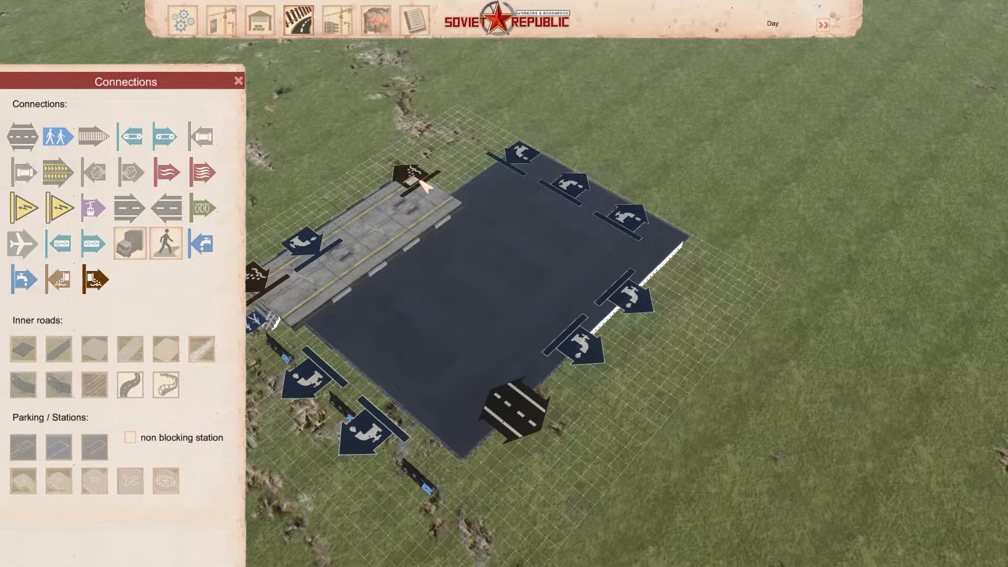
scroll(412, 160, "up", 2)
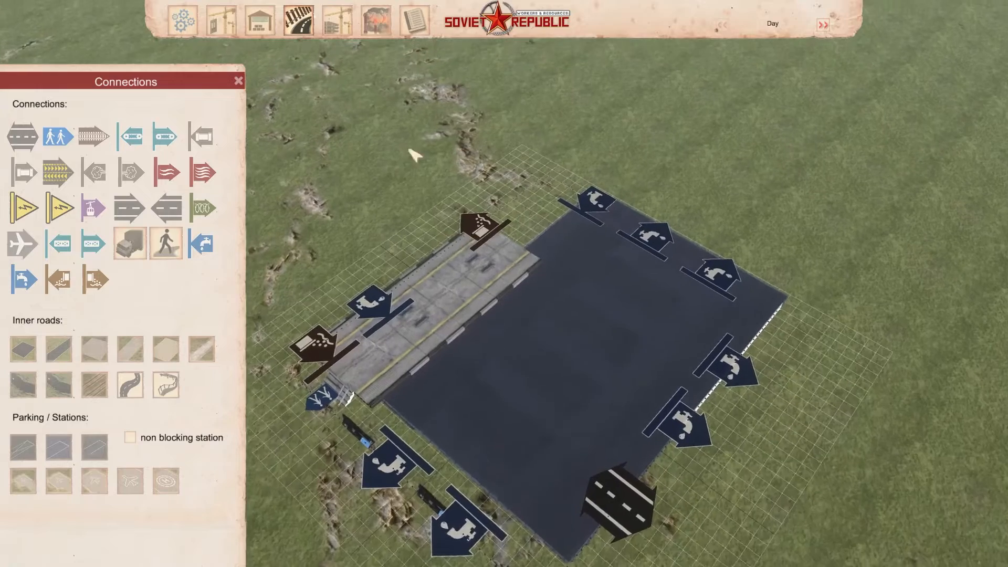
right_click_drag(409, 151, 455, 243)
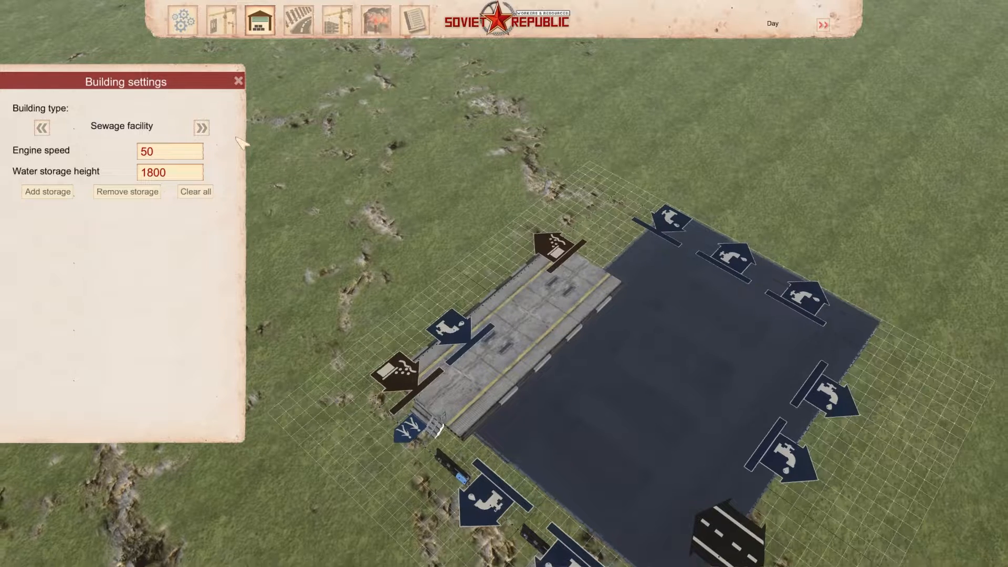
- Check the sewage facility's storage options and set the sewage discharge's water storage height to 0
left_click(47, 192)
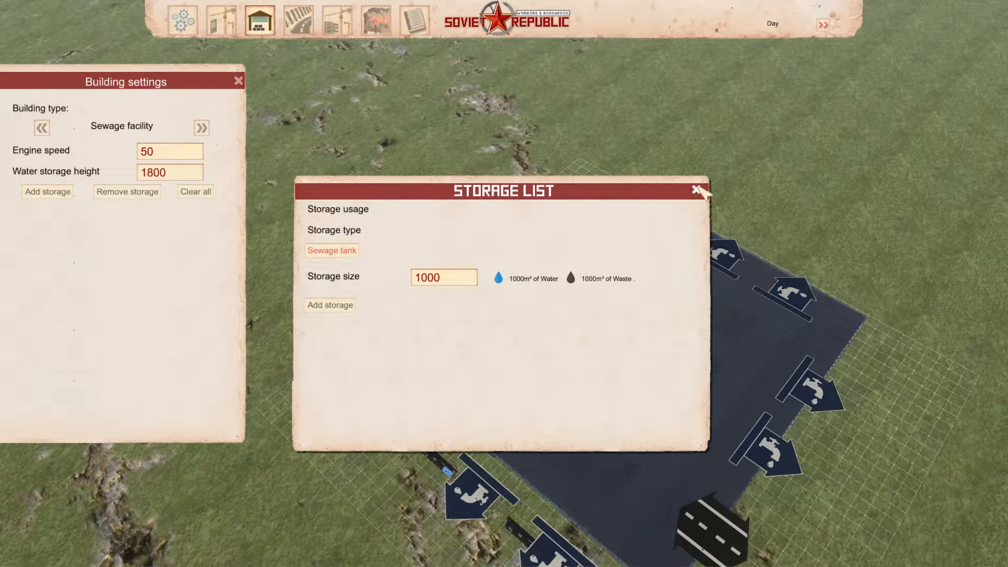
left_click(697, 190)
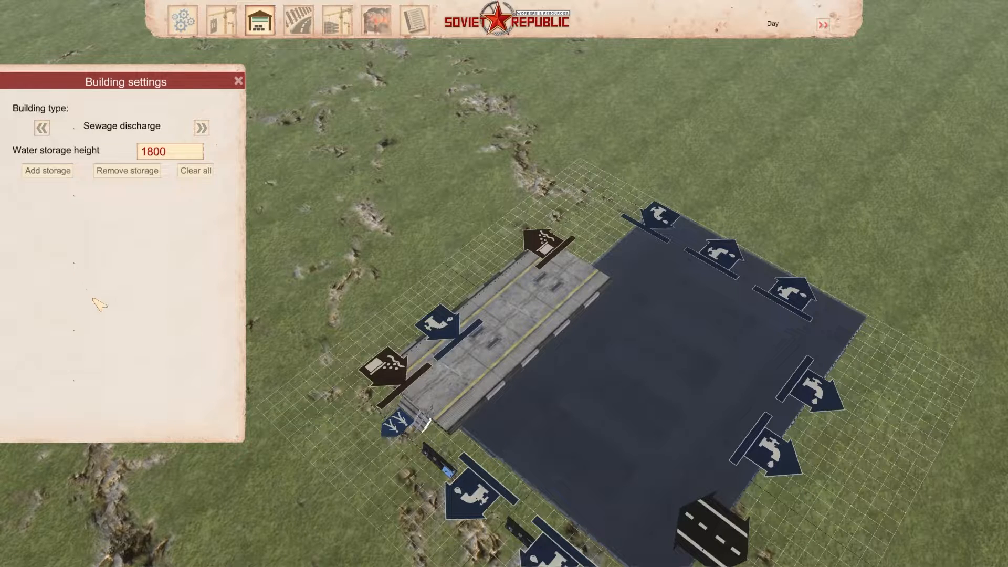
left_click_drag(183, 152, 120, 160)
type("0")
left_click(171, 153)
type("1")
key("BackSpace")
type("0")
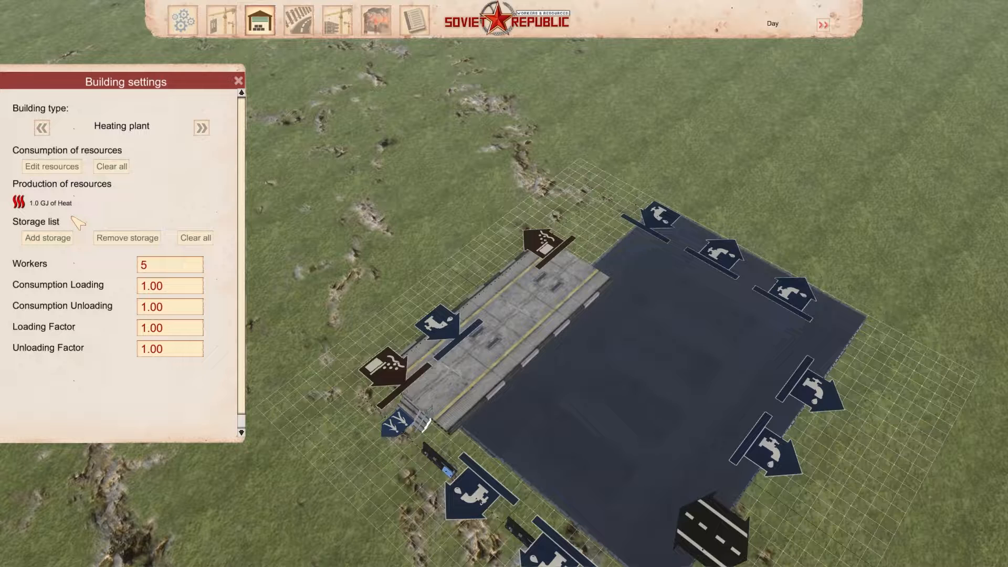
- Look through the resources that can be set as the heating plant's consumption
left_click(52, 165)
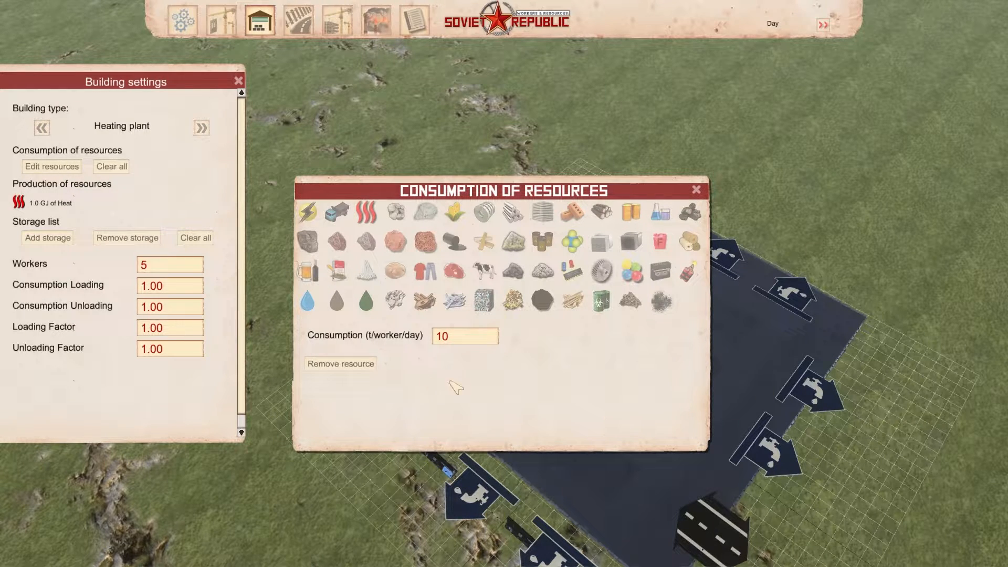
left_click(600, 303)
left_click(696, 189)
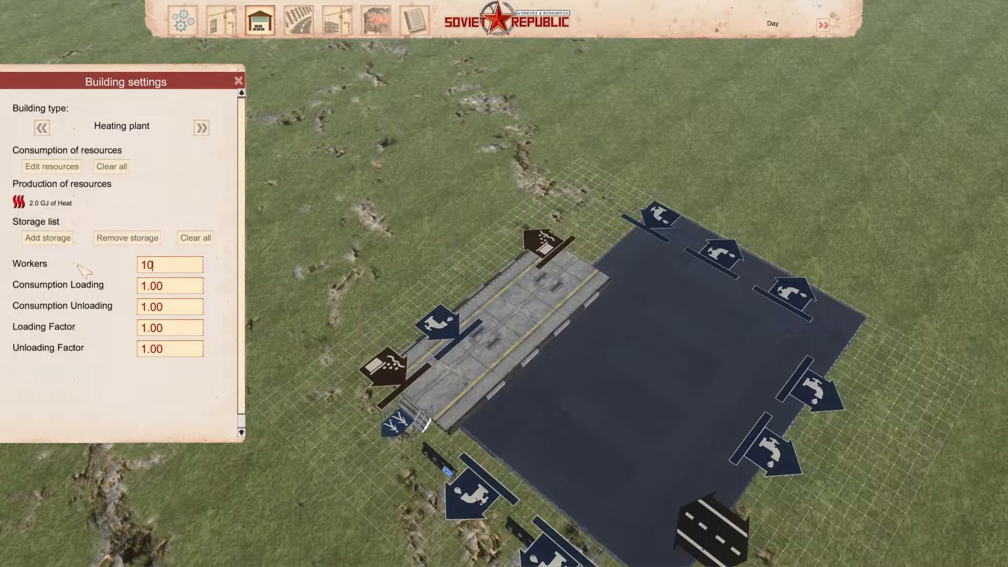
- Set the heating plant's workers to 100 and try a consumption loading of 0.5
left_click(189, 267)
type("0")
left_click(173, 289)
type("0.5")
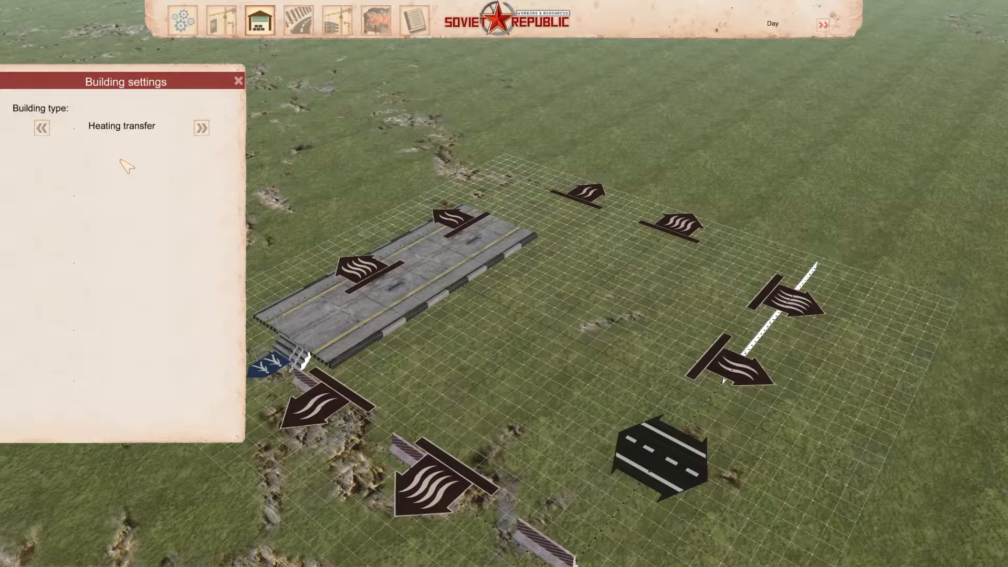
- Change the building type to Water substation and add a water tank storage with a size of 10
left_click(42, 127)
left_click(42, 128)
left_click(202, 128)
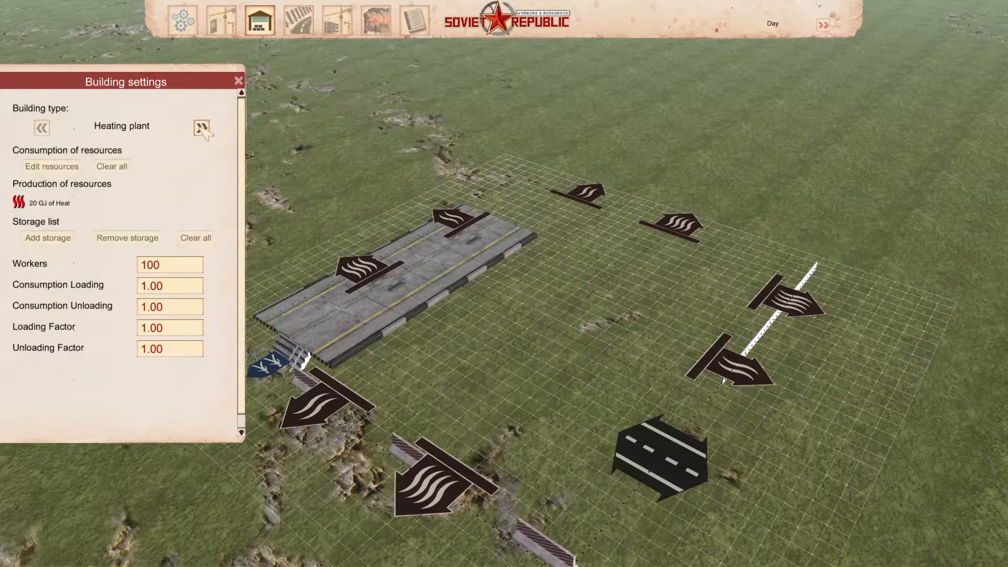
left_click(201, 129)
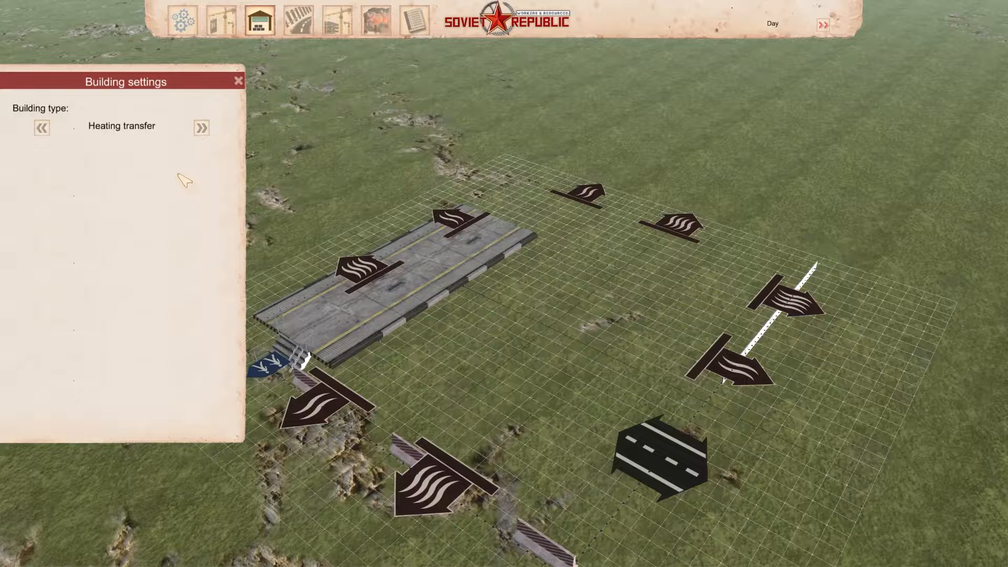
left_click(204, 127)
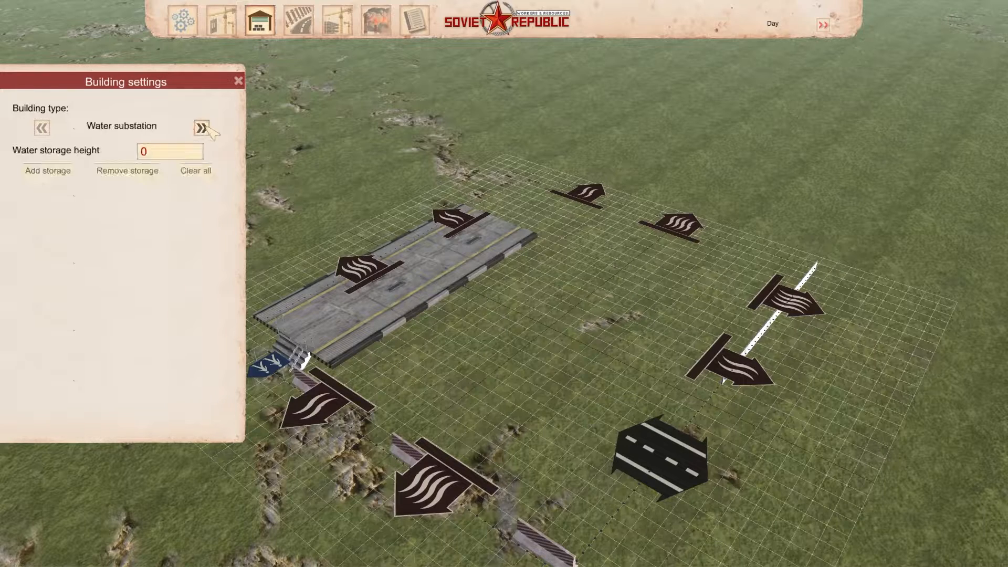
left_click(143, 152)
left_click(50, 173)
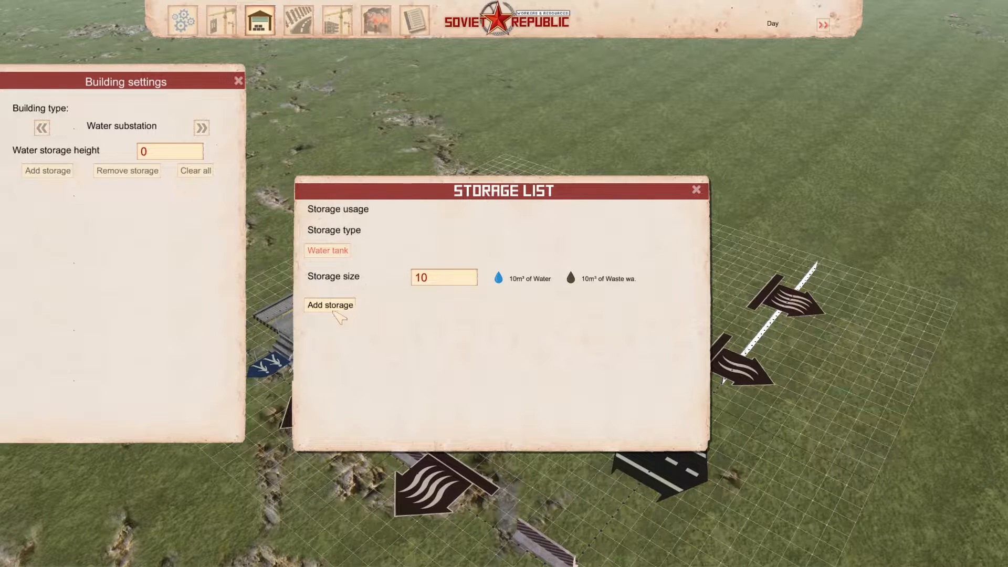
left_click(331, 305)
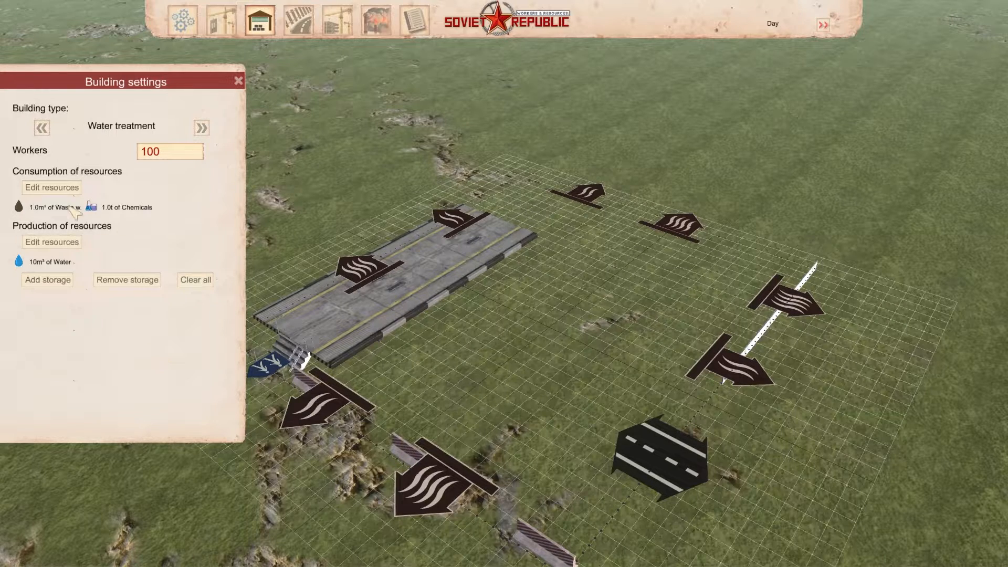
- Examine the water treatment building's resource consumption settings for chemicals and waste water
left_click(52, 188)
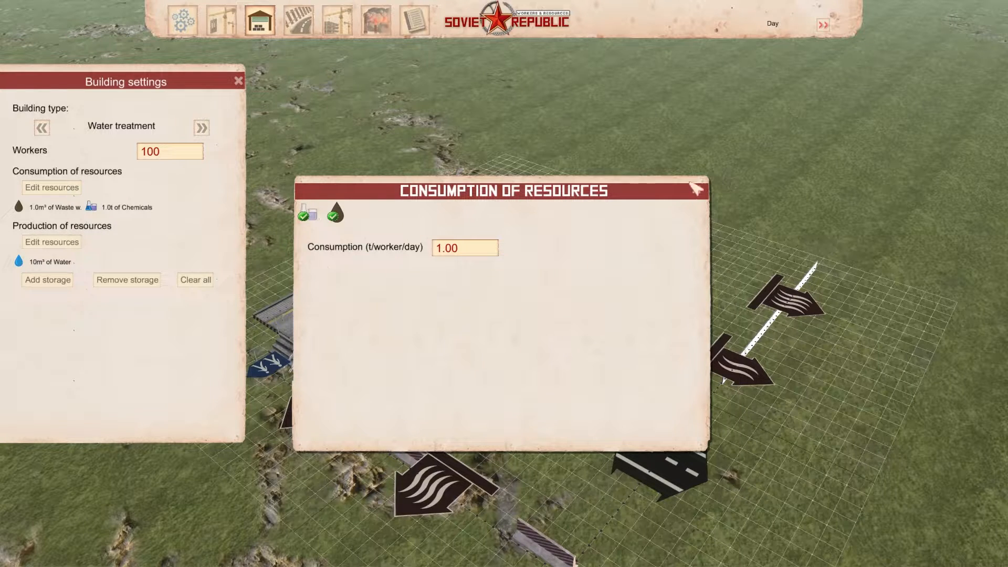
left_click(697, 189)
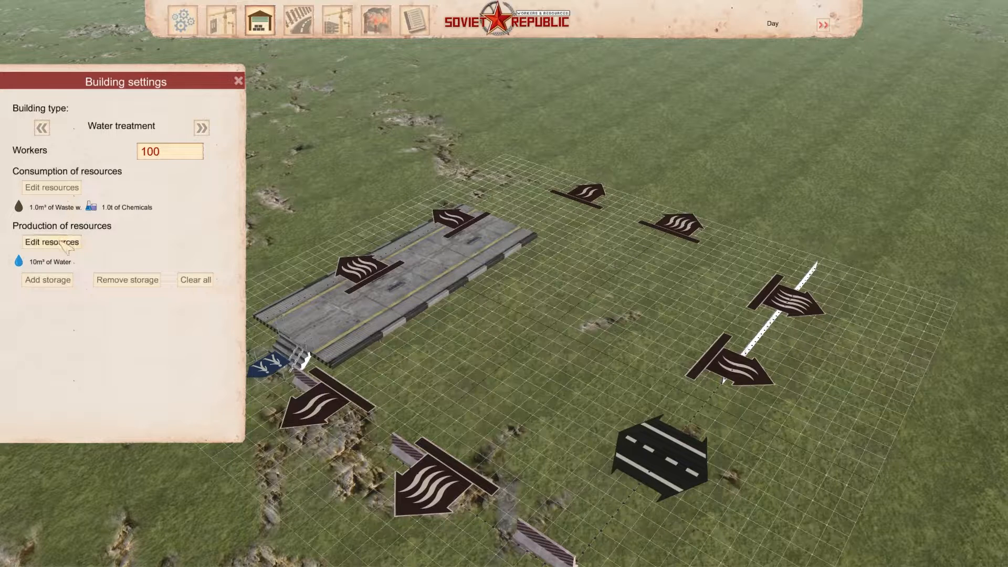
left_click(63, 189)
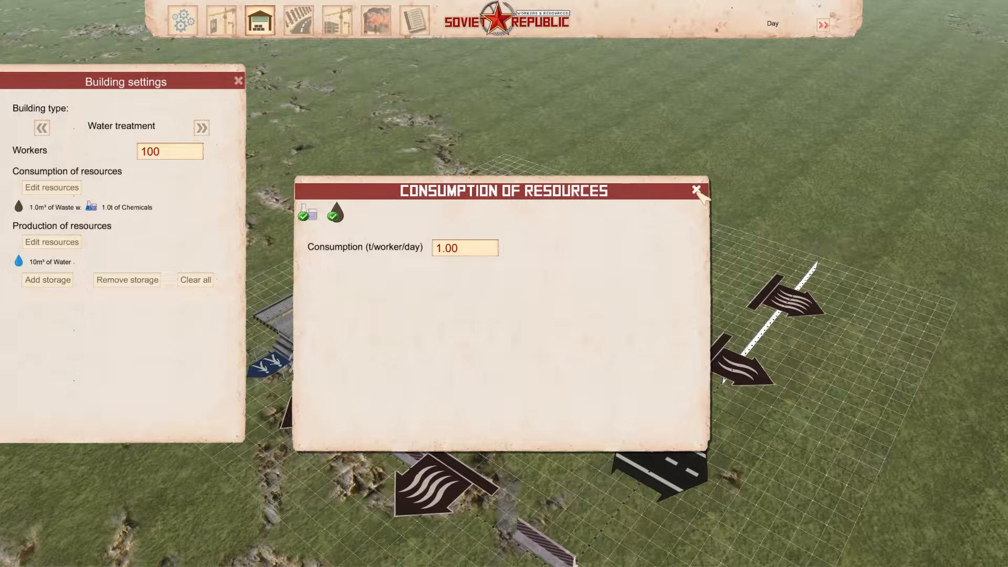
- Review the water treatment building's resource production settings for water
left_click(696, 189)
left_click(62, 242)
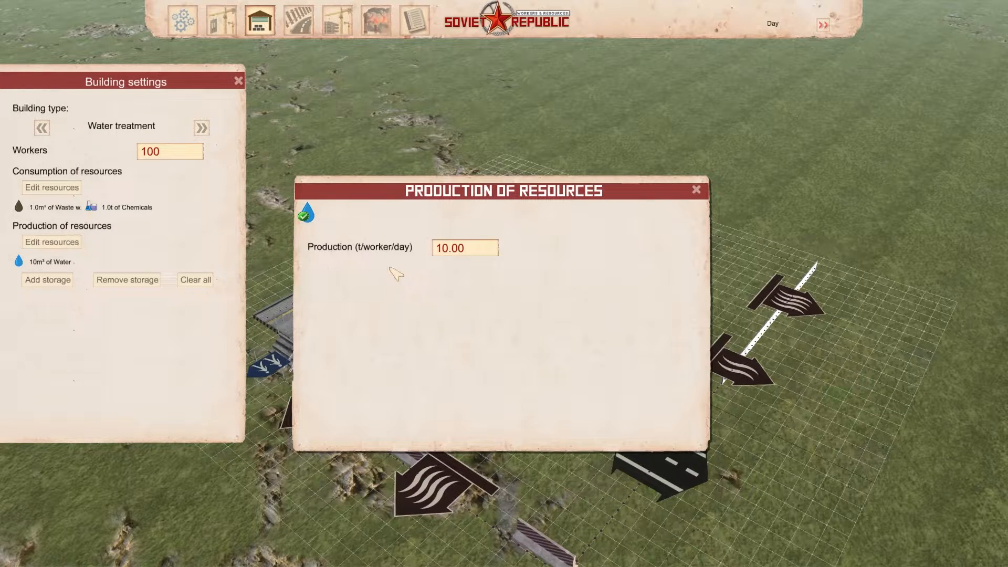
left_click(696, 189)
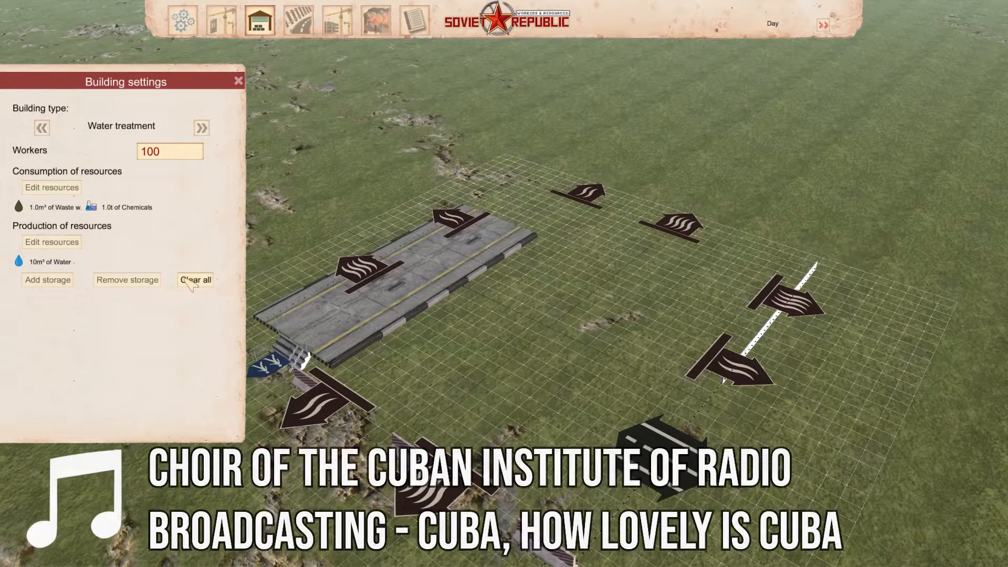
- Look through the water treatment storage options: Warehouse for Import special, and Water tank for Export
left_click(56, 283)
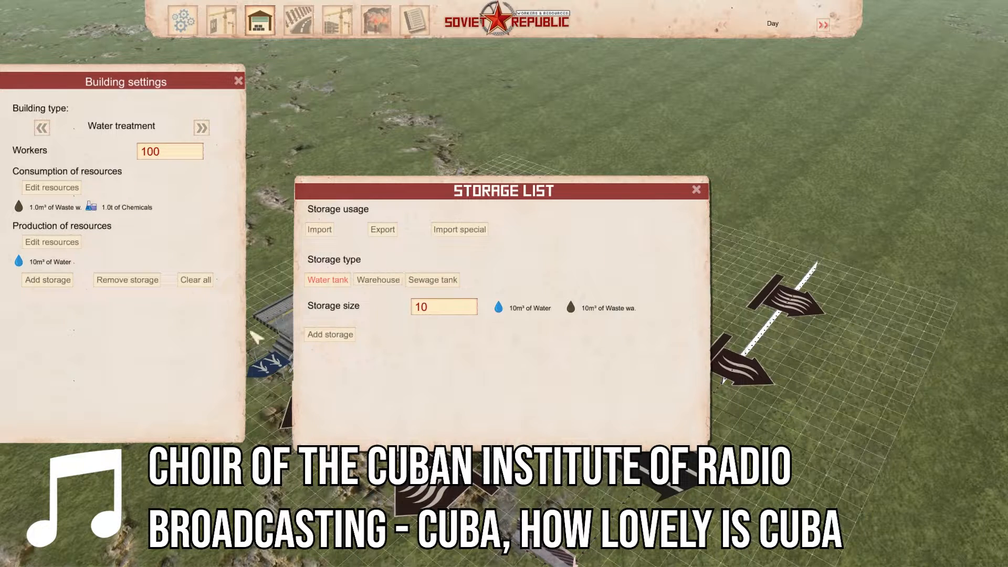
left_click(393, 276)
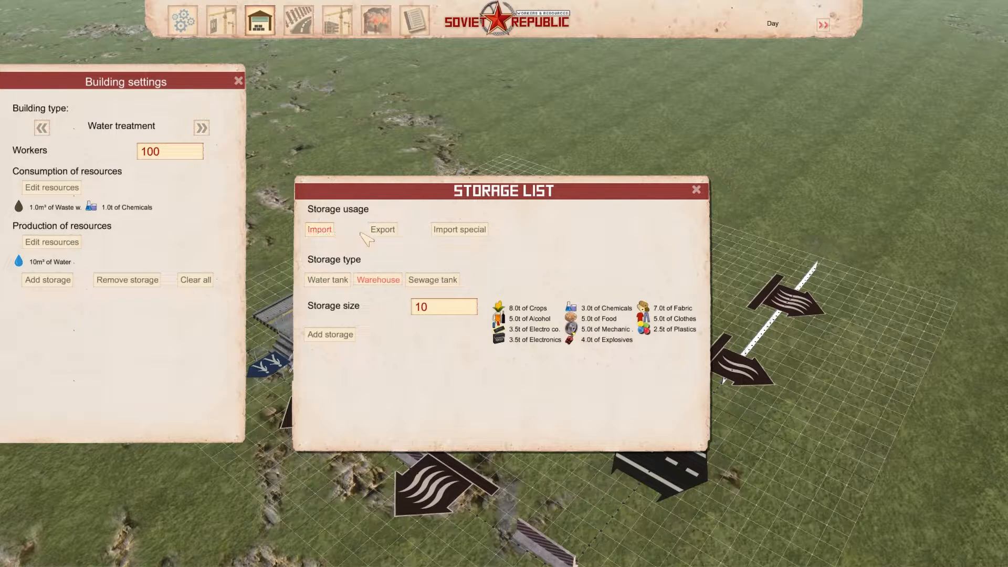
left_click(483, 230)
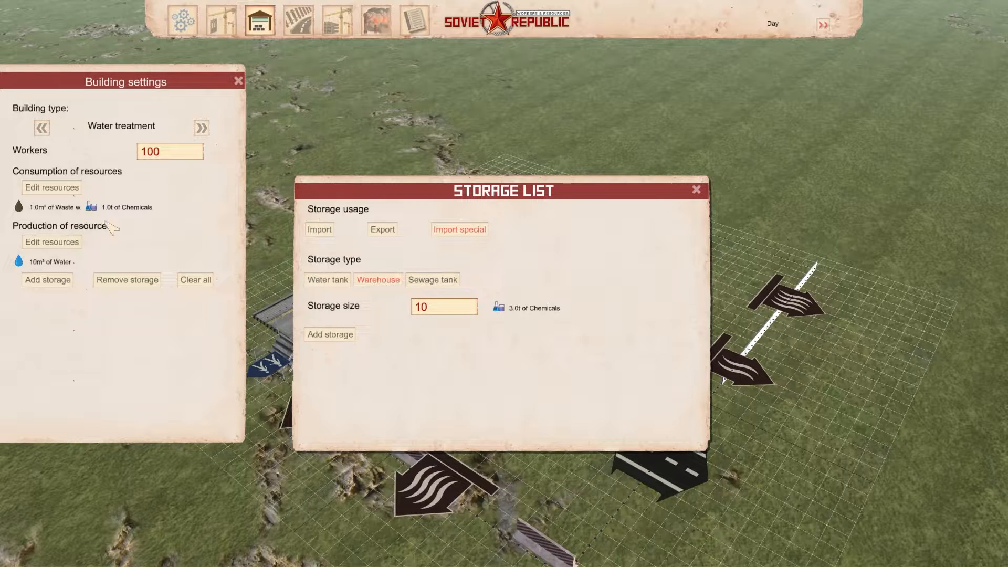
left_click(334, 280)
left_click(379, 231)
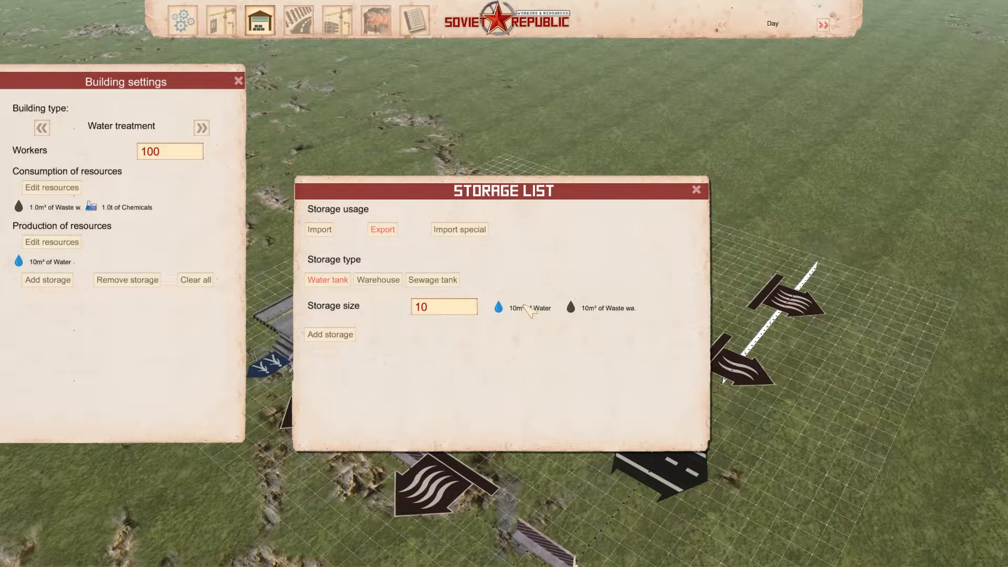
left_click(696, 190)
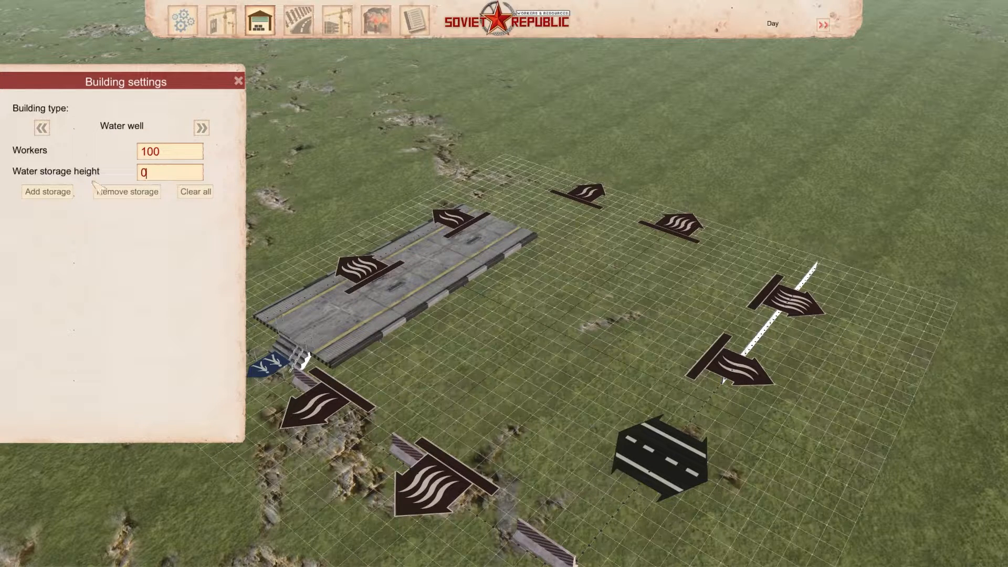
- Look at the storage types offered for the water well, including Open space storage
left_click(47, 191)
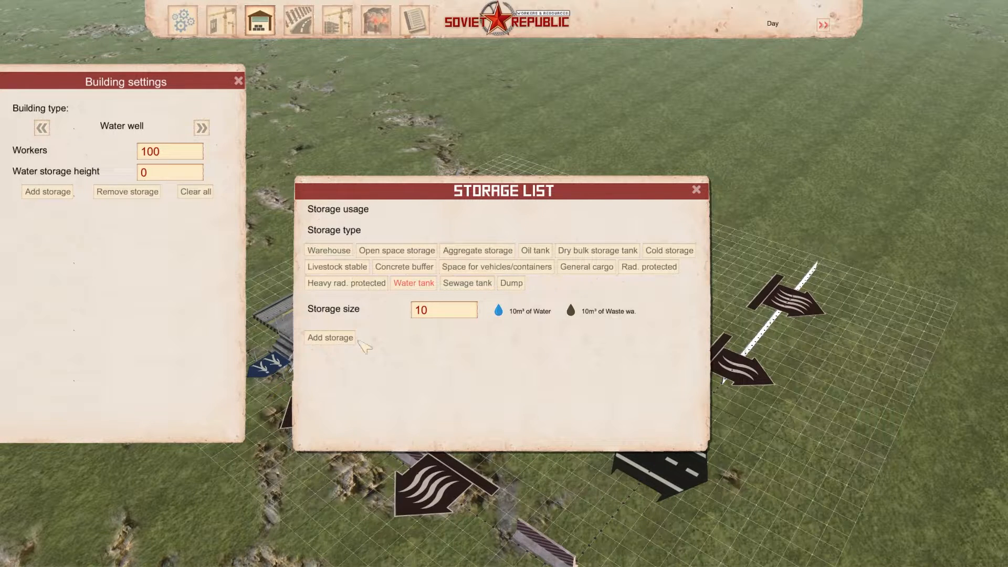
left_click(384, 251)
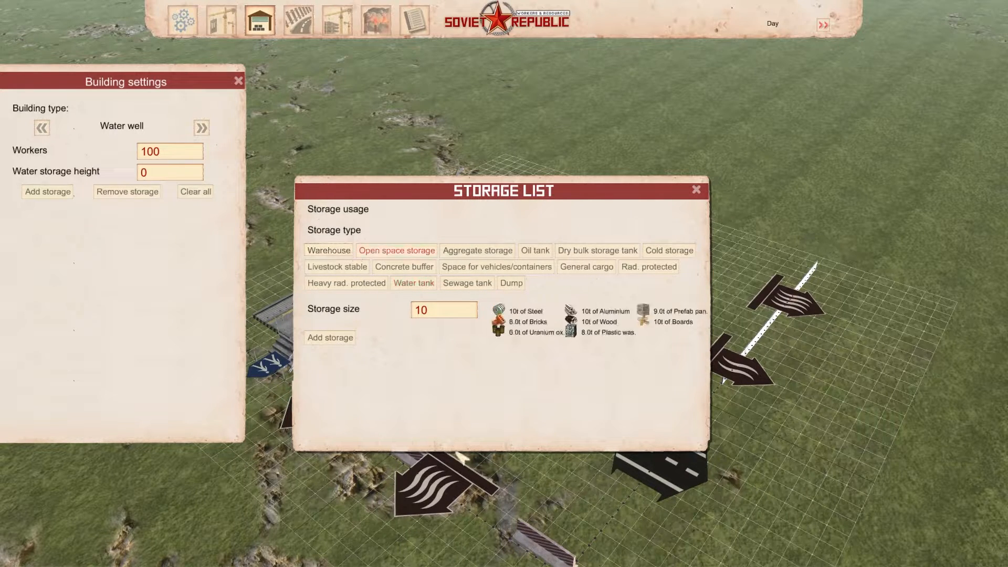
left_click(696, 190)
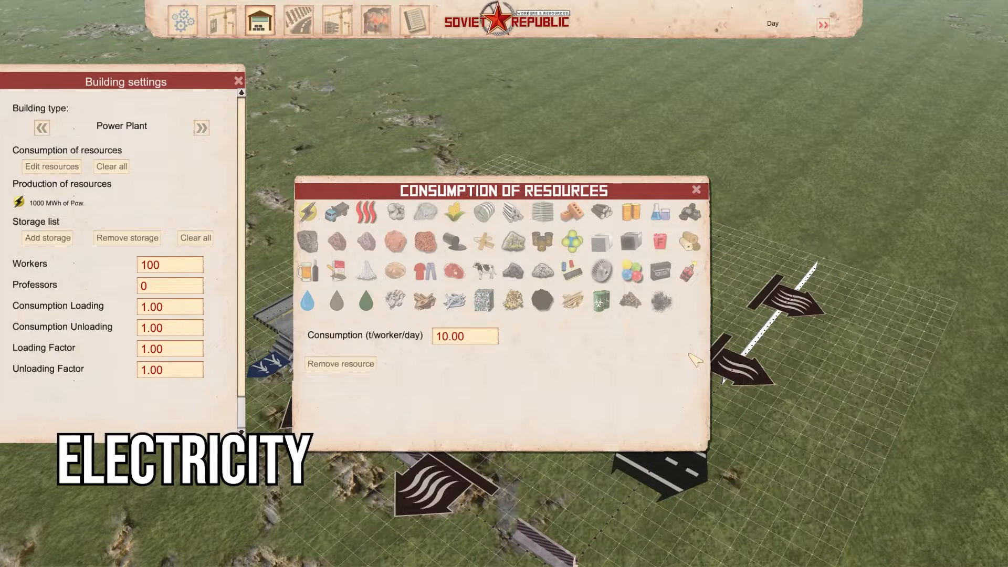
- Check the power plant's storage usages Import, Export, Import special and Export special for suitable storage types
left_click(696, 189)
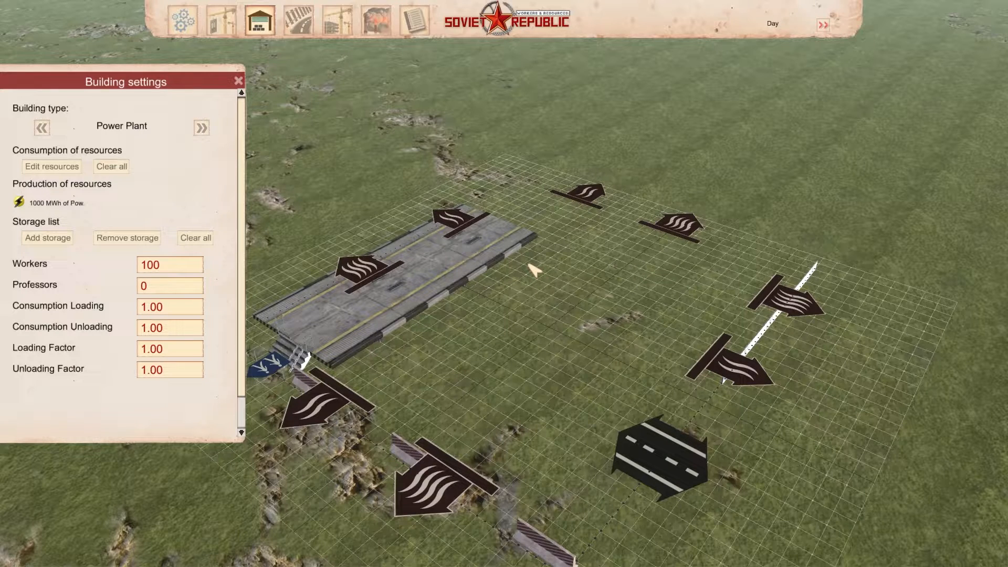
left_click(47, 238)
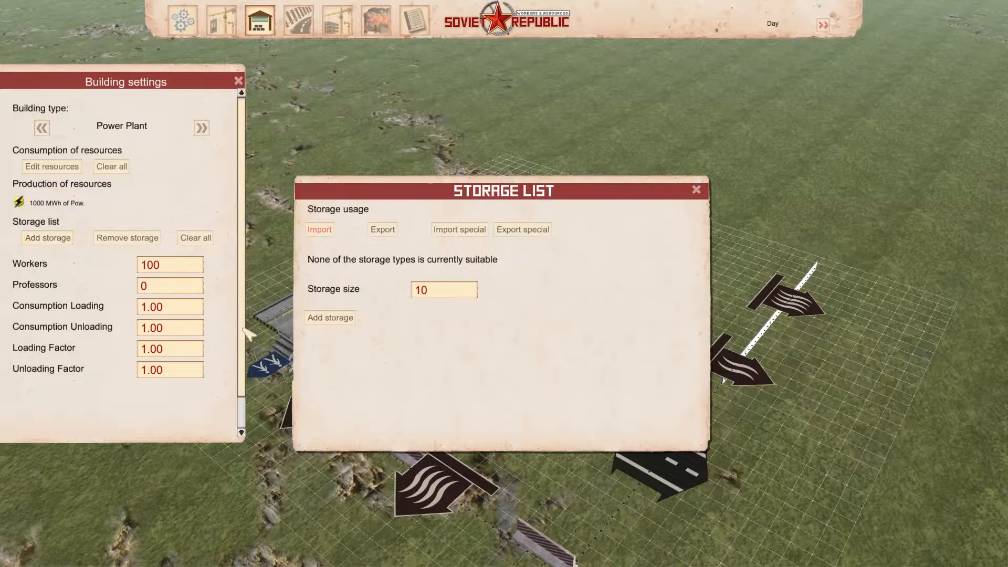
left_click(383, 229)
left_click(460, 230)
left_click(523, 230)
left_click(460, 230)
left_click(321, 230)
left_click(697, 189)
- Set wood as the power plant's consumed resource
left_click(52, 167)
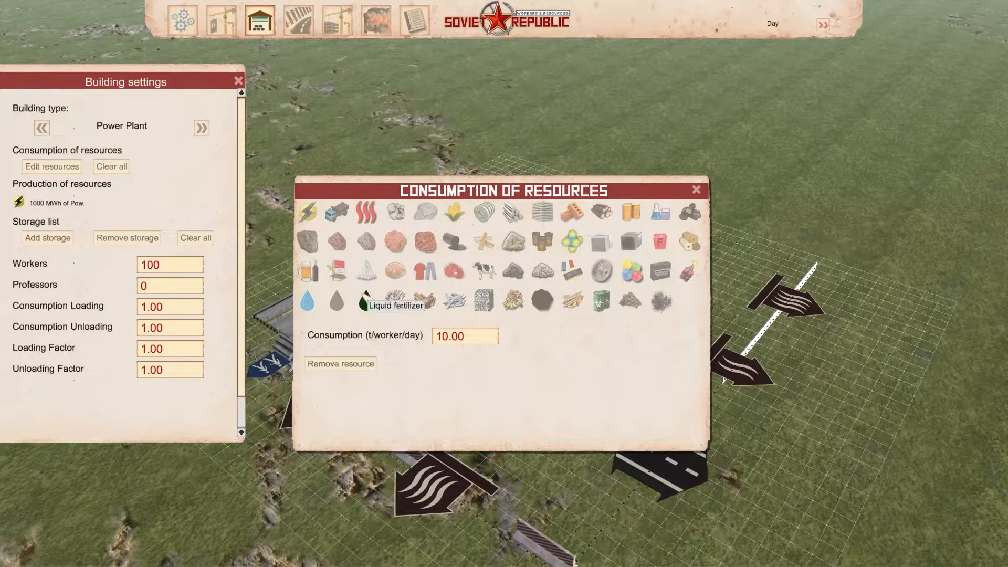
left_click(601, 212)
left_click(697, 190)
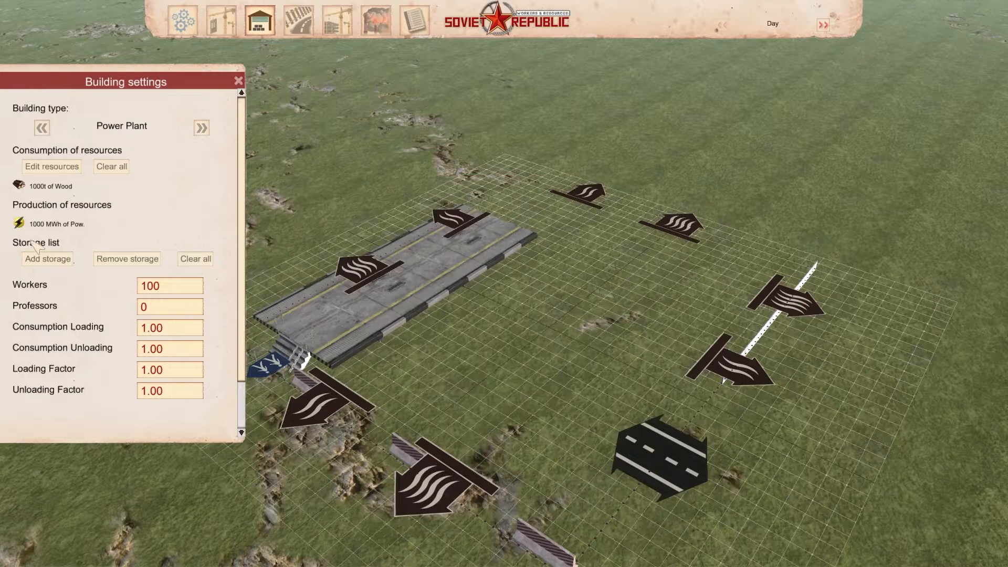
- Add an import Open space storage with a size of 10 for the power plant's wood
left_click(47, 258)
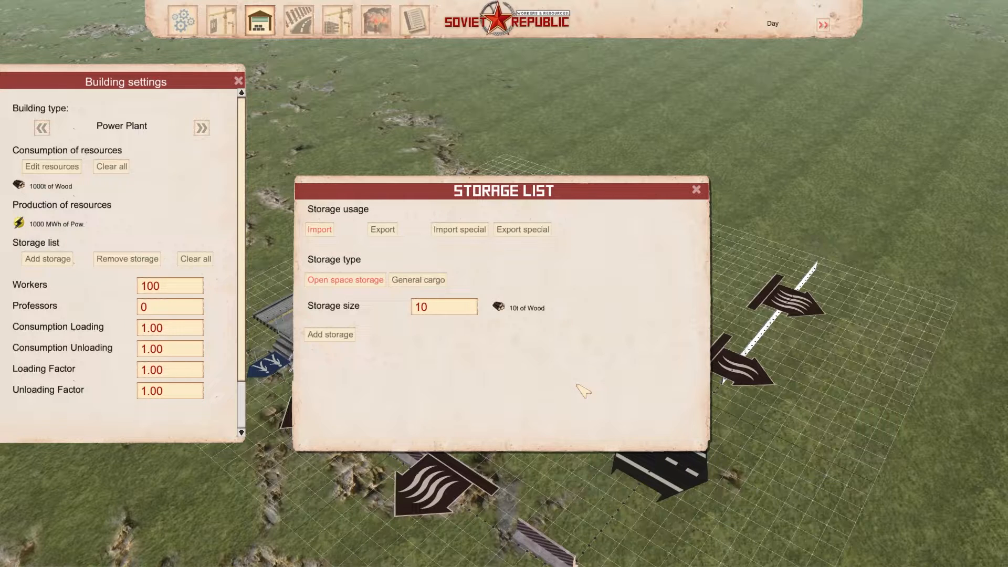
left_click(415, 281)
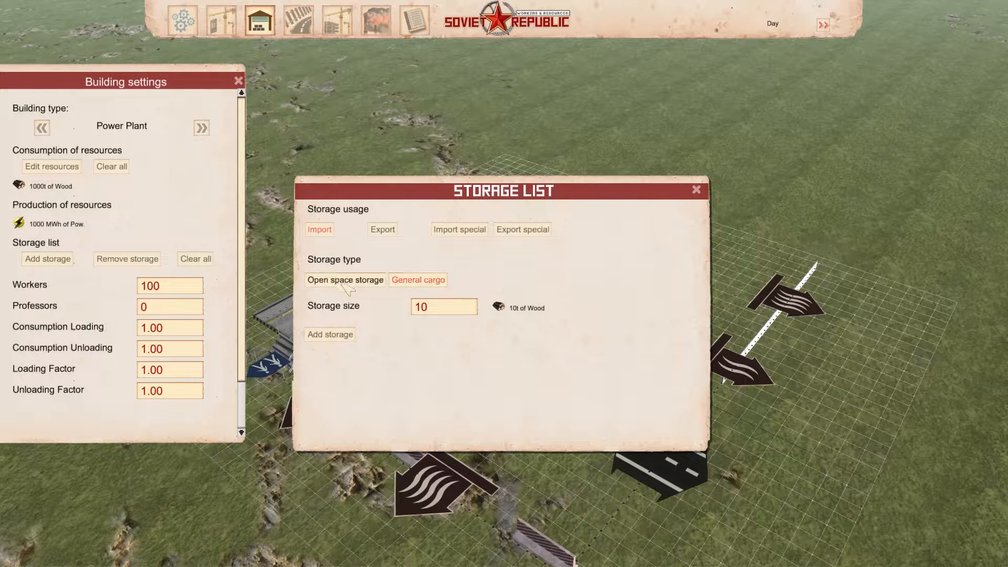
left_click(345, 280)
left_click(330, 334)
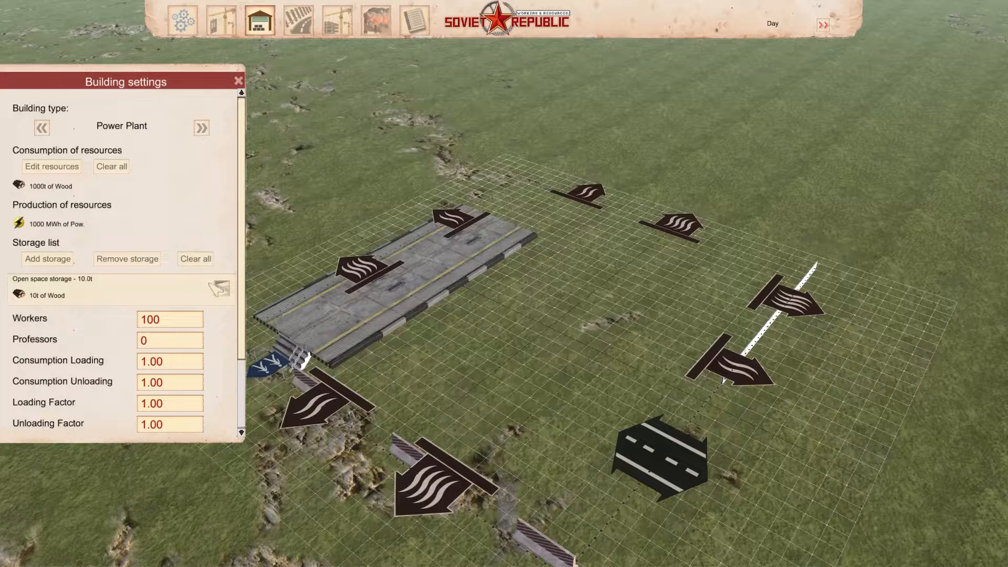
- Lay out the open space storage area on the plot between the concrete strip and the white line
left_click(221, 288)
left_click_drag(617, 232, 639, 440)
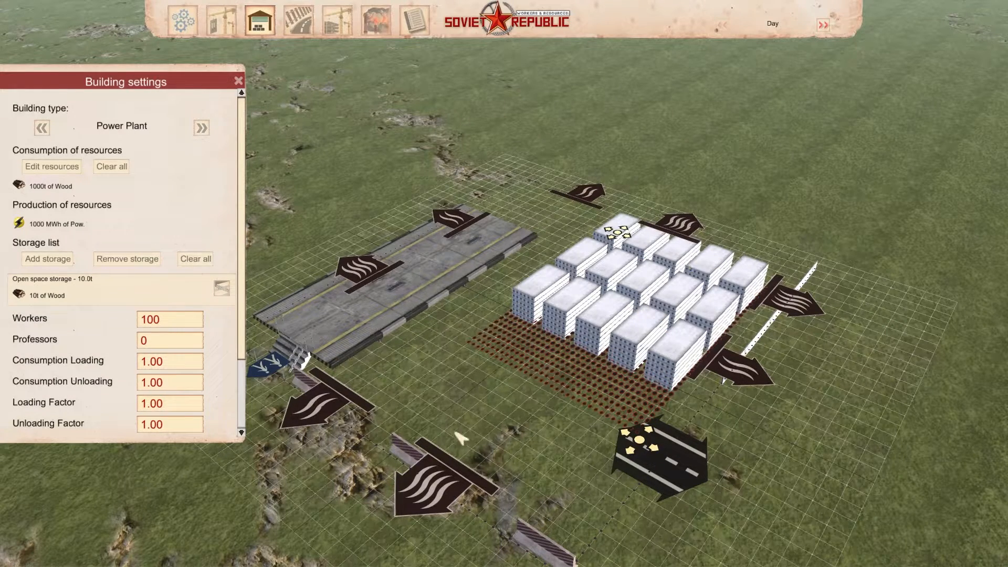
left_click_drag(639, 437, 676, 409)
right_click(457, 416)
- Set the power plant's workers to 10 and professors to 5
left_click_drag(244, 256, 243, 257)
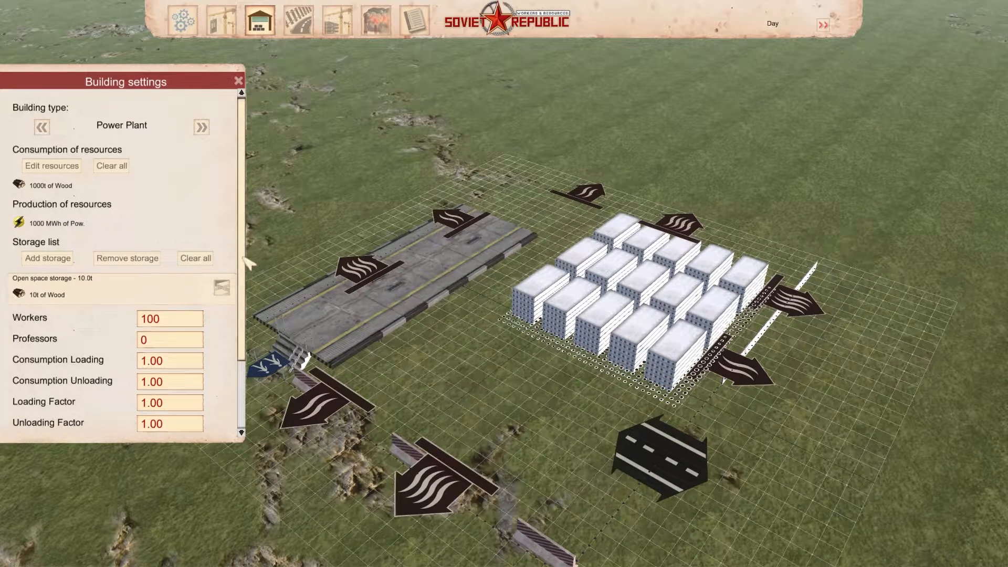
scroll(227, 292, "down", 1)
key("BackSpace")
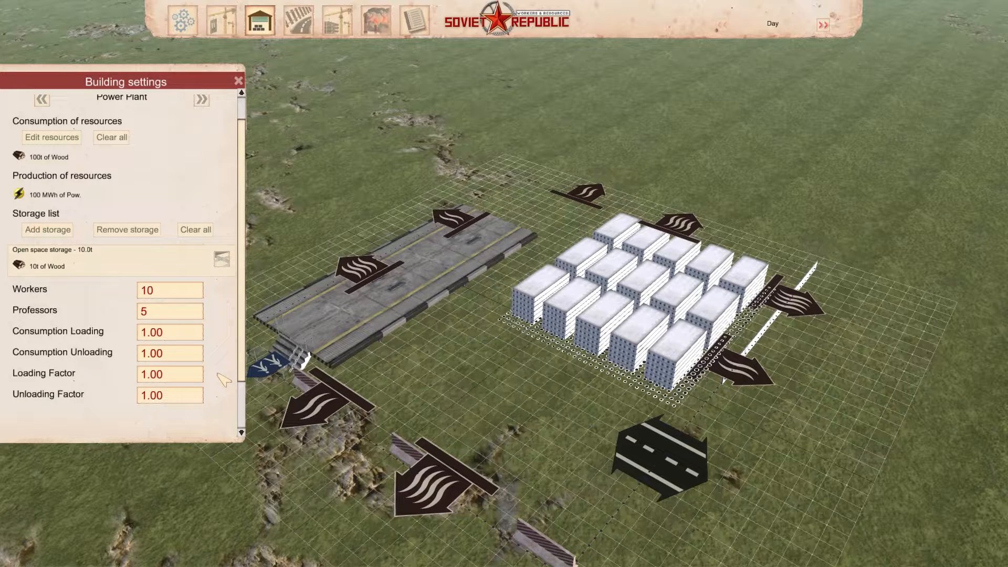
scroll(215, 346, "up", 1)
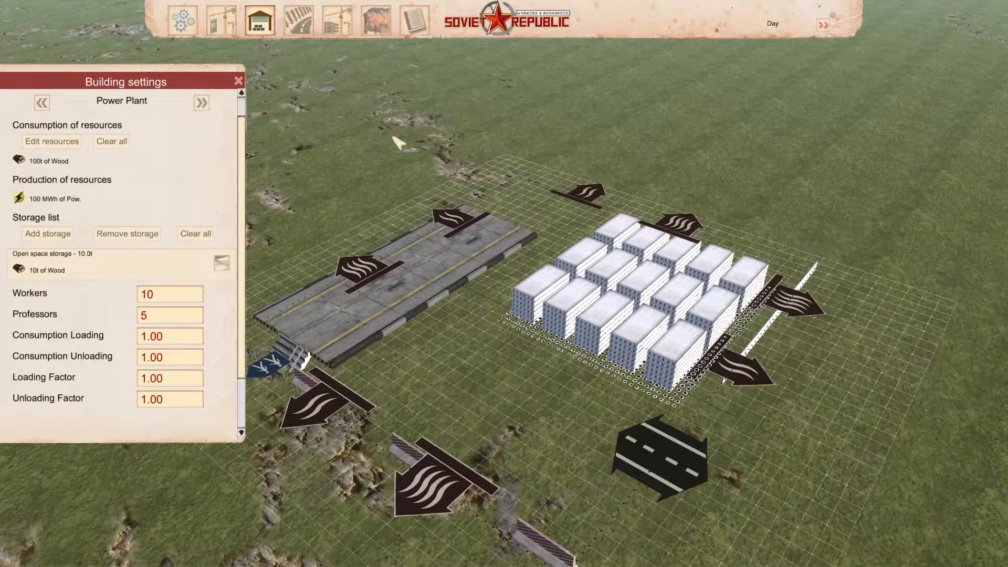
- Delete all the heating connections around the building plot
left_click(298, 21)
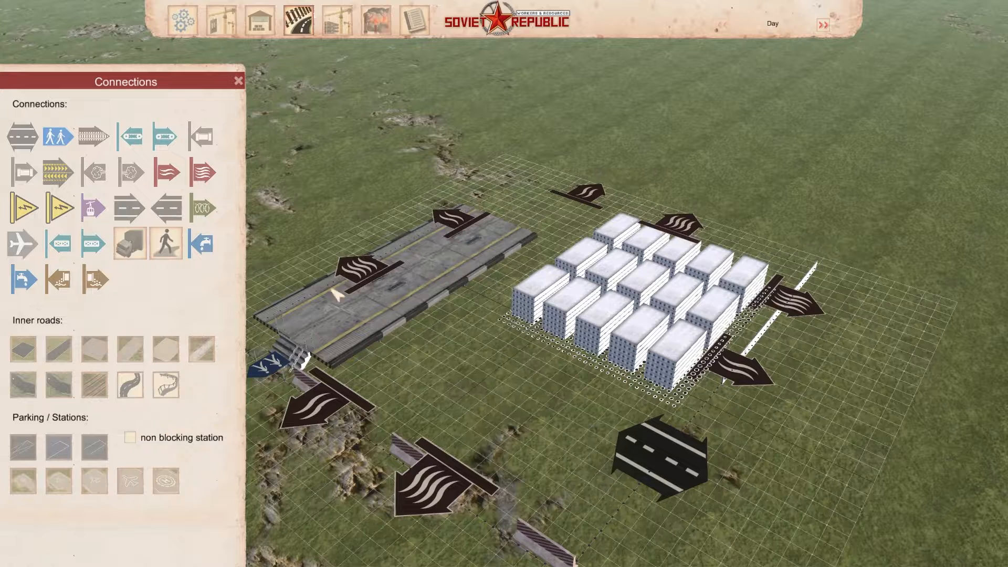
left_click(448, 213)
key("Delete")
left_click(366, 260)
key("Delete")
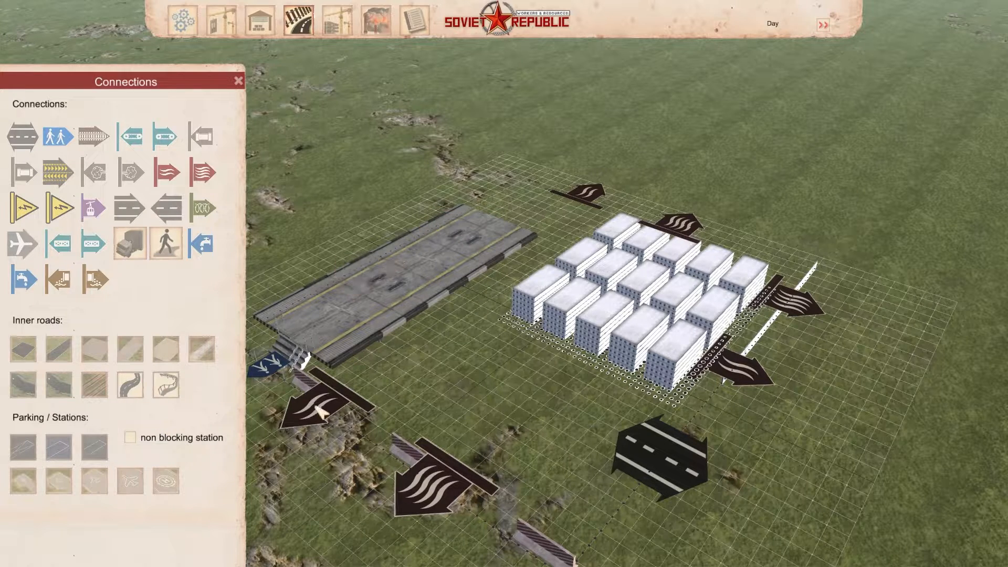
key("Delete")
key("Delete")
key("Delete")
key("Delete")
key("Delete")
key("Delete")
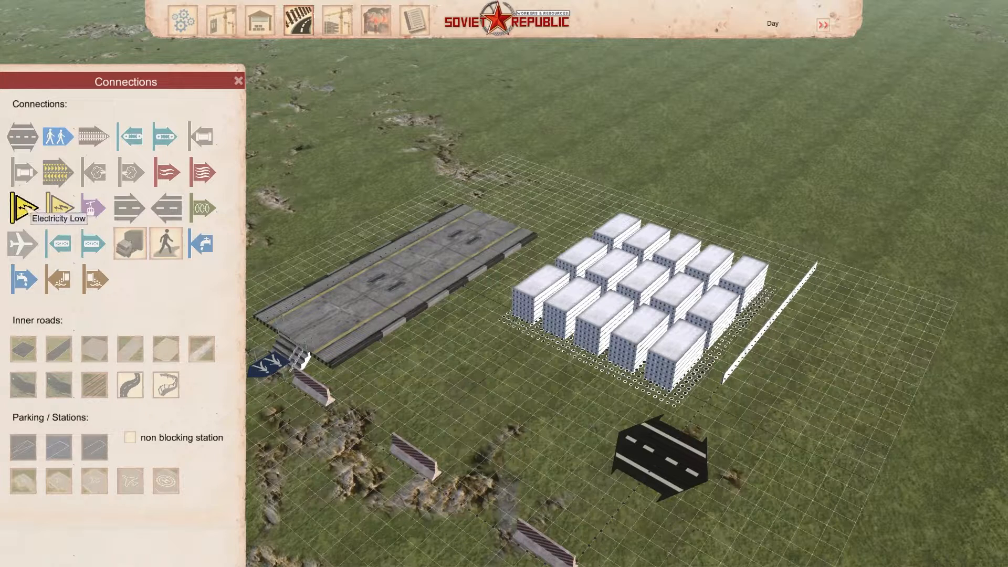
- Place one low-voltage and one larger electricity connection along the plot edge beside the storage area
left_click(26, 208)
left_click(726, 361)
left_click(64, 208)
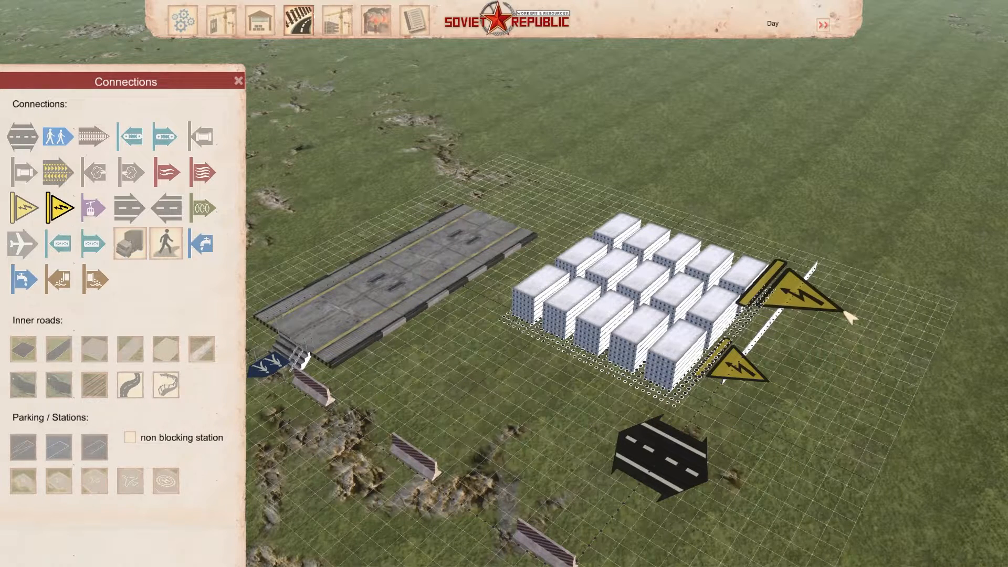
left_click(843, 314)
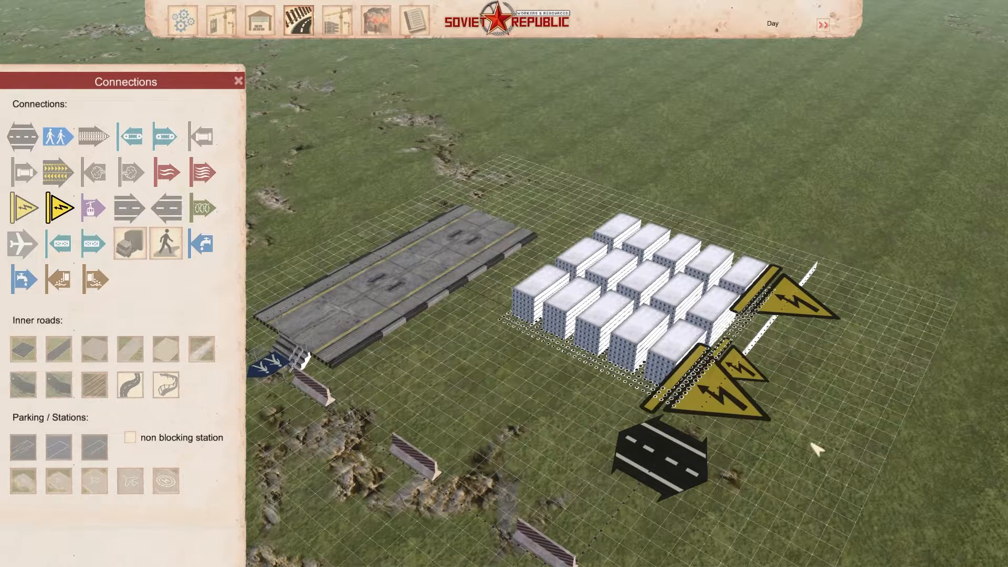
right_click(526, 250)
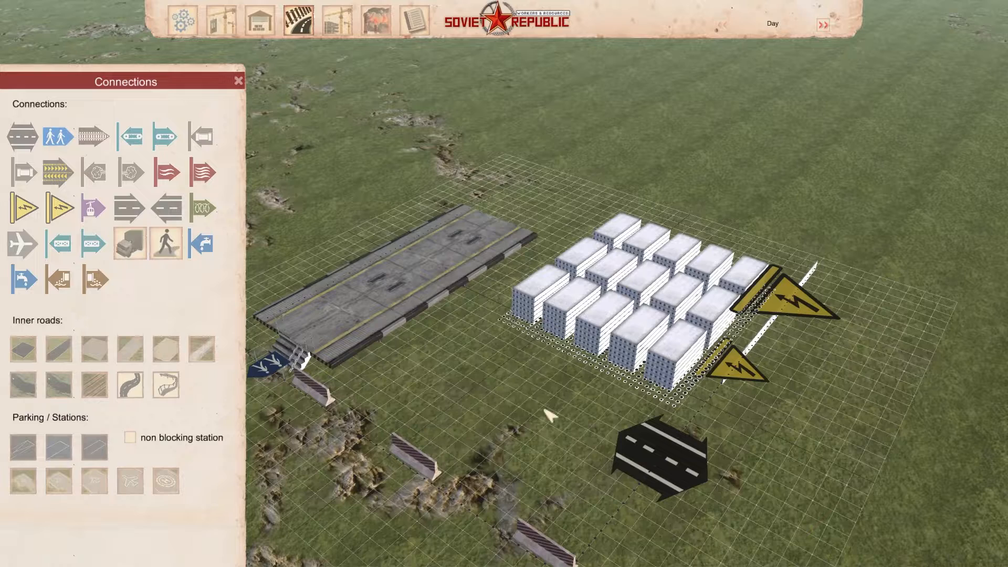
- Try out the overhead tram curve in several positions across the plot, deleting each trial
left_click(166, 385)
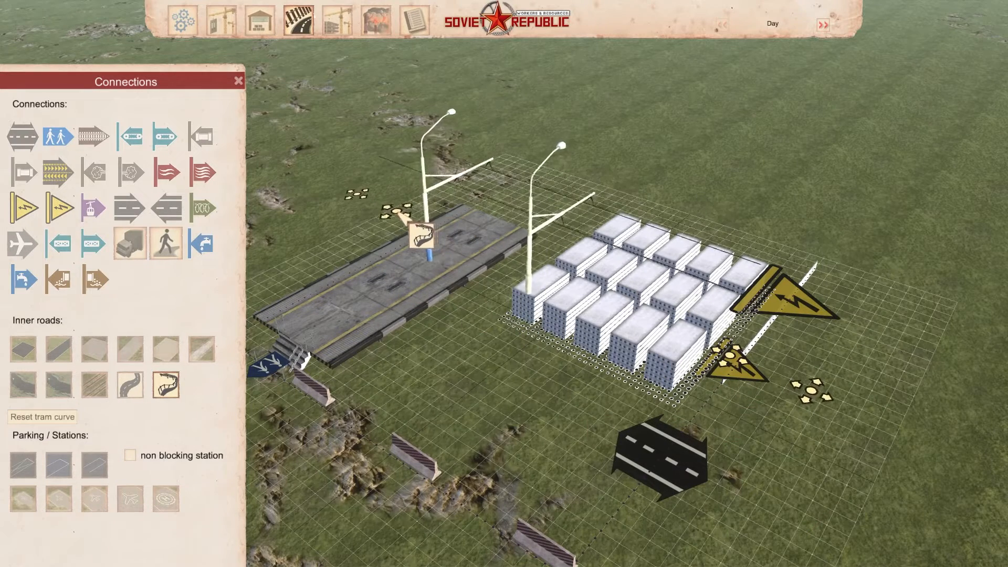
left_click_drag(398, 212, 385, 208)
right_click(471, 316)
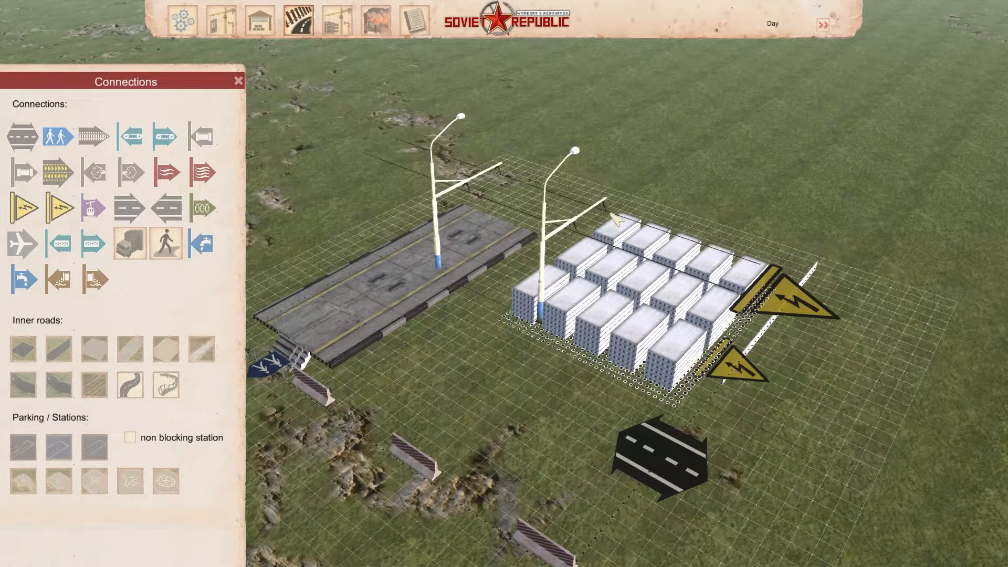
left_click(545, 233)
key("Delete")
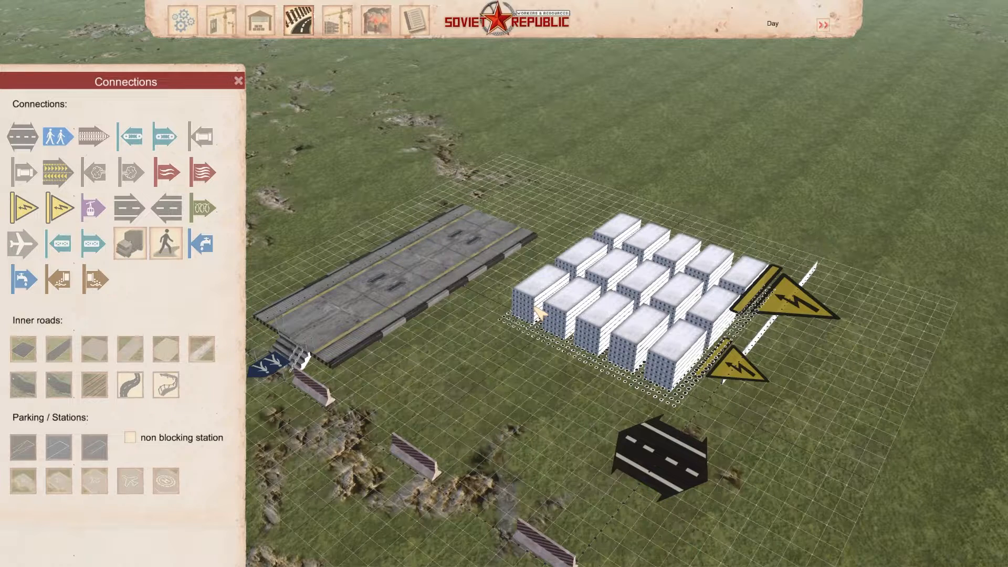
left_click(167, 387)
left_click(423, 208)
left_click(719, 369)
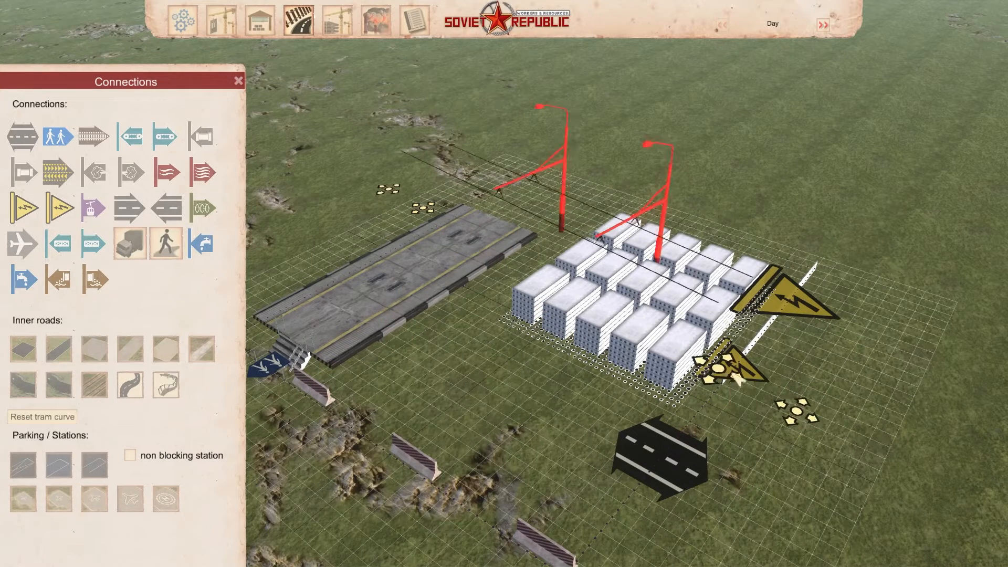
key("Delete")
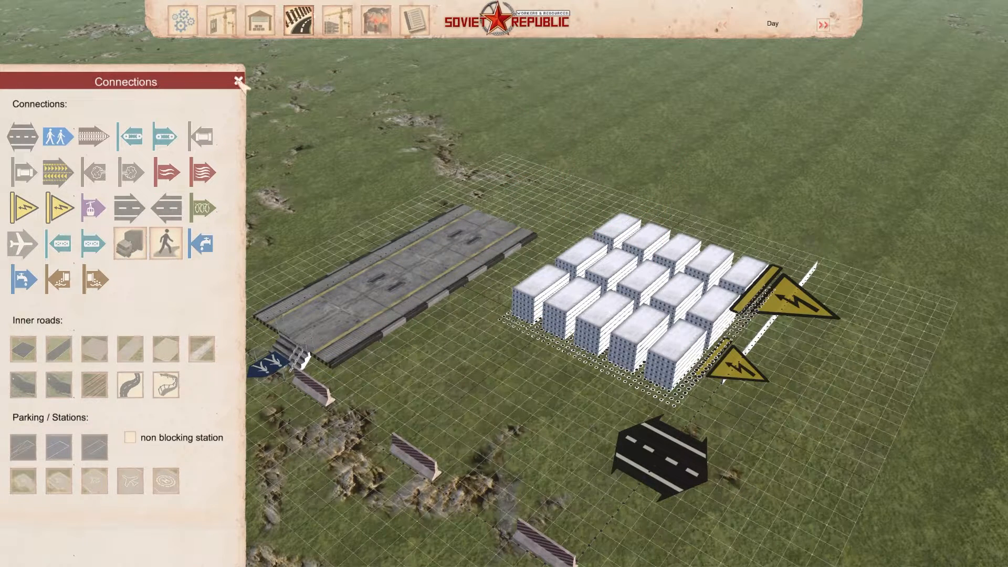
left_click(167, 386)
left_click(622, 208)
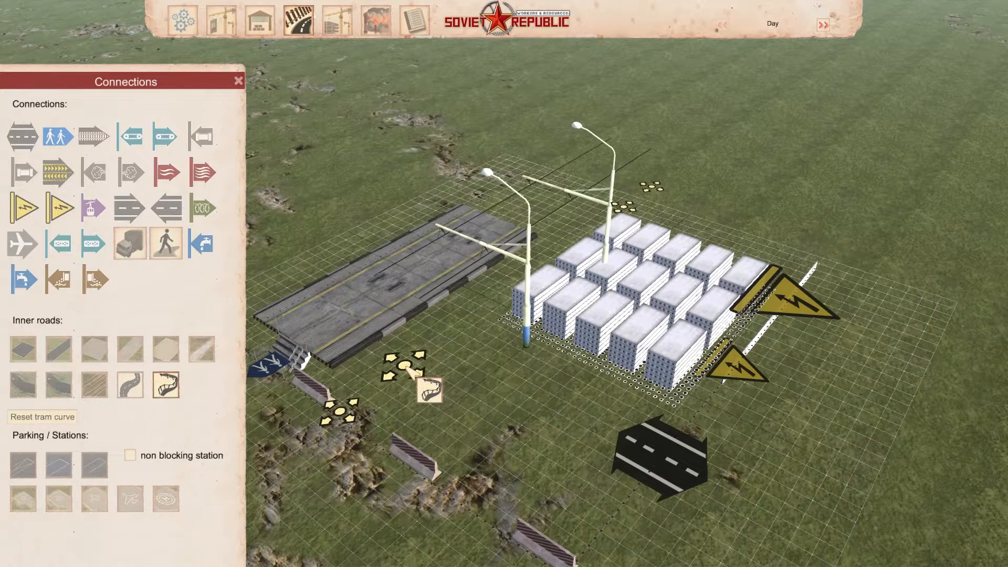
left_click(405, 366)
key("Delete")
- Change the building type to Power Substation and delete the open space storage from the plot
left_click(261, 22)
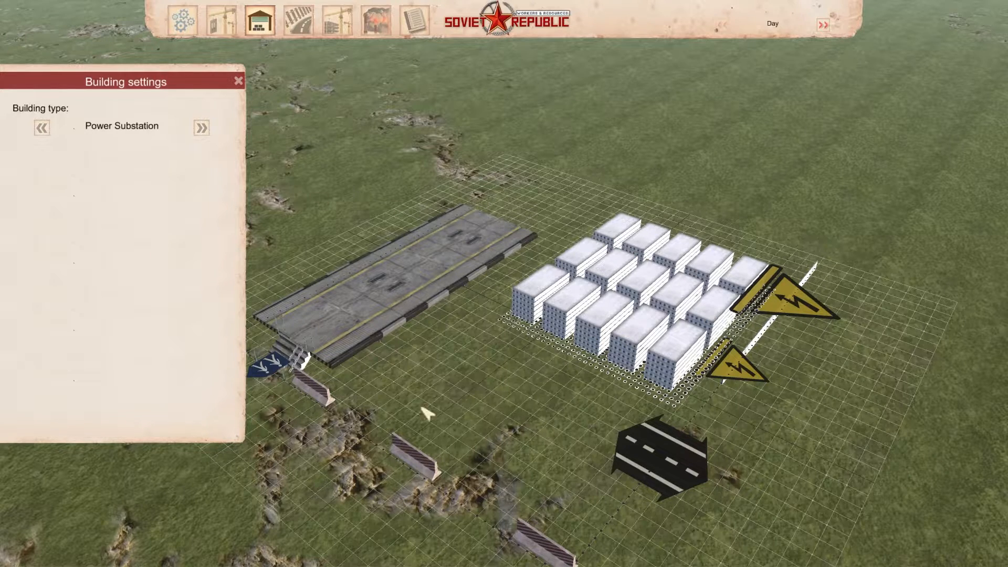
left_click(584, 322)
key("Delete")
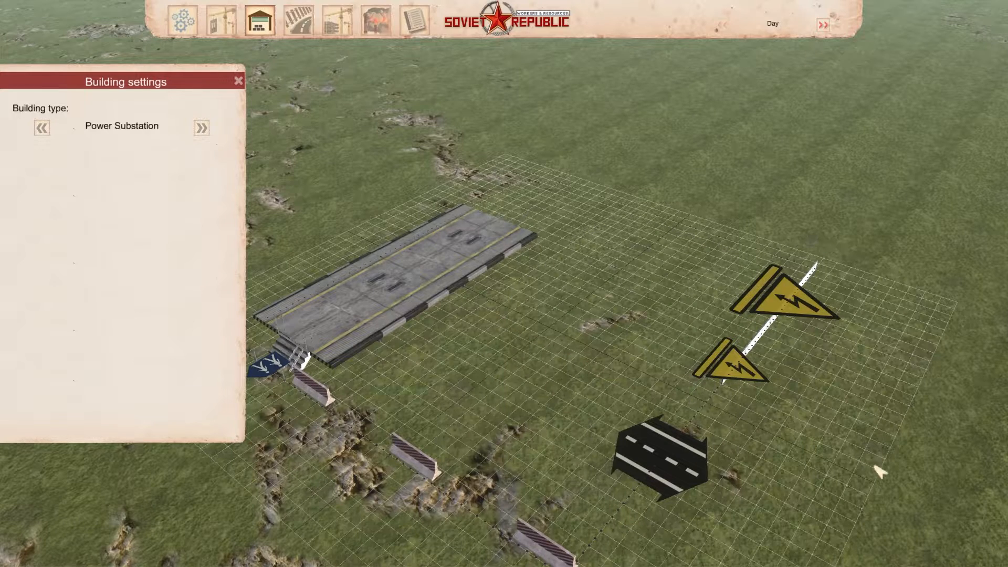
- Change the building type to Power Transformer and view the plot with its two electricity connections
left_click(203, 129)
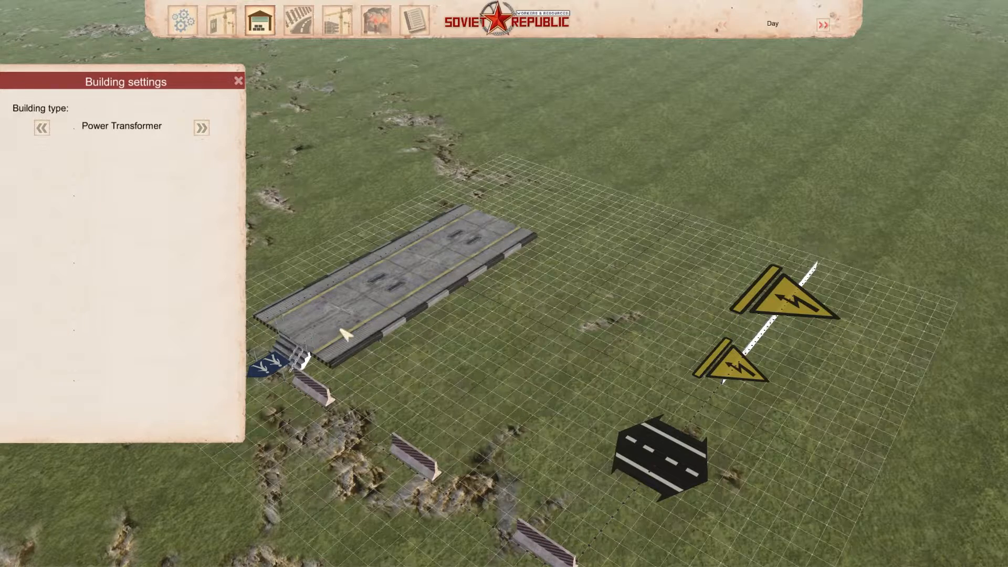
right_click_drag(586, 277, 593, 269)
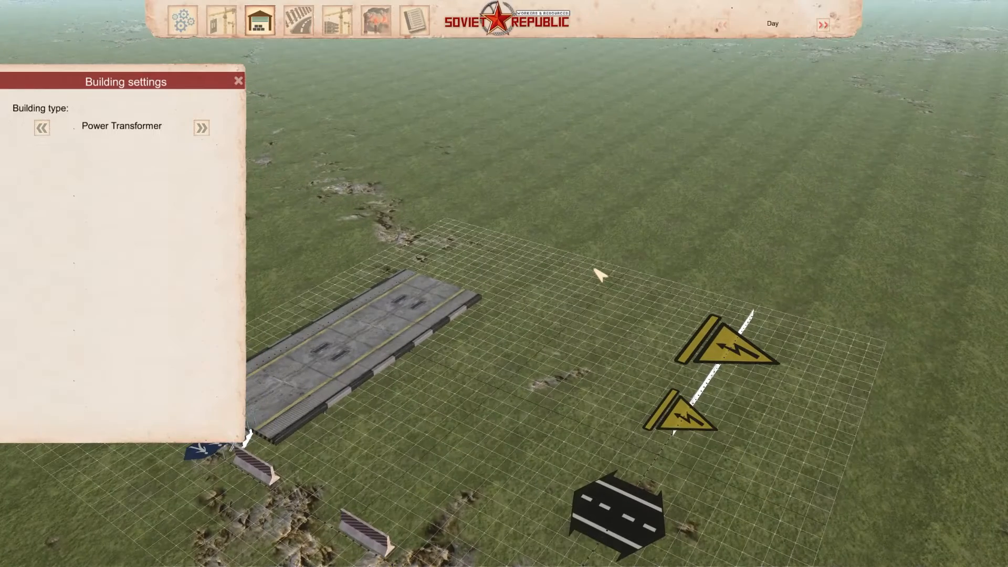
scroll(543, 226, "down", 3)
scroll(461, 295, "up", 2)
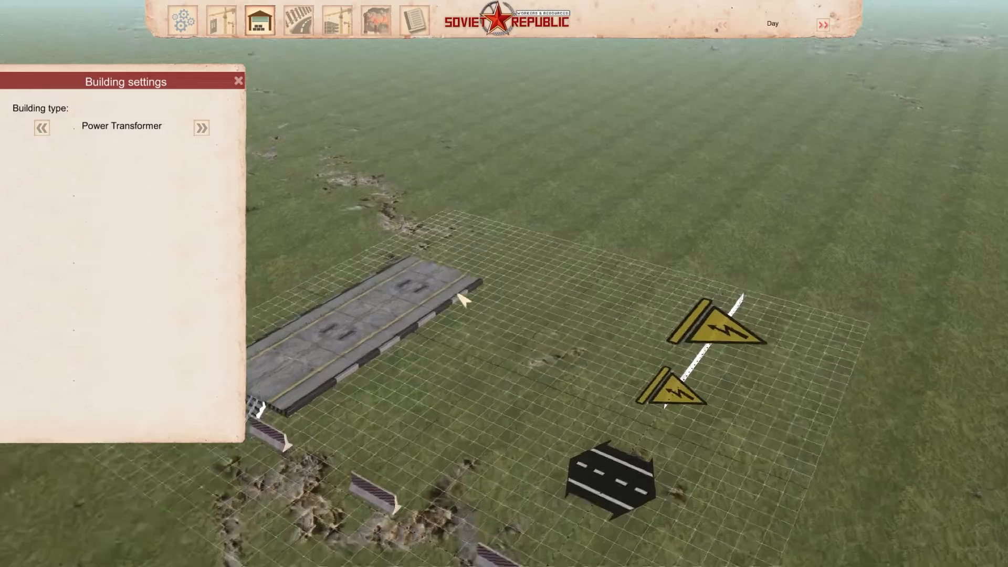
scroll(570, 345, "down", 1)
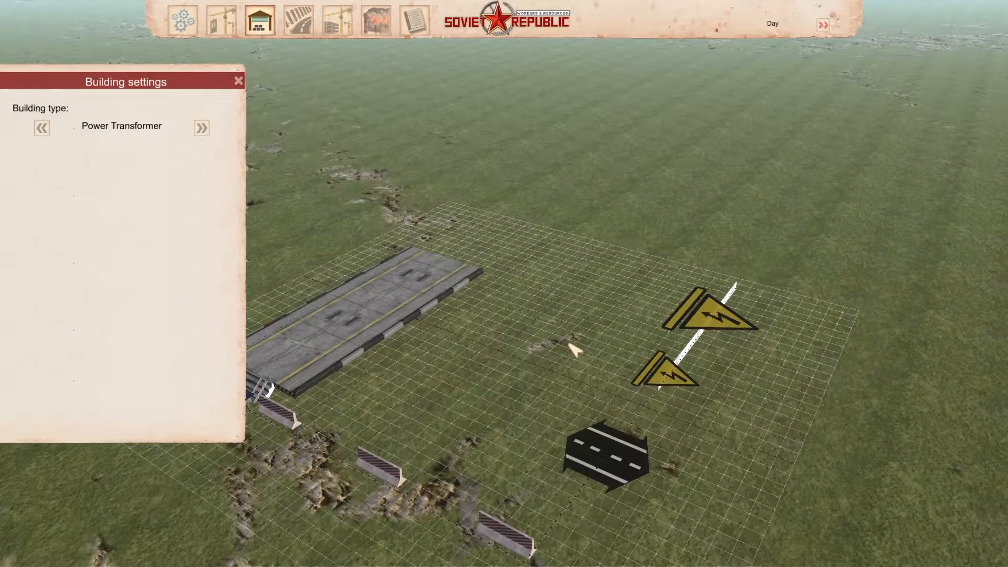
middle_click_drag(797, 381, 660, 415)
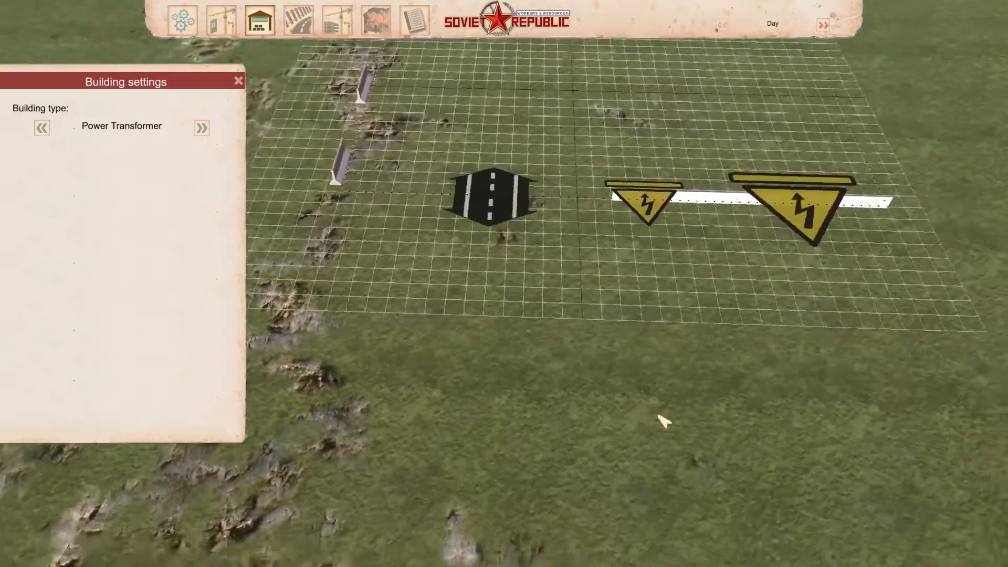
key("w")
key("d")
key("s")
right_click_drag(642, 133, 643, 394)
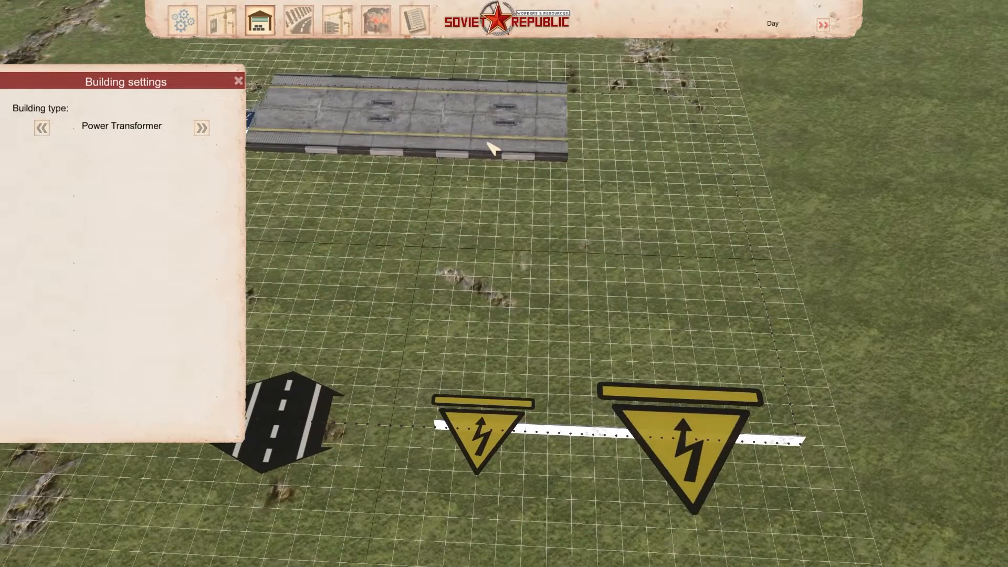
- Browse the Production line building type with its ROAD and RAIL variants, returning to Power Transformer in between
left_click(208, 131)
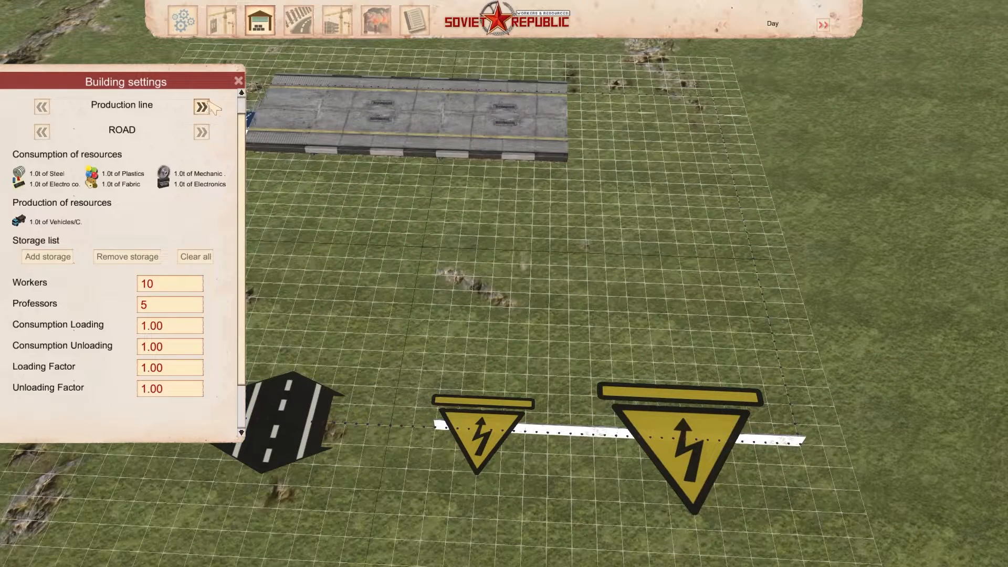
left_click(208, 102)
left_click(42, 127)
left_click(42, 128)
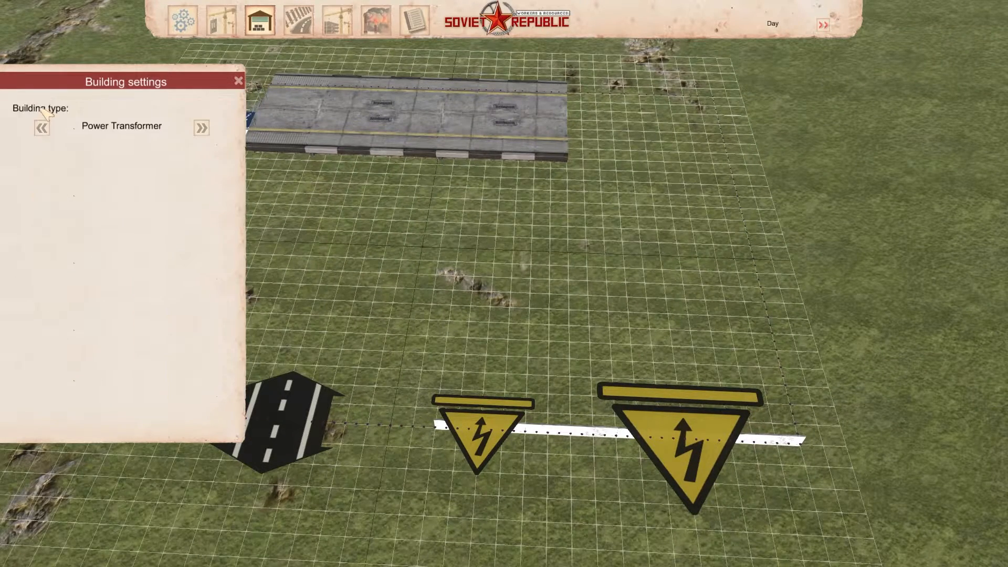
scroll(535, 176, "down", 5)
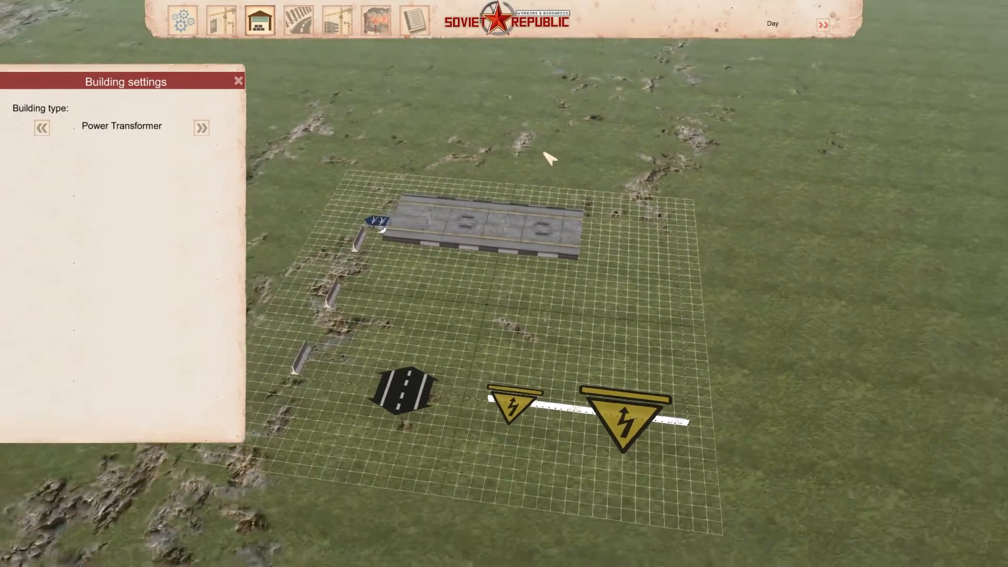
left_click(202, 128)
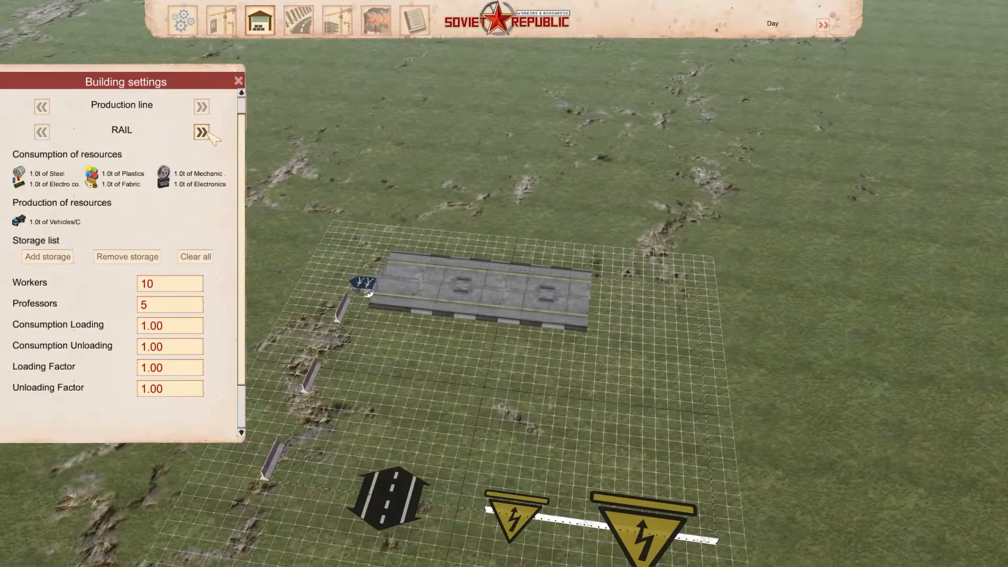
left_click(201, 103)
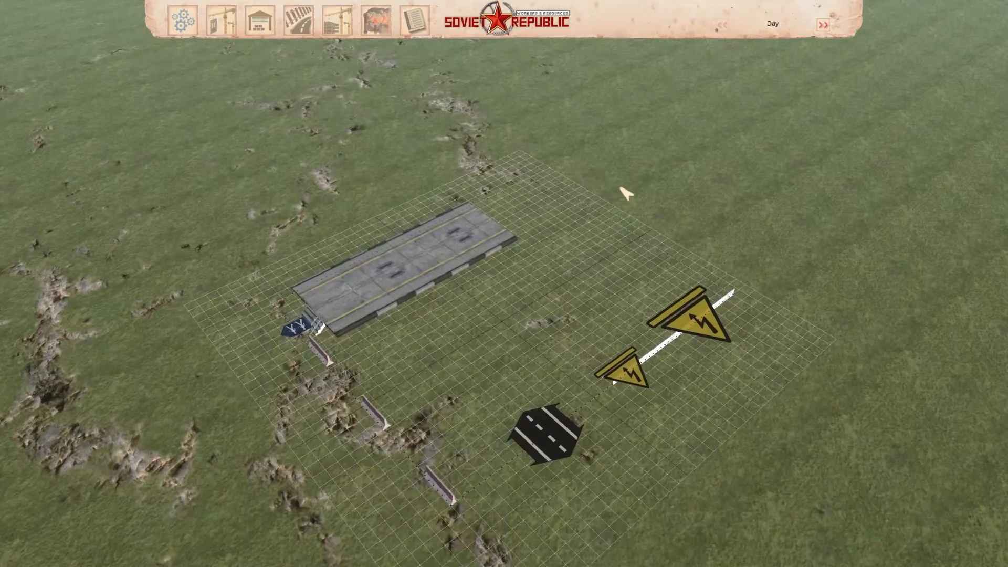
middle_click_drag(621, 188, 598, 269)
scroll(598, 269, "up", 2)
scroll(598, 269, "down", 3)
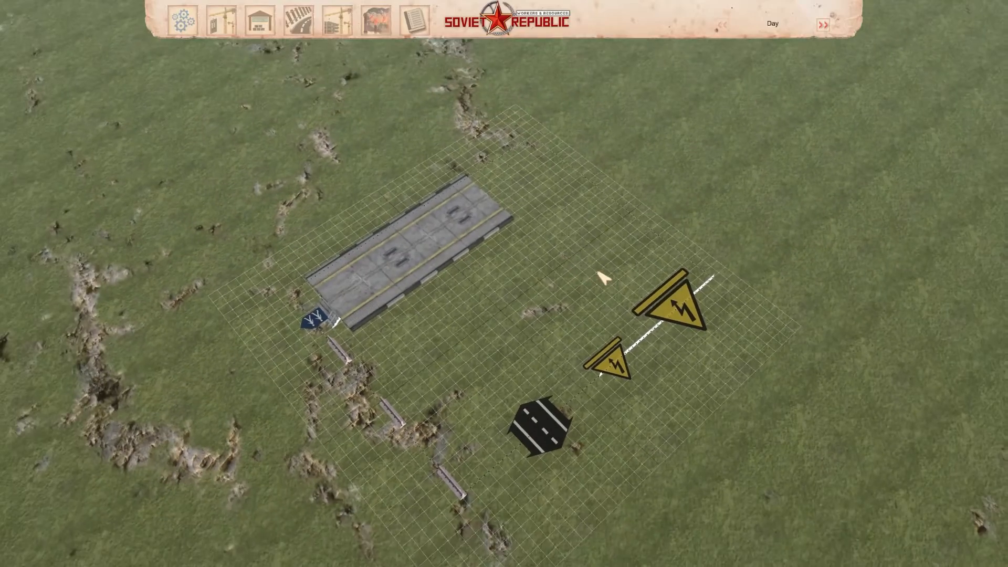
key("w")
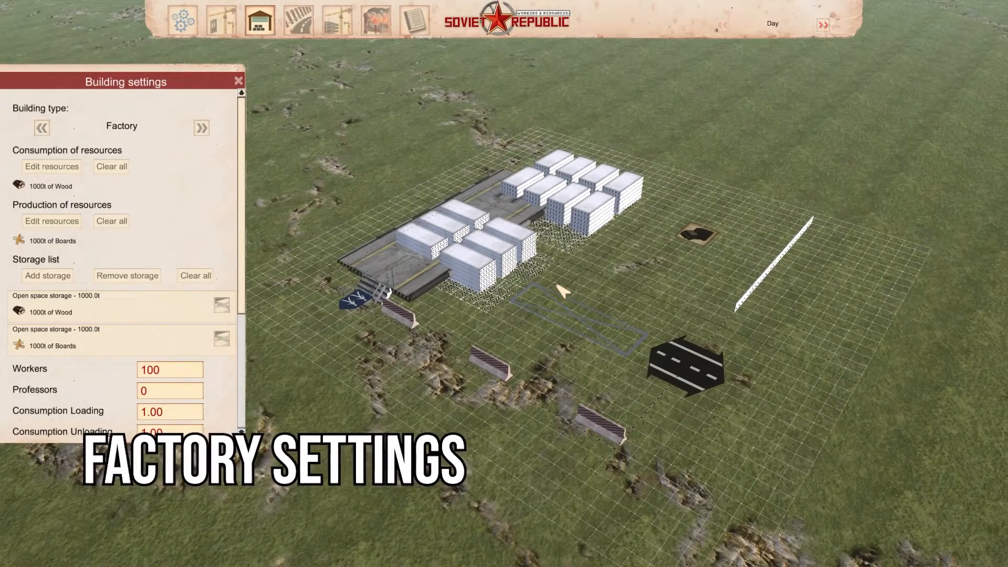
key("d")
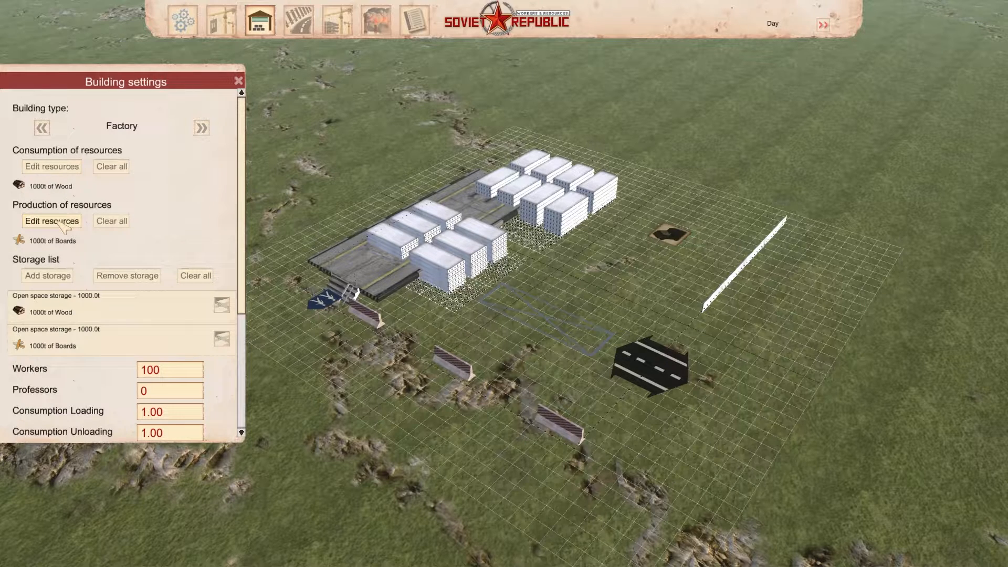
- Replace the factory's consumed resource with Crops at a consumption of 10 t per worker per day
left_click(52, 166)
left_click(455, 212)
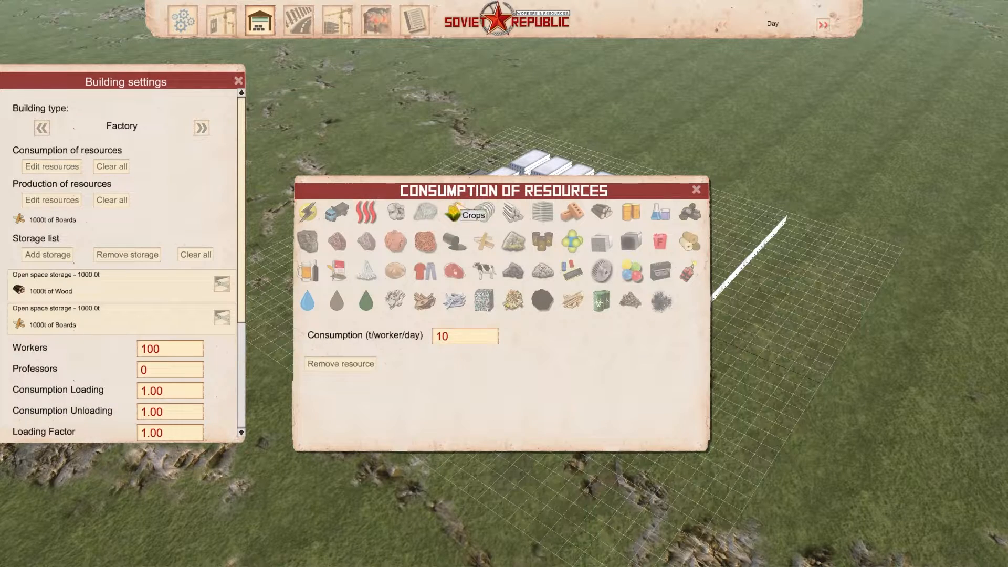
left_click(696, 190)
- Clear the factory's produced resources and set Nuclear fuel as its product at 10 t per worker per day
left_click(112, 220)
left_click(52, 221)
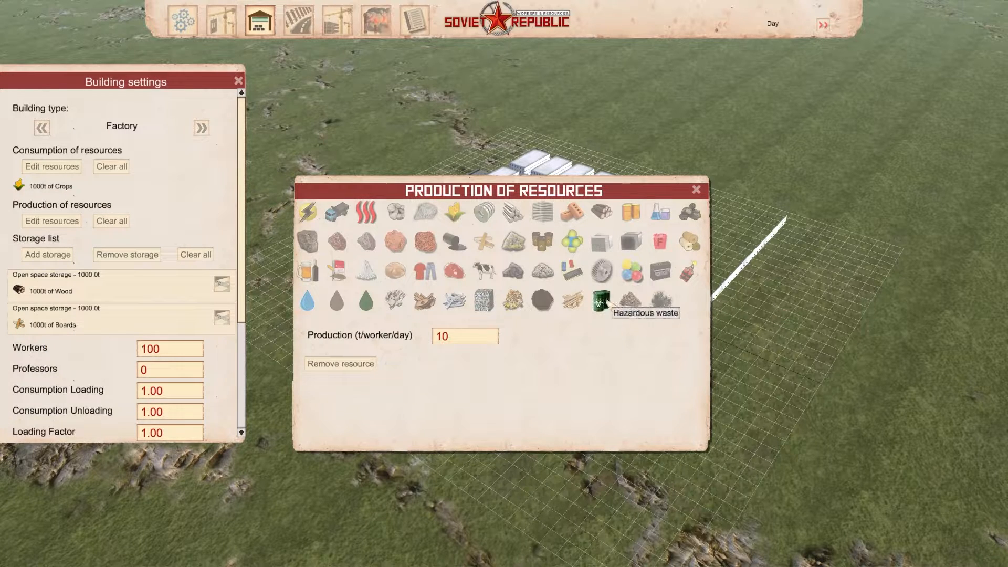
left_click(601, 242)
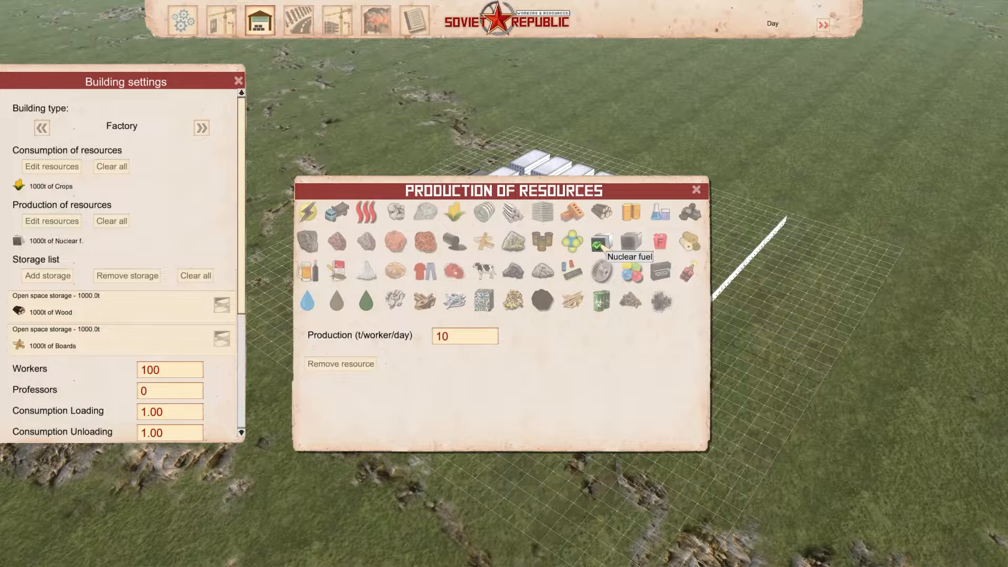
left_click(697, 189)
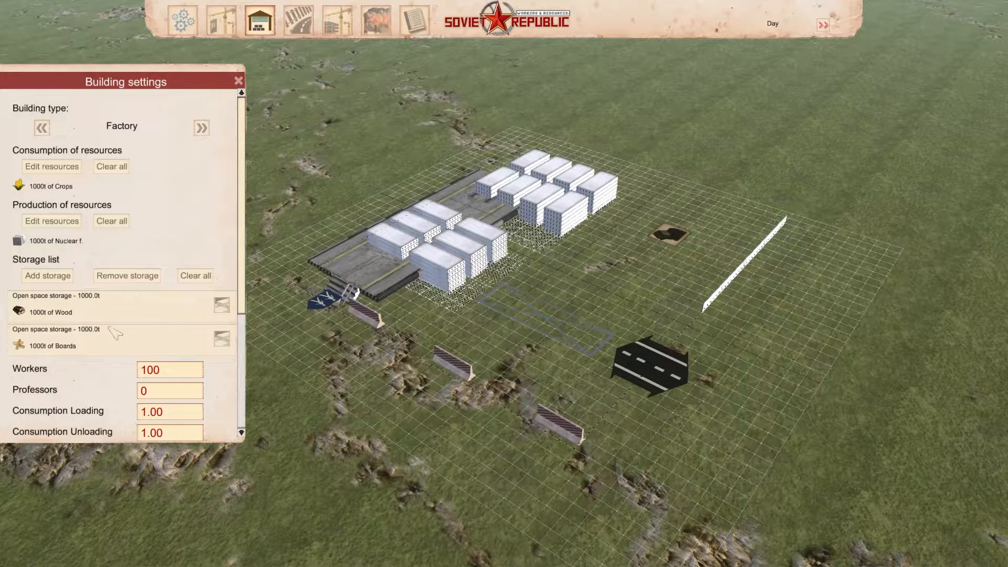
- Clear the storage list and add an import Warehouse storage of size 10 for Crops
left_click(196, 275)
left_click(50, 276)
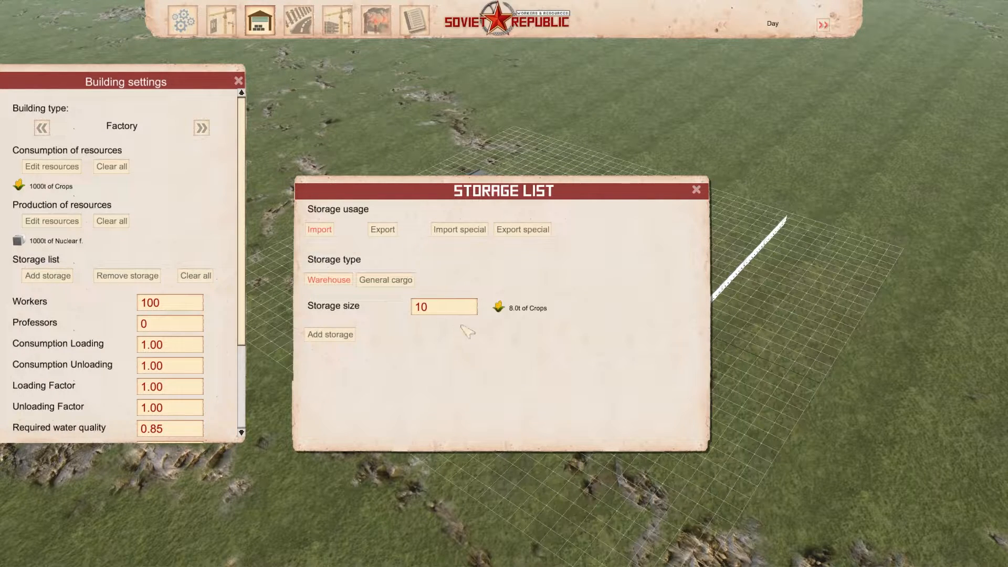
left_click(330, 335)
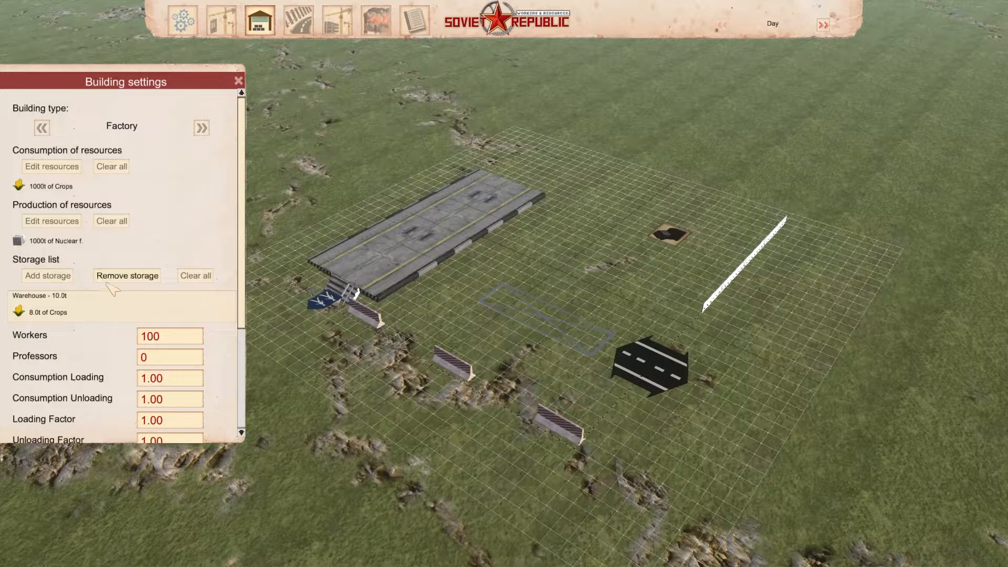
- Add an export storage of type Heavy rad. protected, size 10, for Nuclear fuel
left_click(52, 276)
left_click(397, 234)
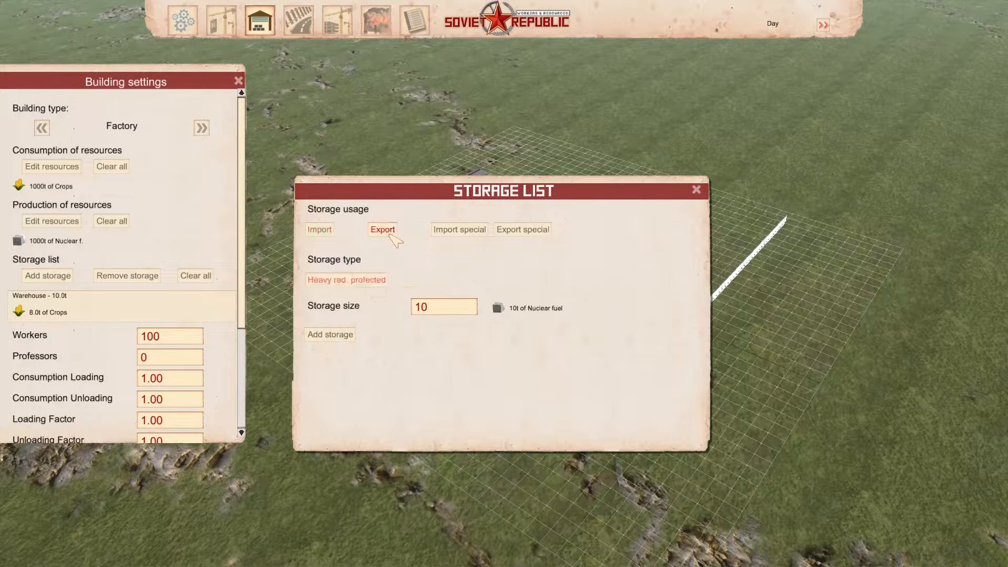
left_click(330, 334)
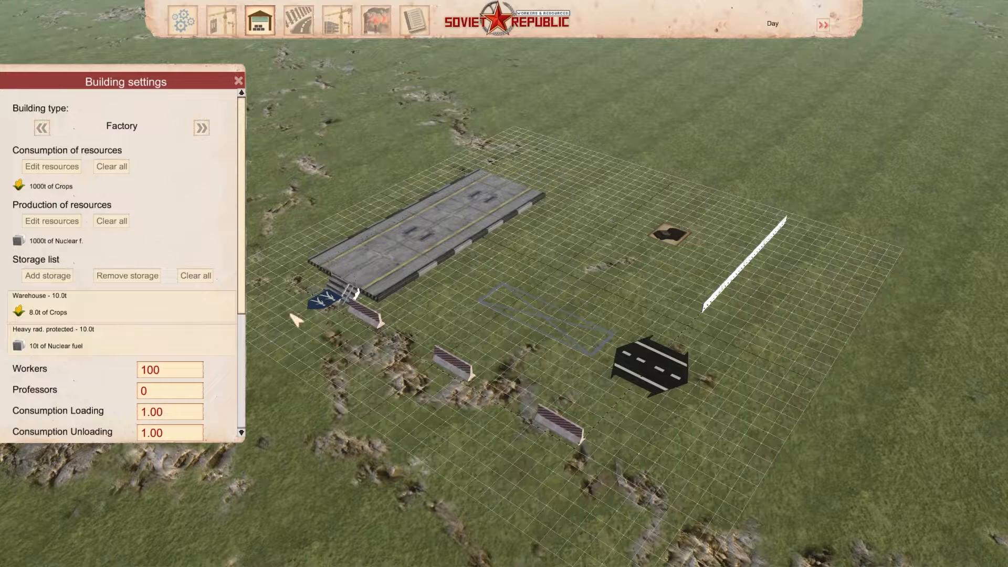
- Examine the factory's workers, professors, loading factor, required water quality and sewage pollution settings
scroll(247, 276, "down", 5)
scroll(169, 196, "up", 1)
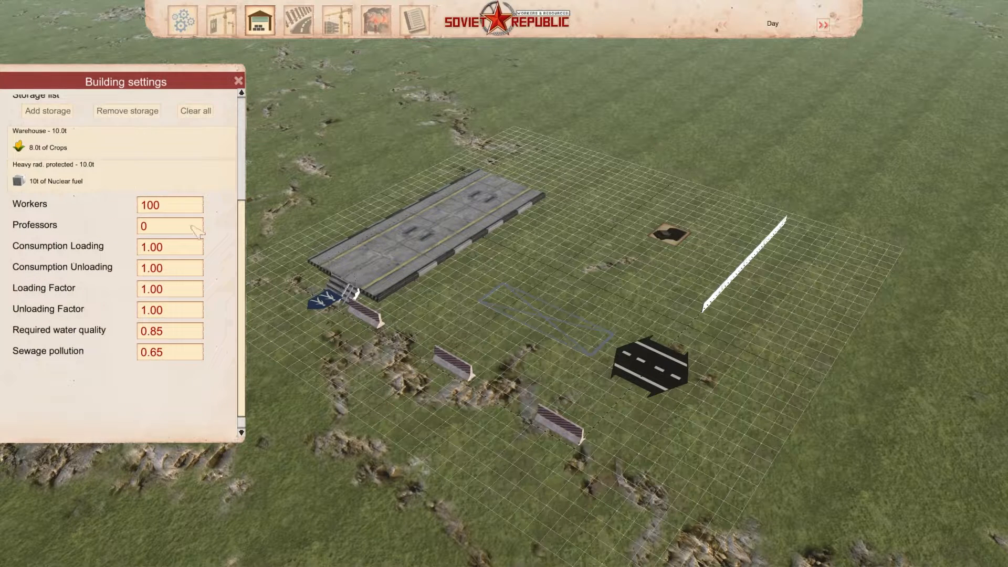
scroll(158, 310, "up", 3)
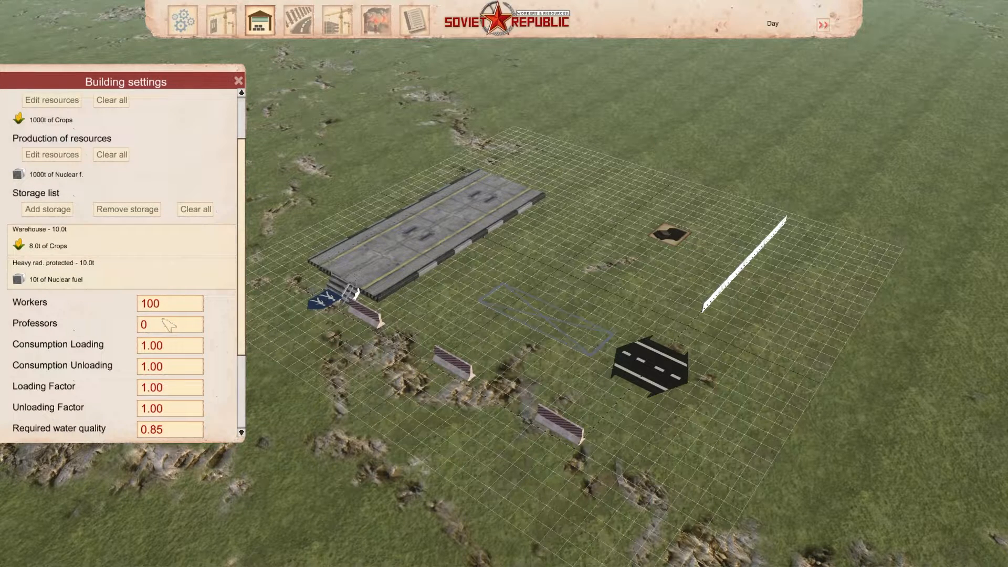
left_click(144, 325)
left_click(235, 357)
scroll(226, 299, "down", 3)
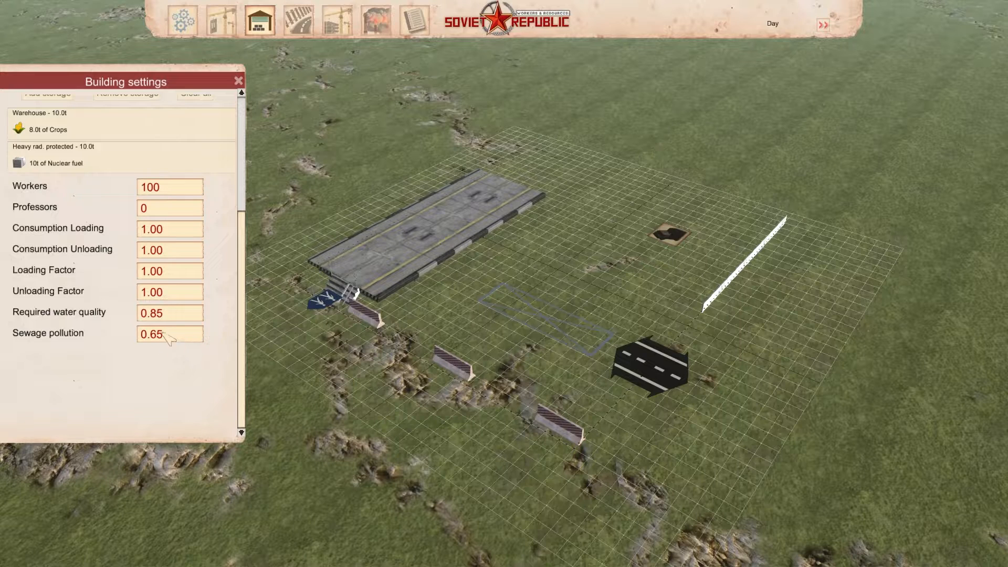
left_click_drag(242, 291, 246, 155)
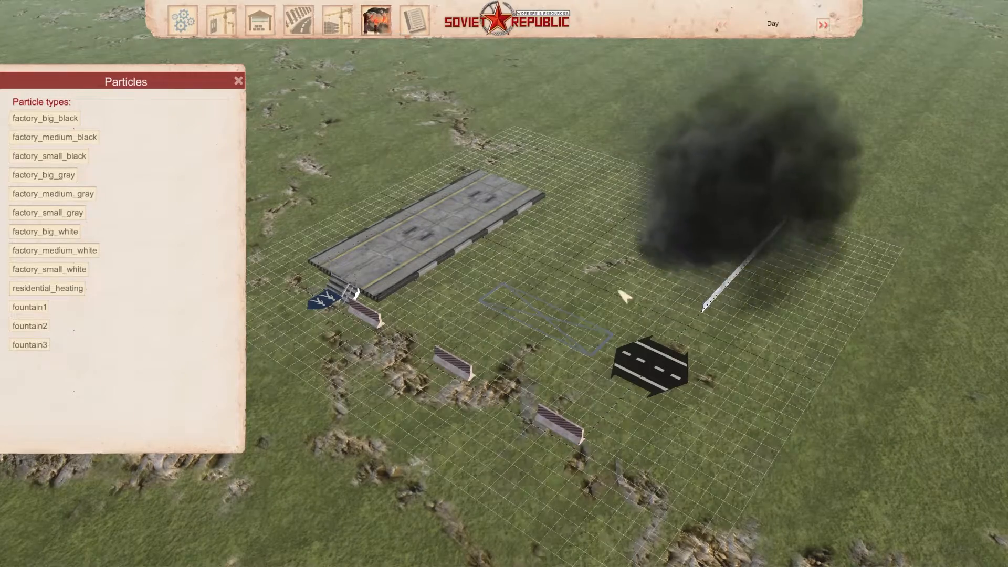
- Examine the black smoke particle on the plot from several angles, alternating with the building's construction phase settings
middle_click_drag(594, 269, 697, 256)
scroll(697, 255, "down", 3)
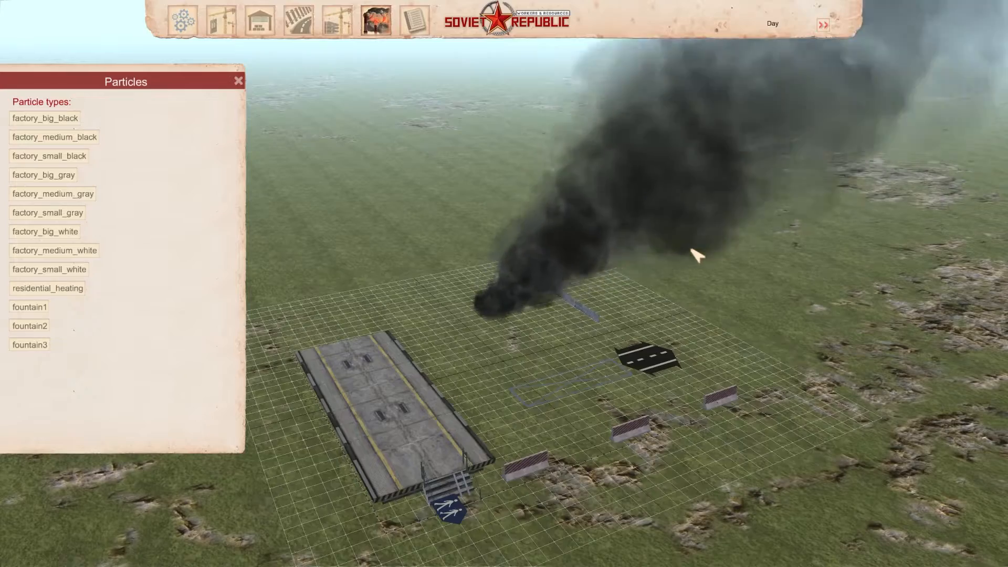
middle_click_drag(541, 339, 584, 341)
scroll(541, 340, "up", 3)
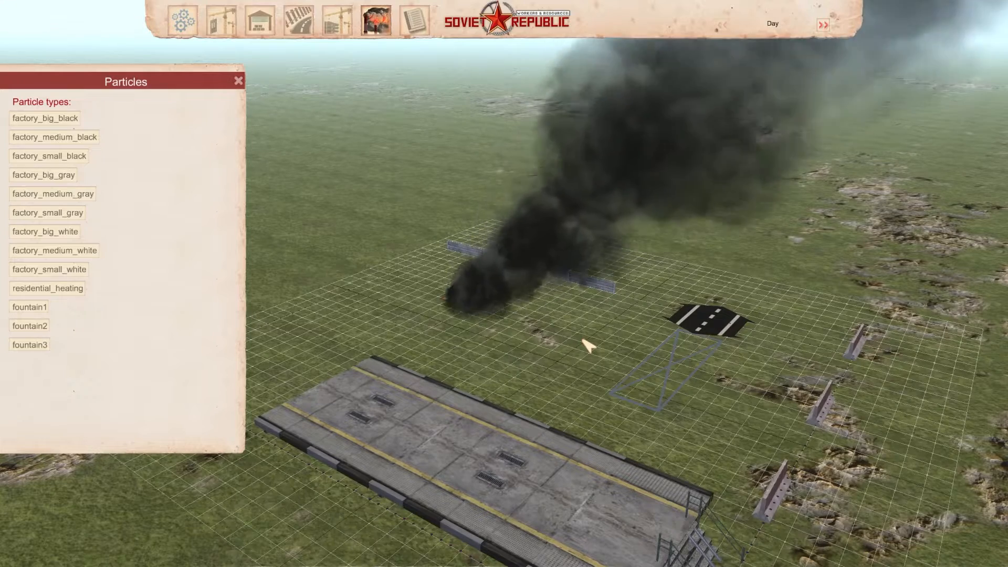
left_click(345, 19)
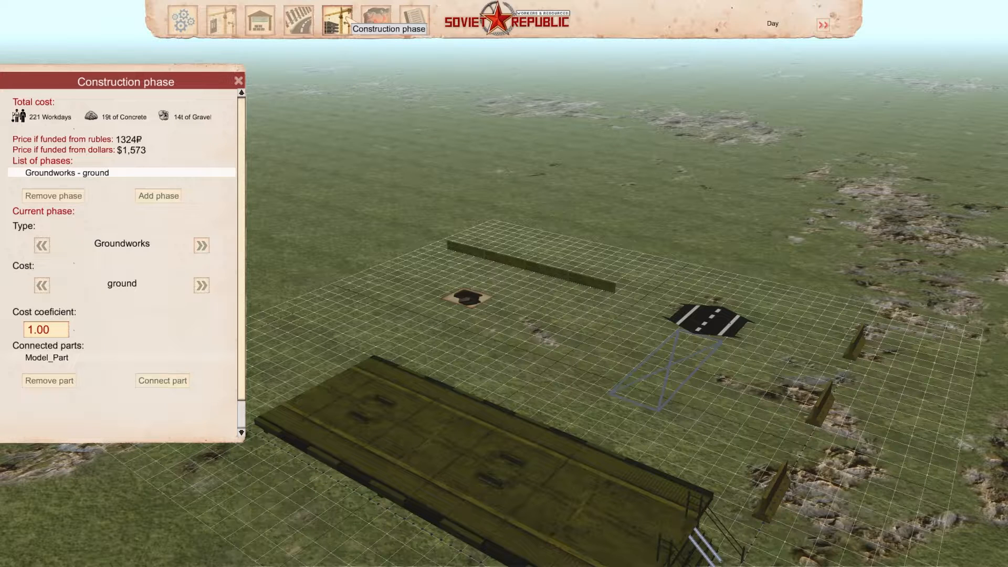
left_click(376, 21)
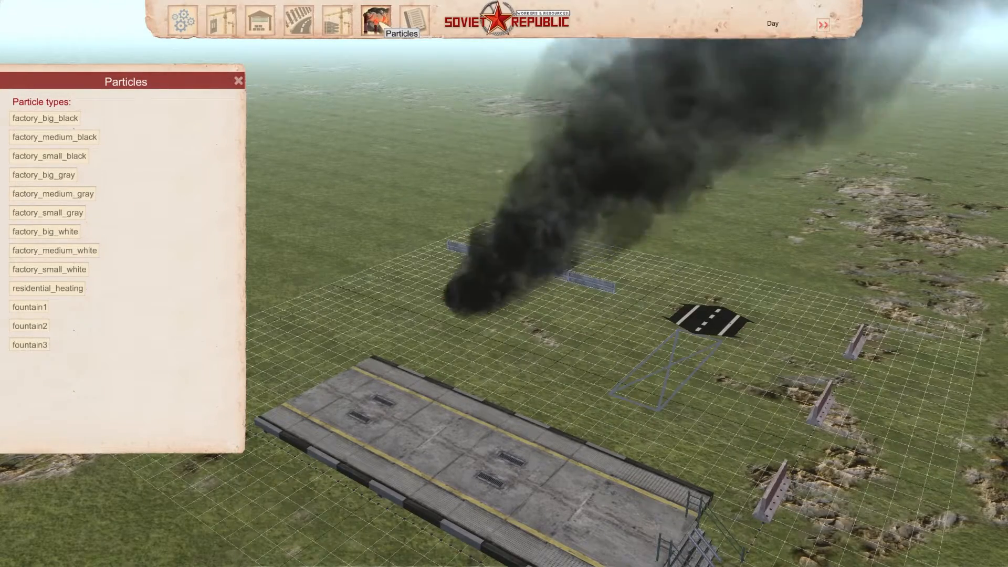
left_click(376, 21)
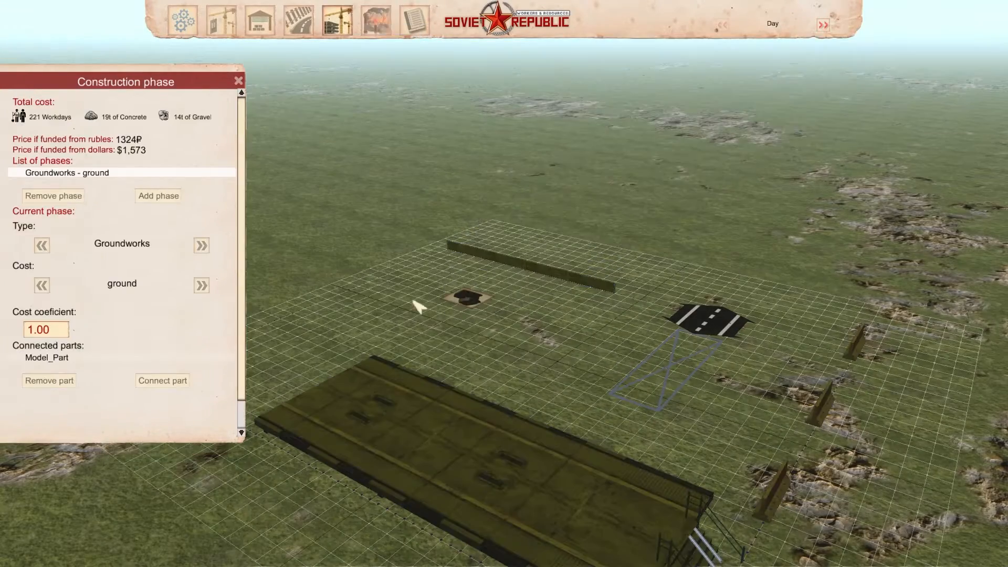
left_click(376, 21)
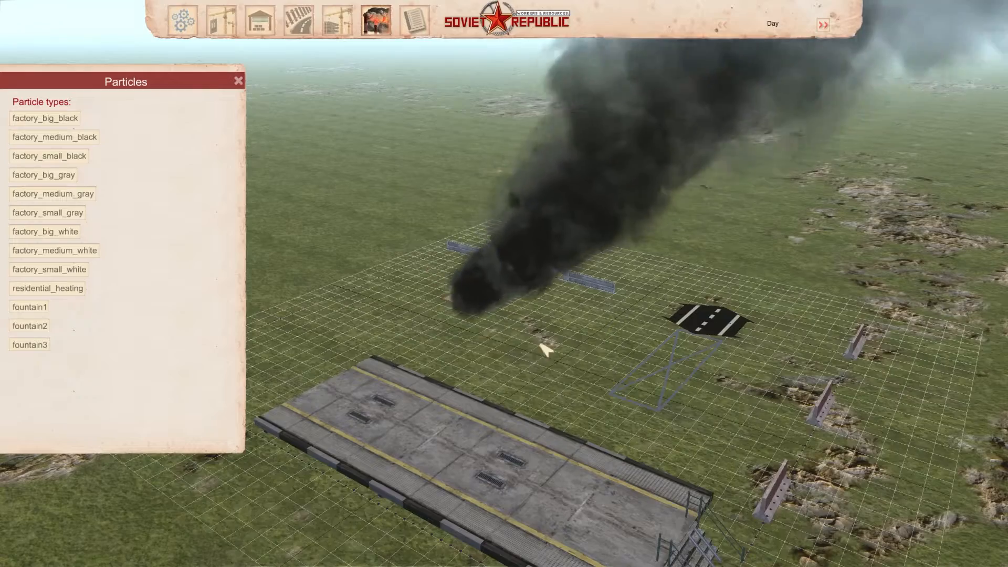
- Place a fountain1 particle on the plot between the paved platform and the striped barriers
middle_click_drag(538, 342, 520, 283)
scroll(493, 349, "down", 4)
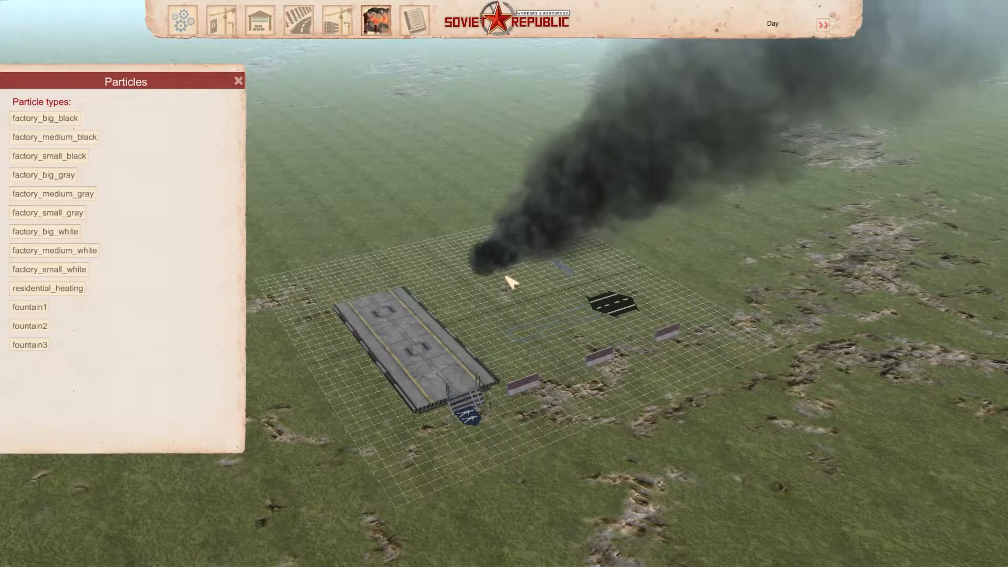
left_click(46, 310)
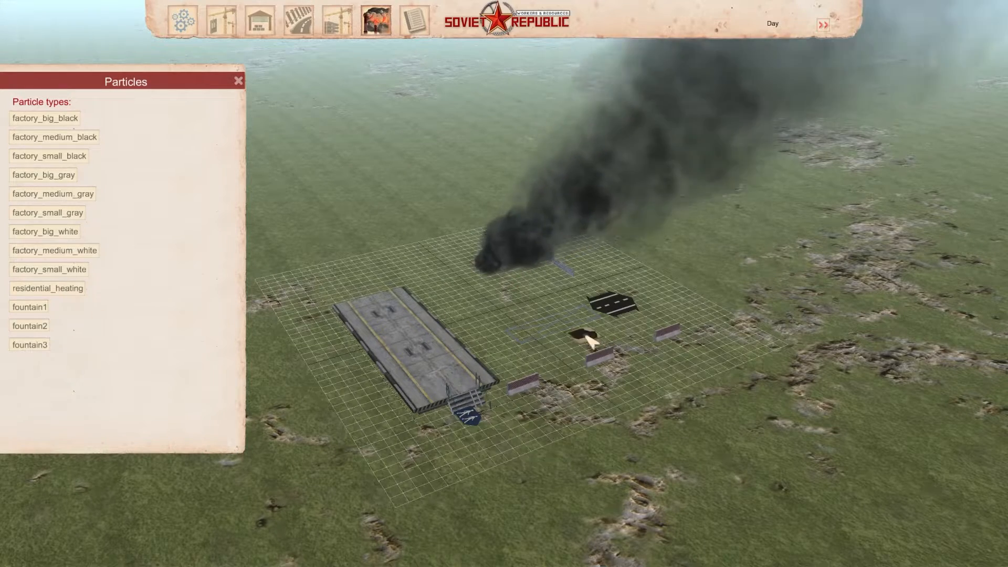
left_click(552, 364)
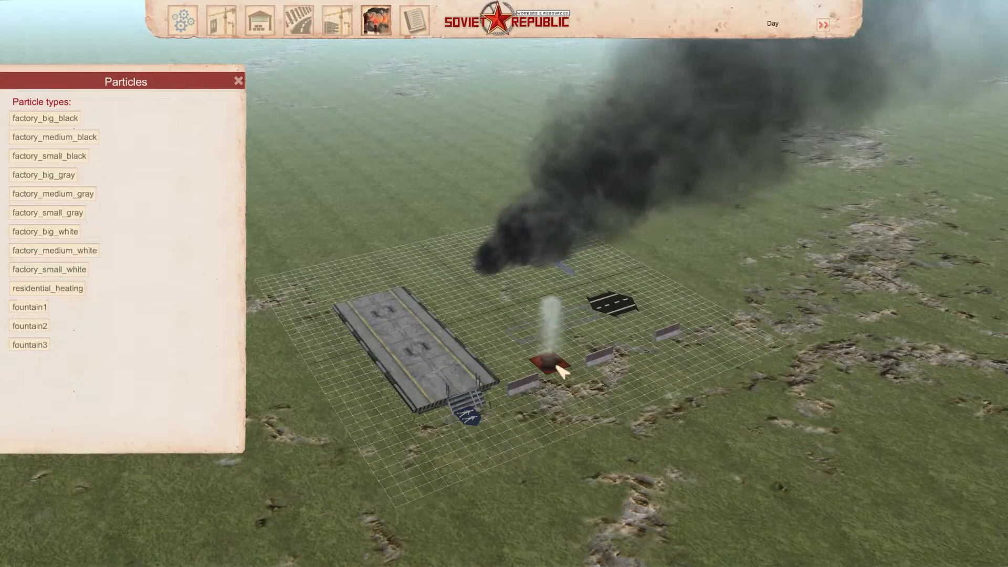
- Add a fountain1 particle on the open grass behind the striped barriers, beside the paved platform
scroll(562, 372, "up", 5)
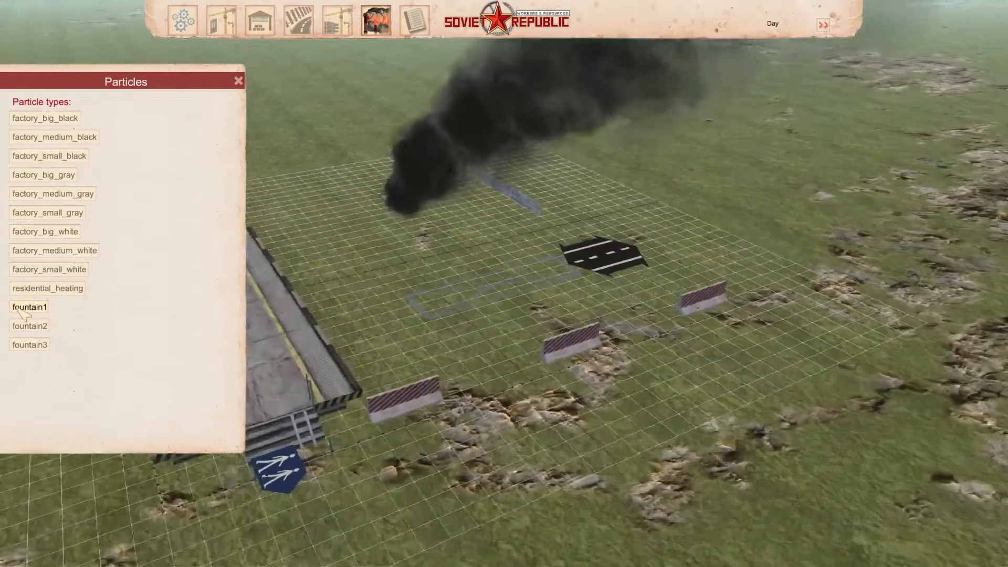
left_click(16, 307)
right_click_drag(546, 386, 627, 423)
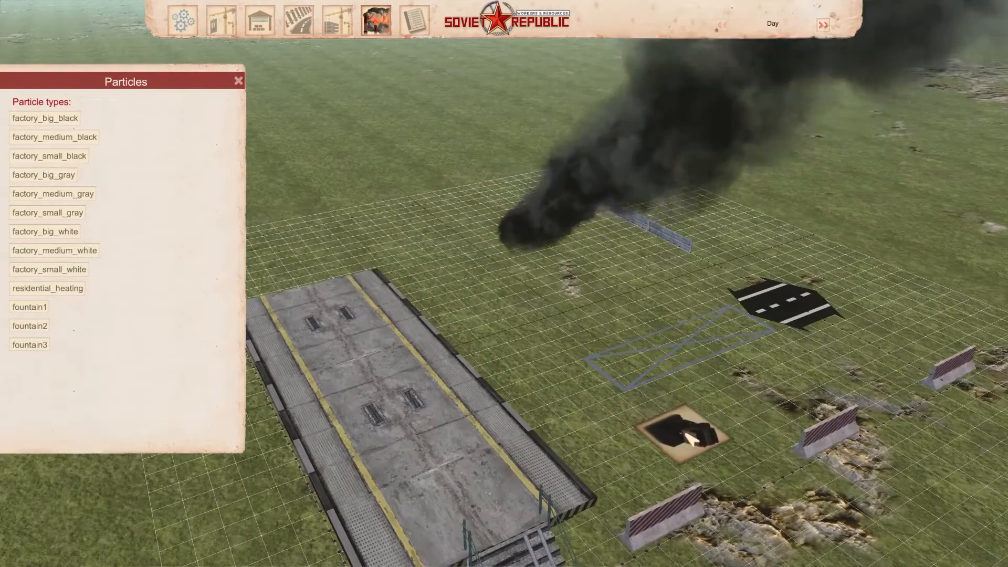
left_click(686, 431)
right_click_drag(743, 464, 699, 436)
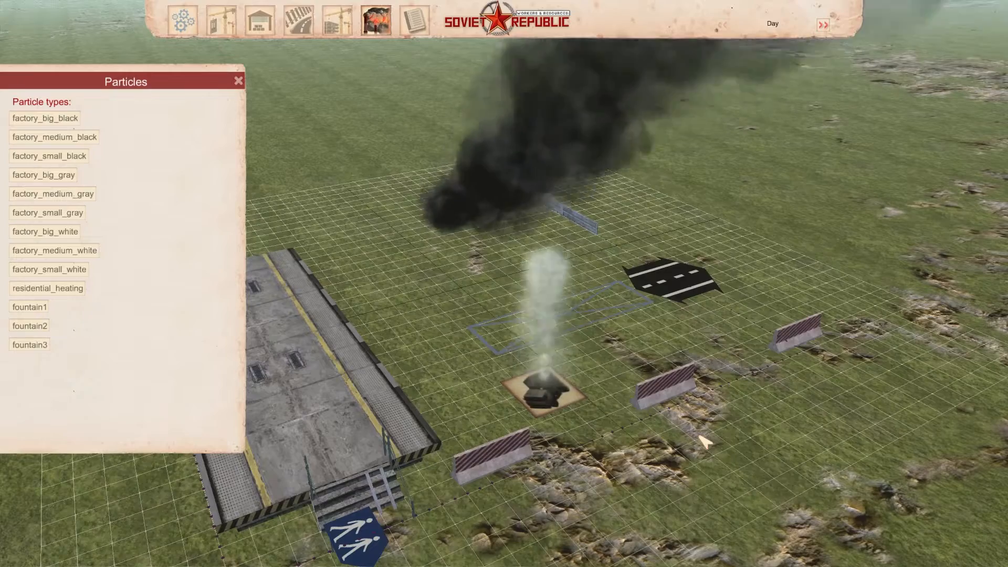
left_click(548, 396)
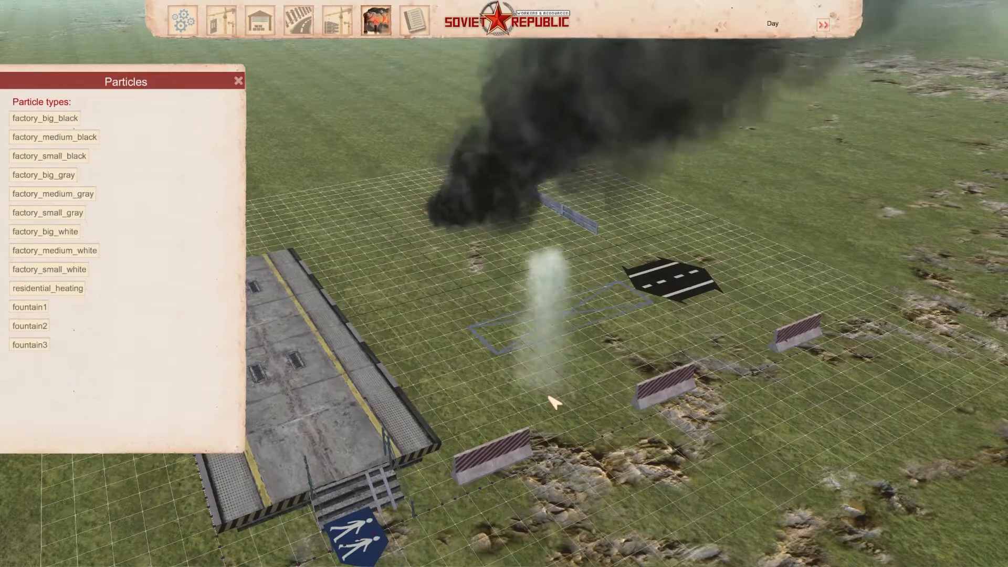
right_click_drag(548, 396, 522, 302)
scroll(524, 302, "down", 5)
scroll(522, 297, "up", 2)
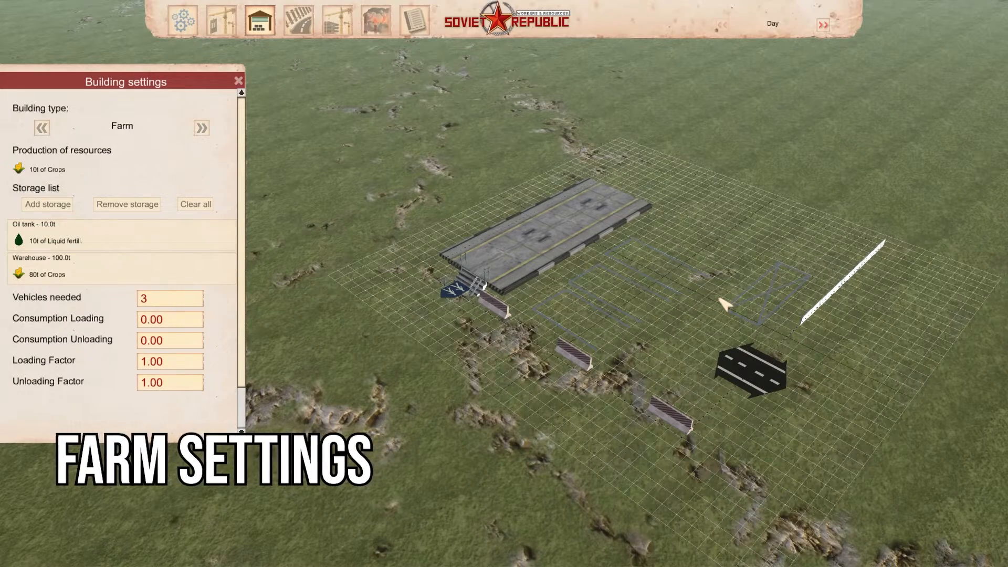
- Examine the Farm building's resource, storage and vehicle settings together with its vehicle stations and road connections
middle_click_drag(691, 274, 683, 278)
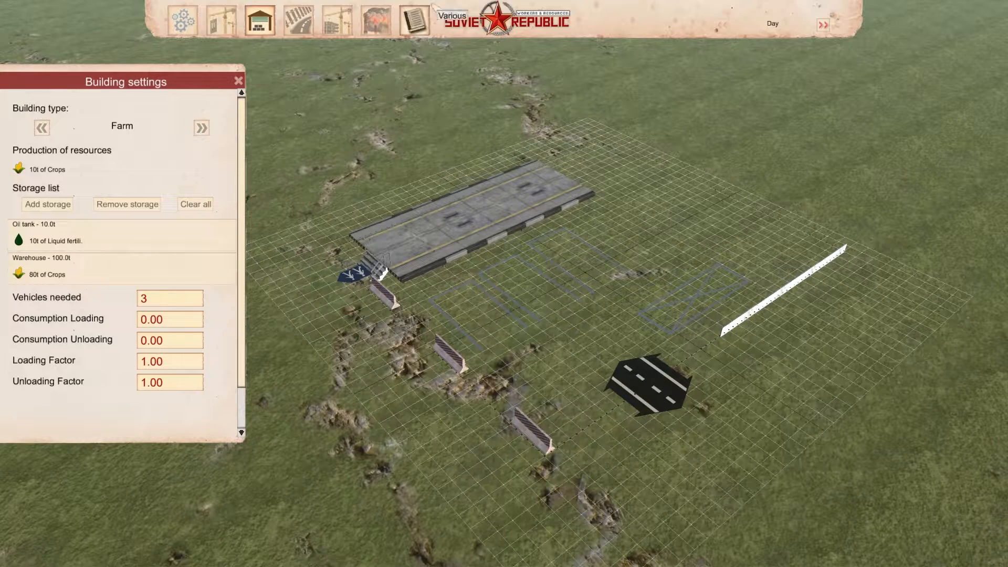
left_click(298, 21)
left_click_drag(491, 283, 580, 266)
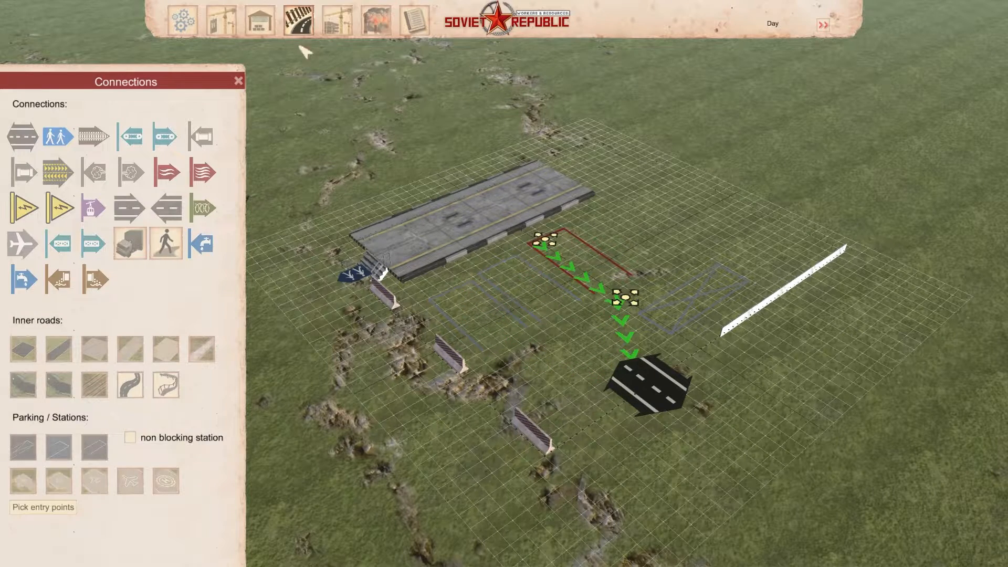
left_click(260, 21)
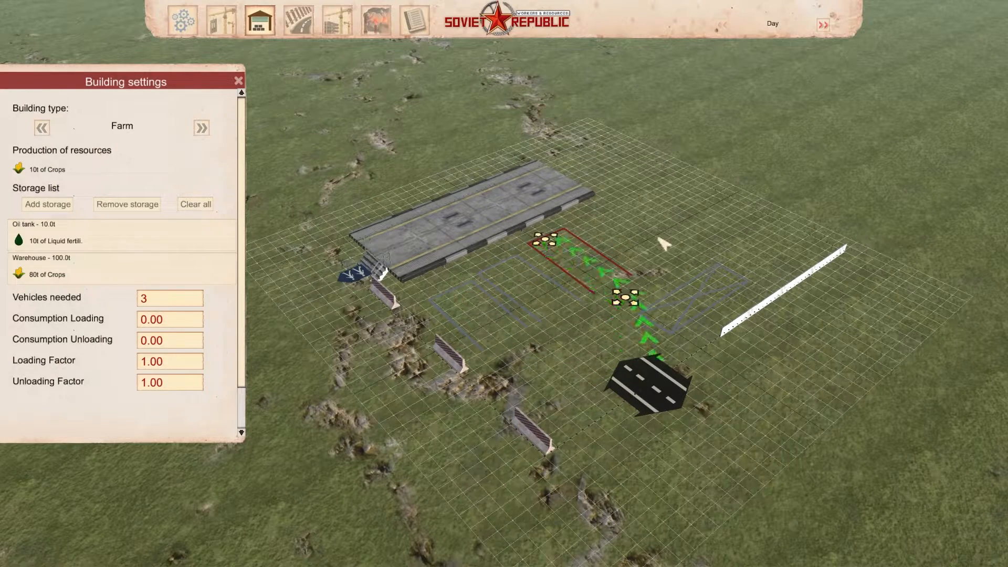
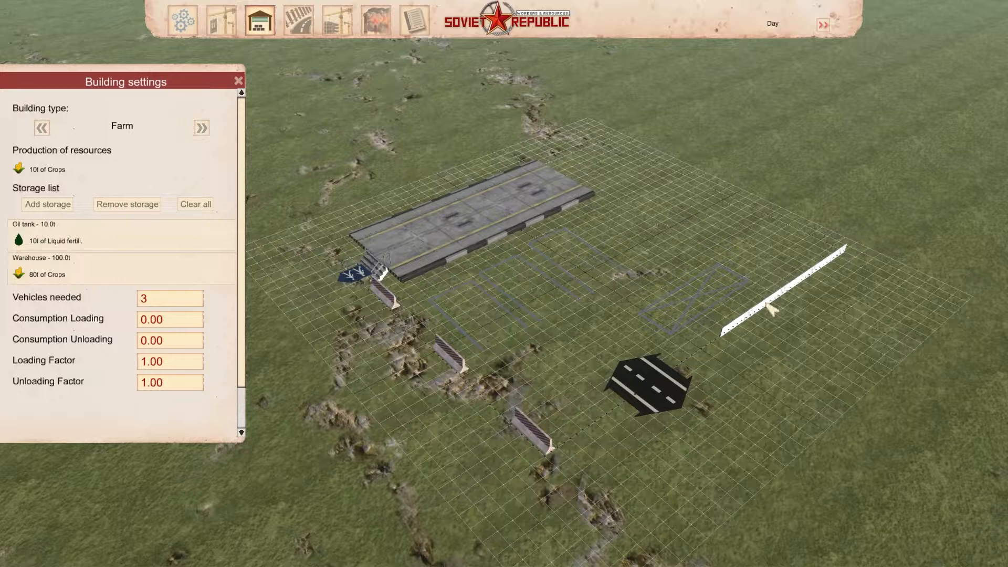
left_click(703, 290)
left_click(773, 247)
- Change the building type to Mine and examine the oil mine's vehicle stations and pipeline connections
left_click(201, 128)
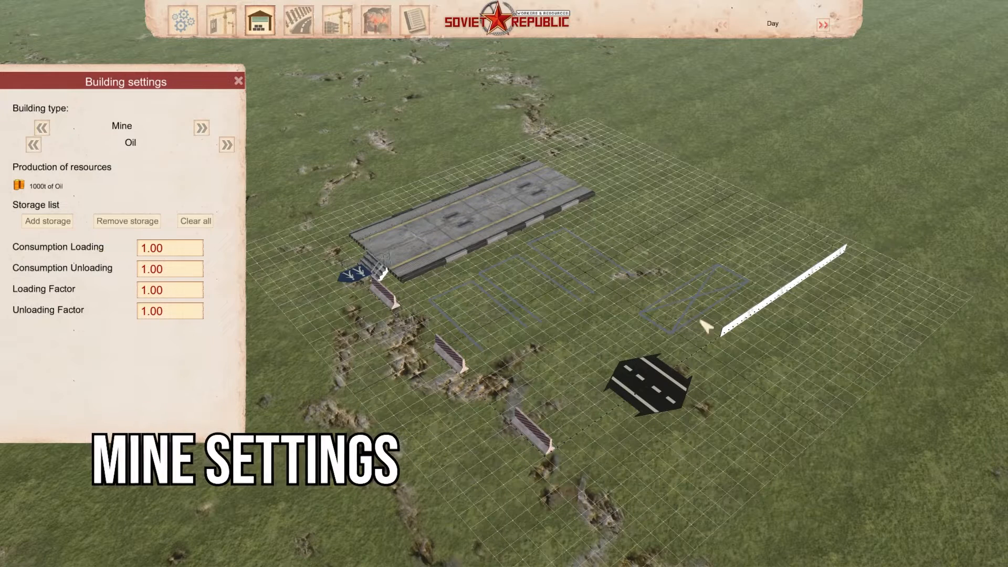
left_click(650, 317)
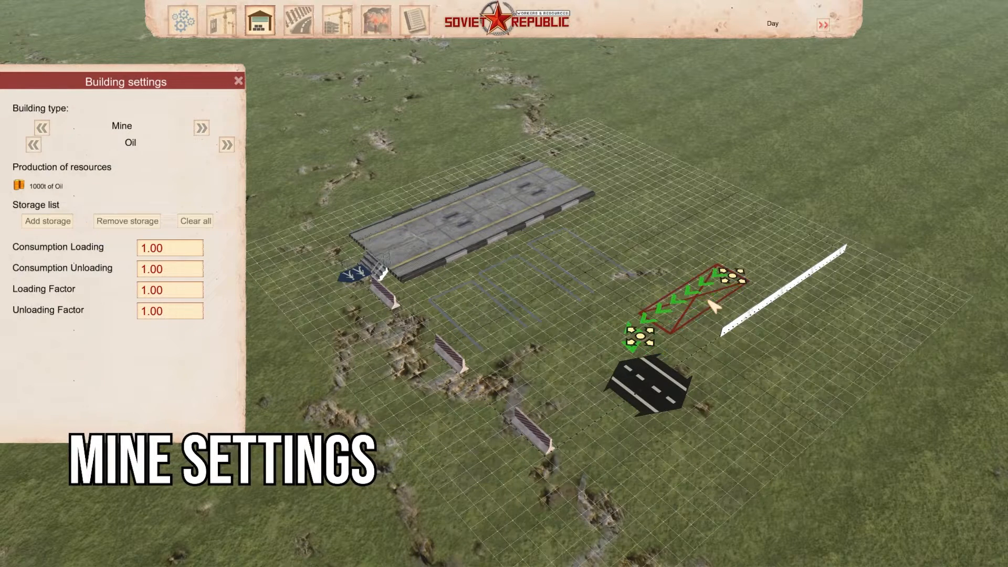
left_click(508, 326)
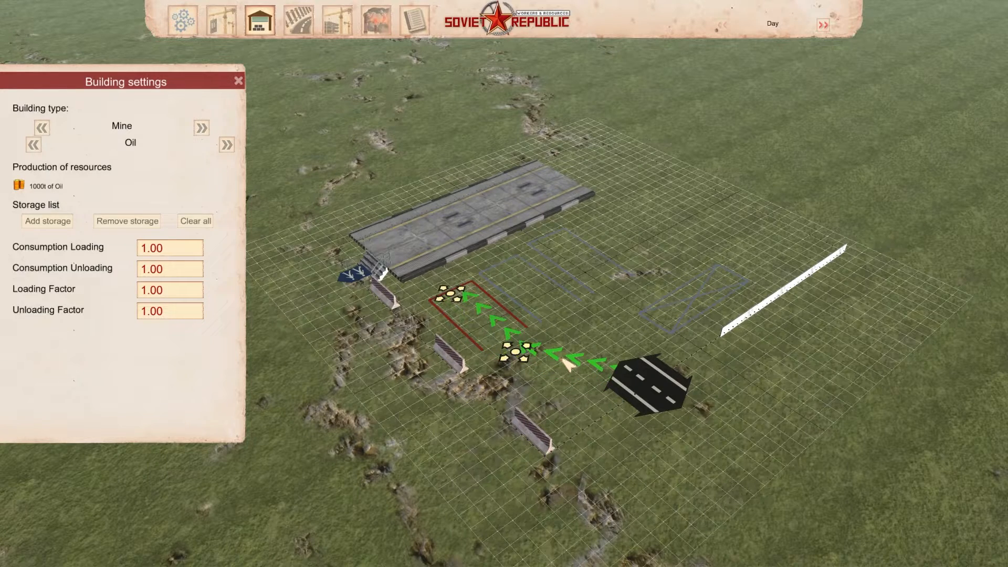
left_click(585, 357)
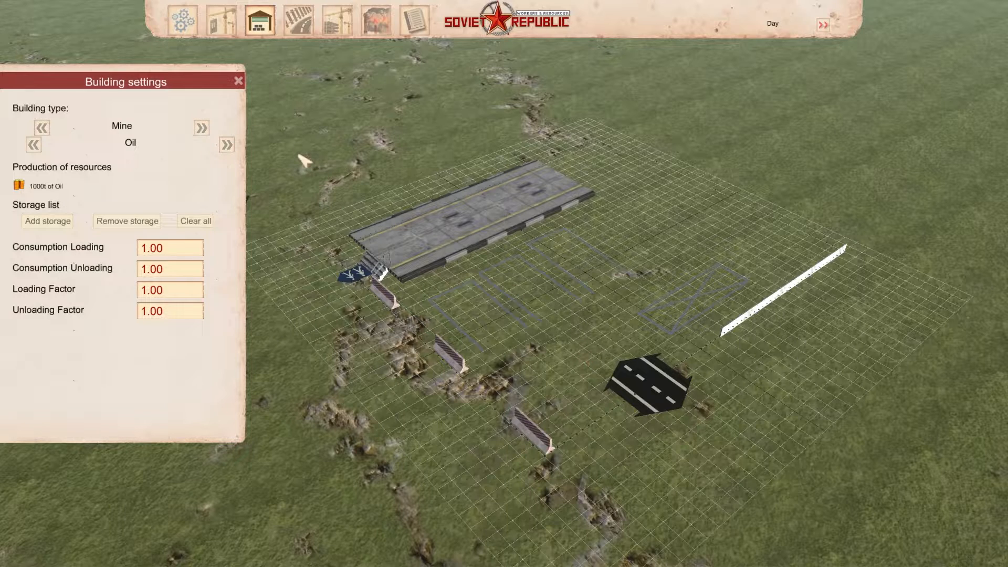
left_click(300, 21)
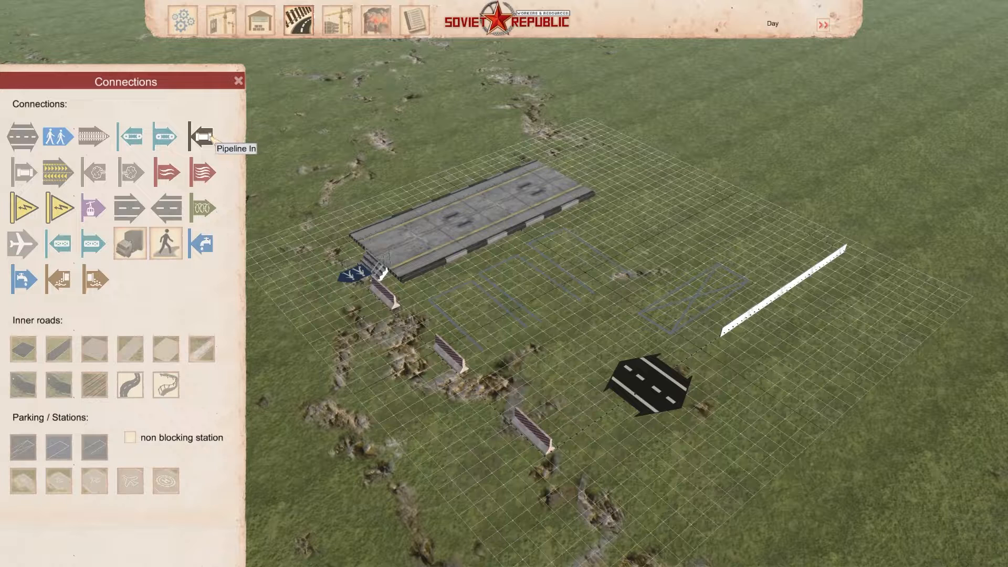
left_click(260, 21)
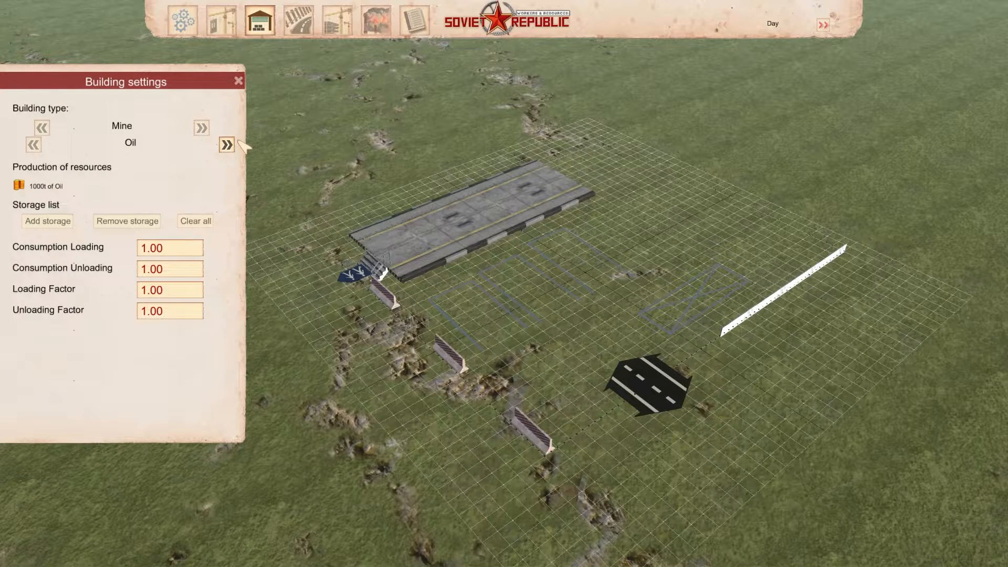
left_click(719, 315)
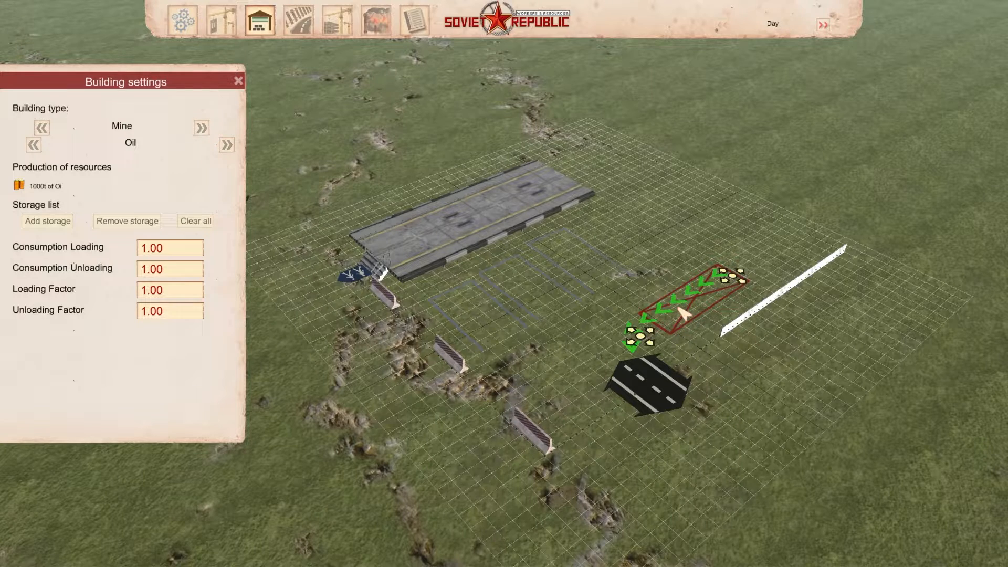
left_click(563, 393)
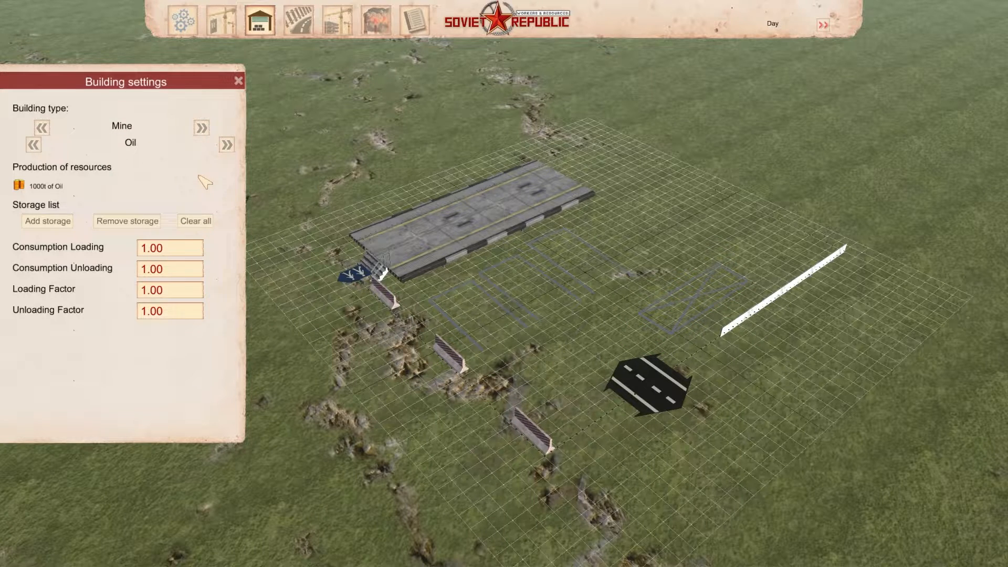
- Compare the mine's Iron setting with Oil, examining the worker settings, conveyor connections and vehicle stations for iron ore
left_click(226, 145)
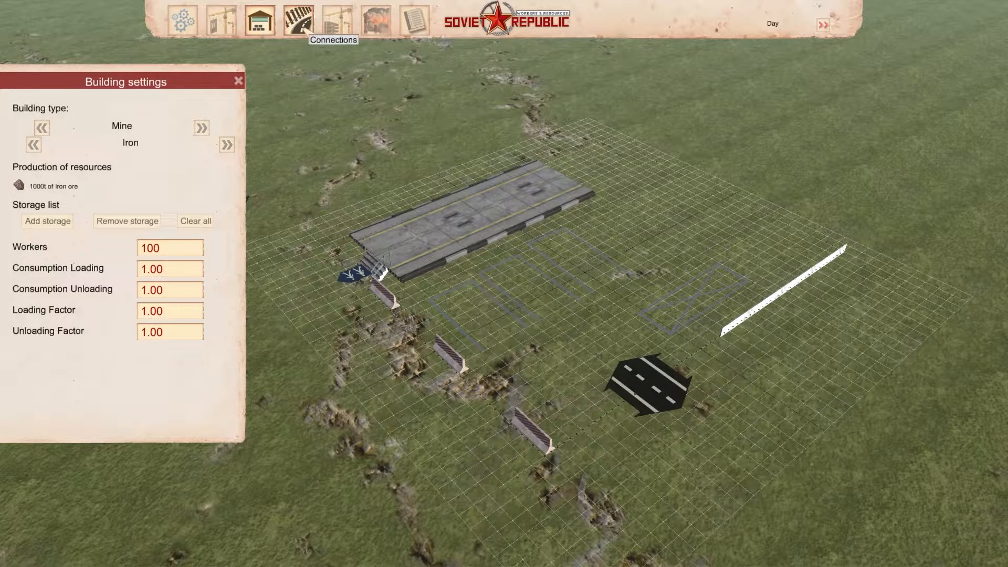
left_click(337, 21)
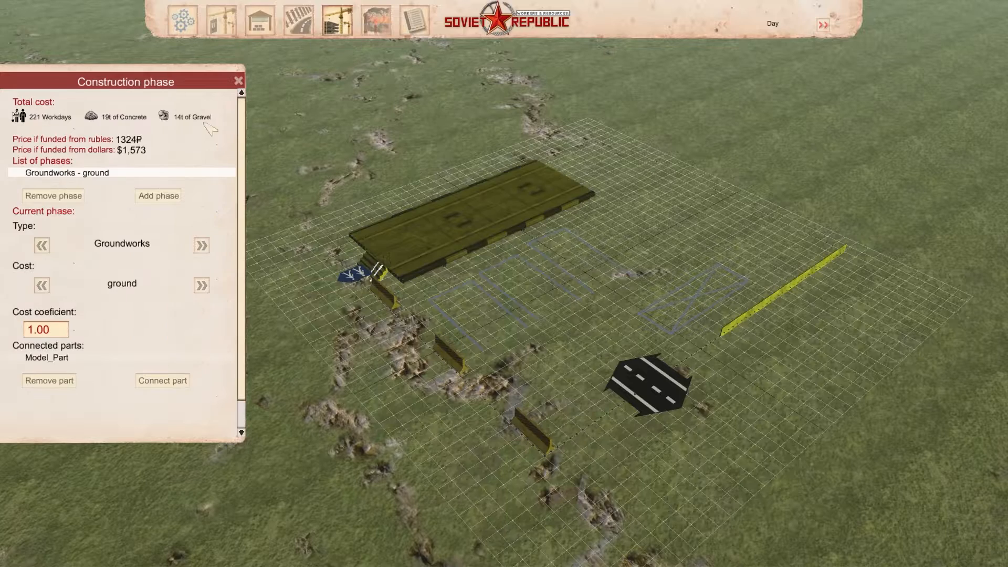
left_click(299, 21)
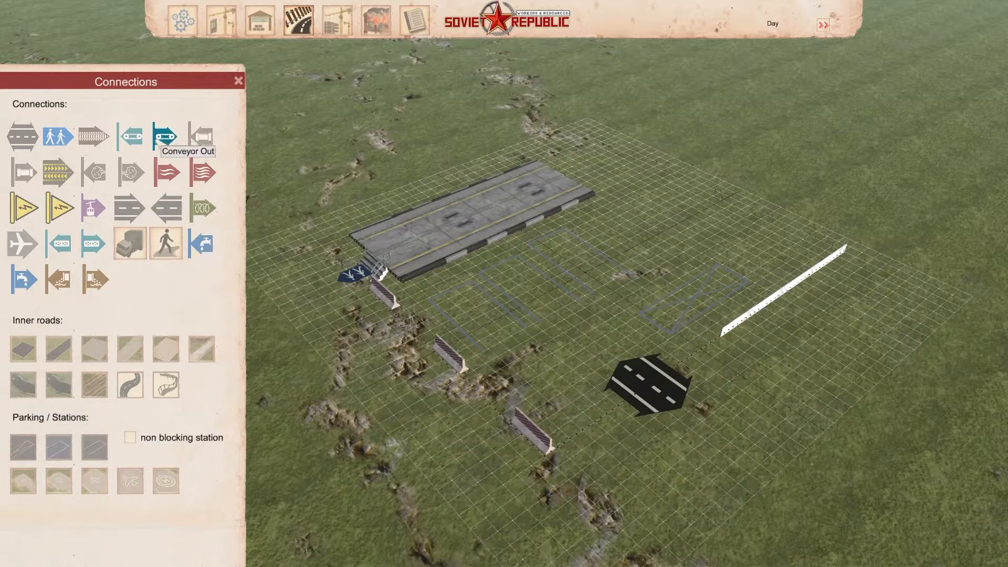
left_click(260, 21)
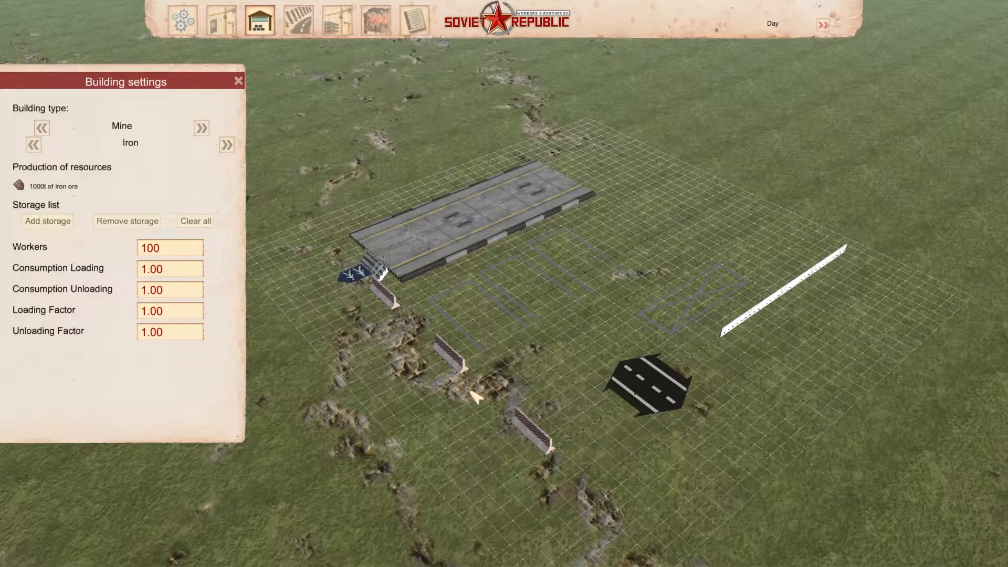
left_click(42, 129)
left_click(200, 129)
left_click(33, 144)
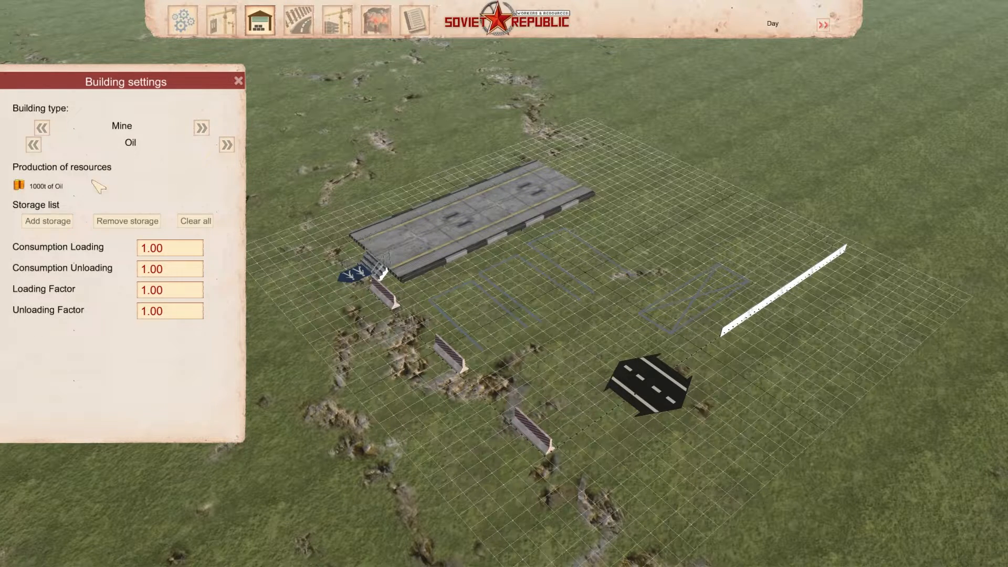
left_click(227, 145)
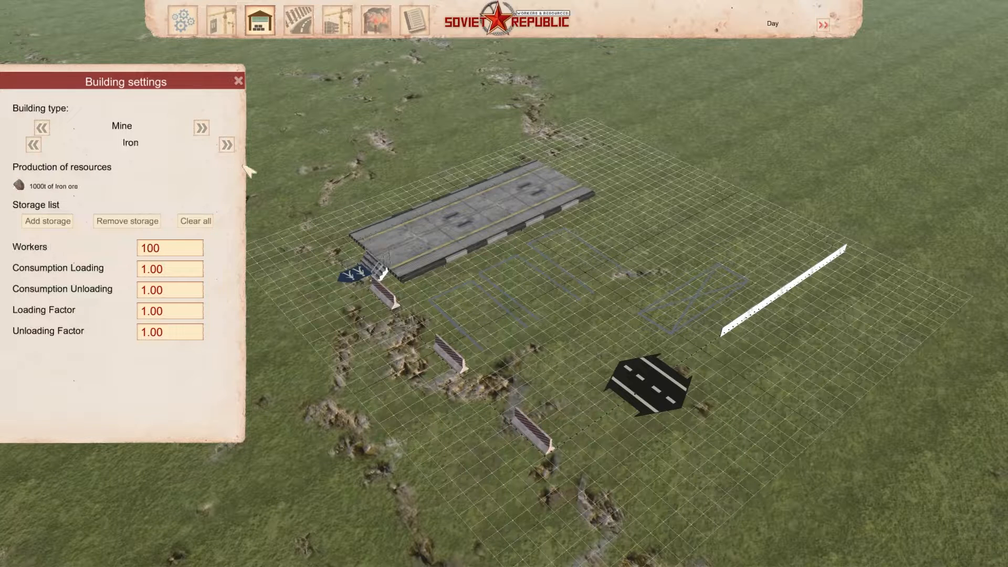
left_click(503, 349)
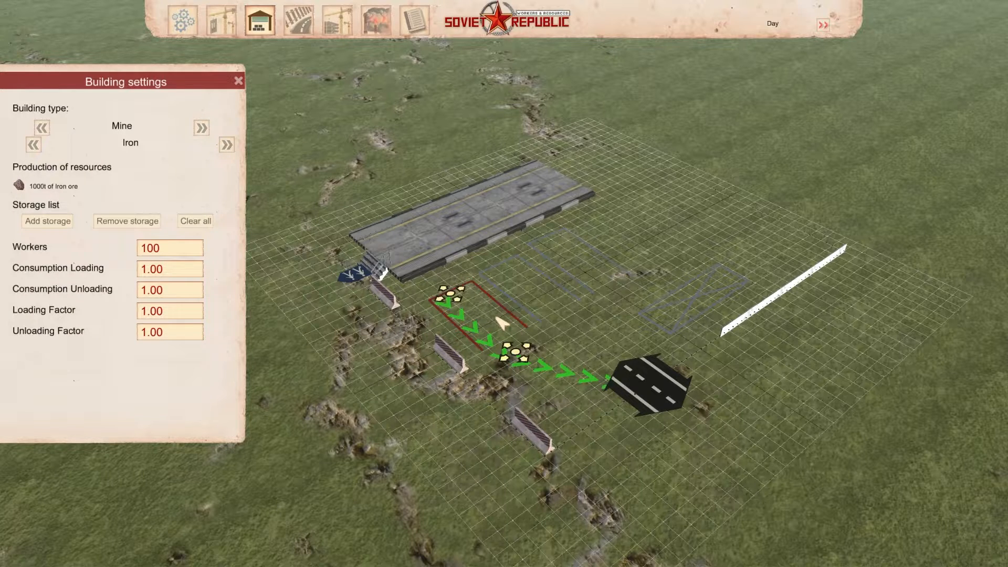
right_click(615, 333)
- Cycle the mine's resource through Coal and Gravel back to Oil and check which storages can be added
left_click(227, 145)
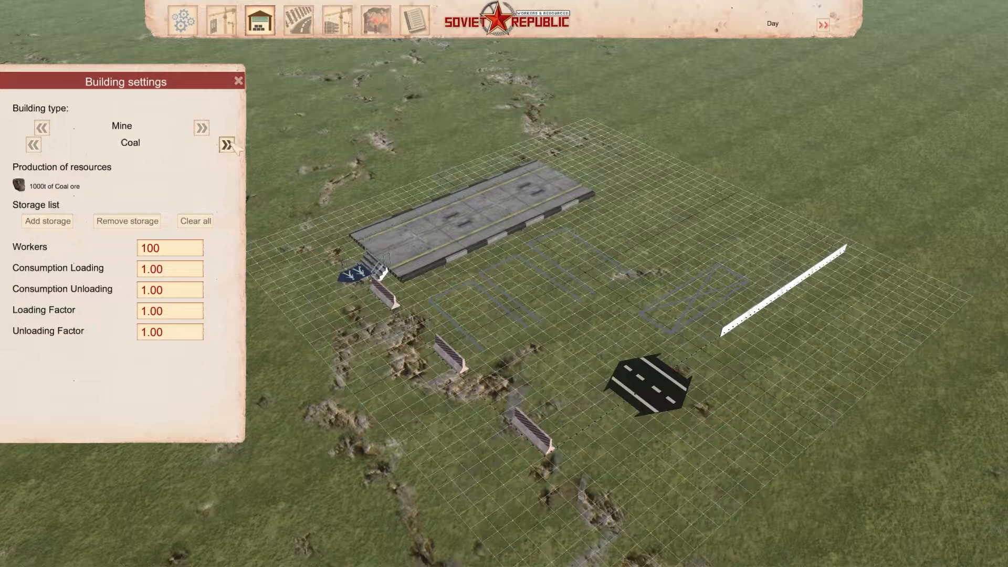
left_click(227, 145)
left_click(227, 145)
left_click(227, 145)
left_click(227, 145)
left_click(33, 145)
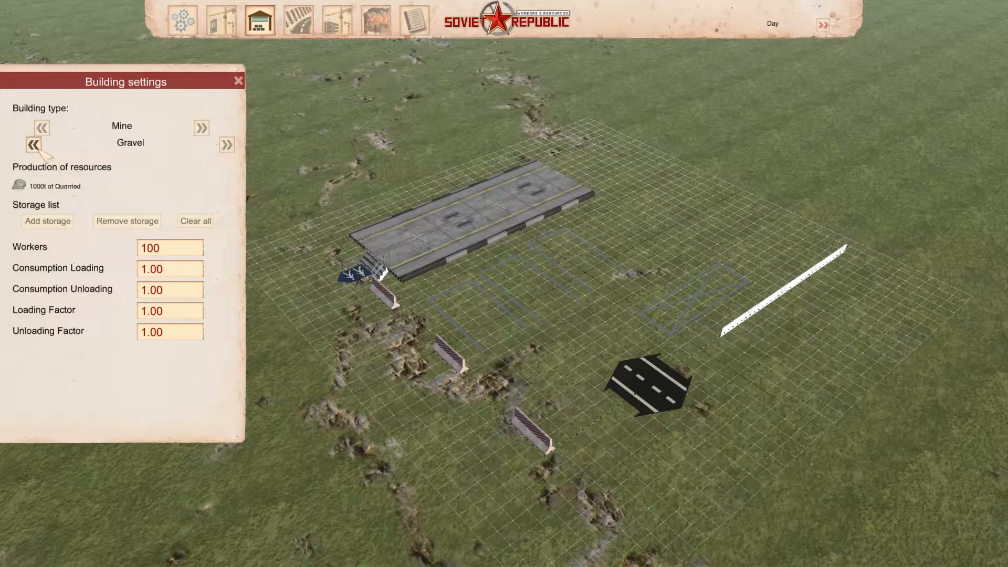
left_click(34, 145)
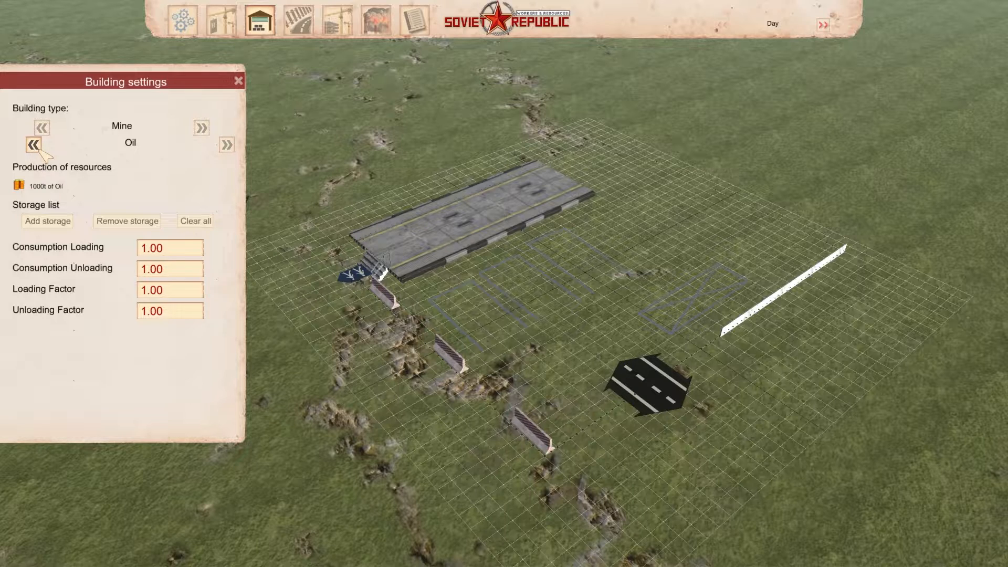
left_click(48, 221)
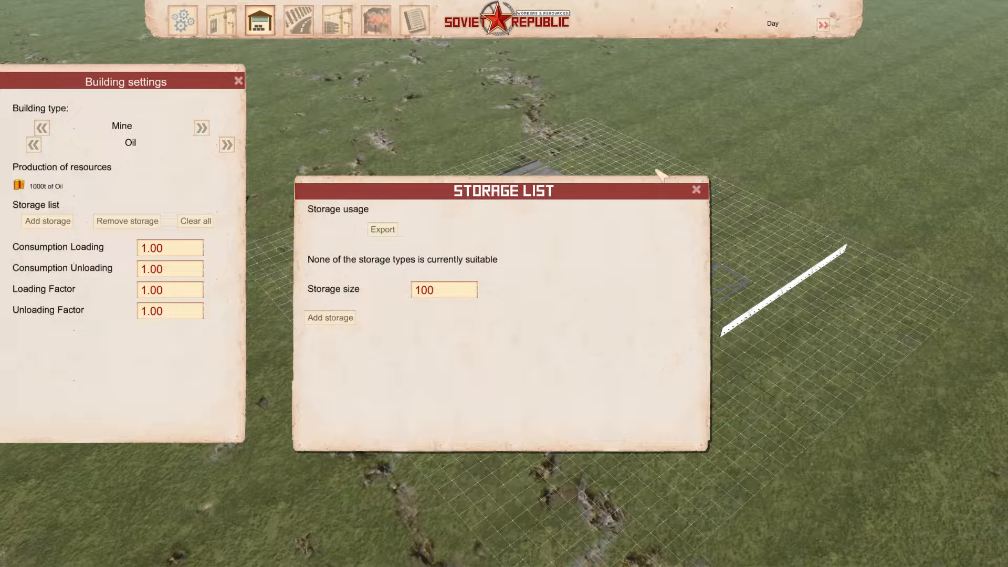
left_click(696, 189)
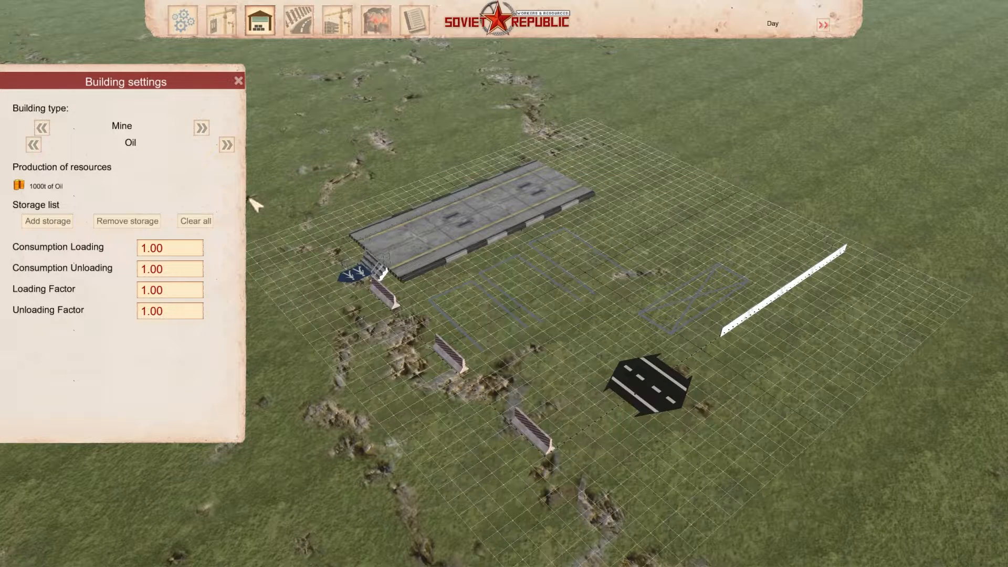
- Change the building type to Production line, view the resources consumed by AIRPLANE, and return the vehicle type to ROAD
left_click(203, 129)
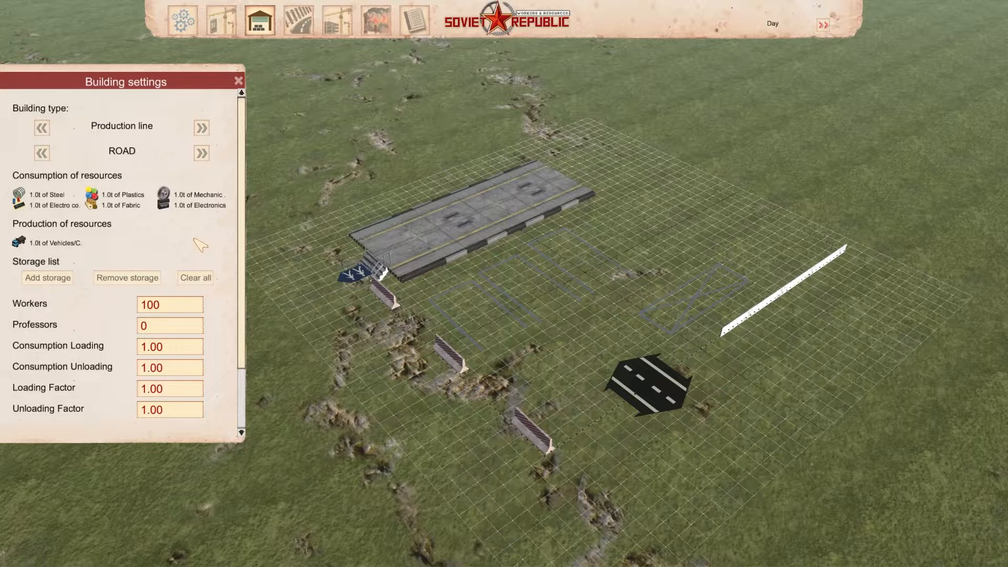
left_click(202, 154)
left_click(202, 154)
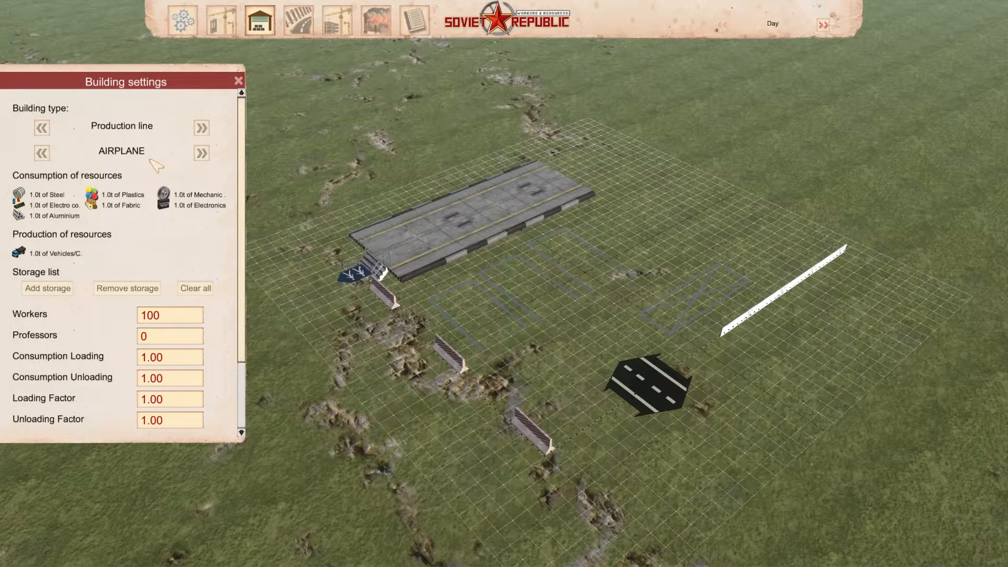
left_click(42, 153)
left_click(42, 153)
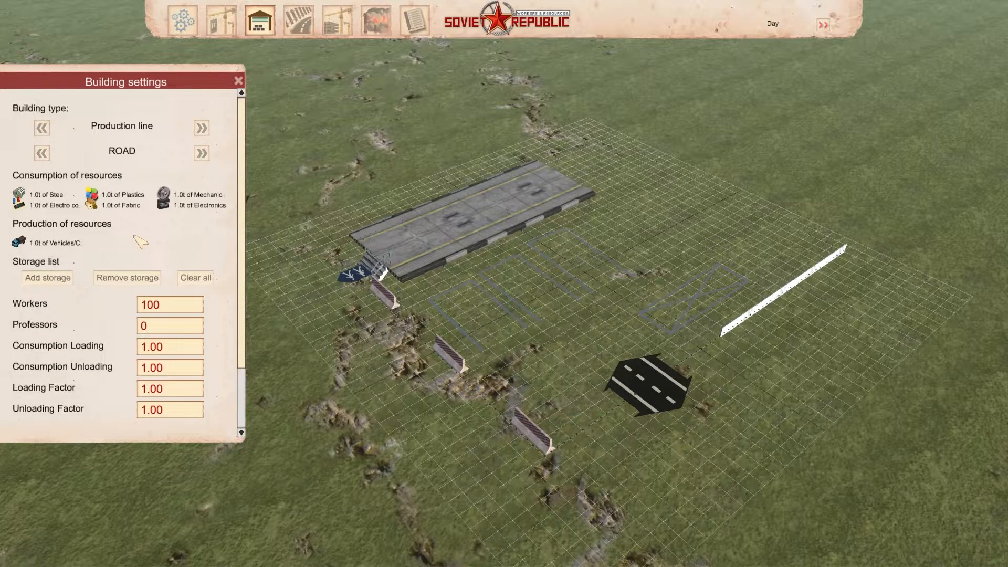
- Set the road production line's number of professors to 5
left_click(193, 303)
scroll(179, 315, "down", 2)
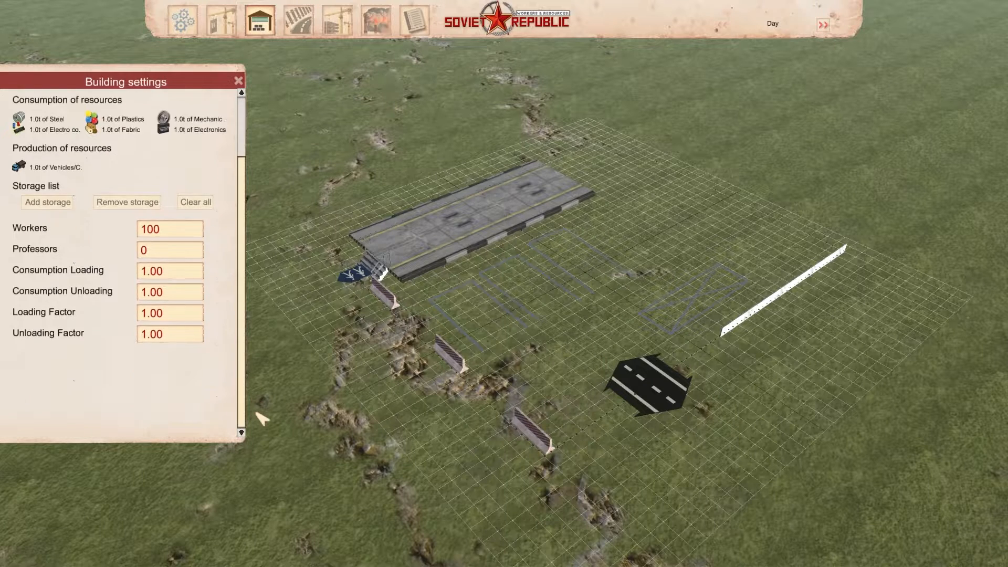
left_click_drag(176, 296, 77, 285)
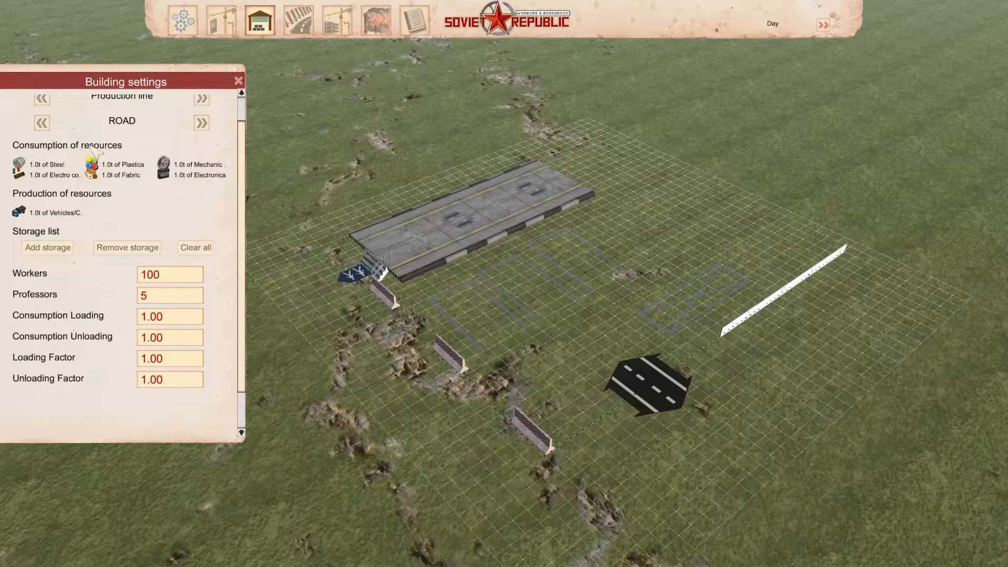
- Add a warehouse storage of size 20 to the road production line, with Production line storage as its usage
left_click(47, 247)
left_click(329, 279)
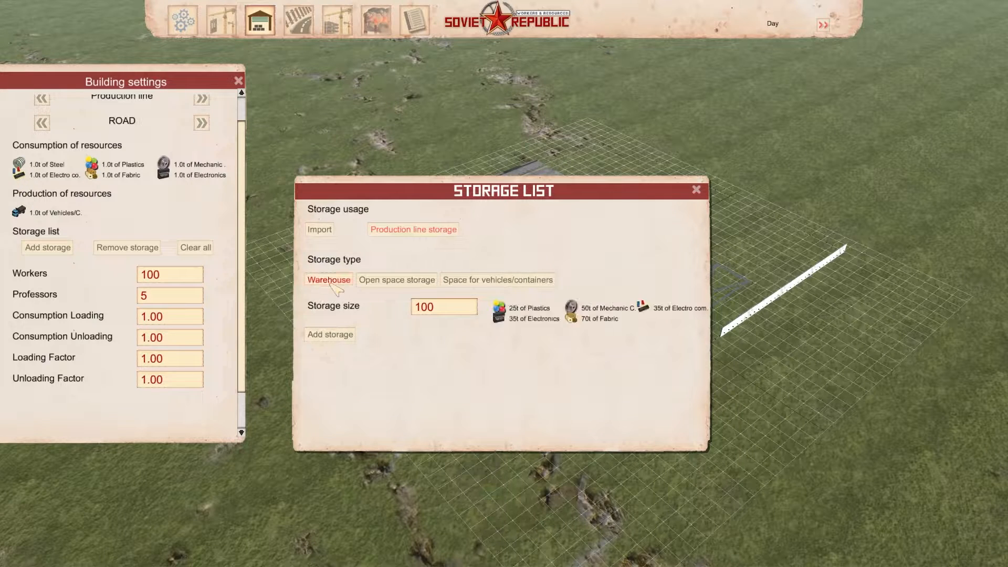
left_click(443, 311)
key("BackSpace")
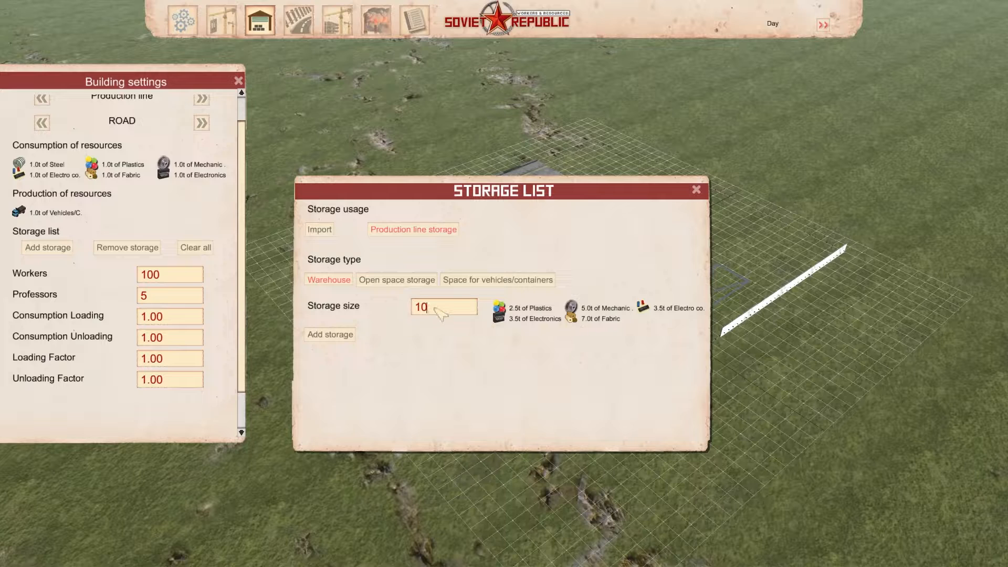
type("0")
key("BackSpace")
key("BackSpace")
key("BackSpace")
type("120")
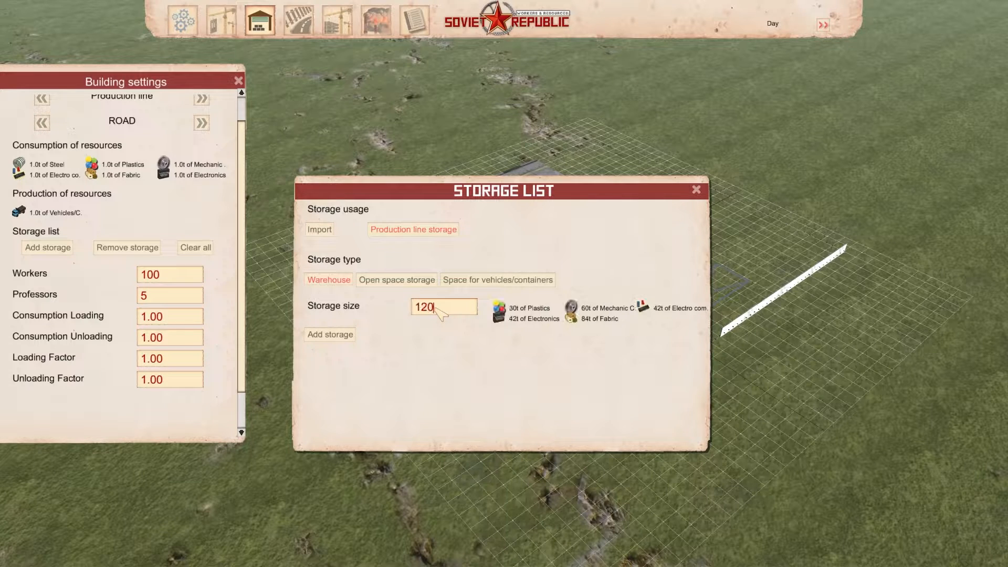
key("BackSpace")
key("BackSpace")
key("BackSpace")
type("20")
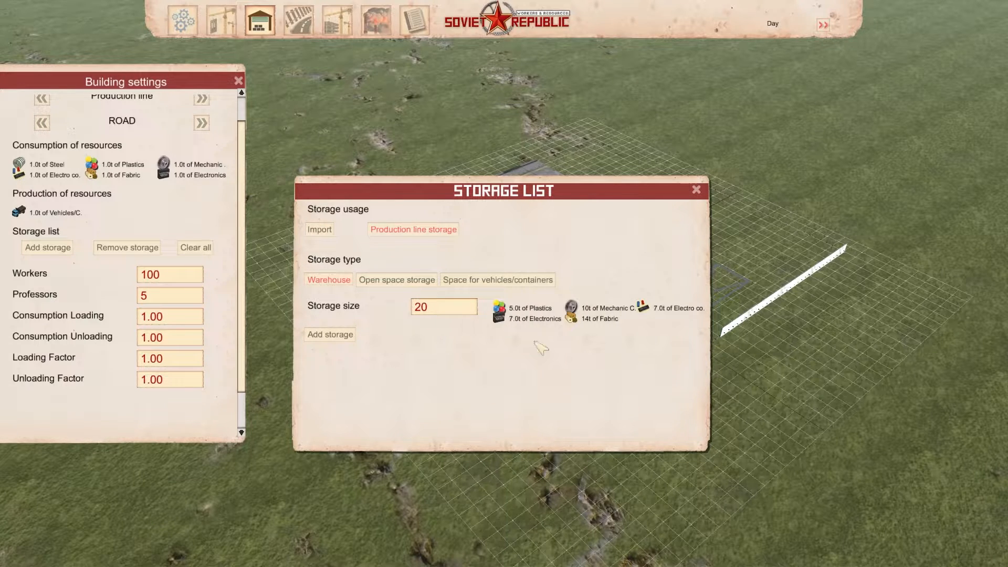
left_click(330, 335)
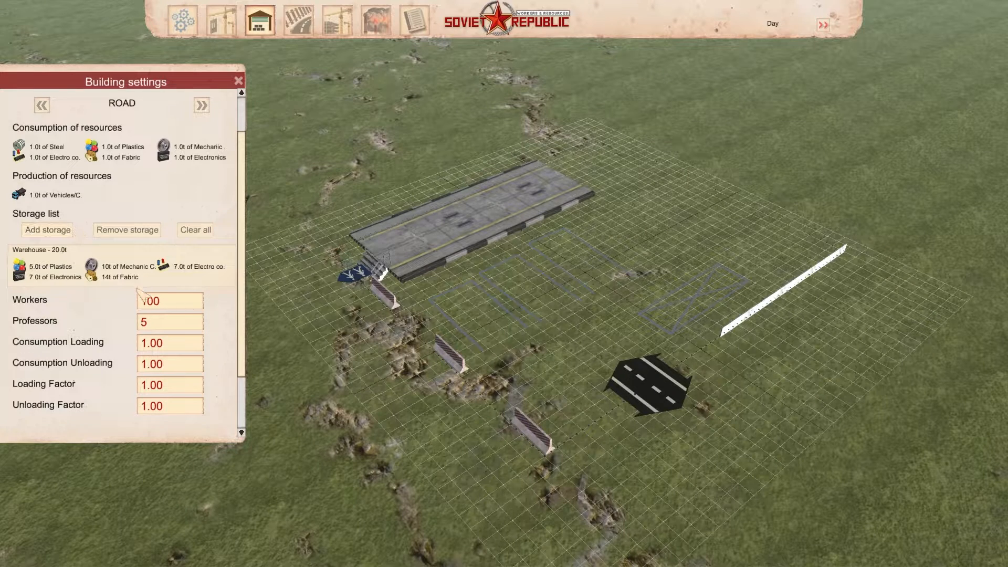
- Add an import storage of type Space for vehicles/containers with size 5 and place its area on the building grid
scroll(105, 257, "up", 1)
left_click(48, 238)
left_click(319, 229)
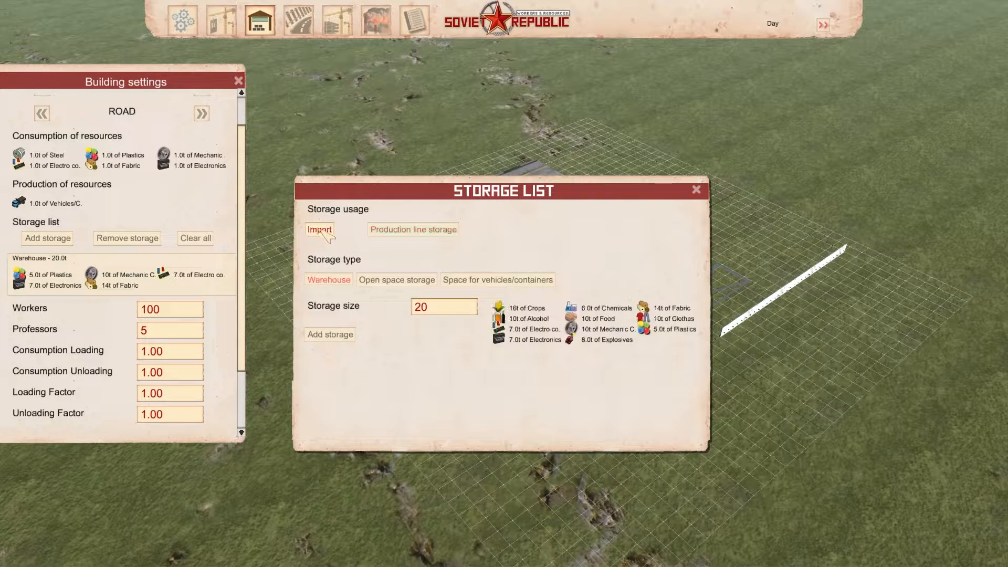
left_click(427, 233)
left_click(497, 280)
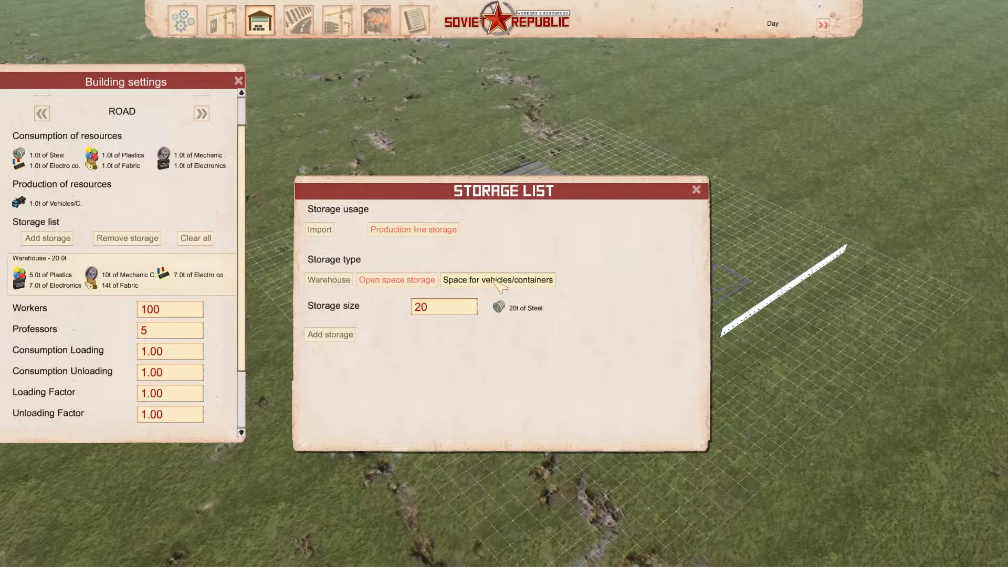
left_click(437, 308)
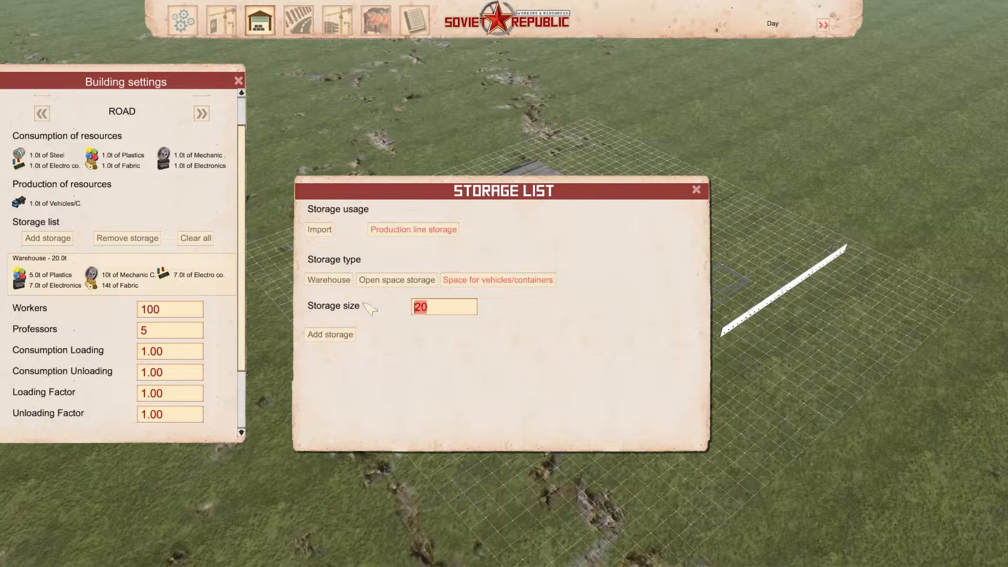
type("6")
type("5")
left_click(321, 230)
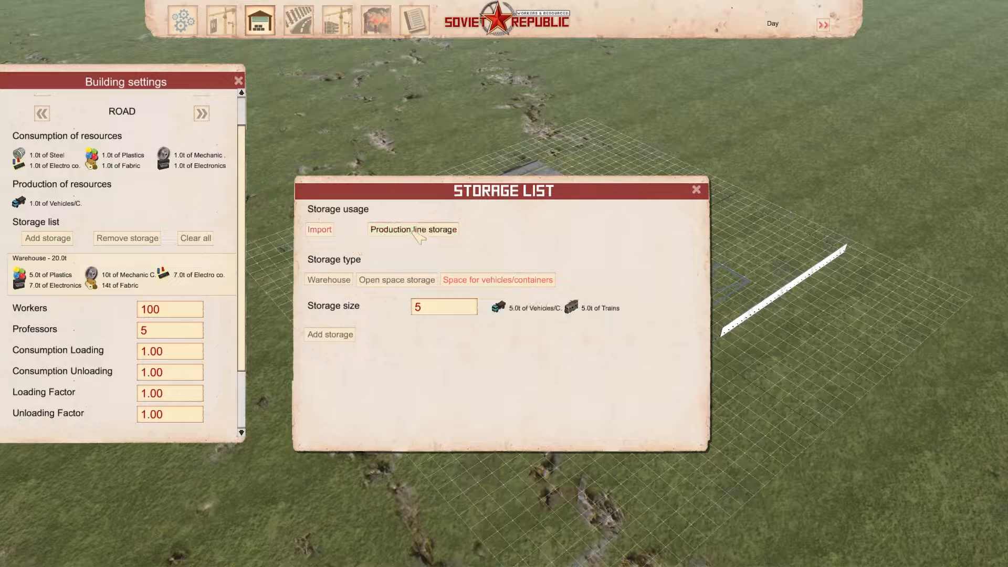
left_click(330, 335)
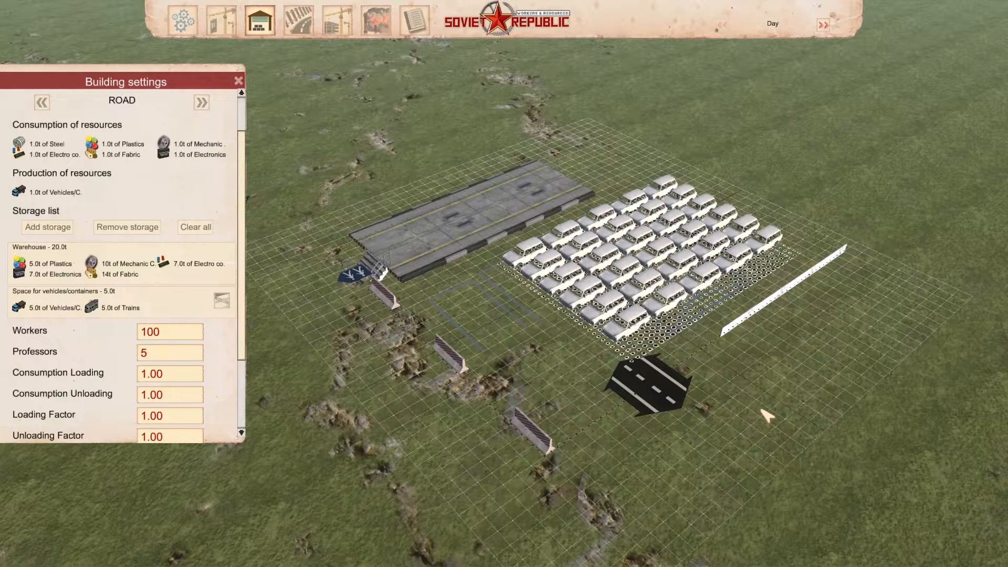
- Compare the resources consumed by the ROAD, RAIL and AIRPLANE production lines and set the vehicle type to AIRPLANE
scroll(241, 157, "up", 2)
left_click(202, 153)
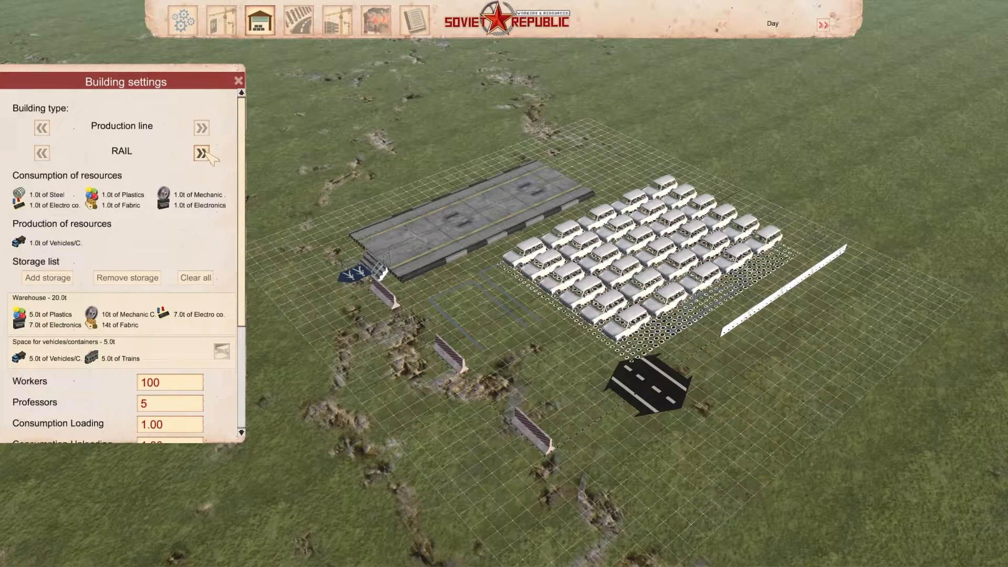
left_click(202, 153)
left_click(41, 152)
left_click(42, 153)
left_click(201, 152)
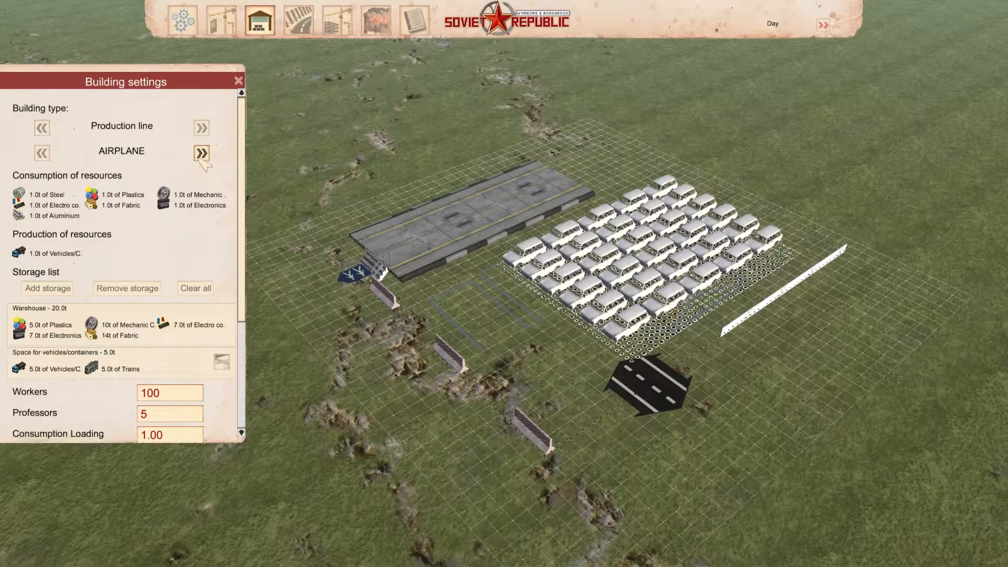
left_click(42, 152)
left_click(42, 153)
left_click(201, 153)
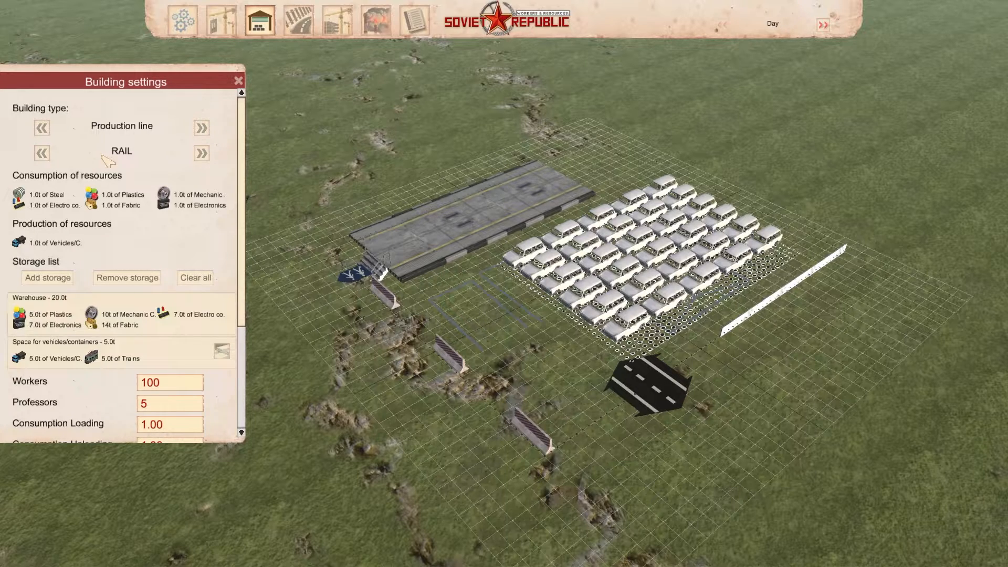
left_click(202, 153)
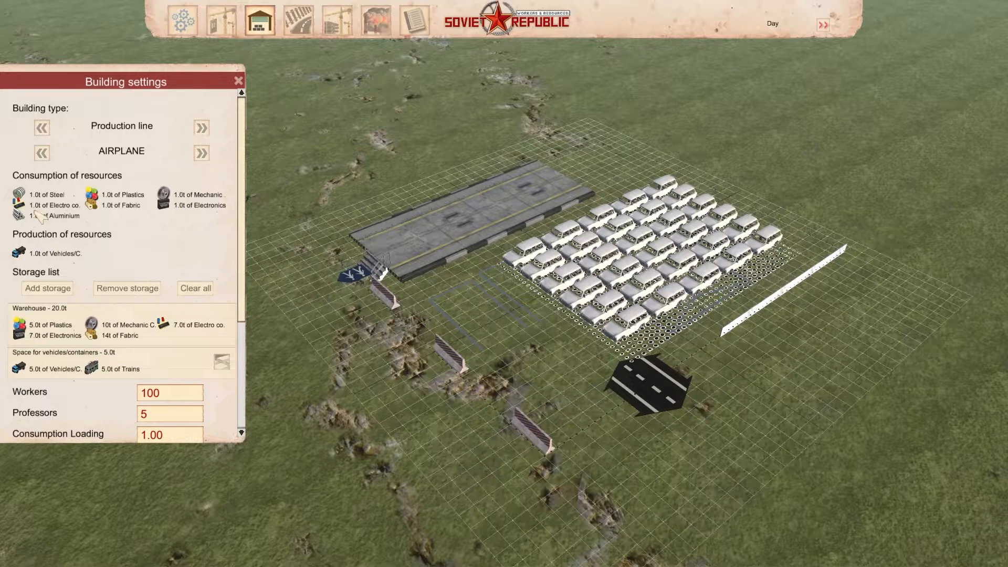
- Compare the storage usages and types for the airplane line's warehouse, and modify that warehouse to size 5
left_click(168, 341)
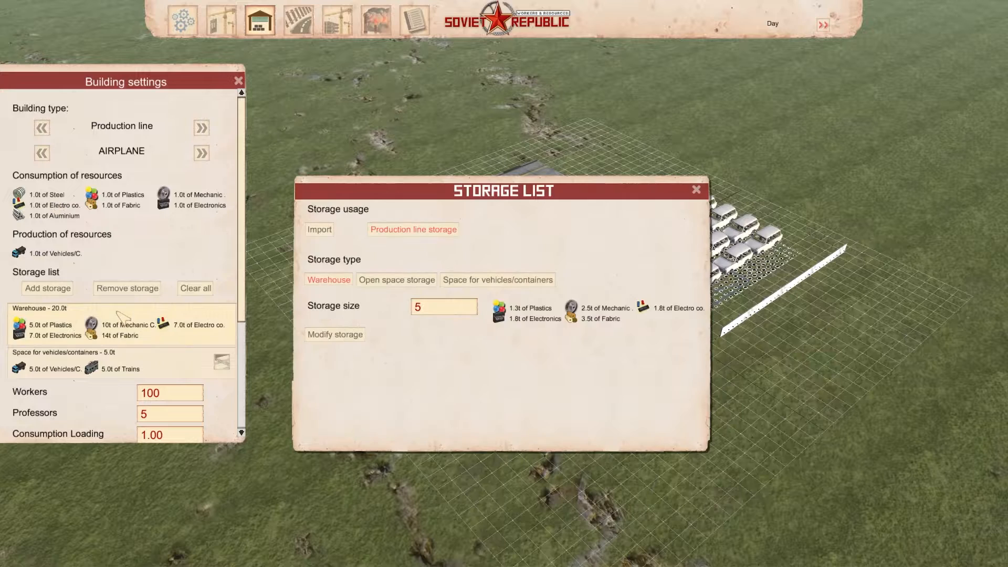
left_click(401, 282)
left_click(329, 280)
left_click(319, 229)
left_click(397, 280)
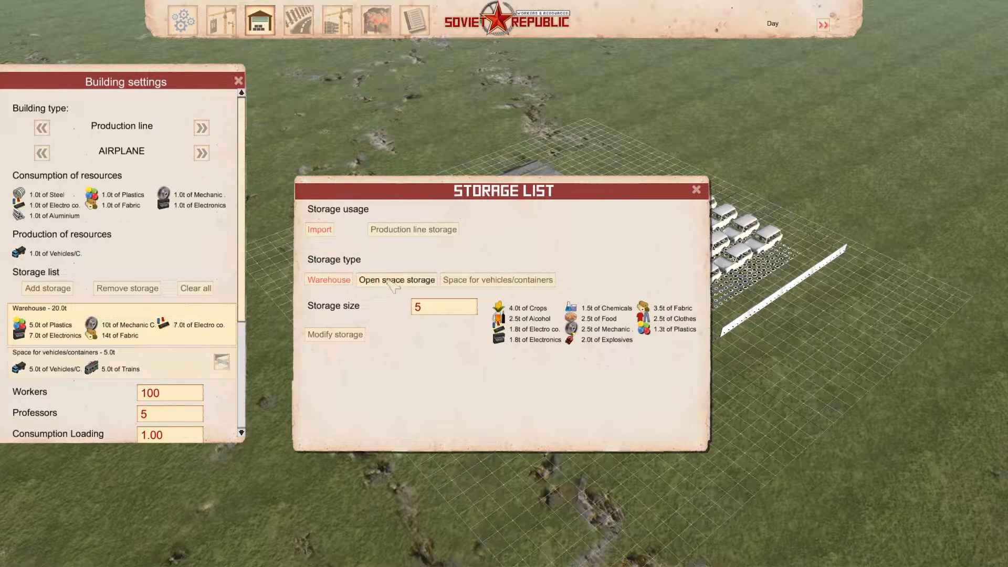
left_click(498, 280)
left_click(414, 230)
left_click(327, 282)
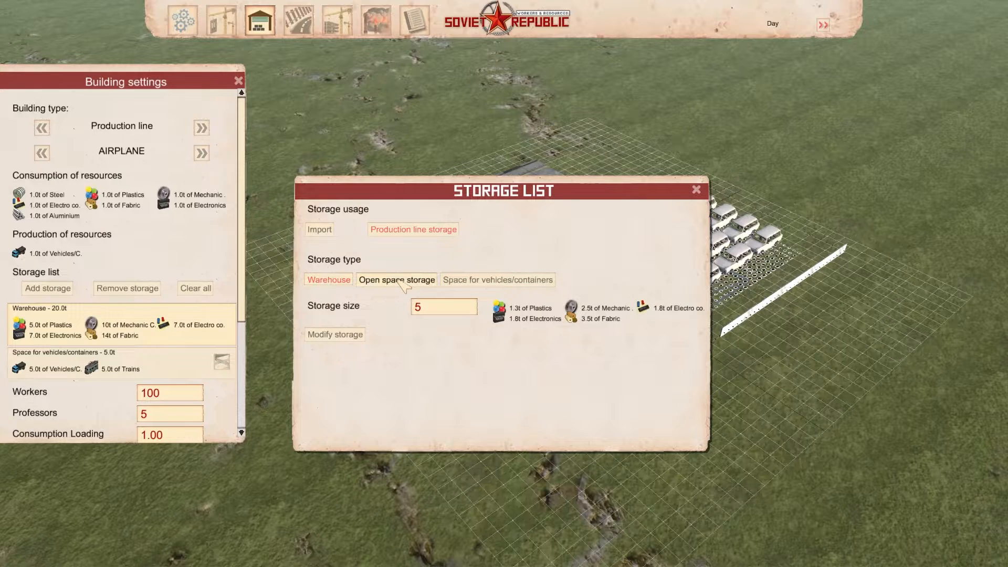
left_click(335, 335)
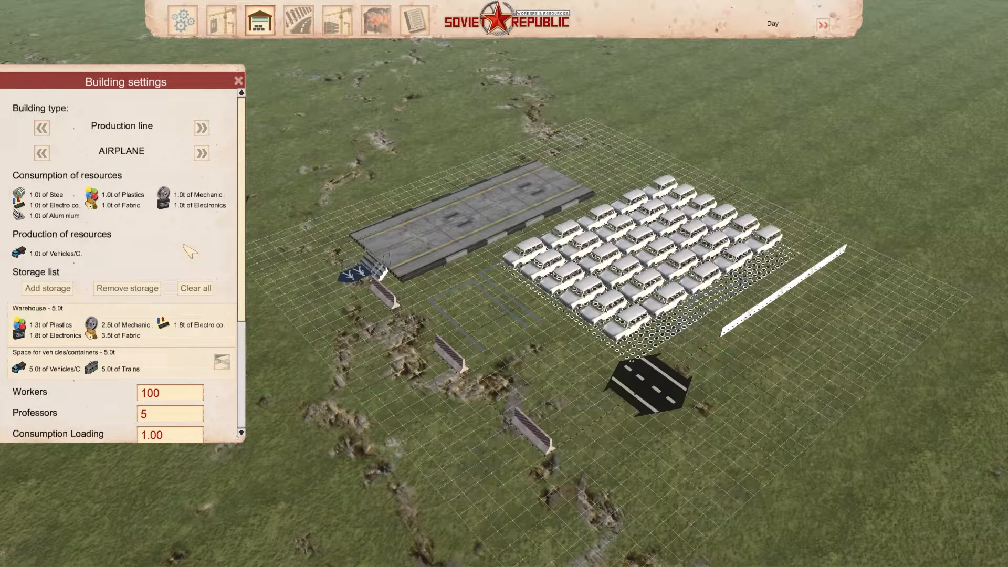
- Examine which resources the Import and Production line storage usages accept for warehouse and open space storage on the airplane line
left_click(141, 331)
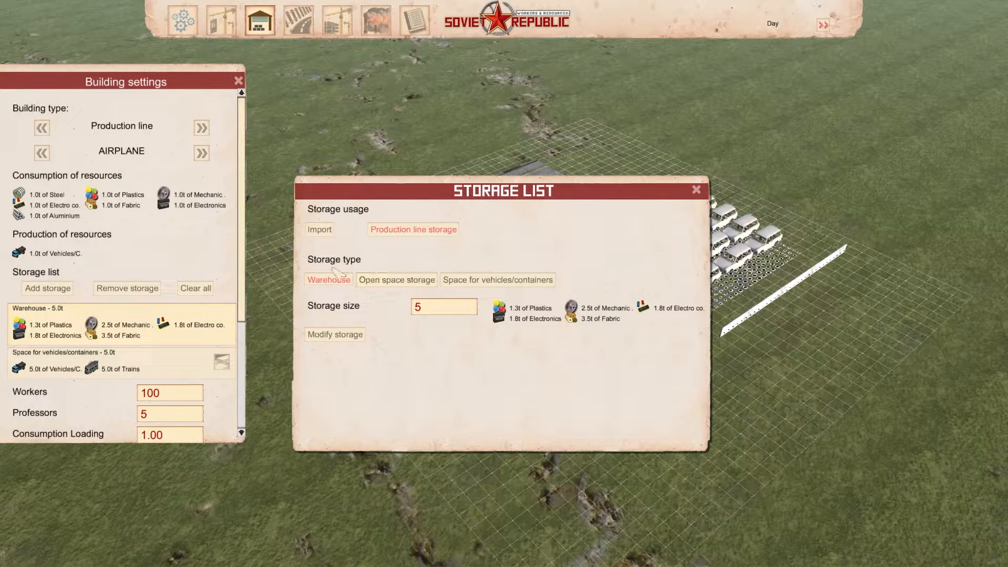
left_click(320, 230)
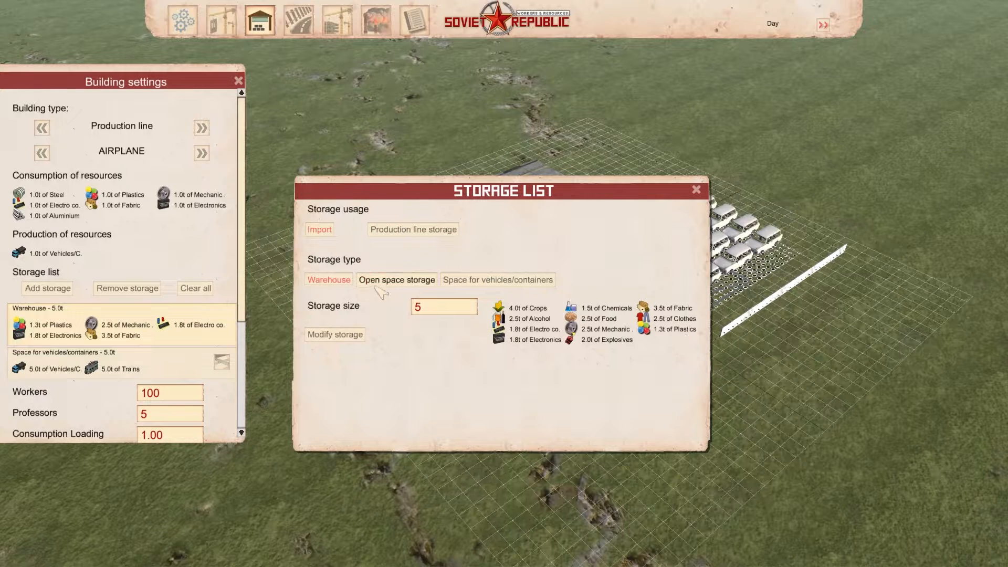
left_click(397, 279)
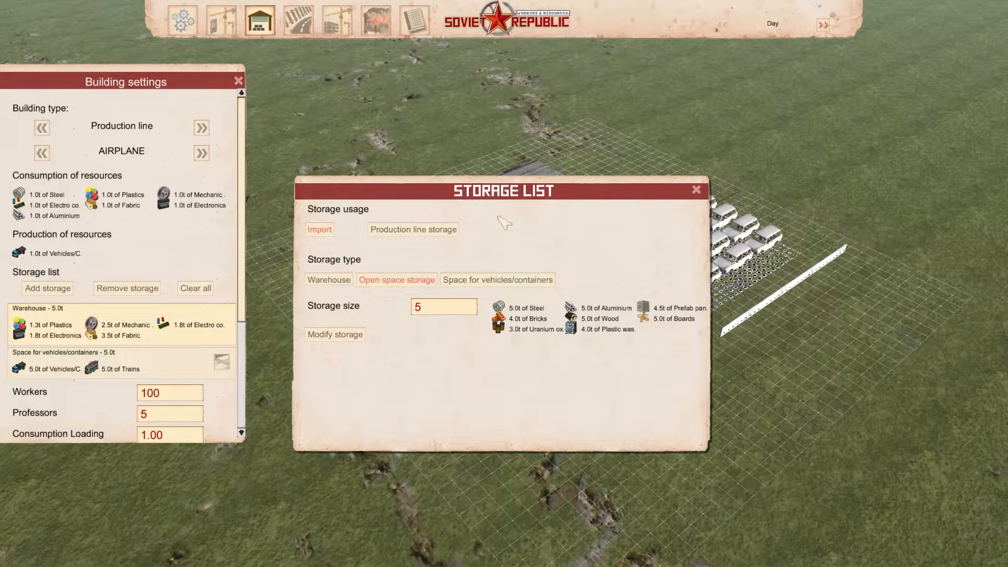
left_click(415, 230)
left_click(329, 280)
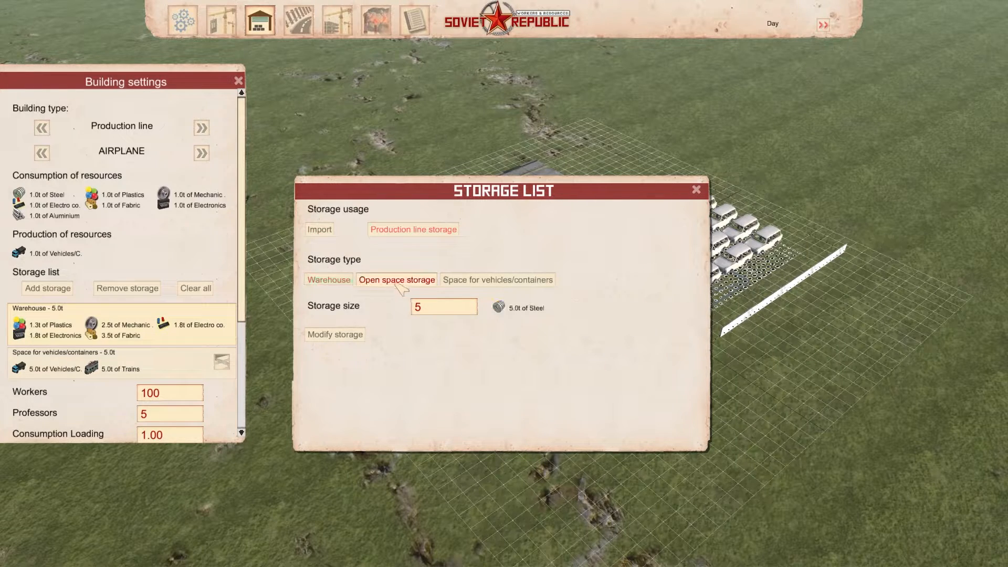
left_click(697, 192)
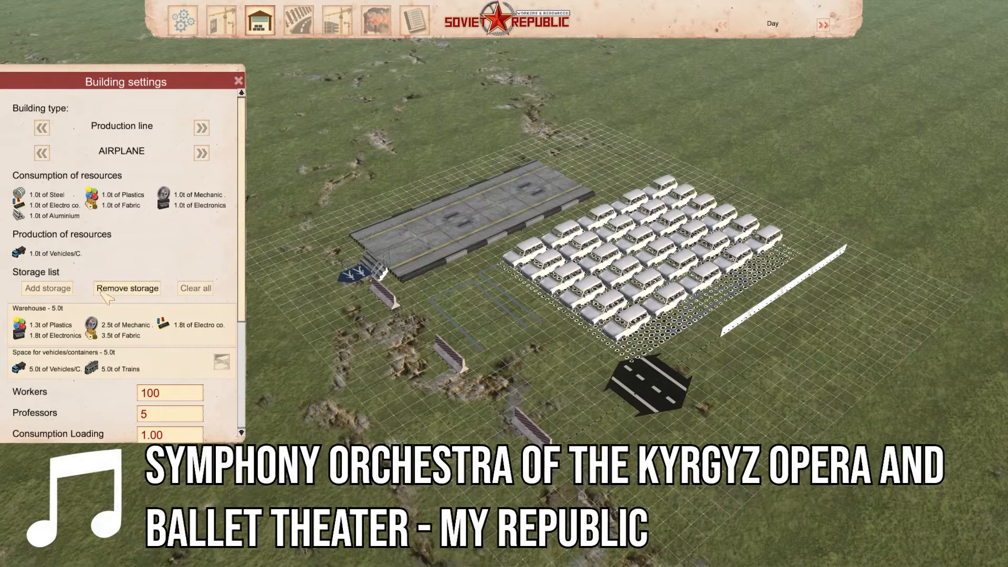
left_click(48, 288)
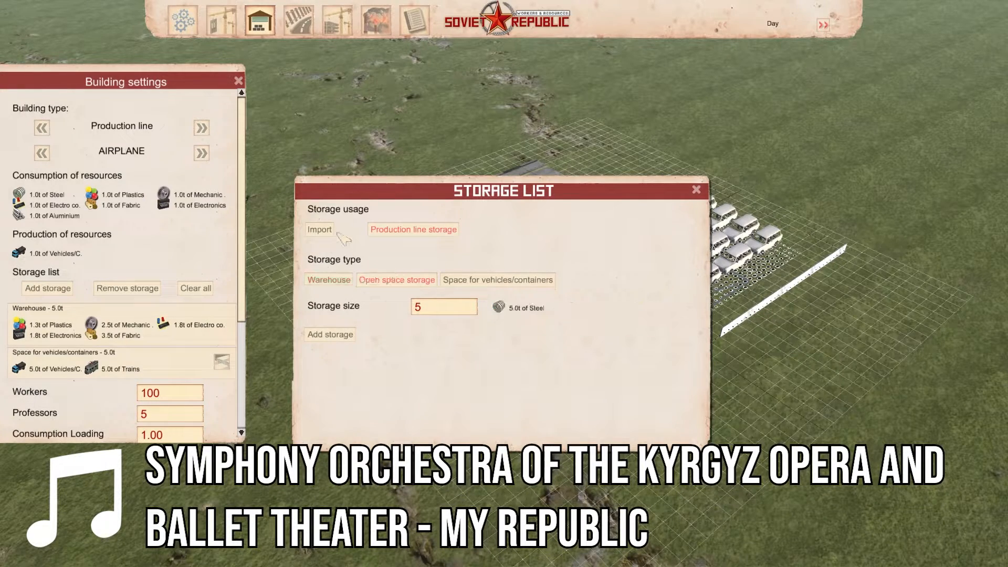
left_click(319, 230)
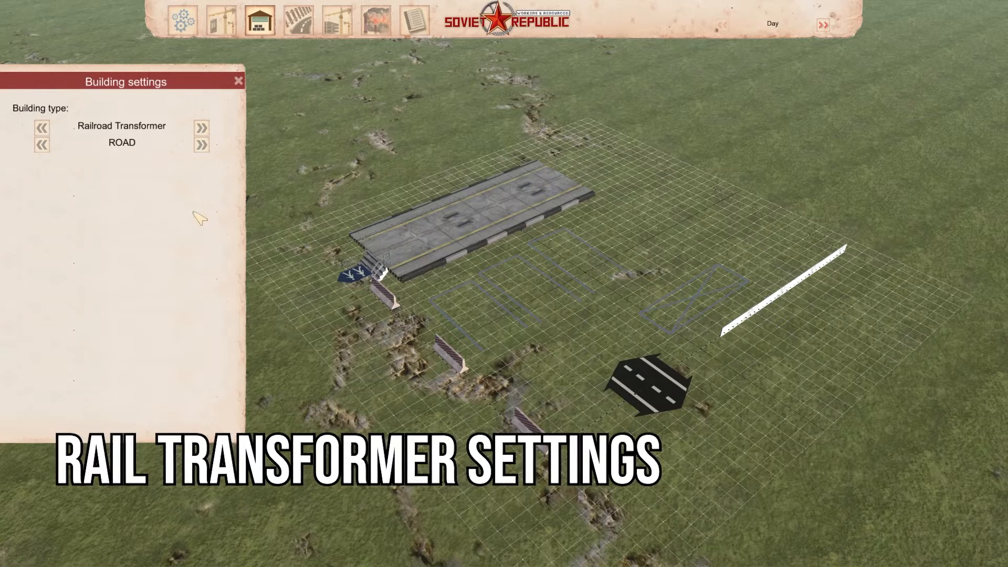
- Set the railroad transformer's vehicle type to RAIL and place a rail connection across the building grid
left_click(201, 144)
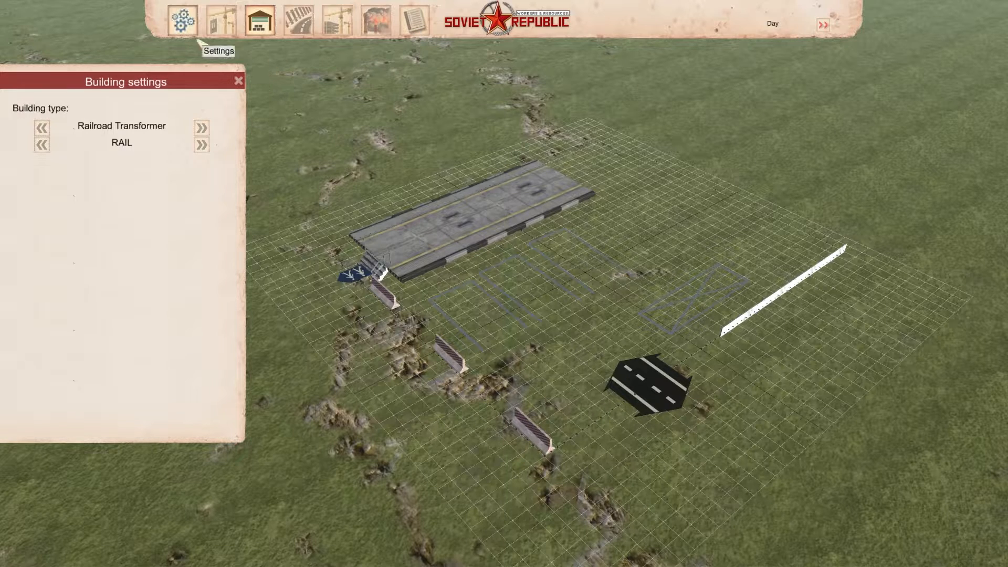
left_click(298, 19)
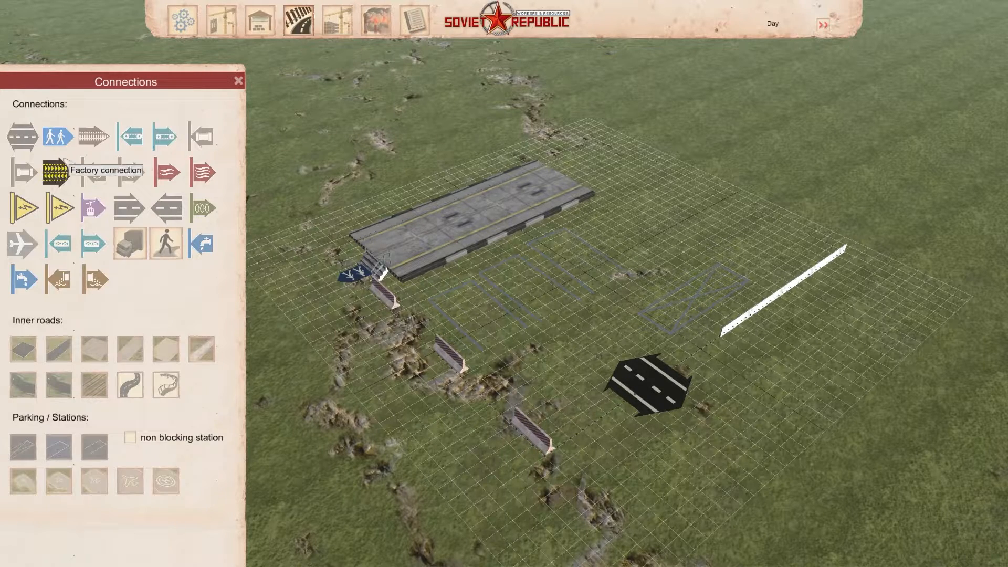
left_click(93, 137)
left_click(464, 408)
right_click(861, 305)
middle_click_drag(861, 304, 715, 318)
- Place an electrical connection beside the rail track, next to the white line on the grid
left_click(66, 219)
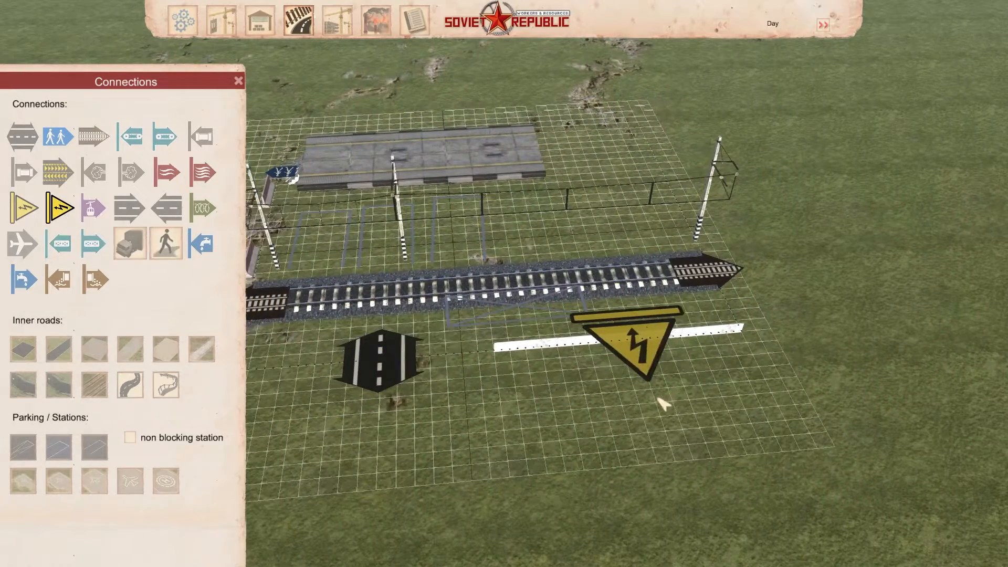
left_click(629, 395)
right_click(746, 488)
middle_click_drag(566, 398, 707, 381)
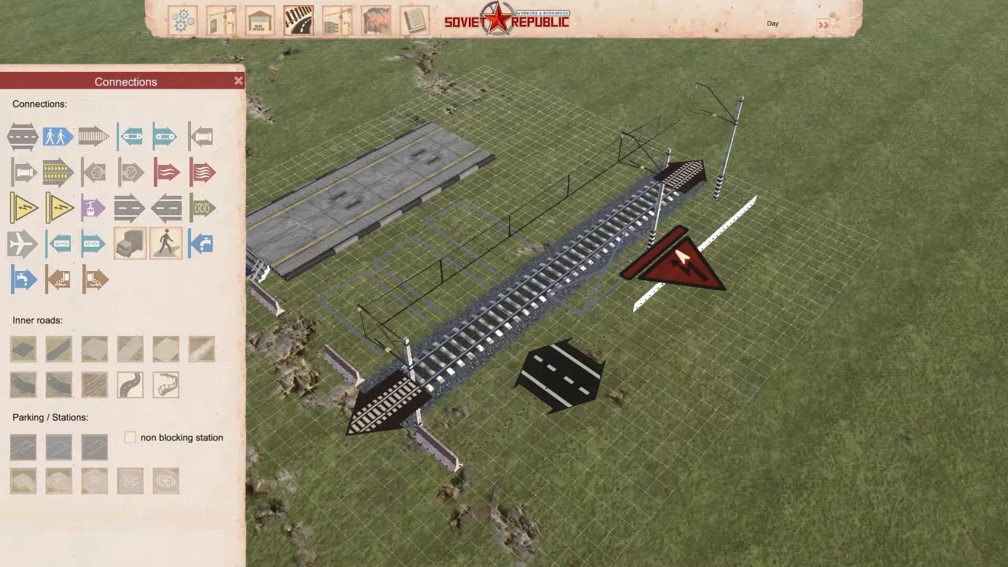
- Delete the electrical connection beside the rail track and return to the building settings
right_click_drag(676, 251, 699, 289)
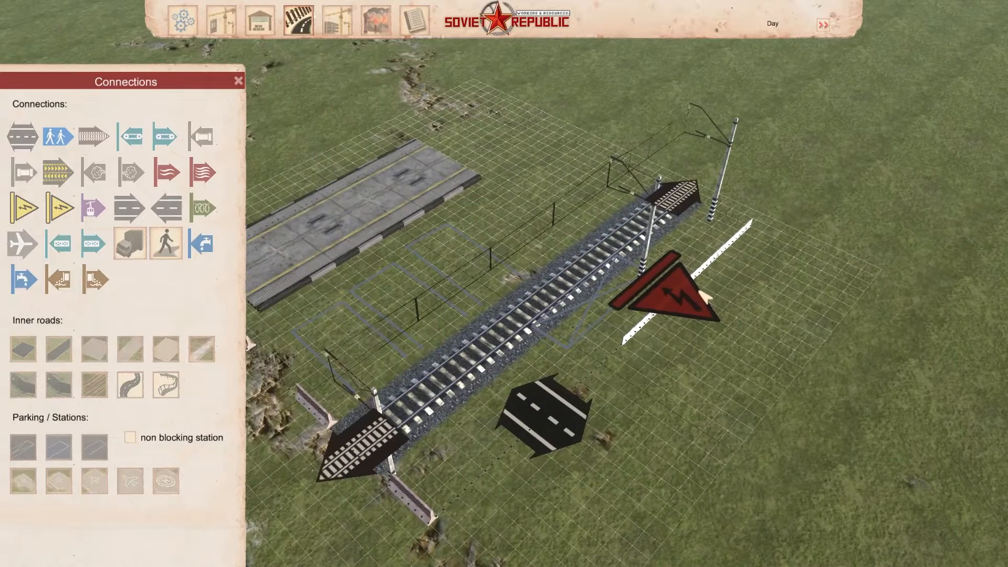
left_click(710, 308)
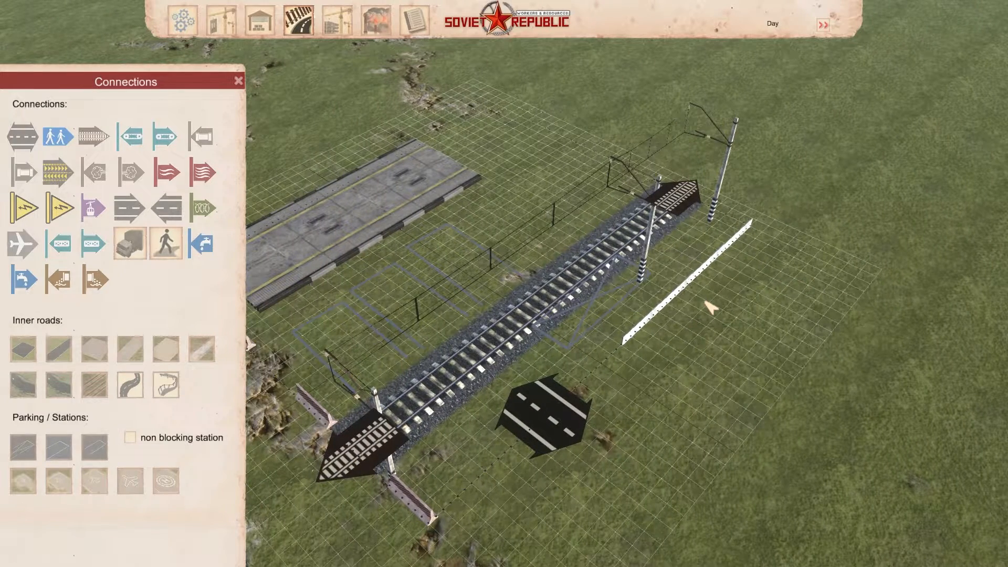
left_click(239, 82)
left_click(259, 20)
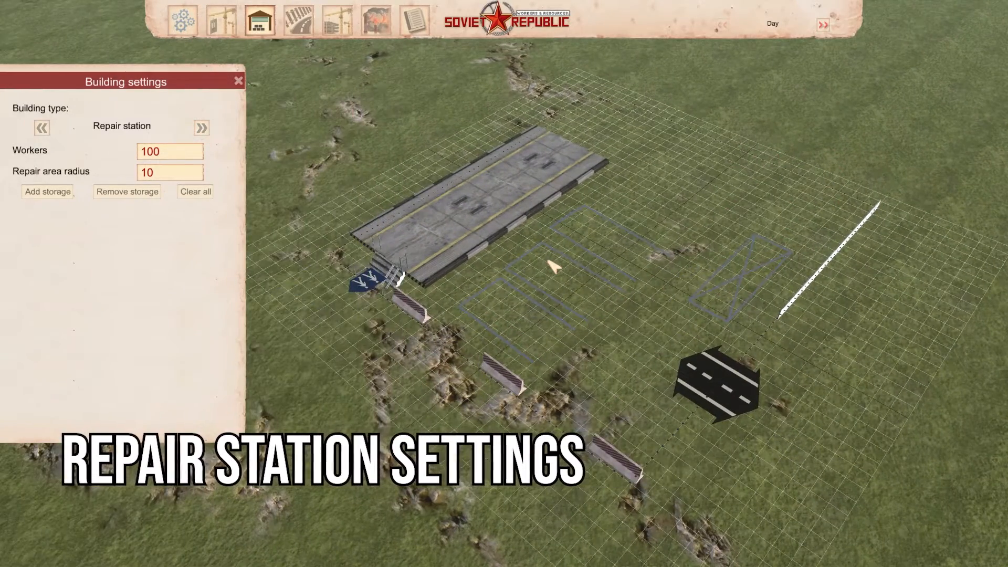
- Check which storage usages and types can be added to the Repair station, without adding one
key("d")
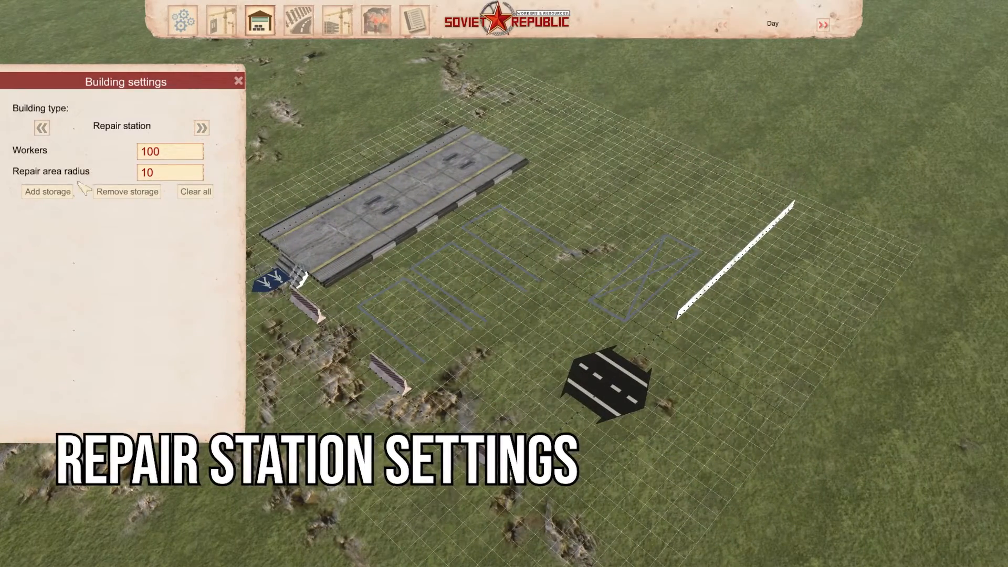
left_click(59, 193)
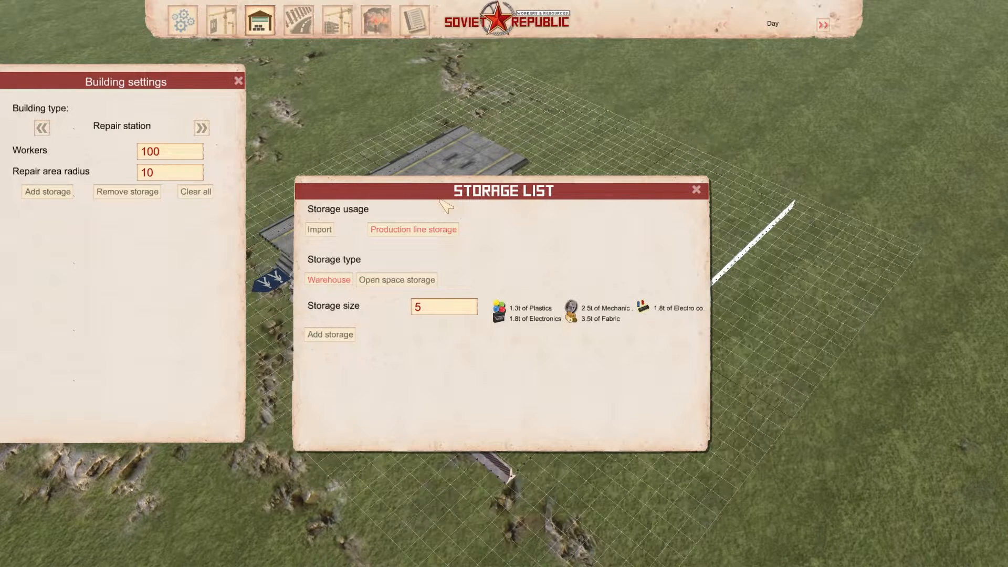
left_click(696, 190)
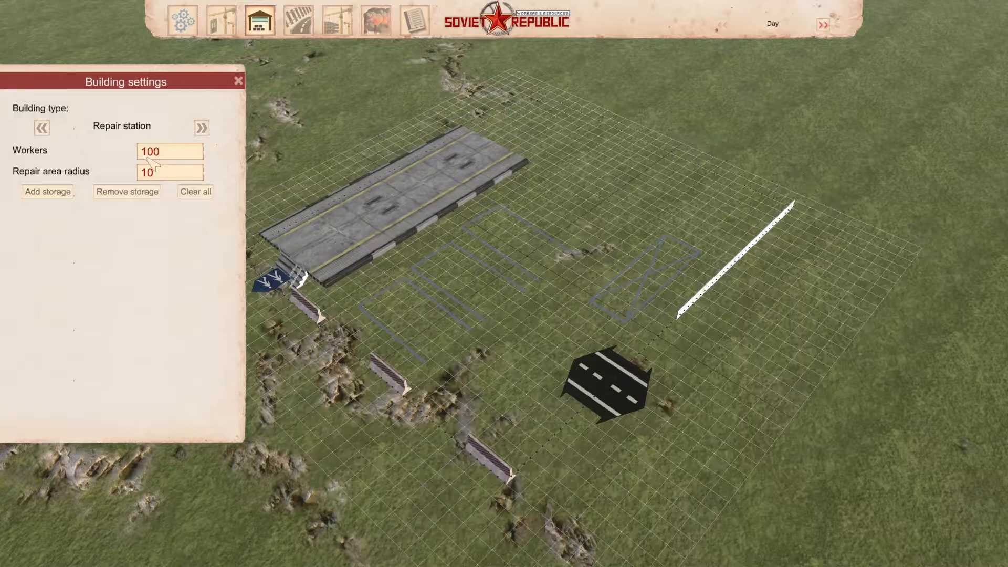
- Try a worker count of 15 for the Repair station and restore it to 100
key("w")
key("a")
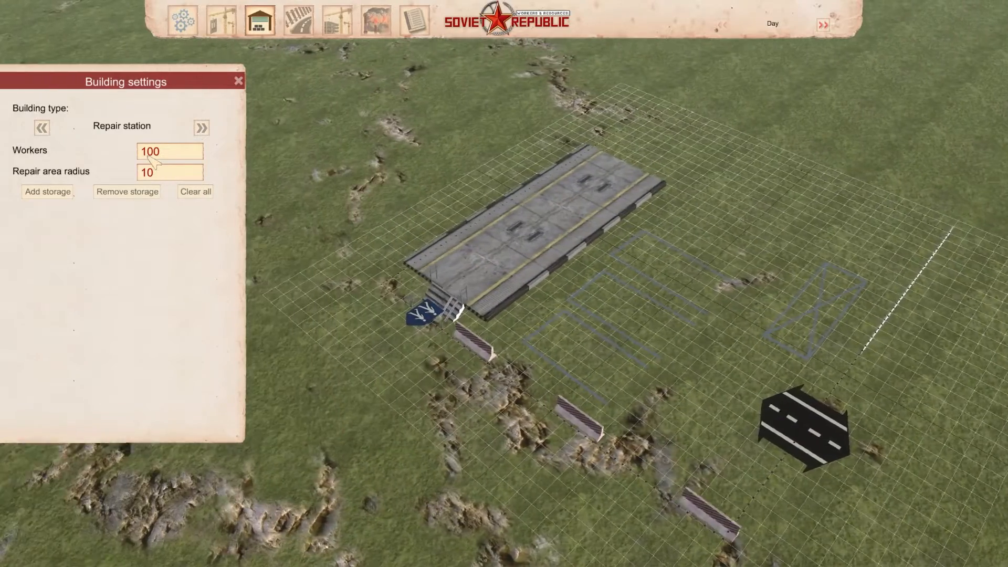
key("d")
left_click(165, 154)
type("15")
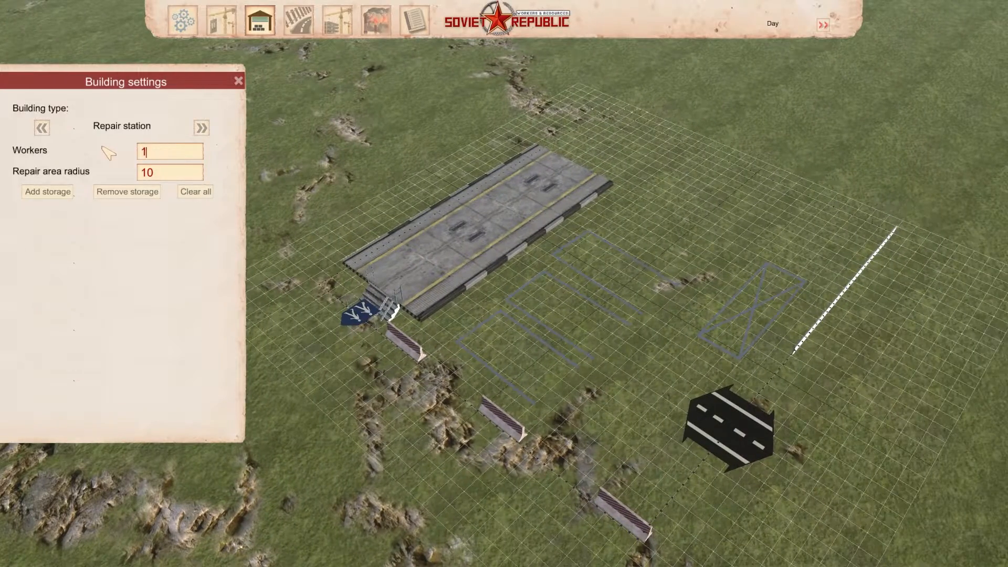
left_click(154, 157)
type("100")
- Check the Repair station's available storages without adding one, and examine the entry path of the middle parking space
left_click(50, 192)
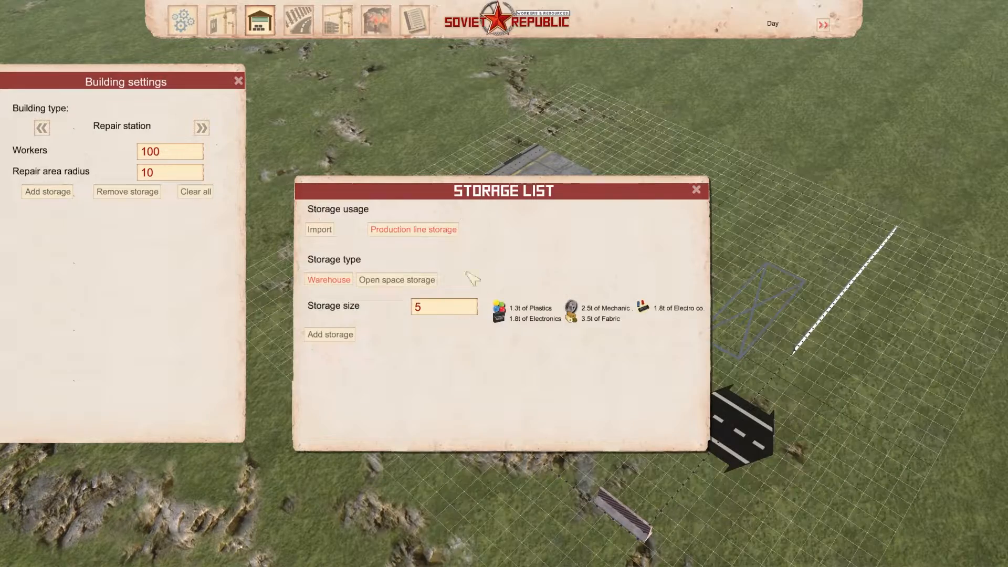
left_click(697, 189)
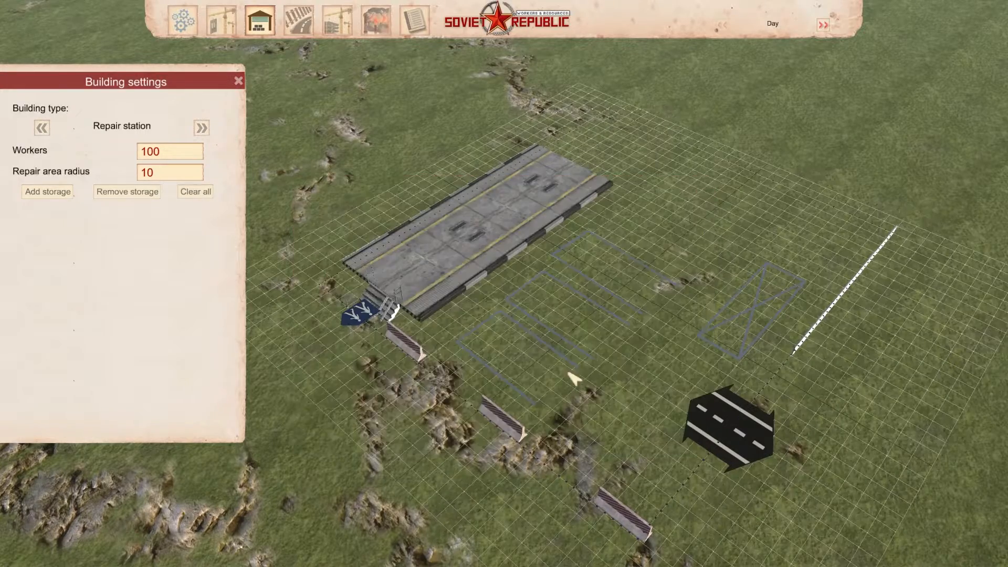
scroll(575, 378, "up", 5)
left_click(541, 226)
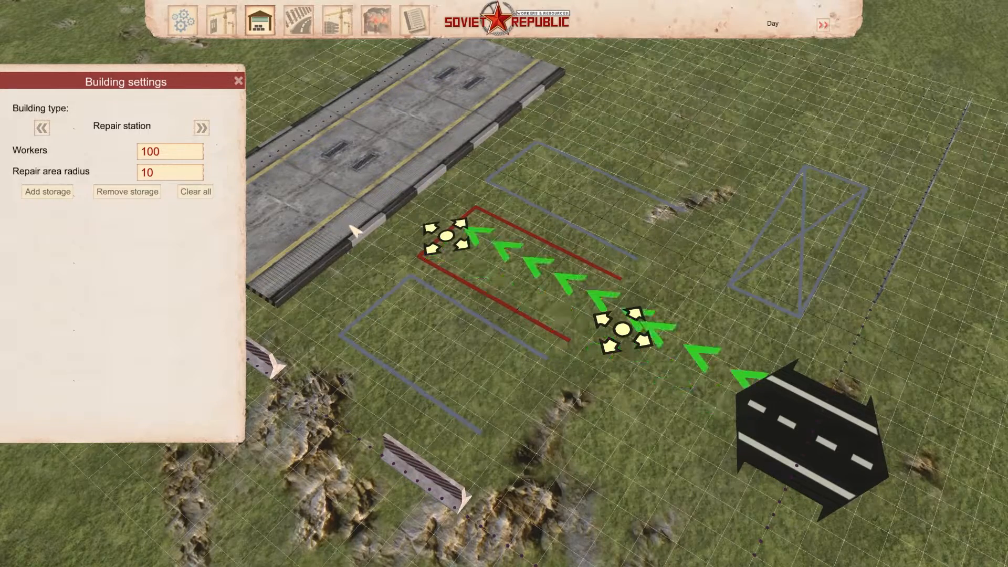
scroll(374, 264, "down", 5)
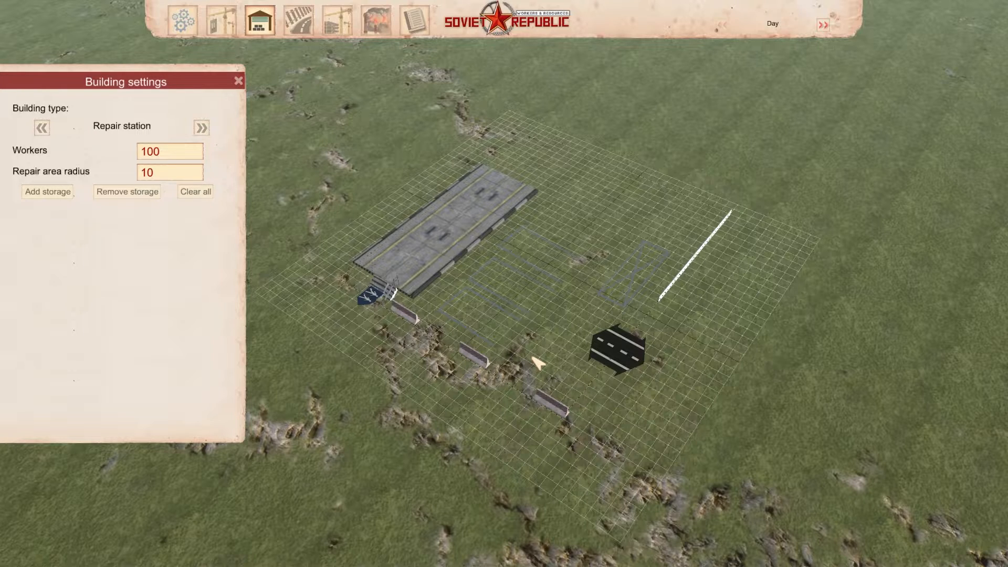
- Set the Repair station's repair area radius to 50
left_click(154, 174)
type("00")
left_click_drag(174, 173, 92, 174)
key("BackSpace")
type("50")
- Switch the building type to Container facility and add a Classic storage of type Space for vehicles/containers with size 5
left_click(201, 128)
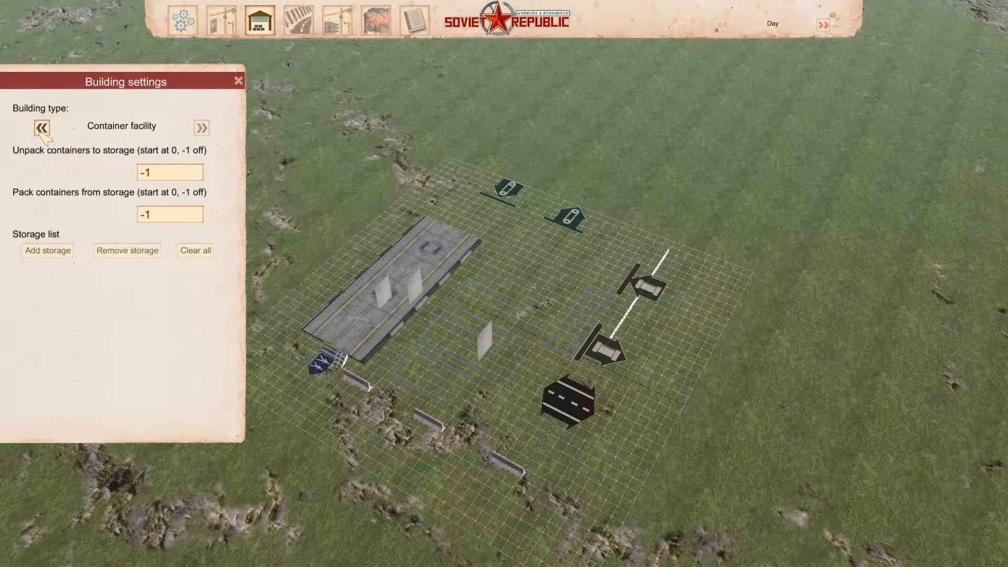
left_click(48, 251)
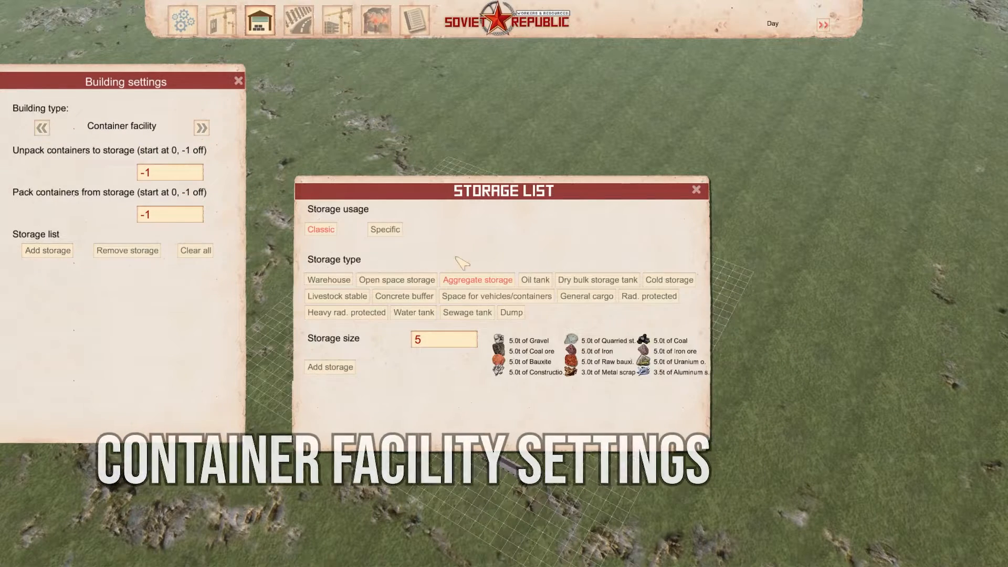
left_click(386, 230)
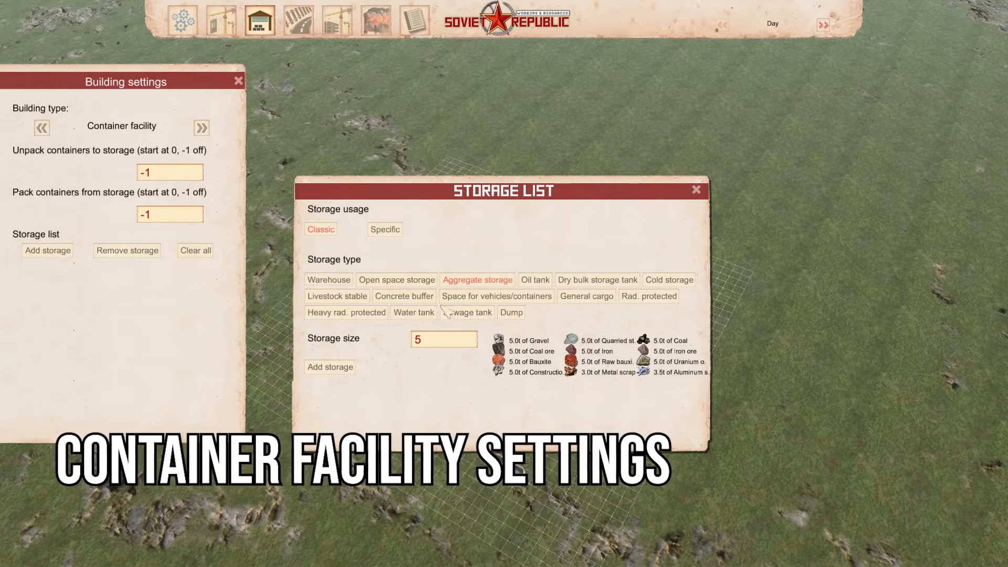
left_click(496, 297)
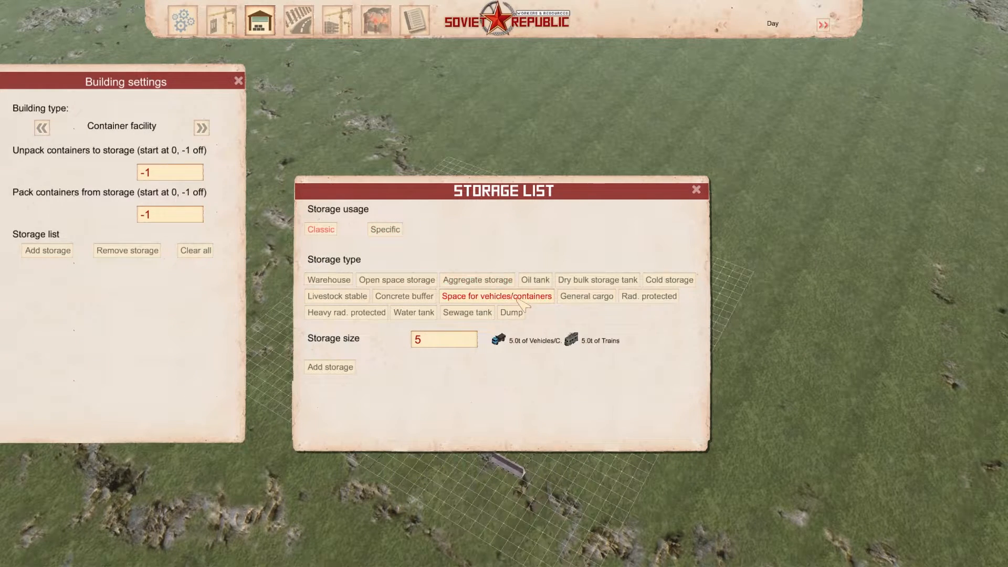
left_click(331, 367)
- Place the vehicles/containers storage area on the grid alongside the concrete platform, adjusting its corner, and select the road connection
left_click(221, 280)
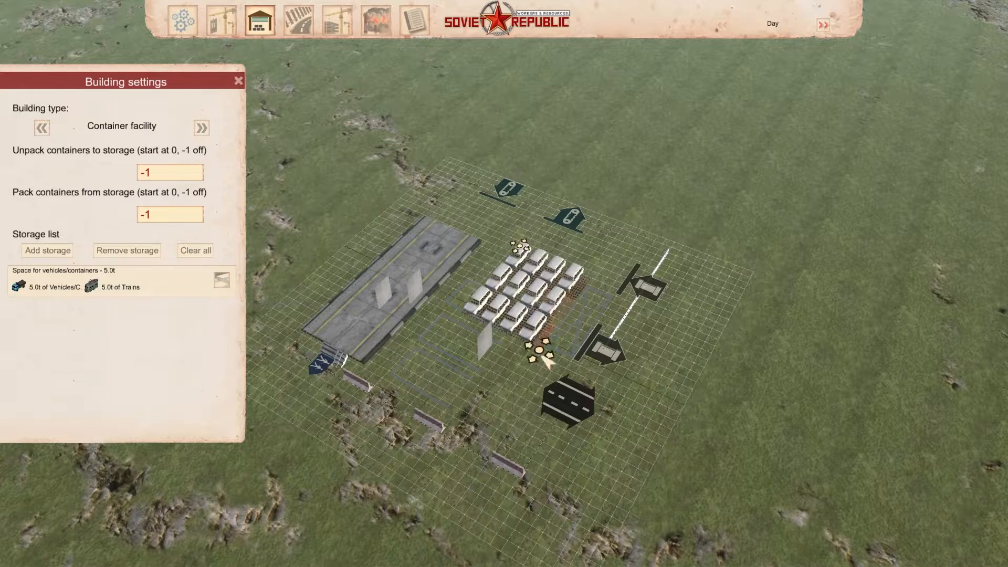
left_click_drag(532, 395, 544, 398)
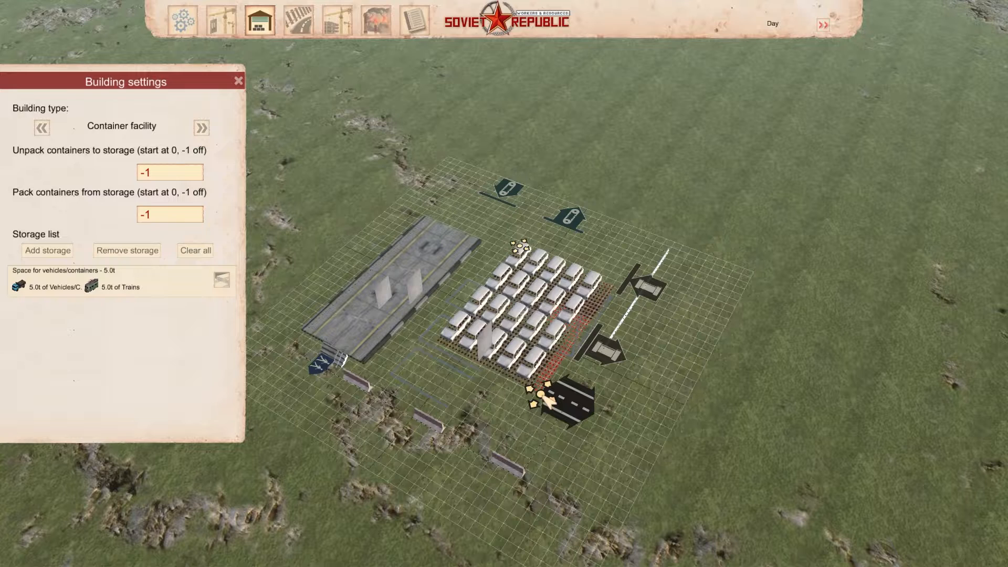
mouse_move(544, 398)
left_mouse_down()
mouse_move(556, 396)
mouse_move(541, 400)
mouse_move(385, 321)
mouse_move(462, 387)
mouse_move(549, 362)
mouse_move(533, 389)
left_mouse_up()
left_click(567, 410)
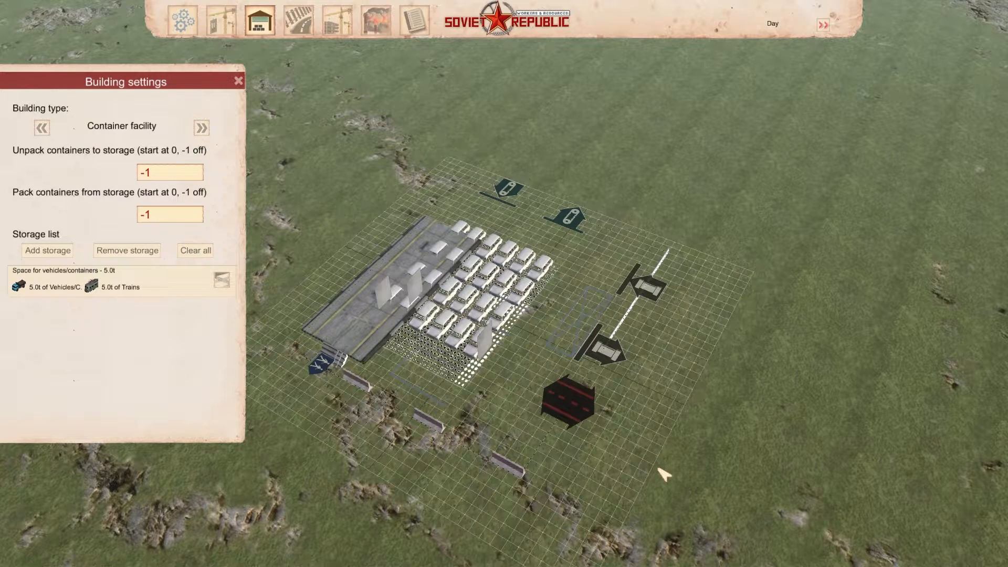
- Confirm the change away from Container facility, and set the building type for the airplane stand to Airport road connection
left_click(42, 128)
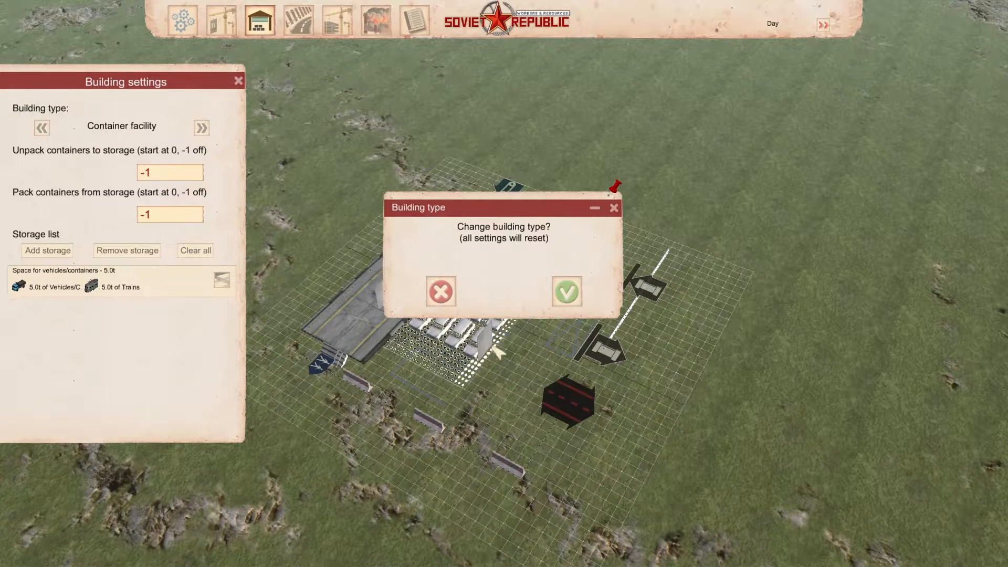
left_click(567, 290)
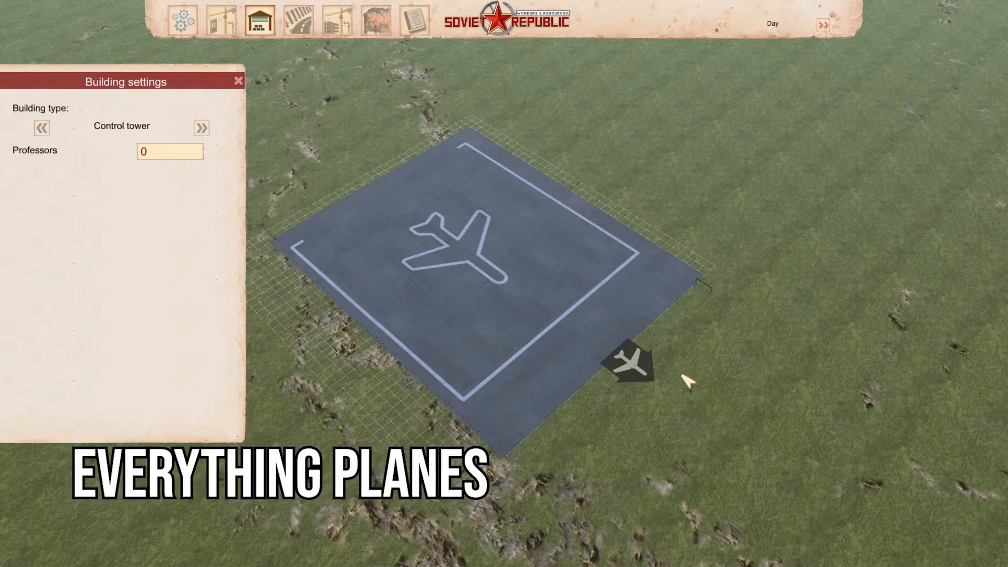
left_click(42, 127)
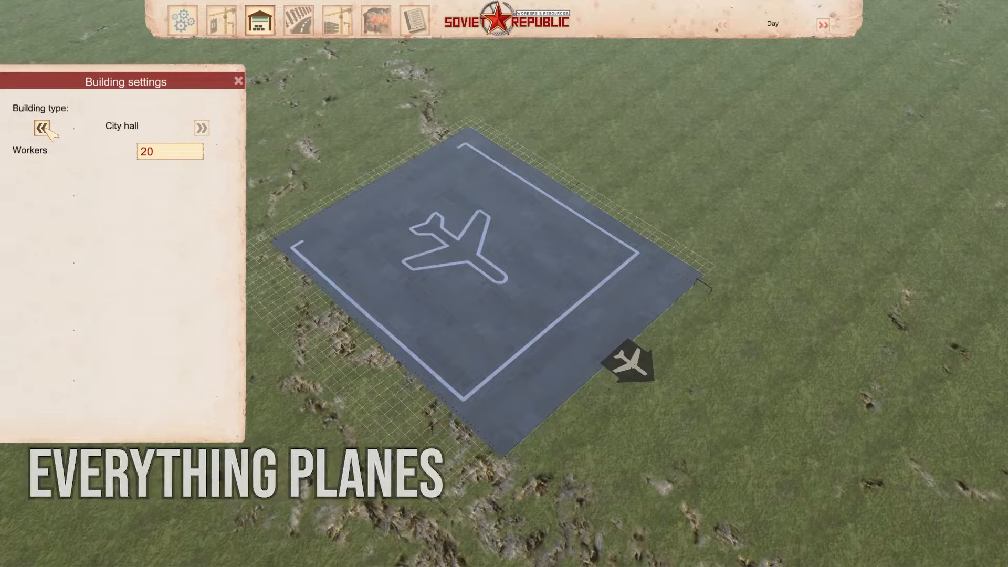
left_click(42, 127)
left_click(42, 127)
left_click(42, 128)
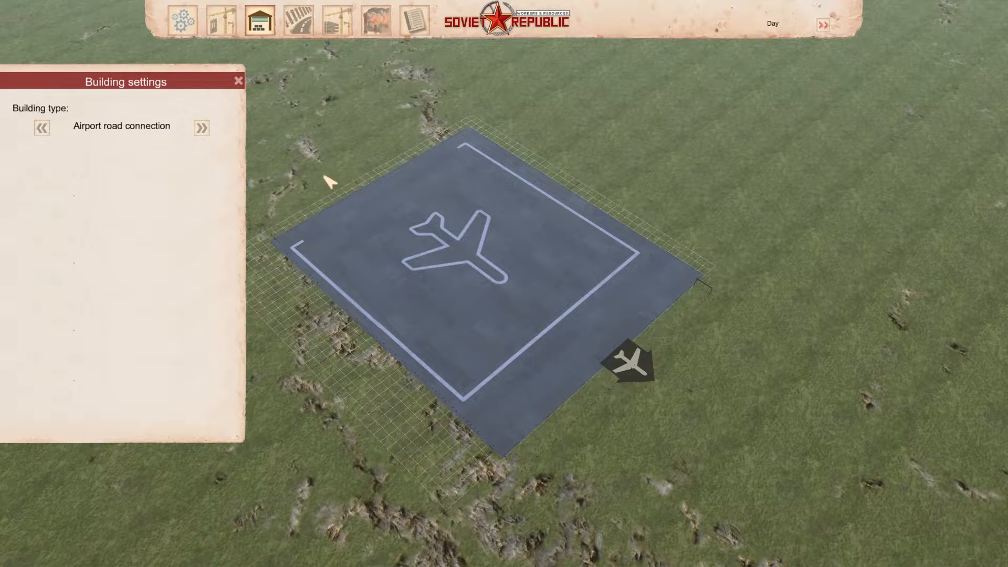
- Place a road connection on the edge of the airplane apron, near the end of its white border line
left_click(299, 20)
key("a")
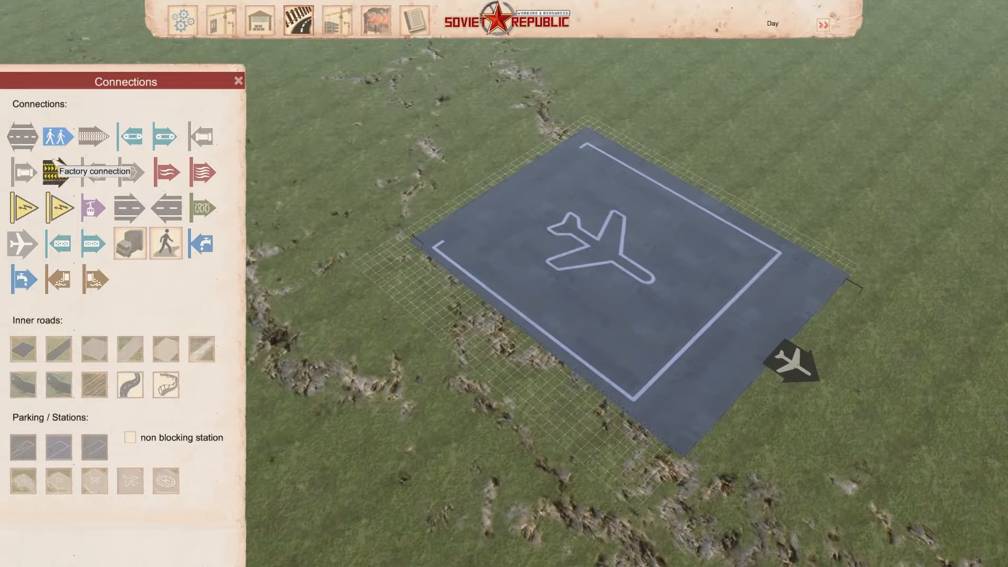
left_click(22, 137)
left_click(547, 370)
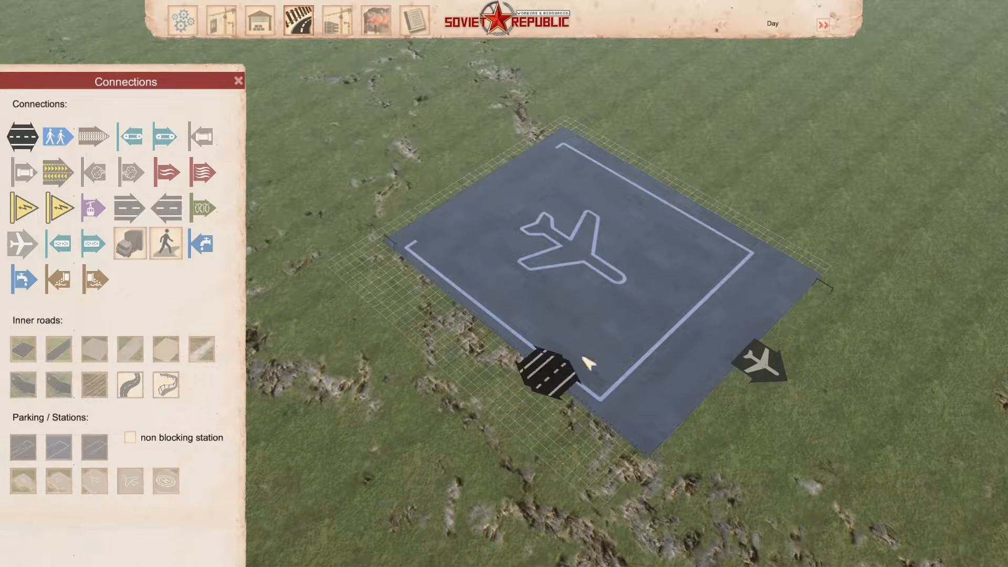
right_click(615, 427)
- Delete the road connection from the apron's edge and preview a heating connection there without placing it
left_click(550, 377)
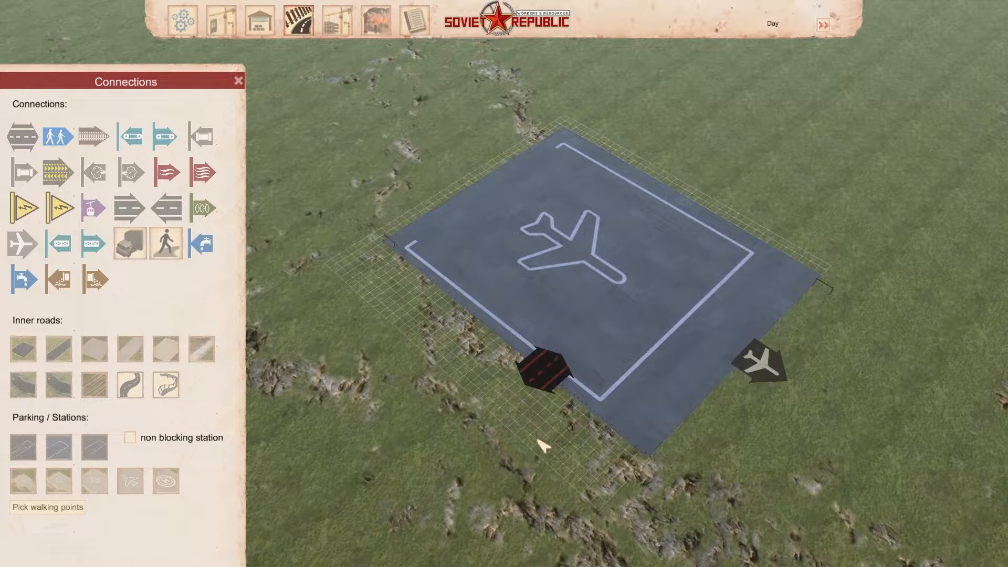
key("Delete")
key("d")
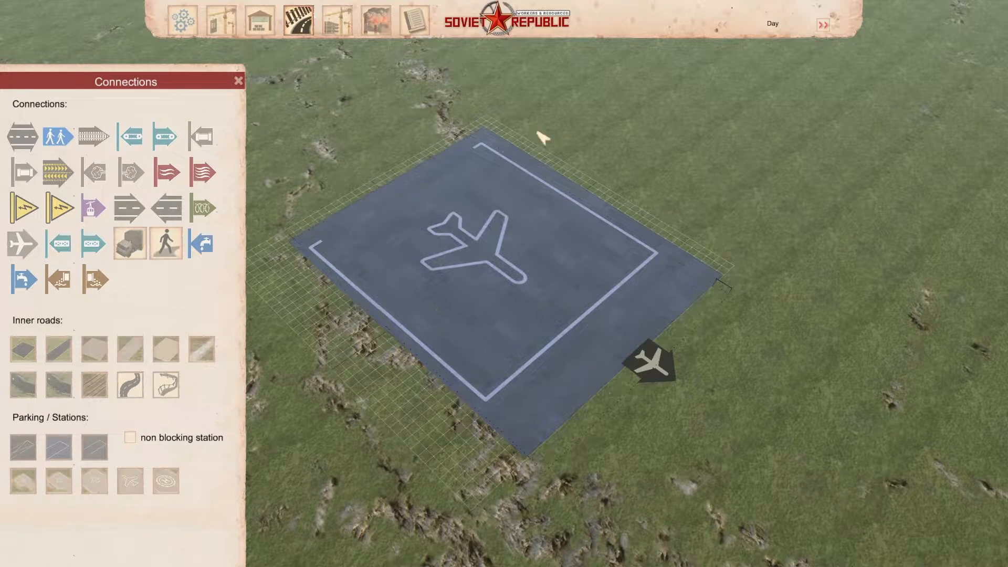
left_click(205, 209)
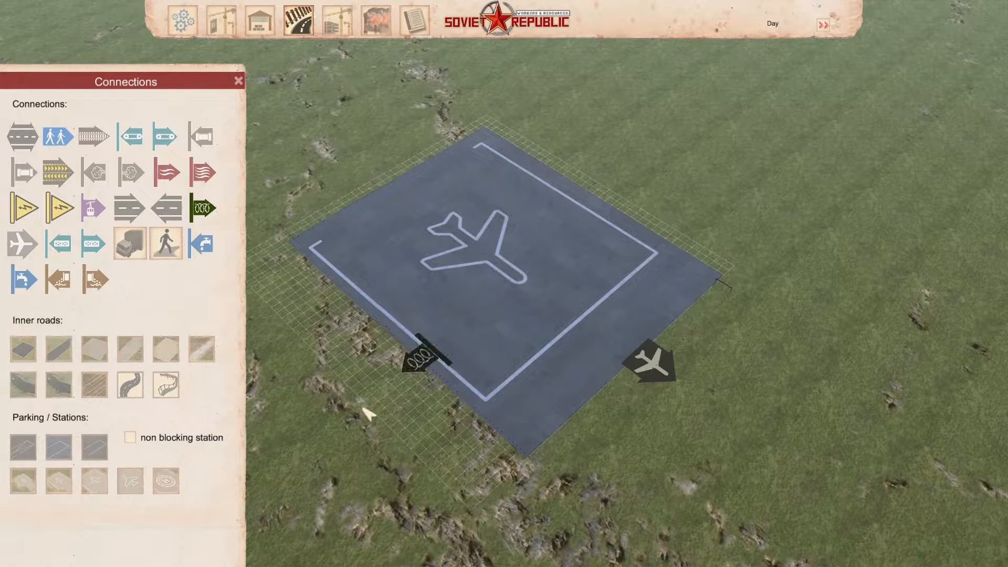
right_click(472, 295)
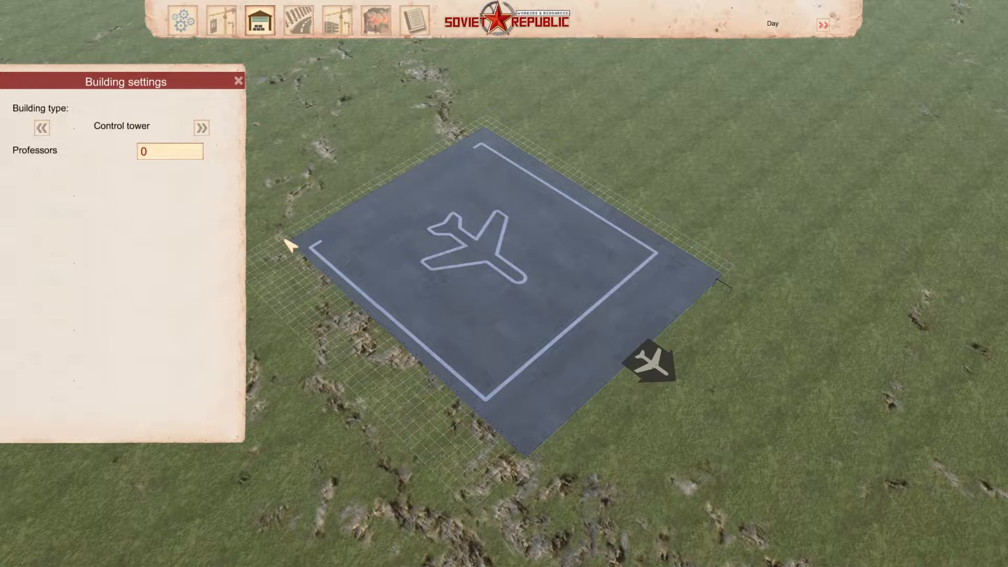
- Set the Control tower's professors to 10 and move on to another building type
left_click(169, 152)
type("10")
left_click(201, 128)
left_click(201, 128)
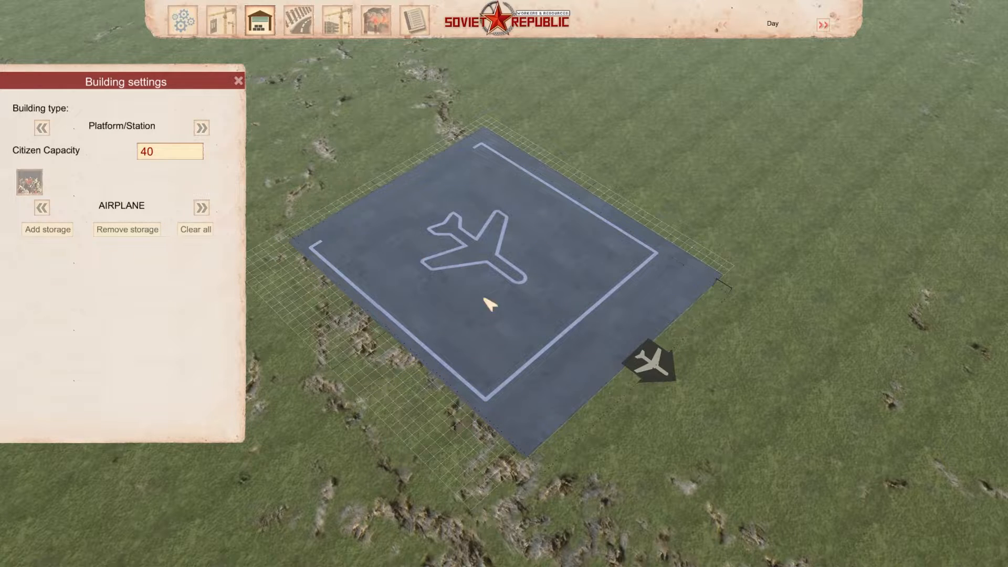
- Examine the airplane stand marker on the apron and the storage usages available for the AIRPLANE Platform/Station
left_click(501, 259)
left_click(505, 255)
left_click(299, 22)
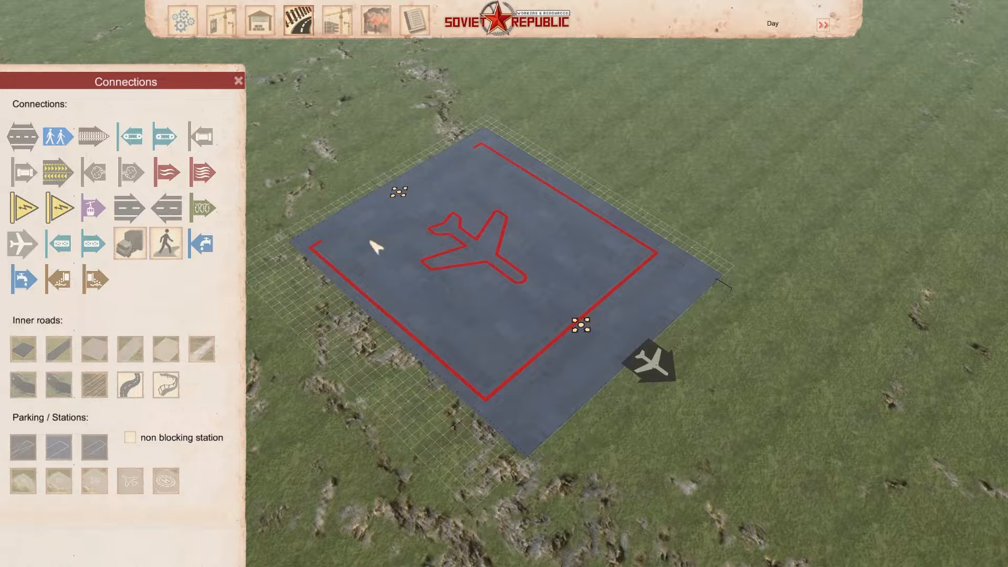
left_click(261, 23)
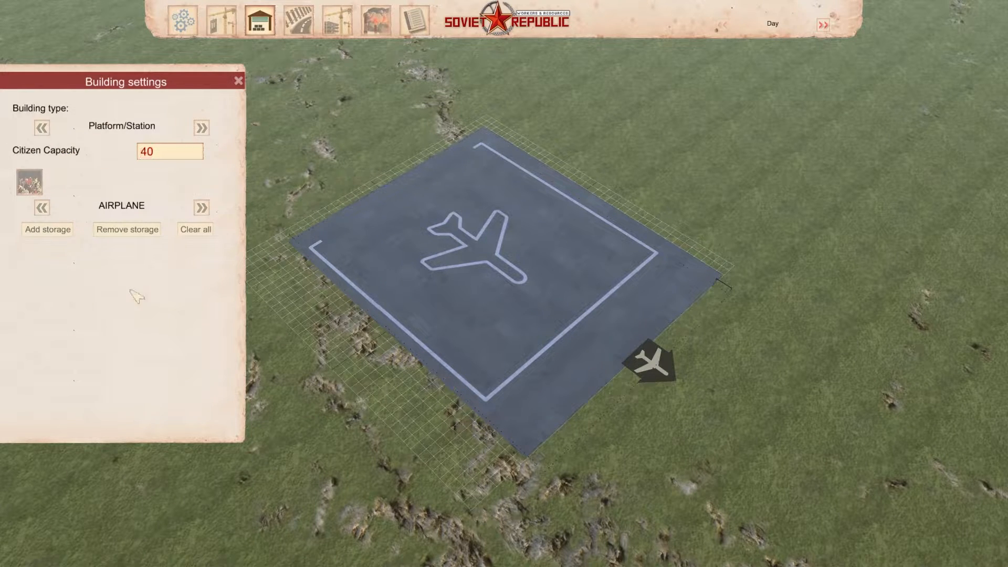
left_click(48, 230)
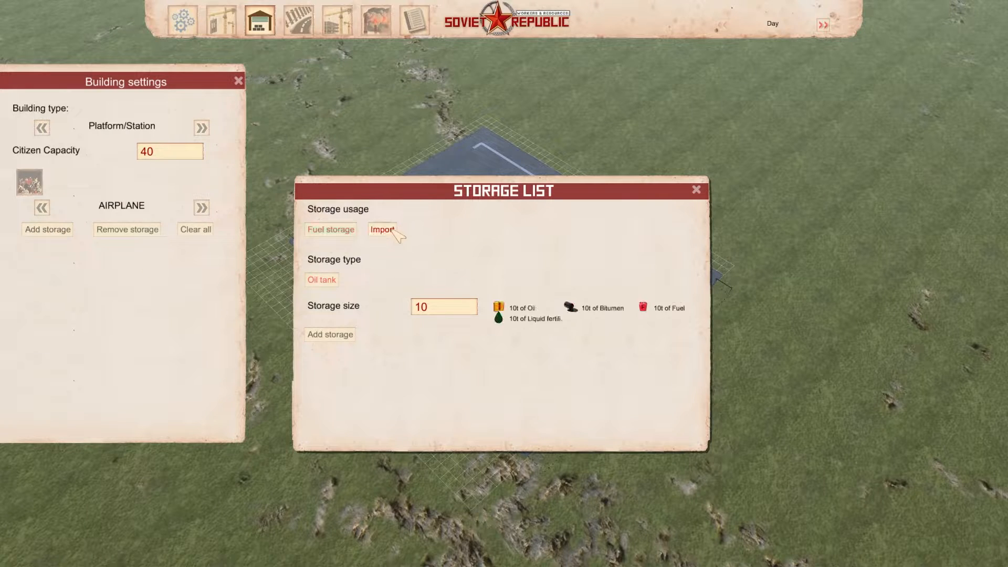
left_click(339, 231)
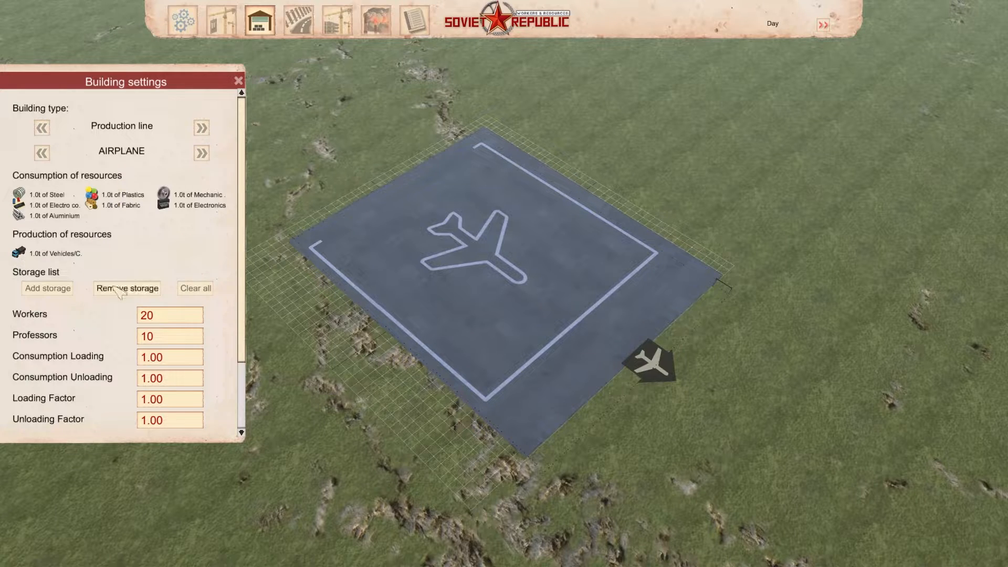
- Compare the storage types offered under Import and Production line storage for the AIRPLANE production line, without adding one
left_click(63, 288)
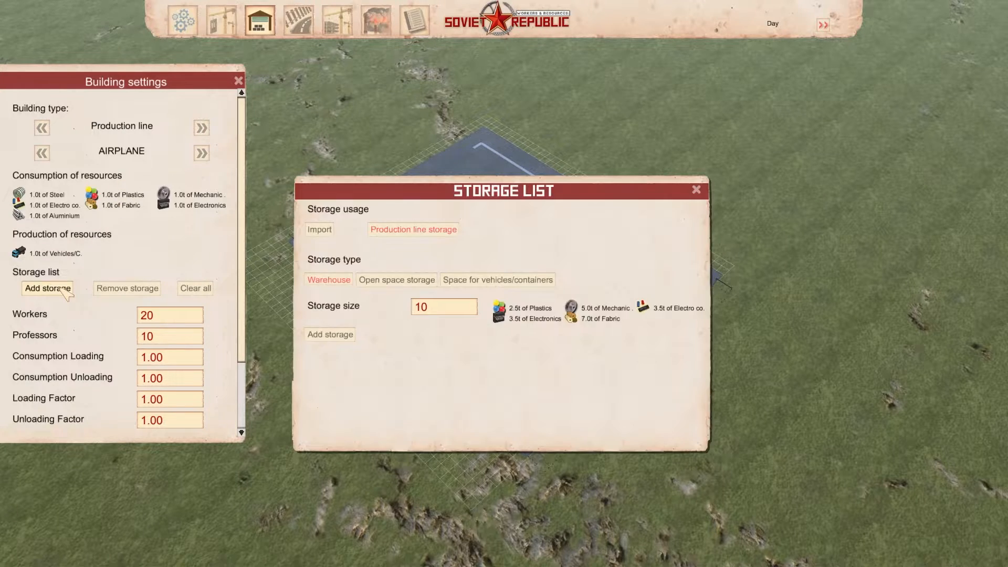
left_click(397, 280)
left_click(491, 280)
left_click(397, 280)
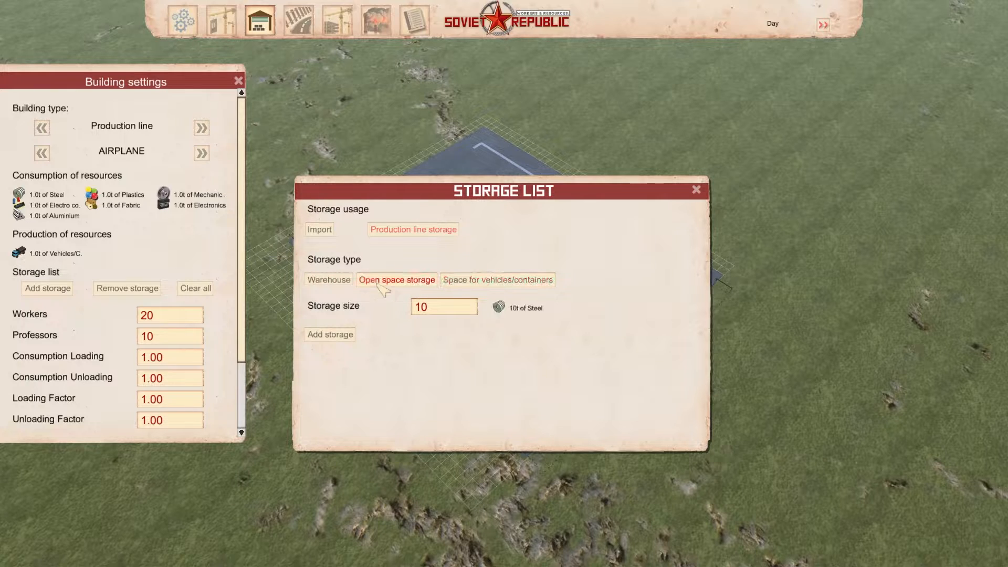
left_click(320, 229)
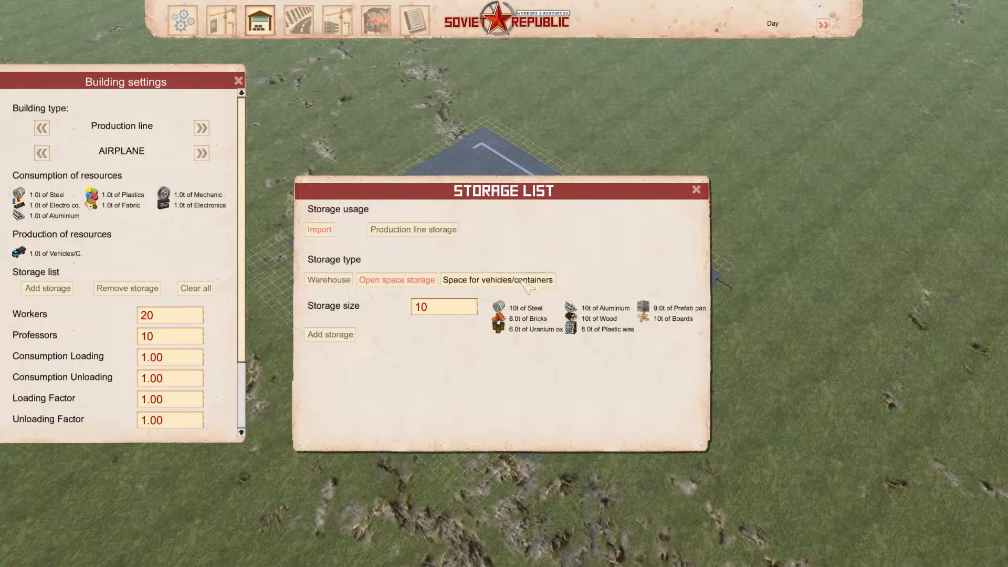
left_click(486, 281)
left_click(404, 282)
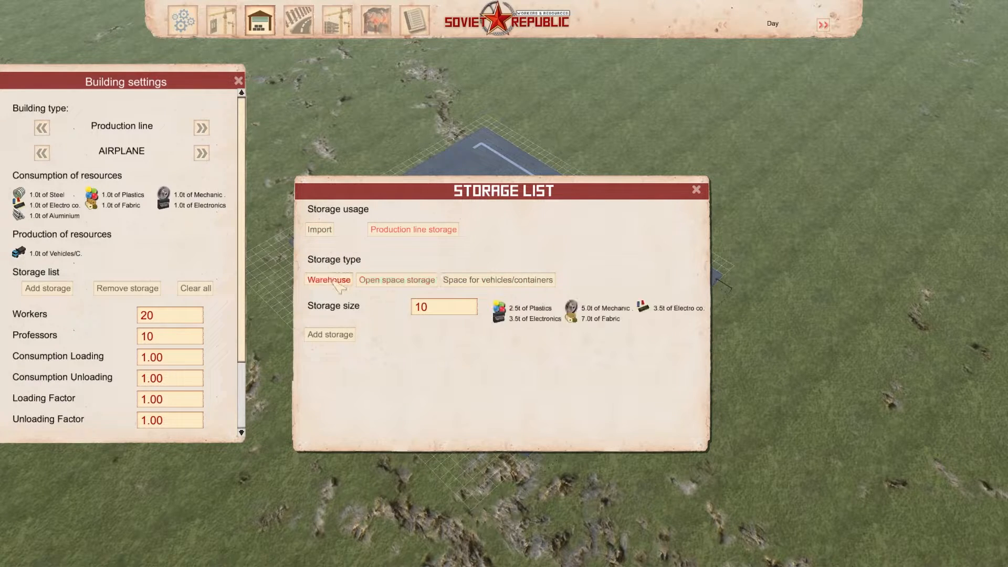
left_click(299, 169)
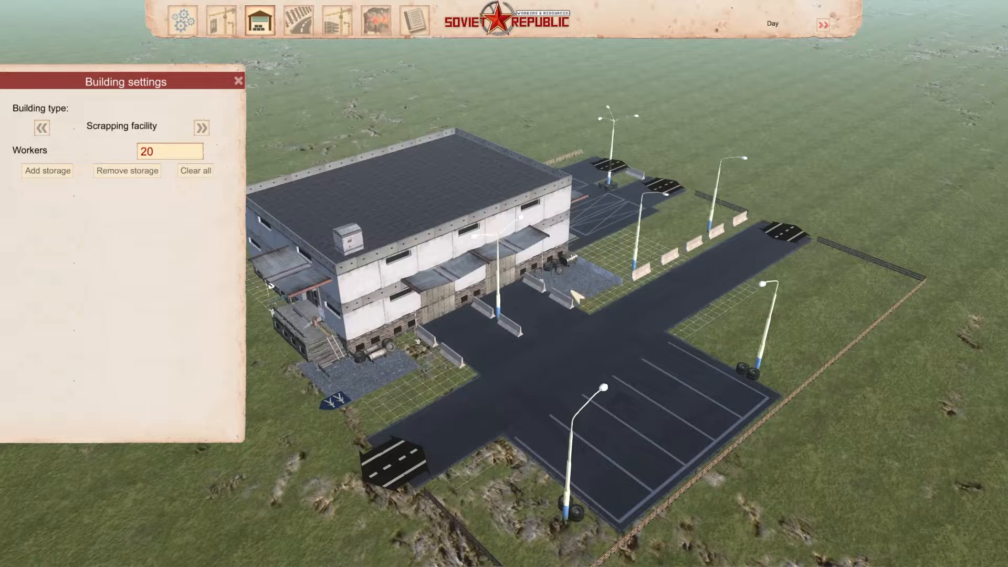
- Connect the building's Model_Part to the Groundworks - ground construction phase
left_click(337, 21)
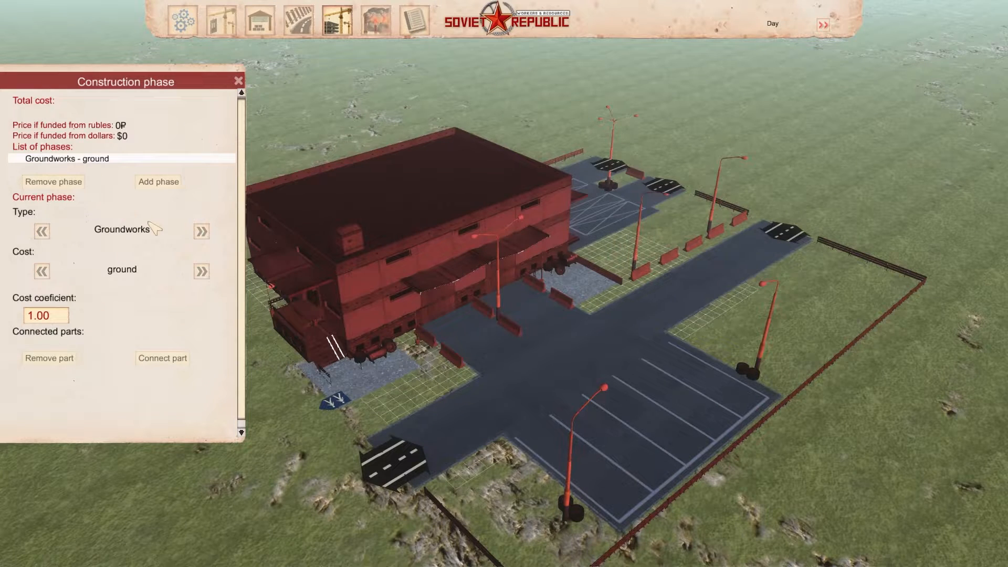
left_click(163, 359)
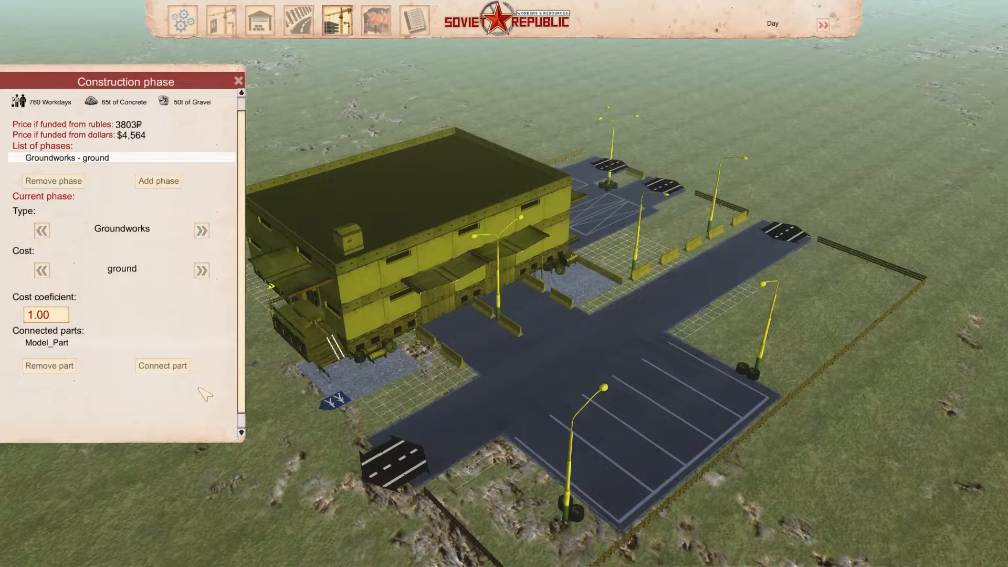
- Add a Space for vehicles/containers storage of size 10 to the Scrapping facility and lay out its vehicle area beside the road
left_click(260, 21)
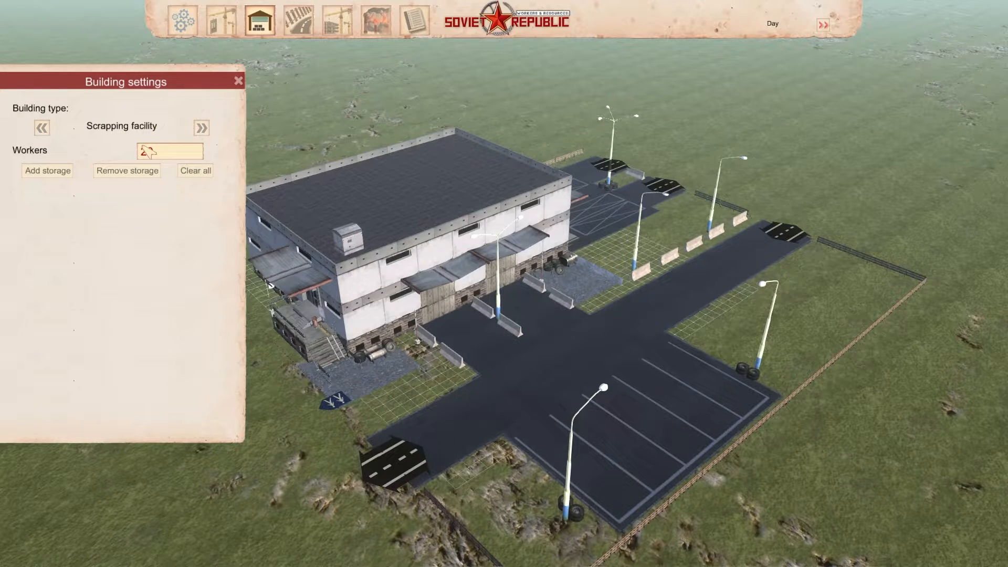
left_click(48, 170)
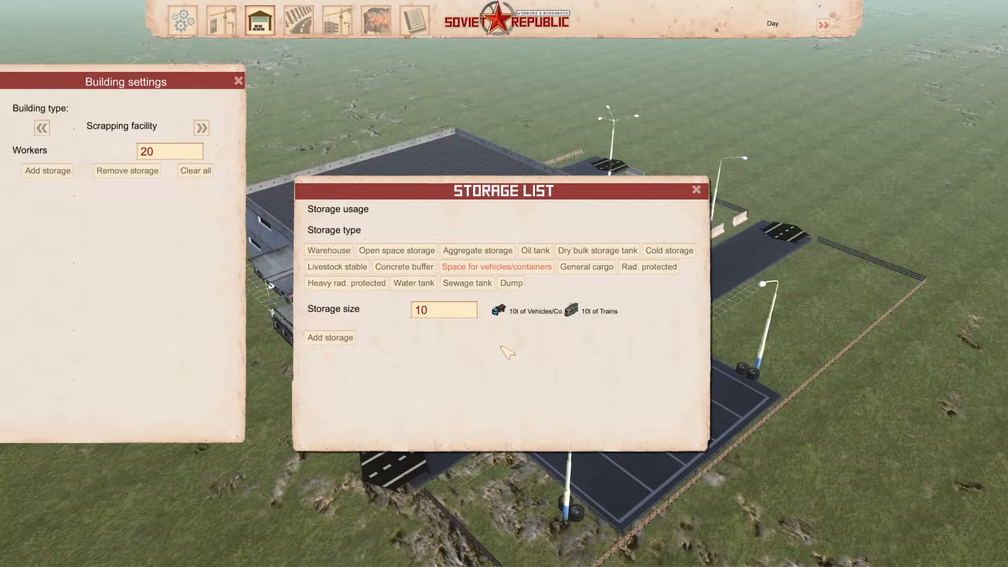
left_click(331, 338)
middle_click_drag(730, 254, 662, 298)
key("a")
left_click(806, 346)
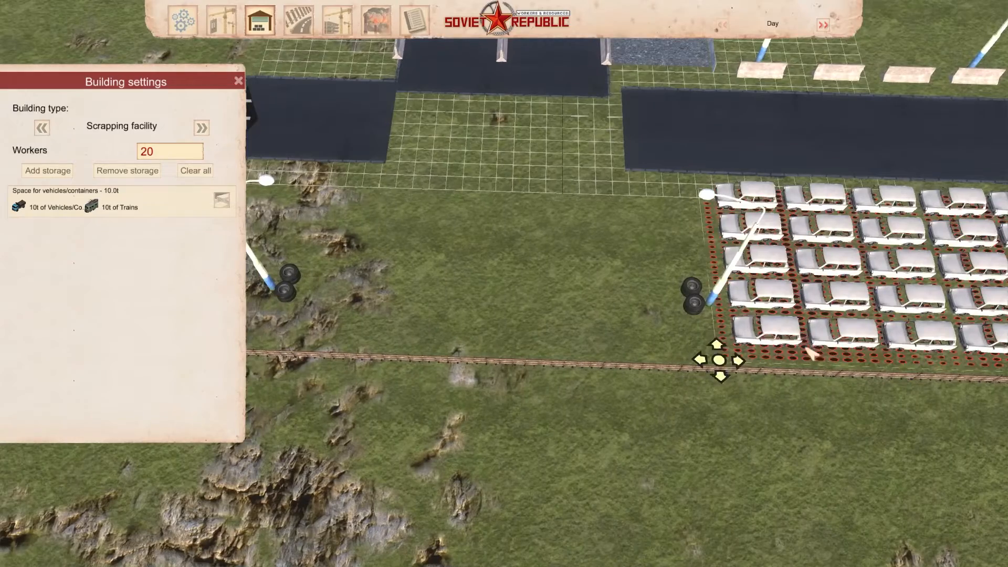
left_click_drag(718, 362, 285, 349)
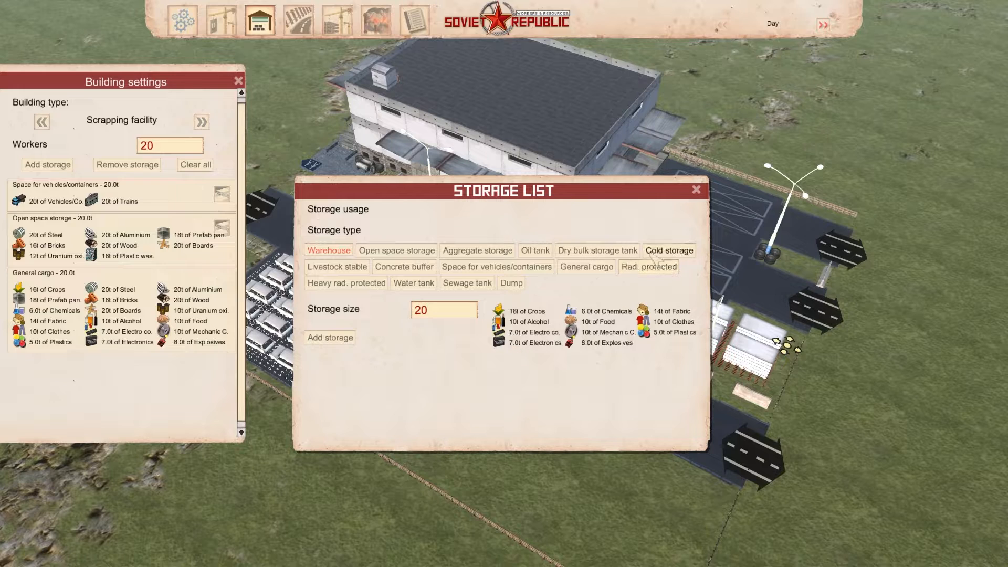
- Add a Dump storage of size 20 and fit its storage area into the grass strip beside the road's exit
left_click(511, 283)
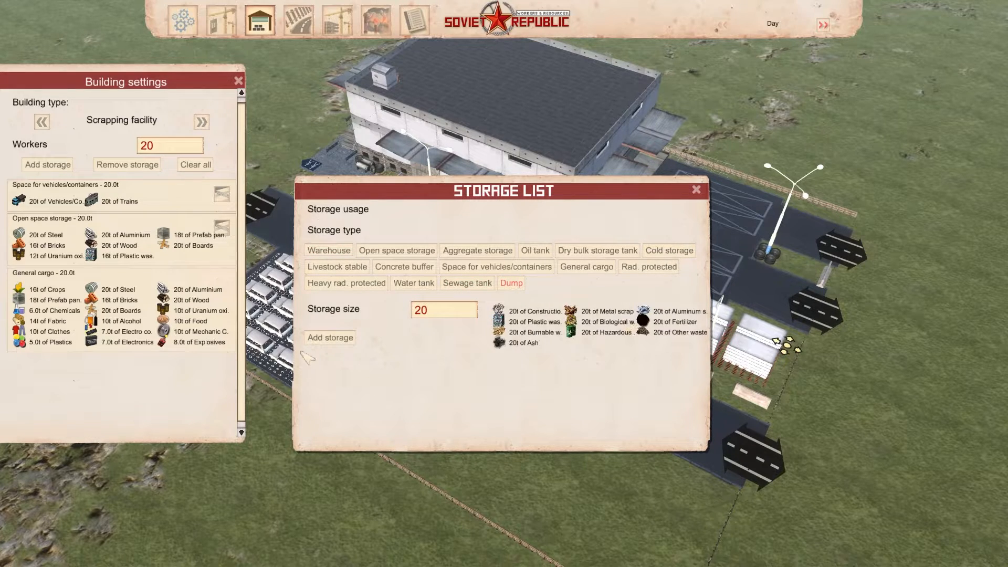
left_click(330, 338)
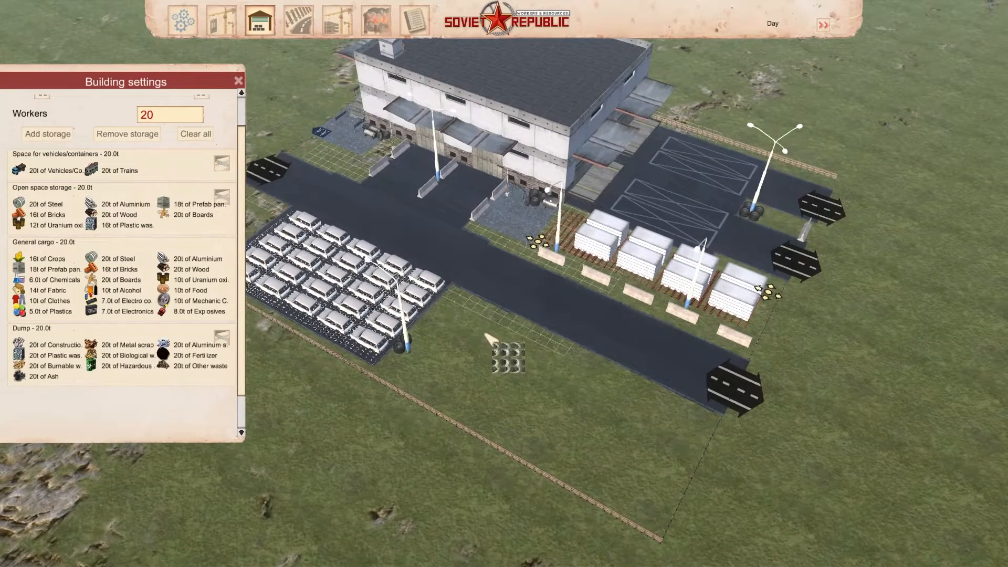
left_click_drag(676, 429, 686, 411)
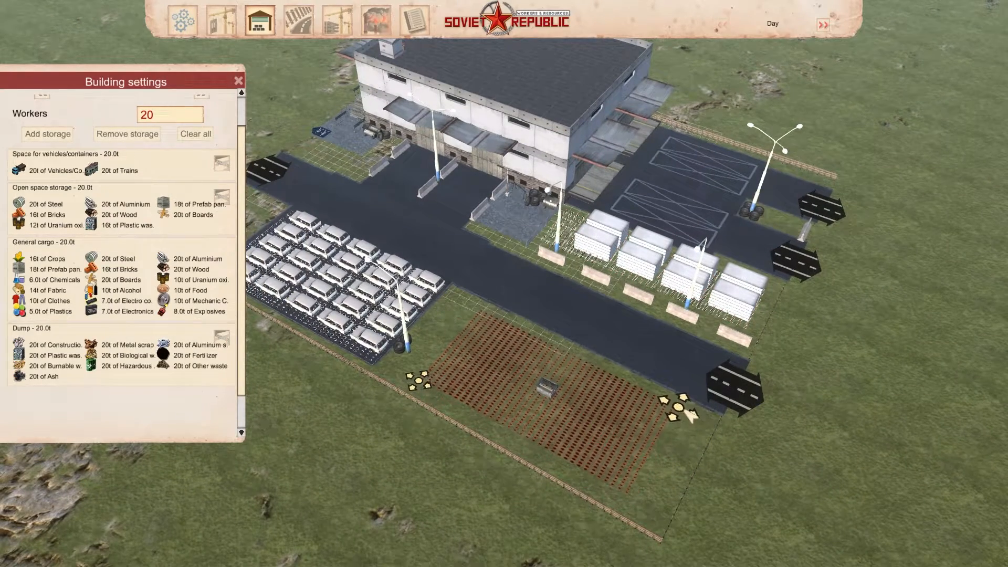
left_click_drag(428, 385, 532, 440)
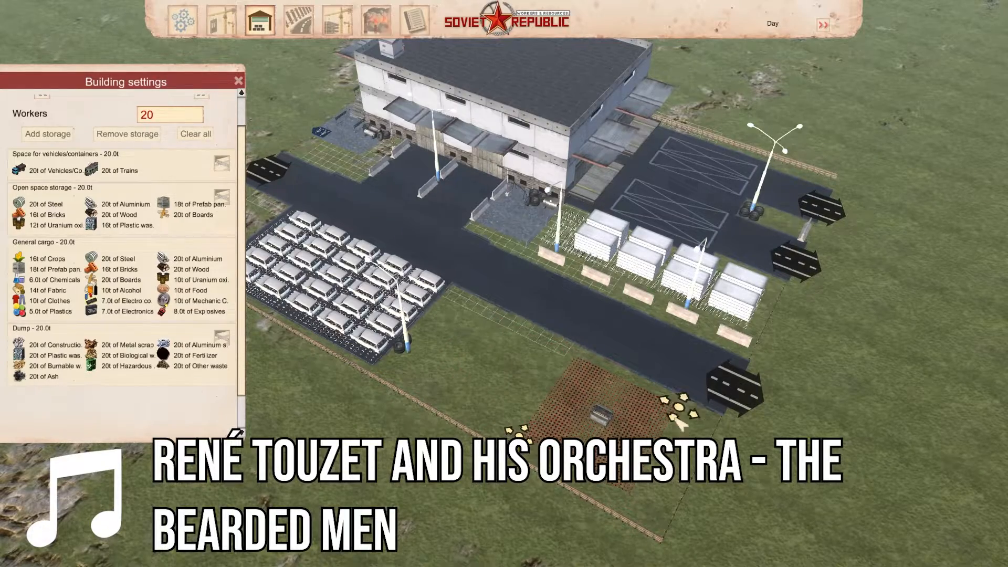
left_click_drag(681, 409, 704, 424)
left_click_drag(531, 440, 556, 455)
- Add a default-coloured light to the building and place it at the canopy above the loading docks
scroll(407, 354, "up", 10)
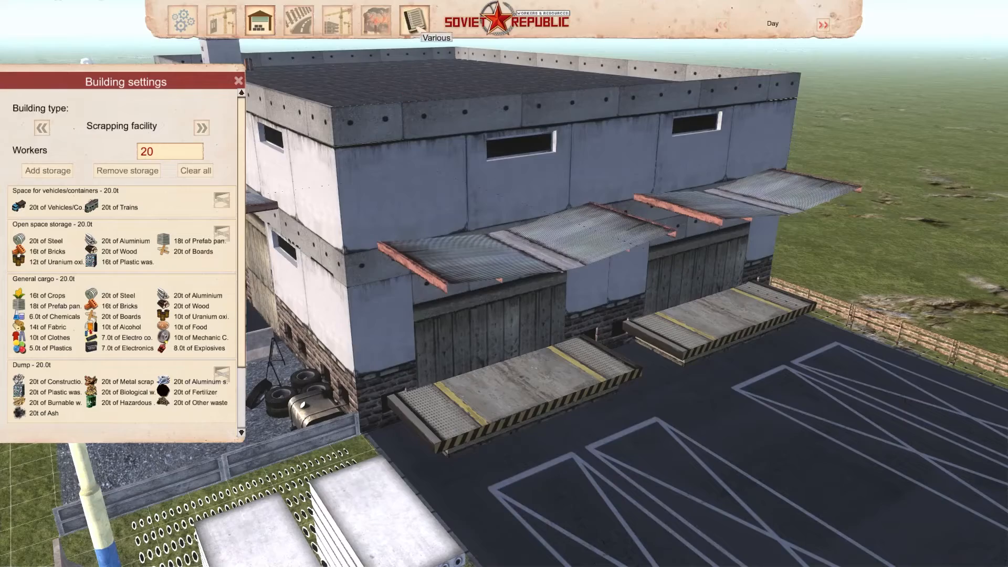
left_click(418, 23)
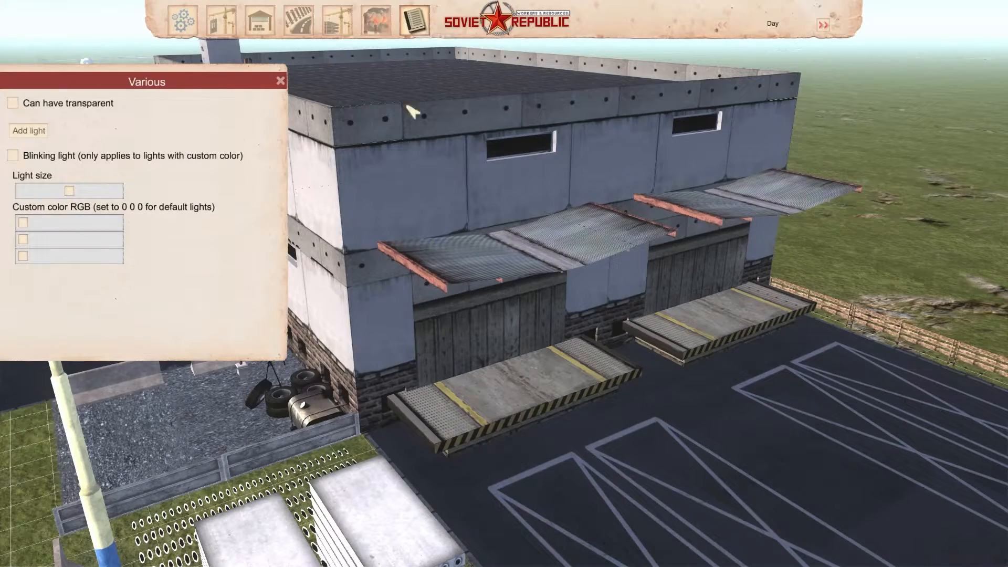
scroll(578, 226, "down", 3)
right_click_drag(547, 215, 483, 231)
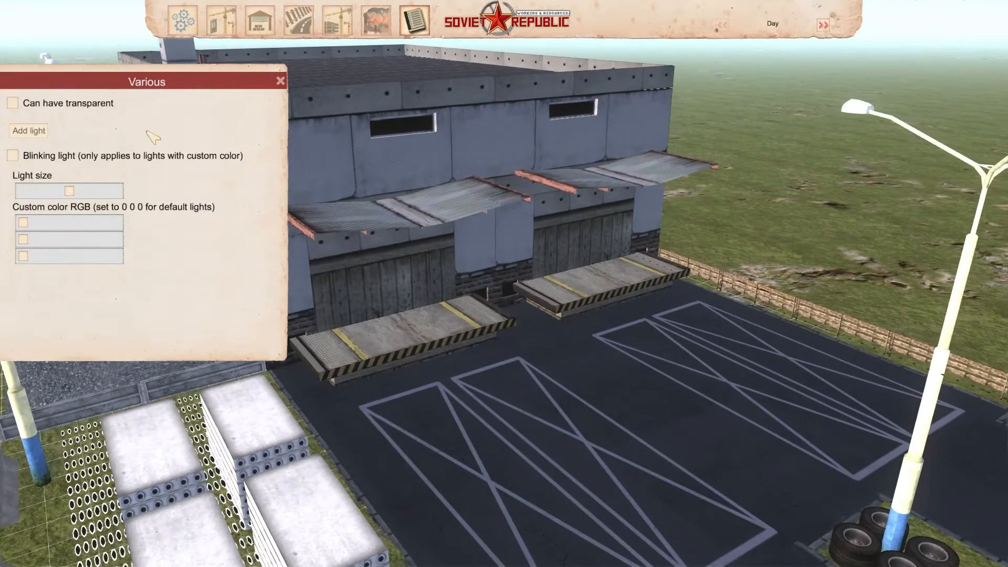
left_click(38, 132)
scroll(611, 315, "down", 3)
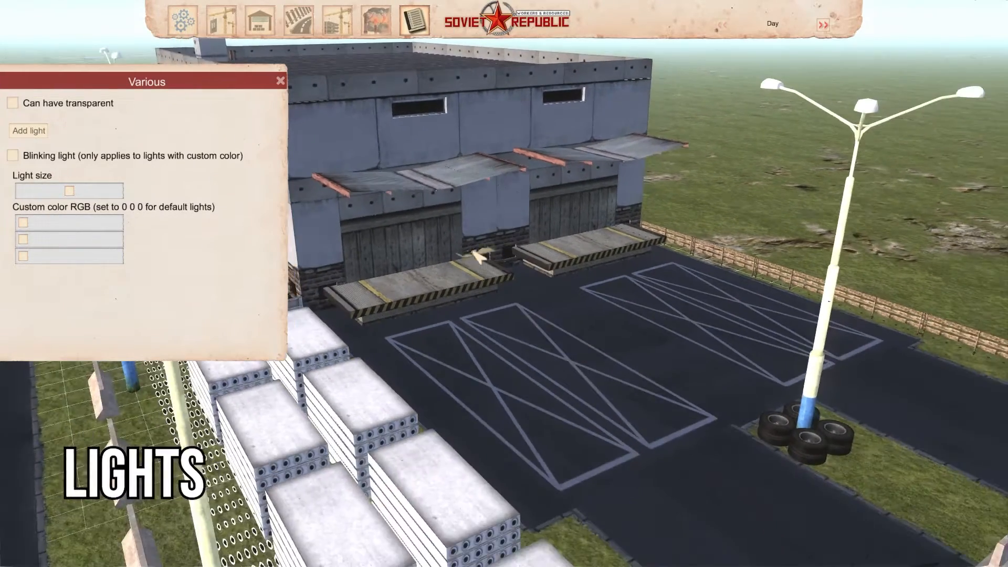
left_click(439, 189)
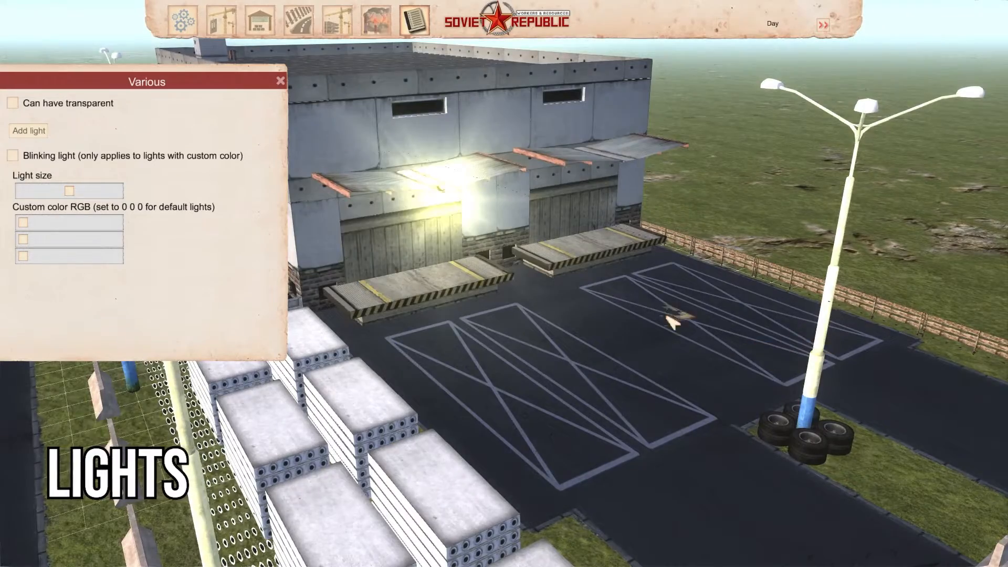
middle_click_drag(666, 316, 701, 294)
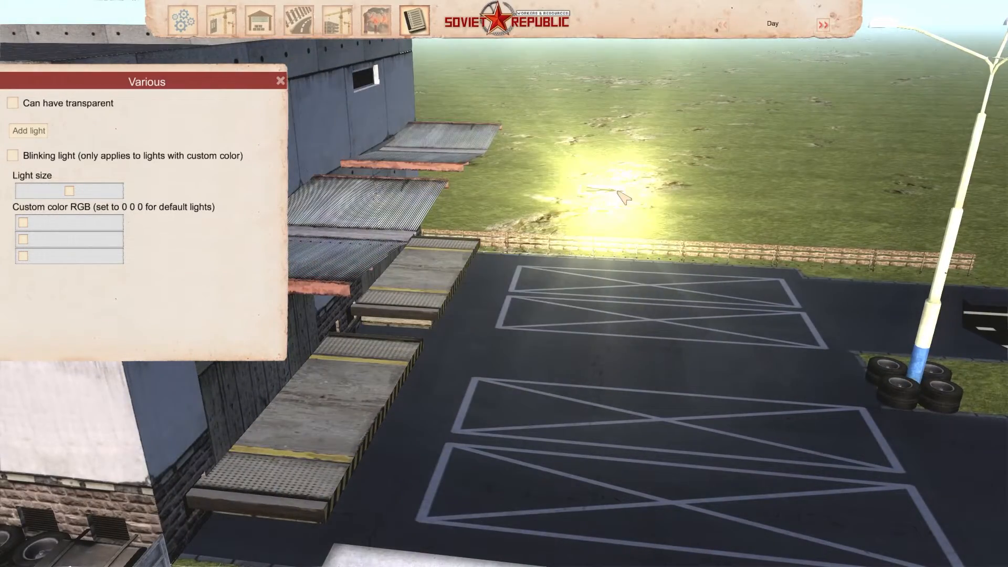
- Configure a smaller, blinking light with a custom red colour and place it at the canopy over the nearer loading dock
middle_click_drag(712, 168, 612, 161)
scroll(612, 162, "down", 3)
scroll(157, 237, "up", 3)
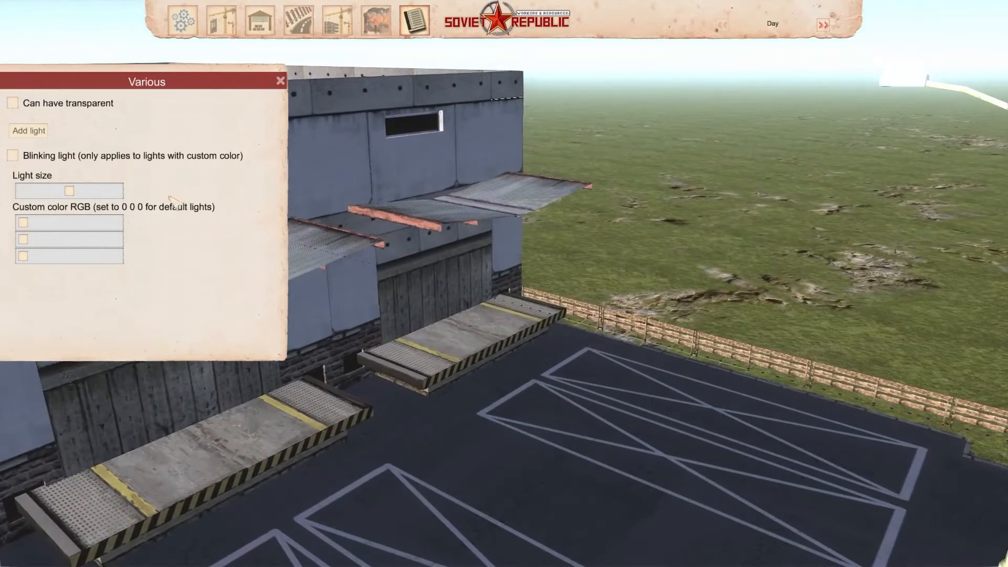
mouse_move(23, 222)
left_mouse_down()
mouse_move(42, 224)
mouse_move(21, 223)
left_mouse_up()
left_click_drag(24, 223, 96, 224)
left_click(67, 190)
left_click_drag(68, 191, 47, 192)
left_click(13, 155)
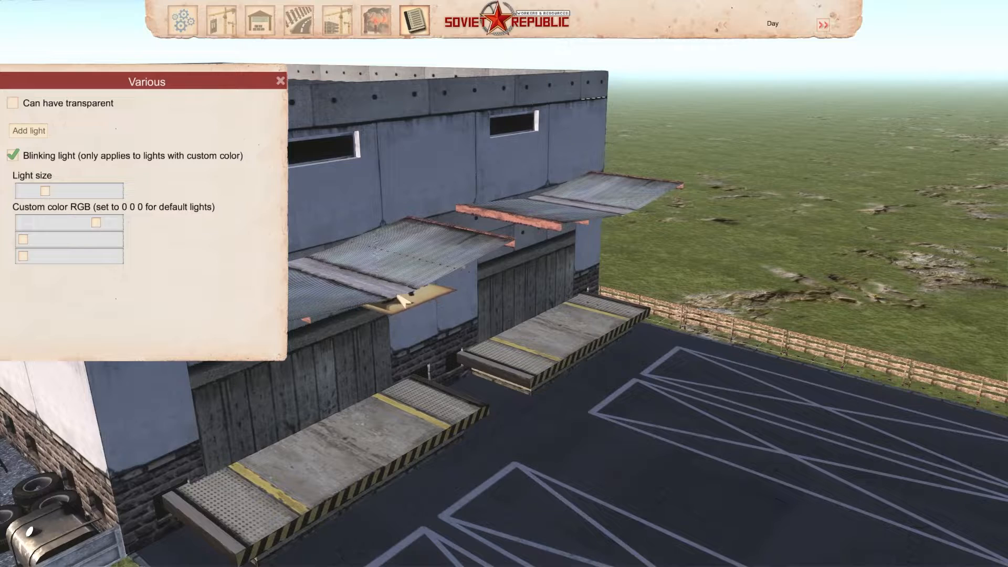
left_click(401, 293)
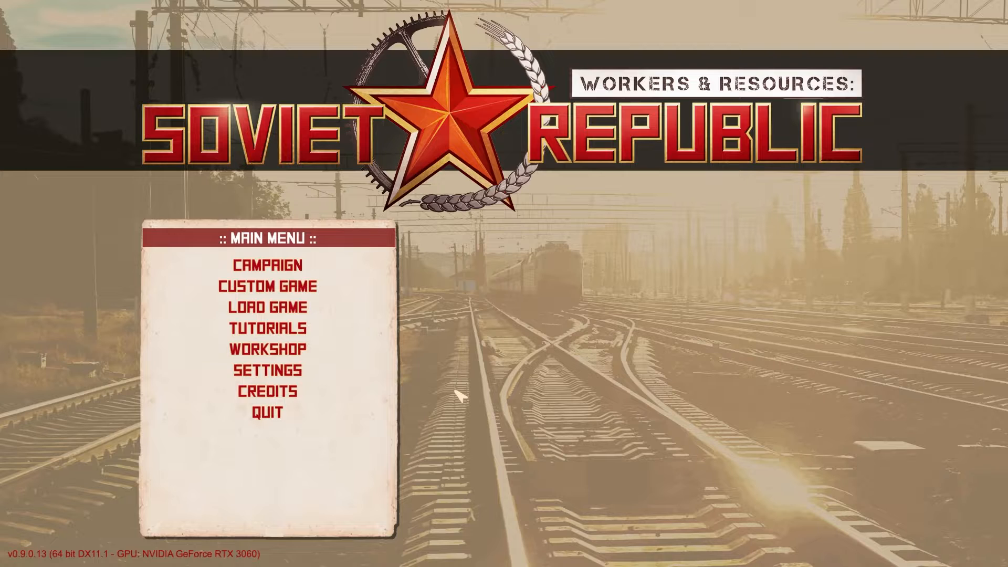
- Open your work-in-progress workshop items from the main menu and start creating a new item
left_click(300, 351)
left_click(279, 289)
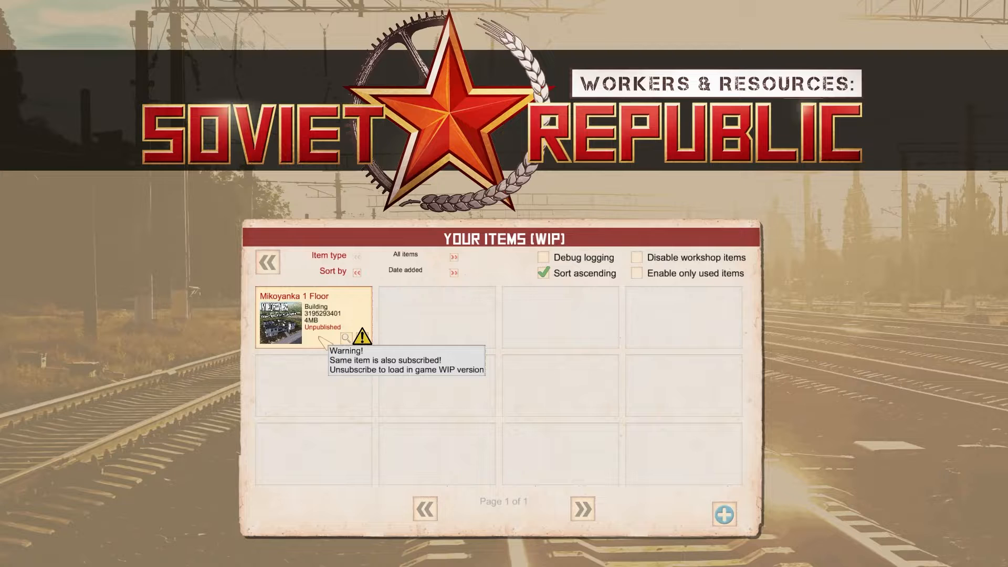
left_click(724, 516)
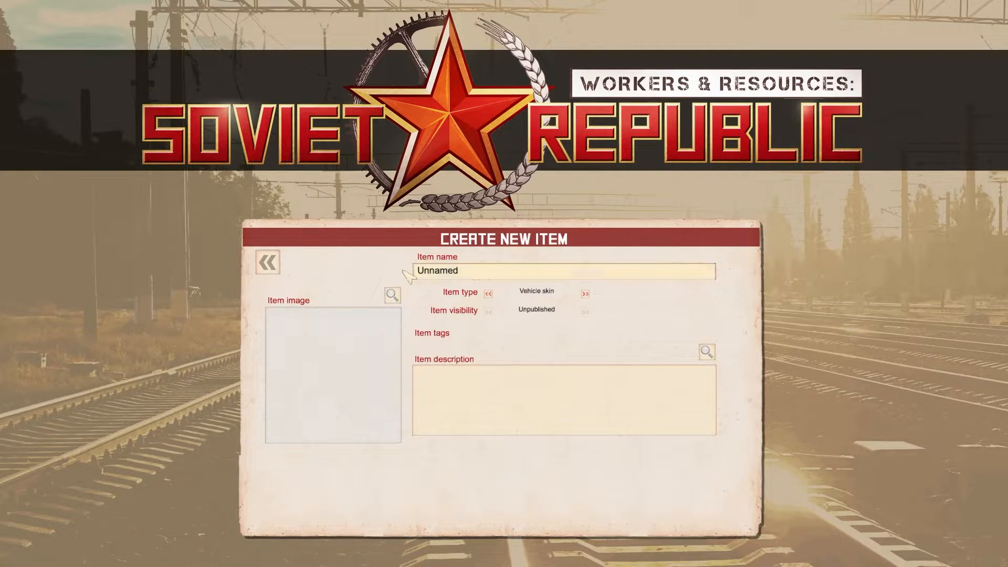
- Go through the available item types, set the new item's type to Building and tag it Made in editor
left_click(586, 294)
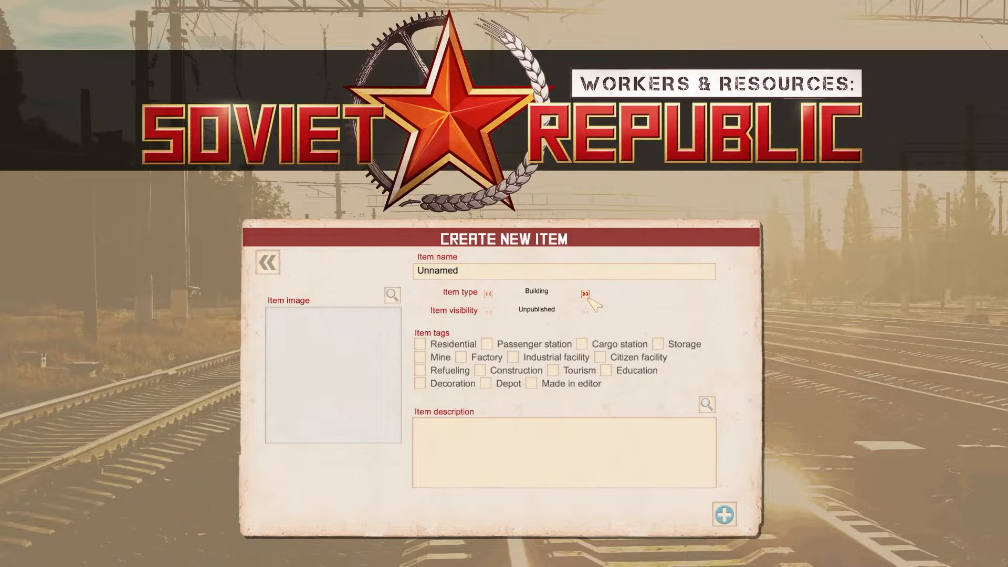
left_click(586, 294)
left_click(586, 294)
left_click(488, 294)
left_click(489, 293)
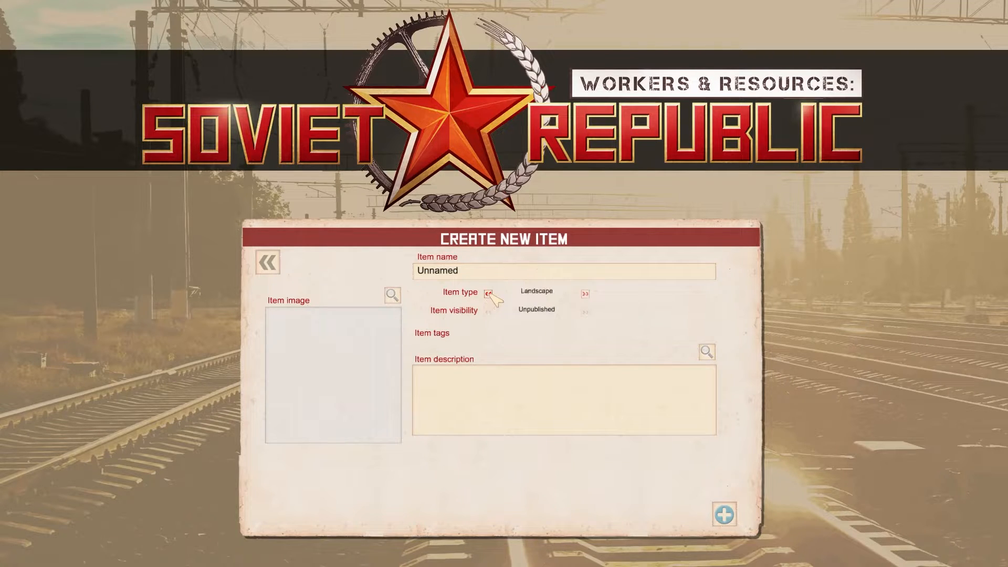
left_click(489, 293)
left_click(488, 293)
left_click(591, 295)
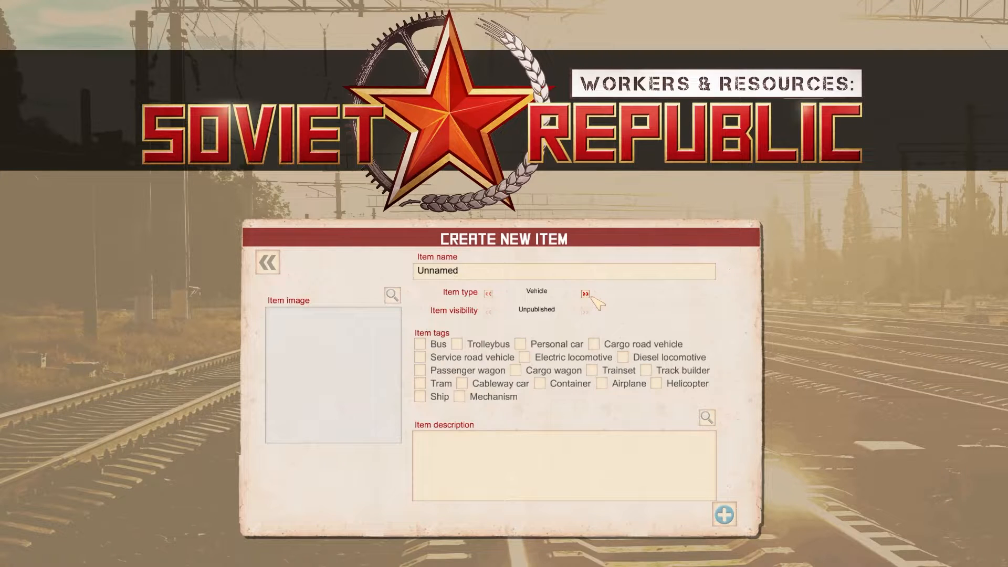
left_click(587, 294)
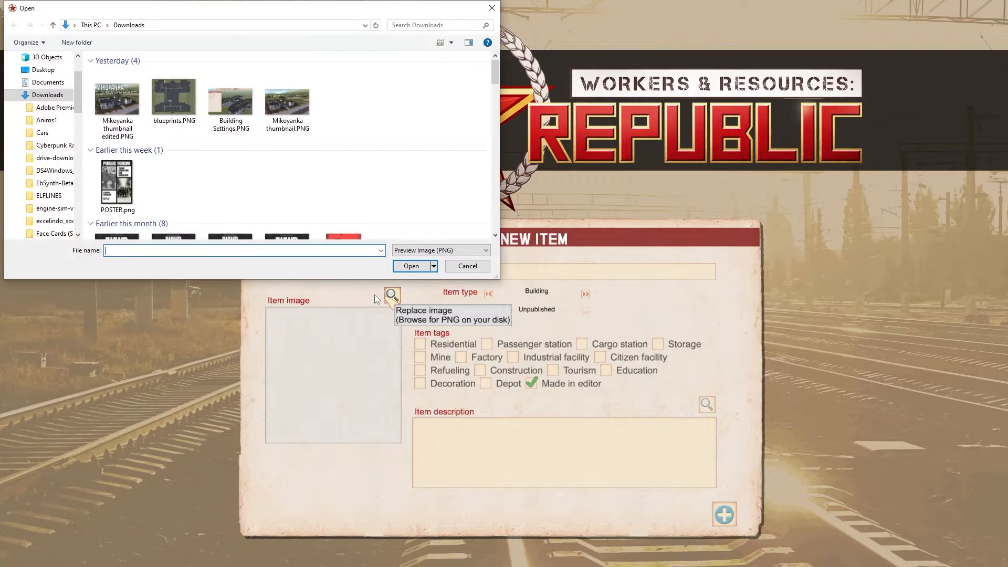
- Load Mikoyanka thumbnail edited.PNG as the item image and Mikoyanka Description.txt as the description, and leave the item form
left_click_drag(292, 19, 590, 122)
double_click(408, 213)
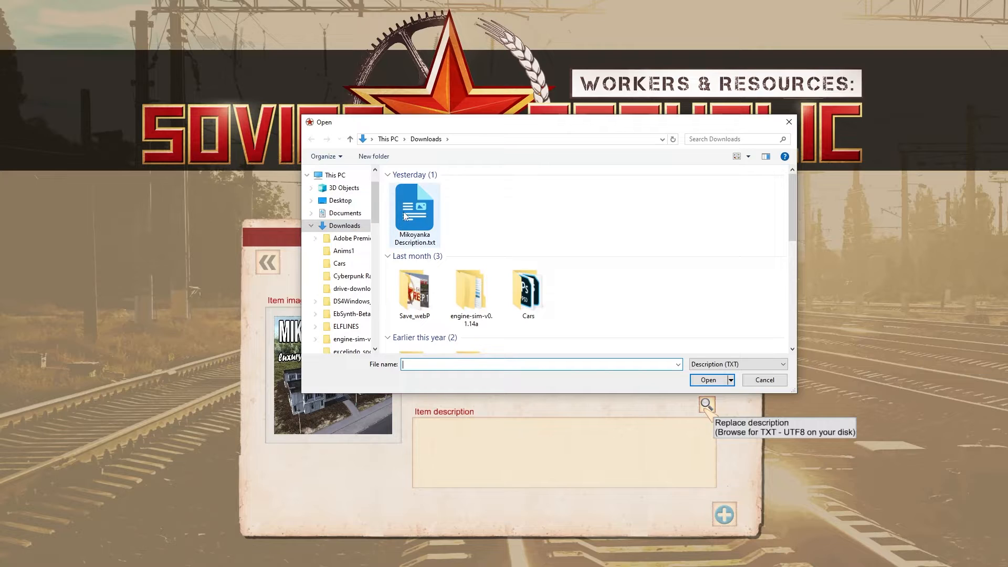
double_click(415, 210)
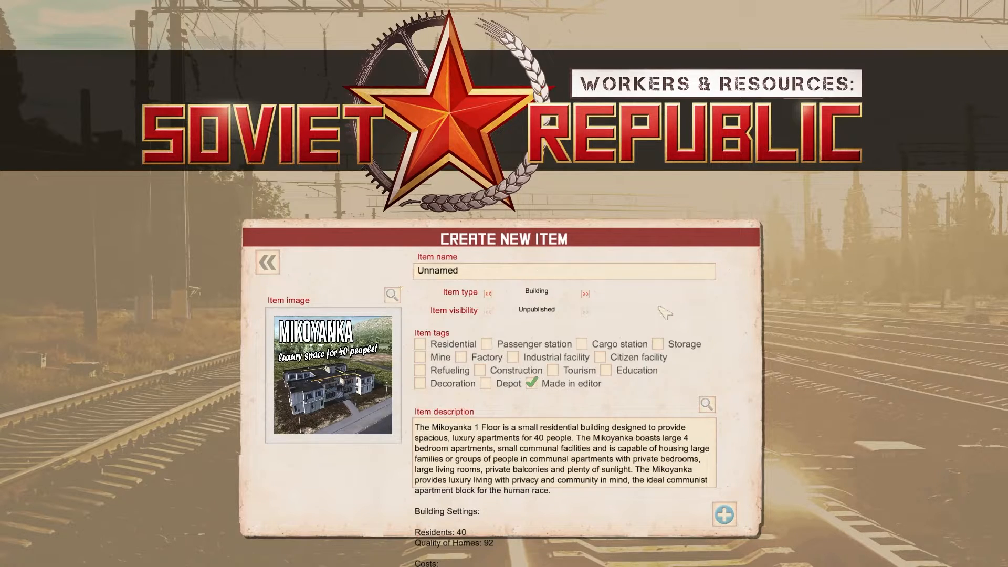
left_click(268, 263)
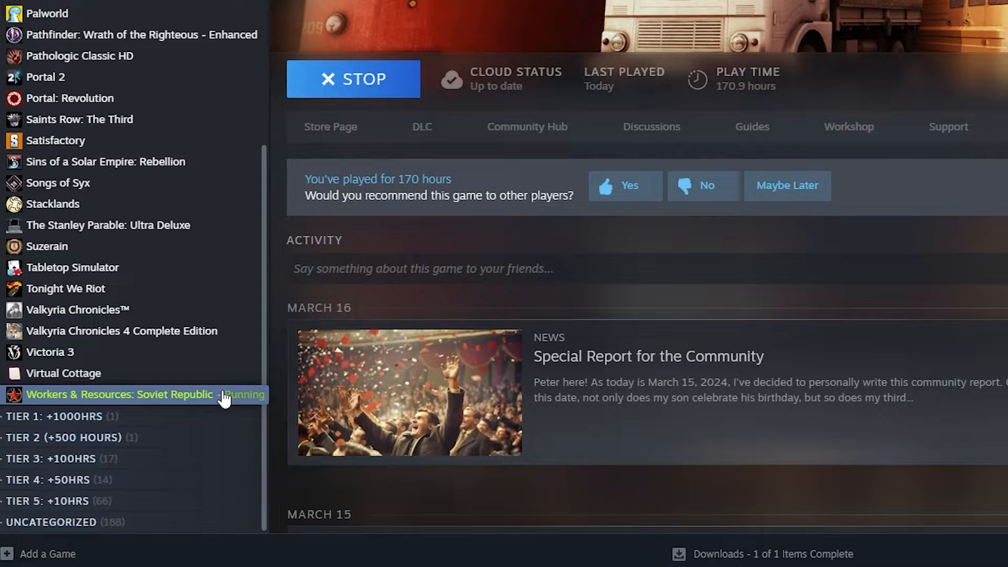
- Switch to Steam, browse the local files of Workers & Resources: Soviet Republic and open media_soviet's workshop_wip folder
right_click(222, 392)
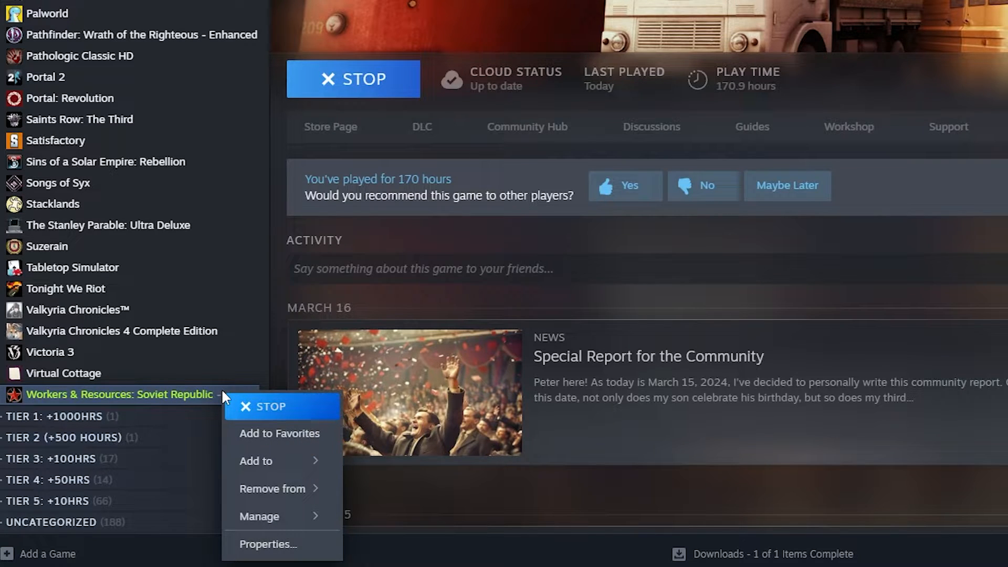
mouse_move(272, 517)
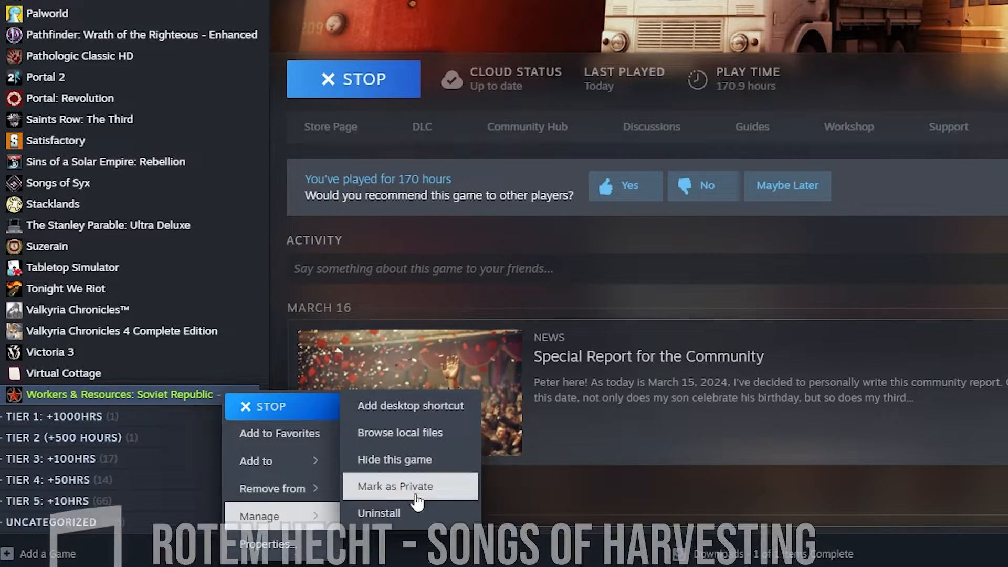
left_click(409, 433)
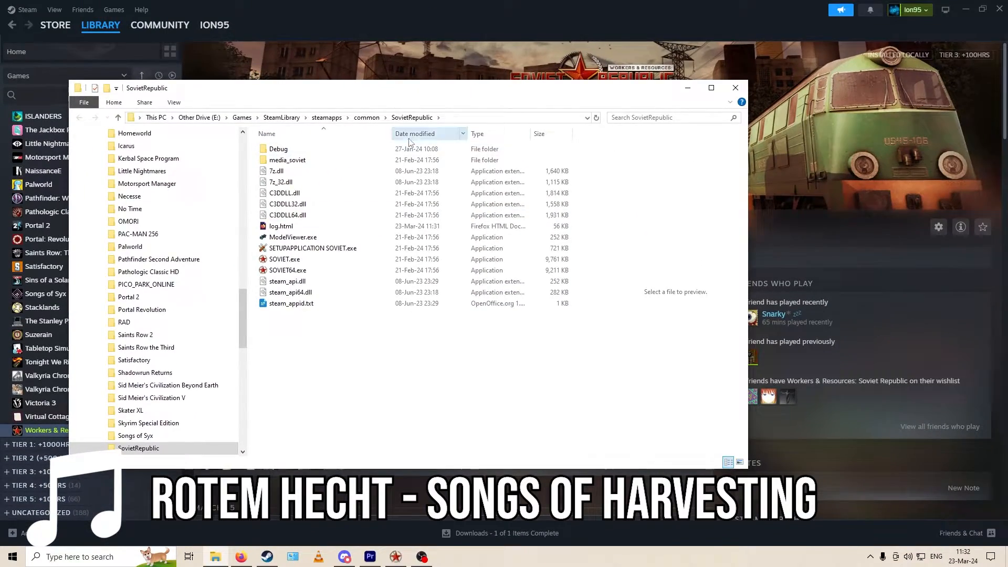
double_click(321, 160)
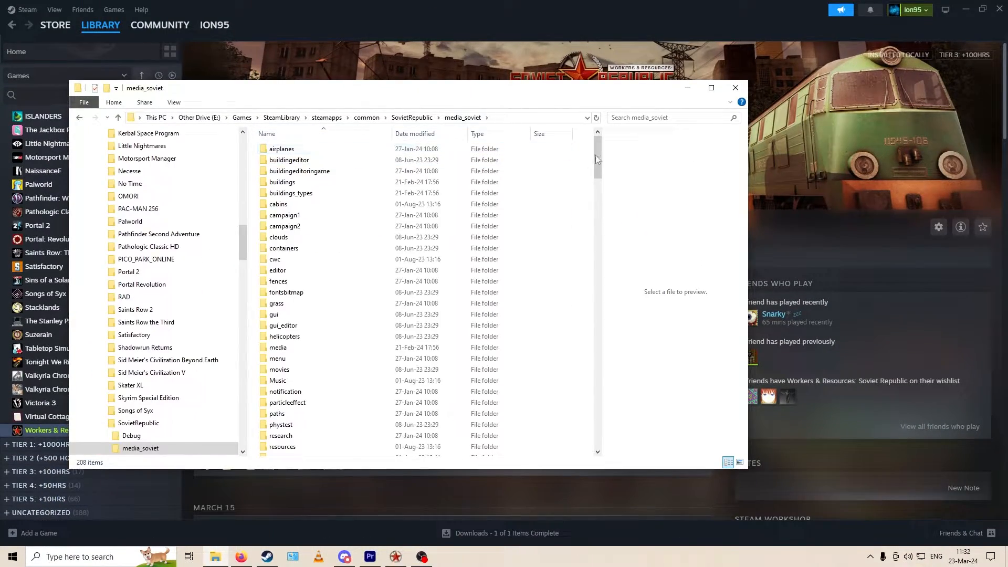
scroll(316, 294, "down", 20)
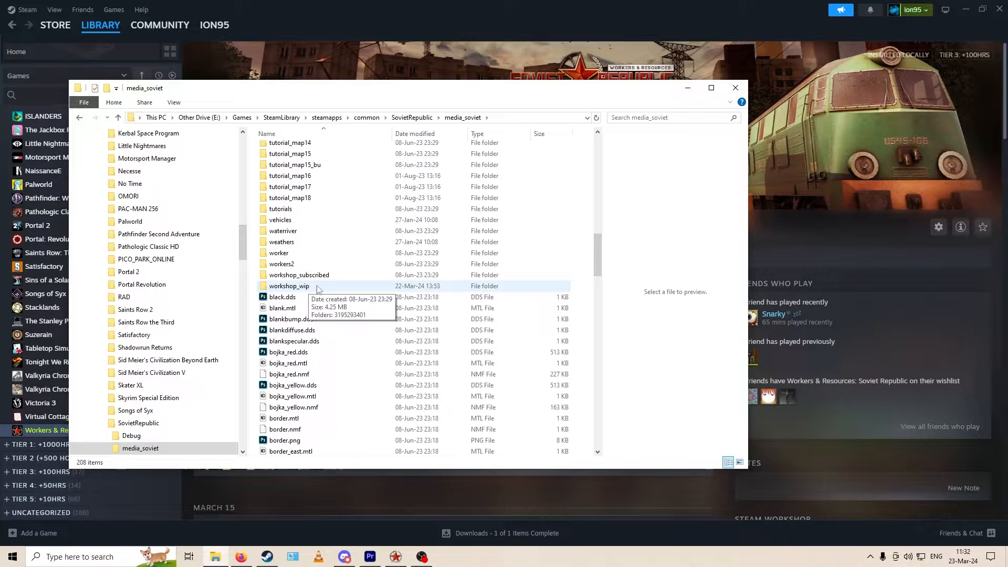
double_click(290, 287)
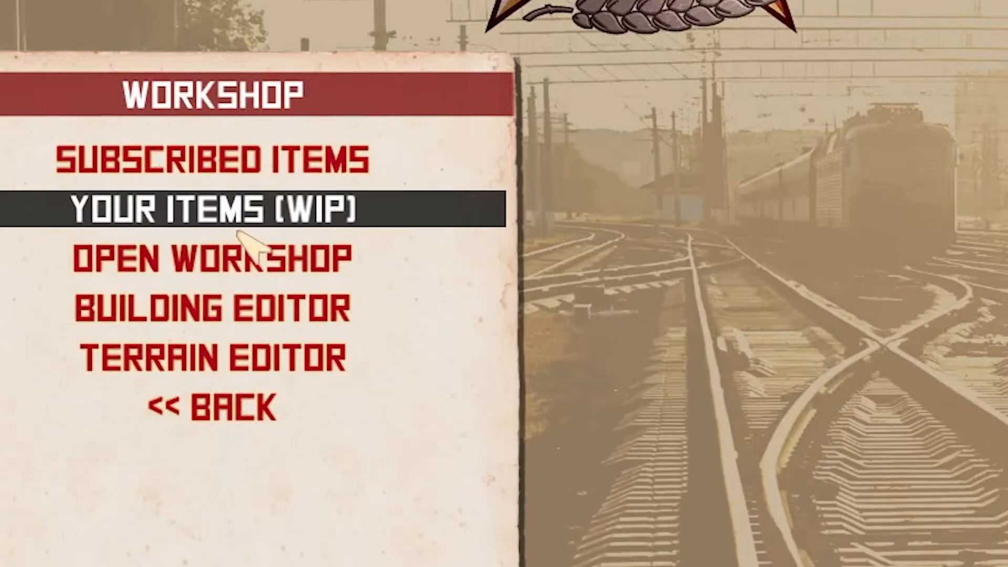
- Look up the item ID of Mikoyanka 1 Floor among the game's work-in-progress items and return to the workshop_wip folder
left_click(236, 210)
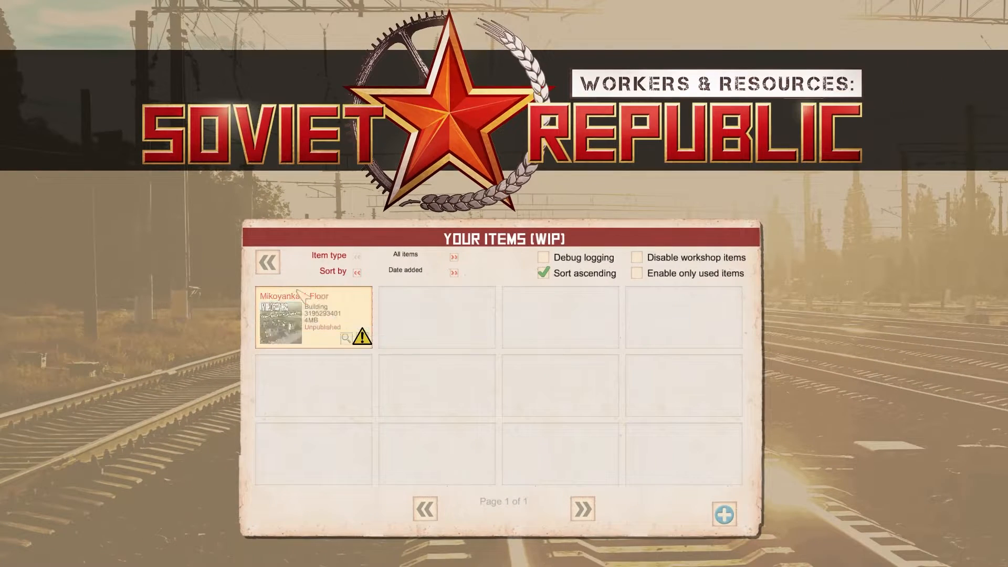
mouse_move(294, 318)
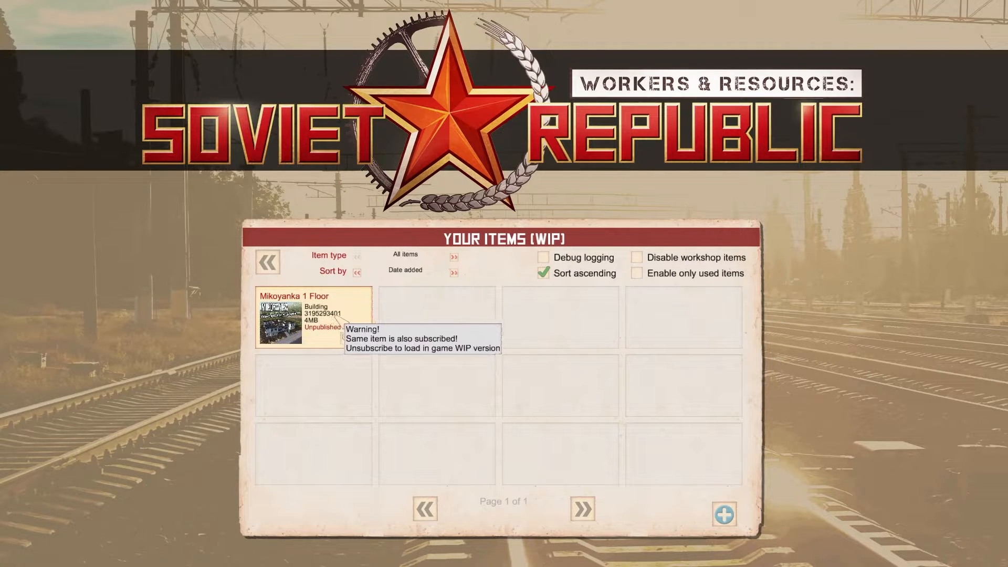
key("alt+Tab")
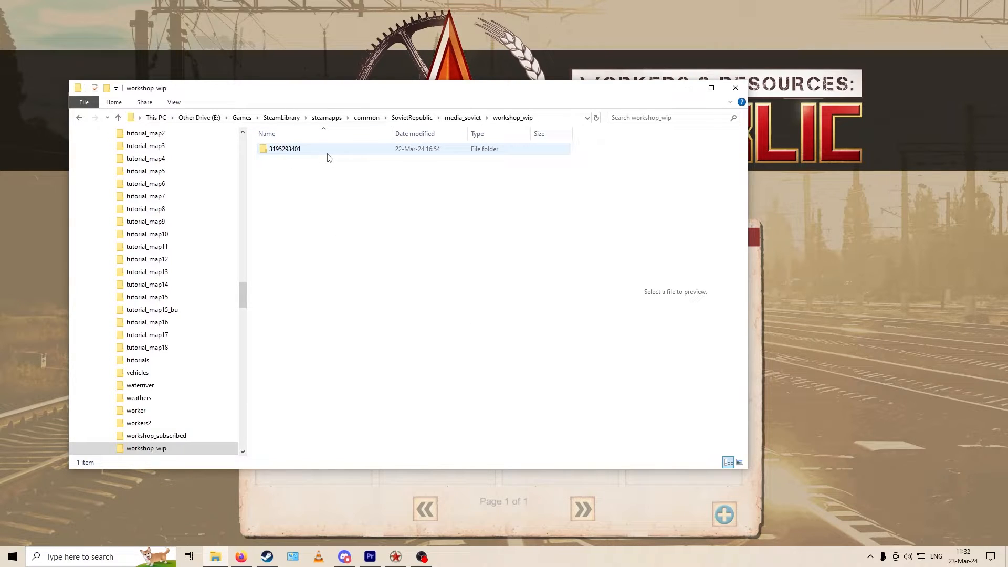
mouse_move(329, 157)
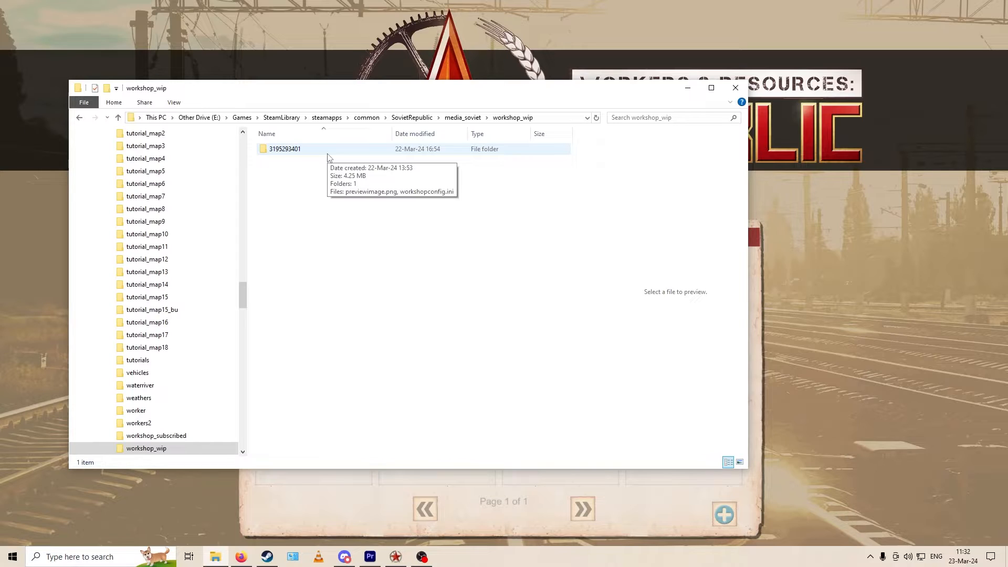
double_click(328, 152)
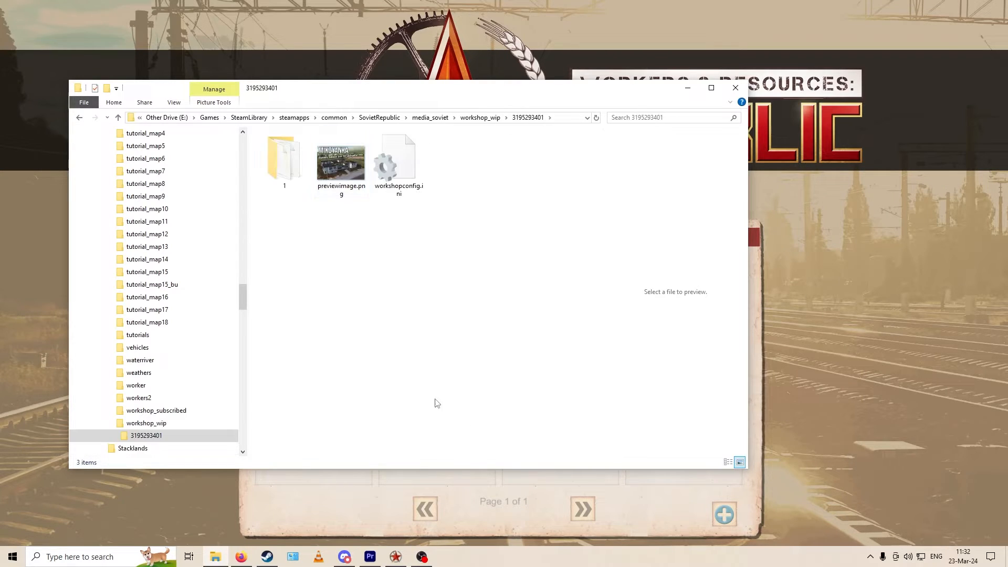
mouse_move(283, 178)
left_click(339, 167)
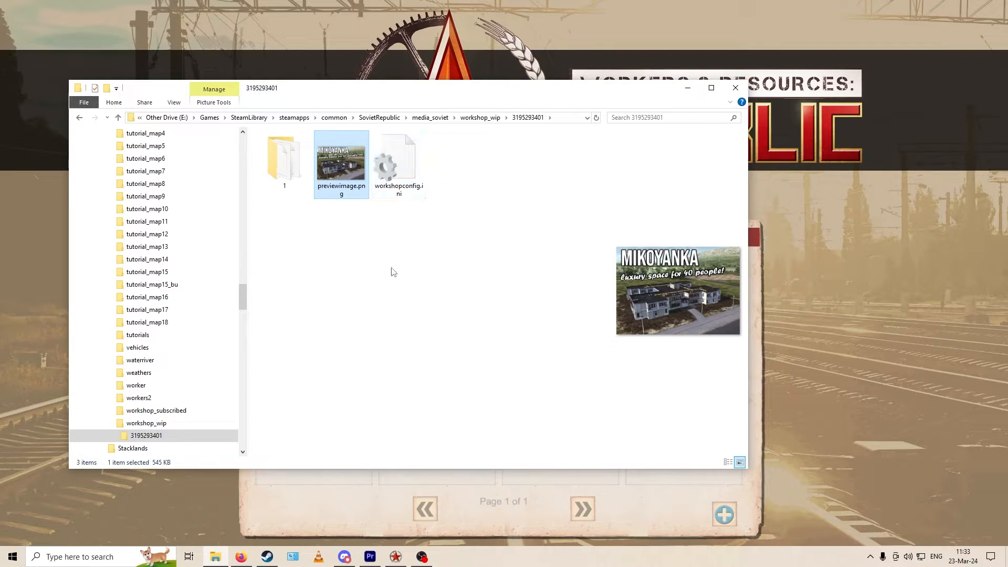
left_click(398, 167)
left_click(359, 185)
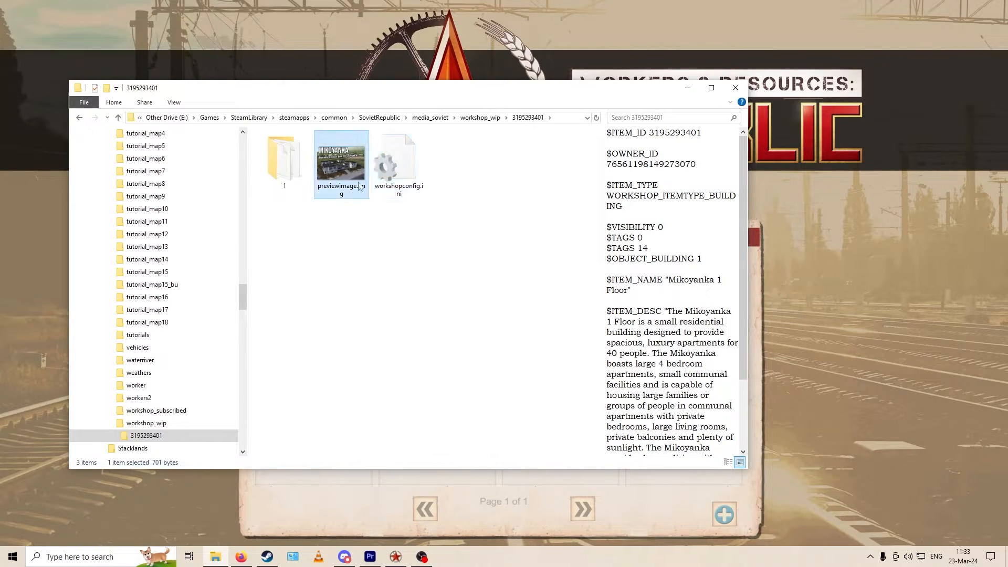
left_click(384, 163)
left_click(283, 160)
left_click(342, 160)
left_click(381, 173)
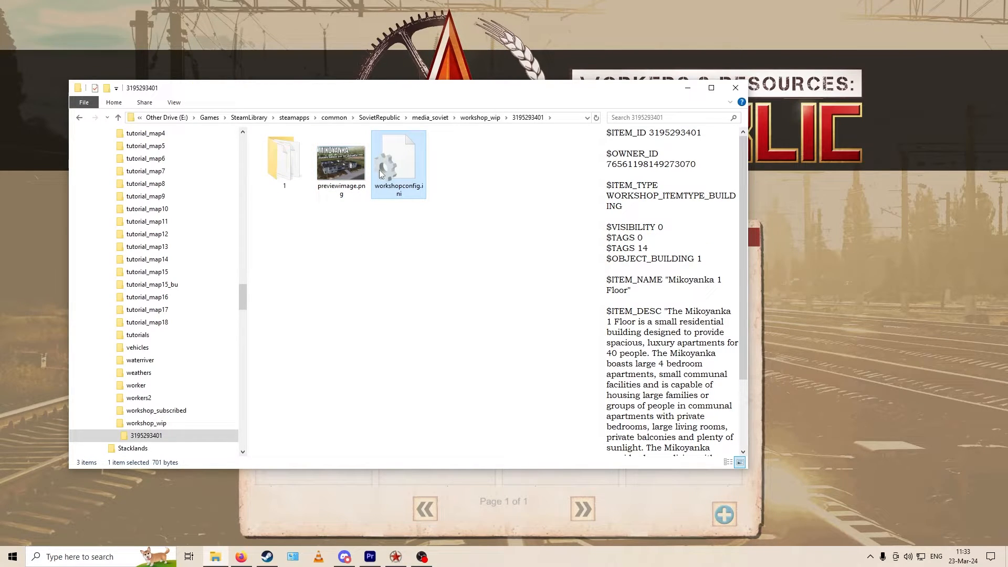
- Open workshopconfig.ini in Notepad, highlight its whole contents and return to the item folder
double_click(399, 169)
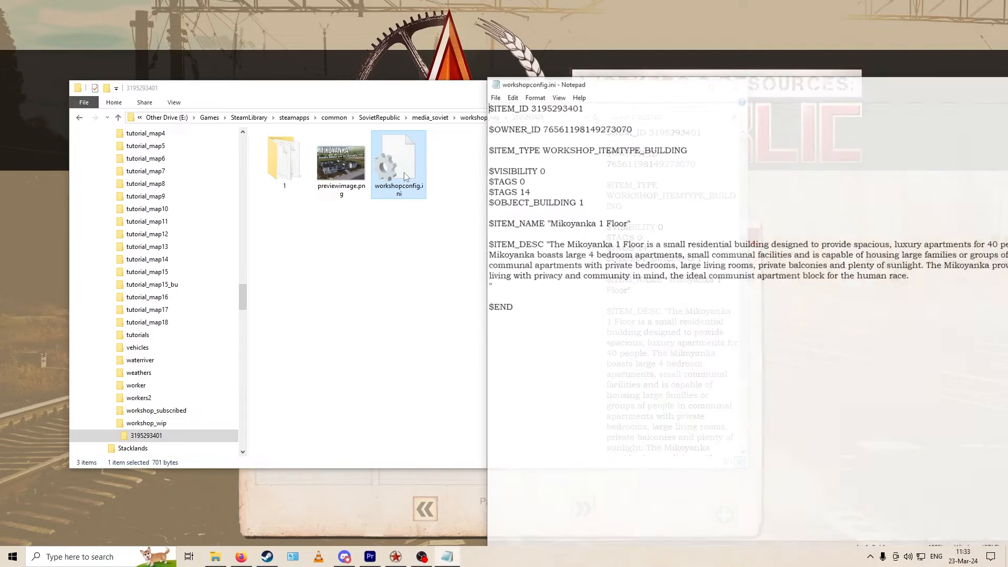
left_click_drag(627, 79, 545, 44)
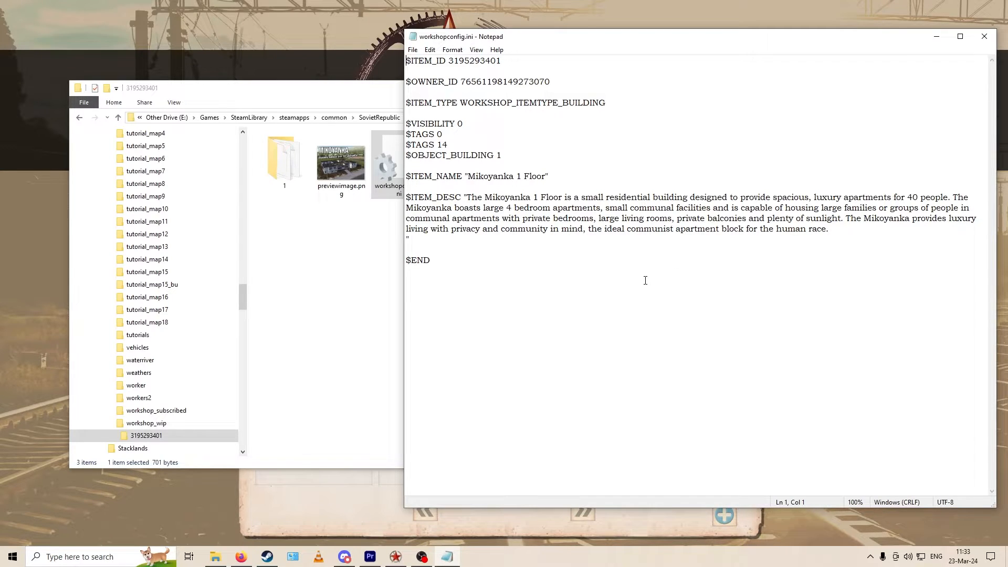
left_click_drag(468, 262, 405, 60)
left_click(611, 336)
key("ctrl+a")
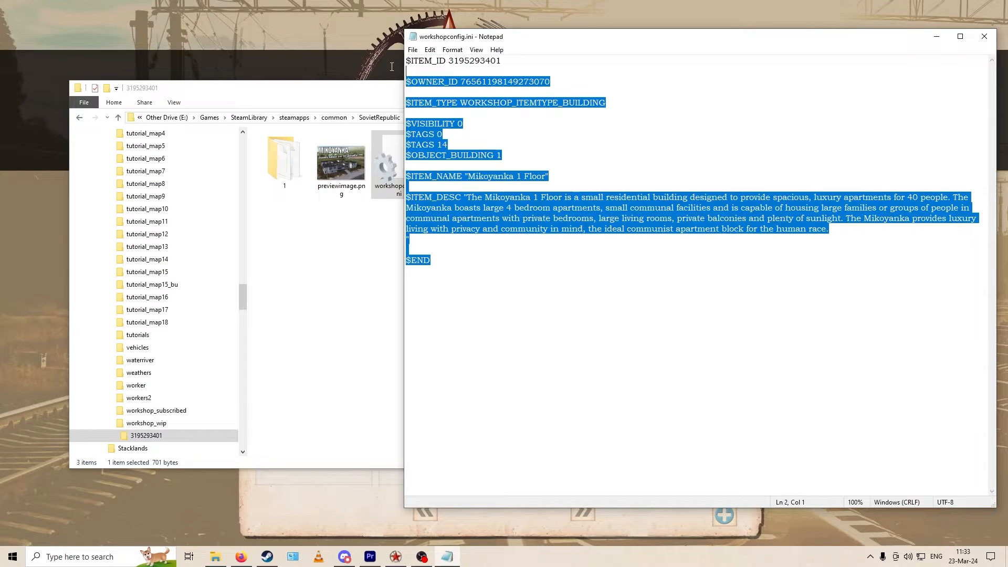
key("alt+Tab")
left_click(351, 295)
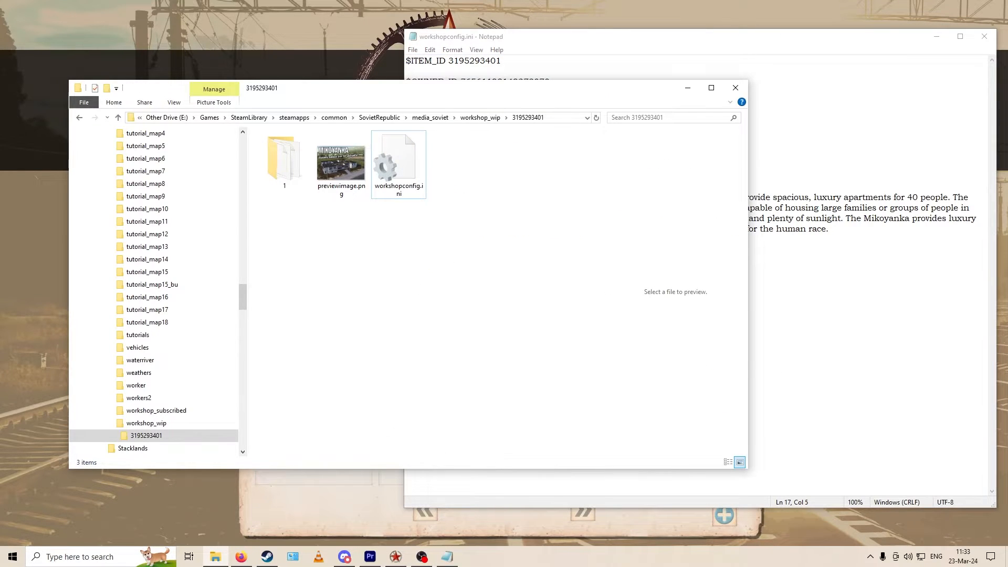
- Open the Mikoyanka 1 Floor item's edit form in the game and compare it with workshopconfig.ini and previewimage.png in File Explorer
left_click(362, 528)
left_click(334, 305)
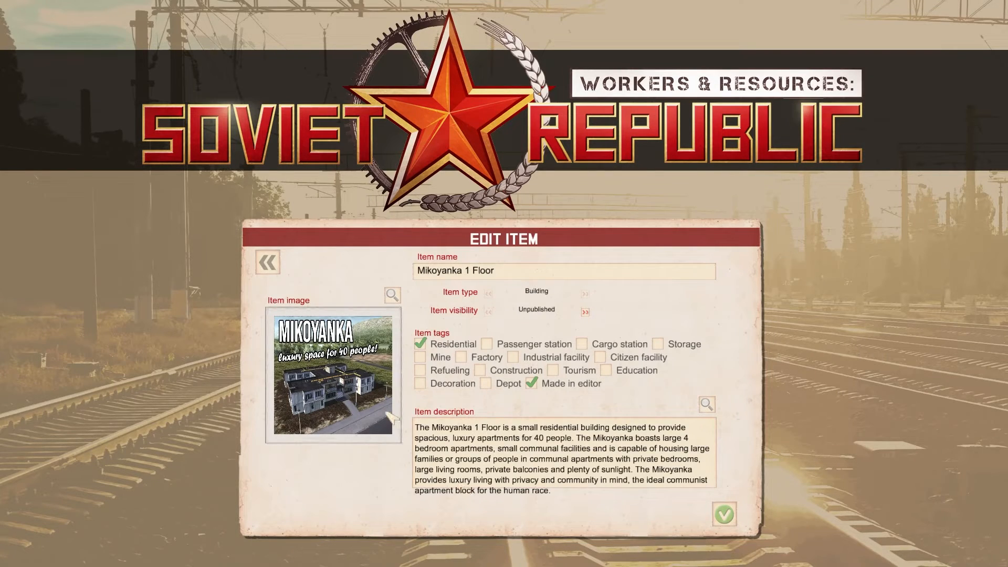
key("alt+Tab")
left_click(400, 165)
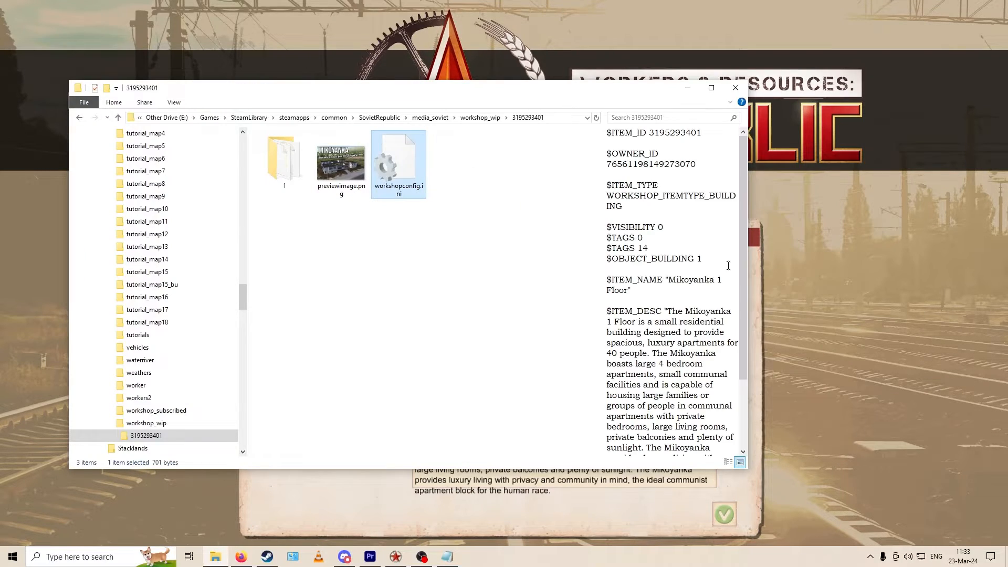
left_click(341, 163)
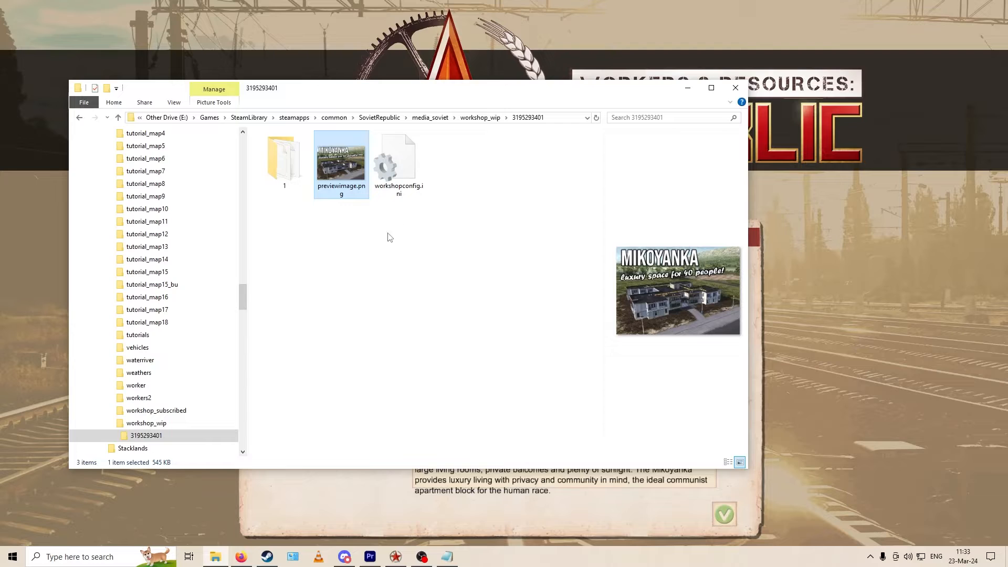
- Open folder 1 of the workshop item and examine its building, element script, model, material and image files
double_click(284, 162)
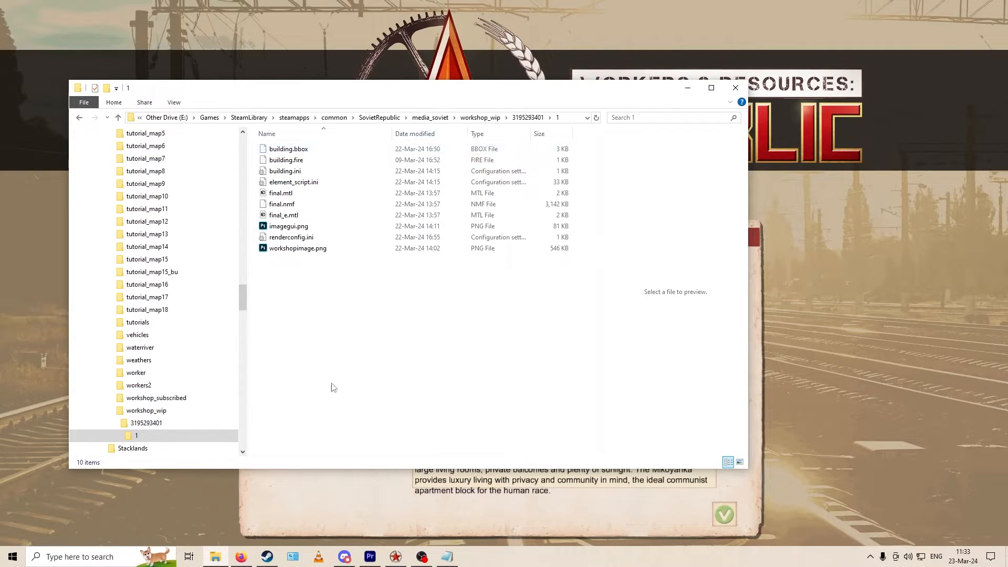
left_click(321, 152)
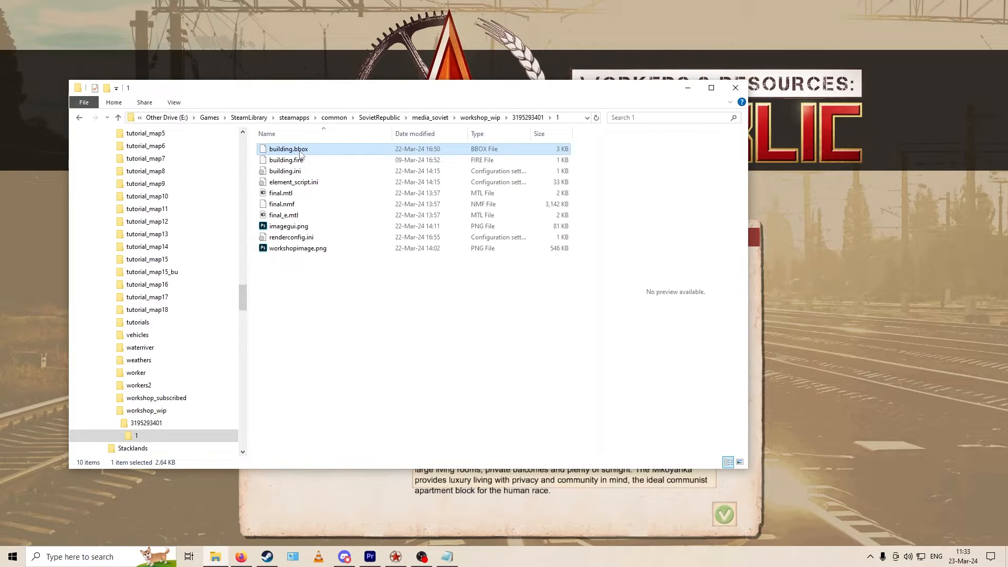
left_click(332, 162)
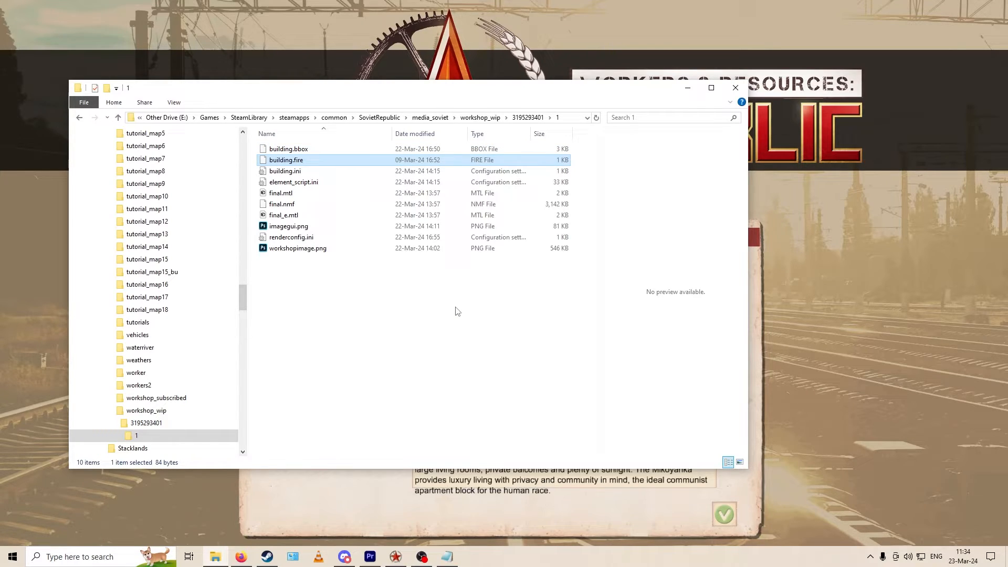
left_click(332, 170)
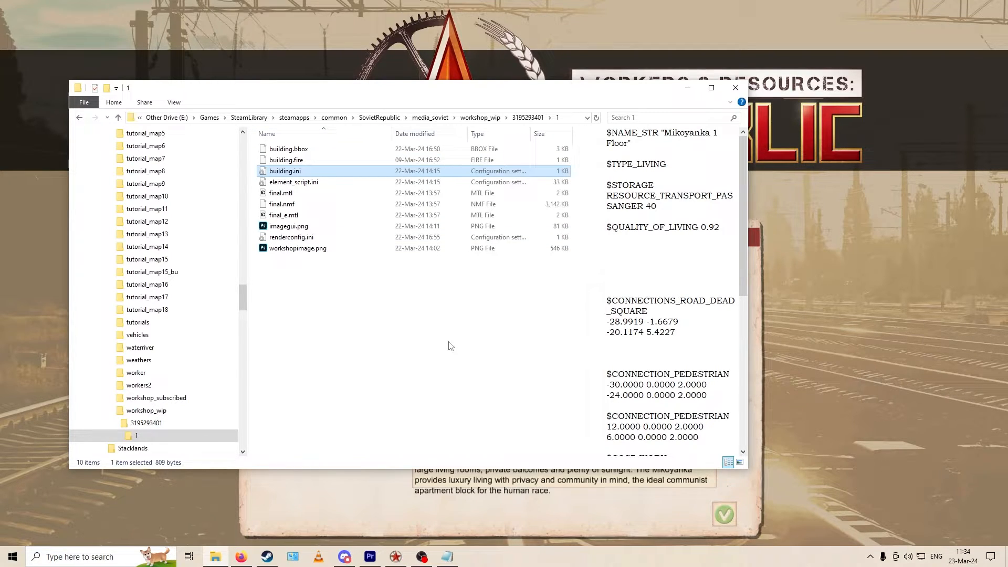
left_click(322, 182)
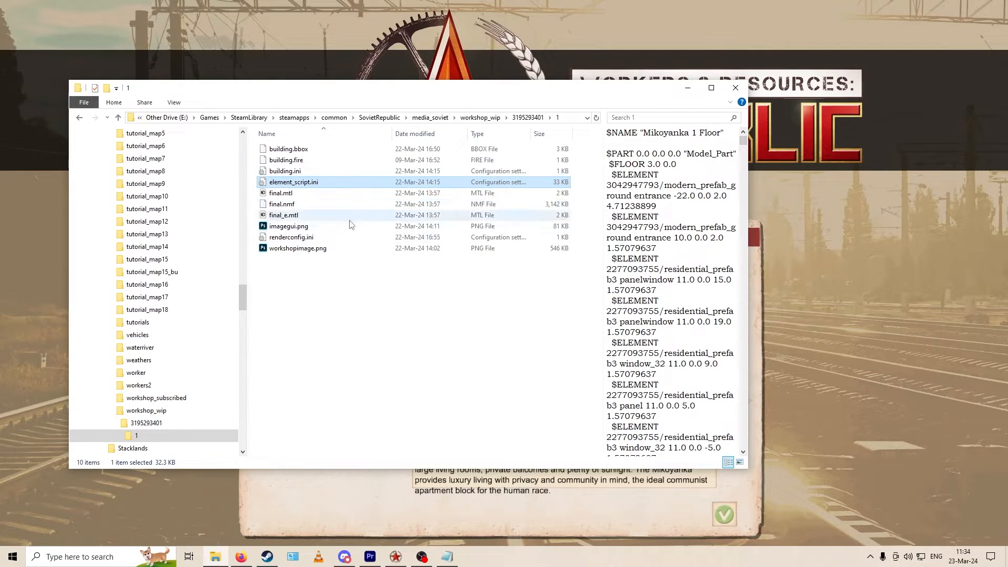
left_click(323, 195)
left_click(303, 205)
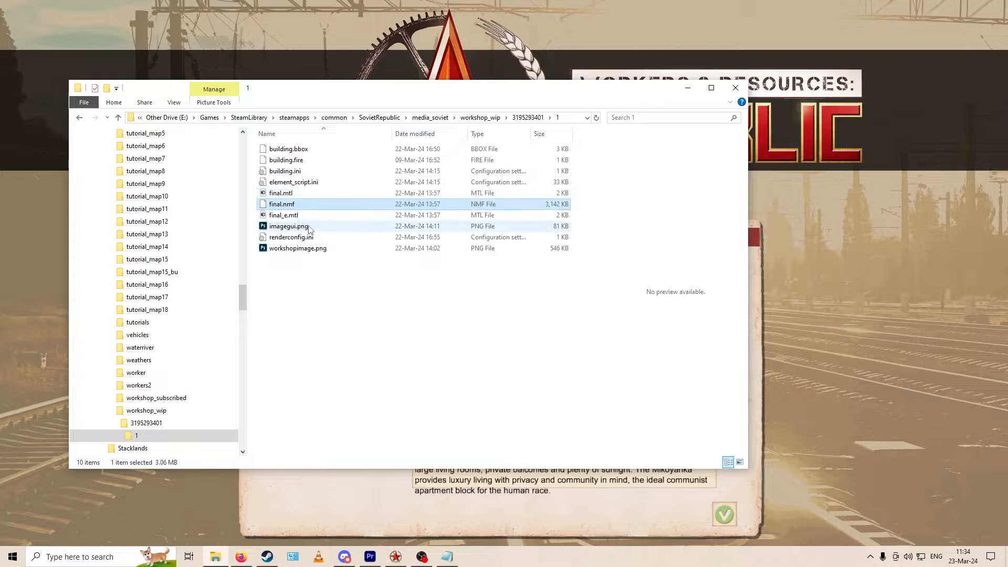
left_click(314, 217)
left_click(316, 226)
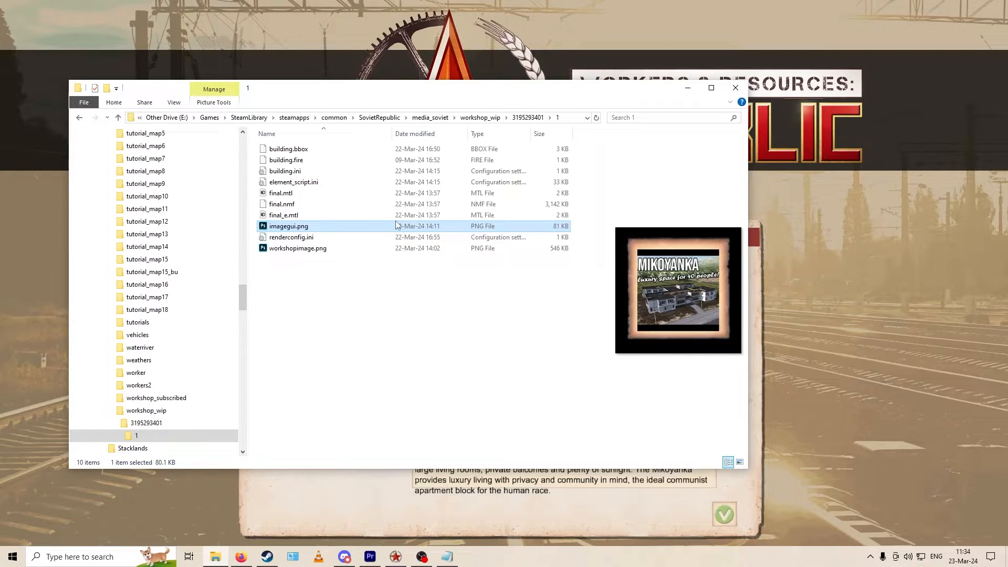
left_click(313, 250)
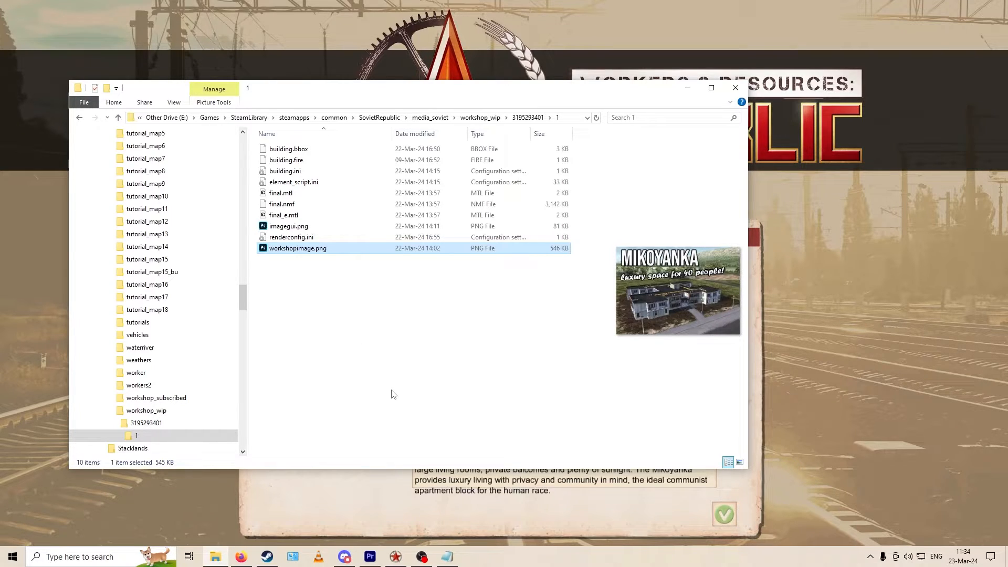
left_click(323, 265)
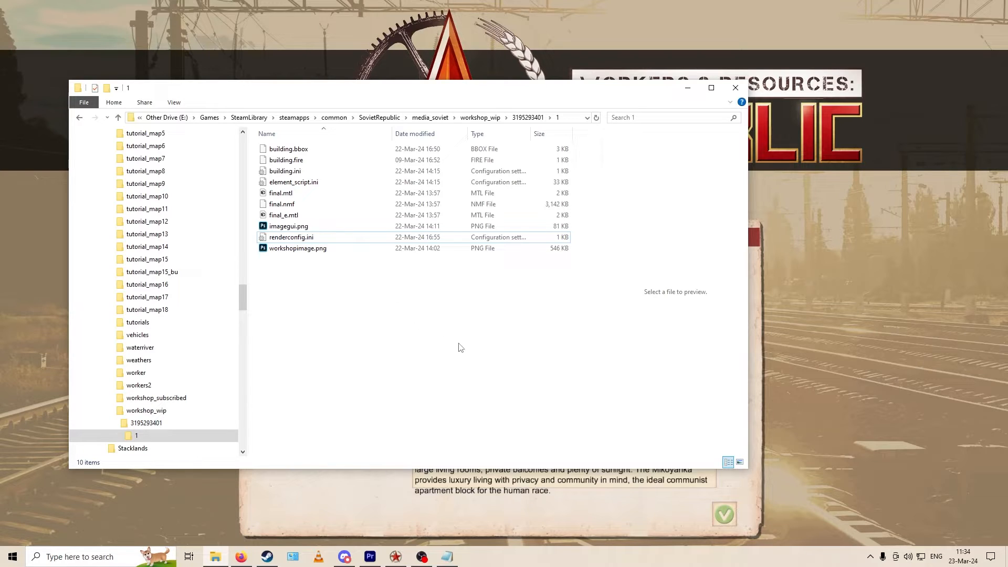
- Switch to the game, leave the item form, enter the building editor and pick Mikoyanka A in the list of loadable buildings
key("alt+Tab")
left_click(270, 261)
left_click(275, 255)
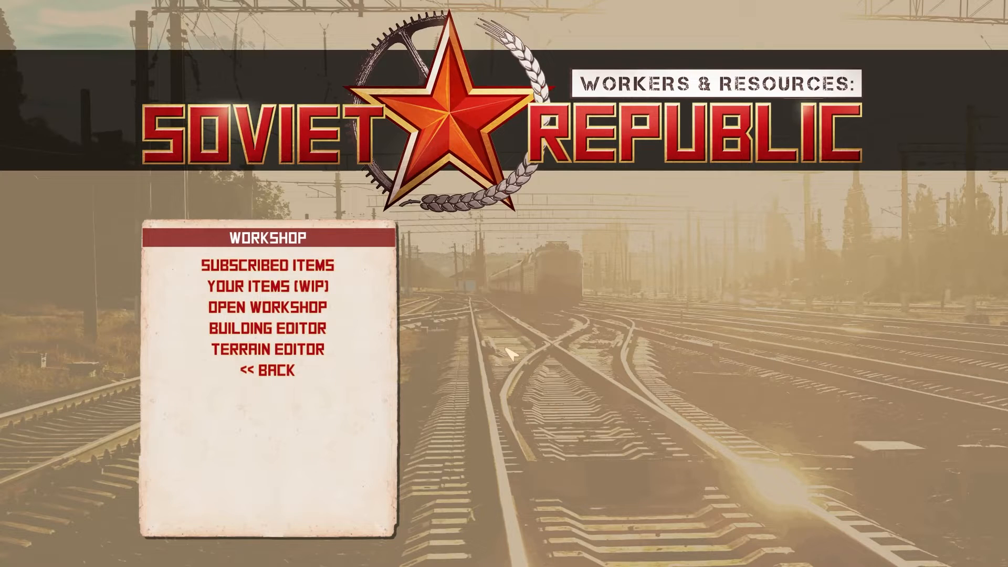
left_click(343, 332)
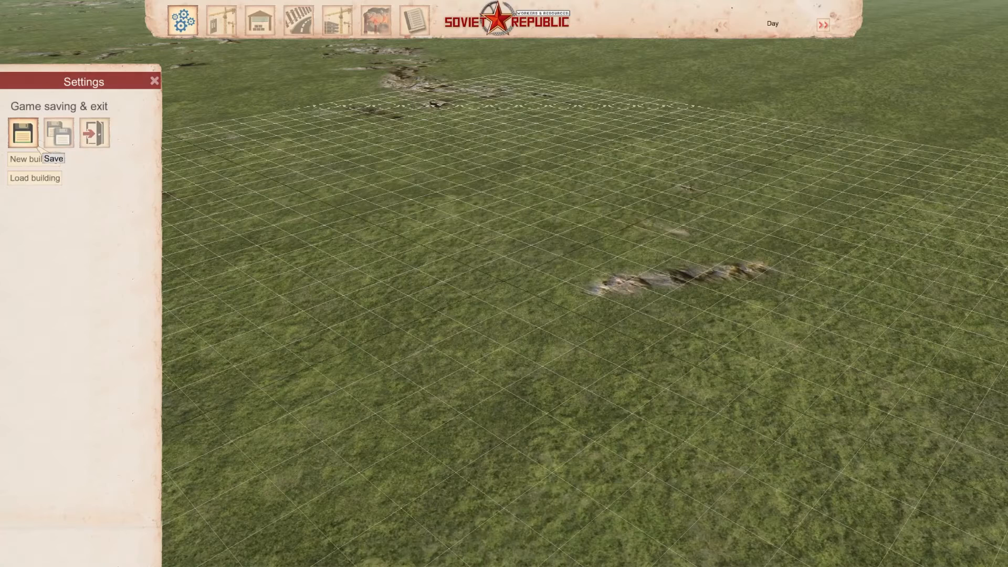
left_click(35, 178)
left_click(415, 264)
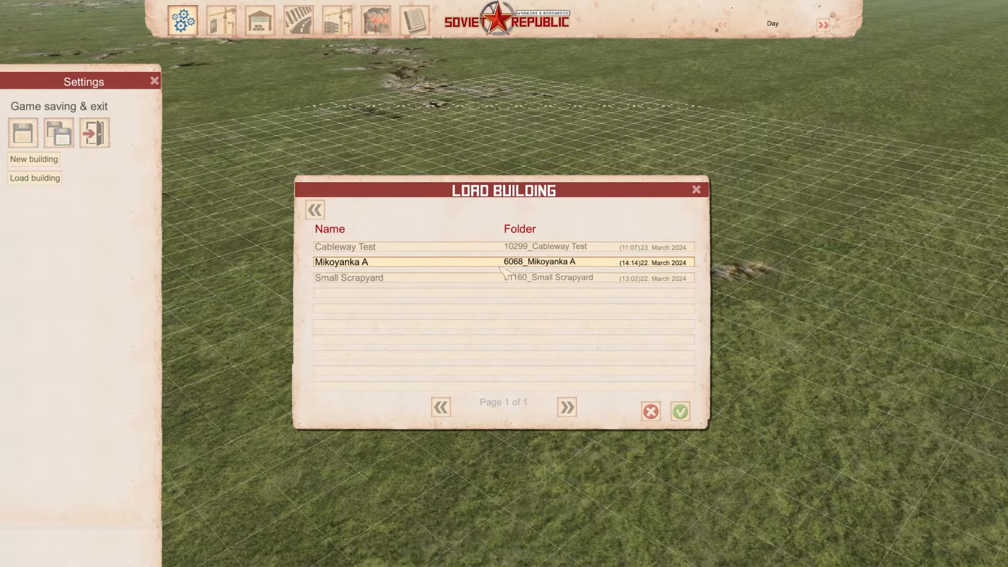
- Switch to File Explorer and open the 6068_Mikoyanka A folder in media_soviet's buildingeditor\userbuildings
key("alt+Tab")
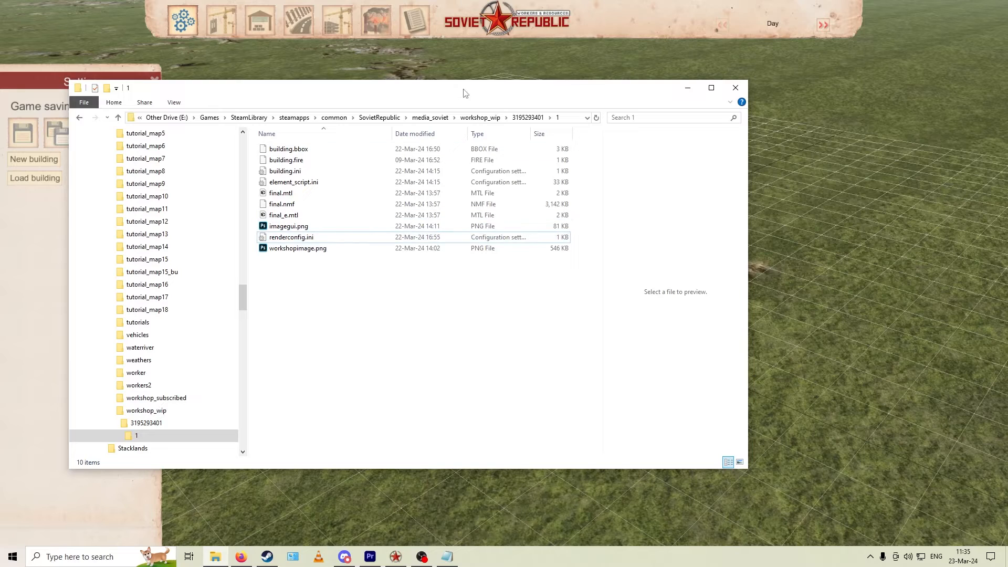
left_click(475, 120)
left_click(474, 120)
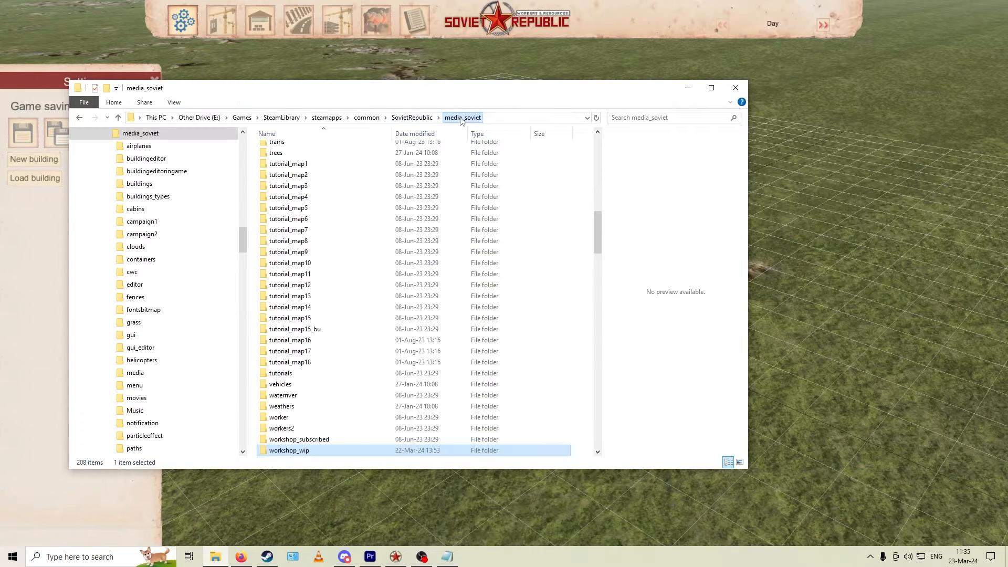
left_click_drag(598, 231, 598, 138)
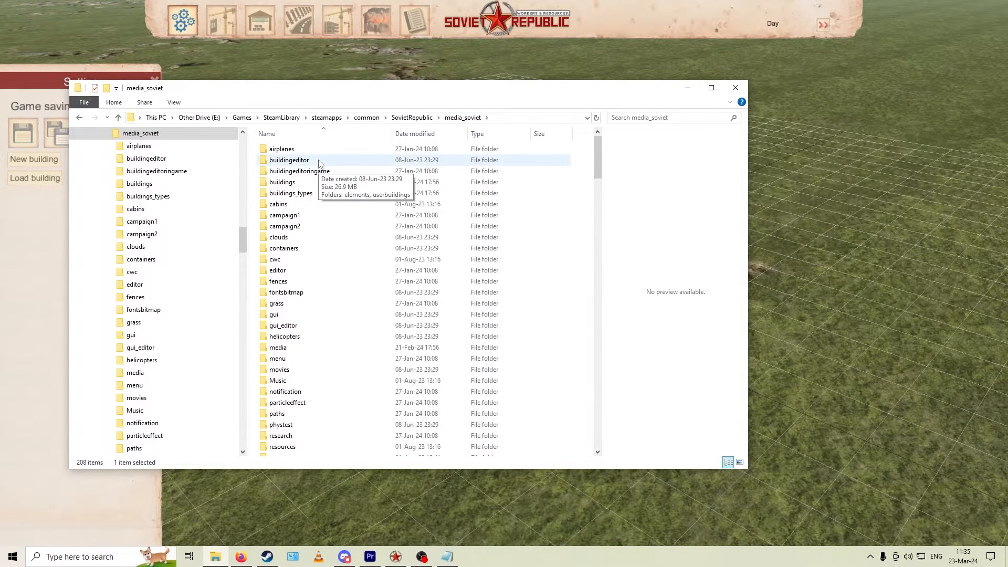
double_click(326, 160)
double_click(287, 159)
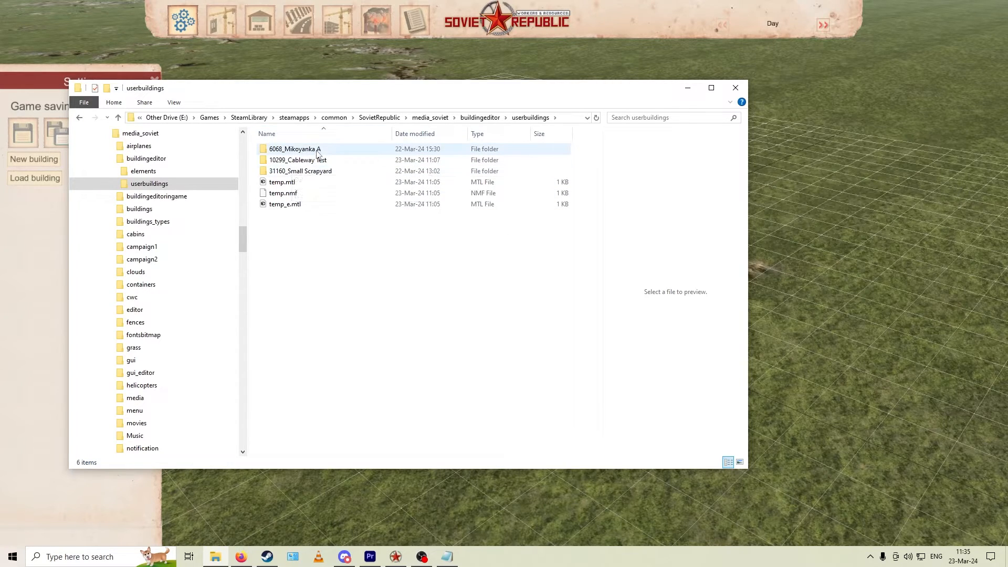
double_click(318, 152)
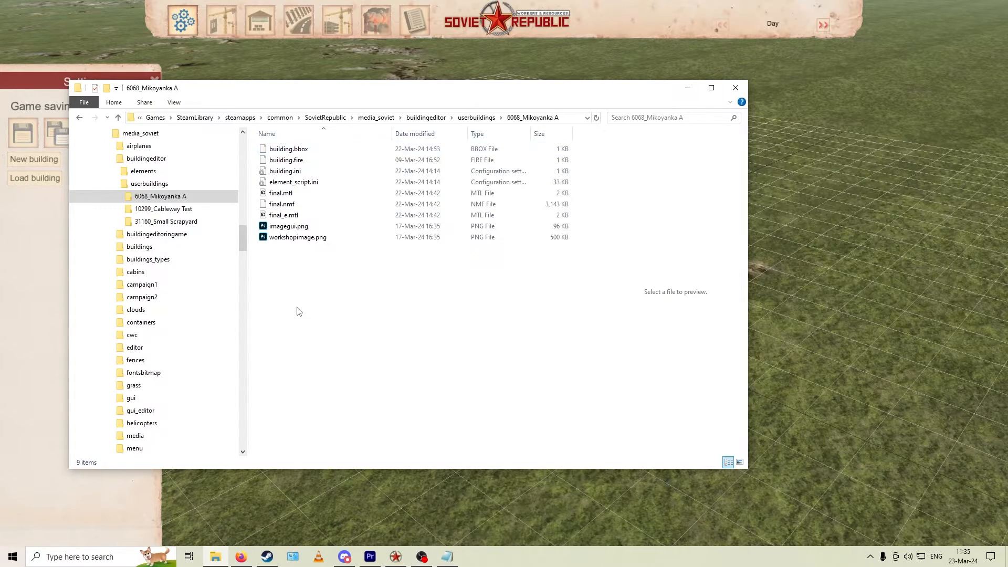
- Preview workshopimage.png and select all the files in the 6068_Mikoyanka A folder
left_click_drag(290, 361, 368, 144)
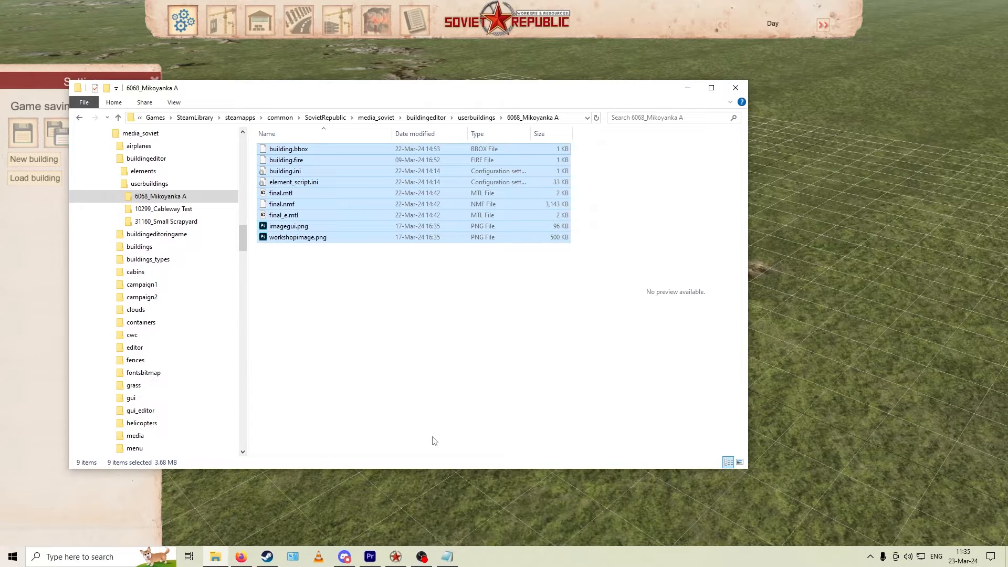
right_click(380, 188)
left_click(333, 237)
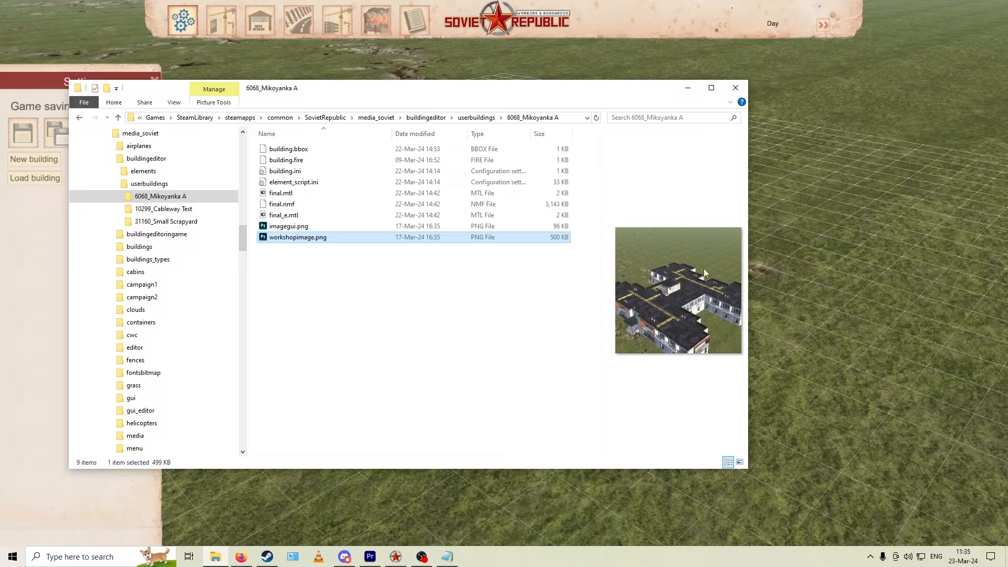
left_click_drag(405, 338, 309, 142)
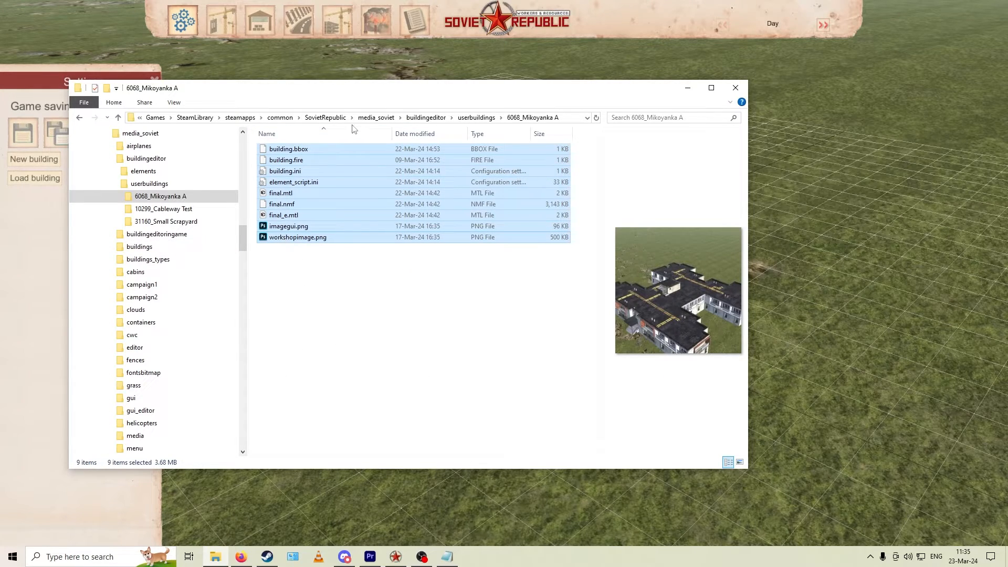
left_click(80, 118)
left_click(79, 118)
left_click(79, 118)
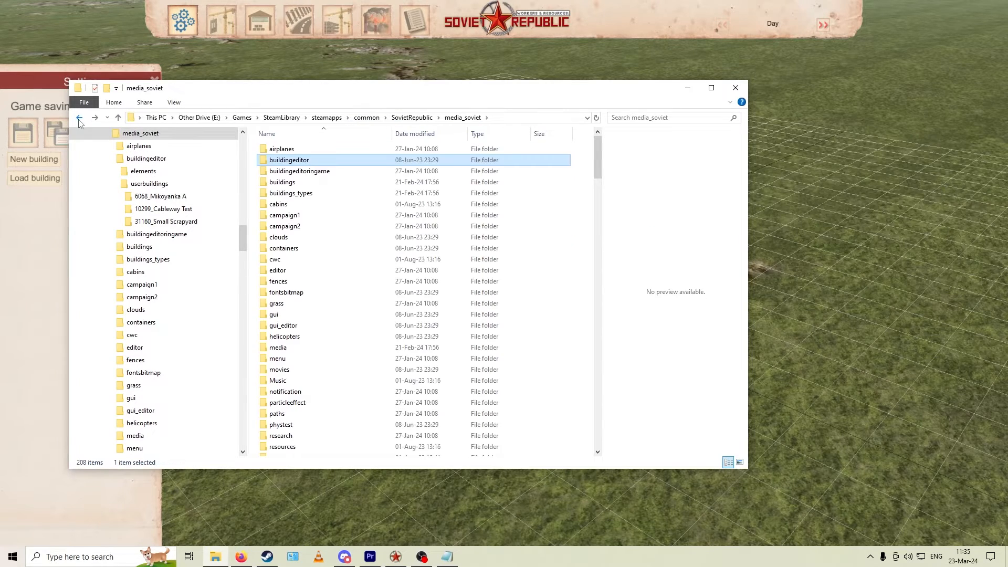
left_click(79, 118)
double_click(367, 152)
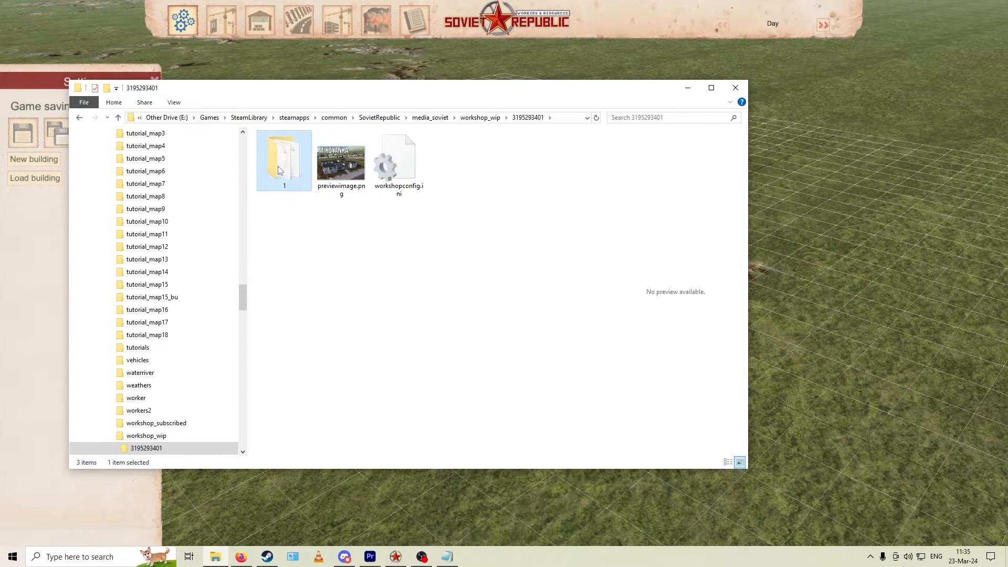
double_click(281, 166)
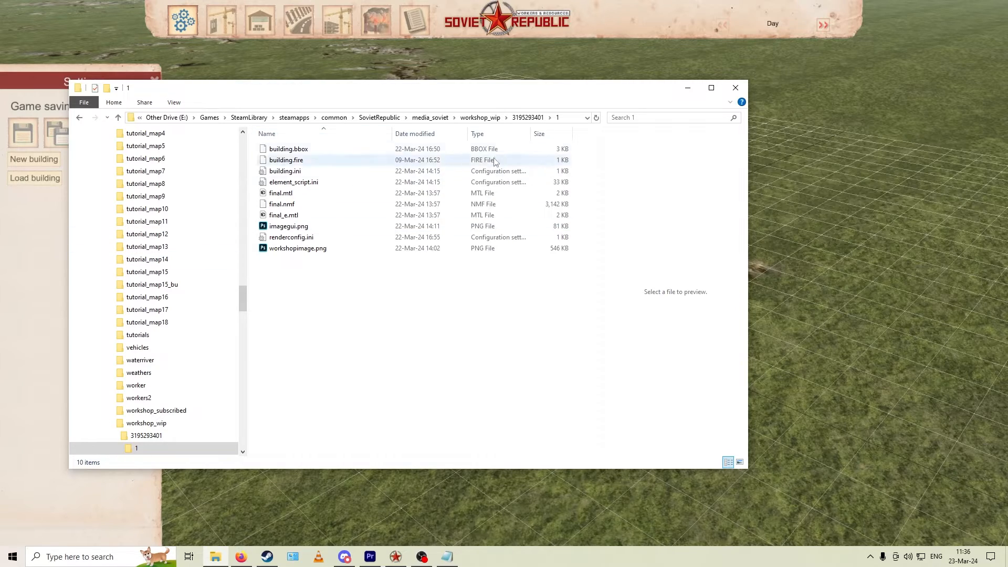
left_click(540, 119)
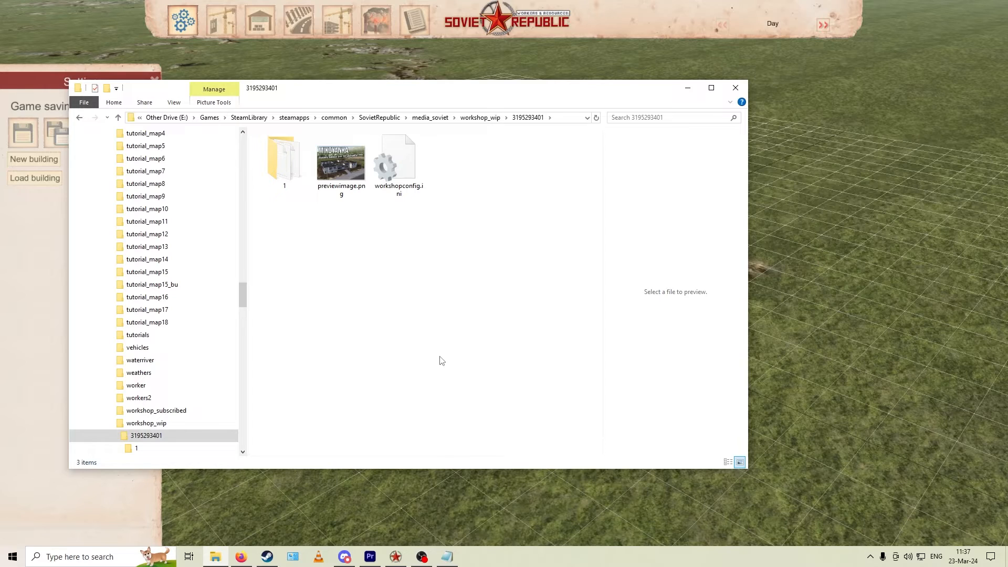
left_click(327, 190)
double_click(272, 164)
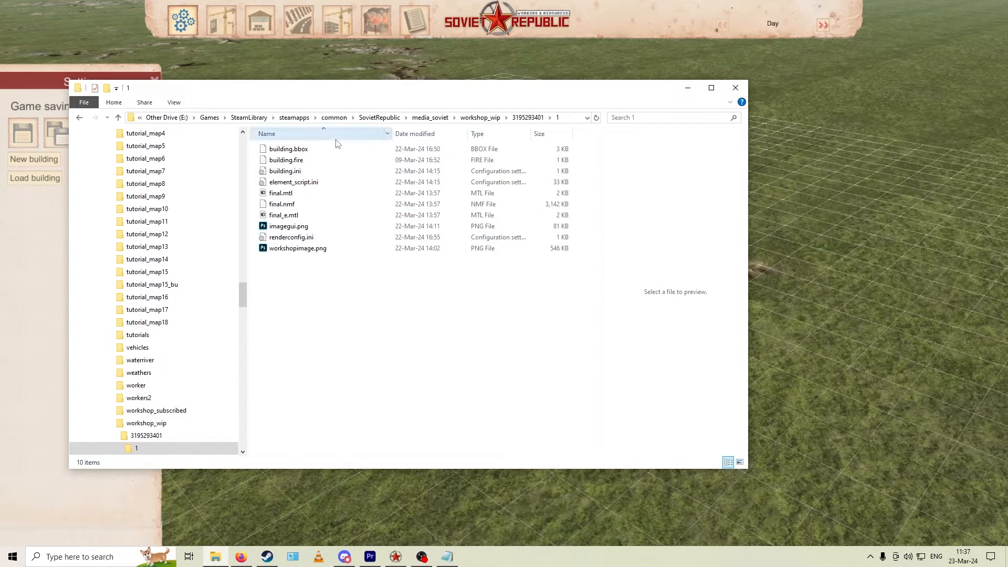
left_click(526, 118)
- Open the item's workshopconfig.ini and highlight the $OBJECT_BUILDING 1 line and its folder number
left_click(389, 158)
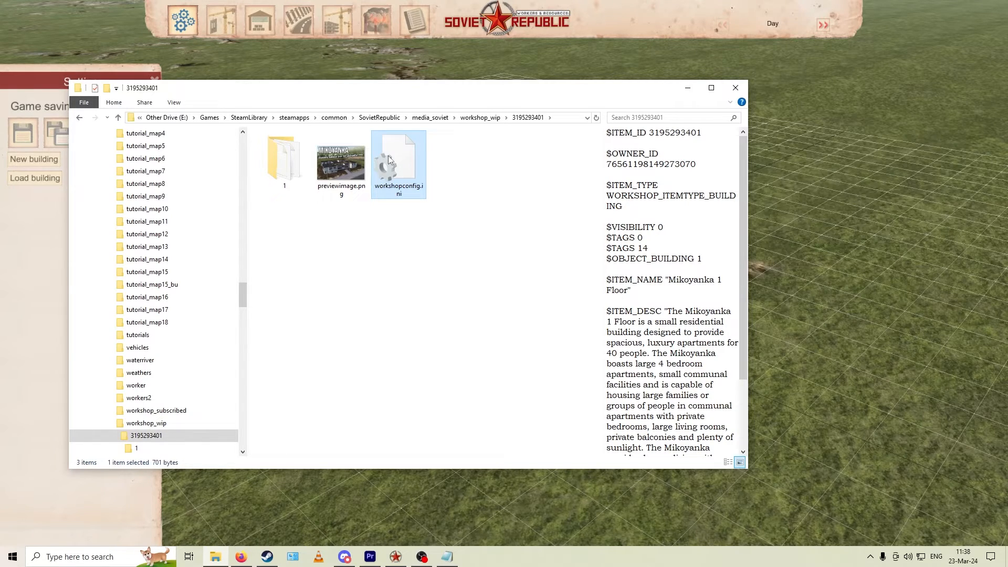
double_click(388, 158)
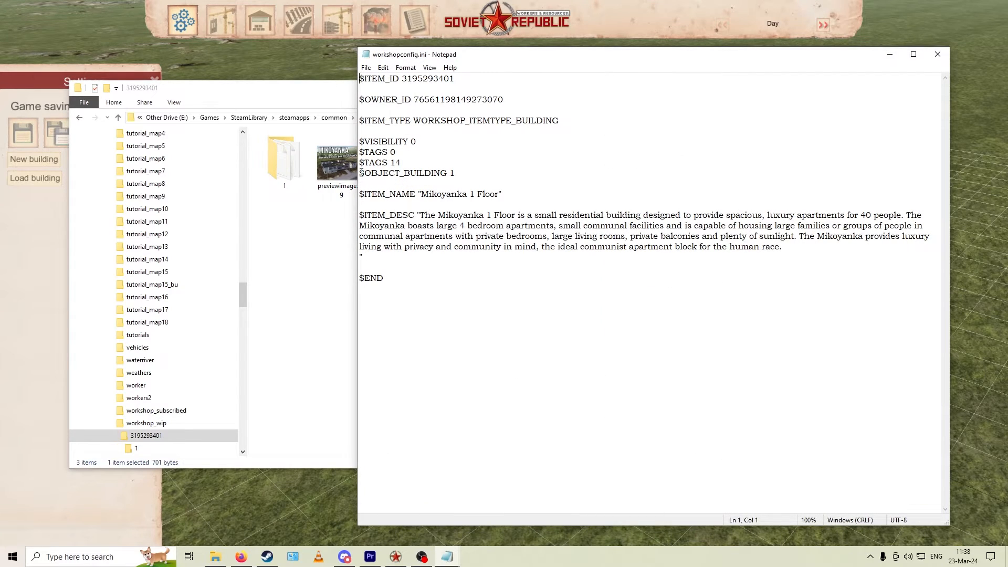
left_click_drag(361, 174, 468, 170)
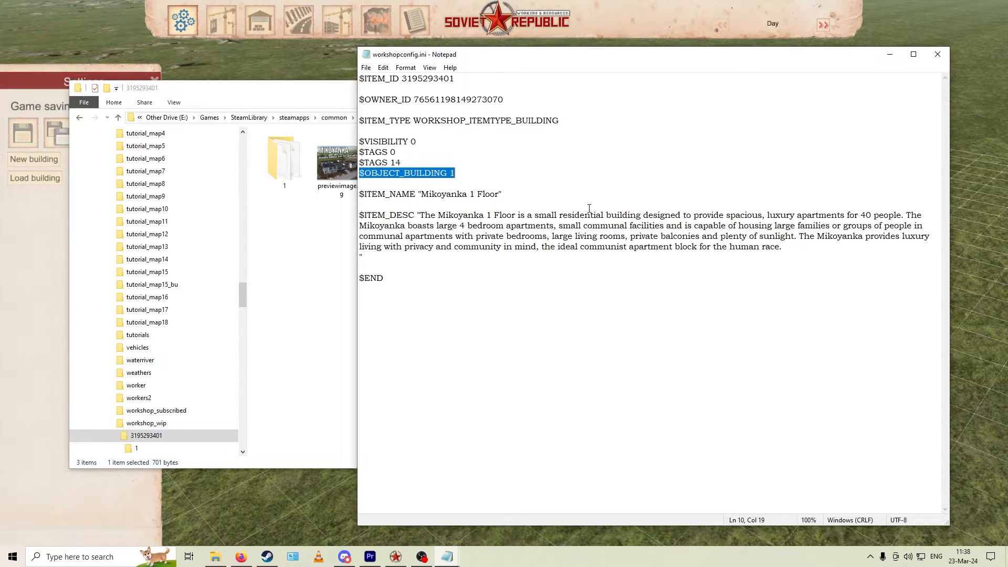
double_click(452, 172)
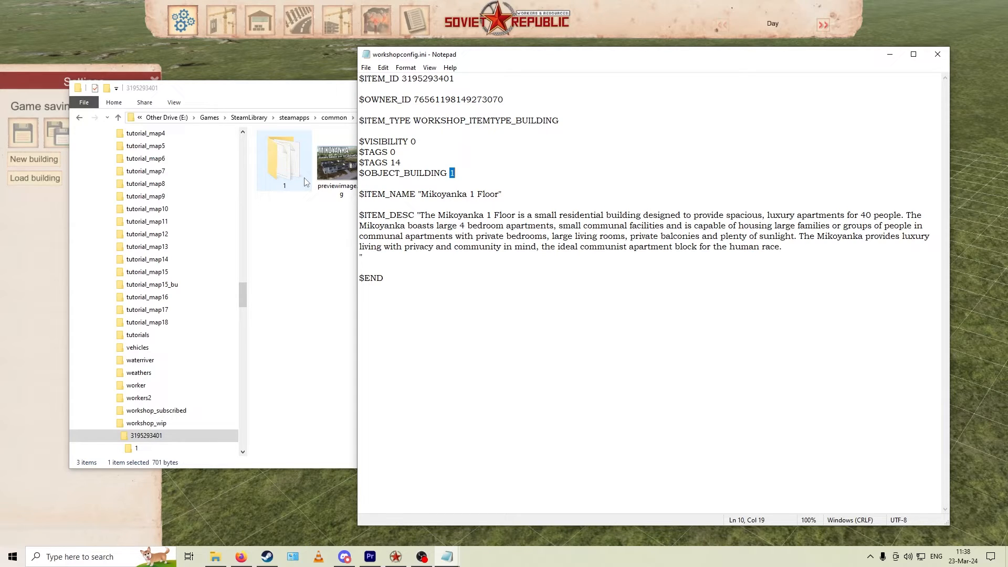
left_click(505, 278)
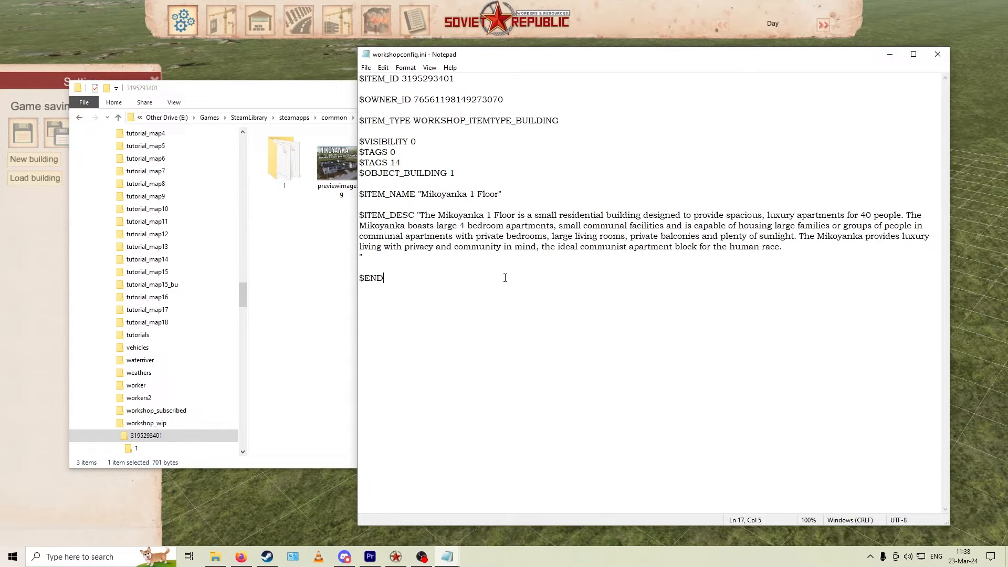
- Return to File Explorer and browse to SteamLibrary\steamapps\workshop\content\784150
left_click(305, 307)
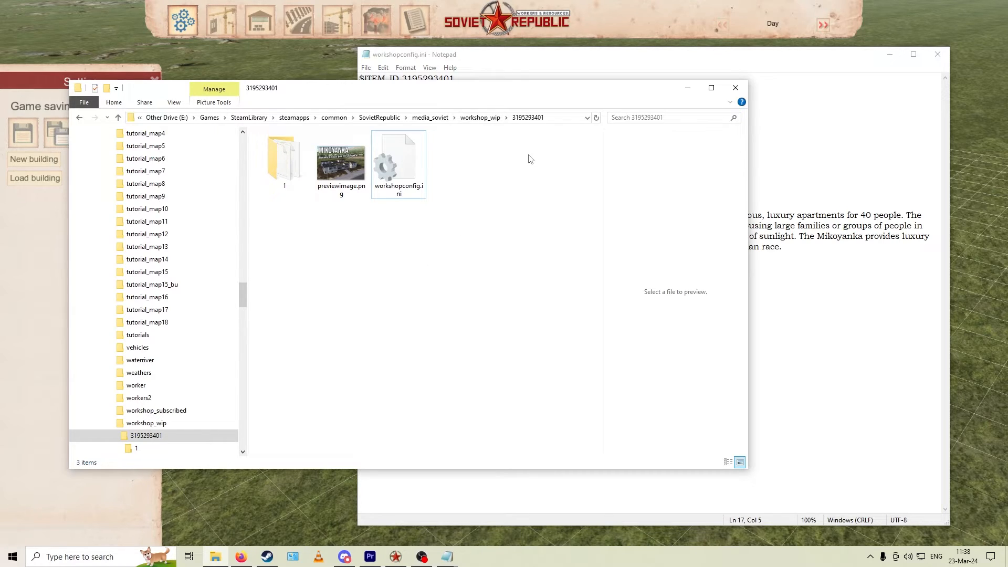
left_click(483, 119)
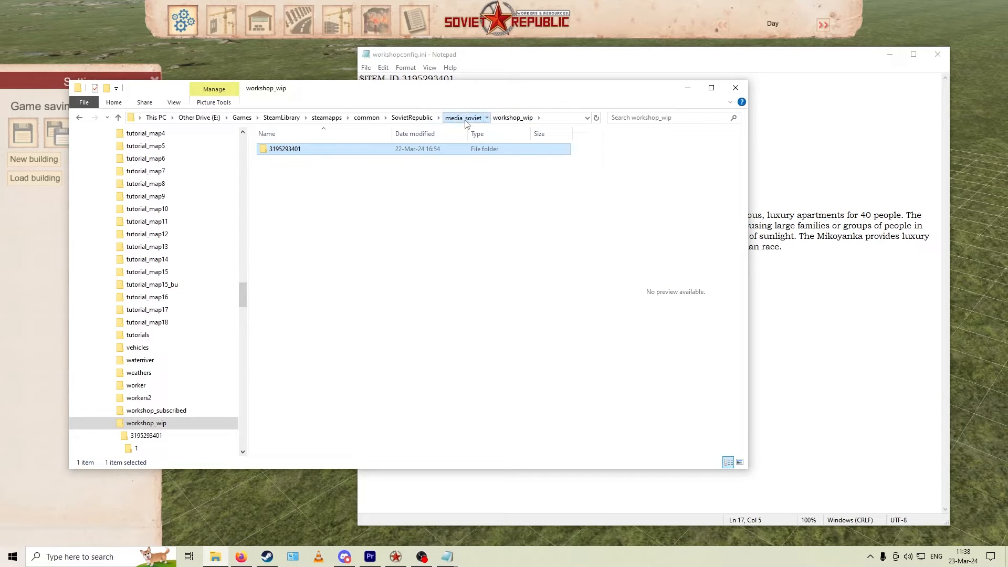
left_click(463, 118)
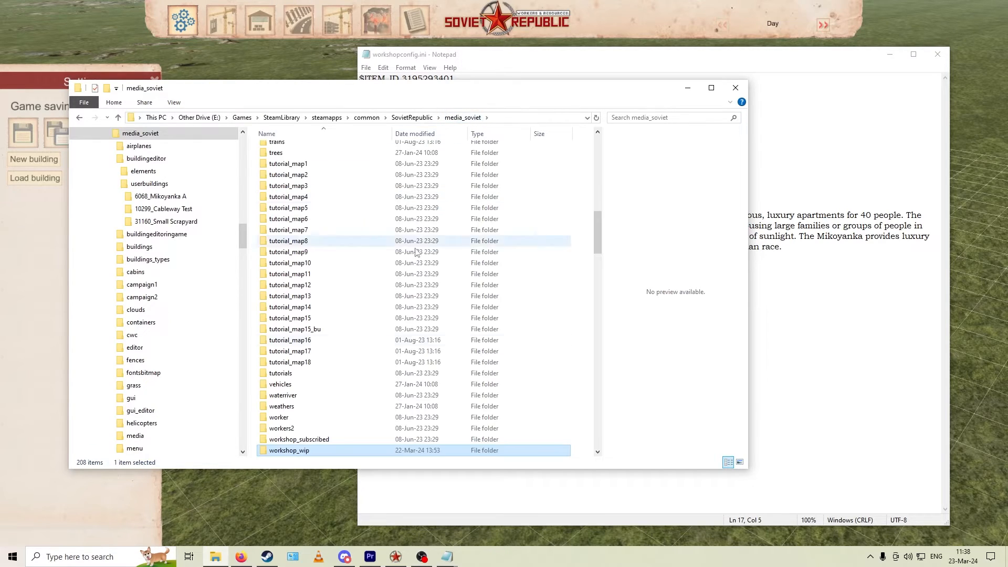
left_click(366, 118)
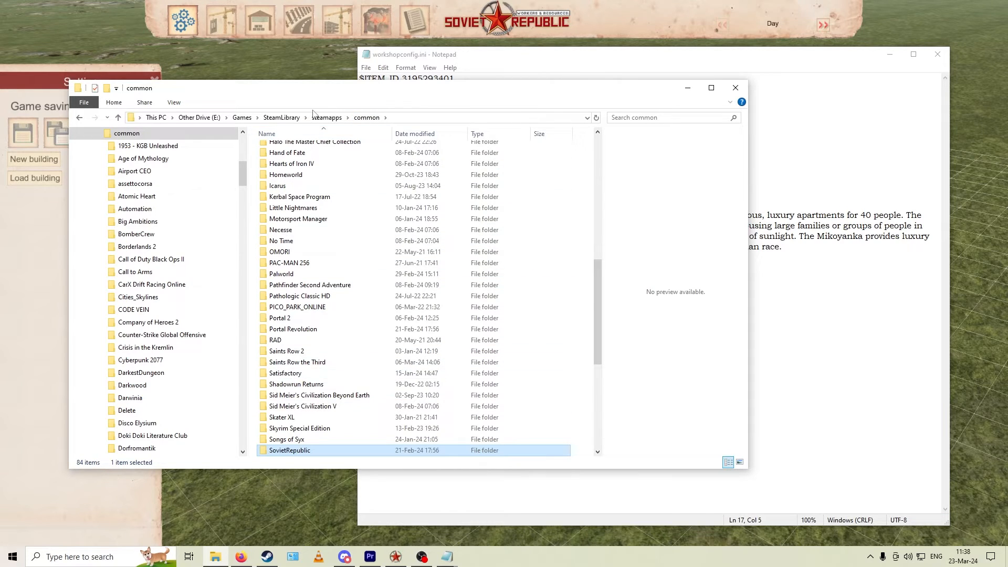
left_click(297, 118)
left_click(244, 118)
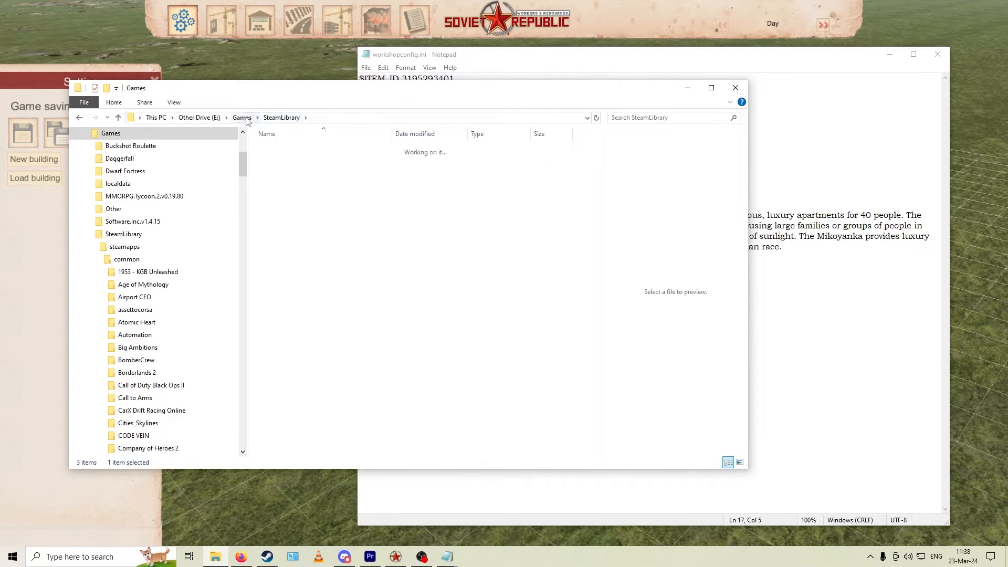
double_click(294, 226)
double_click(283, 152)
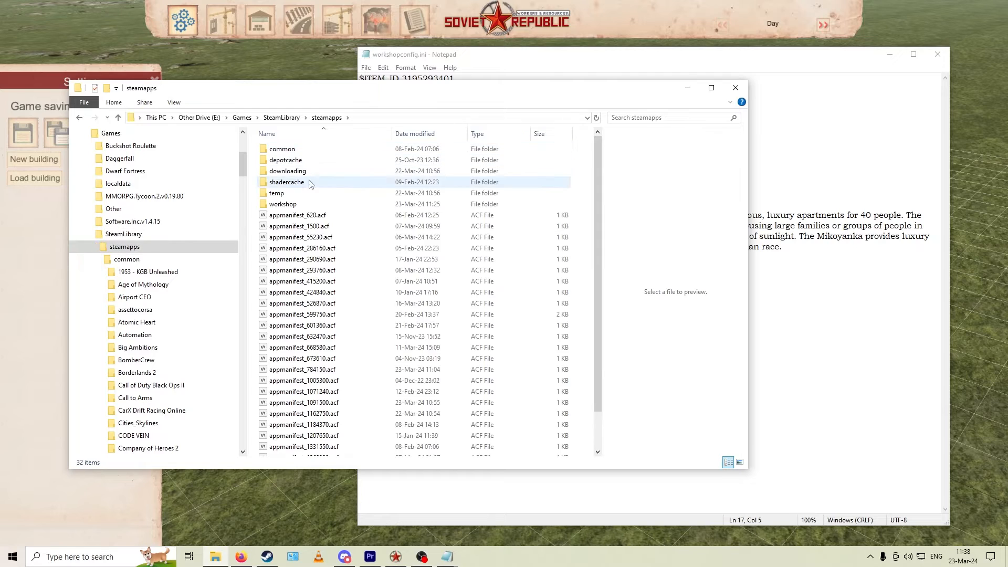
double_click(302, 207)
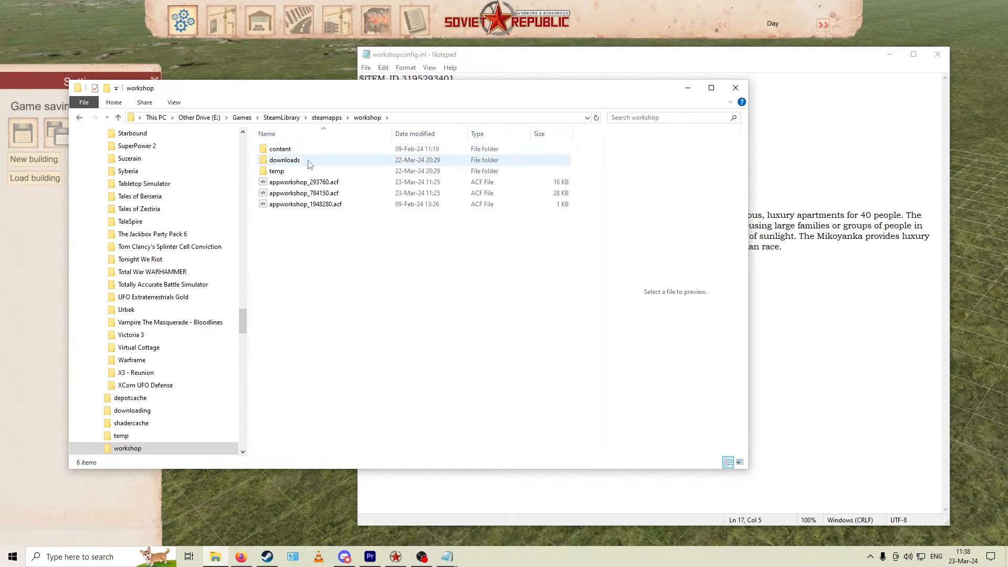
double_click(292, 150)
double_click(278, 160)
left_click_drag(598, 152, 594, 258)
double_click(285, 260)
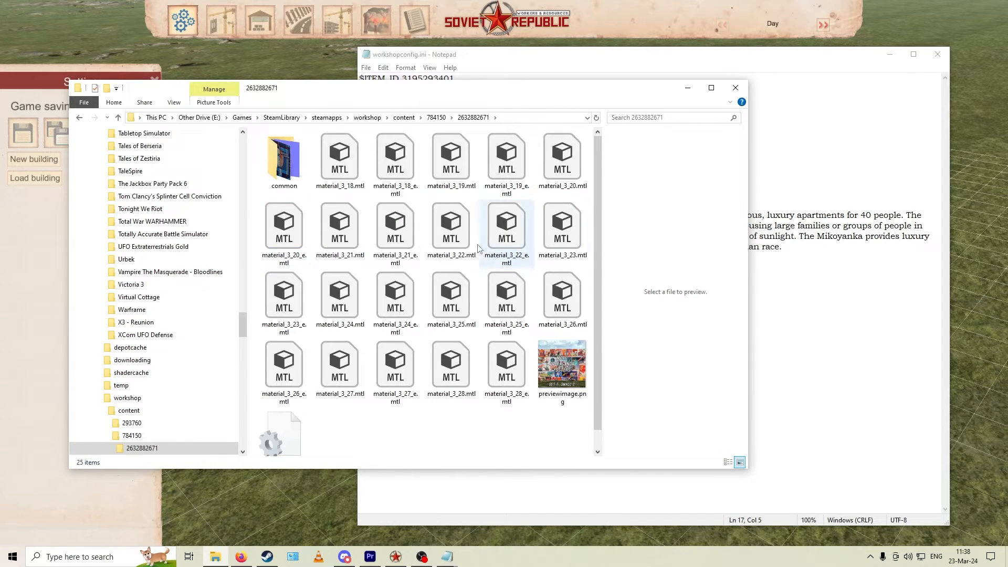
scroll(331, 238, "down", 1)
double_click(284, 420)
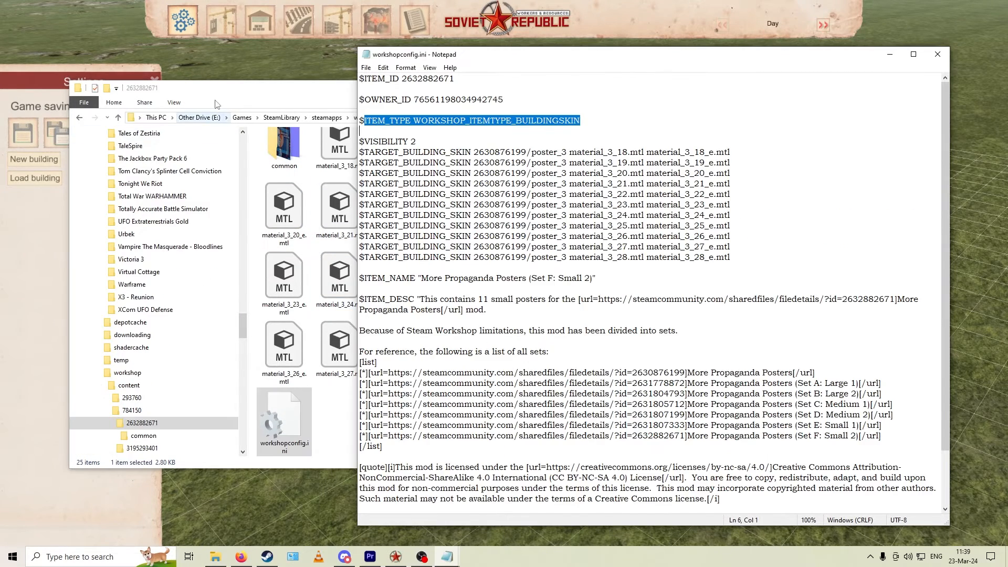
left_click(322, 93)
left_click(437, 117)
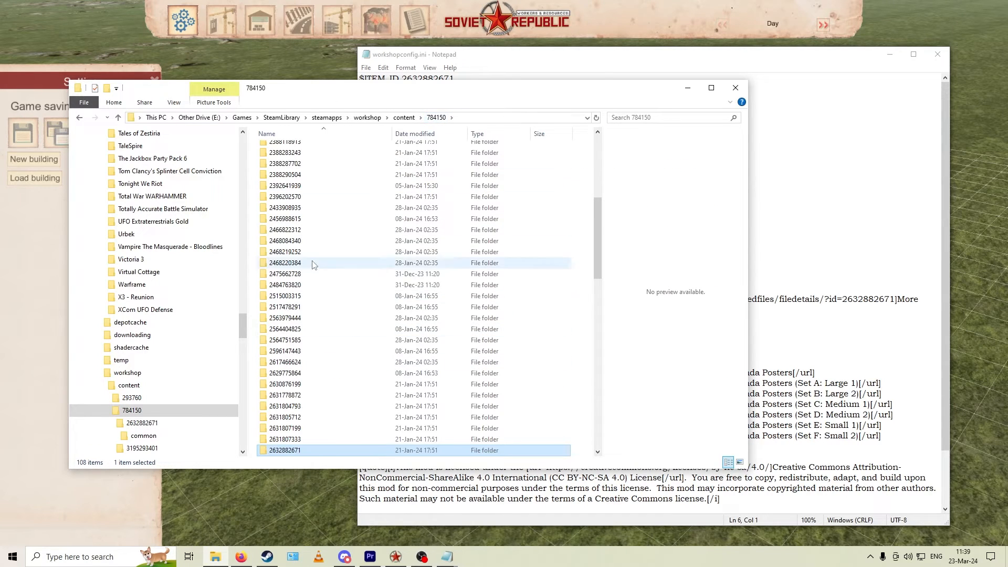
double_click(331, 233)
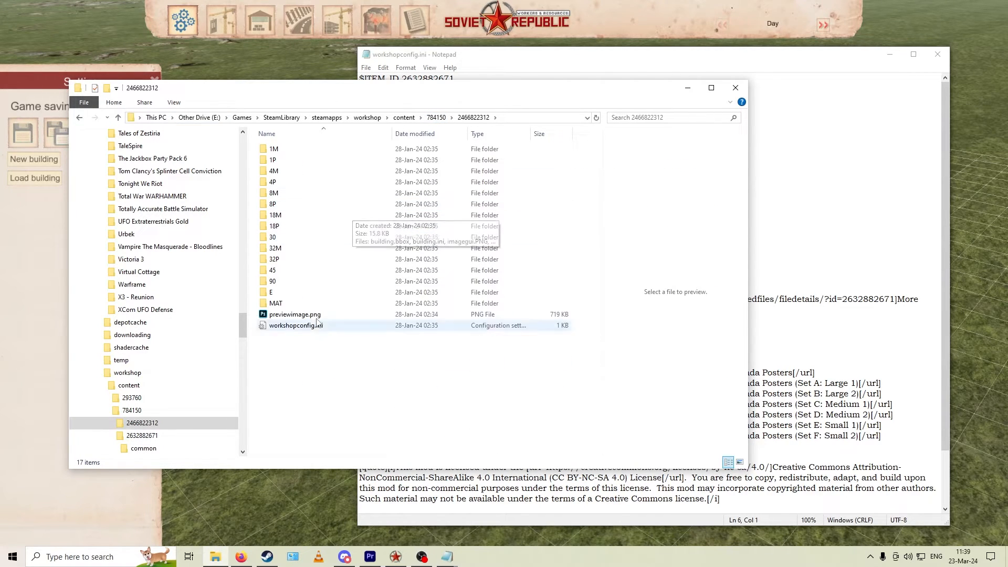
left_click(324, 221)
double_click(324, 221)
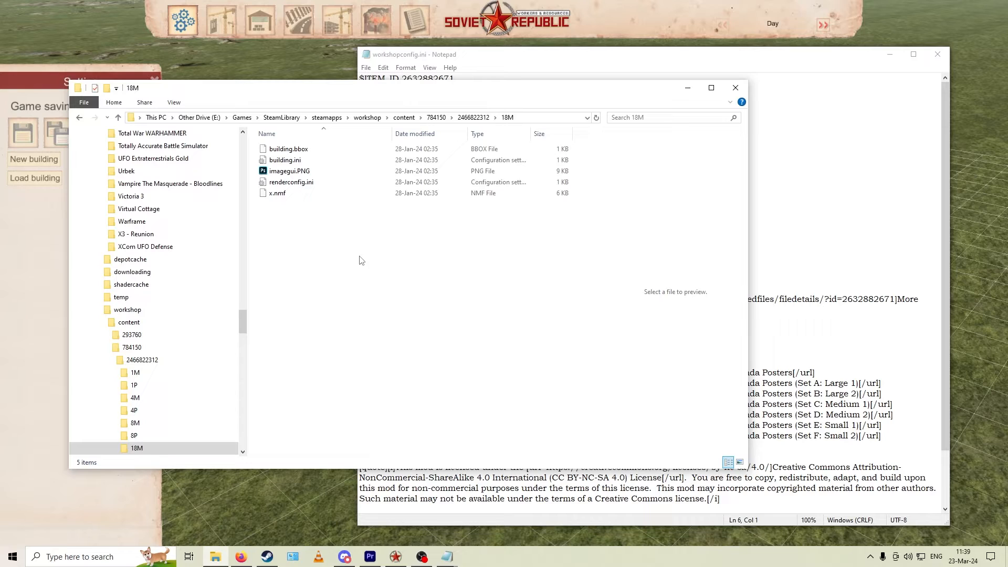
left_click(310, 171)
left_click(473, 117)
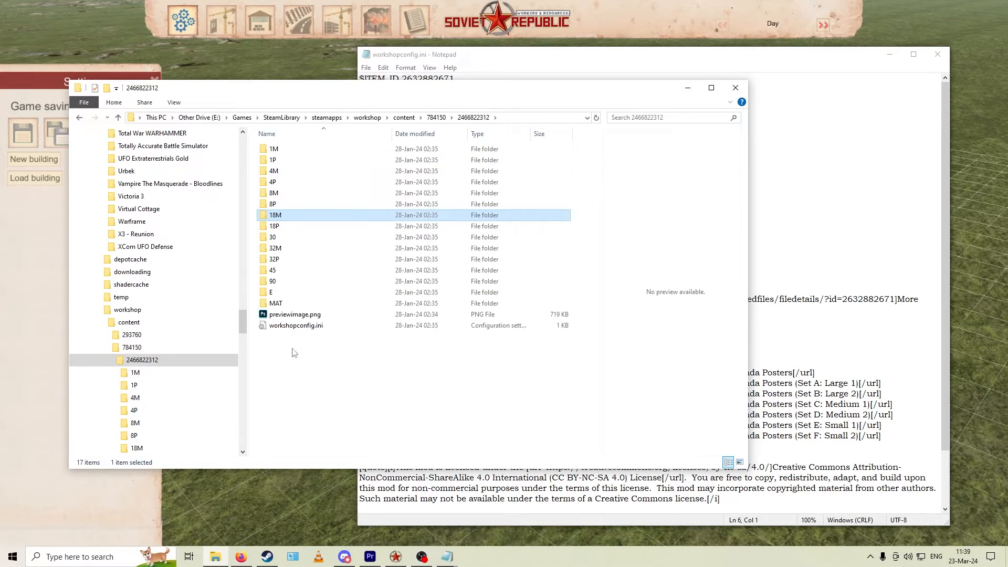
double_click(296, 325)
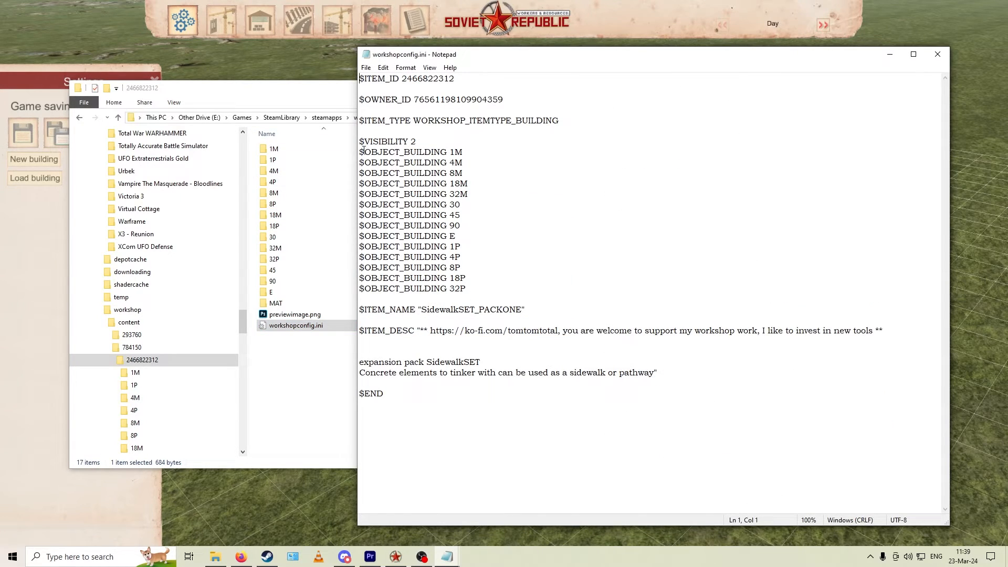
left_click_drag(364, 150, 568, 300)
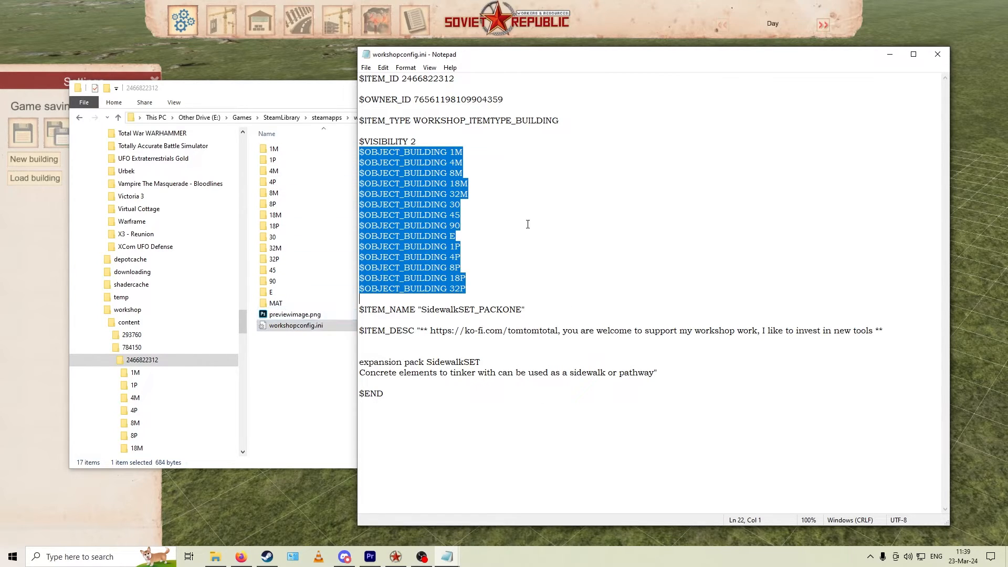
double_click(305, 303)
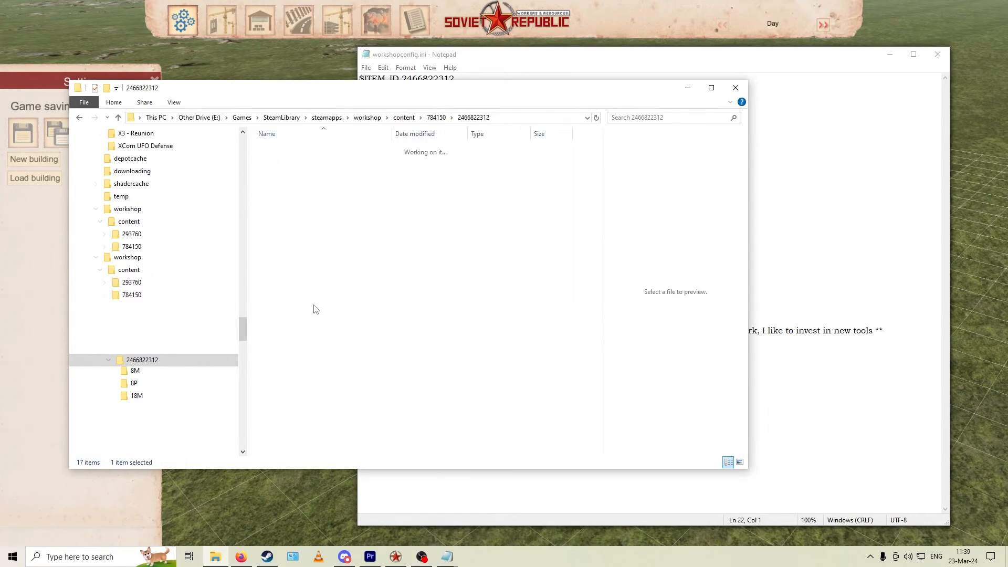
left_click(482, 120)
left_click(357, 392)
left_click(782, 341)
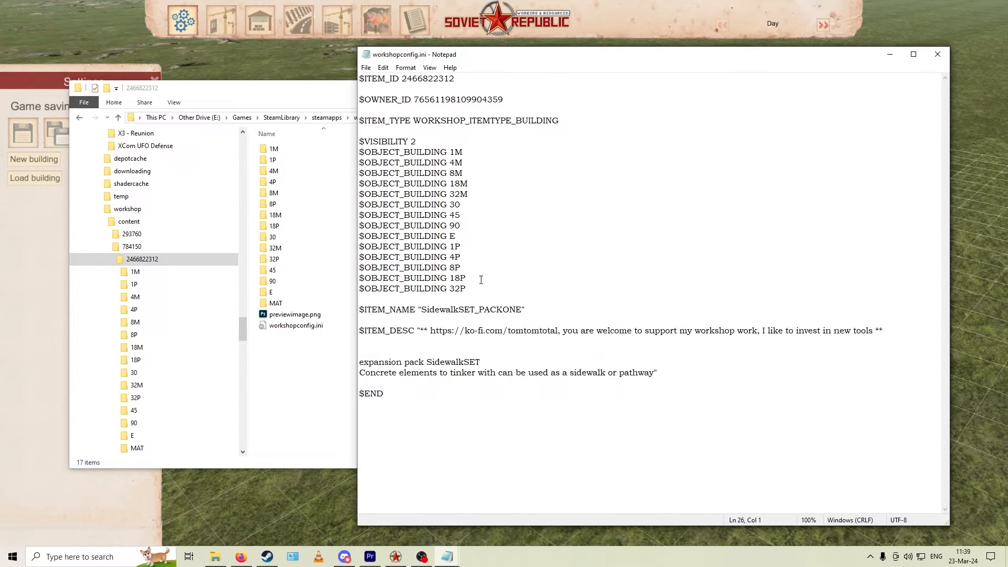
- Highlight the $OBJECT_BUILDING entries from 32P up to 1M once more, and clear the selection
left_click_drag(472, 289, 343, 153)
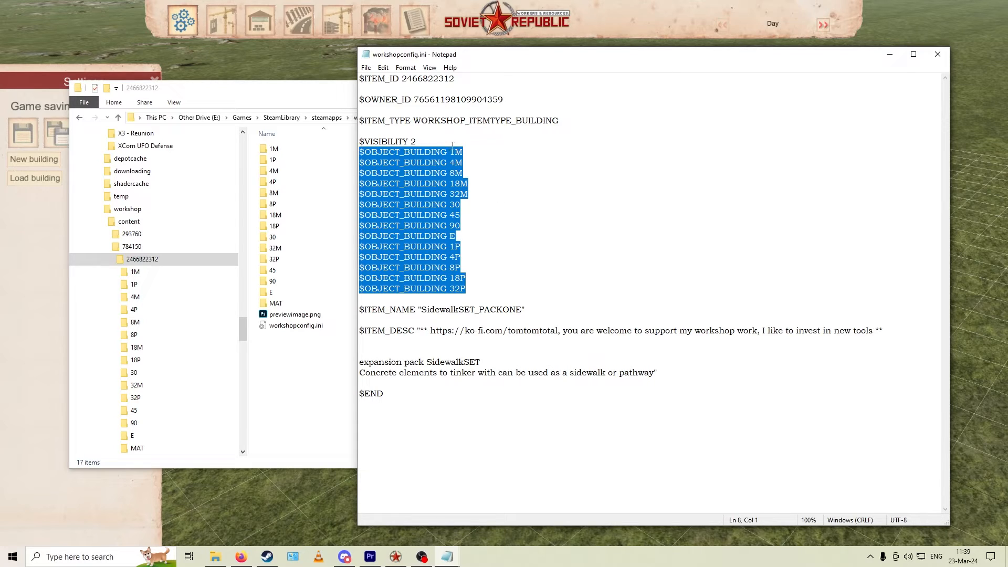
left_click_drag(453, 143, 357, 152)
left_click(493, 286)
left_click(290, 417)
left_click(435, 119)
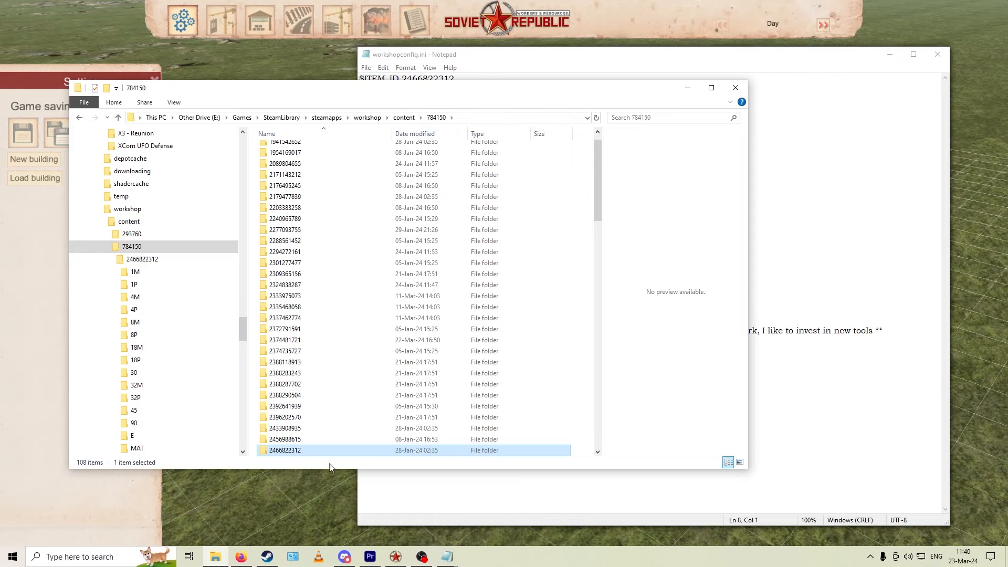
double_click(319, 452)
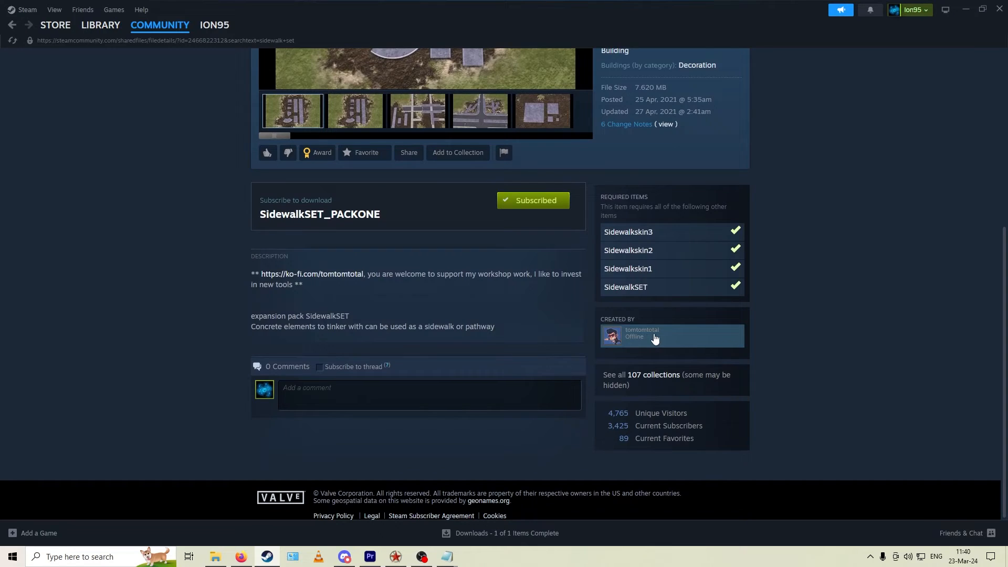
mouse_move(655, 338)
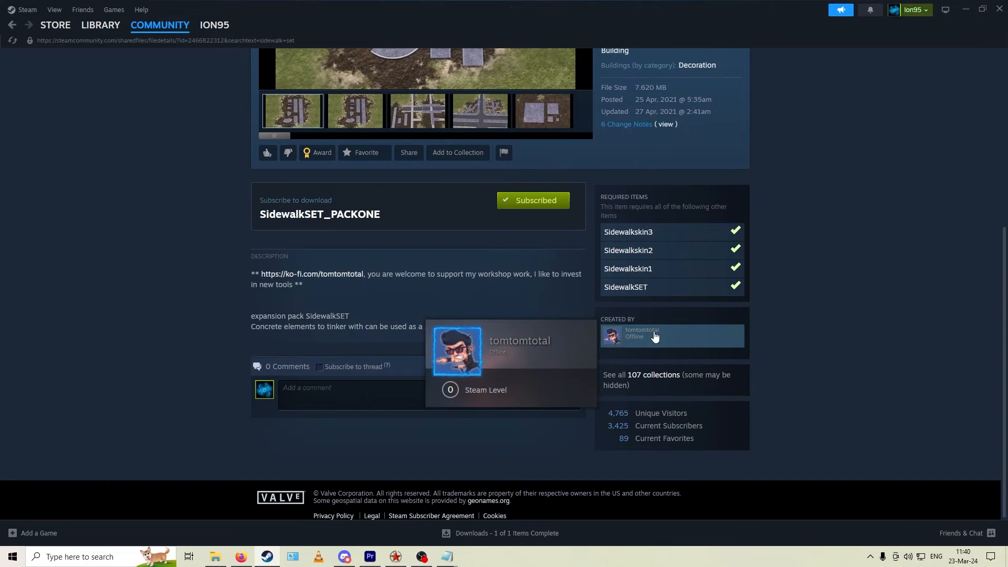